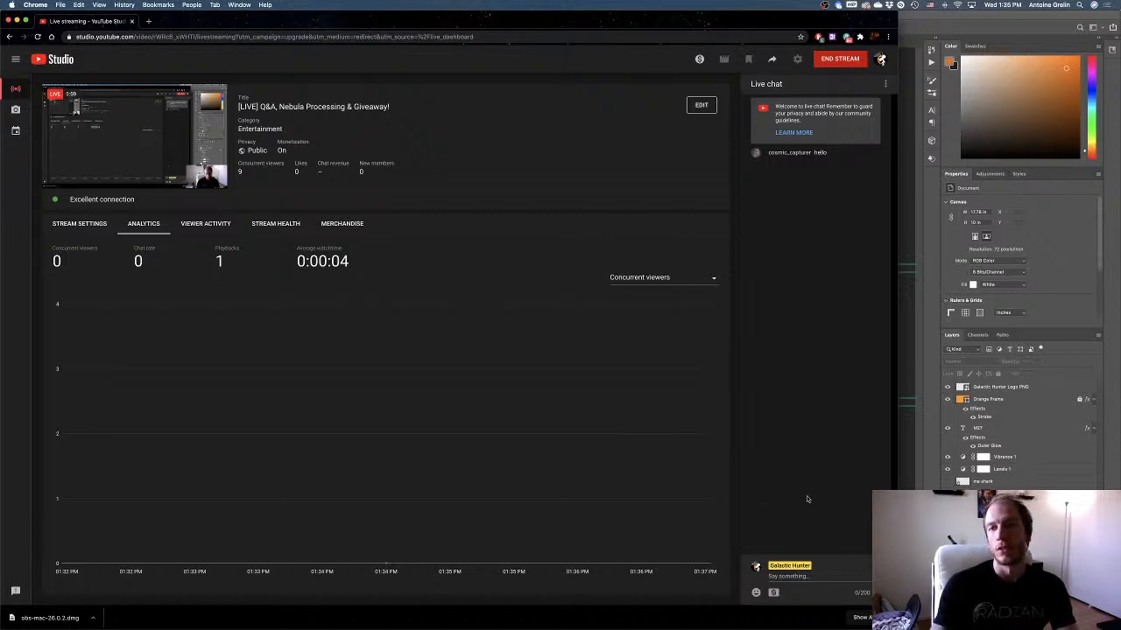
Switch to Photoshop and move the green M27 title slightly up and left, beside the man's head.
key("super+Tab")
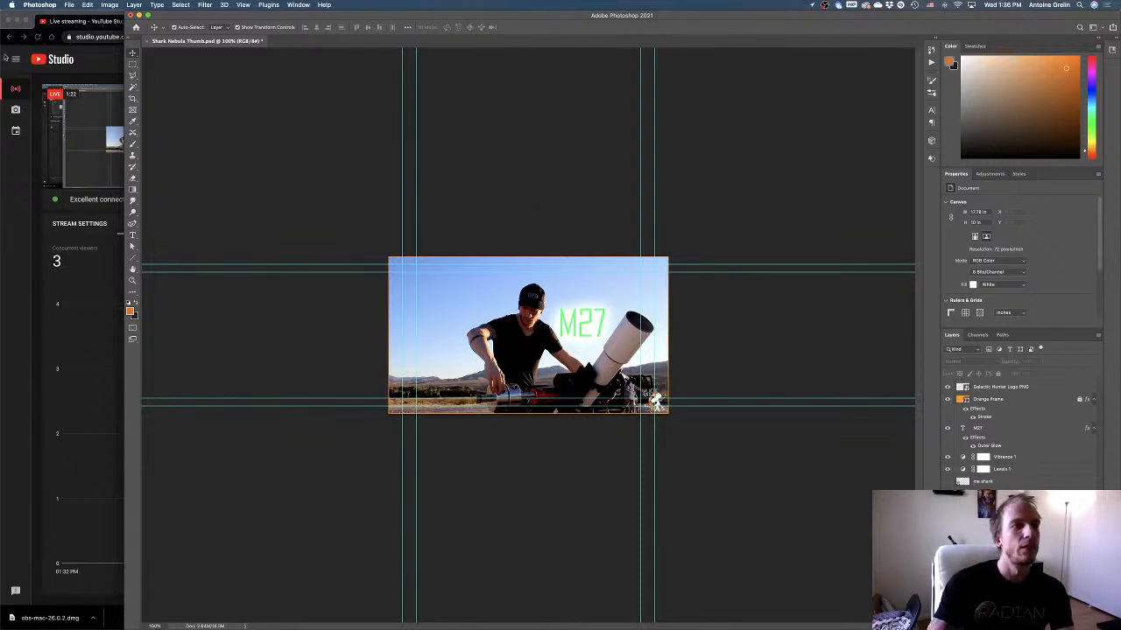
left_click(63, 27)
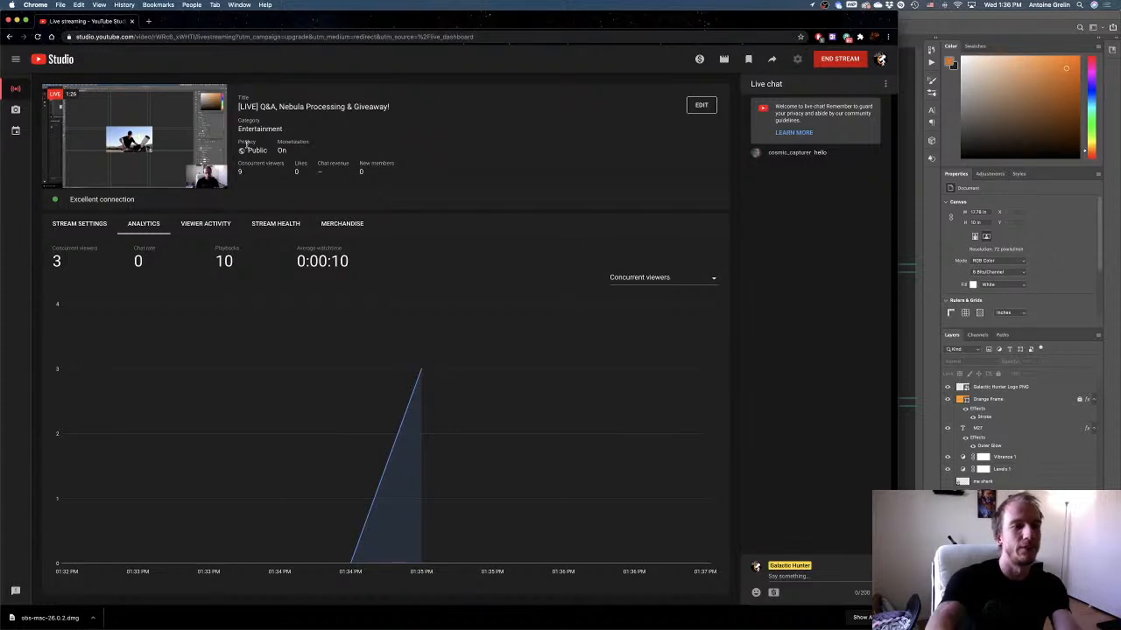
left_click(1062, 227)
mouse_move(585, 323)
left_mouse_down()
mouse_move(559, 304)
mouse_move(569, 309)
left_mouse_up()
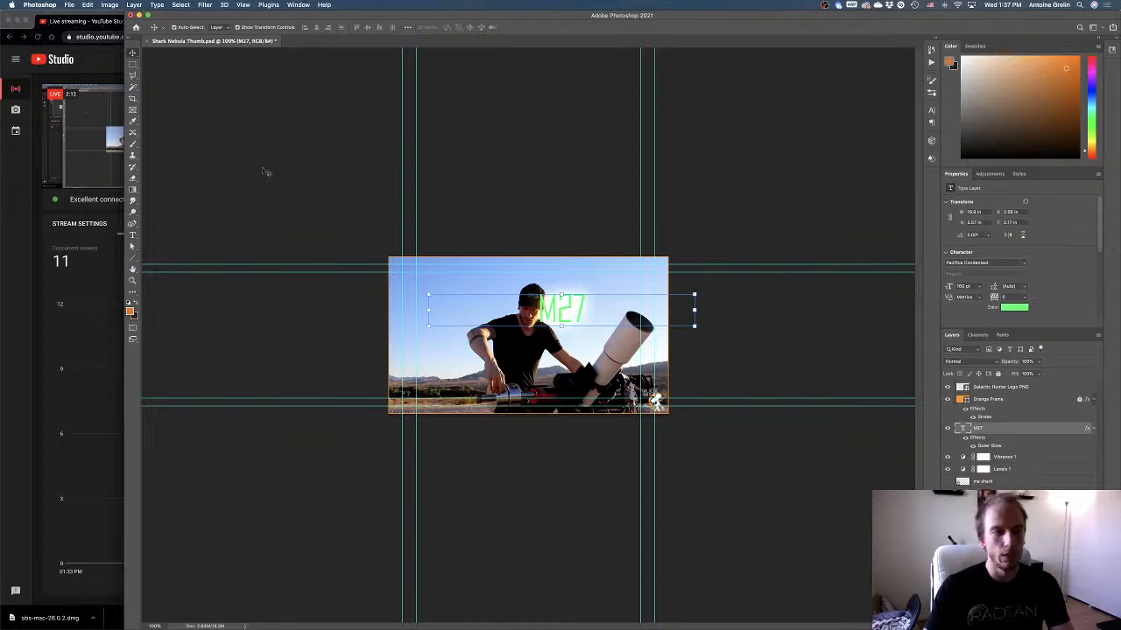
Switch to the YouTube Studio live stream page and post "Hello" in the live chat.
left_click(89, 296)
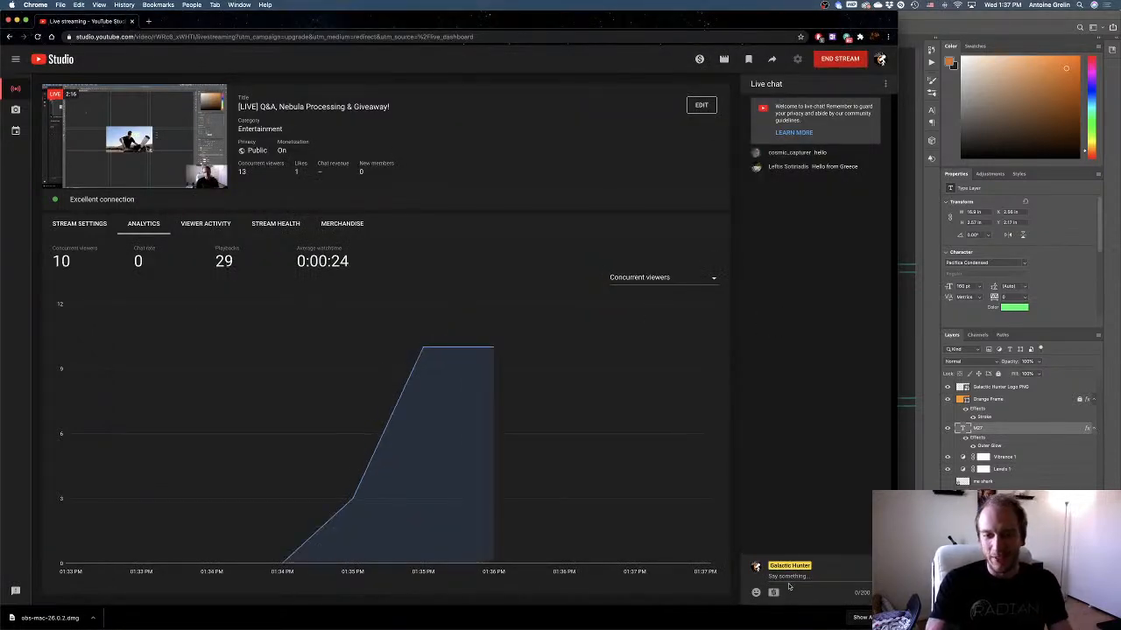
left_click(788, 577)
type("Hello")
key("Return")
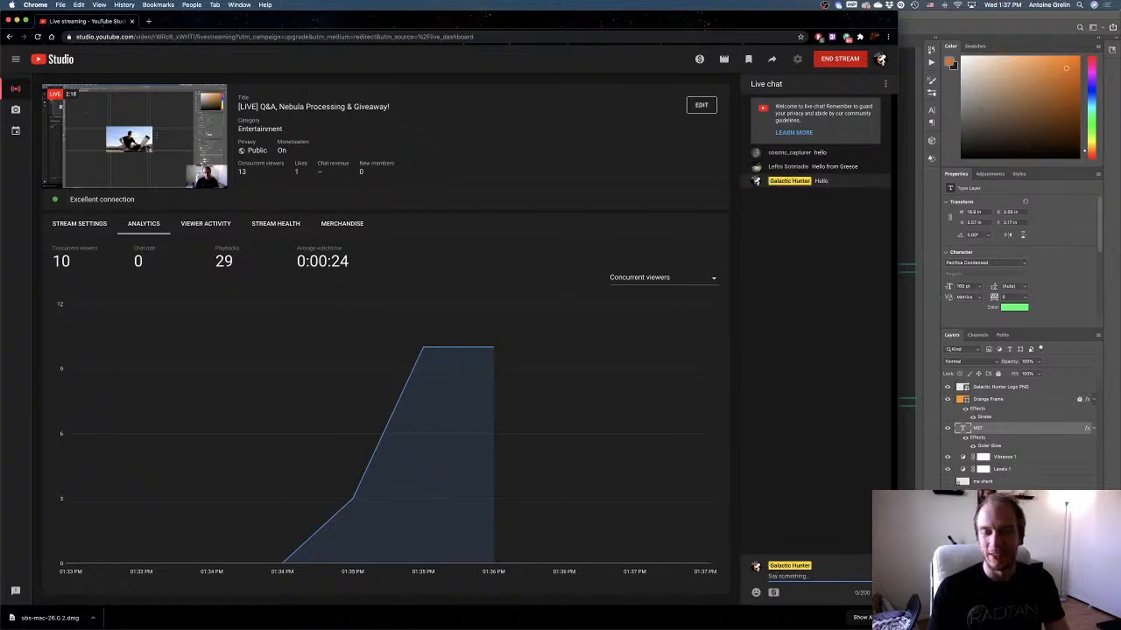
Back in Photoshop, move the M27 title into the sky left of the man's head and change its text to "SHARK NIGHT".
left_click(923, 364)
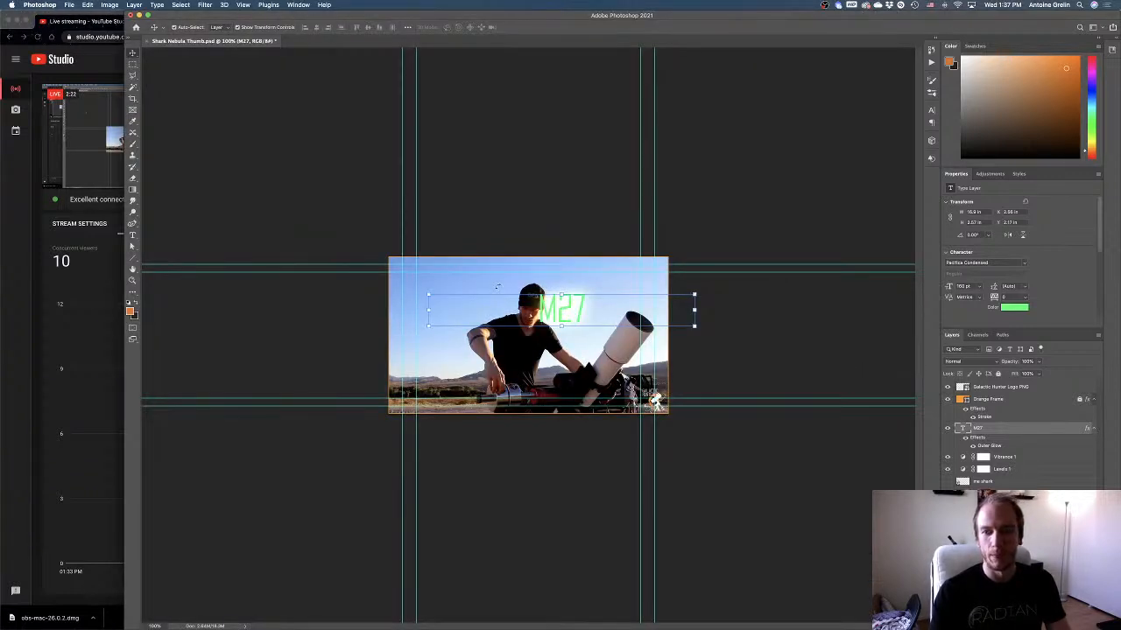
left_click_drag(557, 310, 465, 297)
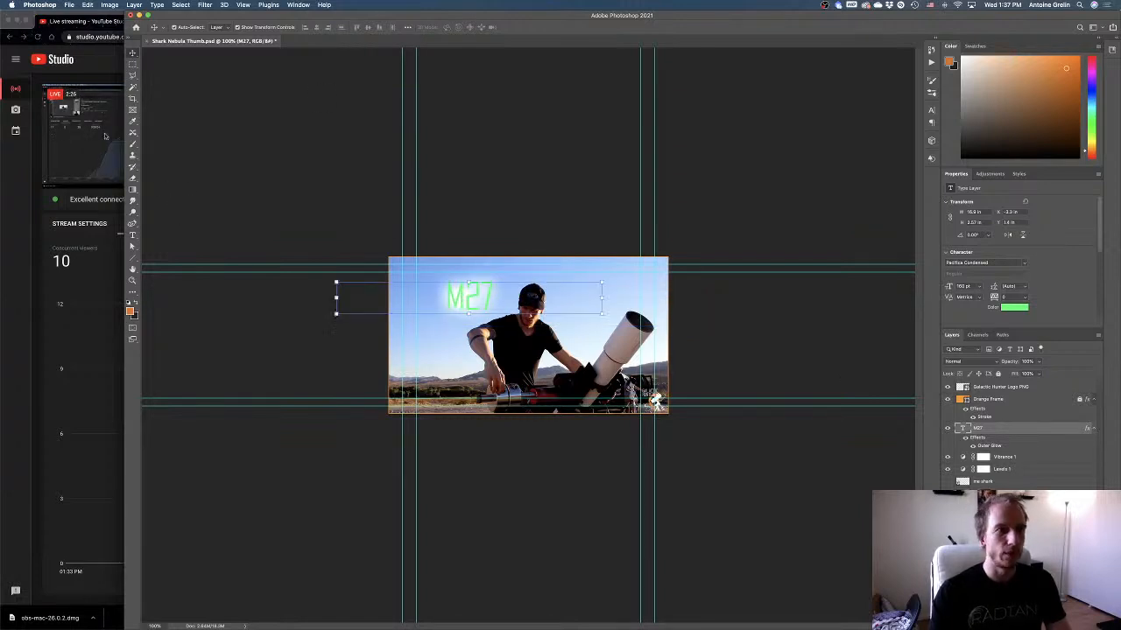
left_click(133, 234)
left_click(479, 305)
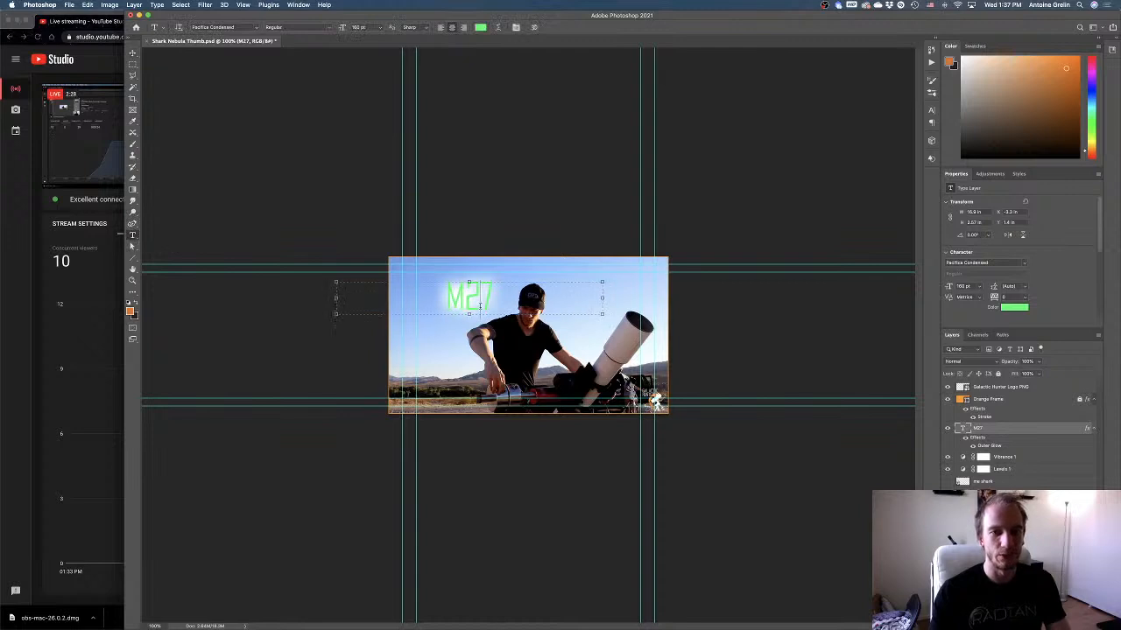
double_click(479, 304)
type("SHARK")
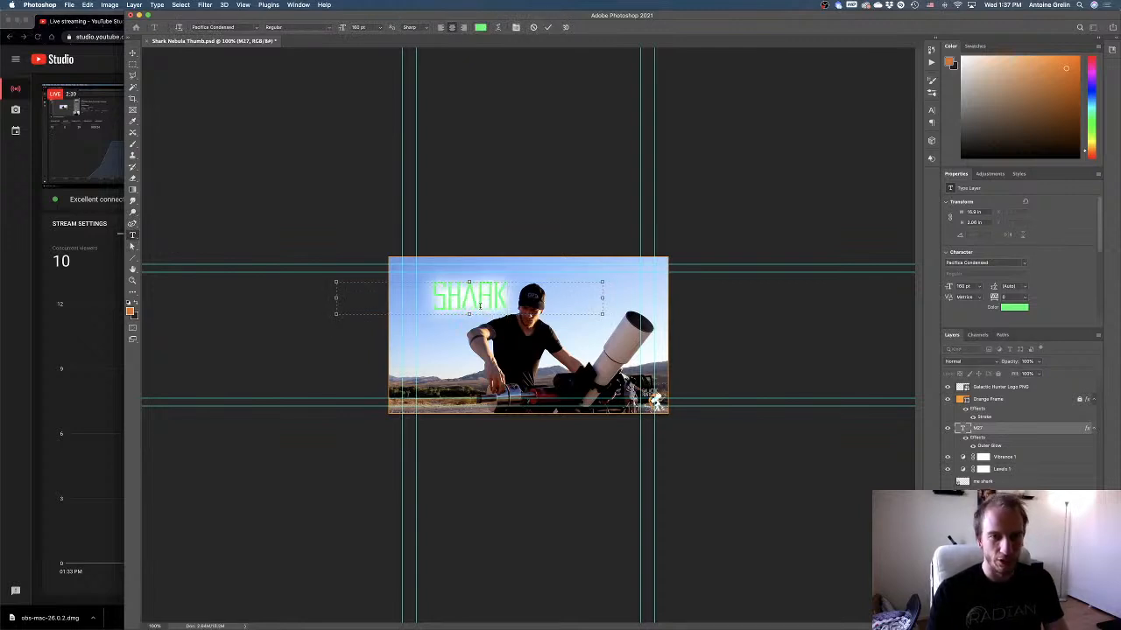
type(" NIGHT")
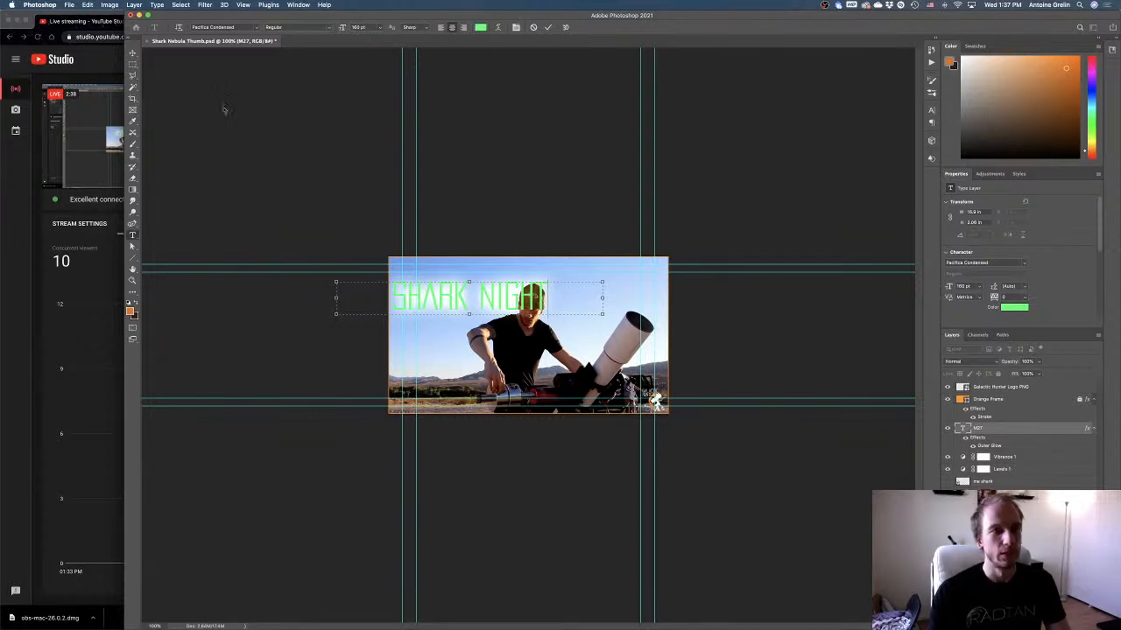
left_click(132, 53)
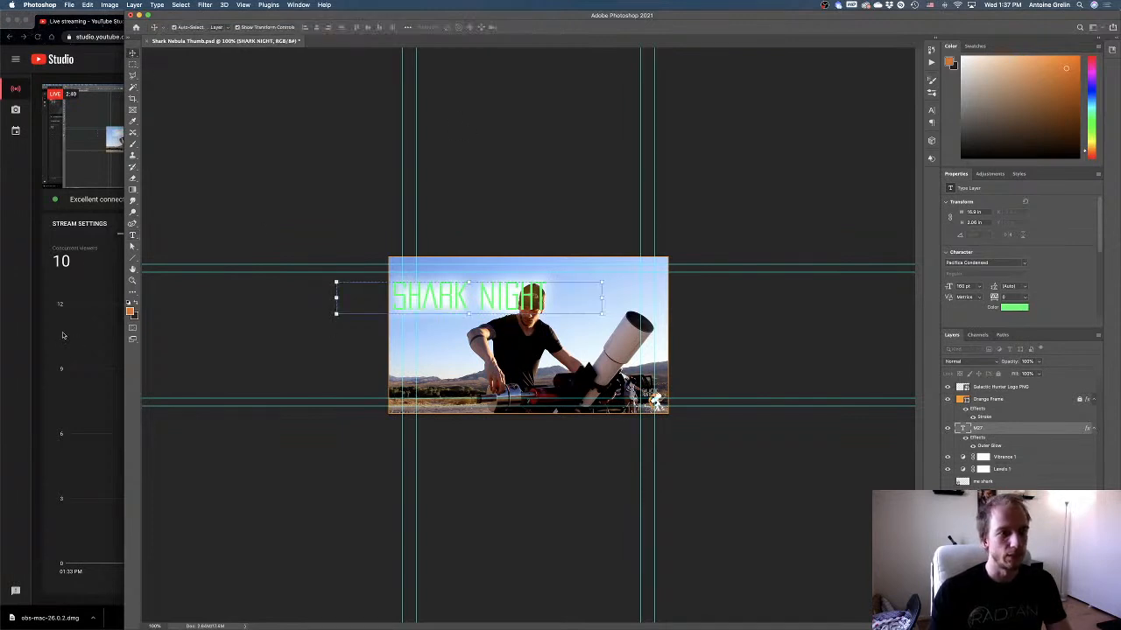
Check the YouTube live chat, return to Photoshop, and move the SHARK NIGHT title to the middle of the thumbnail's upper edge.
left_click(65, 335)
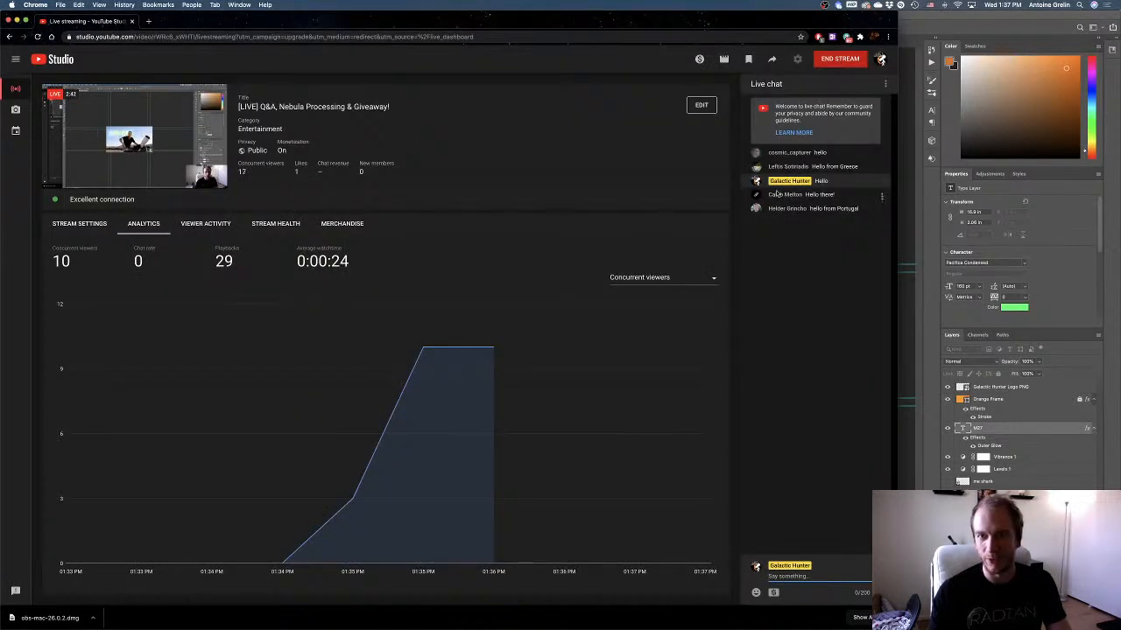
left_click(907, 201)
left_click_drag(476, 319, 516, 298)
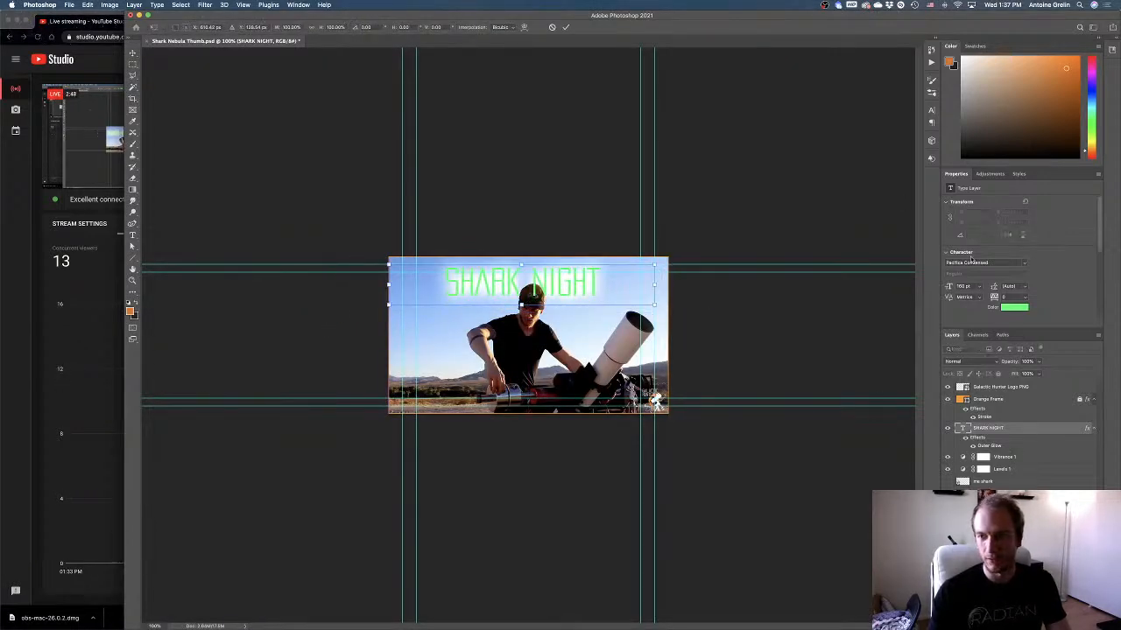
key("Return")
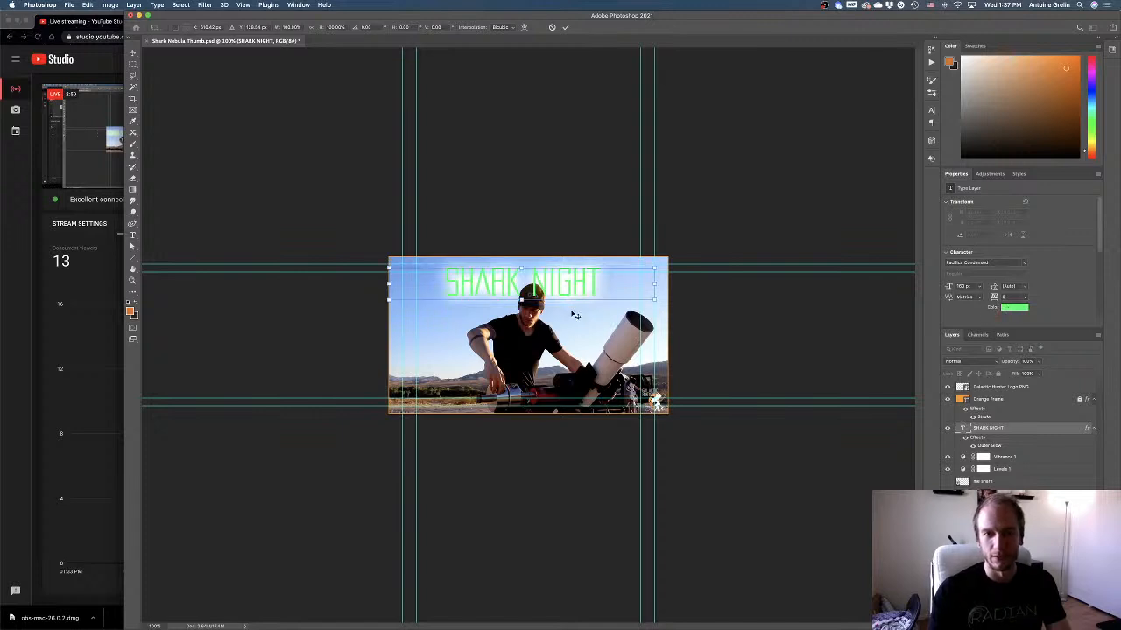
Change the SHARK NIGHT title's text color to pure red (ff0000).
left_click(1015, 308)
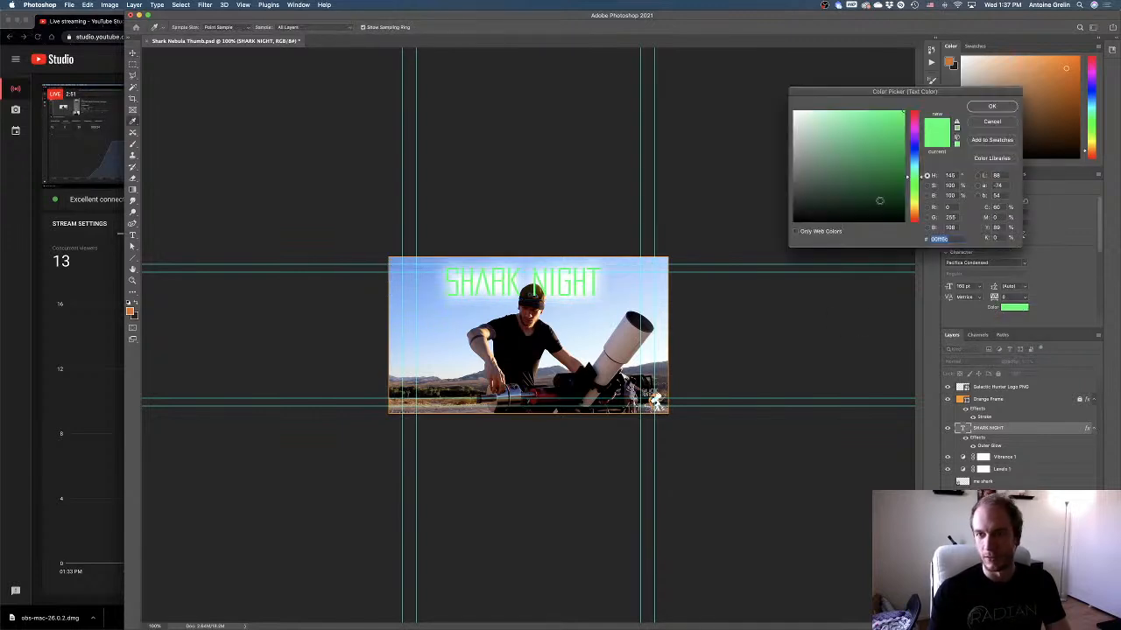
left_click(913, 110)
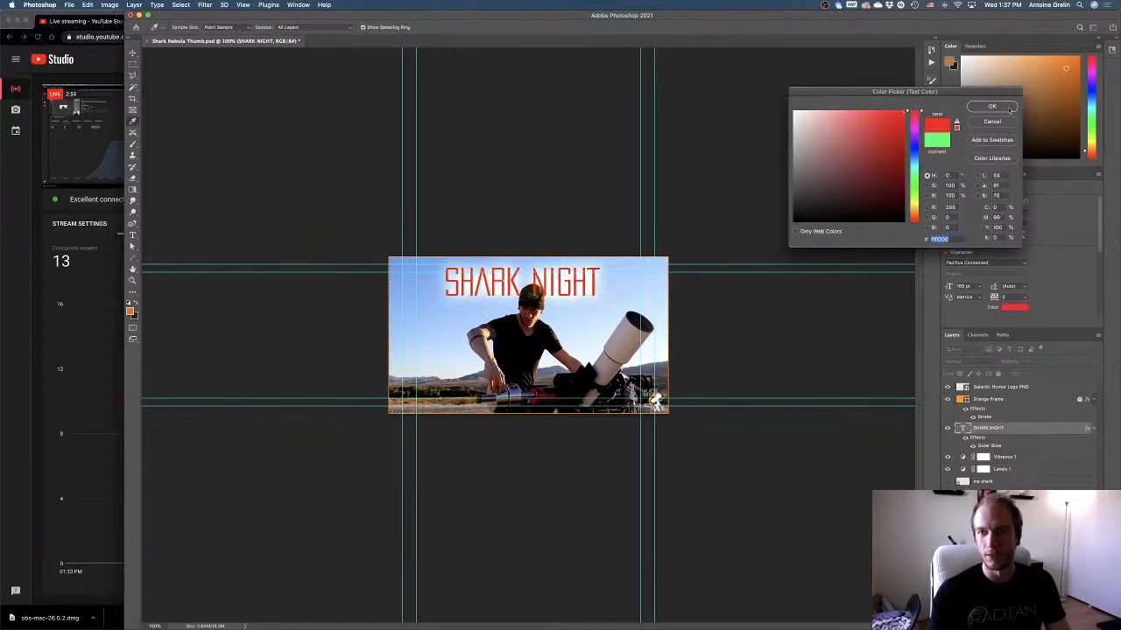
left_click(992, 106)
Add an exclamation mark so the title reads "SHARK NIGHT!".
left_click(133, 236)
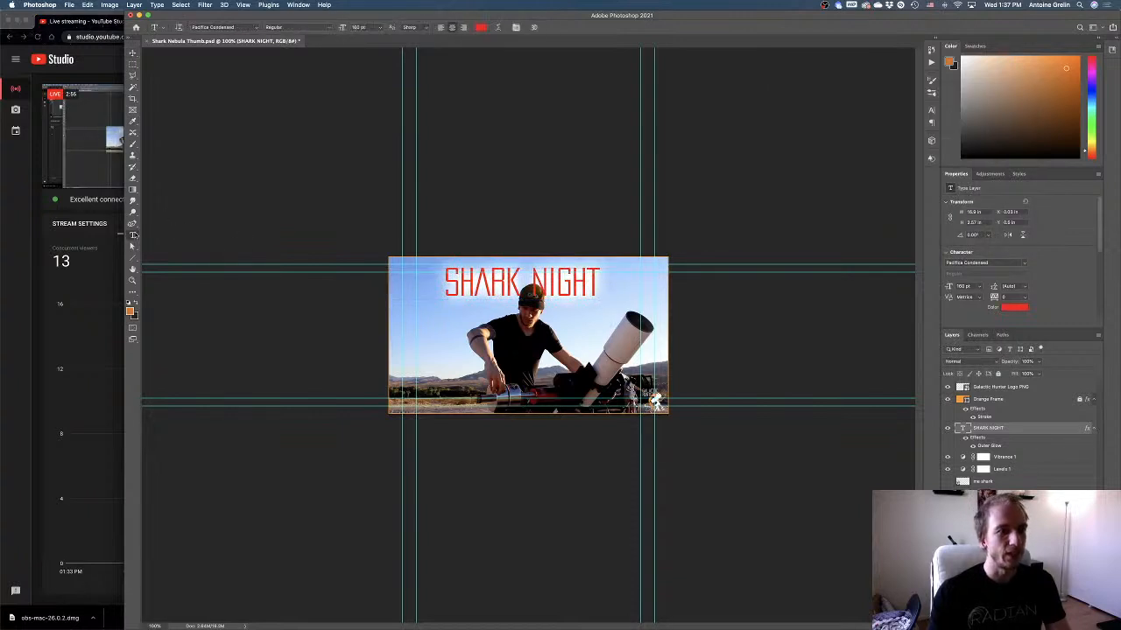
triple_click(591, 278)
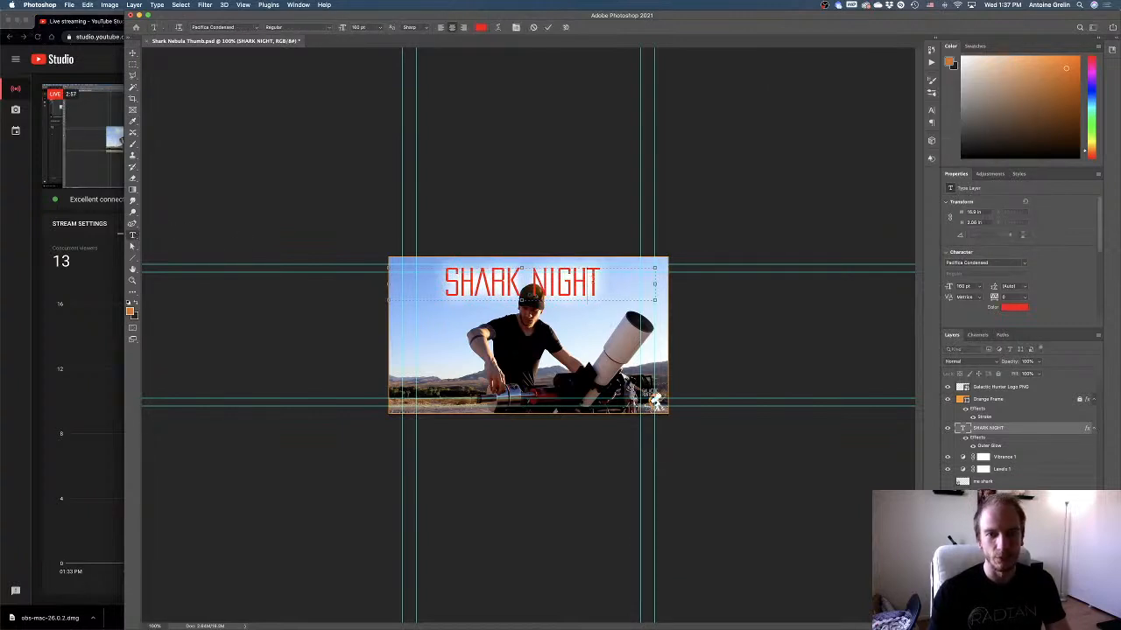
left_click(603, 282)
type("!")
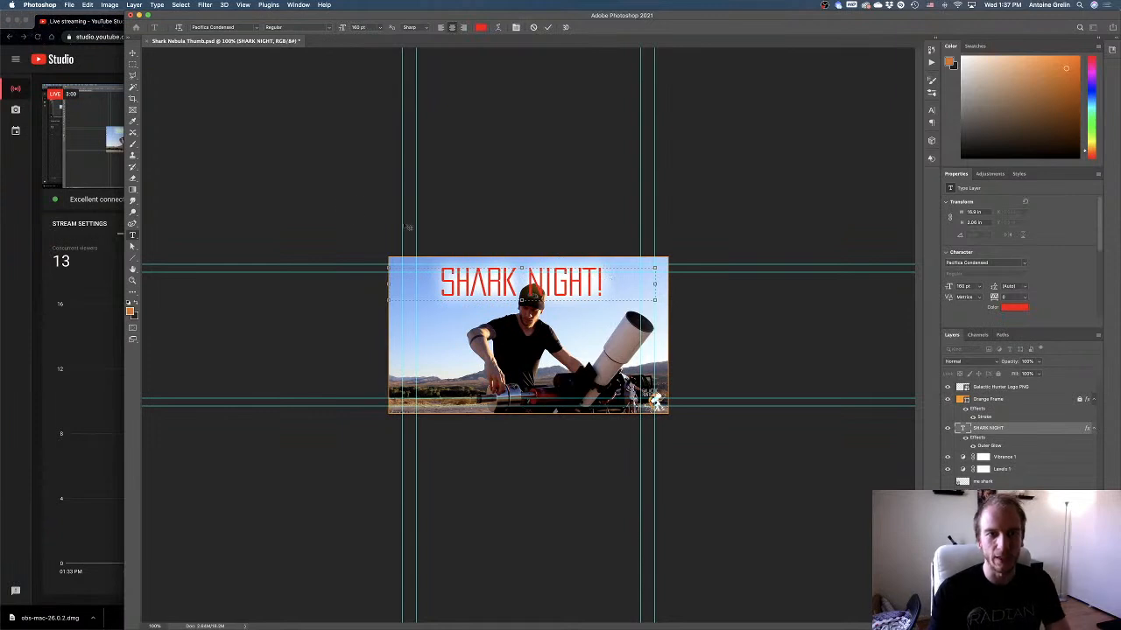
left_click(133, 53)
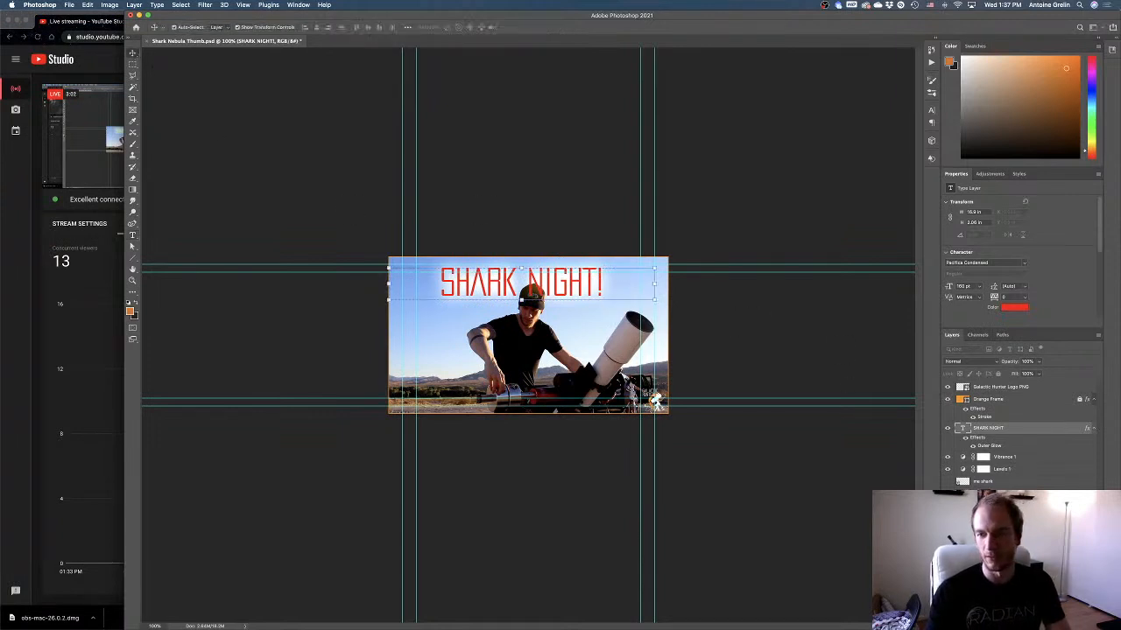
Show the "me shark" layer and turn off Extras to hide the guides.
left_click(948, 482)
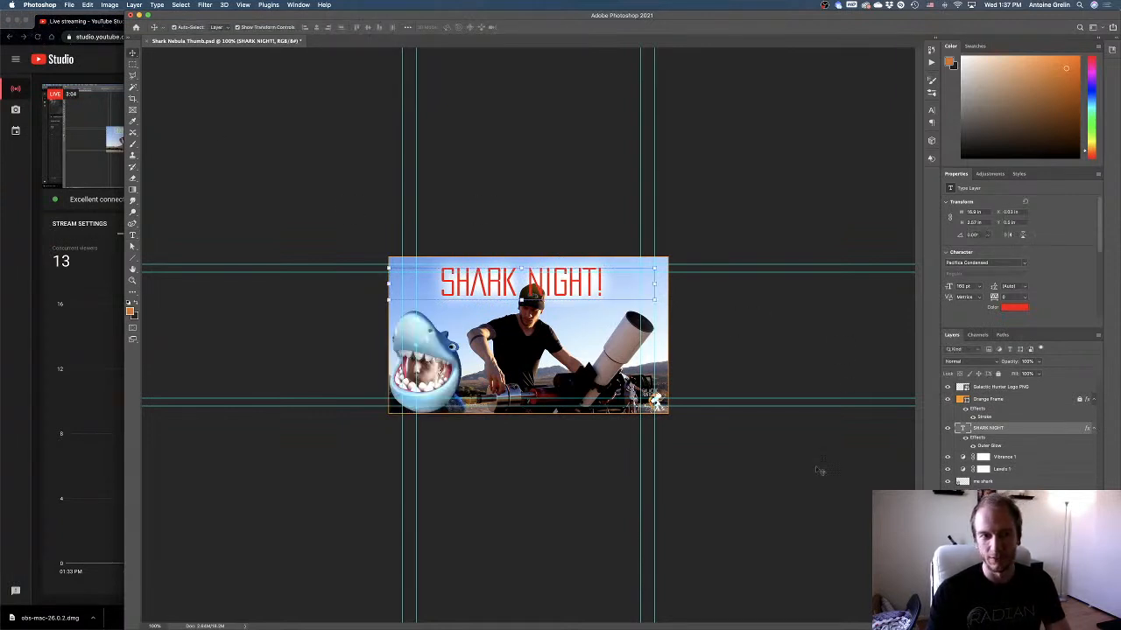
left_click(518, 456)
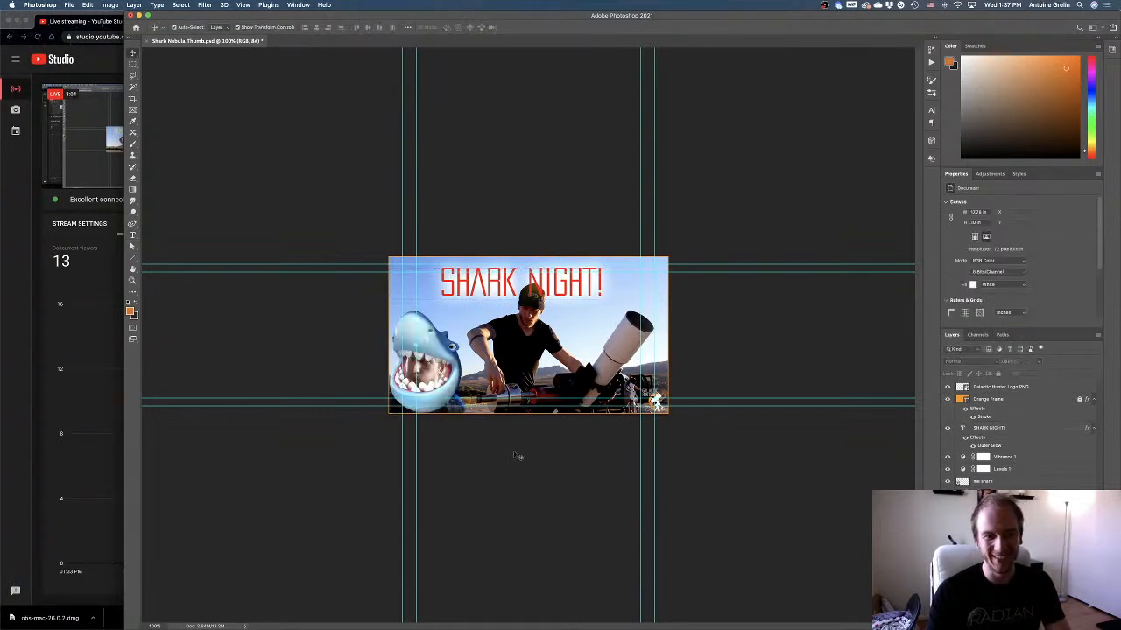
left_click(243, 4)
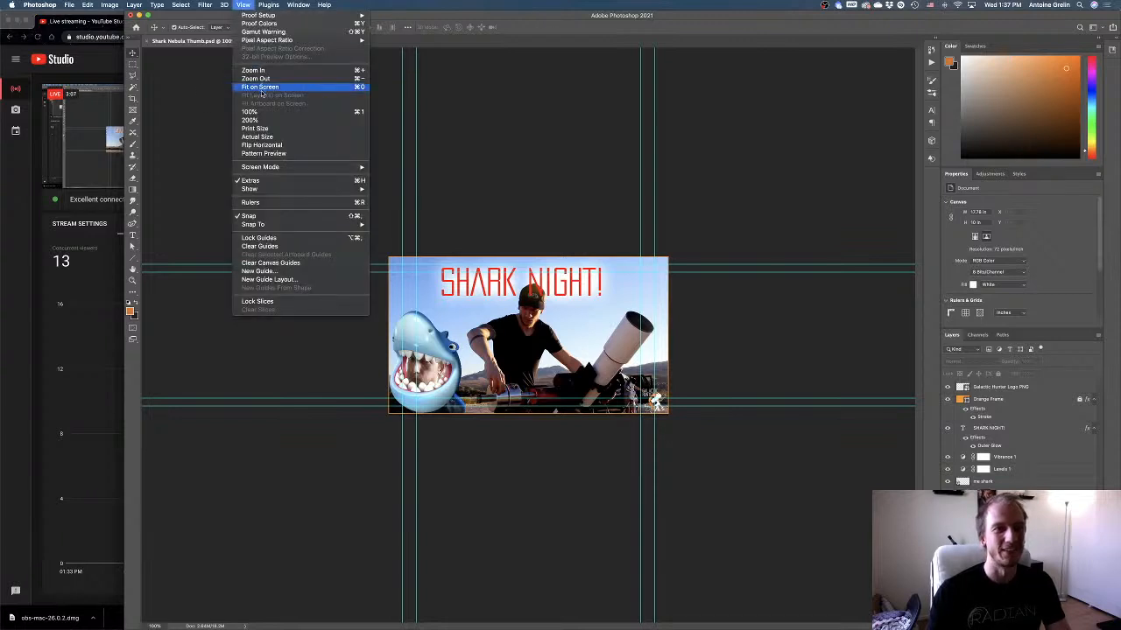
left_click(263, 181)
Show the hidden nebula starfield layer and nudge the SHARK NIGHT! title slightly upward.
key("z")
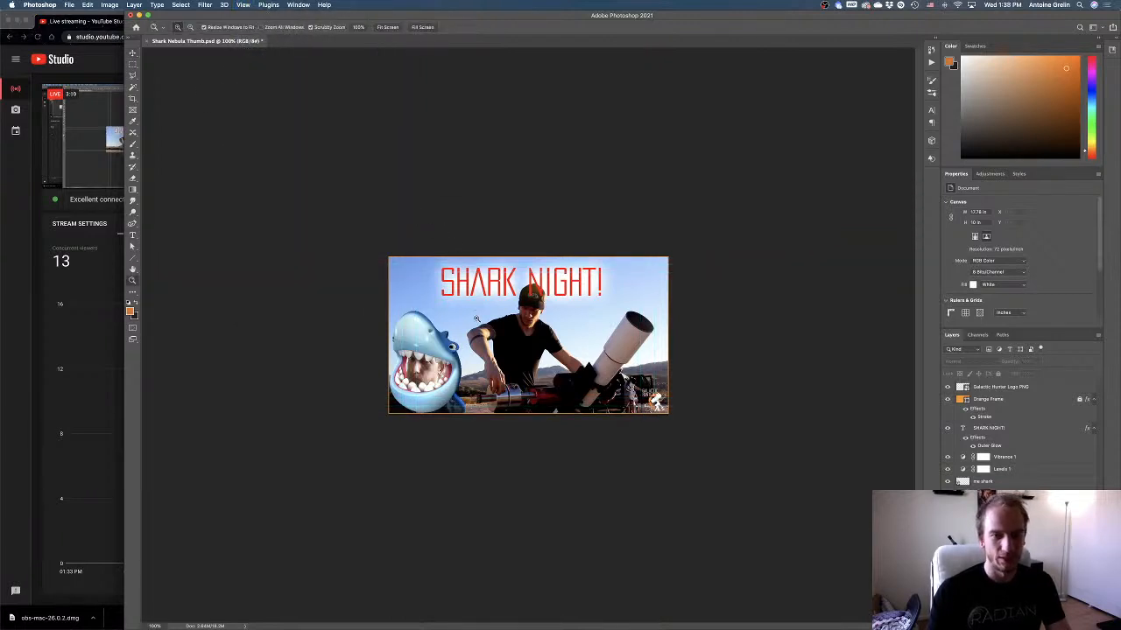
left_click(475, 318)
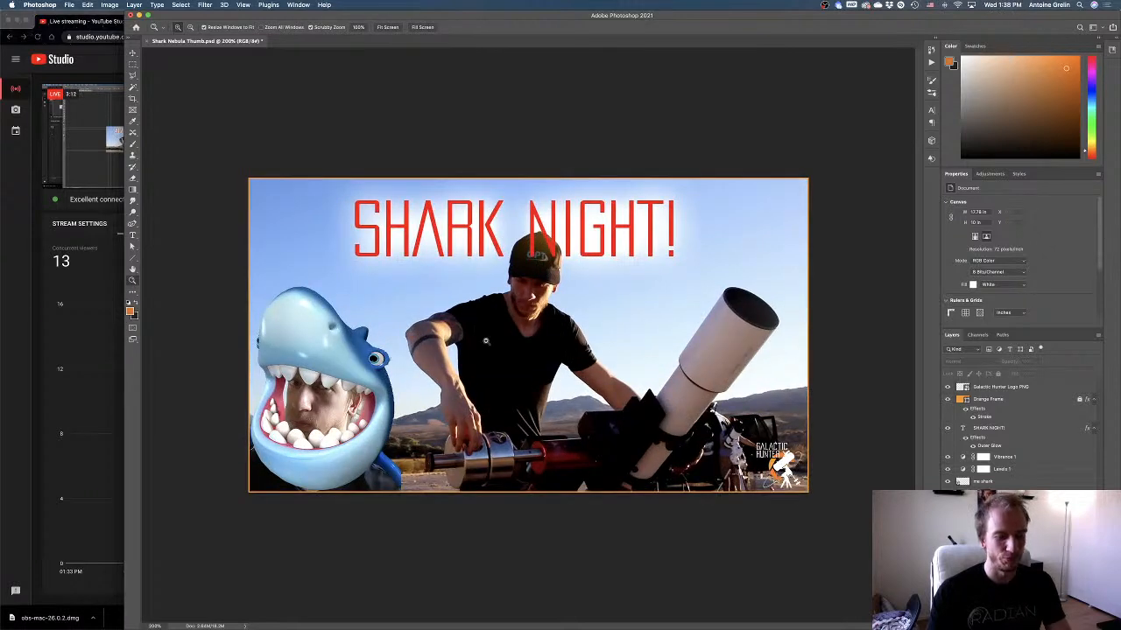
left_click(133, 54)
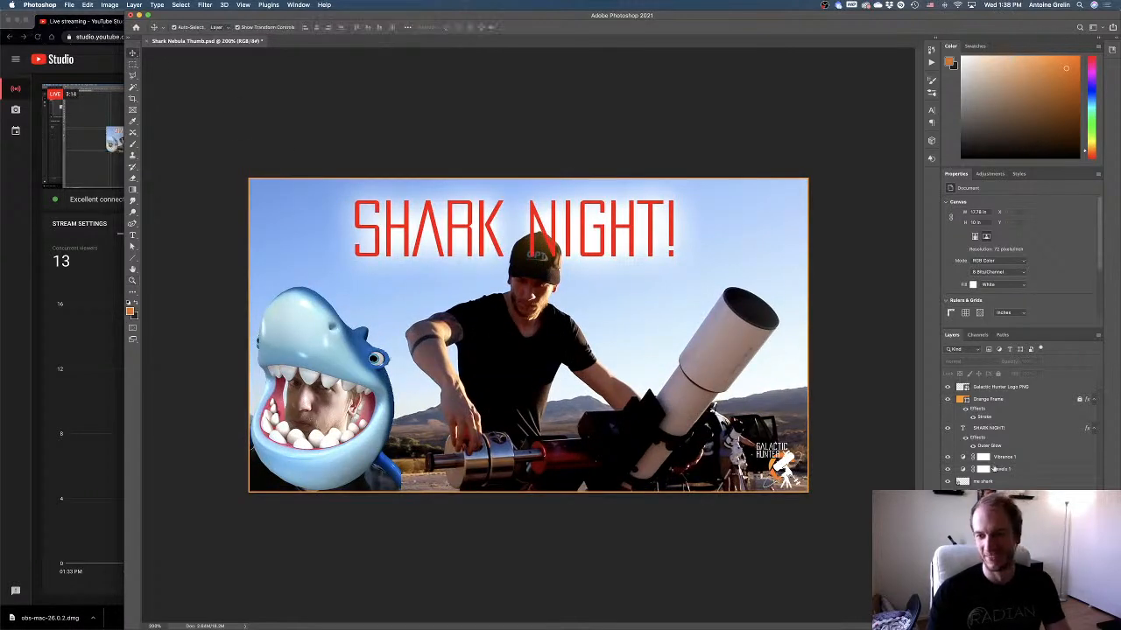
left_click(948, 507)
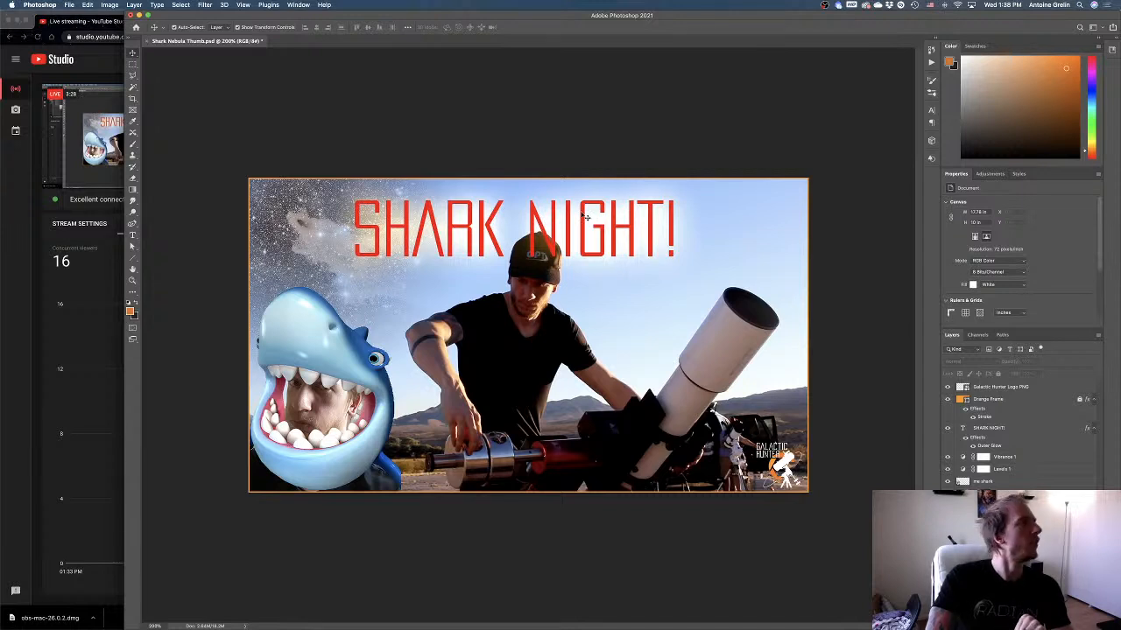
mouse_move(579, 236)
left_mouse_down()
mouse_move(563, 232)
mouse_move(579, 231)
left_mouse_up()
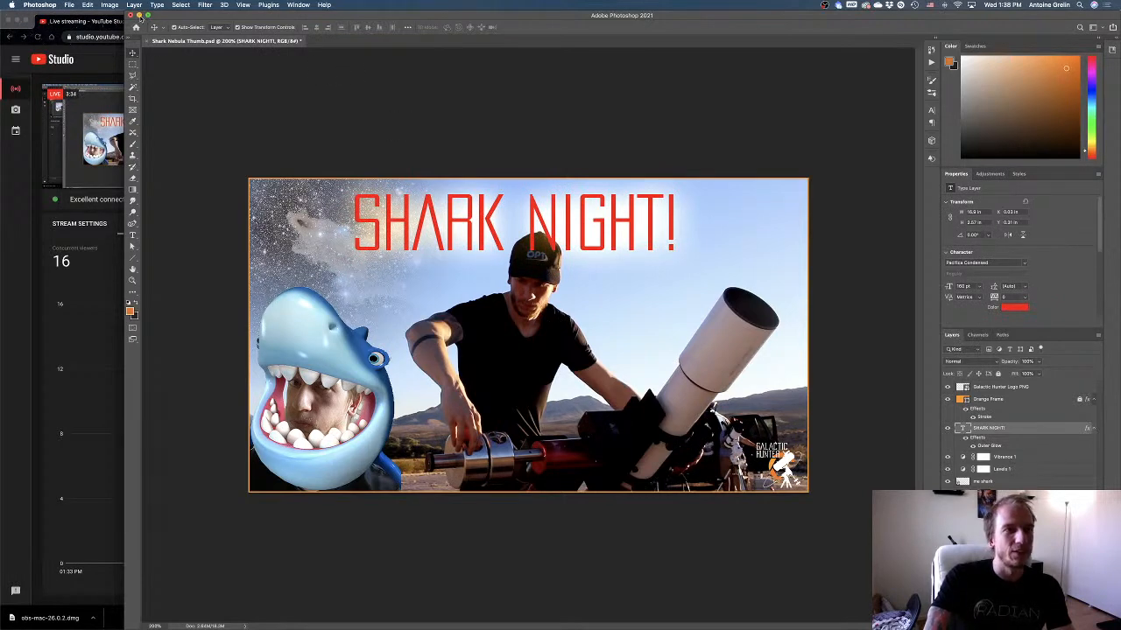
Minimize the Photoshop window and review the live chat and concurrent viewers graph in YouTube Studio.
left_click(139, 16)
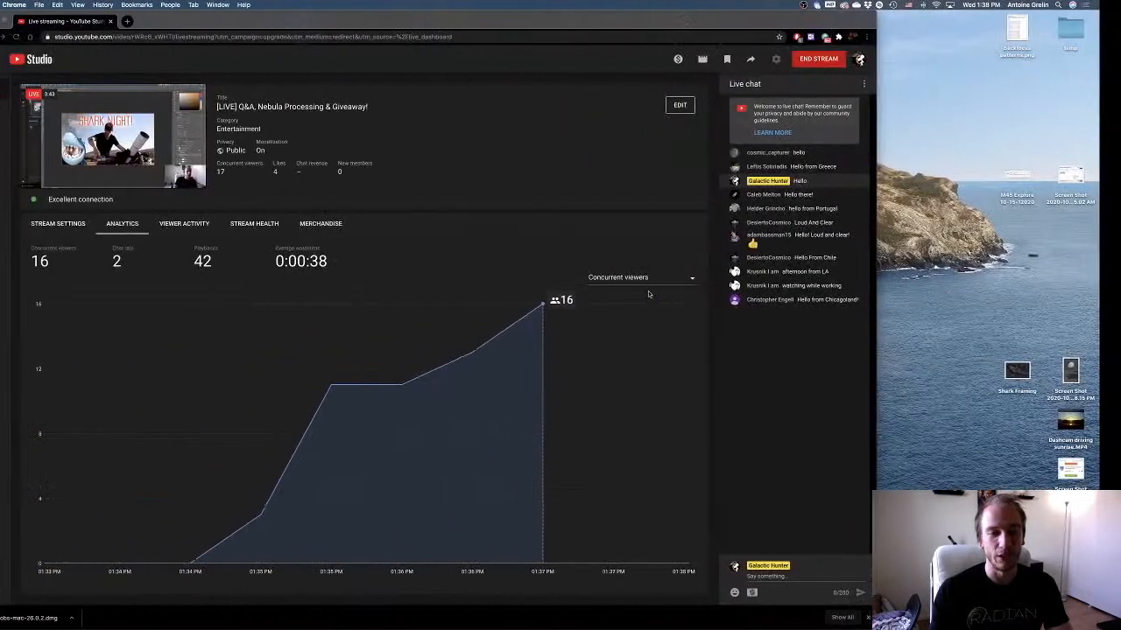
left_click(563, 302)
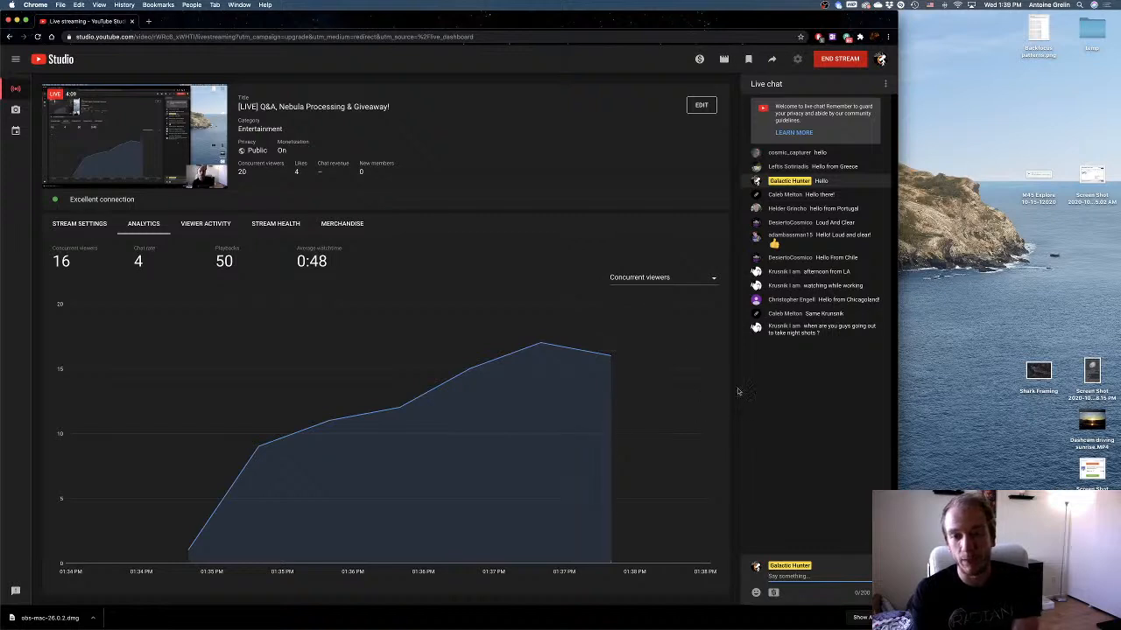
mouse_move(360, 623)
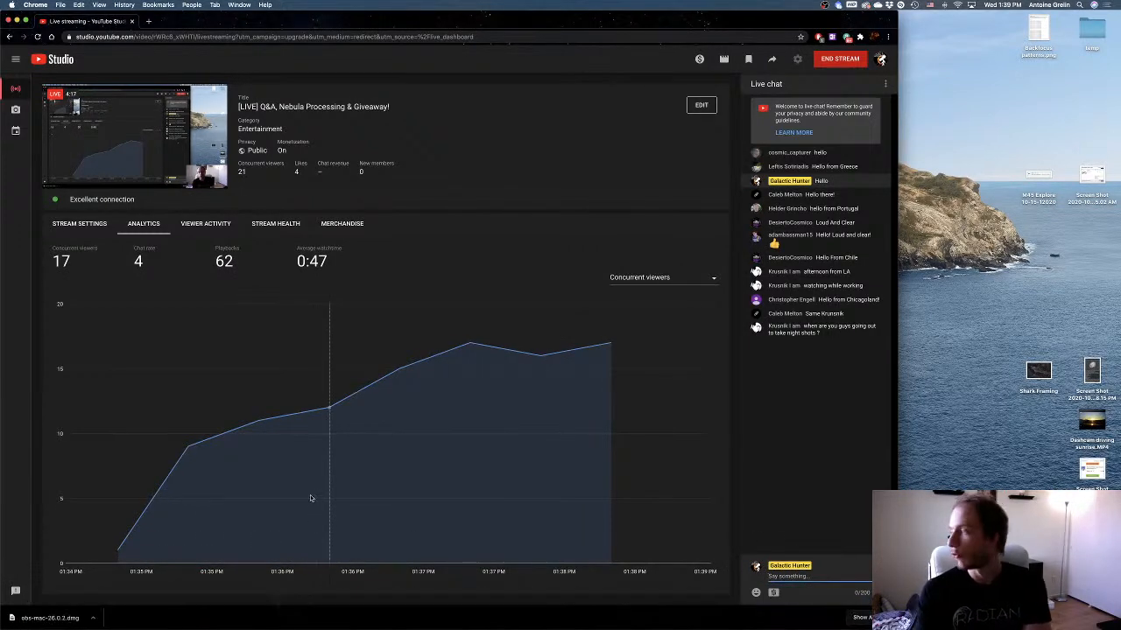
mouse_move(310, 497)
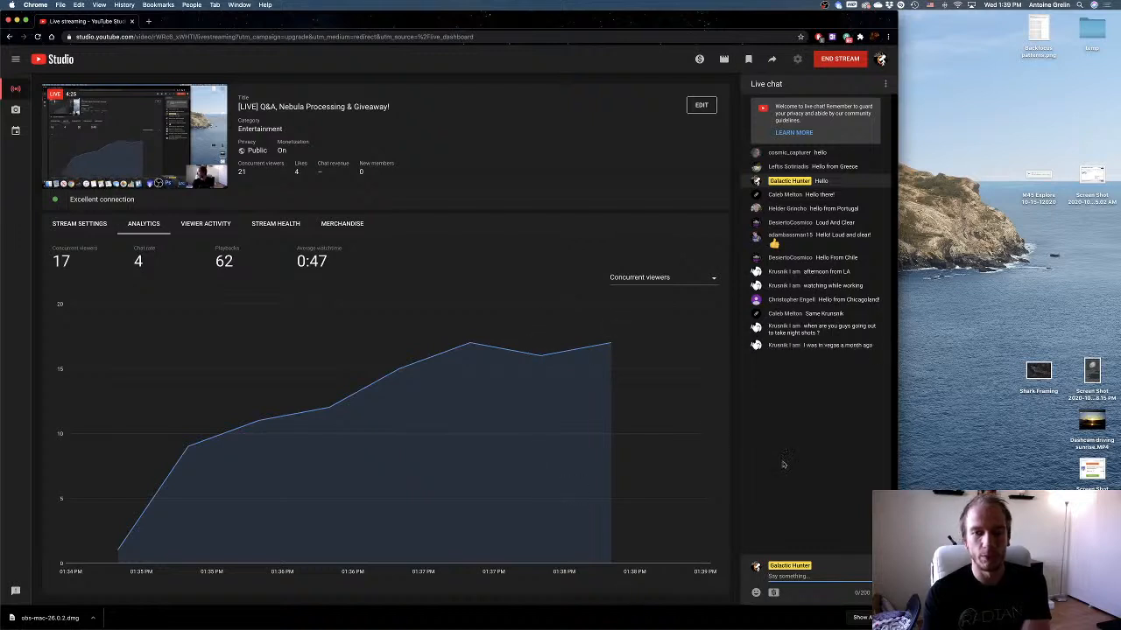
Switch to the Finder folder Sh2-101 - Tulip Nebula and open H frame 0002 in PixInsight.
mouse_move(788, 622)
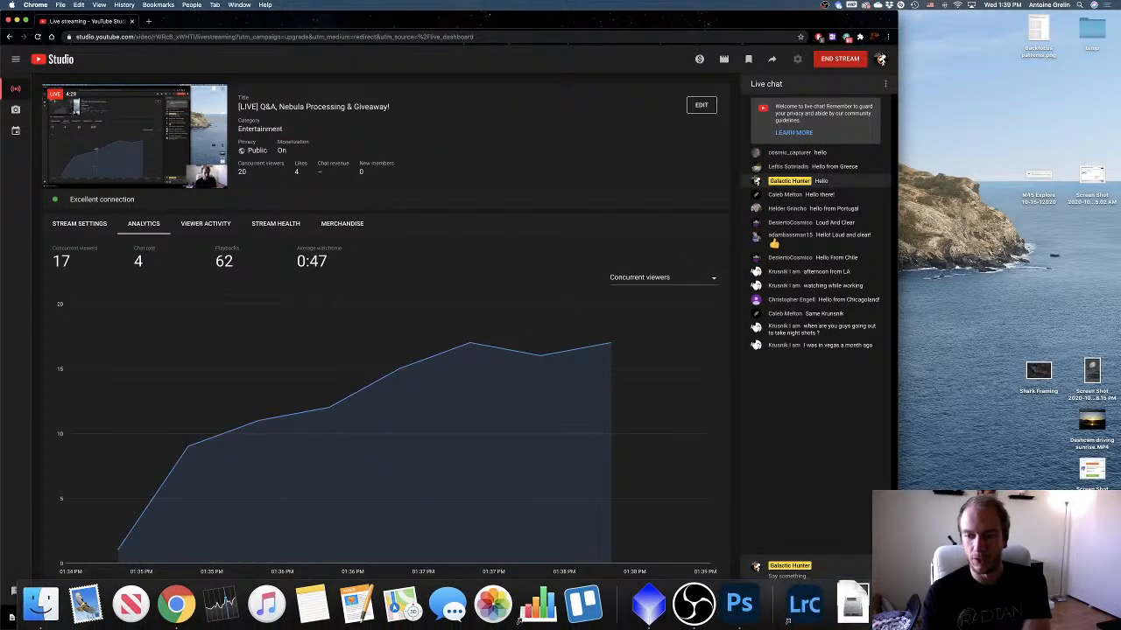
left_click(789, 618)
left_click(941, 609)
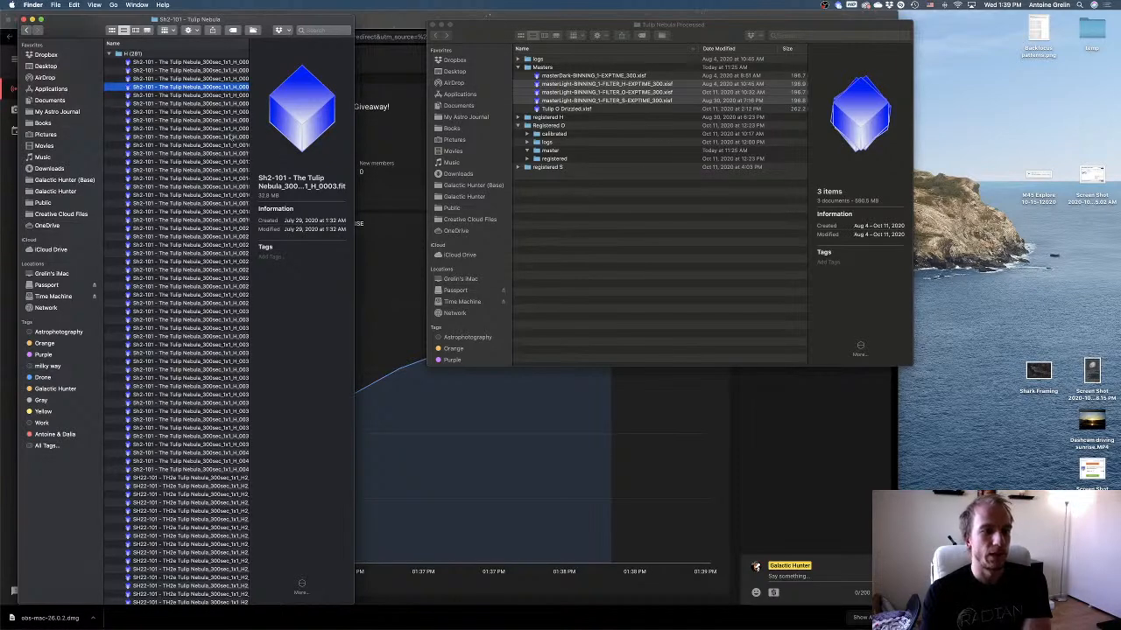
left_click(174, 71)
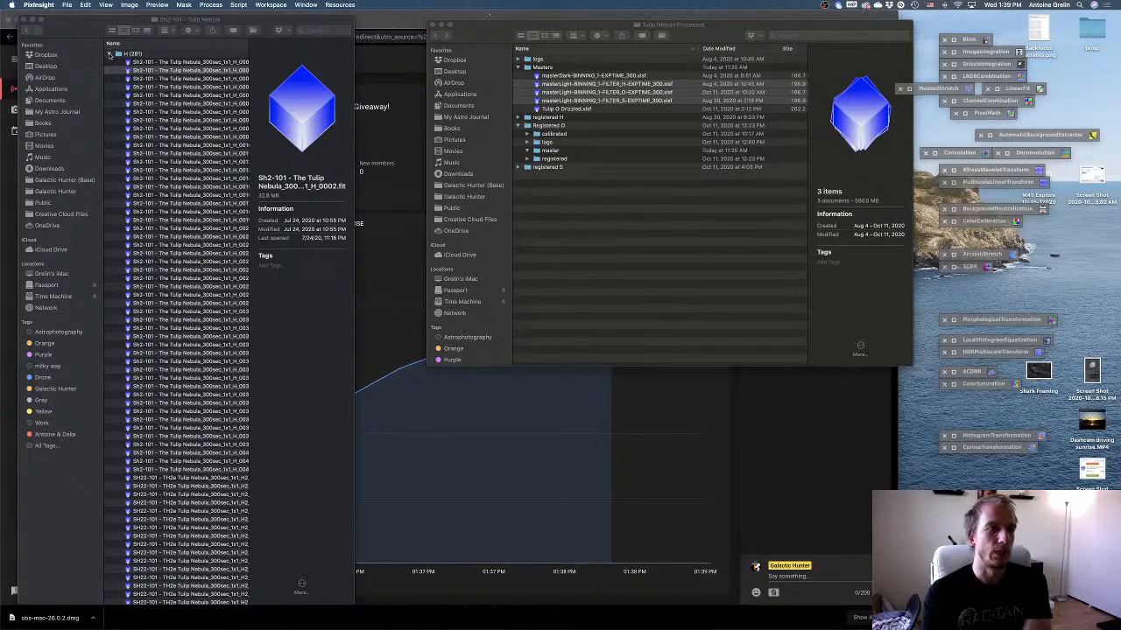
Open frame 0045 from the O folder and frame 0006 from the S folder in PixInsight, collapsing each folder.
left_click(110, 54)
left_click(110, 62)
left_click(164, 87)
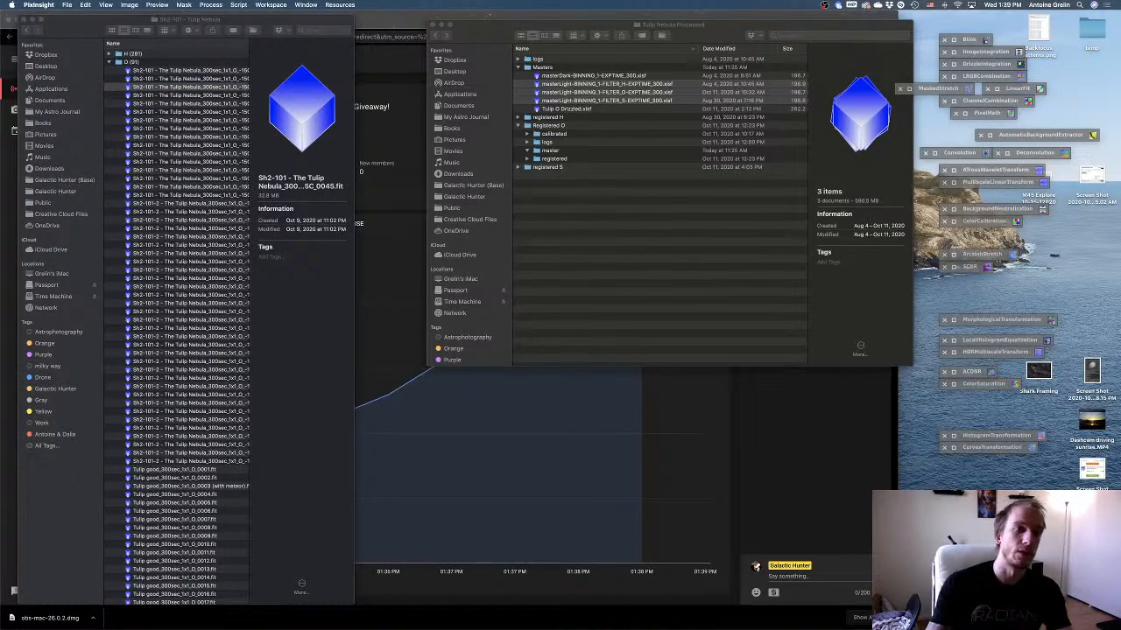
left_click(110, 62)
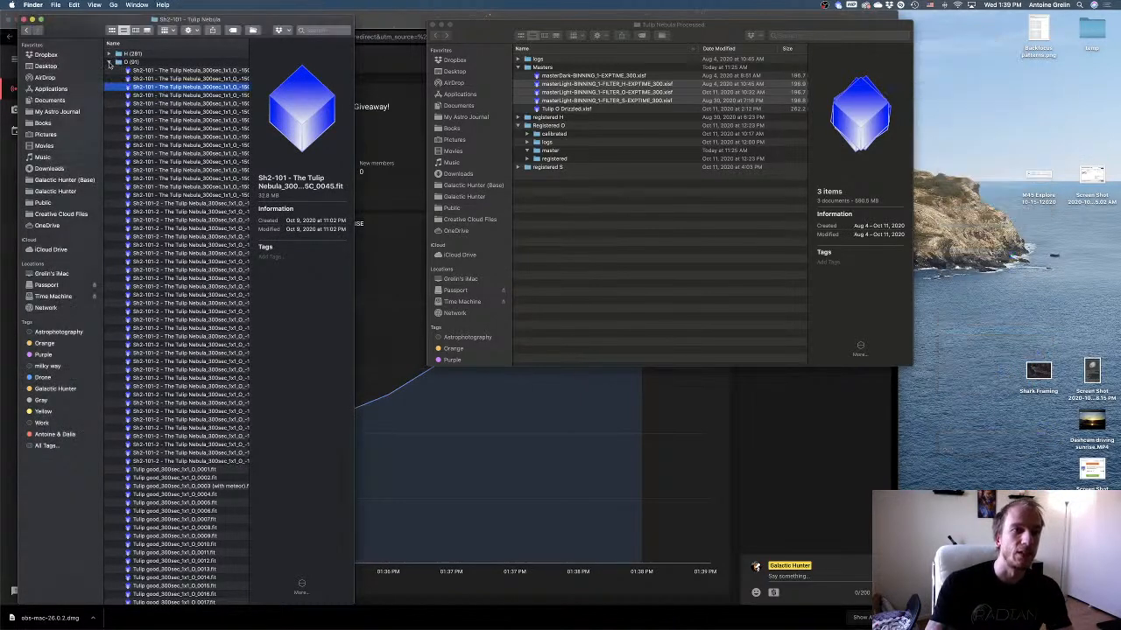
left_click(109, 70)
double_click(154, 128)
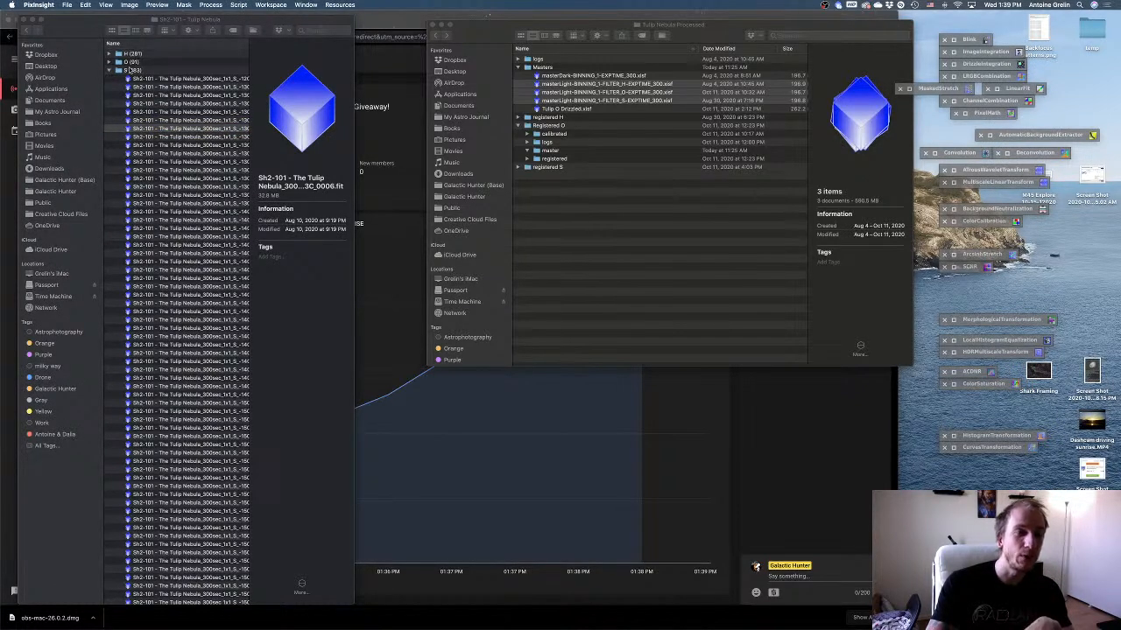
left_click(108, 70)
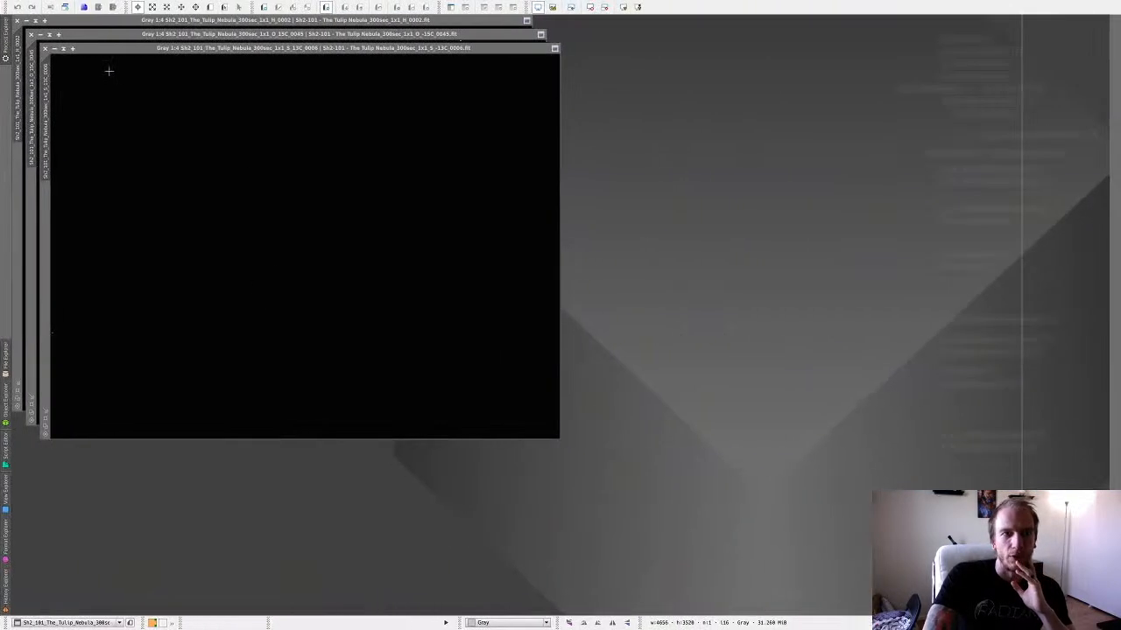
Auto-stretch the display of the S, O and H single frames and inspect the nebula in the H frame.
left_click(624, 7)
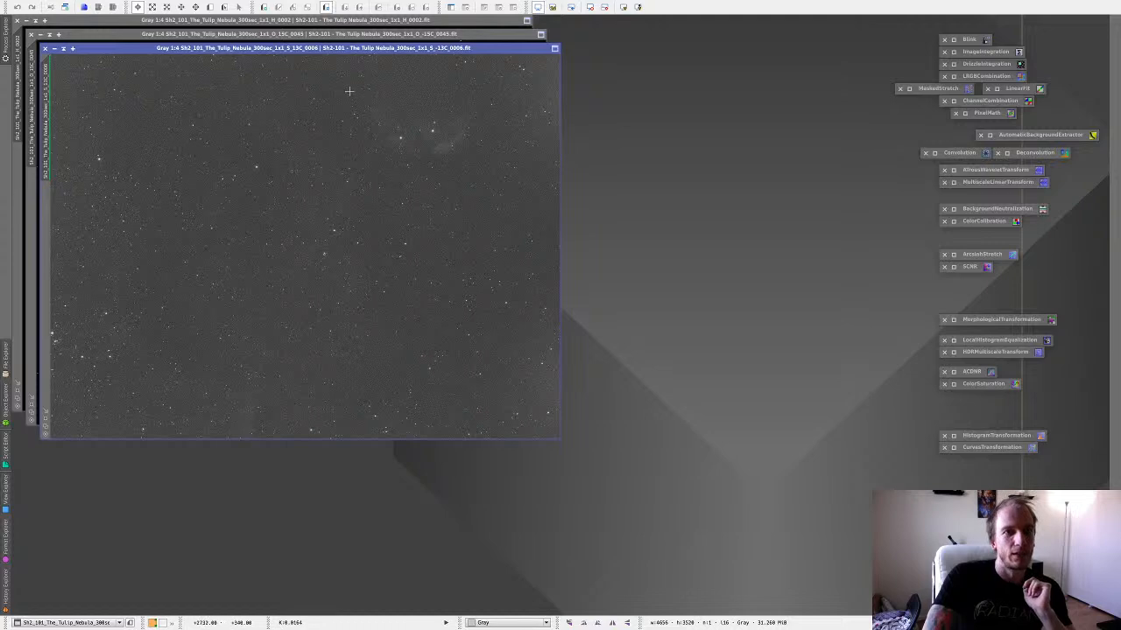
left_click(311, 35)
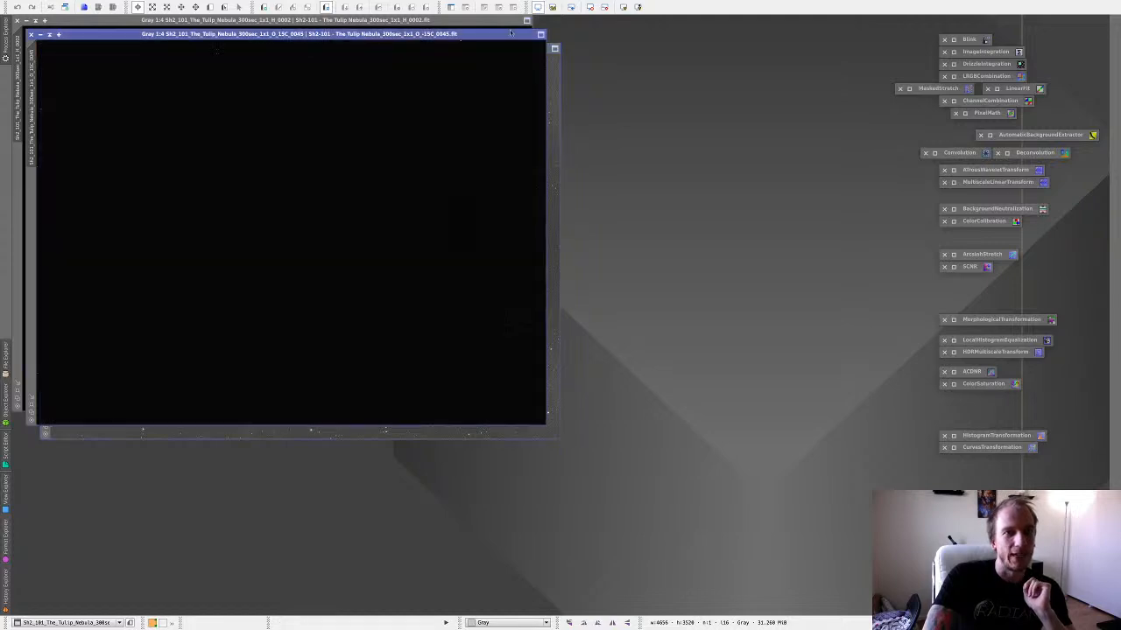
left_click(623, 7)
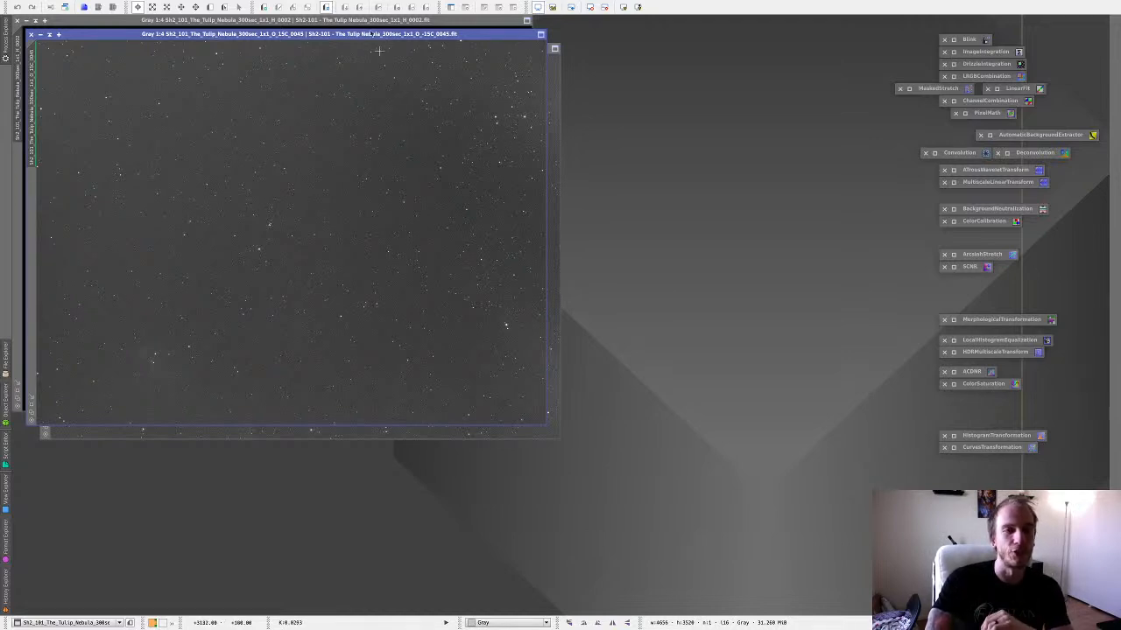
left_click(374, 21)
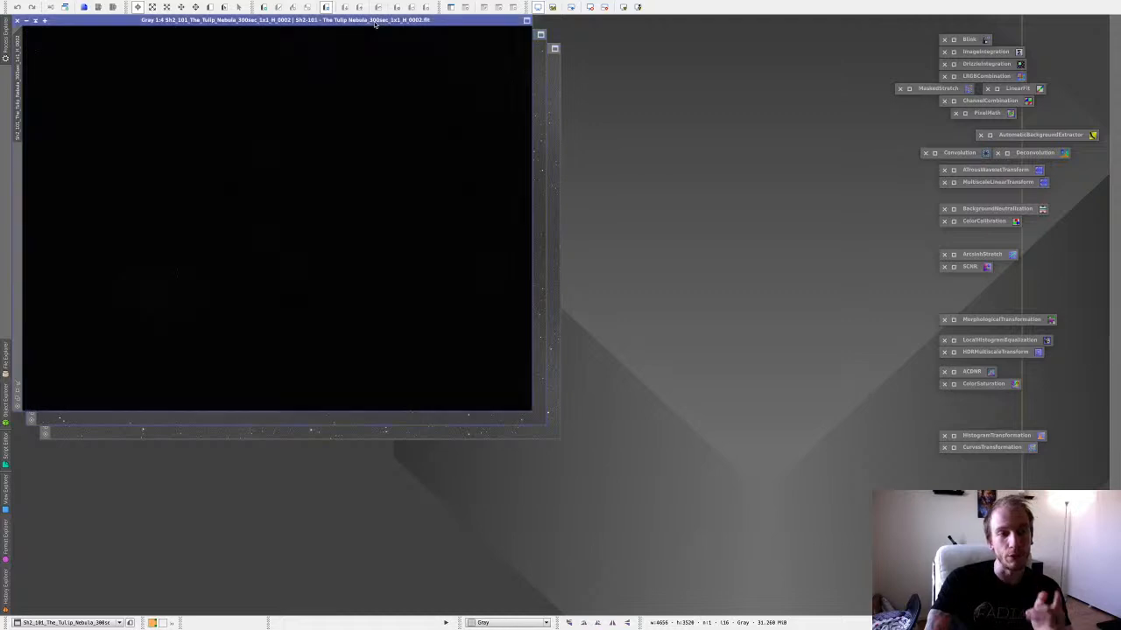
left_click(623, 8)
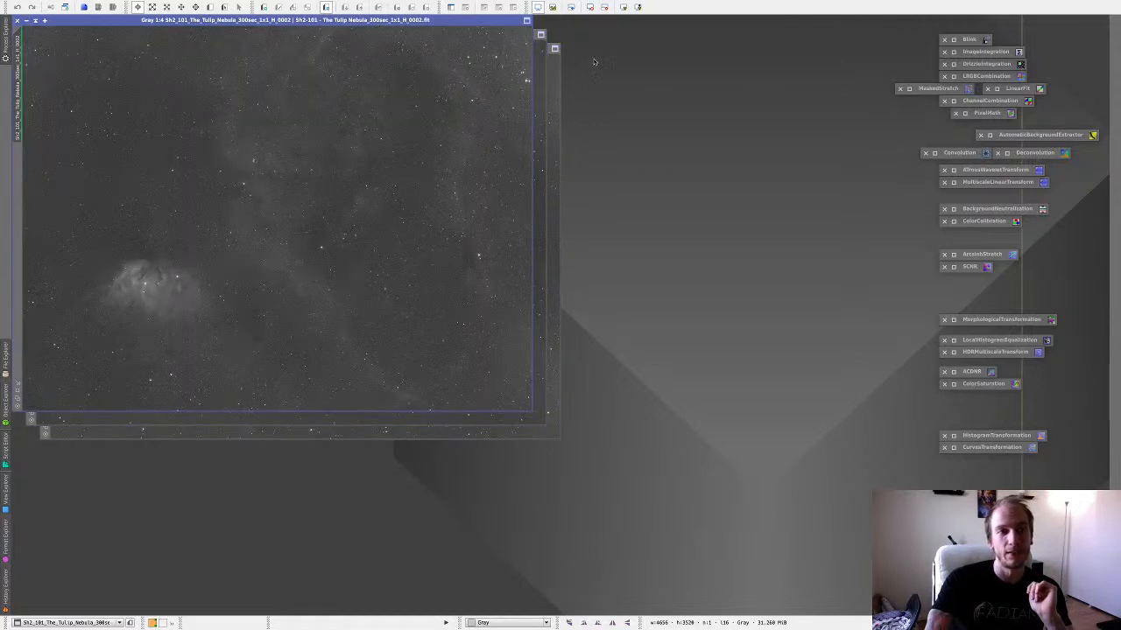
scroll(352, 158, "down", 1)
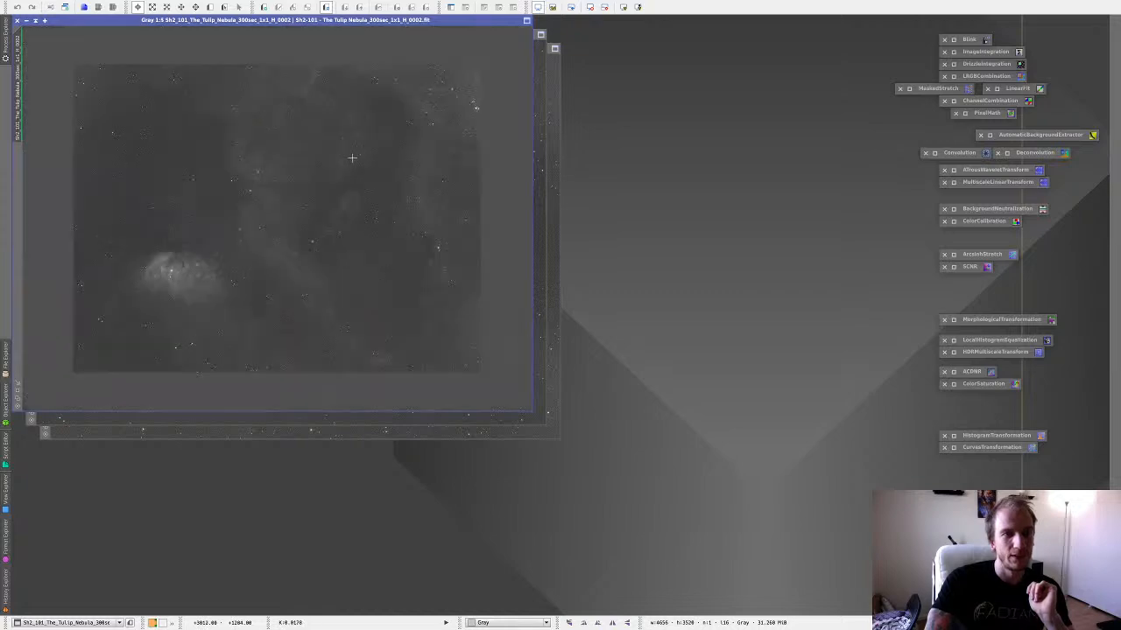
scroll(352, 158, "up", 1)
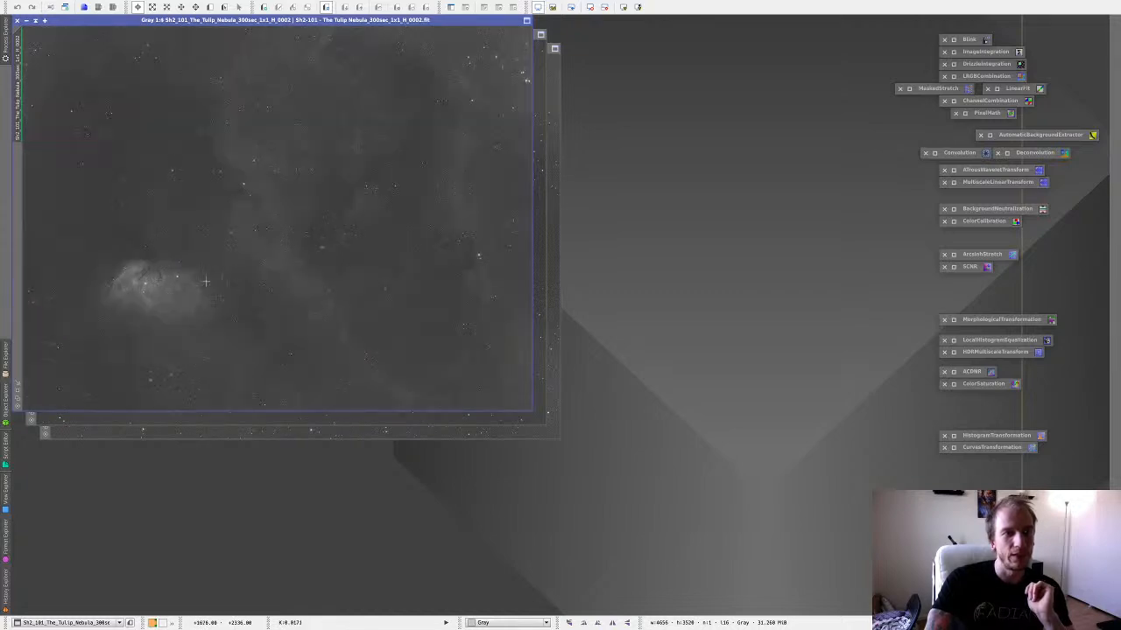
Check the live chat and viewer graph in YouTube Studio and return to PixInsight.
key("ctrl+Left")
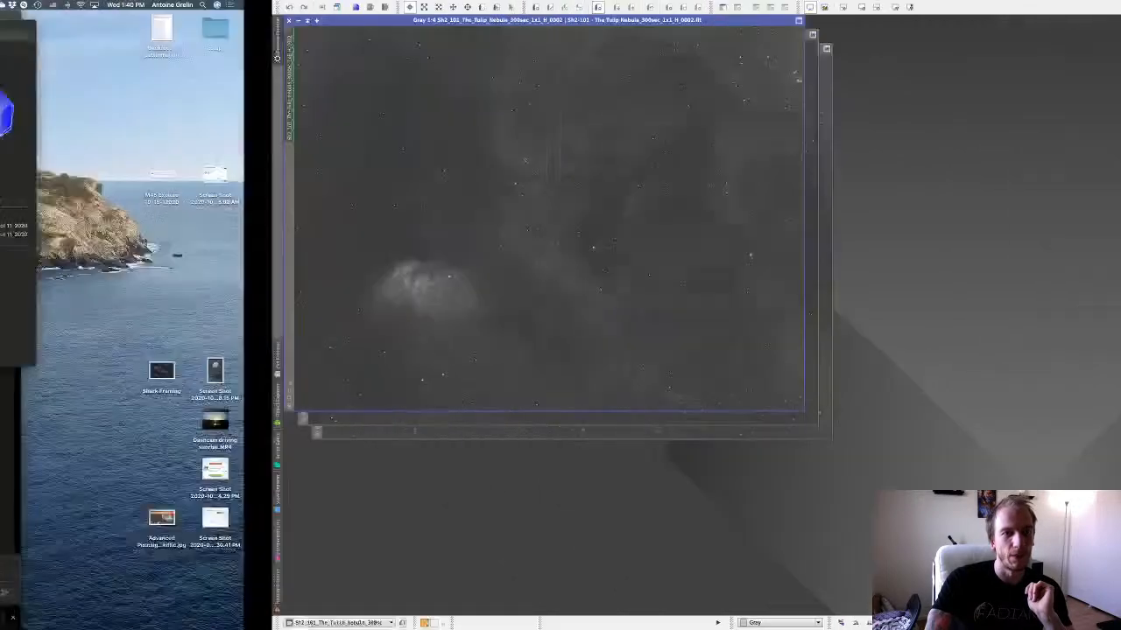
left_click(385, 19)
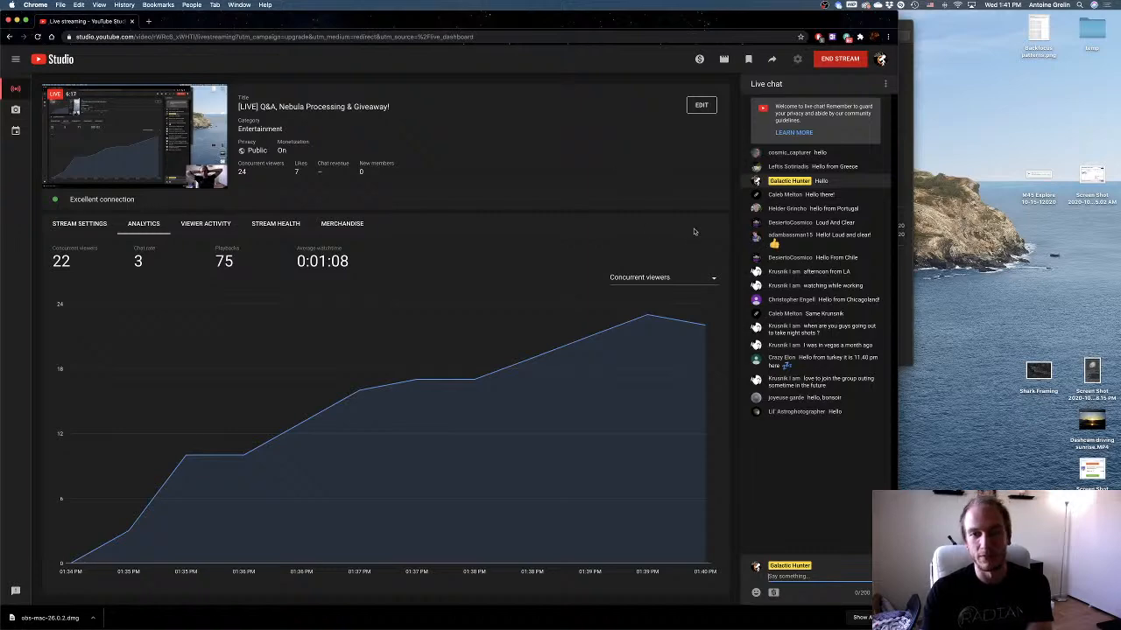
key("ctrl+Right")
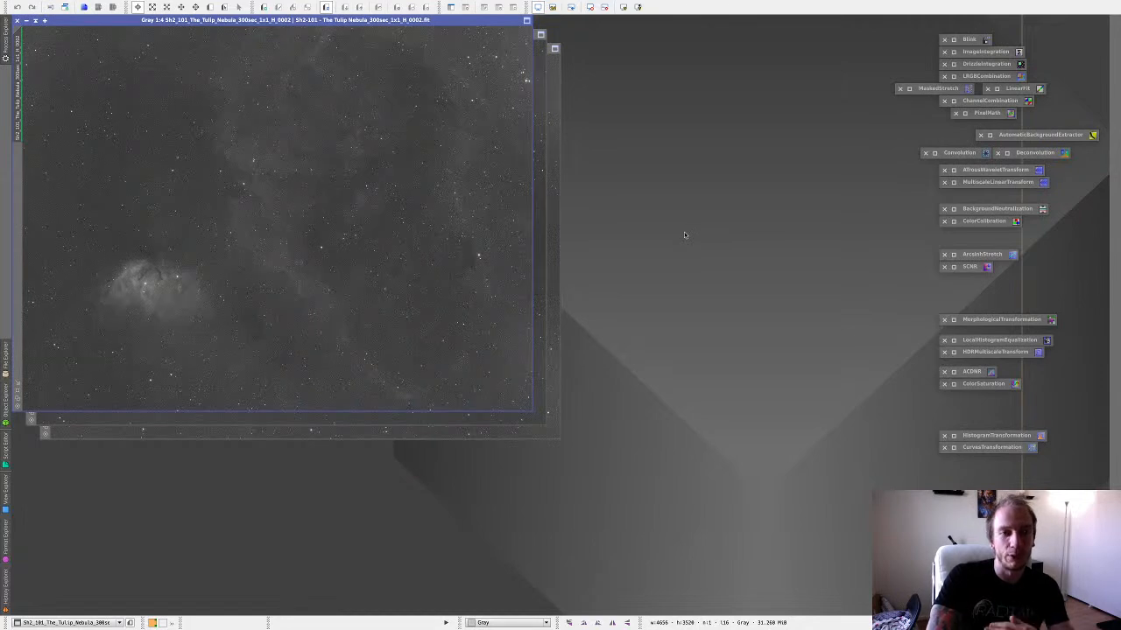
Compare the stretched S and O frames, then close all three single-frame images.
left_click(551, 201)
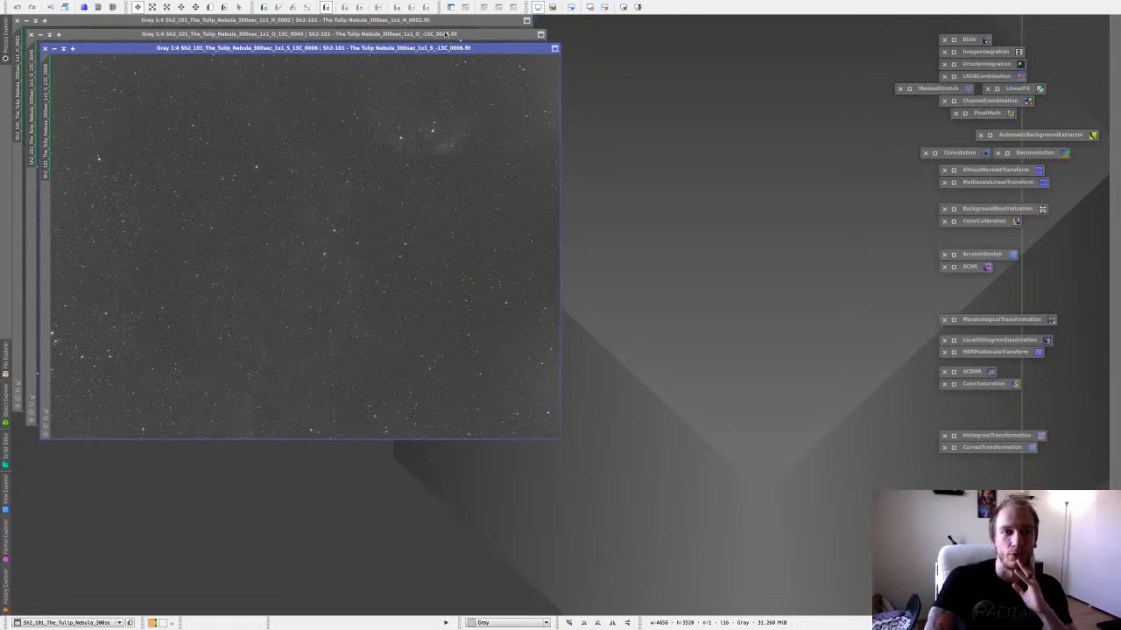
left_click(445, 34)
left_click(552, 105)
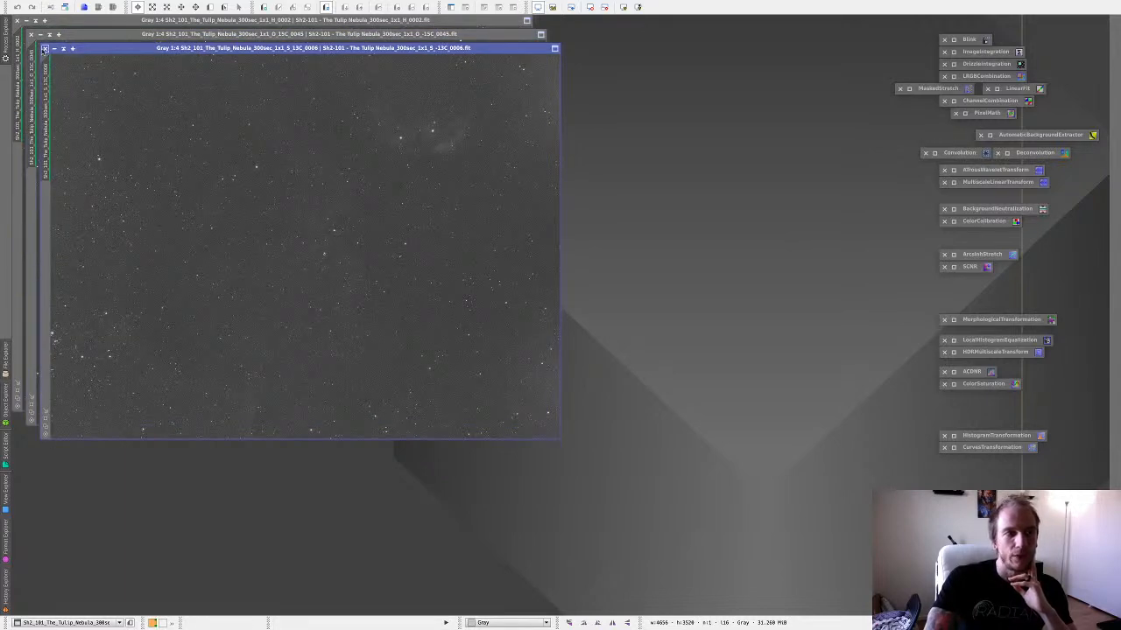
left_click(44, 48)
left_click(30, 34)
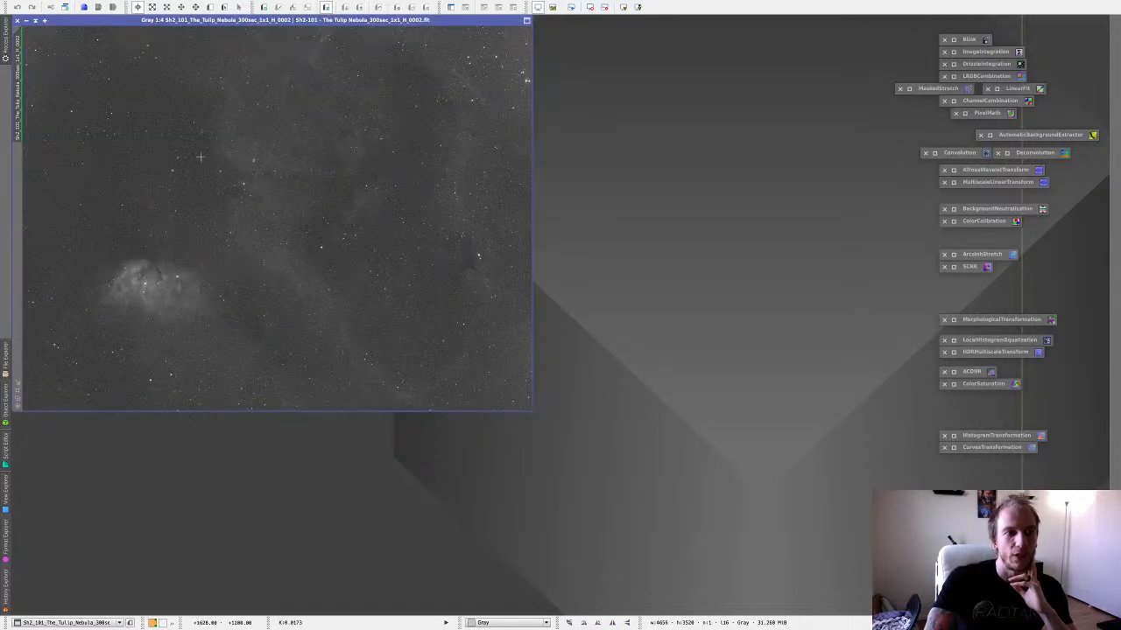
left_click(18, 21)
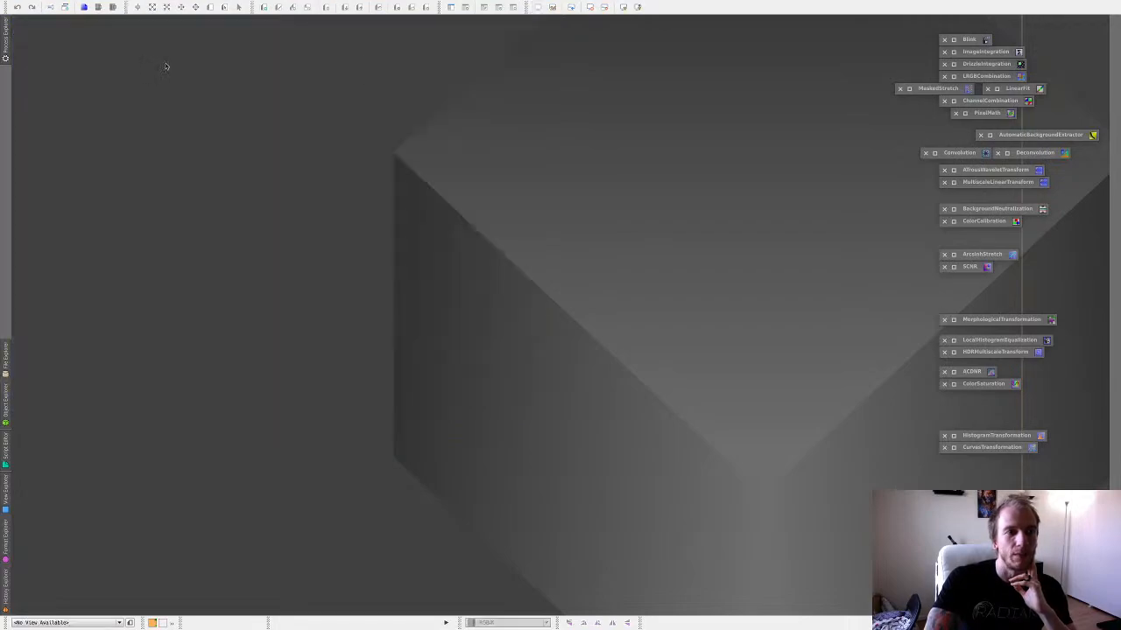
Switch to Finder and open the three selected masterLight files for filters H, O and S from the Masters folder in PixInsight.
key("ctrl+Left")
key("ctrl+Left")
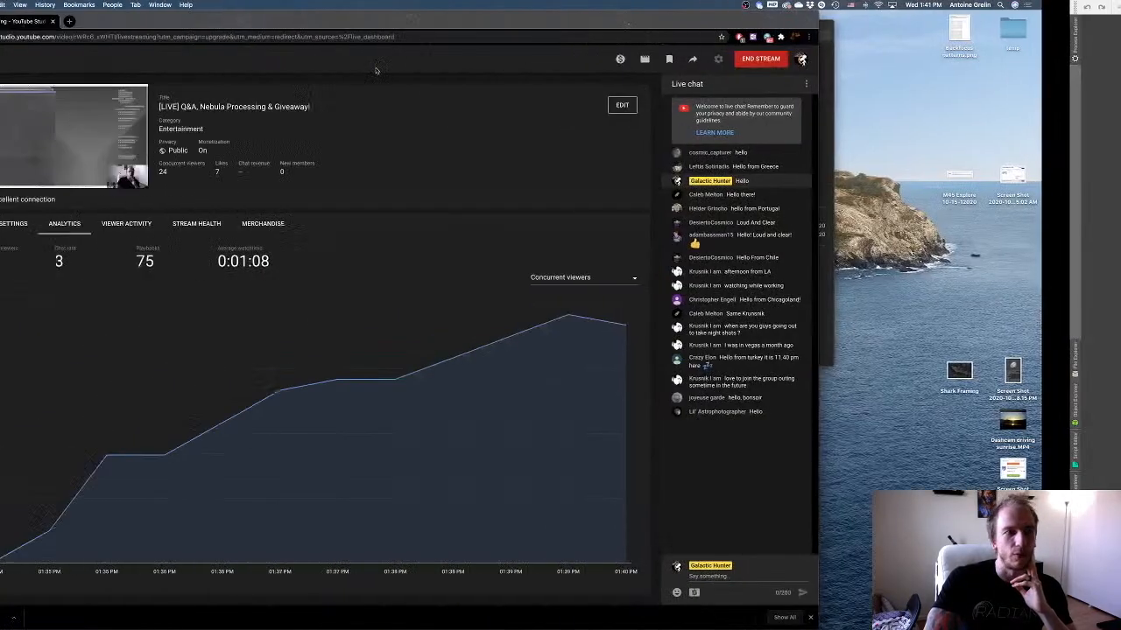
mouse_move(368, 624)
left_click(75, 602)
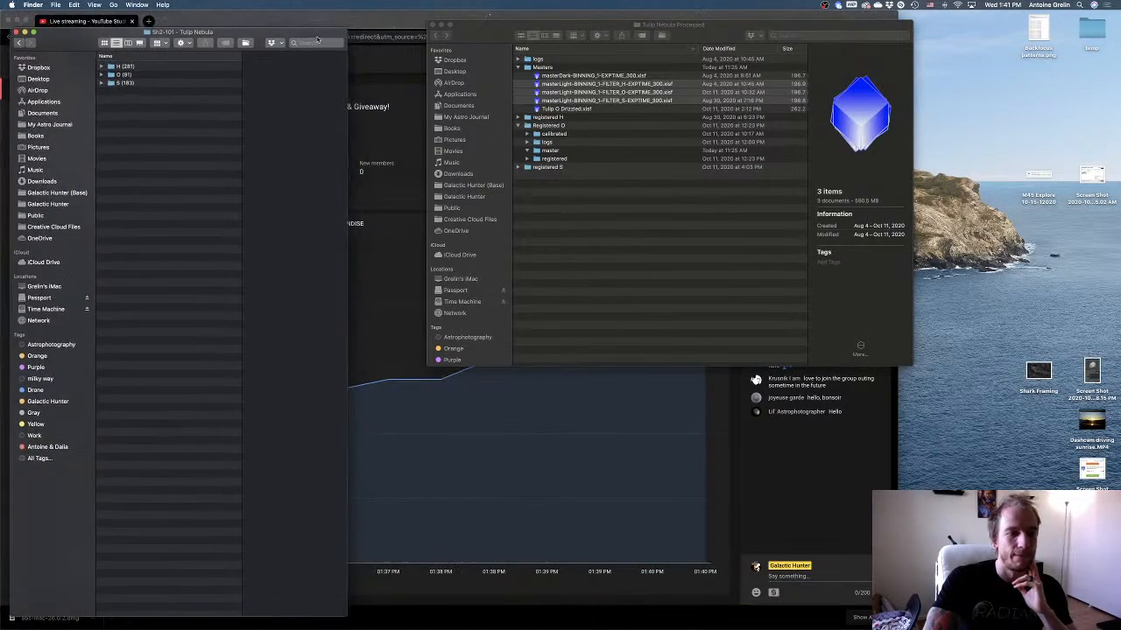
left_click(626, 68)
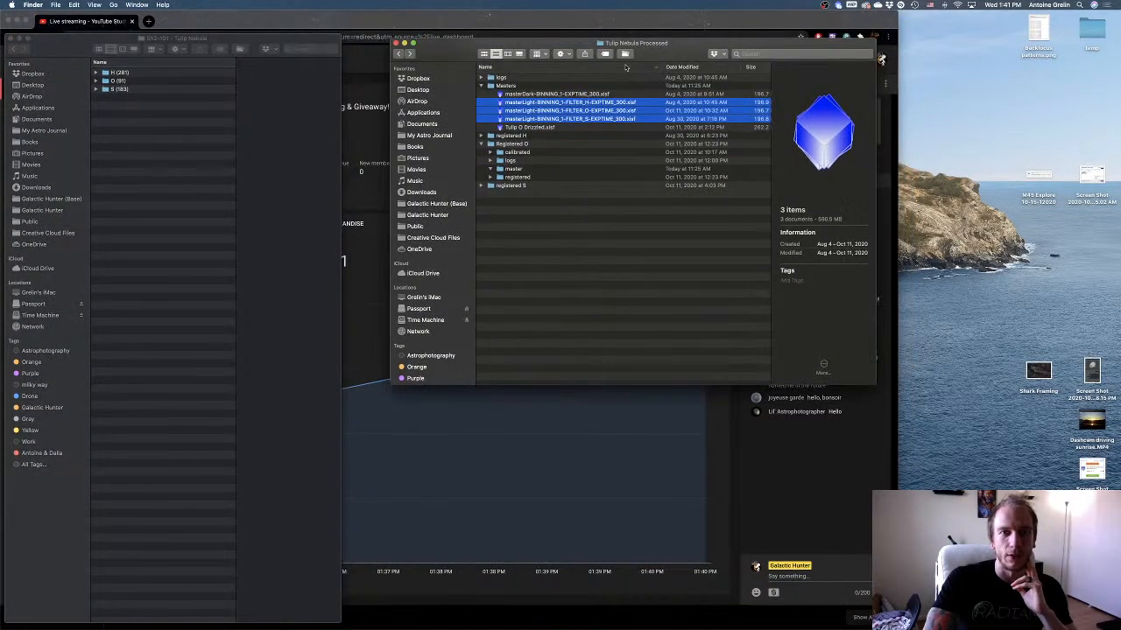
right_click(568, 108)
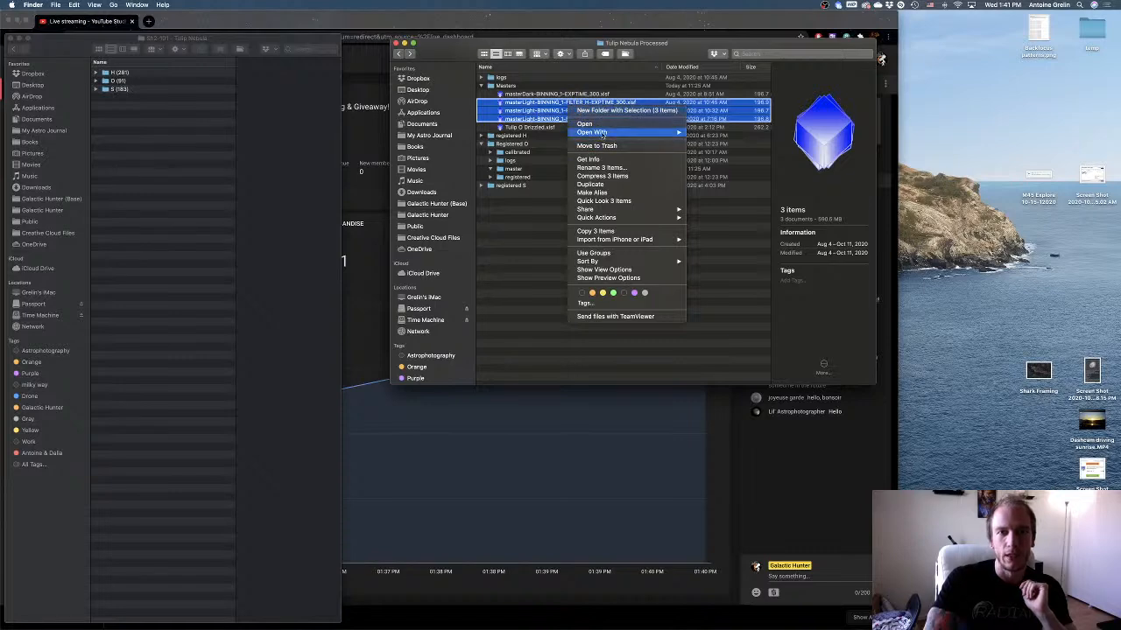
left_click(603, 127)
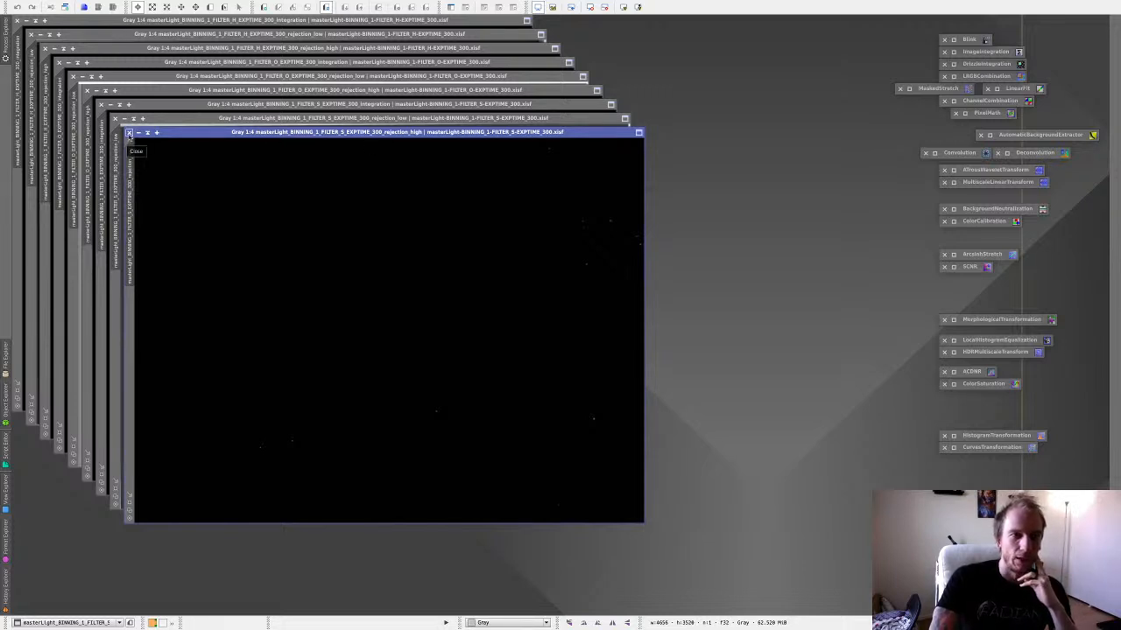
Close the rejection_low and rejection_high images of the S, O and H masters, keeping only the three integration images.
left_click(129, 132)
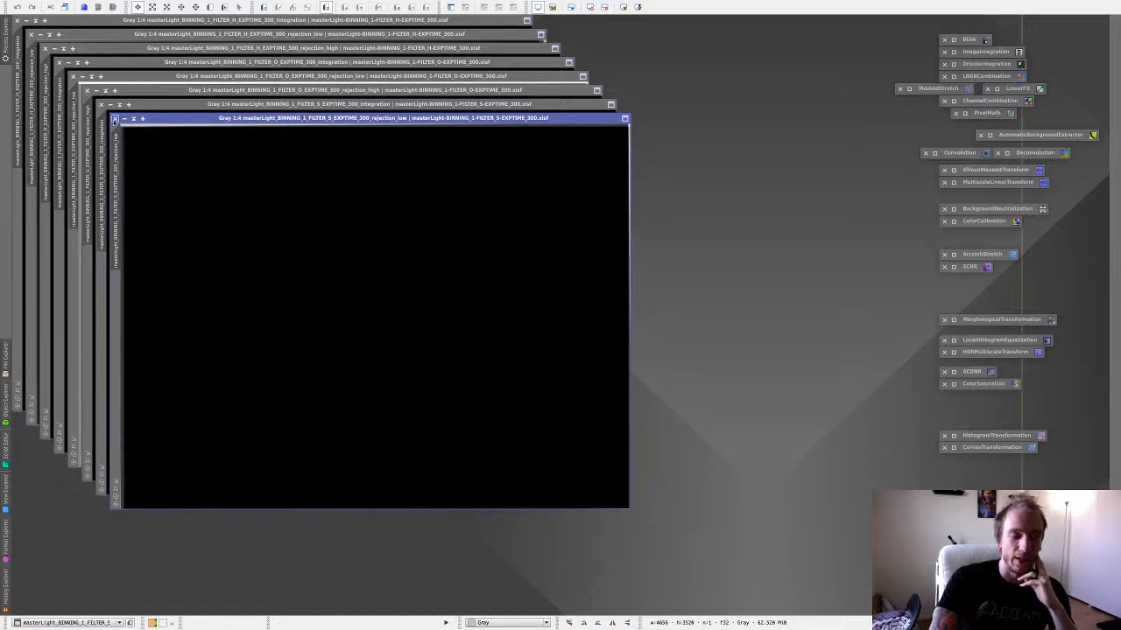
left_click(114, 119)
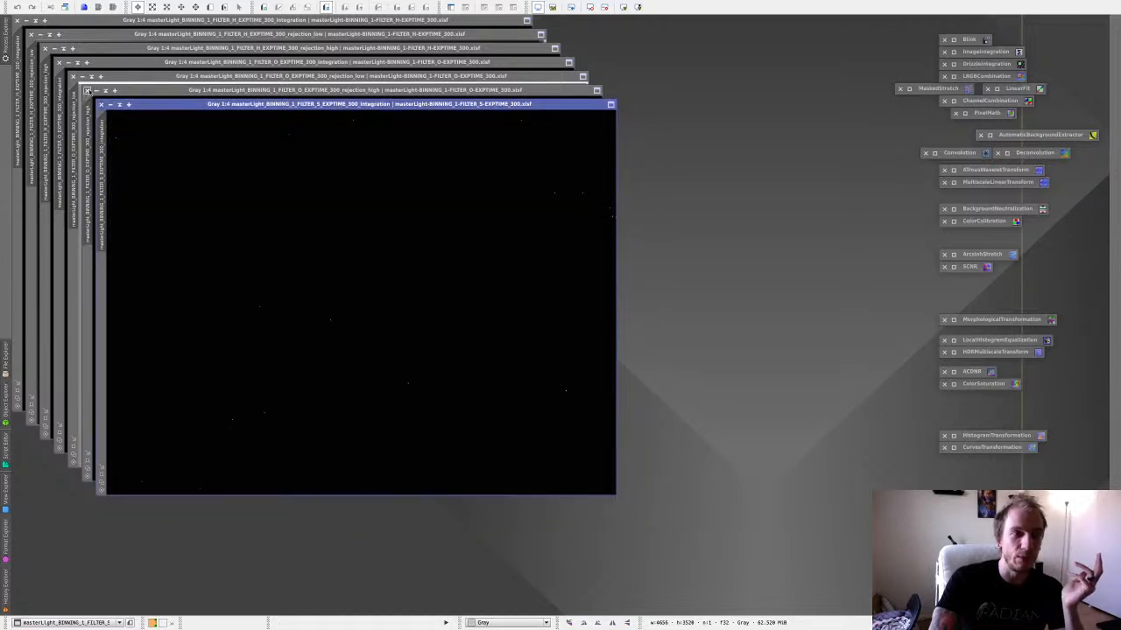
left_click(87, 90)
left_click(74, 76)
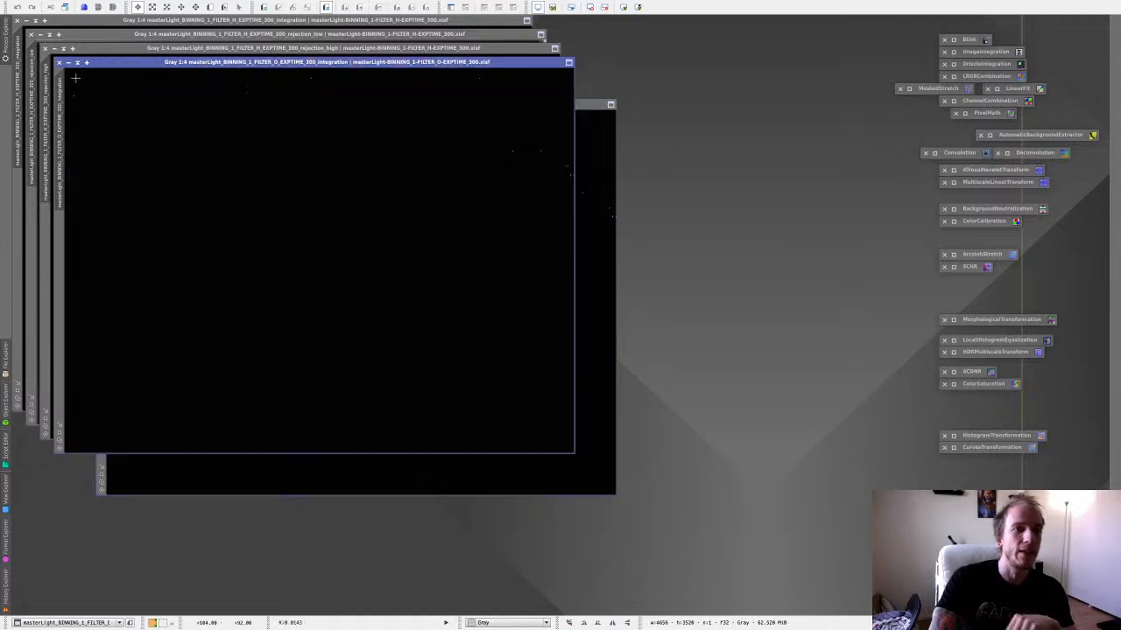
left_click(45, 49)
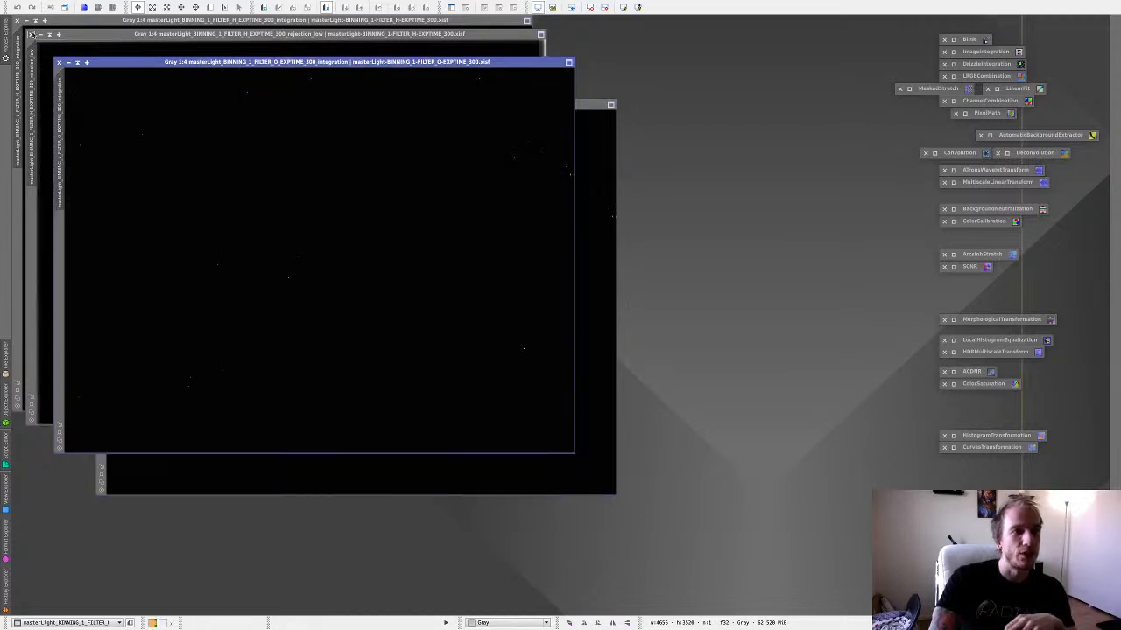
left_click(31, 34)
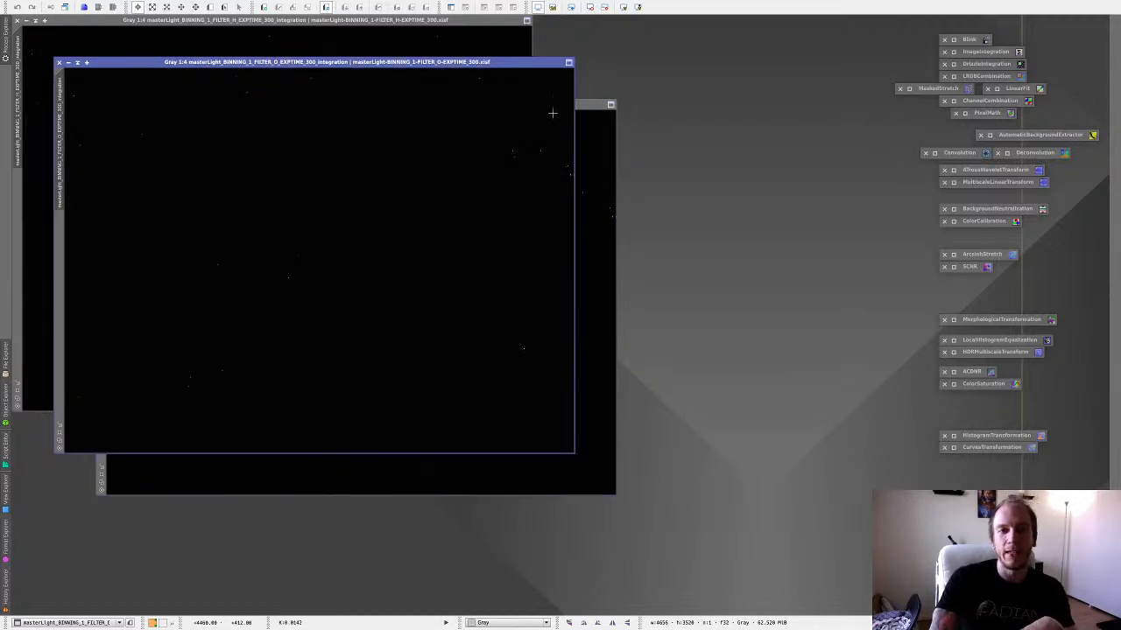
Switch to Finder and move the Tulip Nebula Processed window clear of the live chat to read the new messages.
left_click(605, 127)
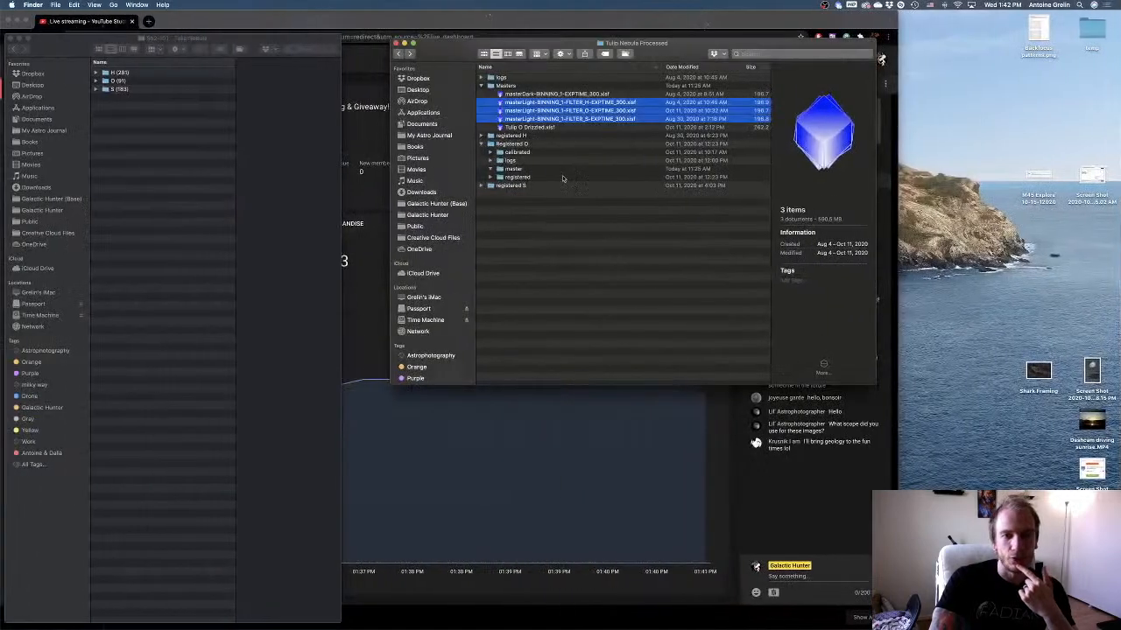
left_click_drag(436, 43, 317, 110)
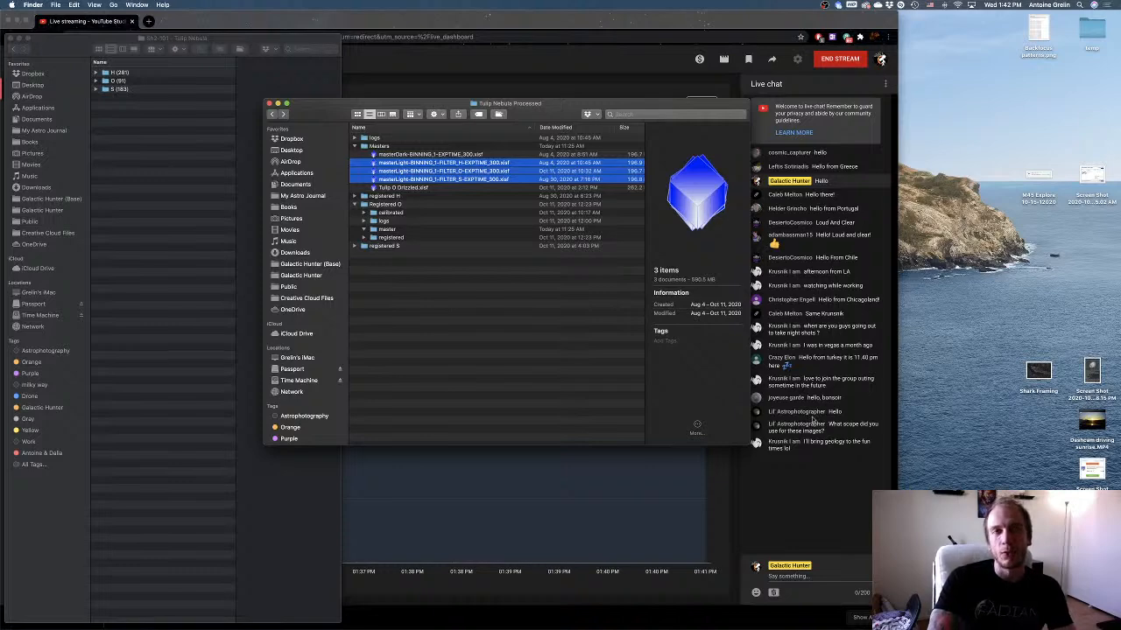
Switch back to PixInsight and auto-stretch the display of the S, O and H master integration images.
key("ctrl+Right")
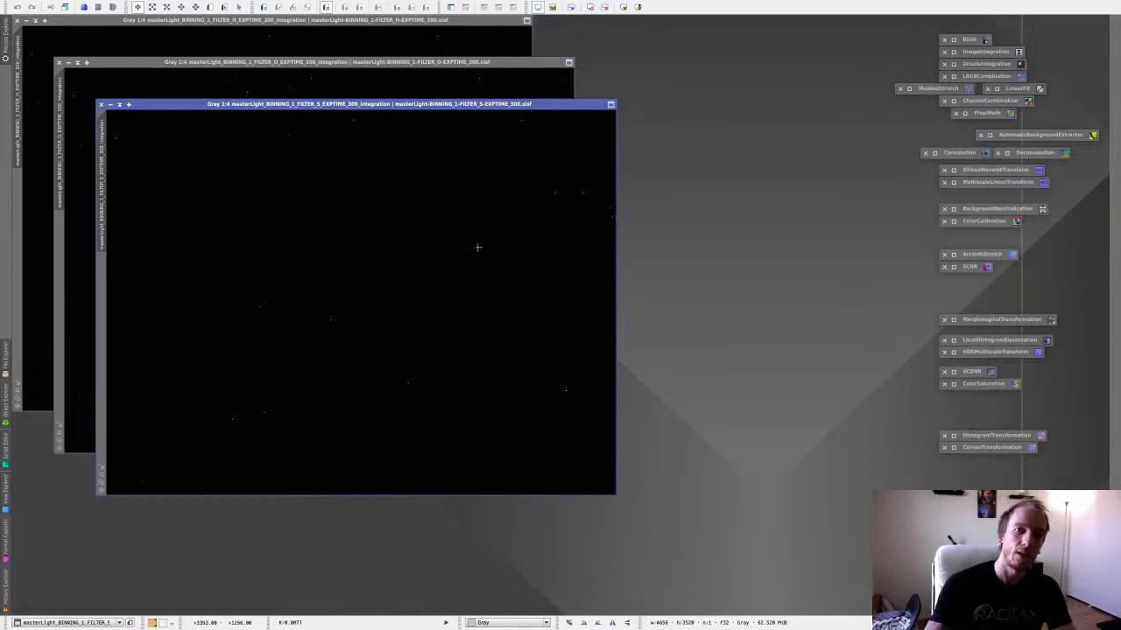
left_click(623, 7)
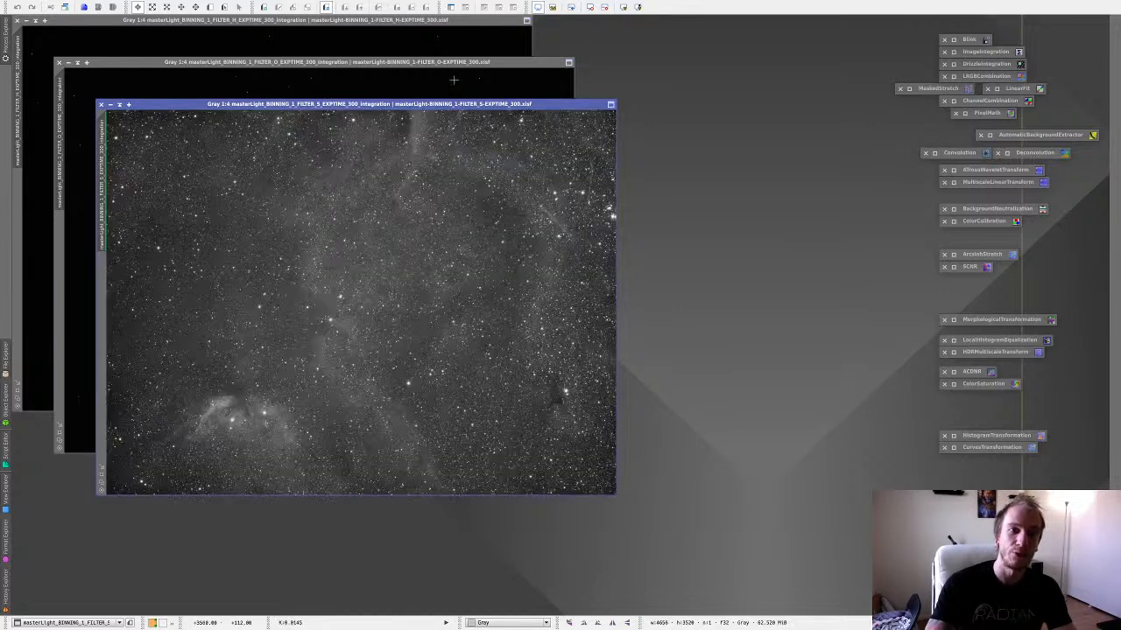
left_click(454, 78)
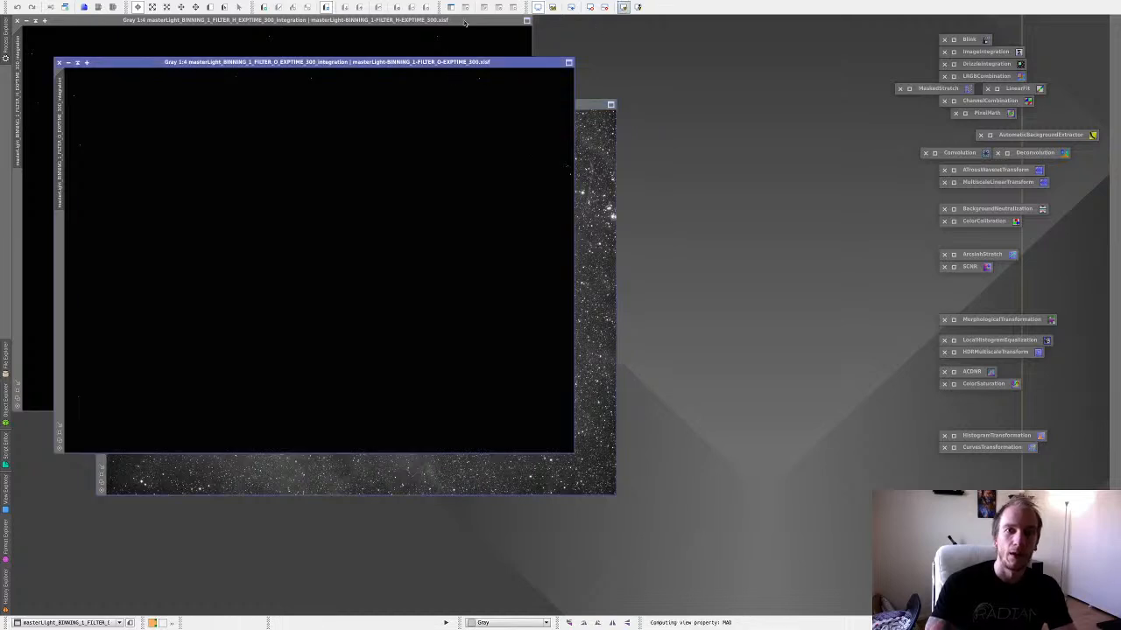
key("ctrl+a")
left_click(461, 33)
left_click(552, 86)
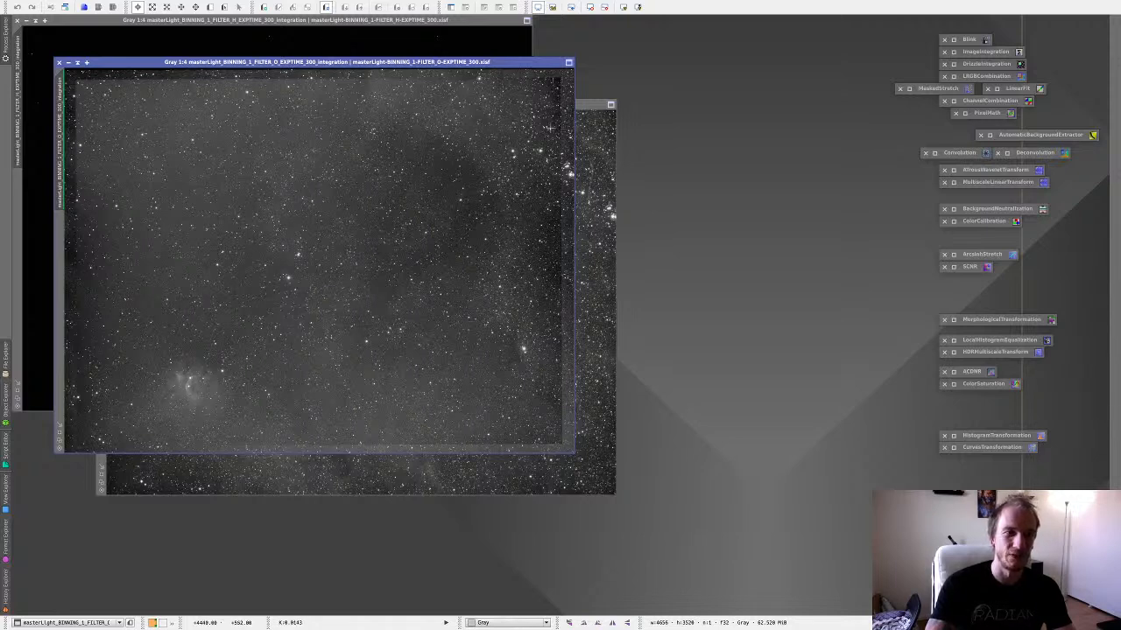
left_click(407, 39)
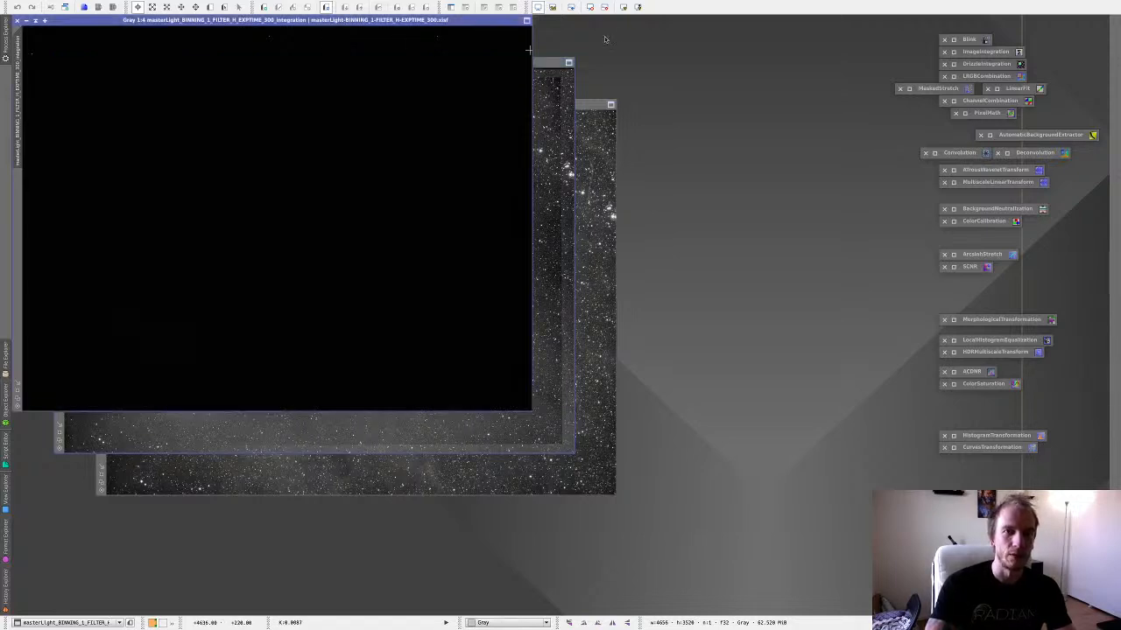
left_click(605, 8)
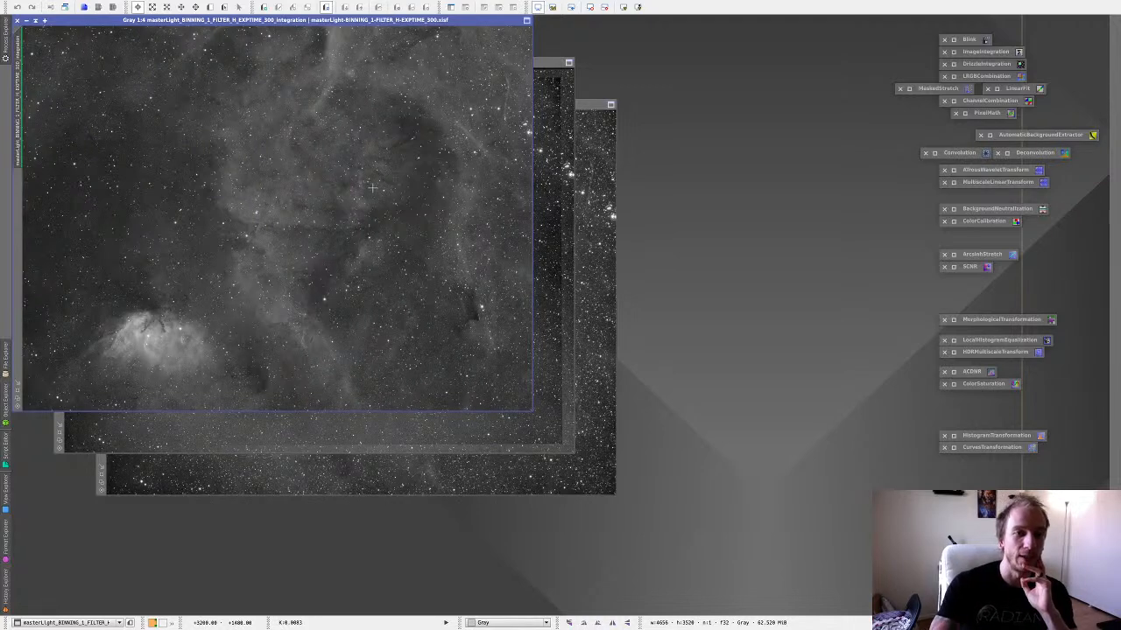
Compare the stretched H, O and S masters, check the live chat for new messages and return to PixInsight.
left_click(213, 430)
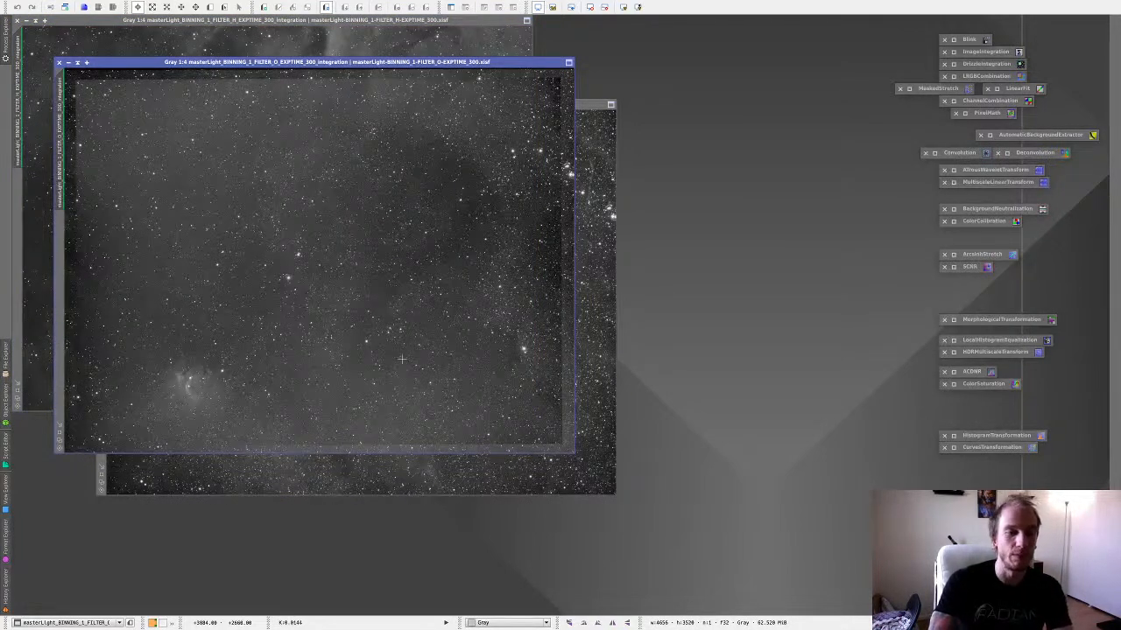
left_click(39, 196)
left_click(544, 179)
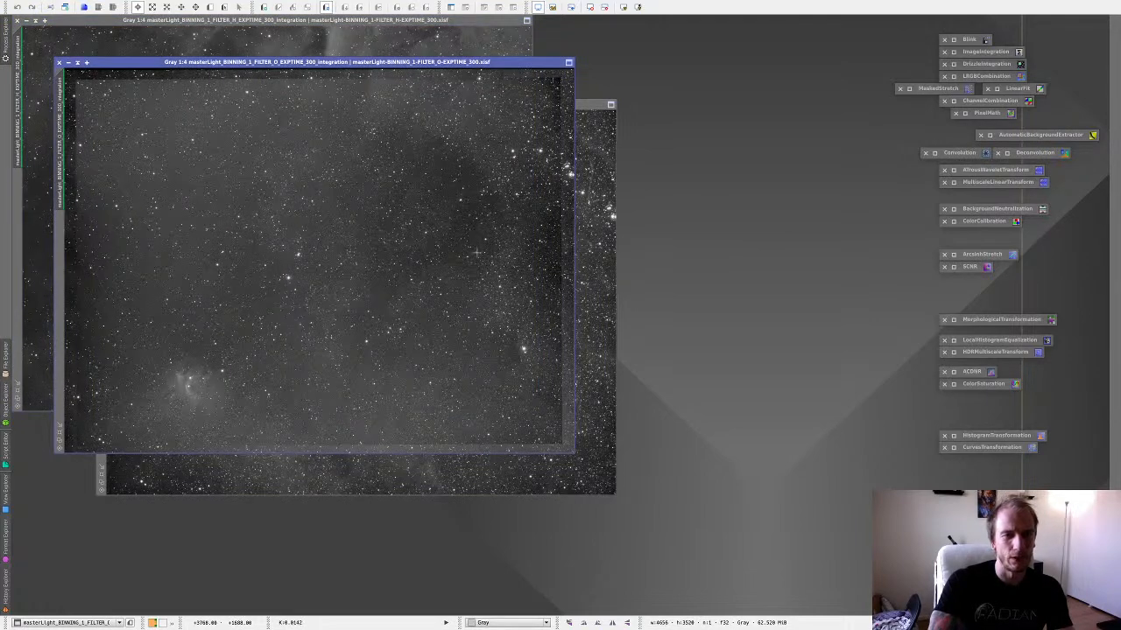
left_click(598, 195)
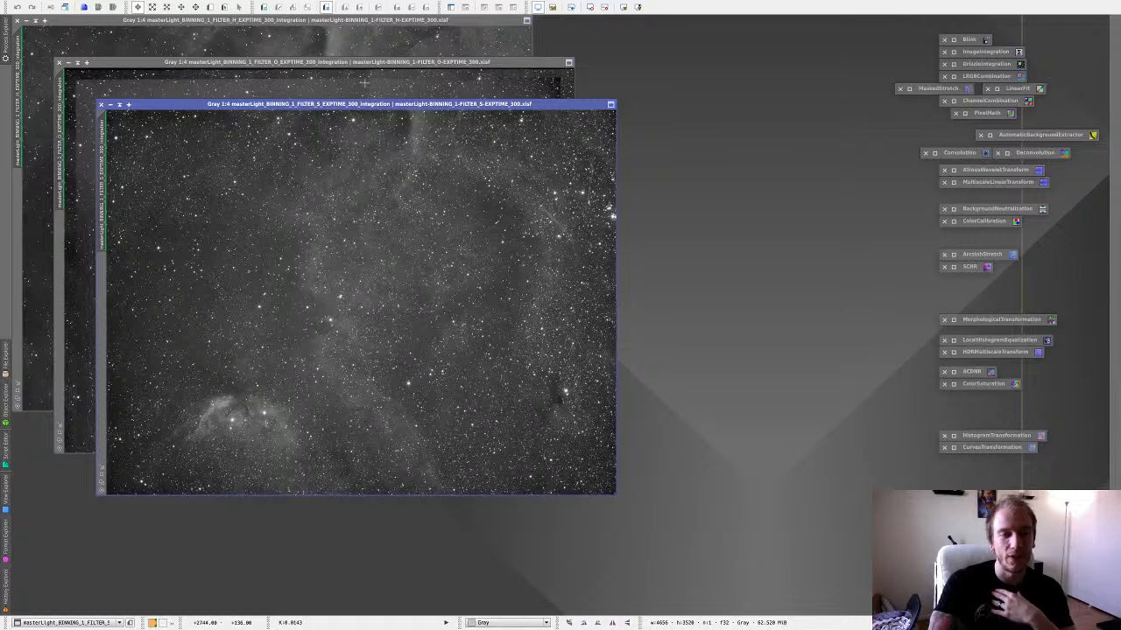
left_click(364, 83)
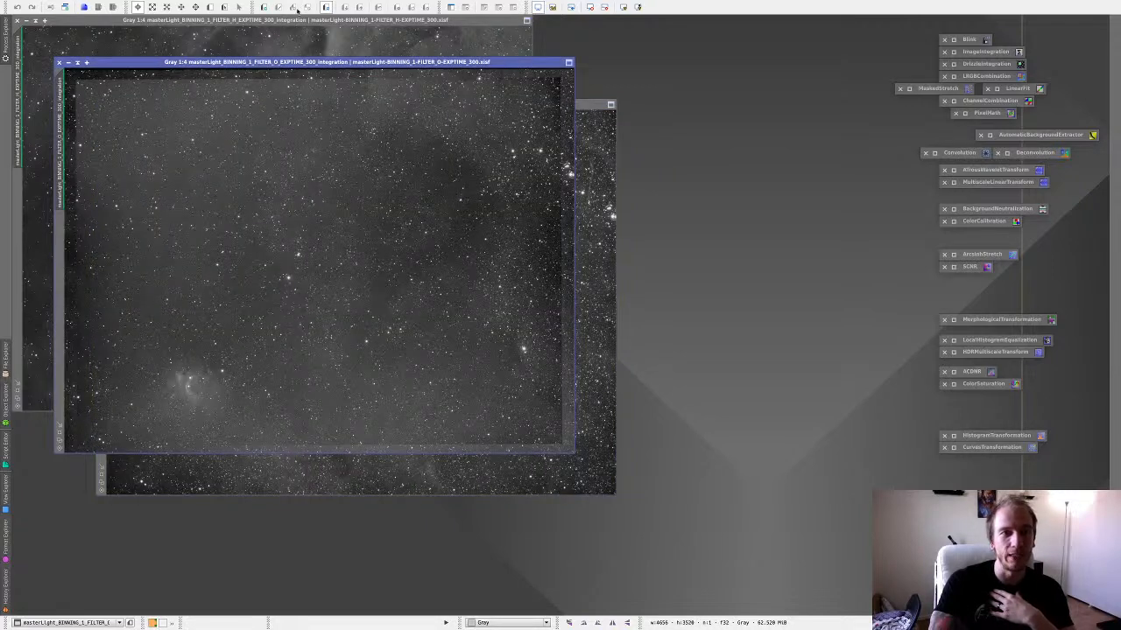
left_click(349, 50)
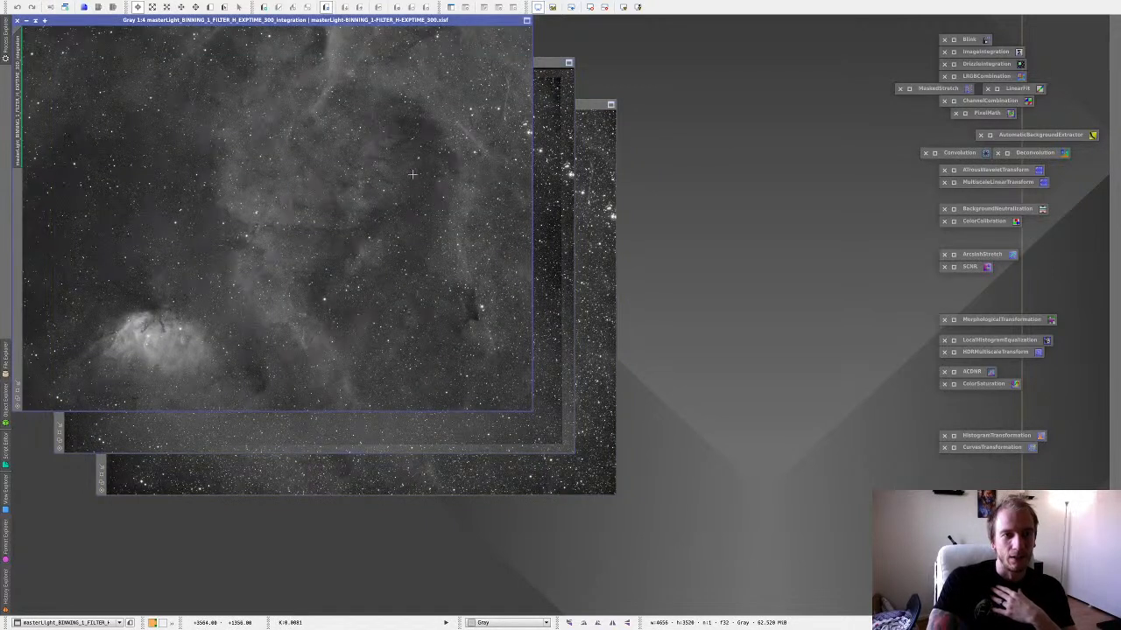
key("ctrl+Left")
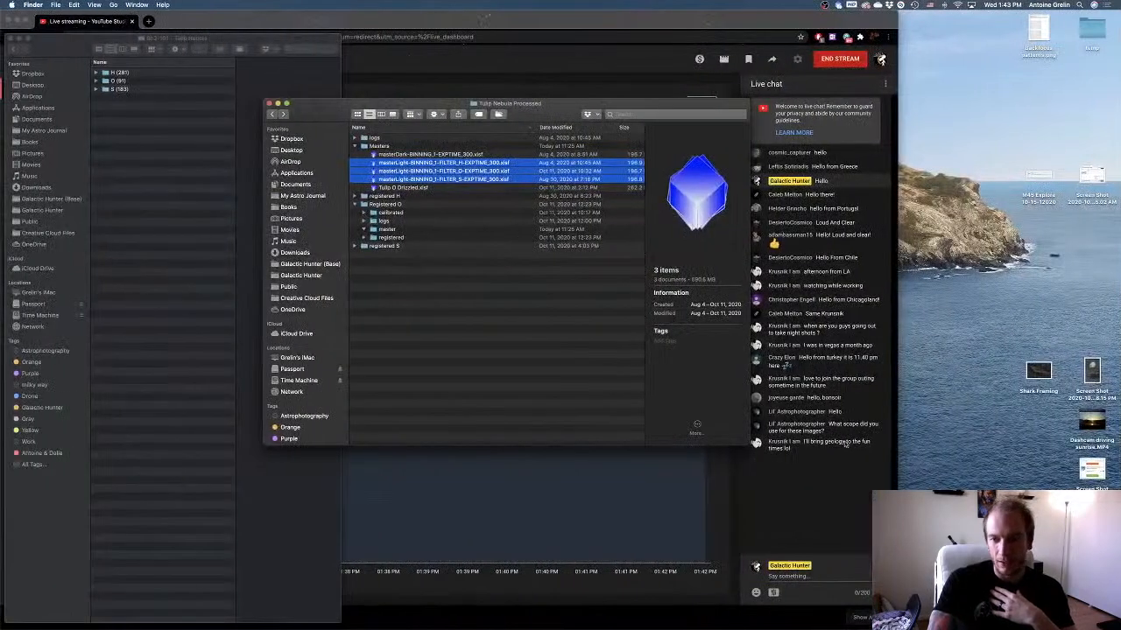
key("ctrl+Right")
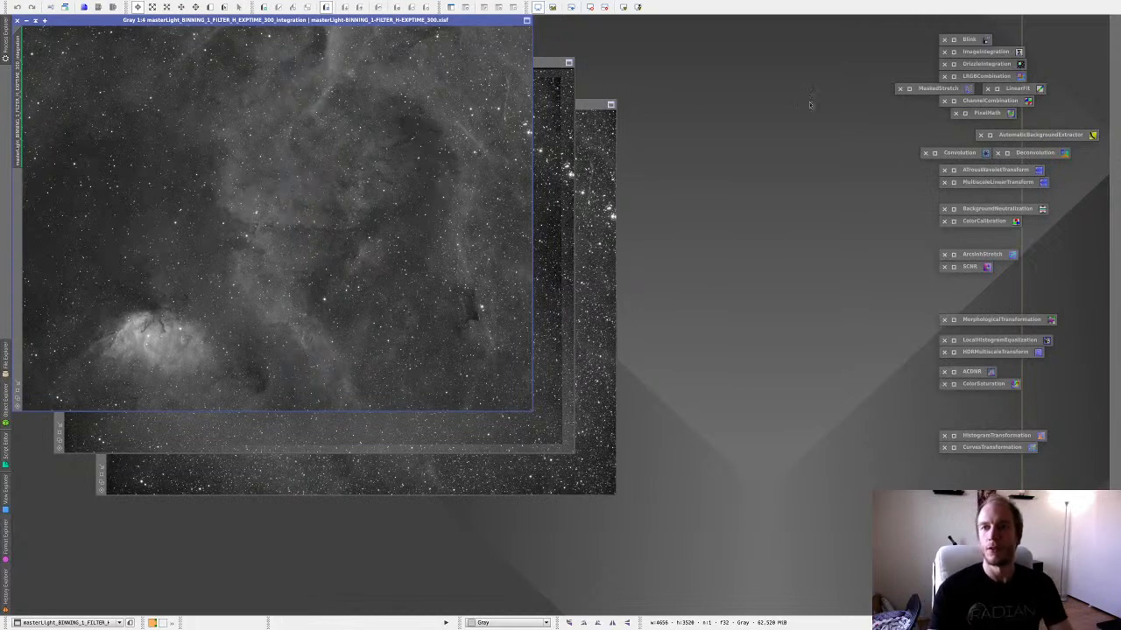
Remove the Blink process icon from the workspace and bring the O master to the front after viewing H and S.
left_click(945, 39)
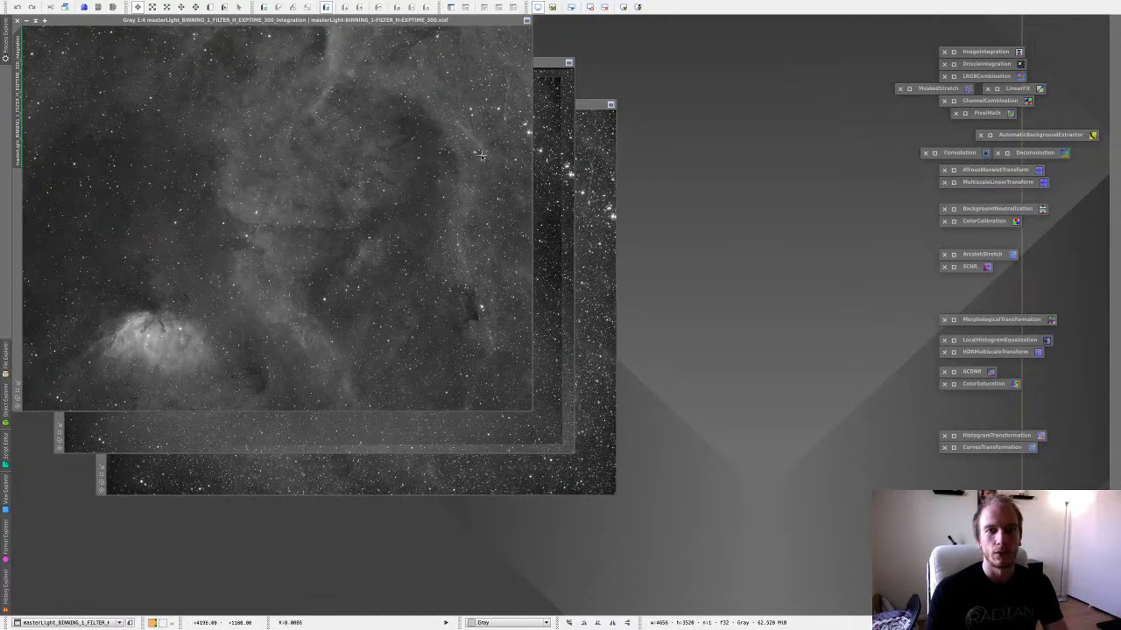
left_click(447, 154)
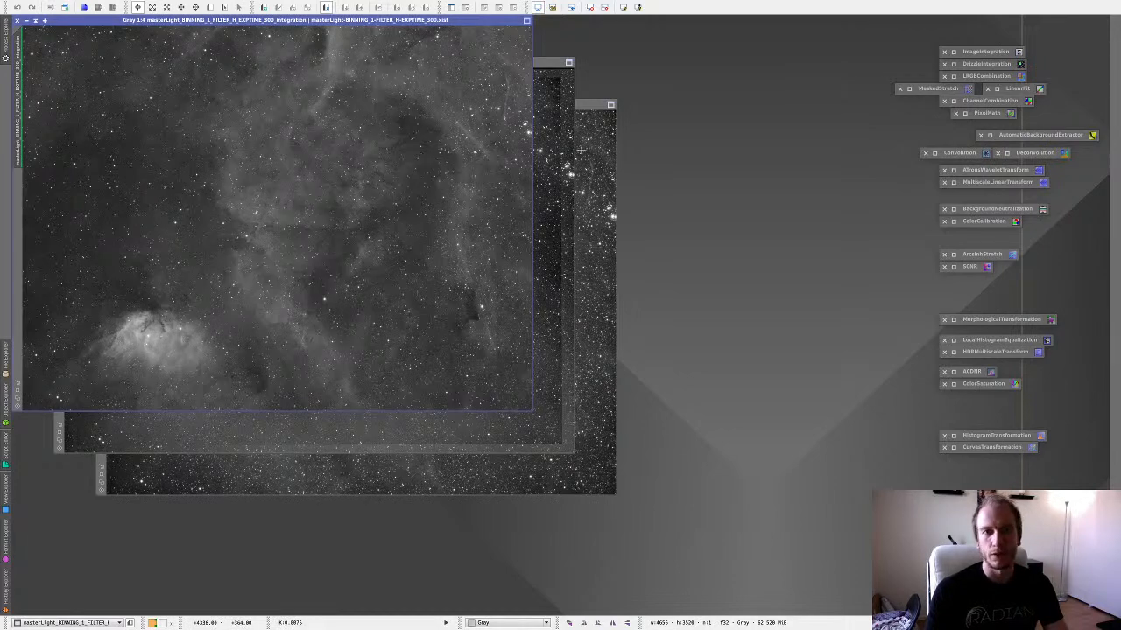
left_click(562, 151)
left_click(587, 141)
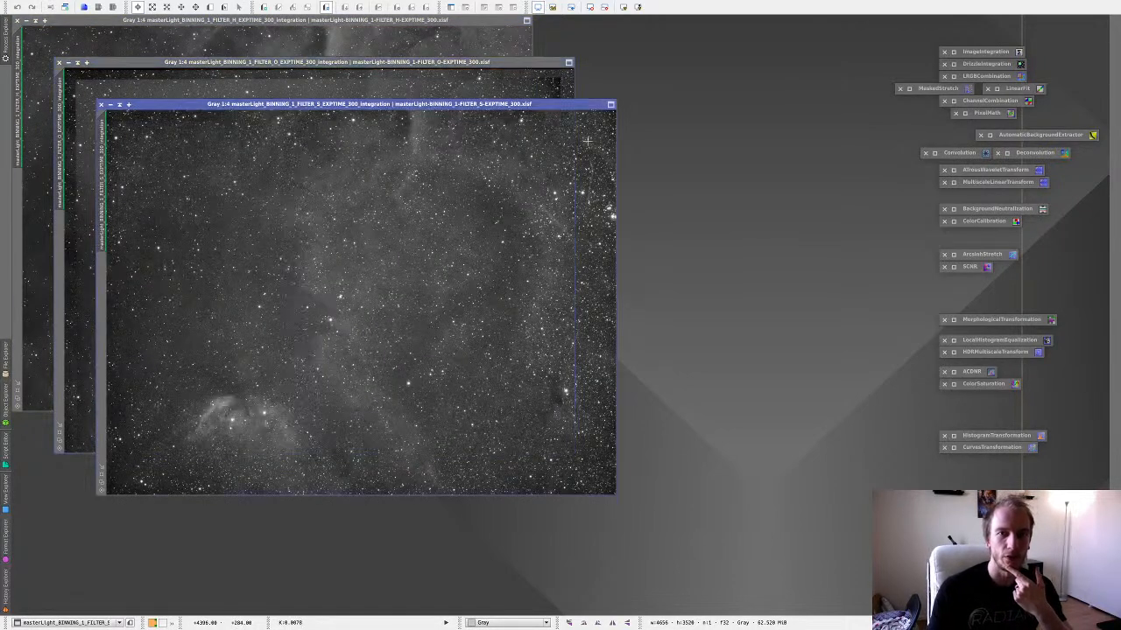
left_click(390, 95)
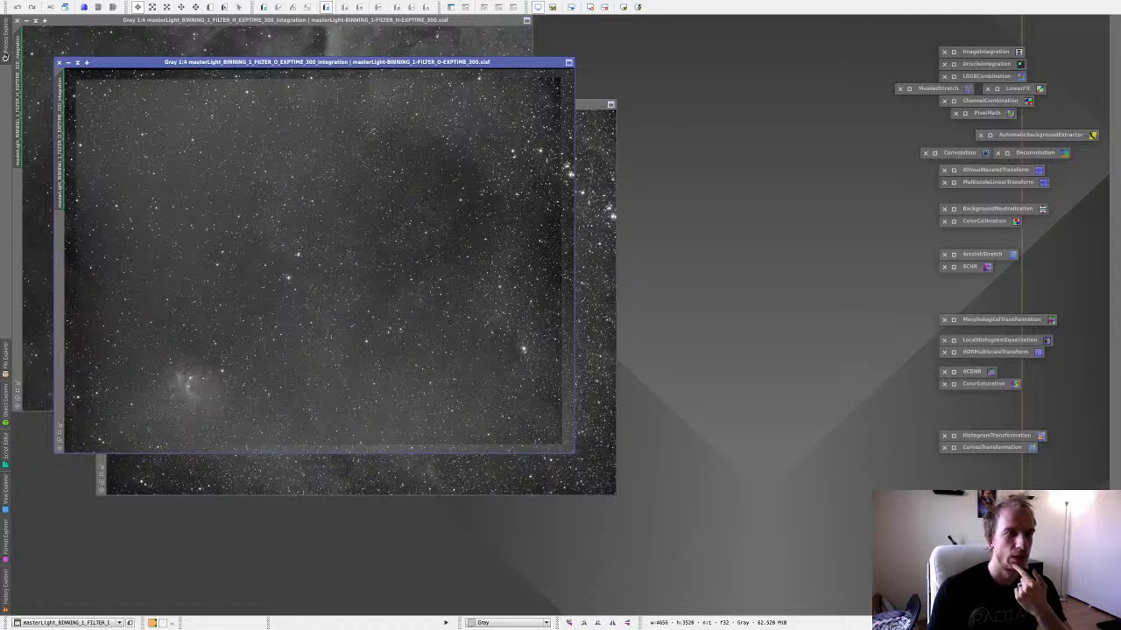
Open DynamicCrop and draw a crop of about 4400 × 3308 px on the O master that excludes the uneven stacking borders.
left_click(5, 54)
left_click(5, 55)
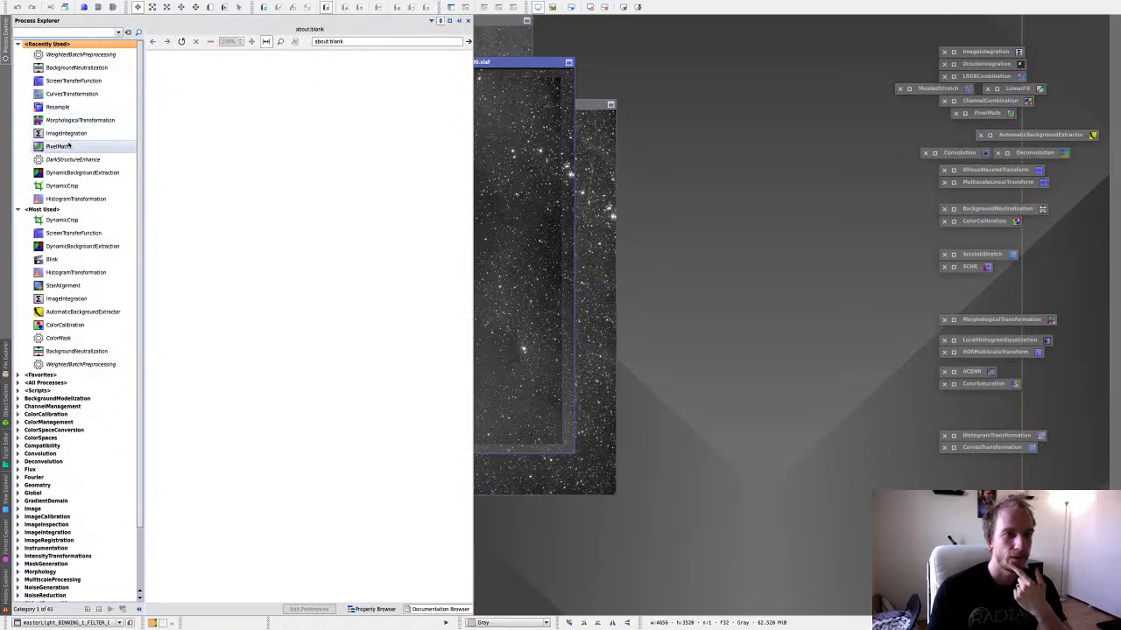
double_click(77, 186)
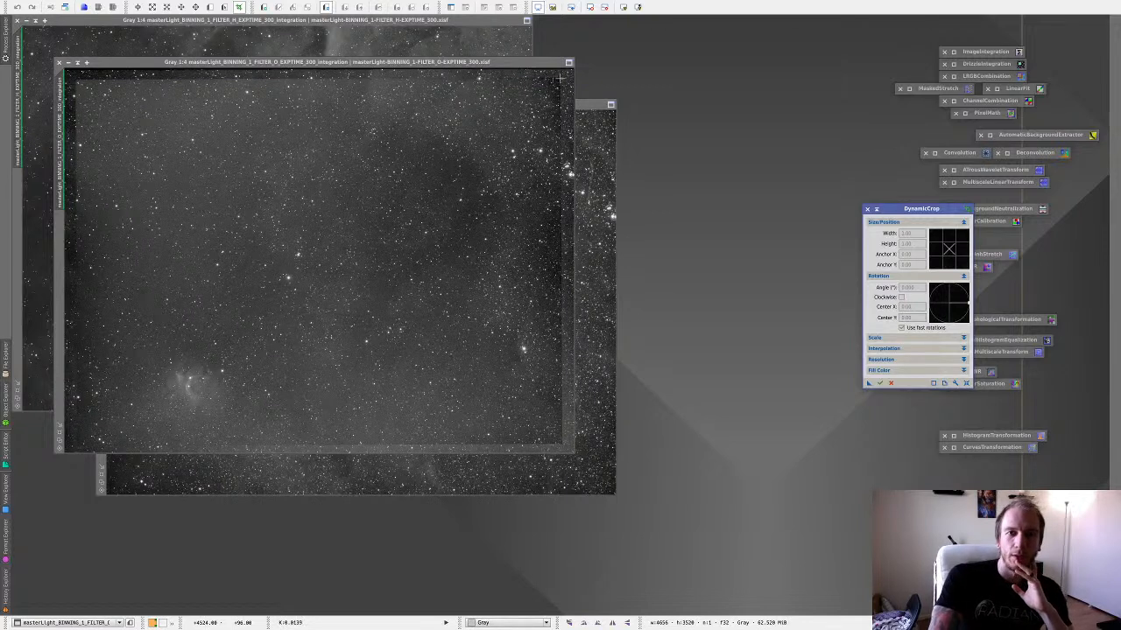
left_click_drag(558, 77, 78, 442)
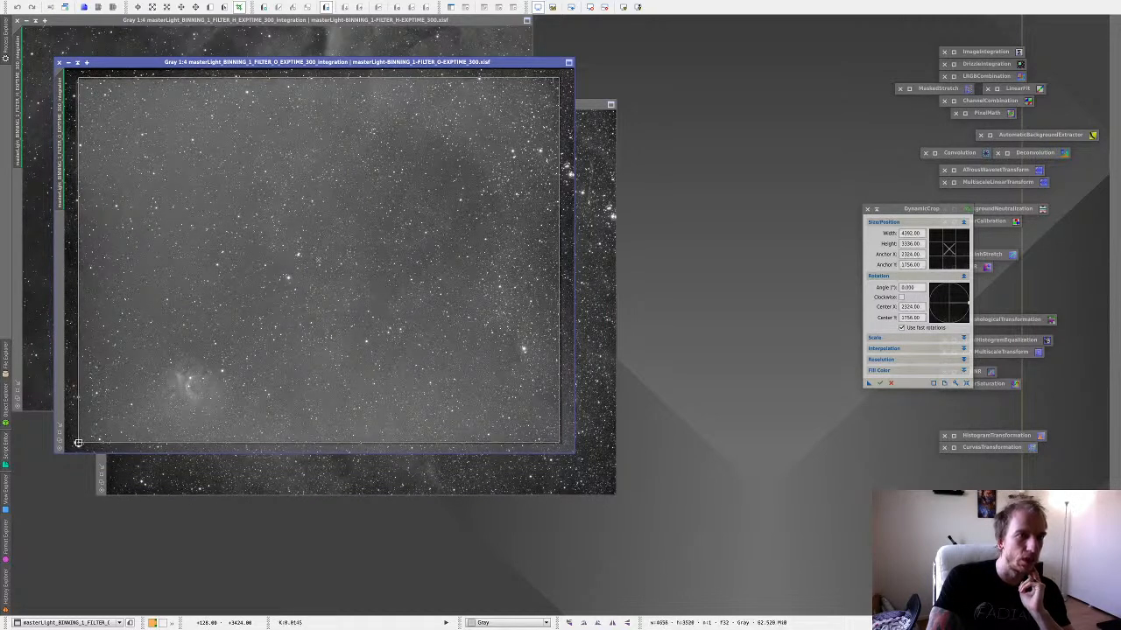
left_click_drag(295, 77, 294, 80)
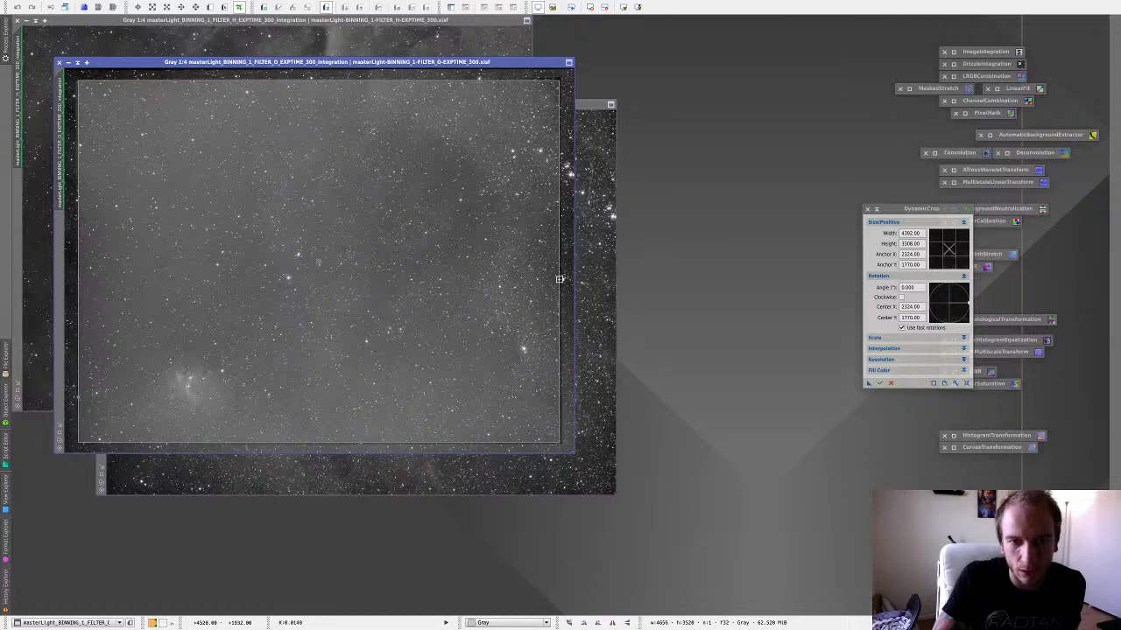
left_click_drag(559, 278, 560, 278)
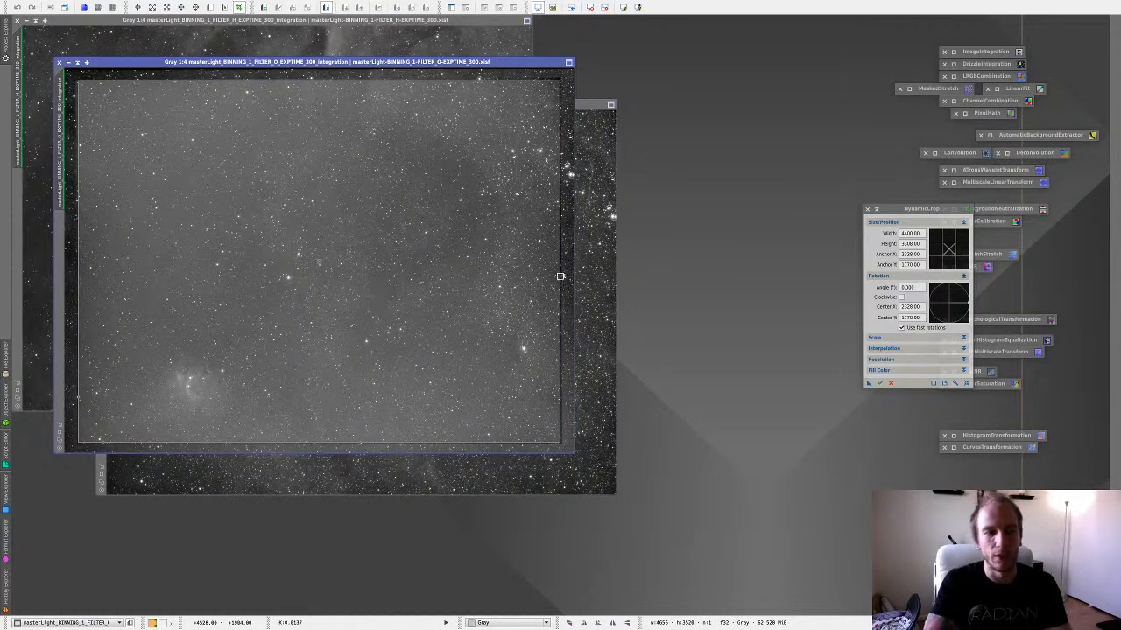
Apply the same crop to the S and H masters, execute it on the O master and close DynamicCrop.
left_click_drag(868, 383, 604, 292)
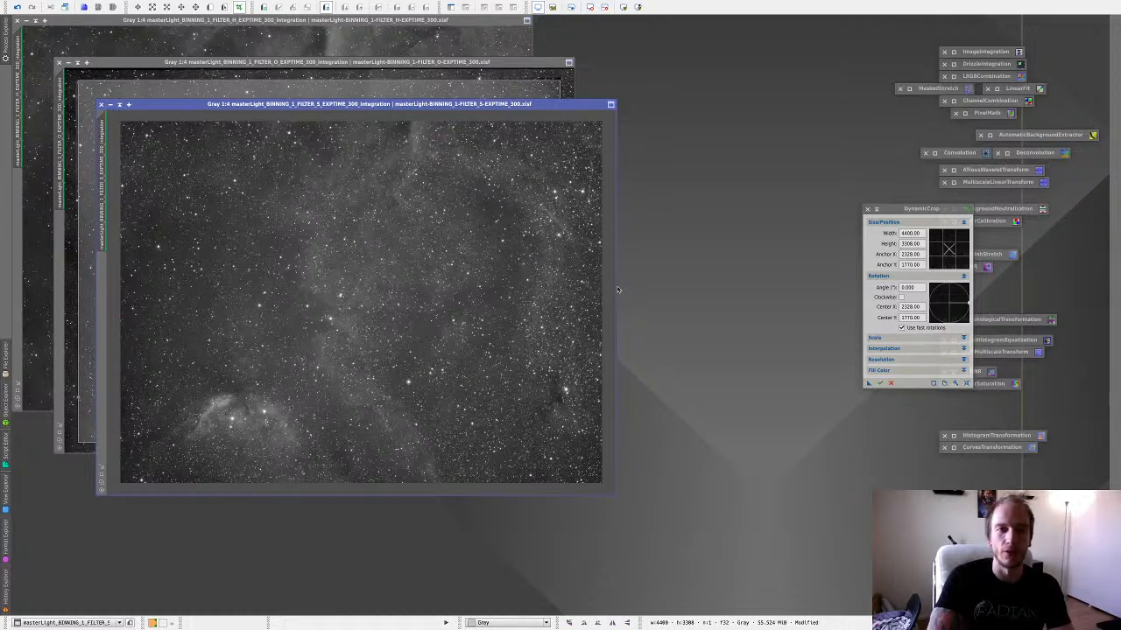
left_click(867, 386)
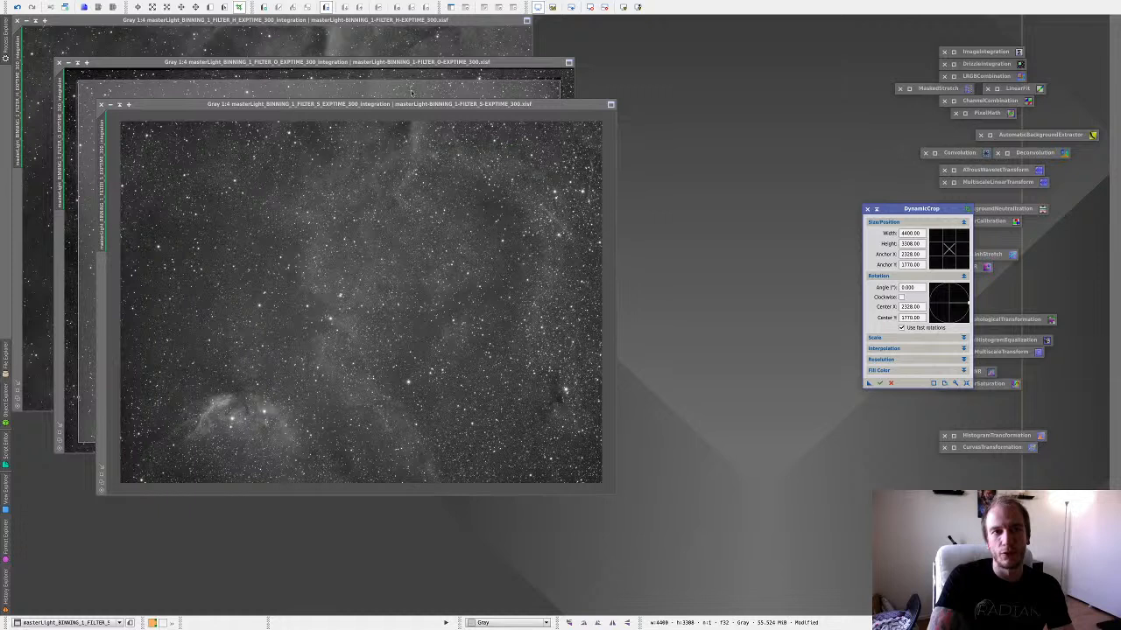
left_click(369, 40)
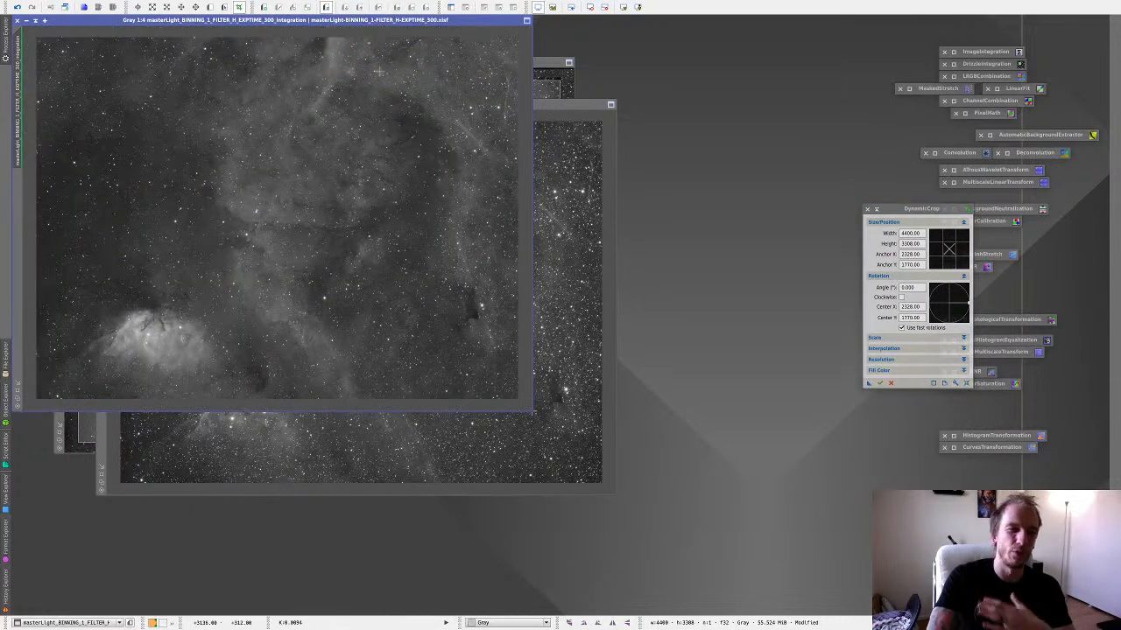
left_click(543, 62)
left_click(879, 382)
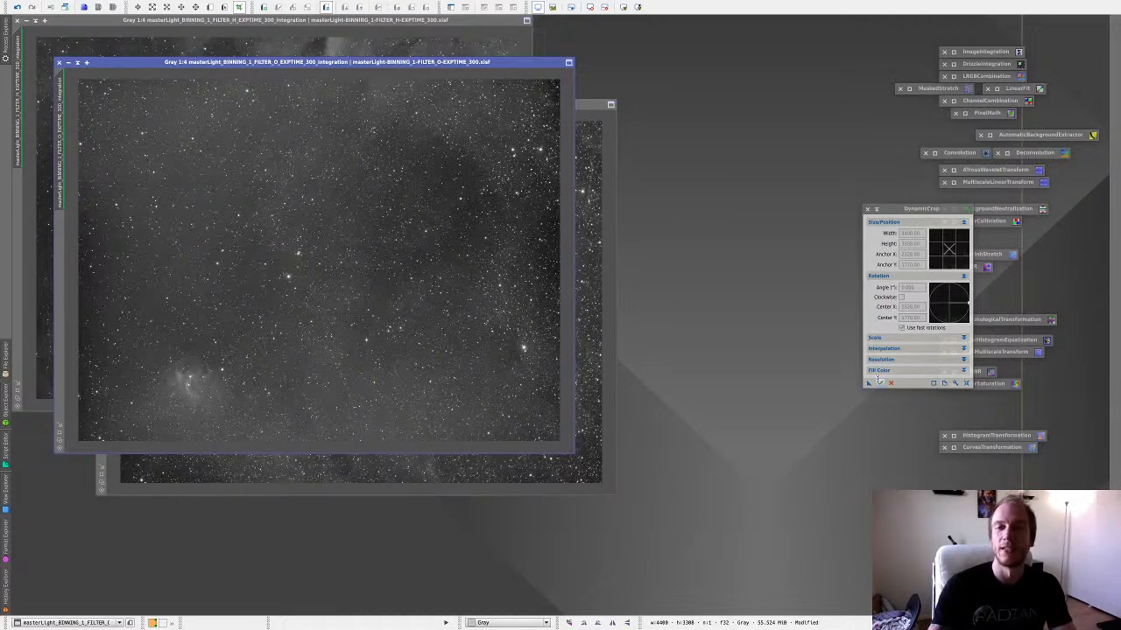
left_click(889, 383)
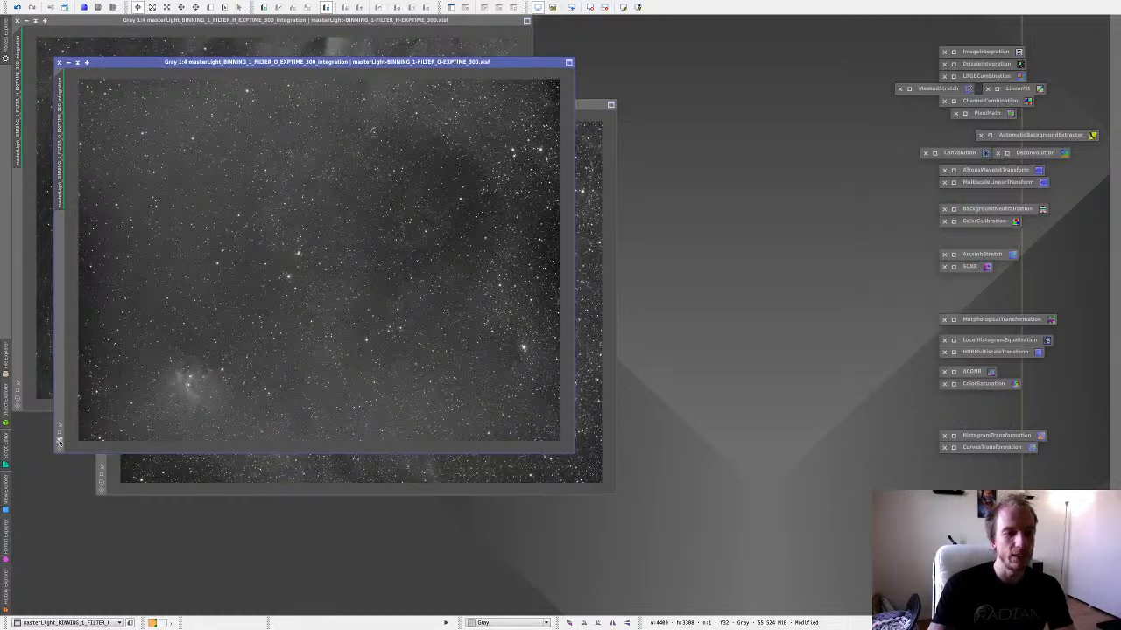
Fit the O, S and H image windows to their cropped images.
left_click(101, 477)
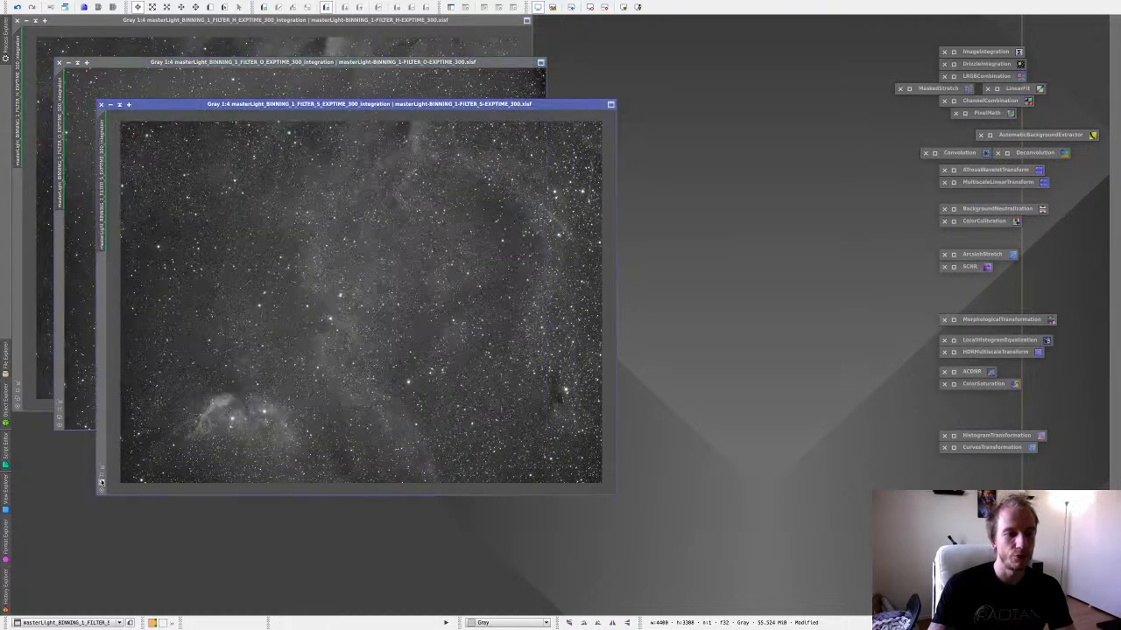
left_click(100, 476)
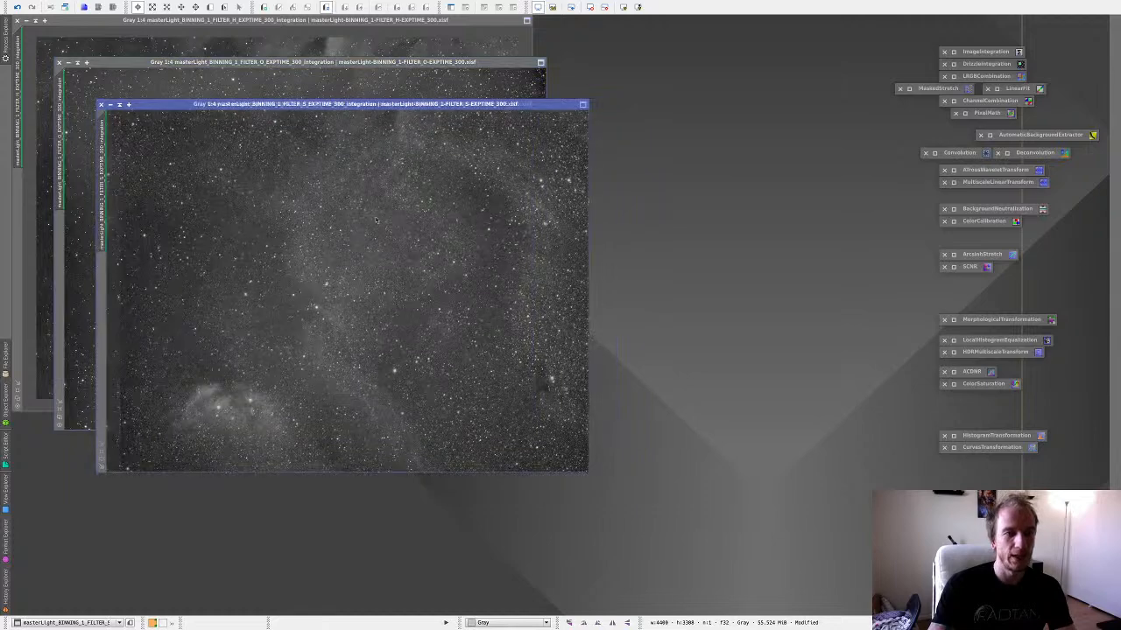
left_click(43, 278)
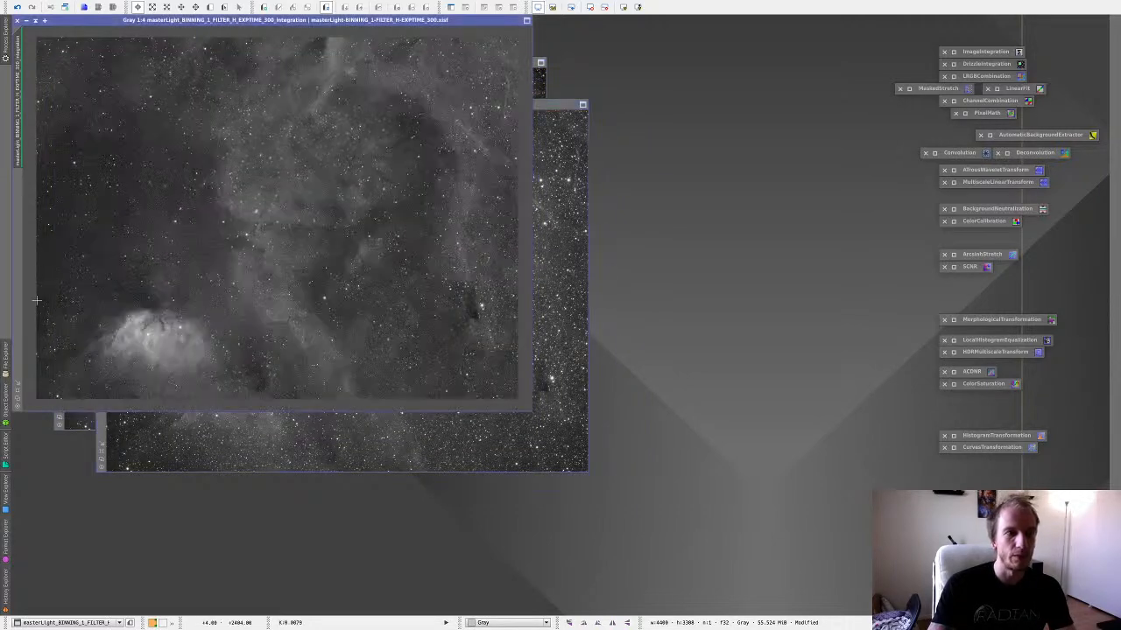
left_click(18, 397)
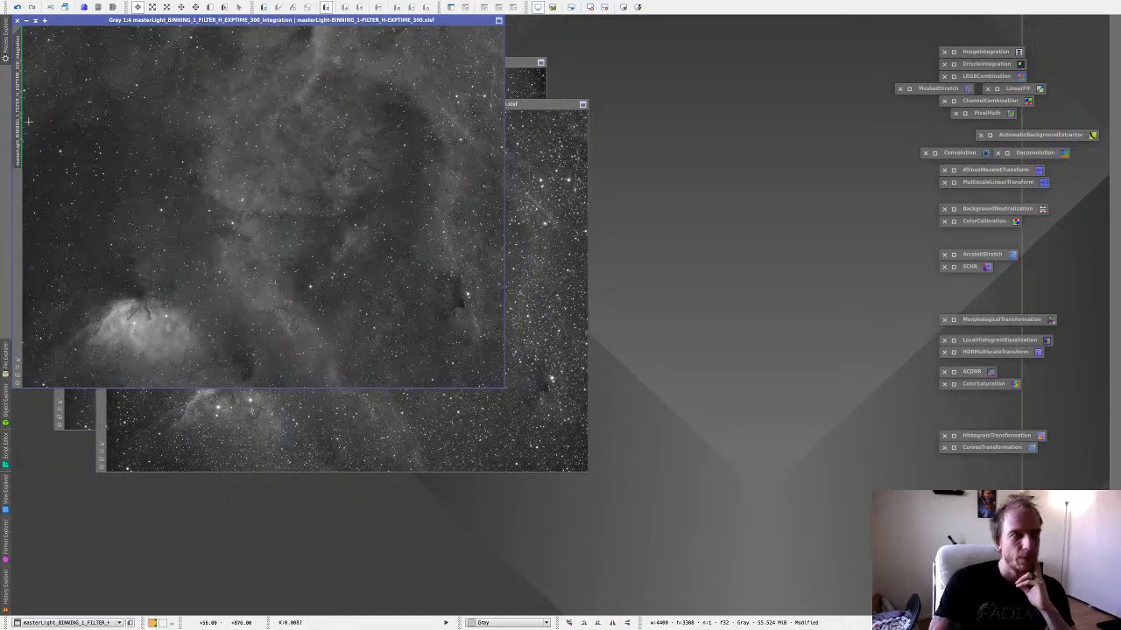
Rearrange the H, O and S image windows into a tight cascade with the S master in front.
left_click(5, 55)
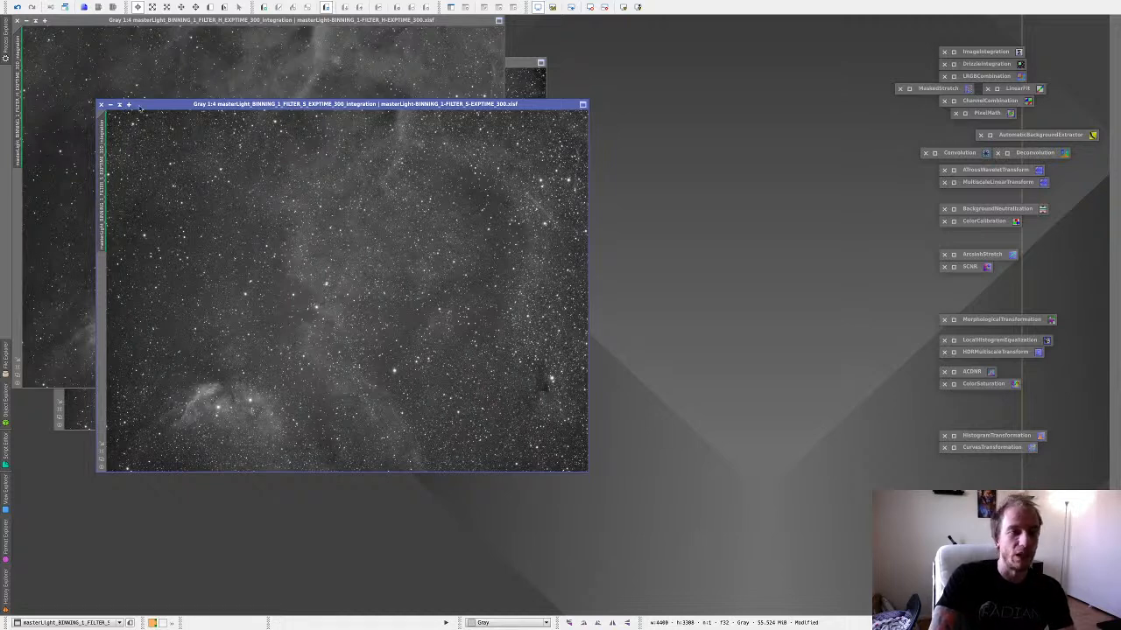
left_click_drag(154, 106, 134, 74)
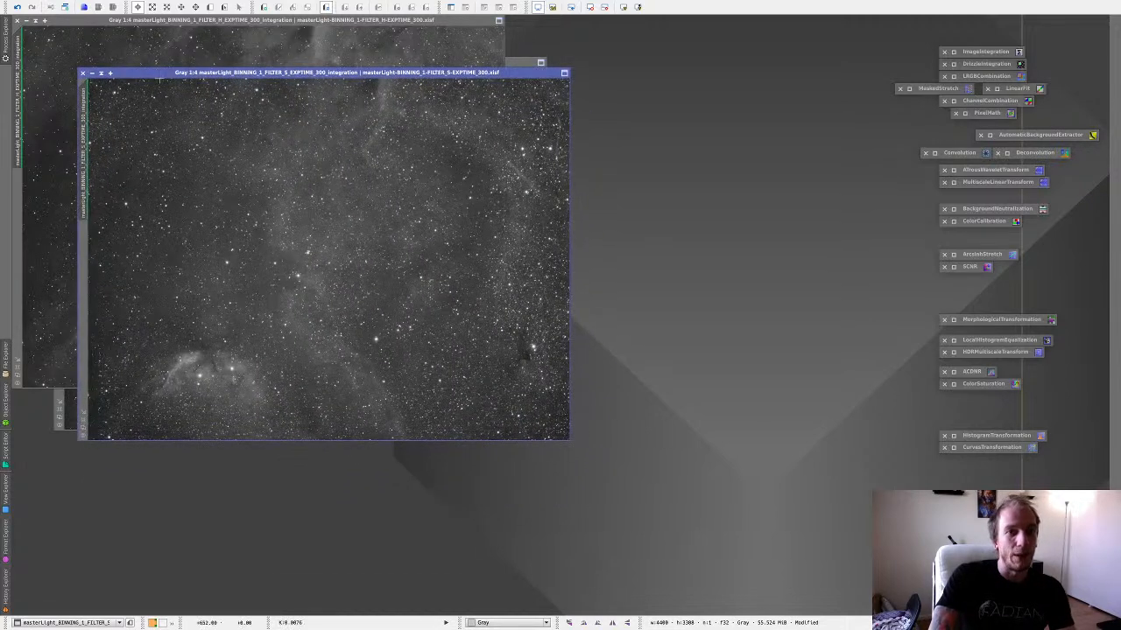
mouse_move(150, 20)
left_mouse_down()
mouse_move(170, 46)
mouse_move(162, 33)
left_mouse_up()
left_click(541, 96)
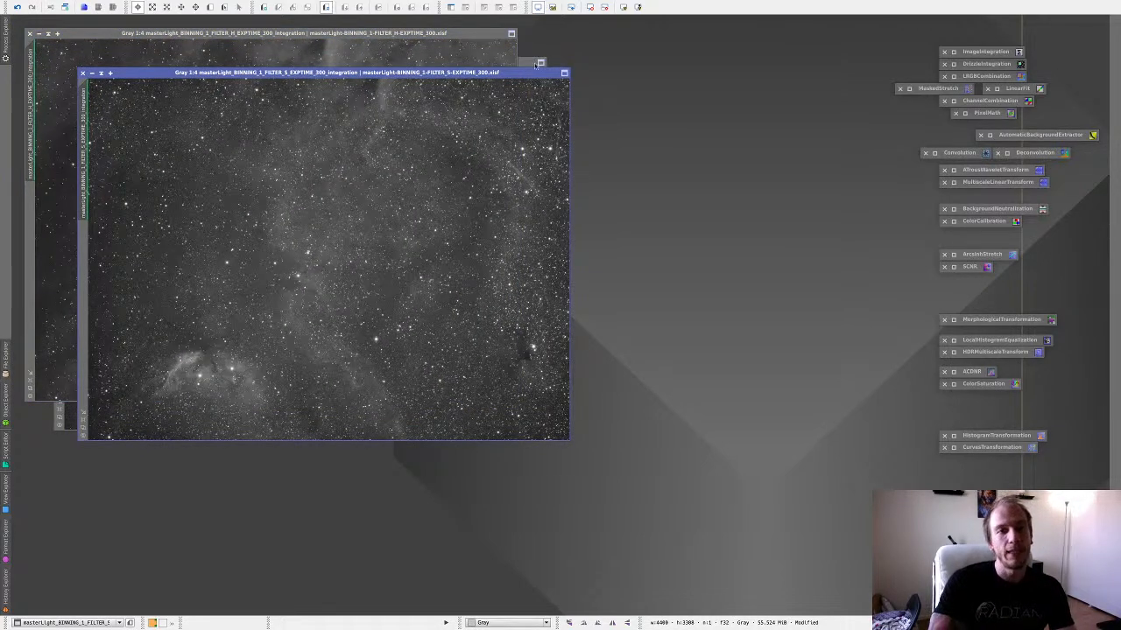
mouse_move(528, 63)
left_mouse_down()
mouse_move(539, 52)
mouse_move(548, 74)
left_mouse_up()
left_click(564, 84)
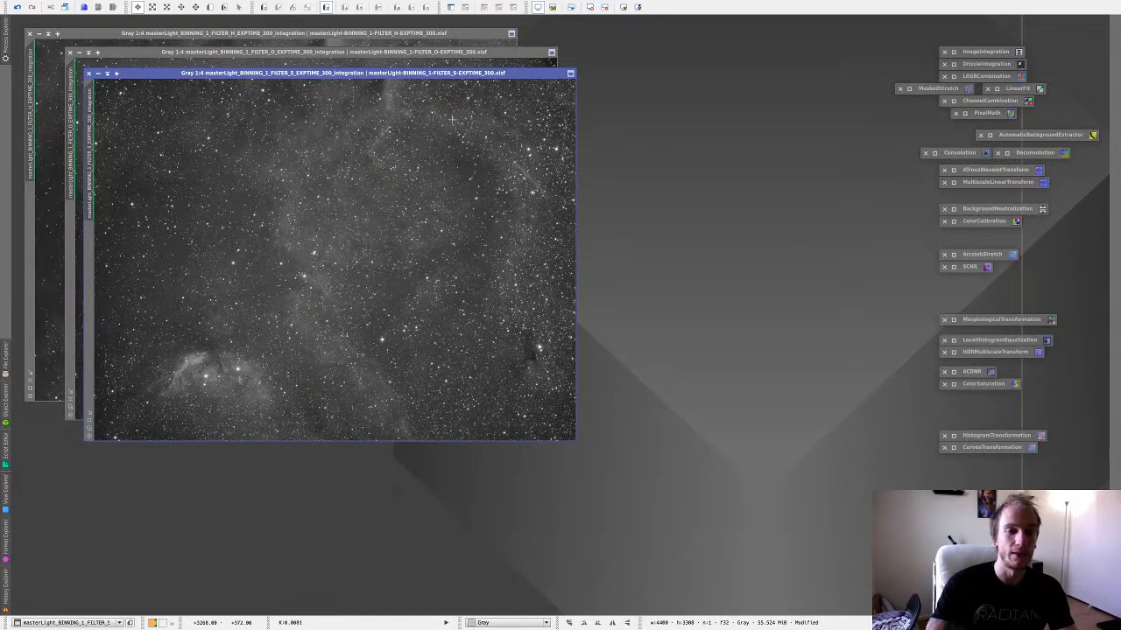
Shift the S master window slightly further out in the cascade and open DynamicBackgroundExtraction.
left_click_drag(237, 76, 249, 80)
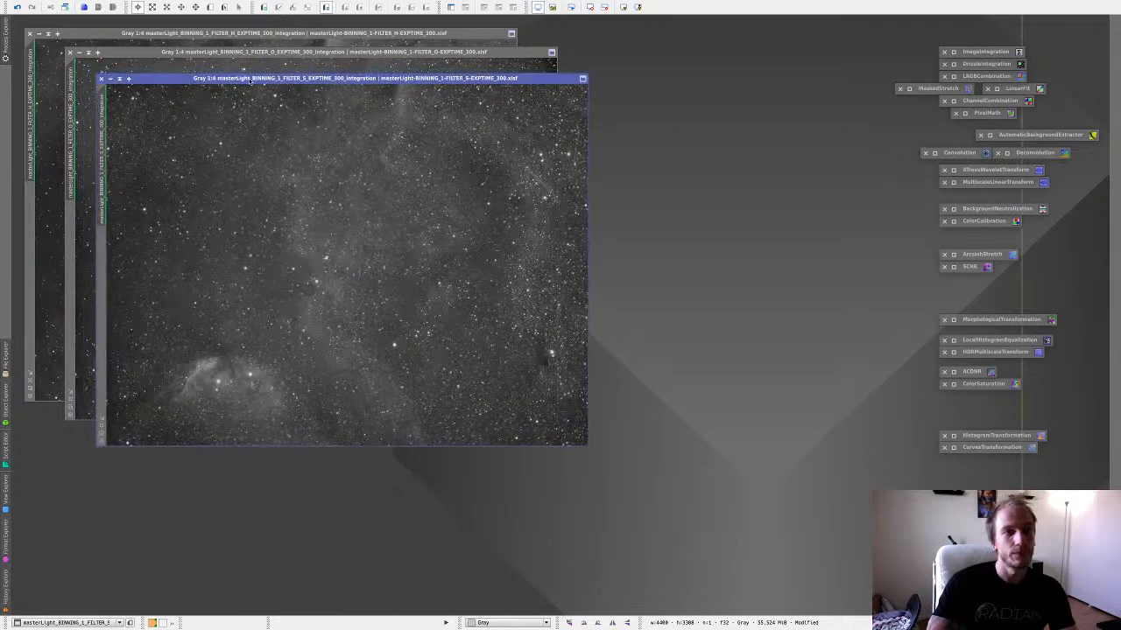
mouse_move(6, 38)
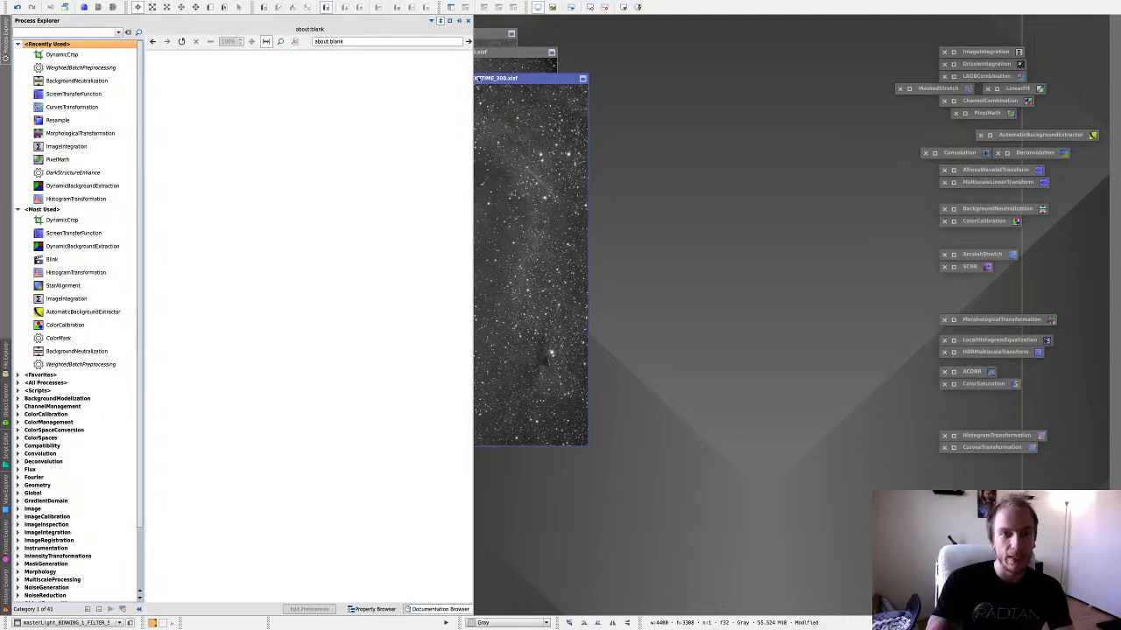
left_click(82, 246)
Switch to YouTube Studio in Chrome and read the live chat for viewer questions.
key("ctrl+Left")
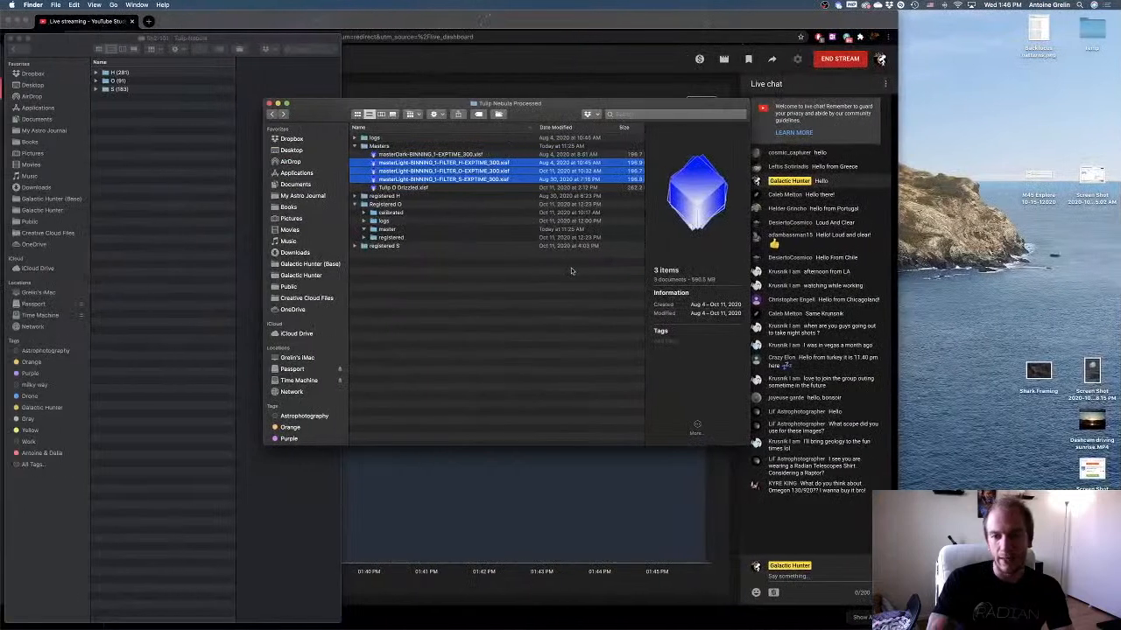
left_click(806, 519)
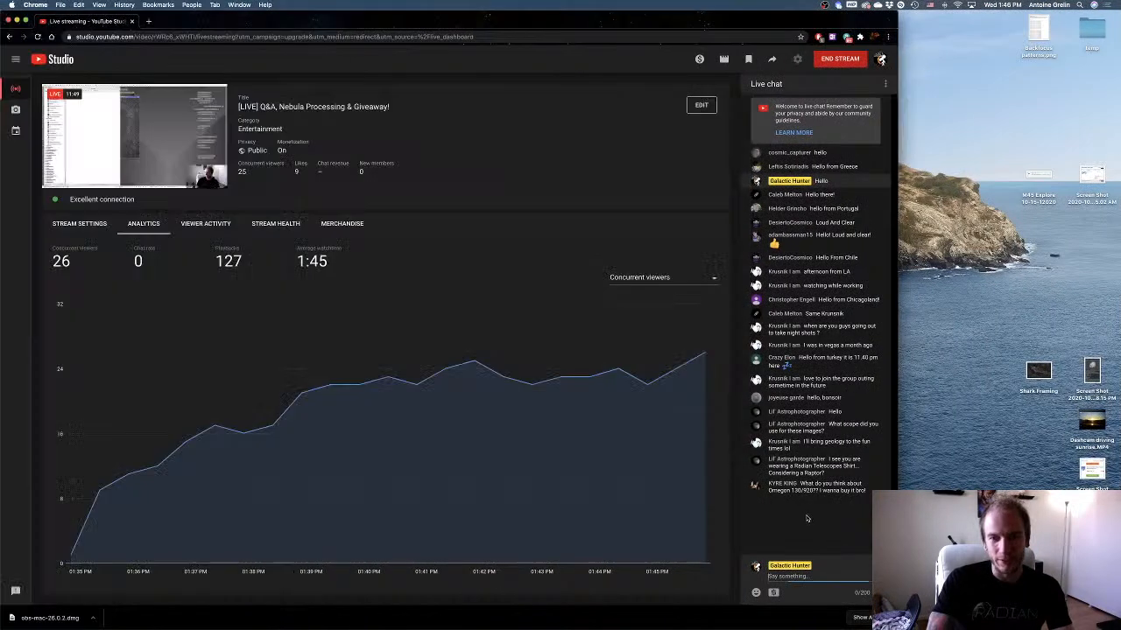
mouse_move(839, 621)
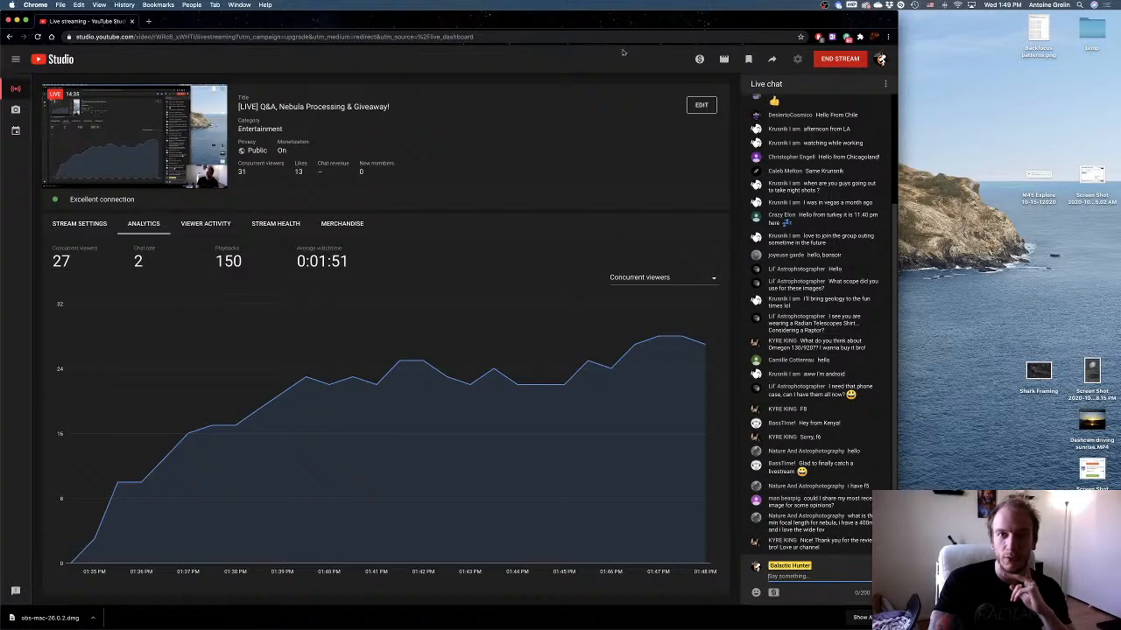
Arrange Chrome and PixInsight side by side so the live chat stays visible next to the image workspace.
left_click_drag(613, 19, 52, 24)
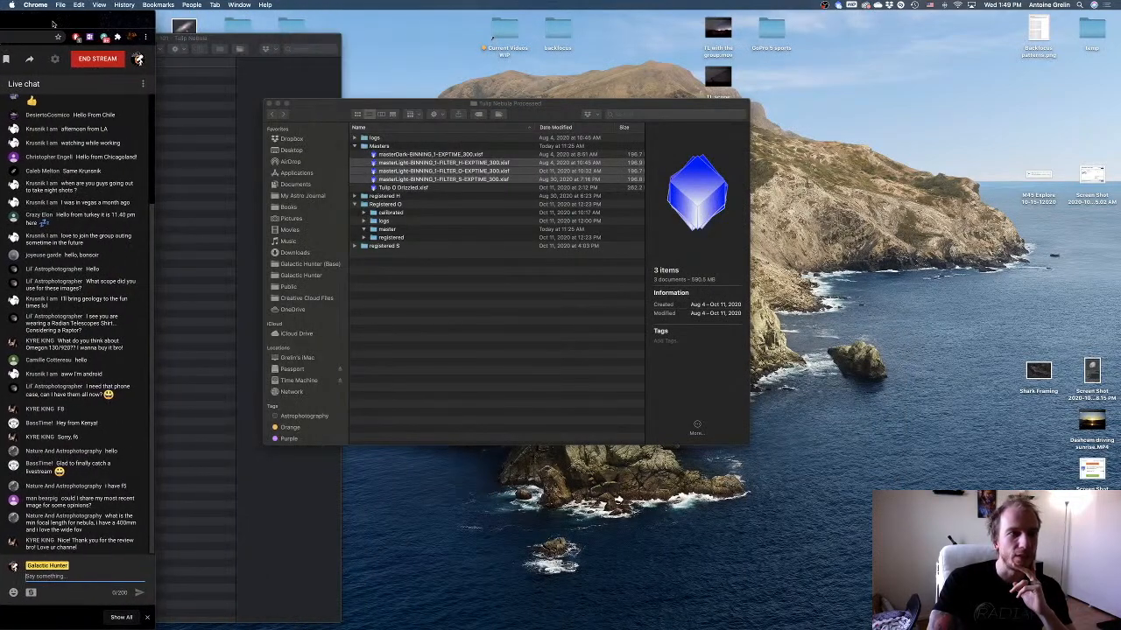
key("ctrl+Right")
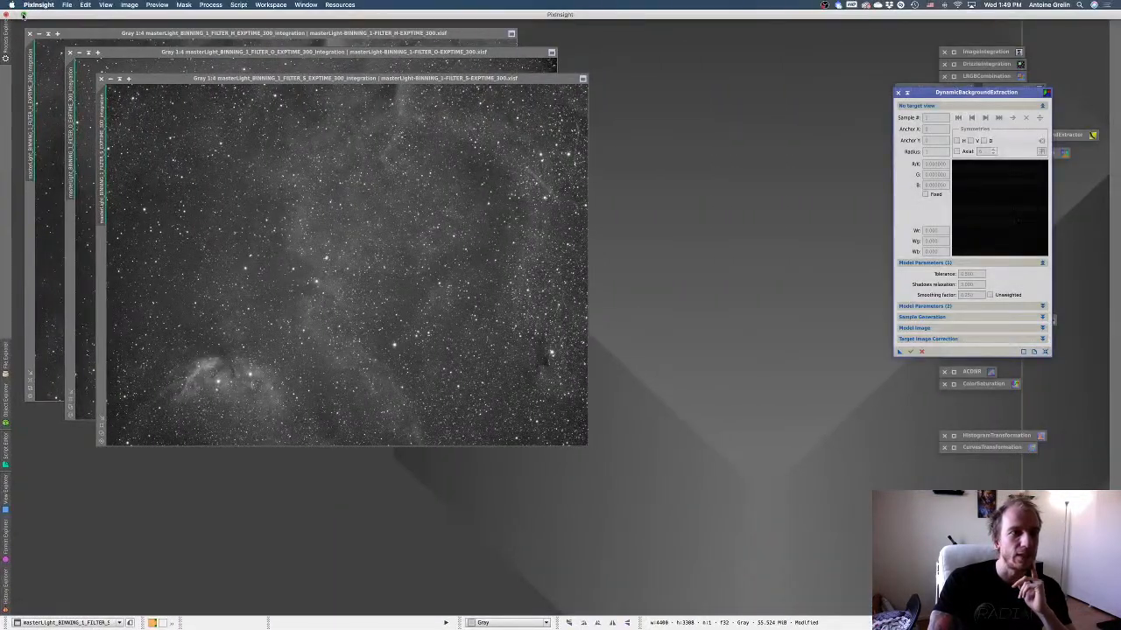
left_click(24, 15)
left_click_drag(1, 57, 158, 86)
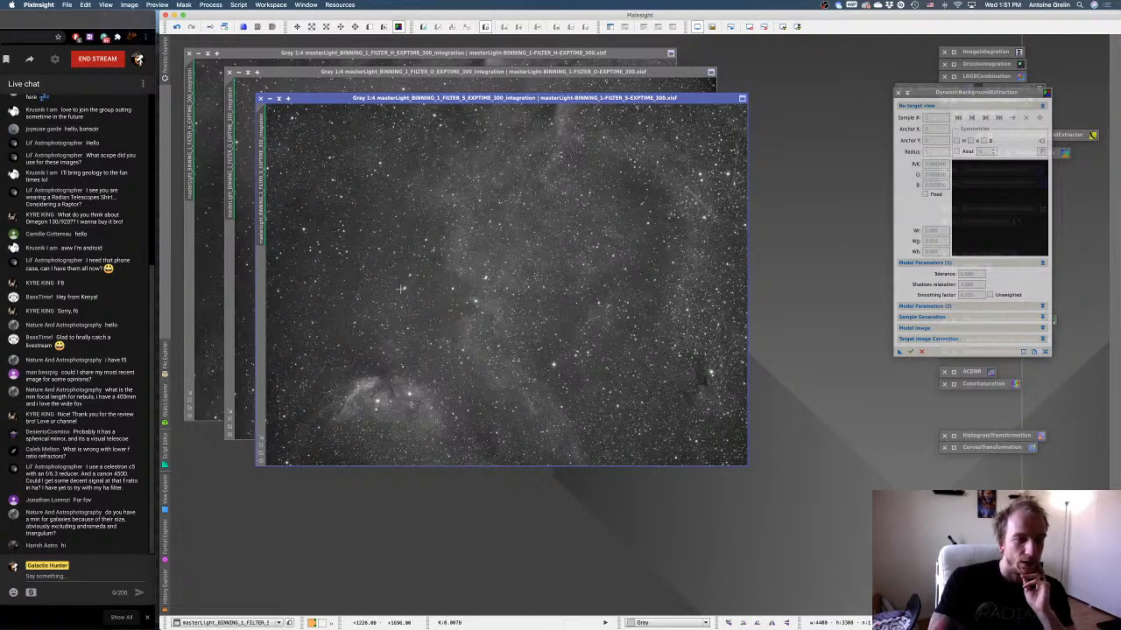
Start a DynamicBackgroundExtraction session on the S master and compare the H, O and S masters.
left_click(474, 293)
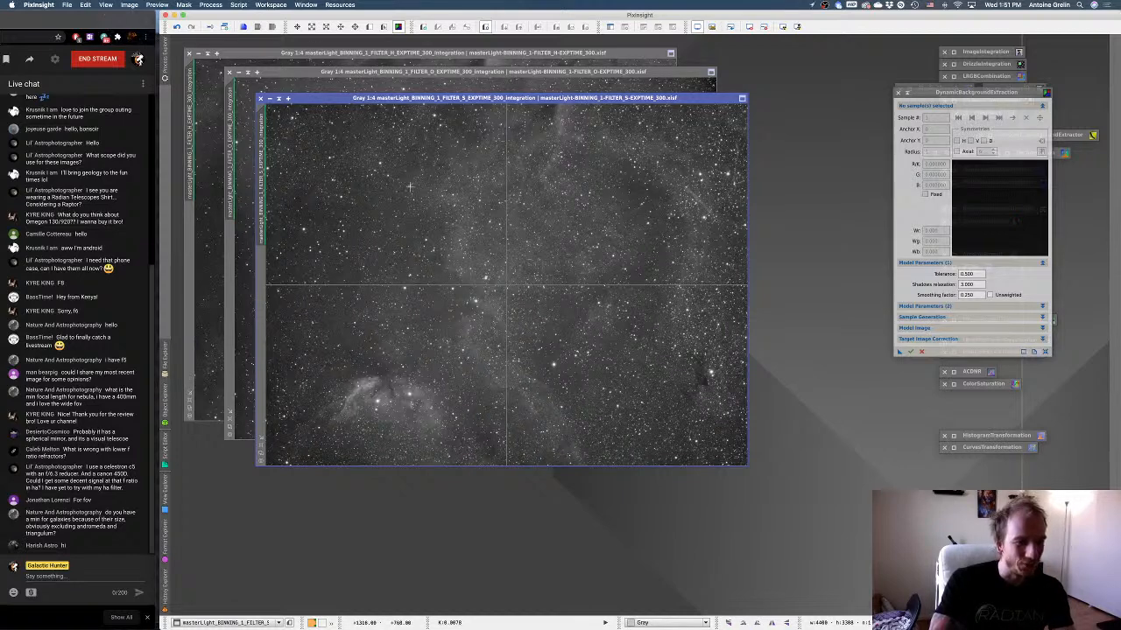
left_click_drag(931, 93, 804, 176)
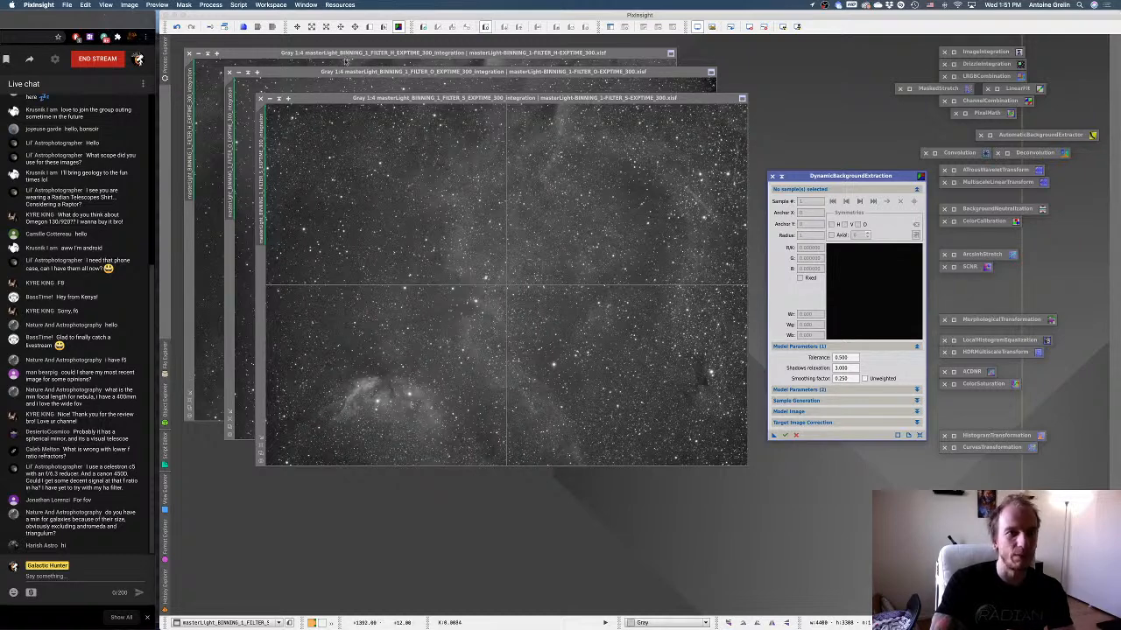
left_click(334, 57)
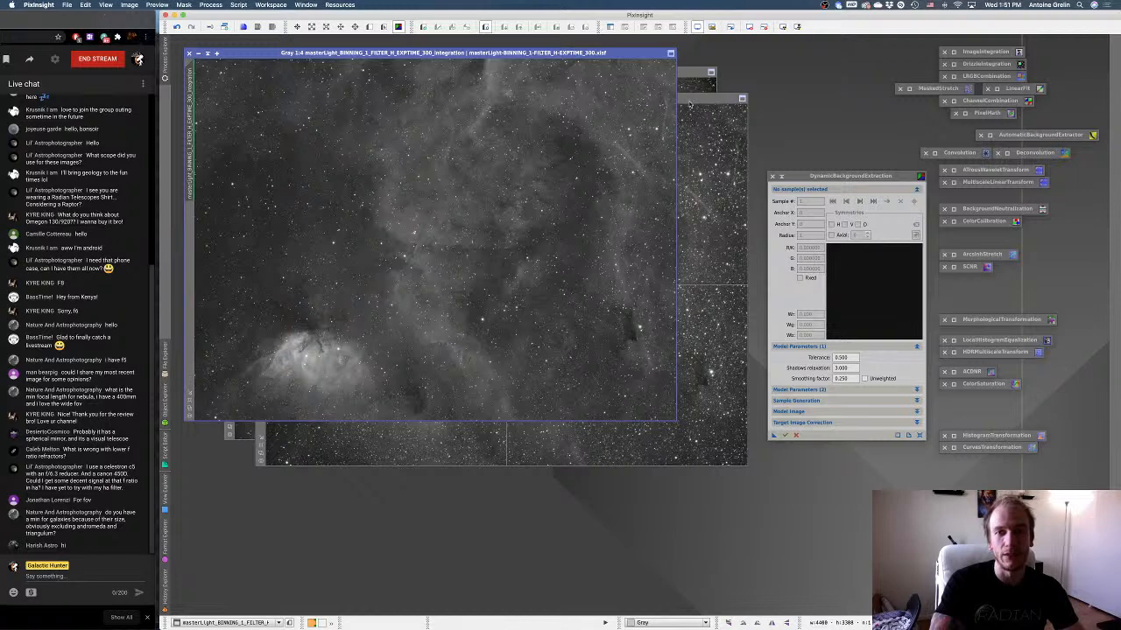
left_click(689, 104)
left_click(682, 75)
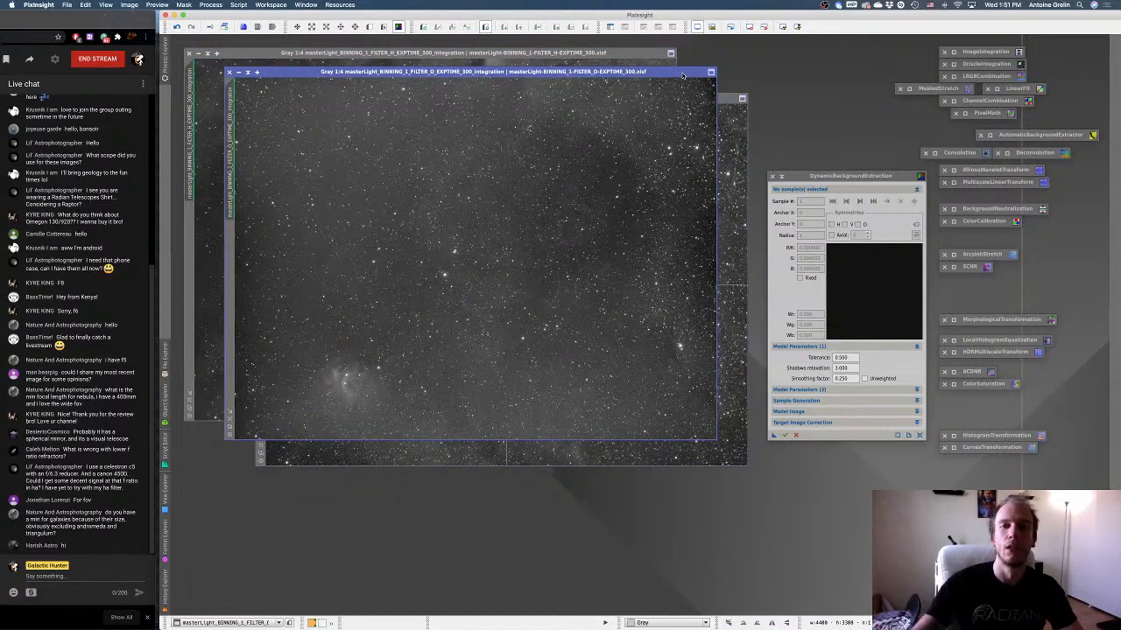
left_click(723, 104)
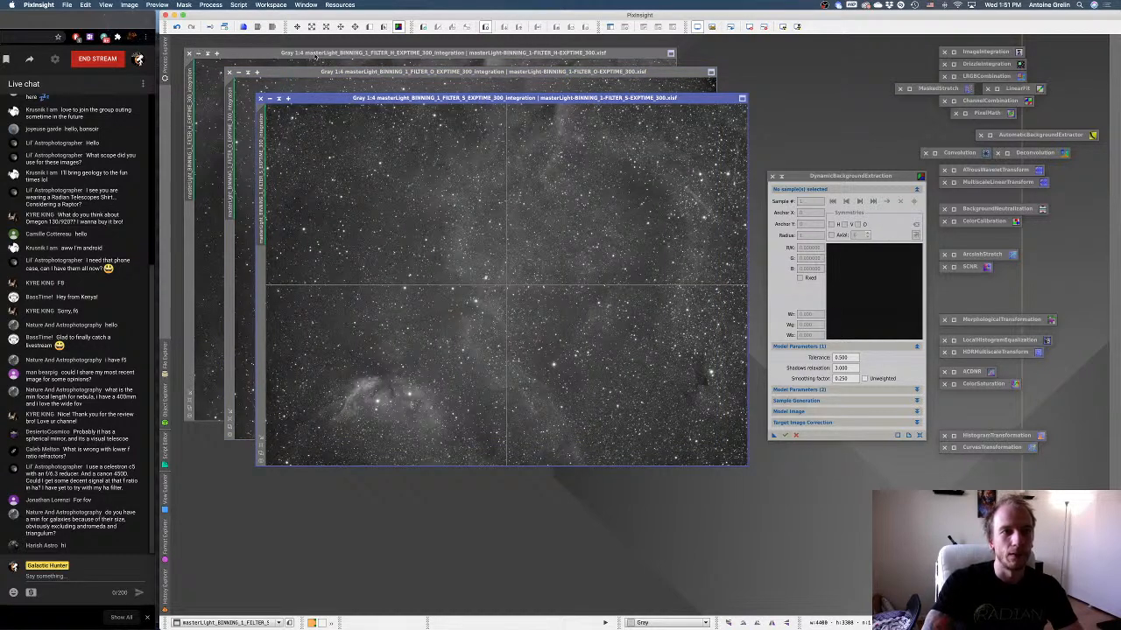
Bring the H master forward, cancel the background extraction session on the S master and restart DynamicBackgroundExtraction on the H master.
left_click_drag(315, 56, 302, 43)
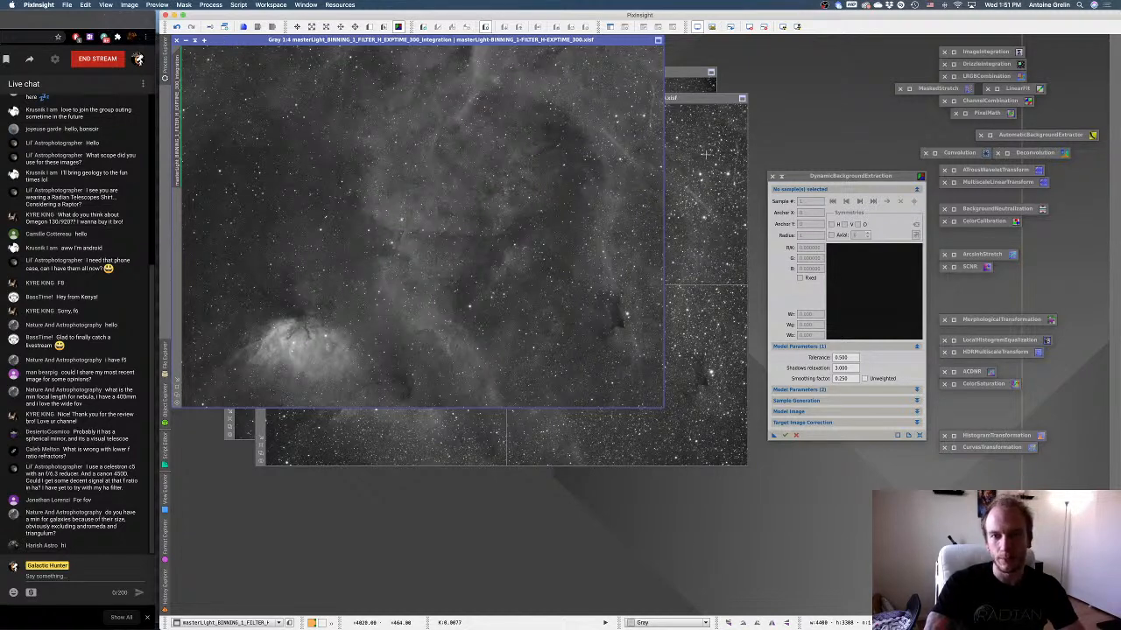
left_click(795, 436)
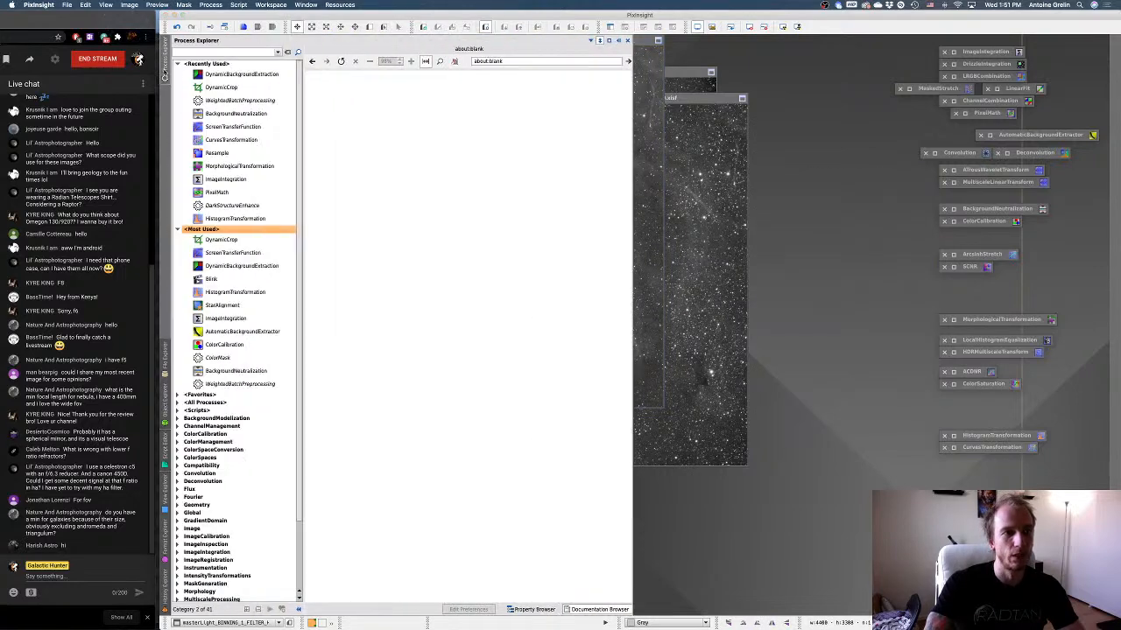
left_click(164, 58)
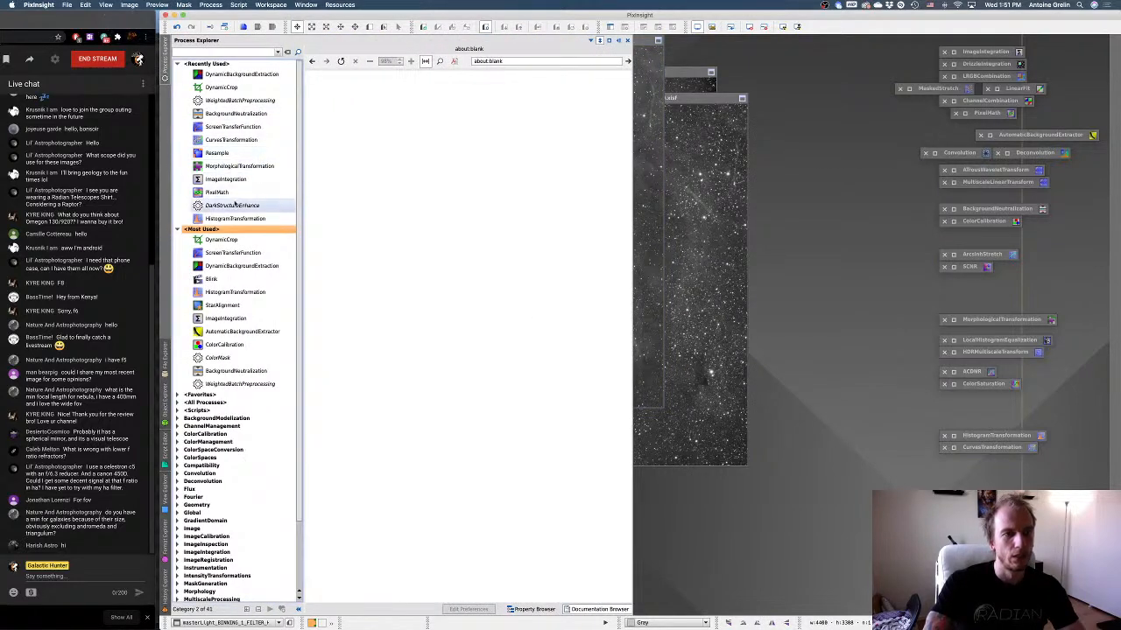
double_click(241, 265)
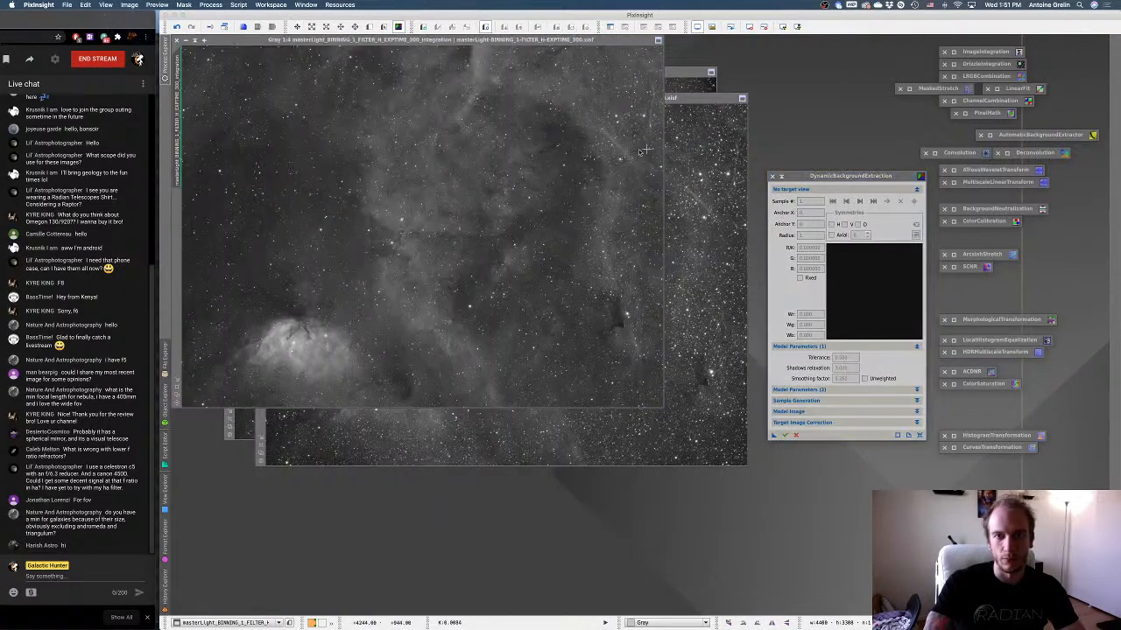
left_click(643, 149)
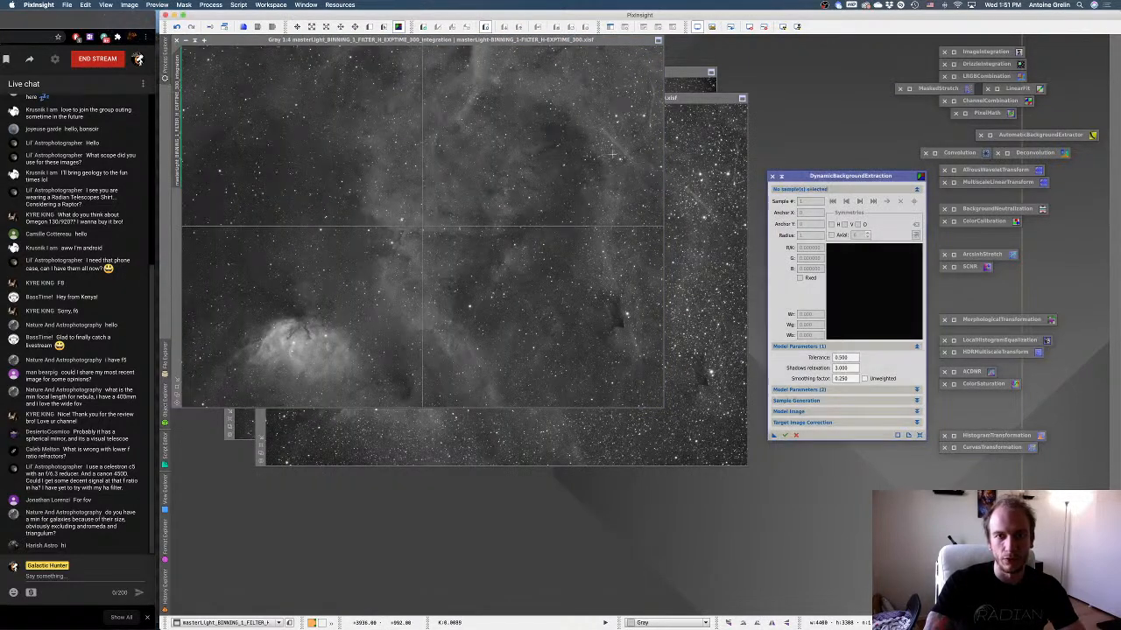
Set the extraction tolerance to 2.5 and the correction to Subtraction, discarding the background model and replacing the target image.
double_click(840, 358)
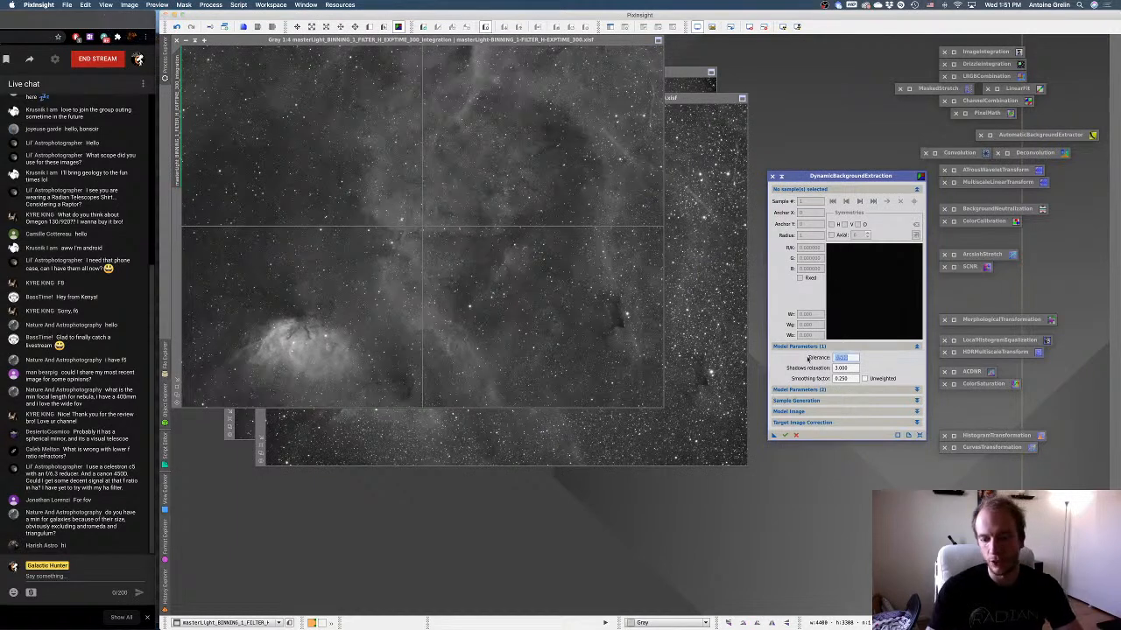
type("2.5")
left_click(801, 422)
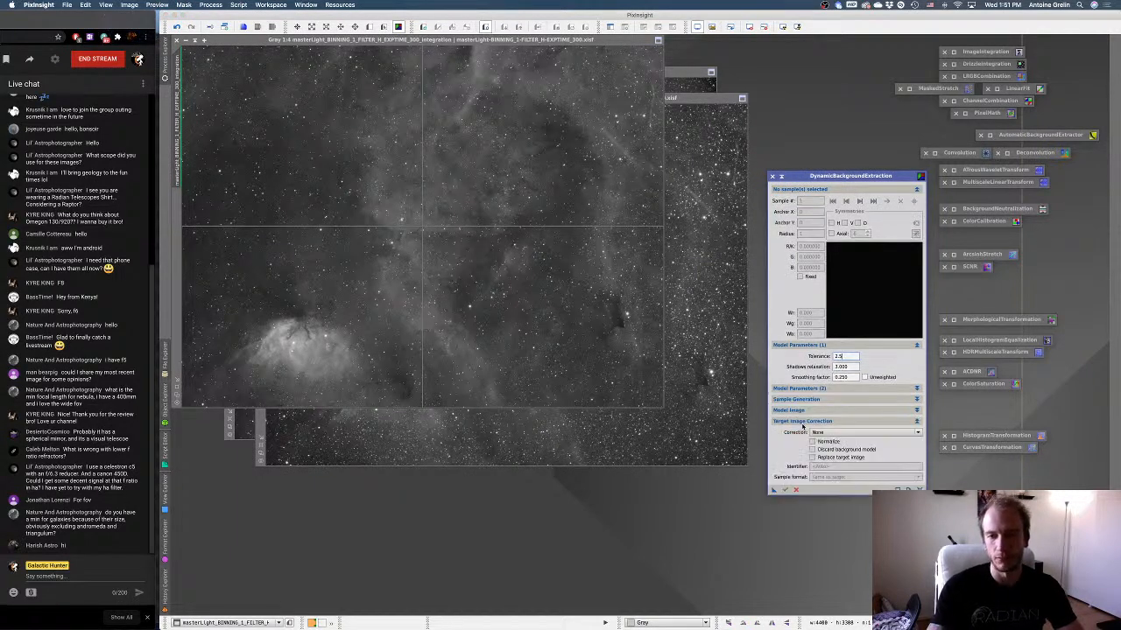
left_click(862, 432)
left_click(824, 450)
left_click(825, 457)
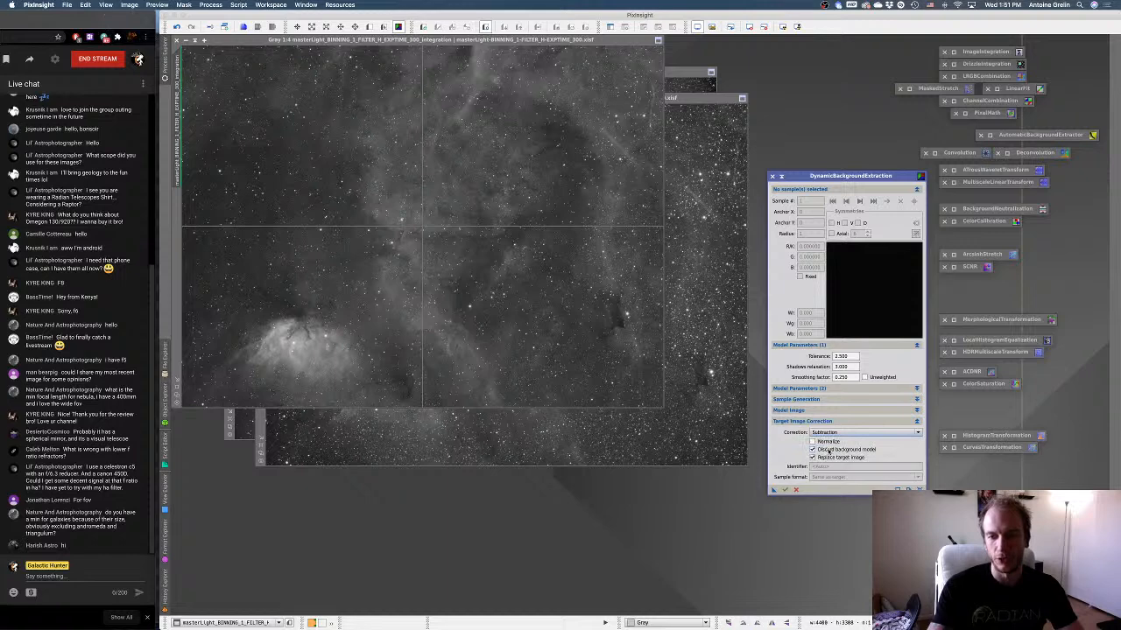
Set the default sample radius to 15 and generate the background samples on the H master.
left_click(823, 390)
left_click(823, 390)
left_click(824, 399)
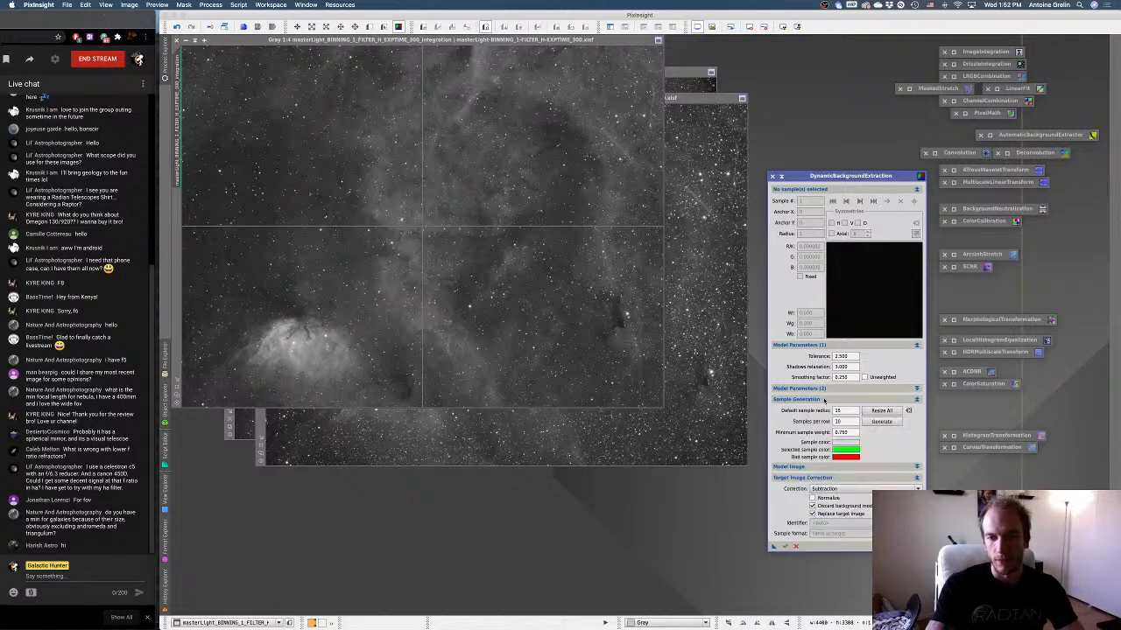
left_click_drag(843, 411, 821, 413)
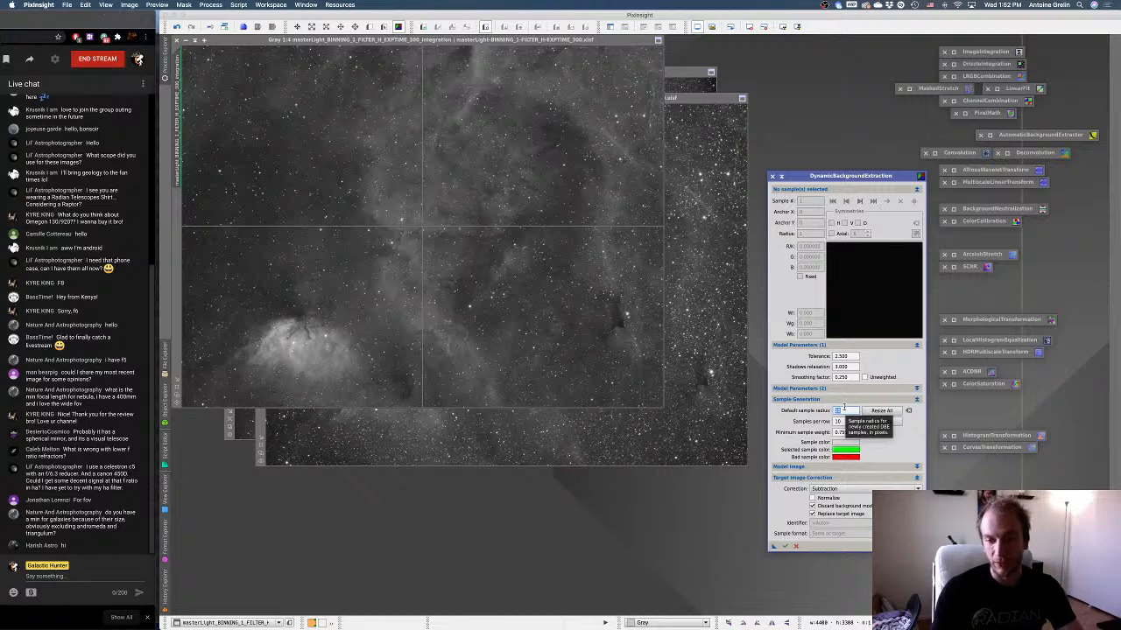
type("10")
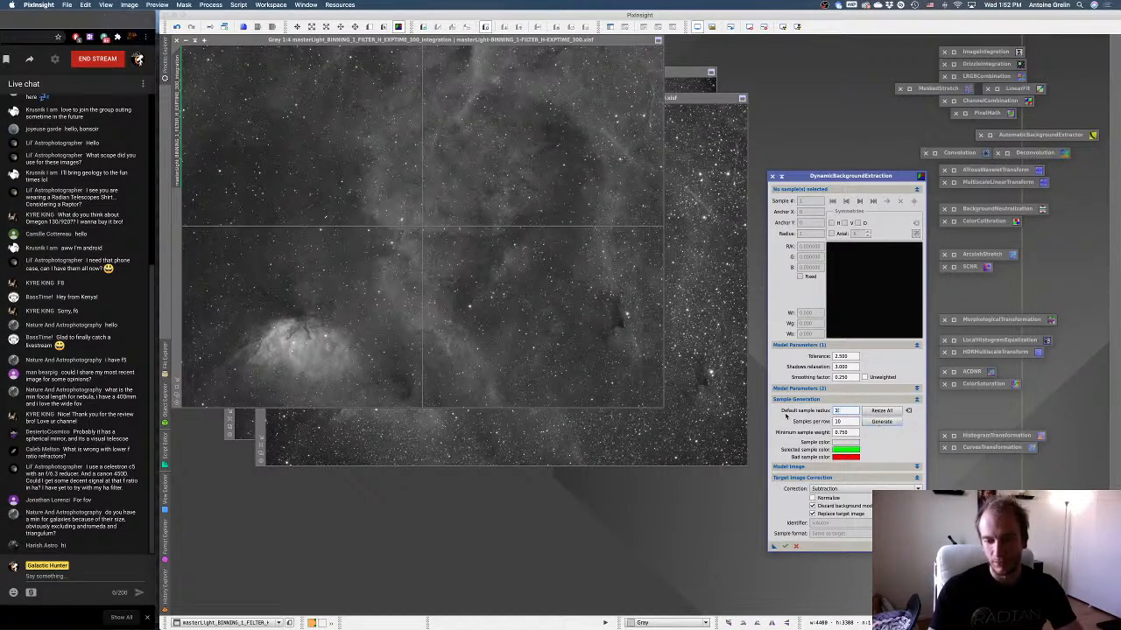
type("55")
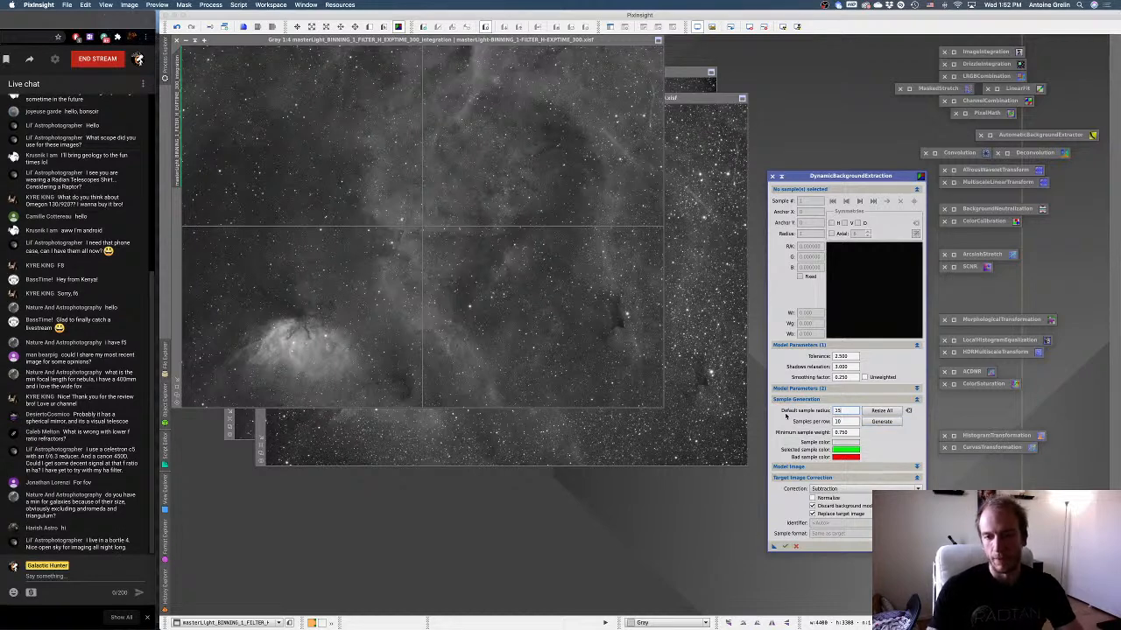
left_click(868, 423)
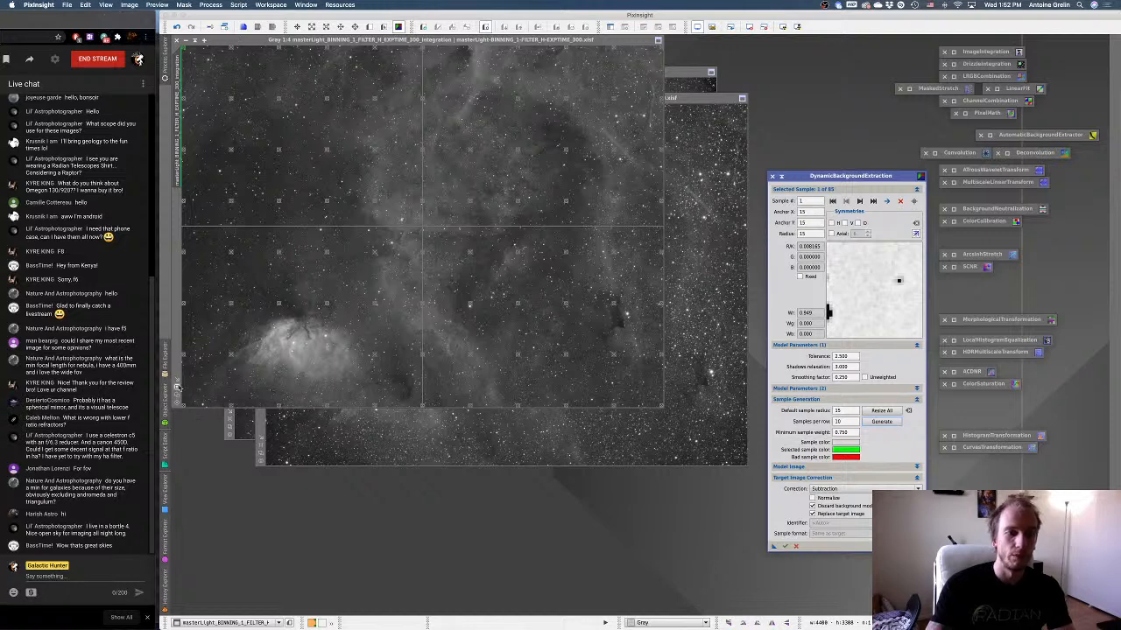
Enlarge the H master and move background samples 1 and 2 slightly inward from the image edge.
double_click(240, 42)
left_click_drag(856, 179, 922, 172)
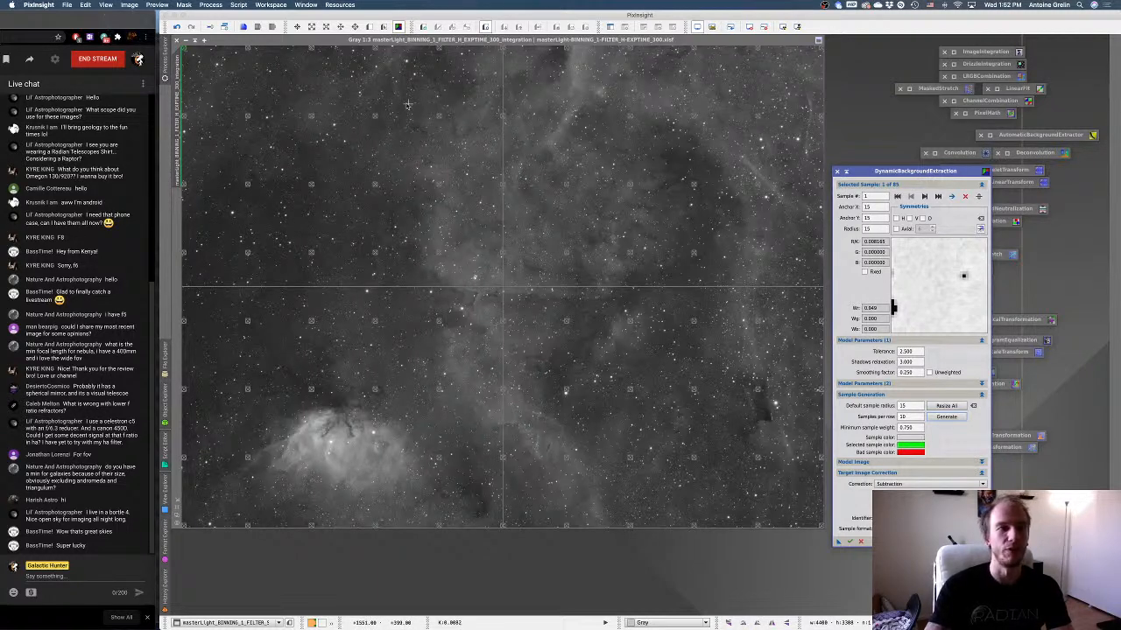
left_click_drag(184, 50, 189, 50)
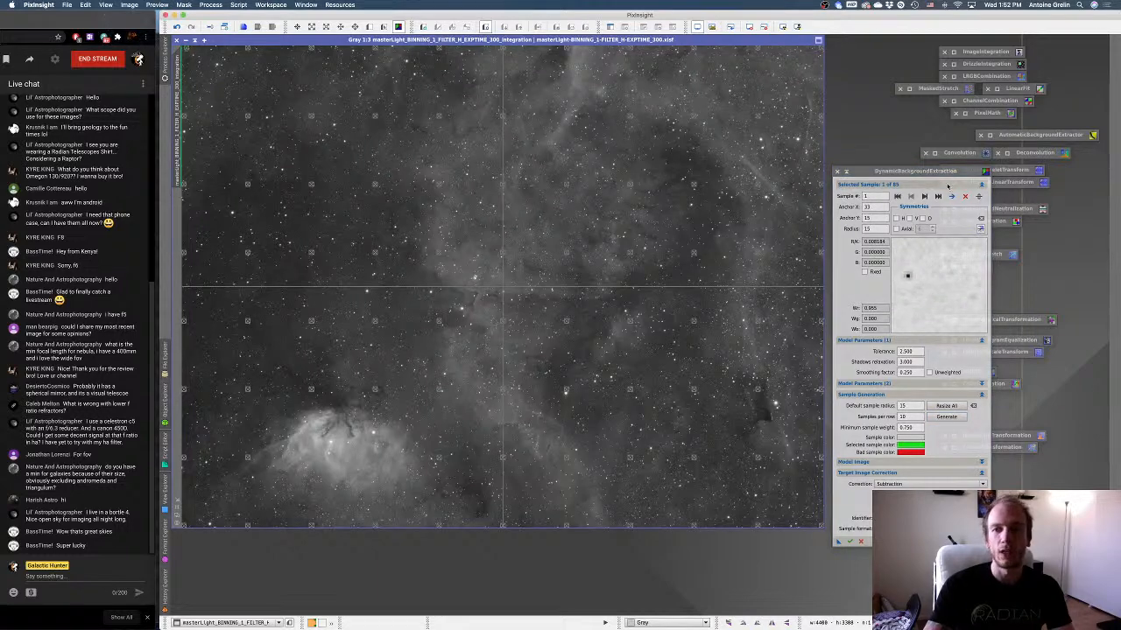
left_click(925, 197)
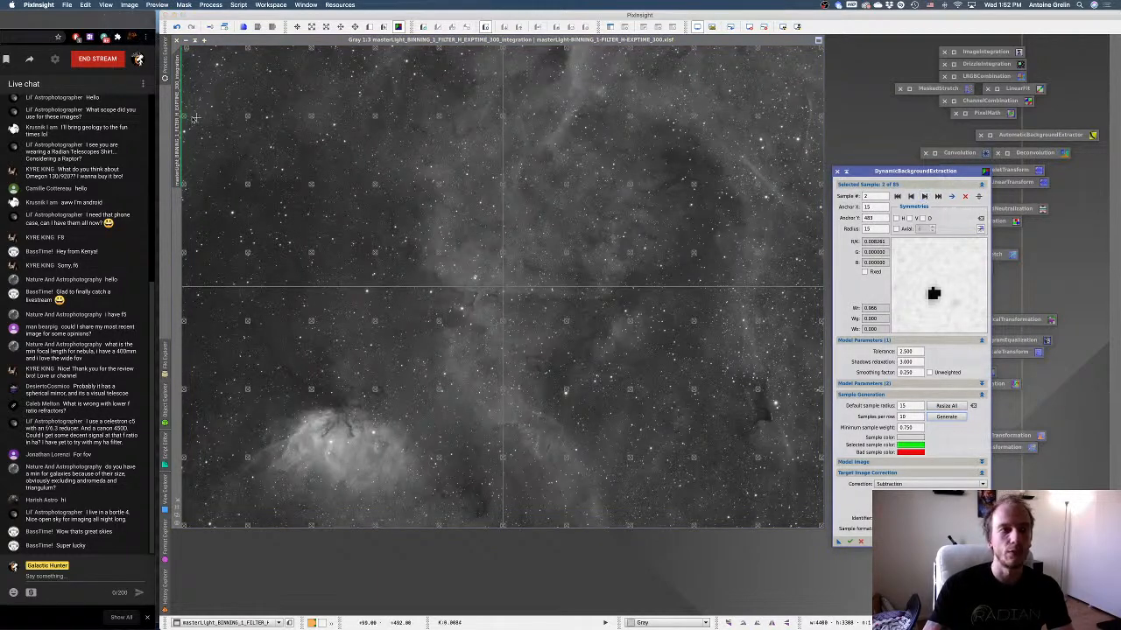
left_click_drag(185, 117, 190, 111)
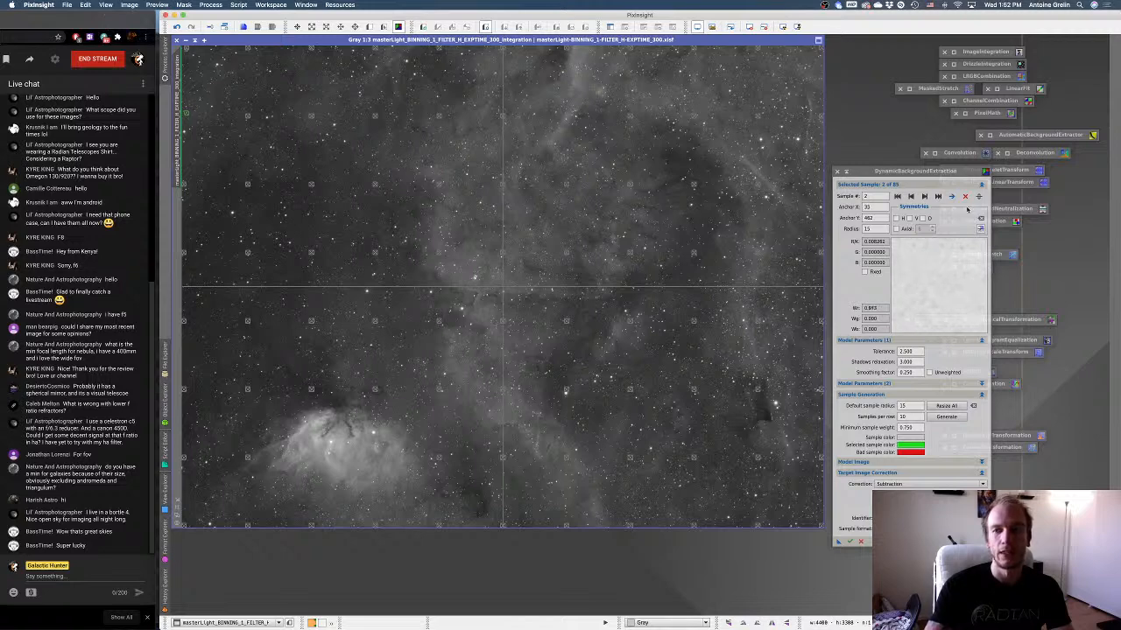
Review background samples 3 to 12 one by one, nudging samples 10 and 12 away from nearby stars.
left_click(924, 197)
left_click(927, 197)
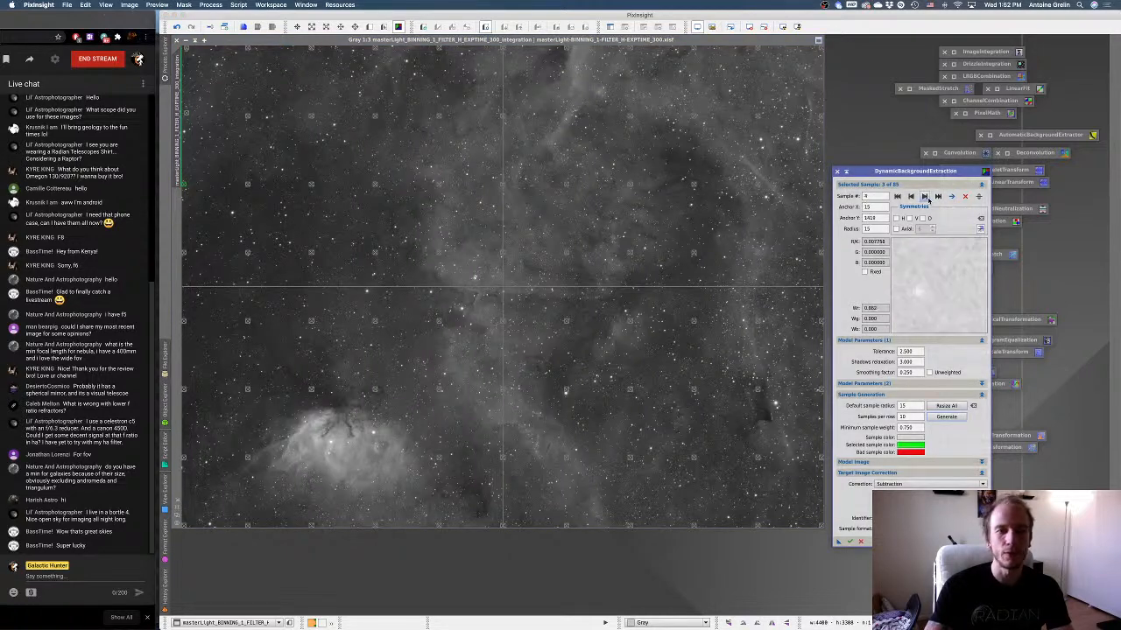
left_click(926, 197)
left_click(926, 197)
left_click(926, 197)
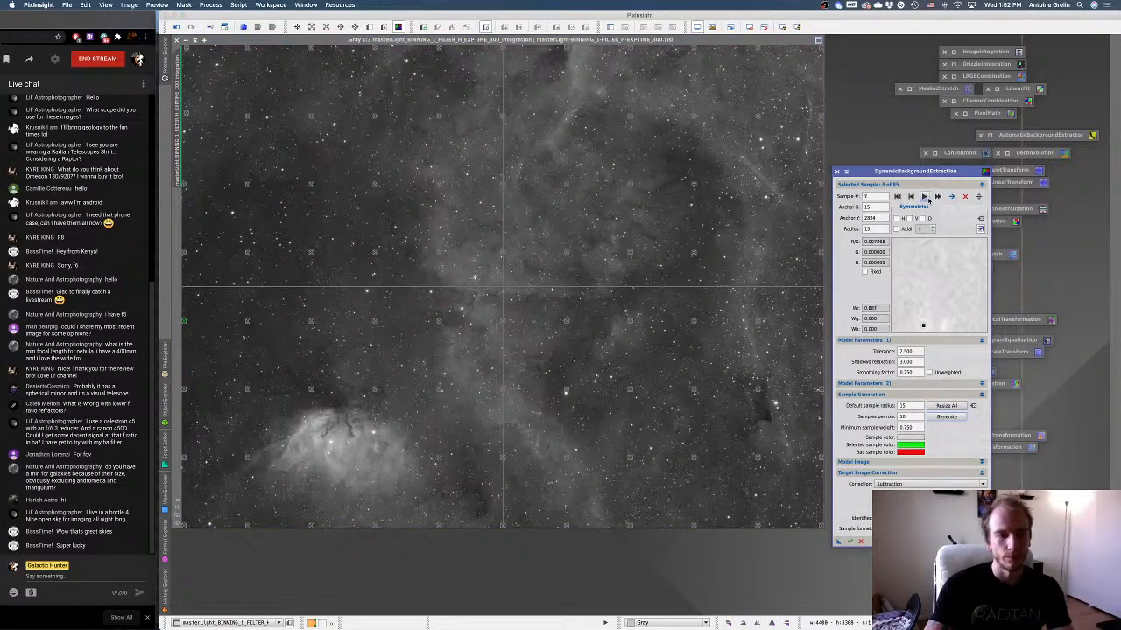
left_click(926, 197)
left_click(926, 197)
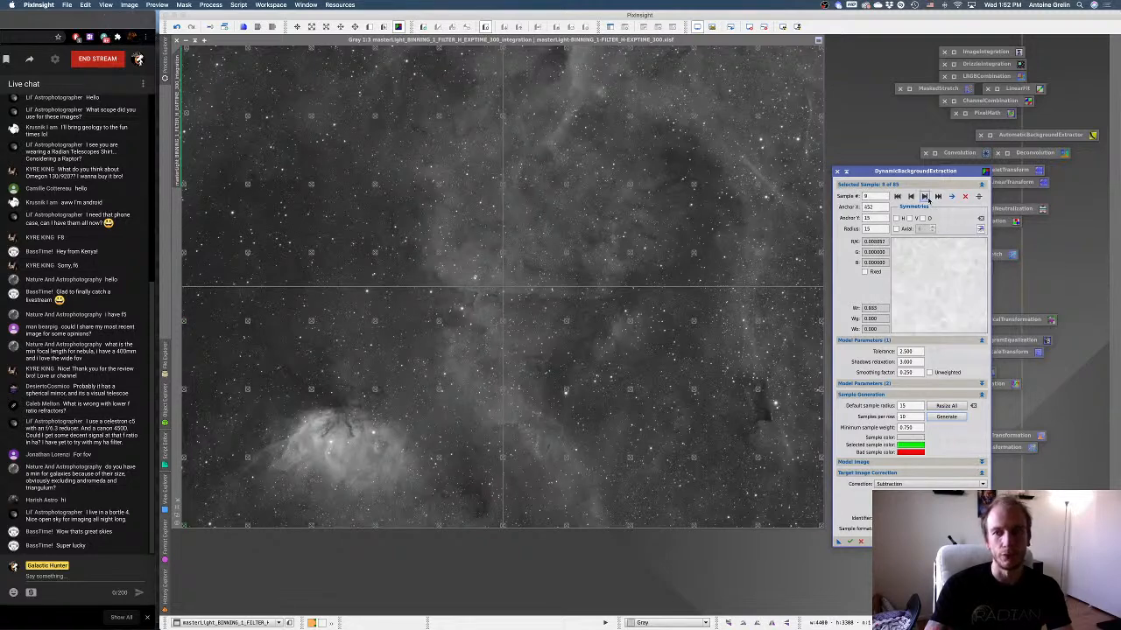
left_click(926, 197)
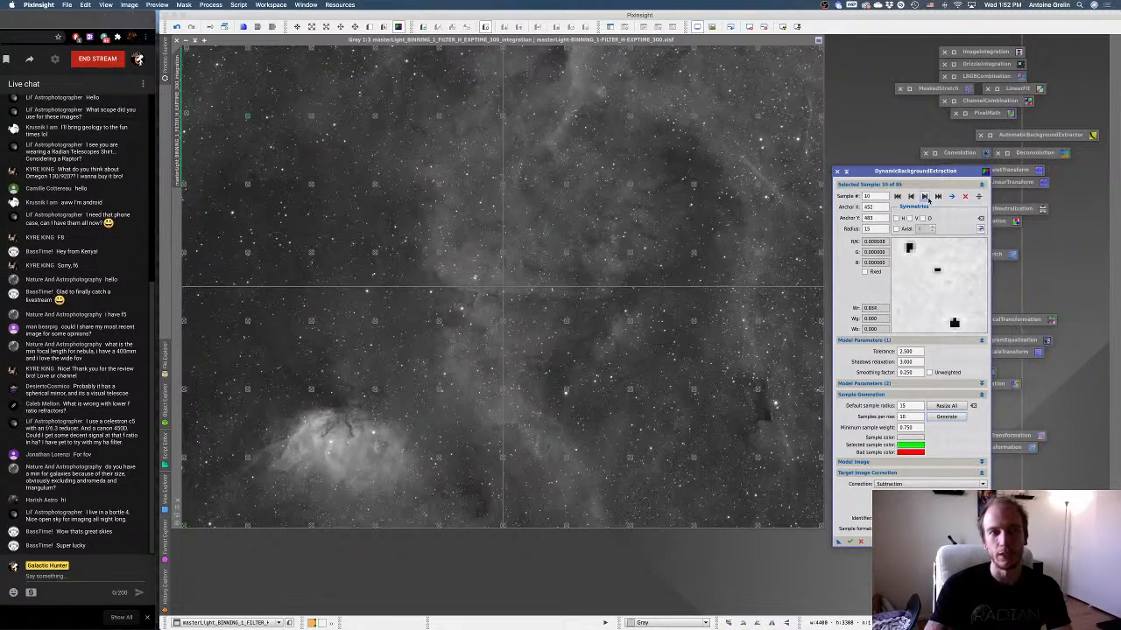
left_click(248, 117)
left_click(927, 197)
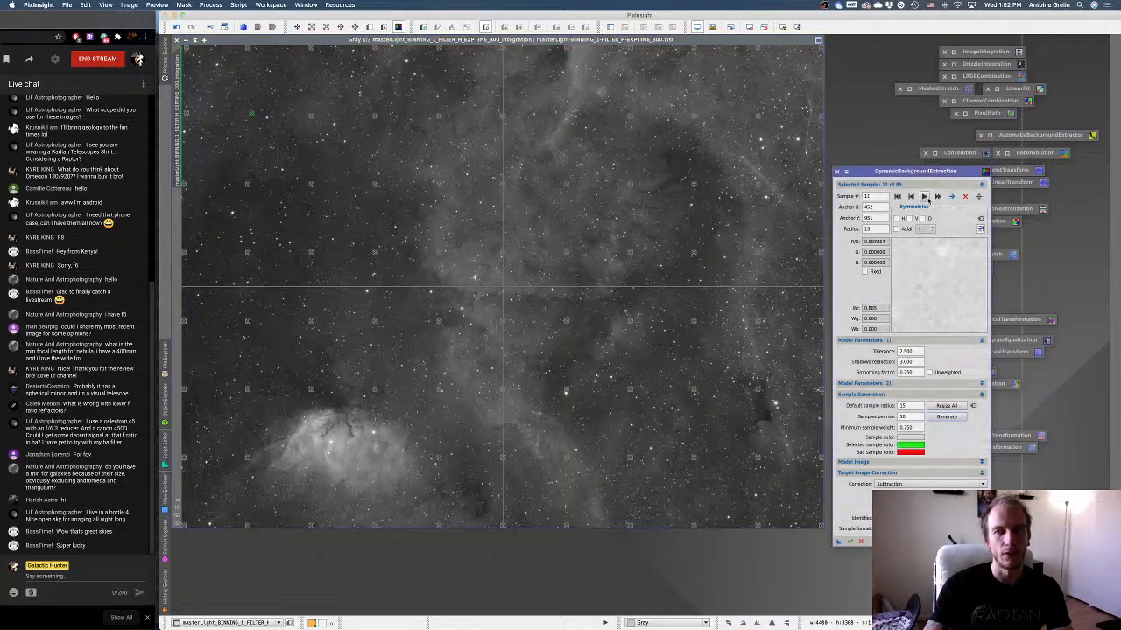
left_click(249, 255)
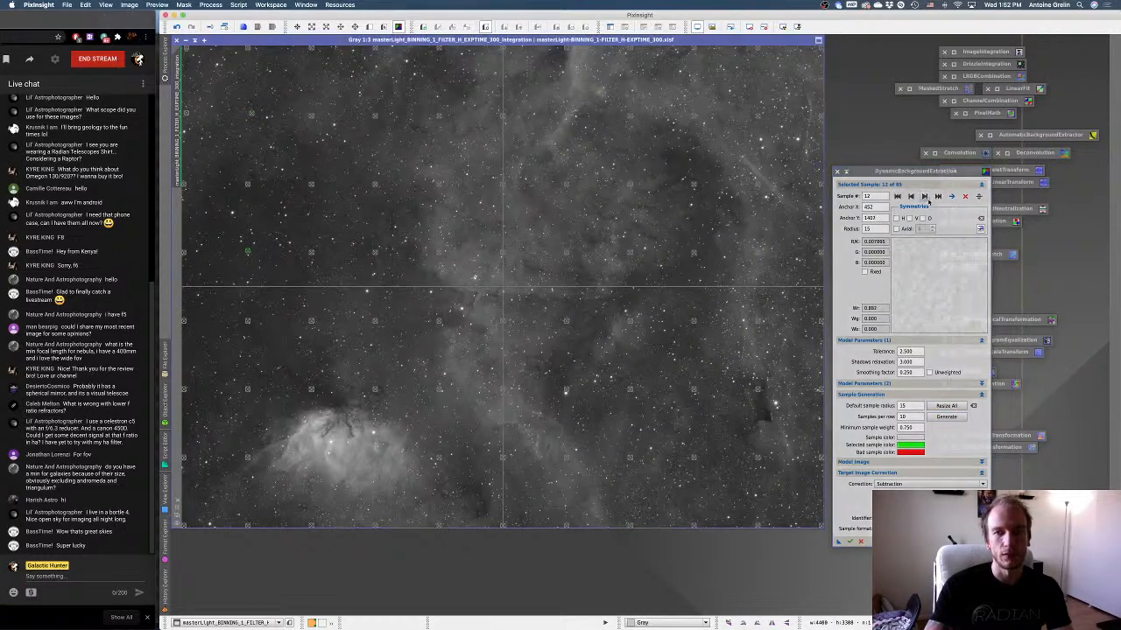
Review background samples 13 and 14 of the H master.
left_click(927, 197)
left_click(249, 322)
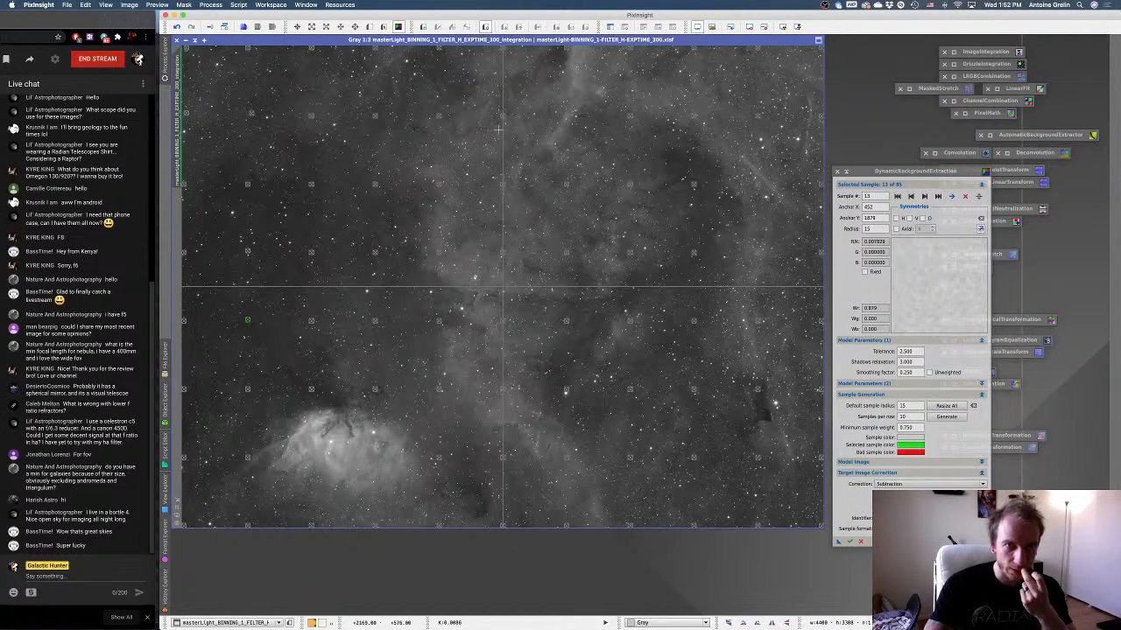
left_click(925, 198)
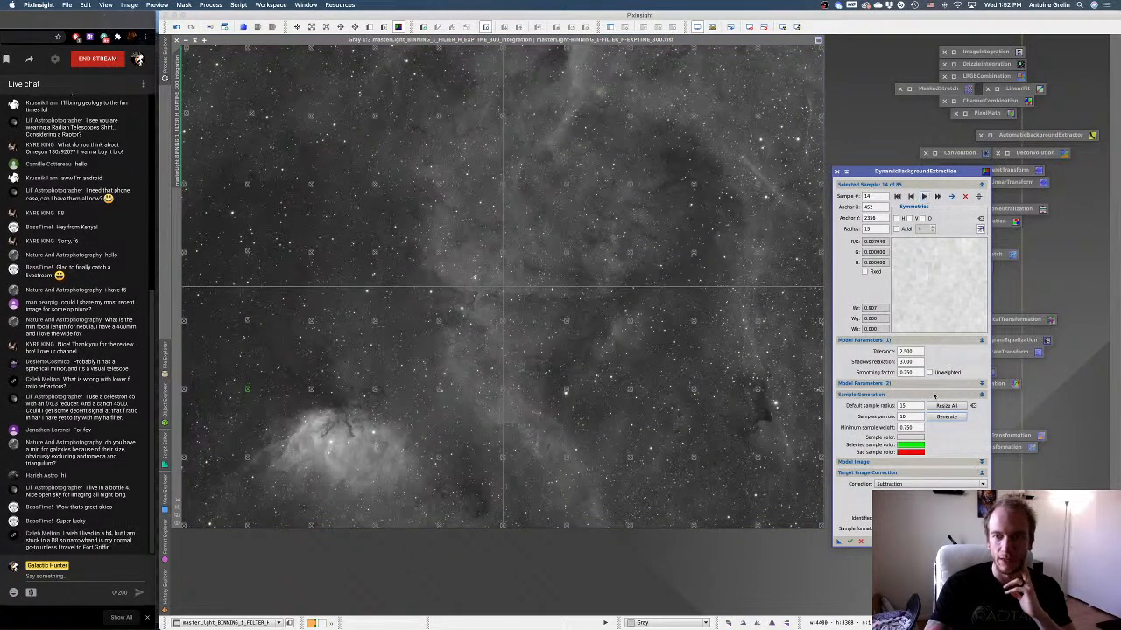
Set the samples per row to 7 and regenerate the background samples on the H master.
double_click(915, 417)
type("7")
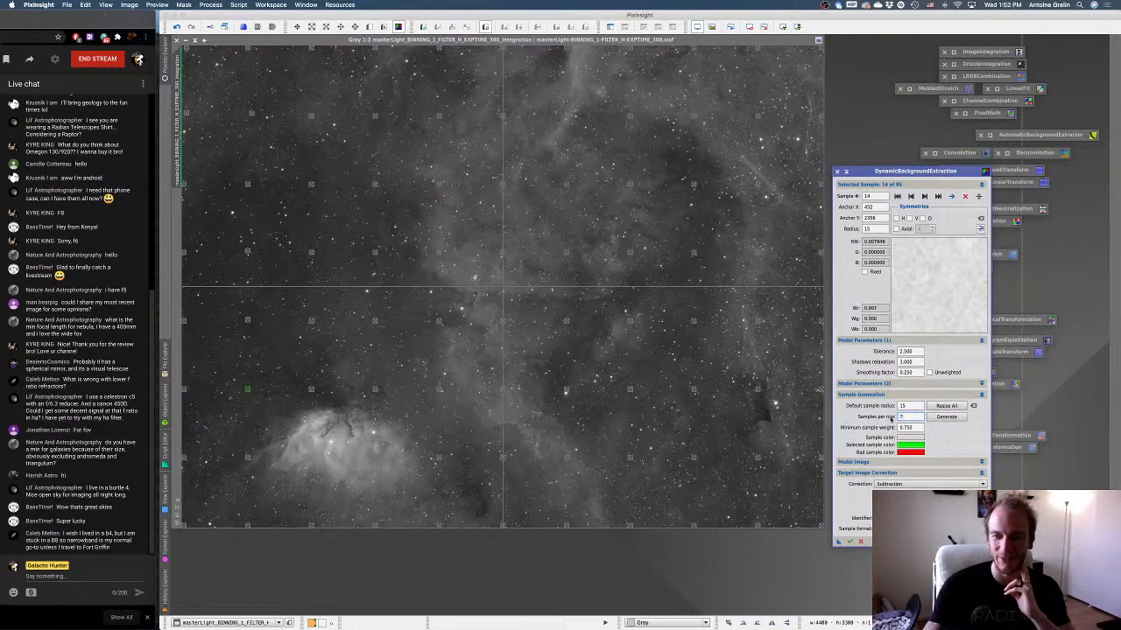
left_click(947, 417)
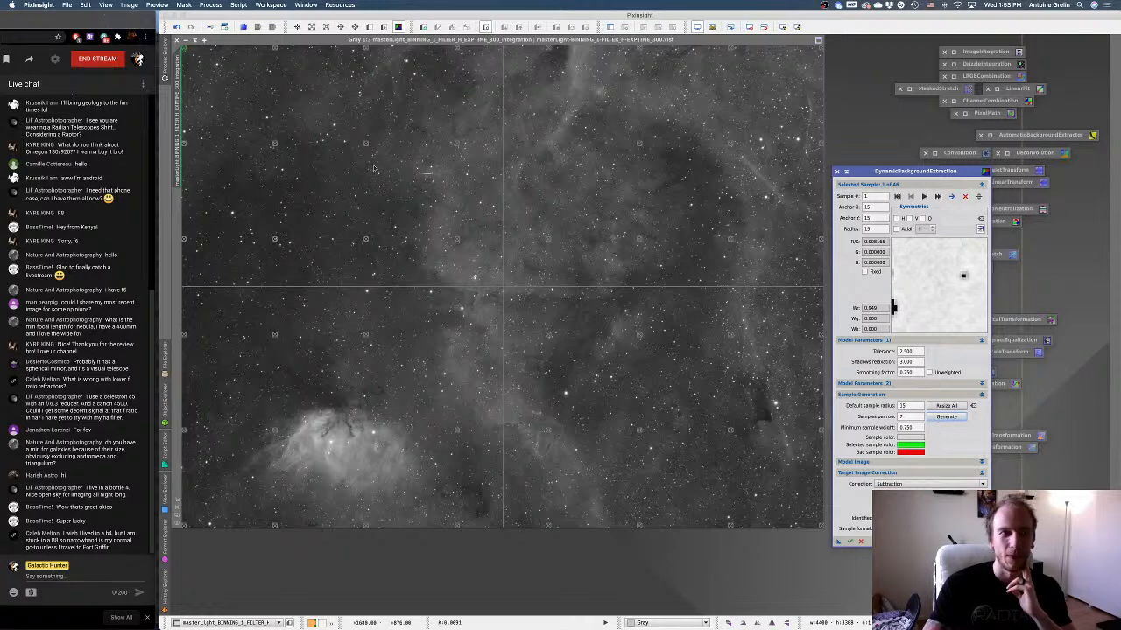
Review background samples 2 to 9 one by one, nudging samples 2, 8 and 9 away from nearby stars.
left_click(927, 196)
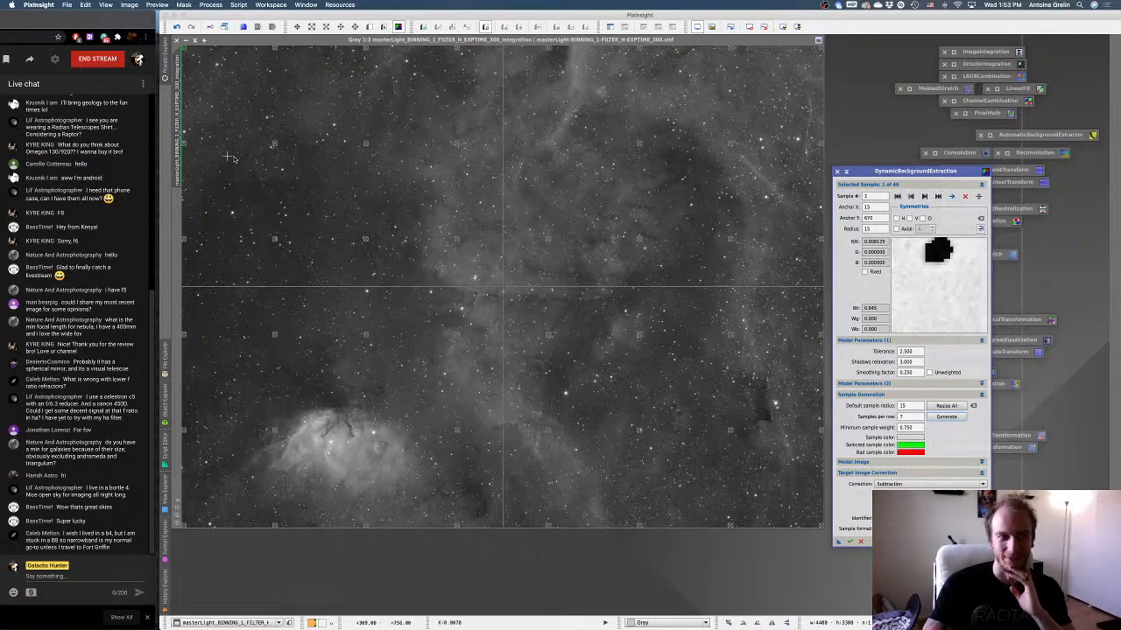
left_click_drag(185, 144, 186, 149)
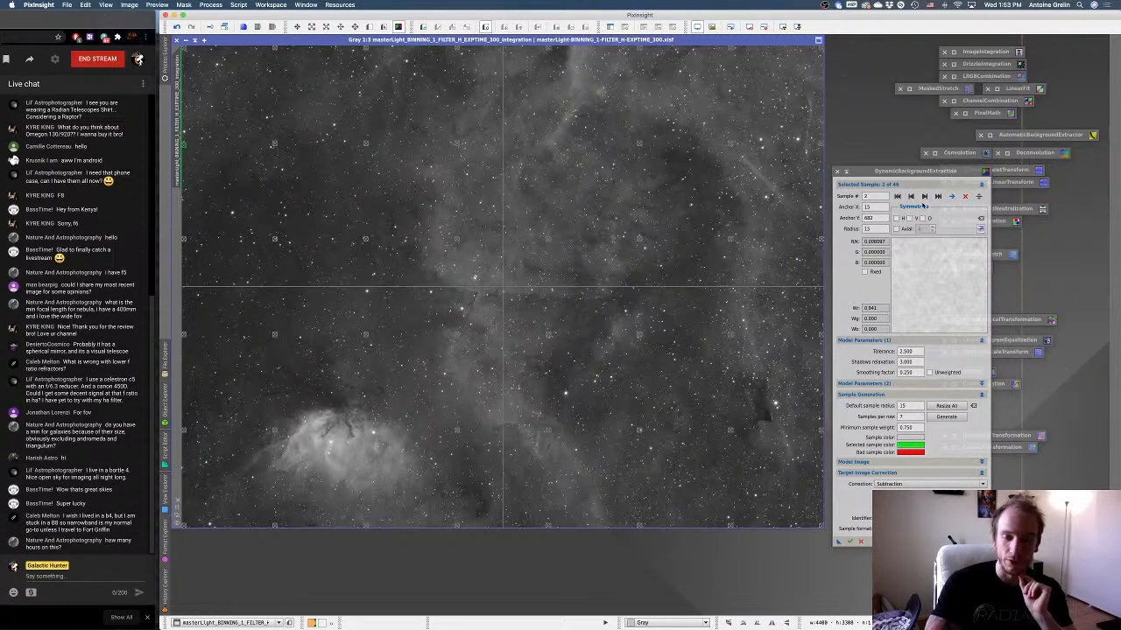
left_click(926, 197)
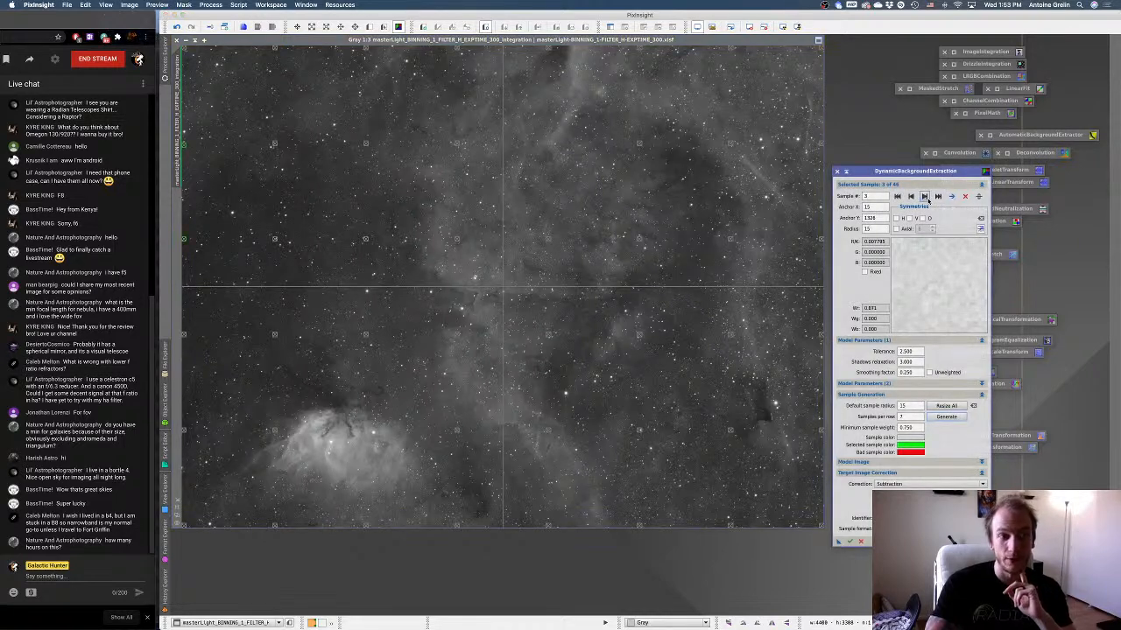
left_click(925, 197)
left_click(926, 197)
left_click(925, 197)
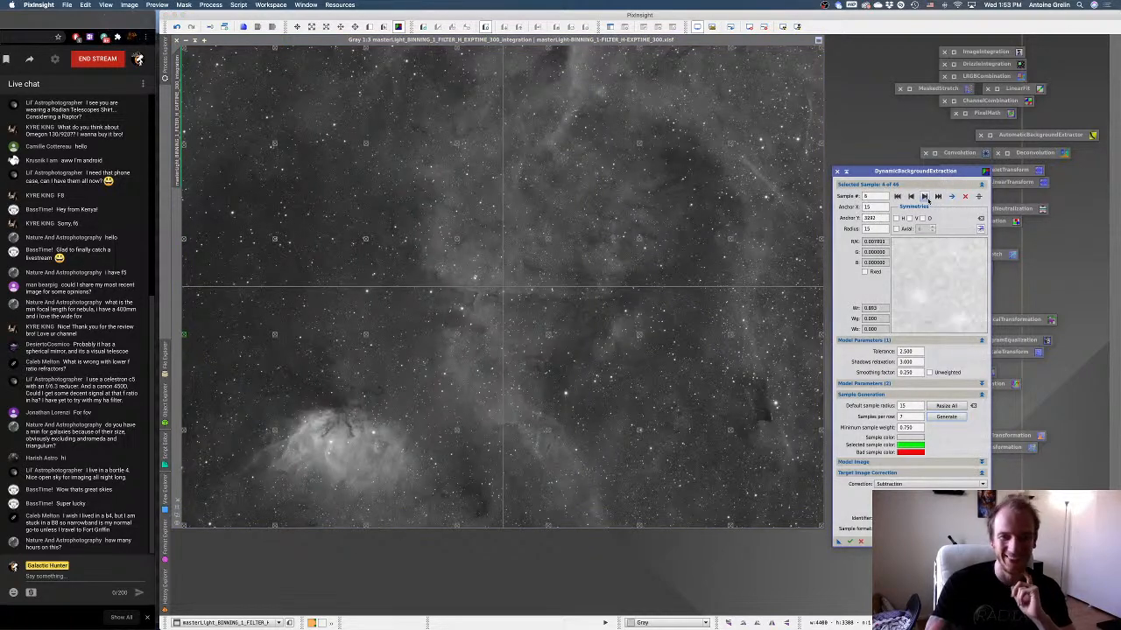
left_click(925, 197)
left_click(925, 197)
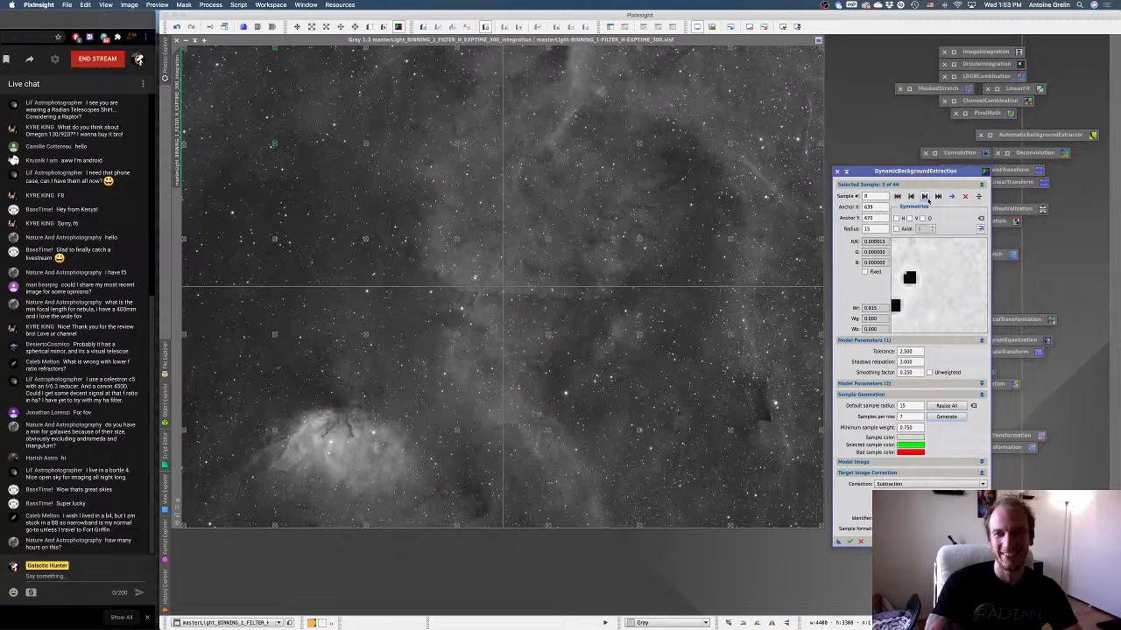
left_click(274, 145)
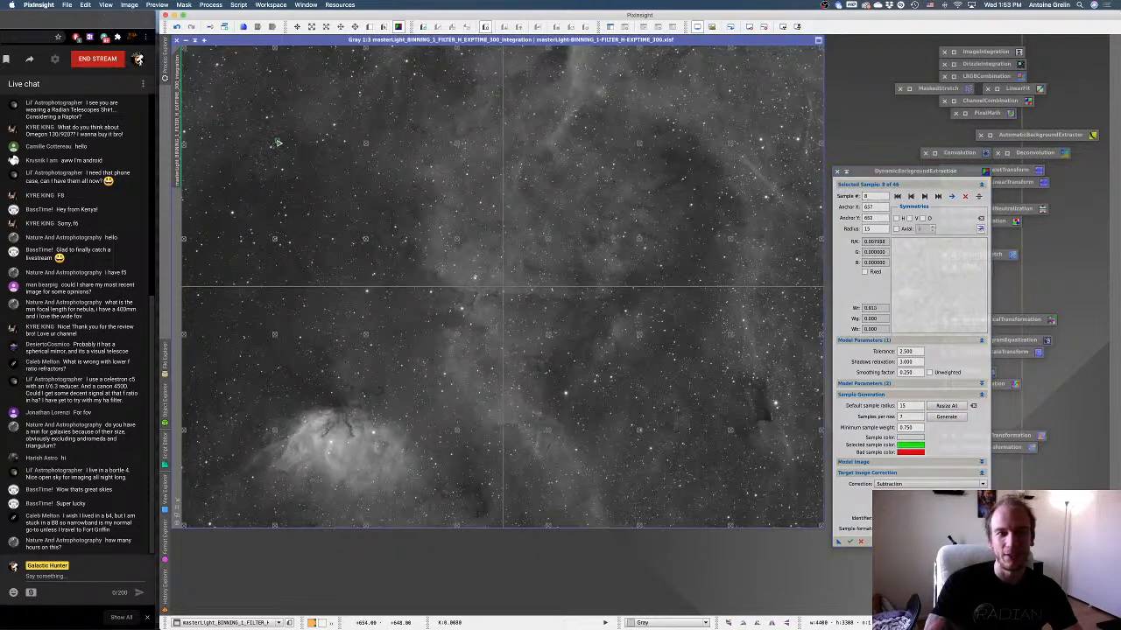
left_click(925, 197)
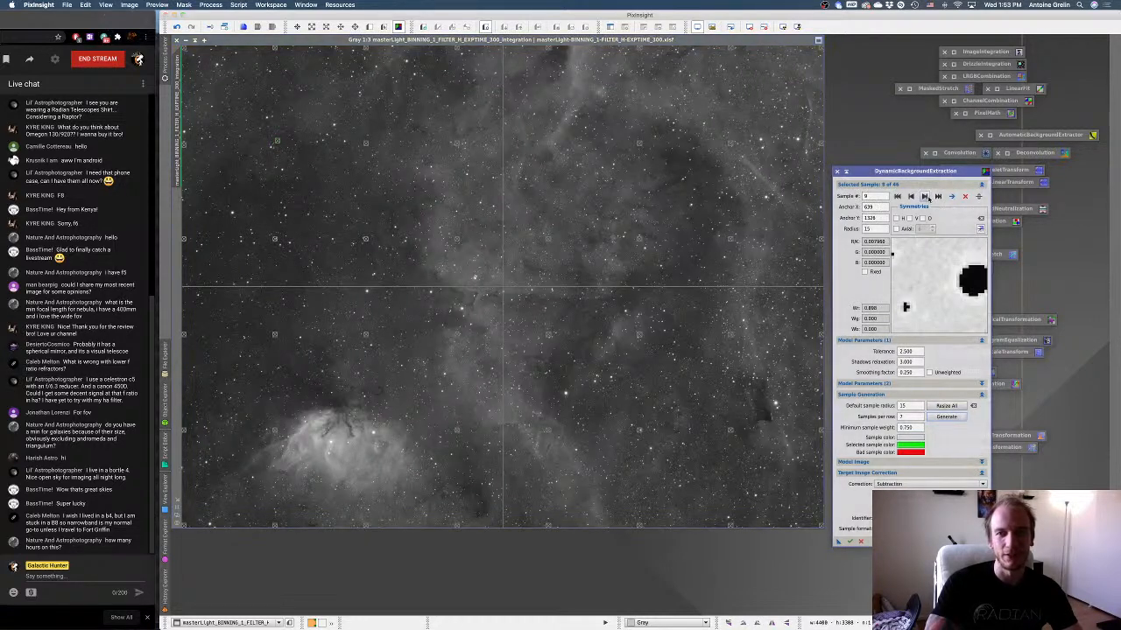
mouse_move(276, 240)
left_mouse_down()
mouse_move(282, 255)
mouse_move(283, 244)
left_mouse_up()
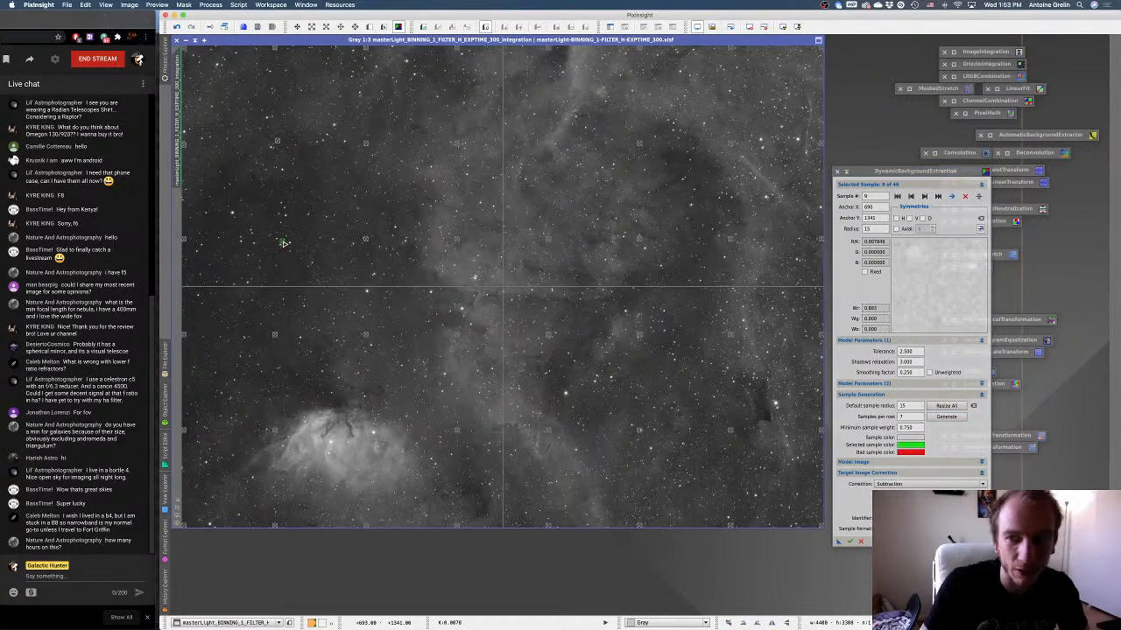
Check sample 10, and delete the sample on the Tulip Nebula along with the one below it at the image edge.
left_click(923, 197)
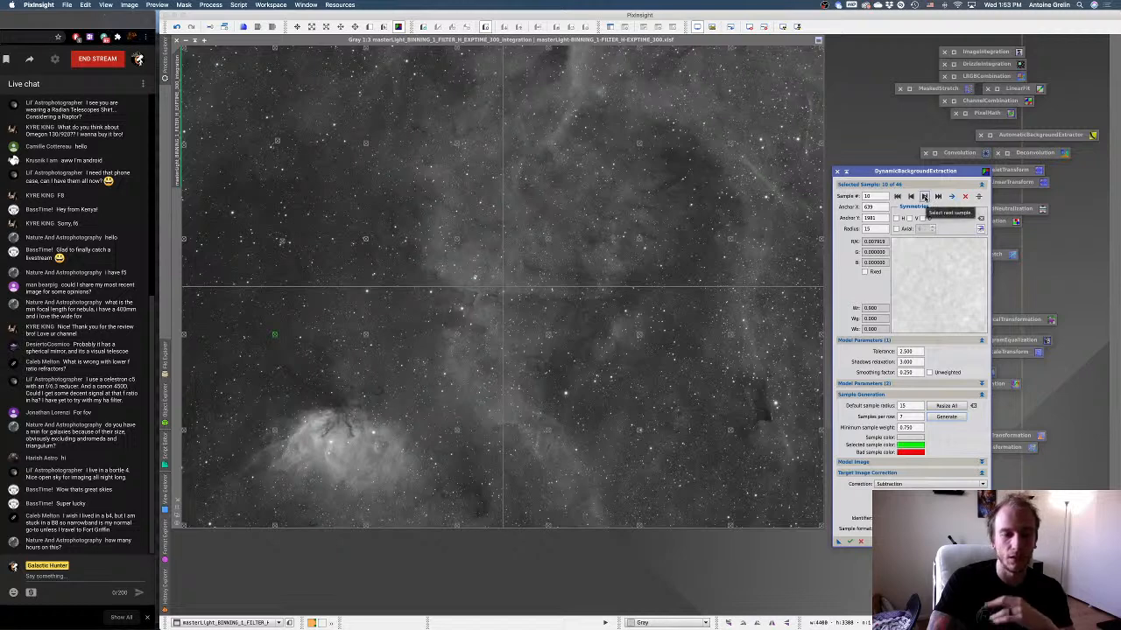
left_click(924, 197)
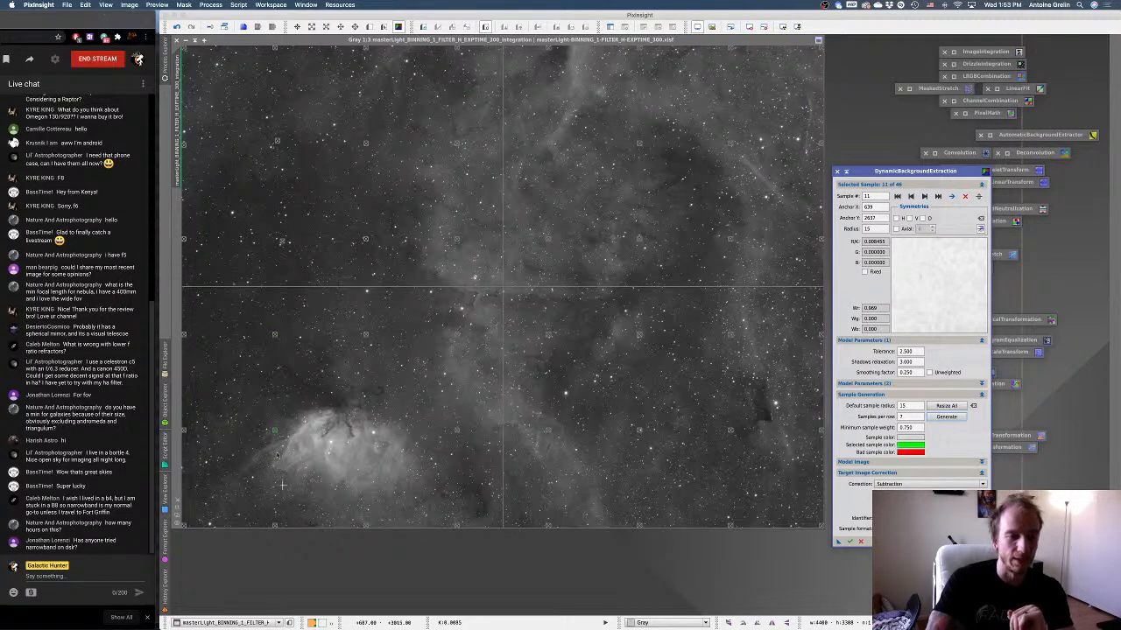
left_click(964, 196)
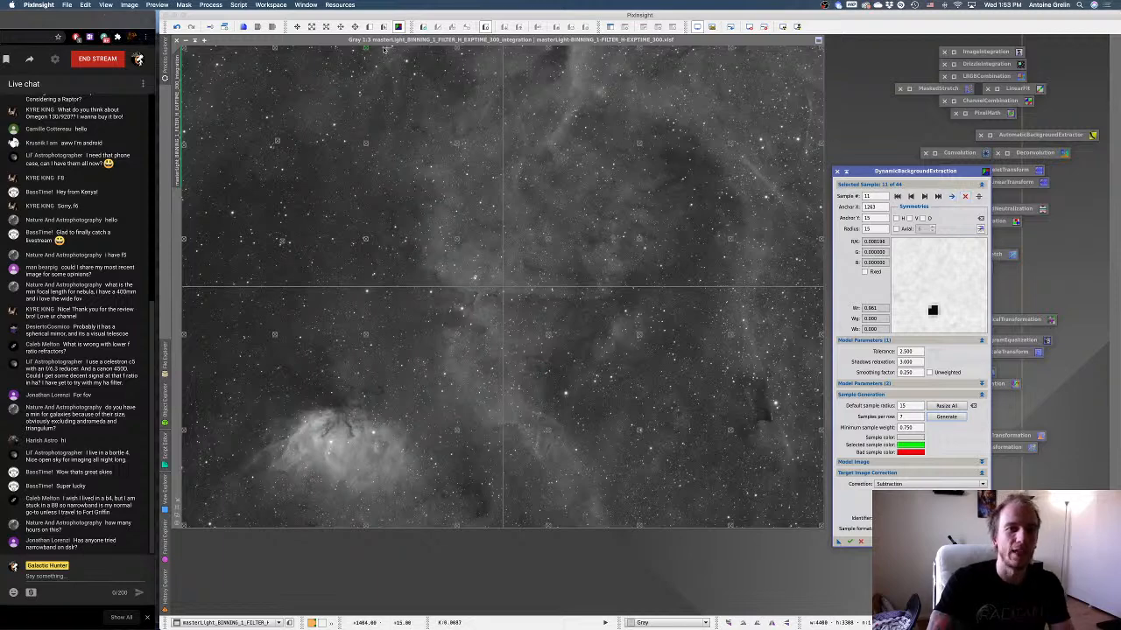
Move sample 11 slightly down from the image's upper edge, clear of the star, and review samples 12 to 15.
left_click_drag(366, 51, 359, 63)
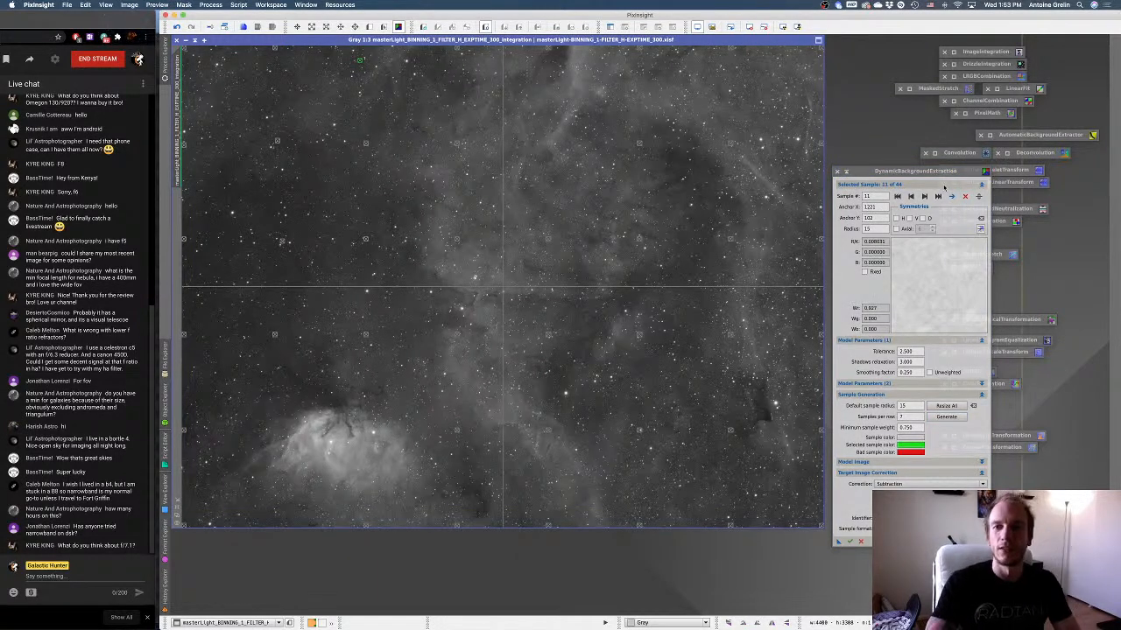
left_click(925, 197)
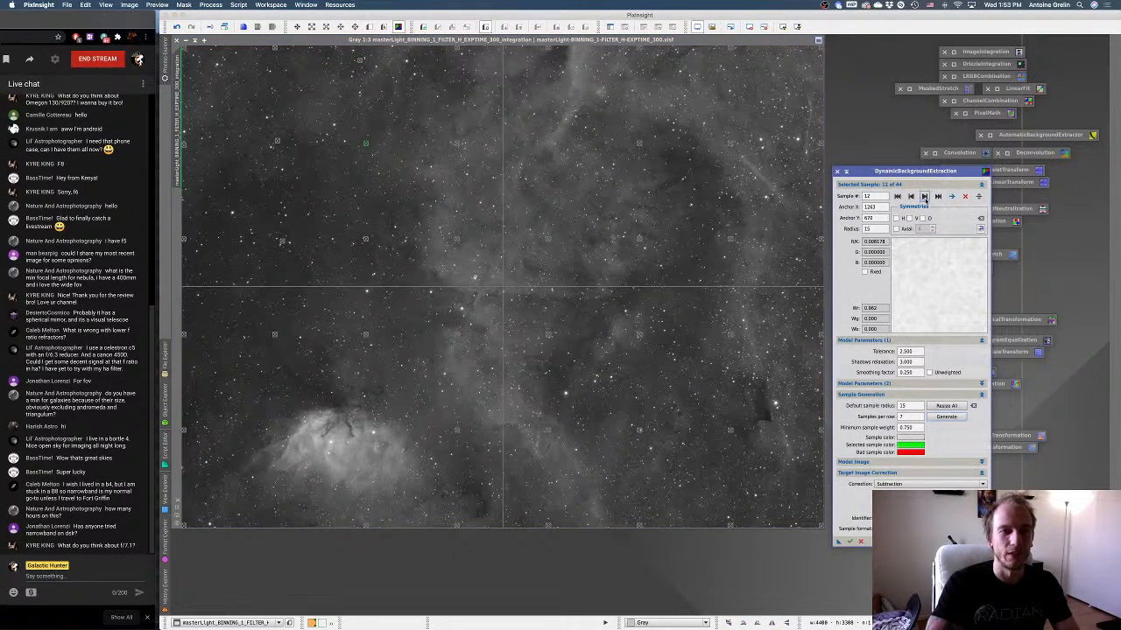
left_click(924, 197)
left_click(925, 197)
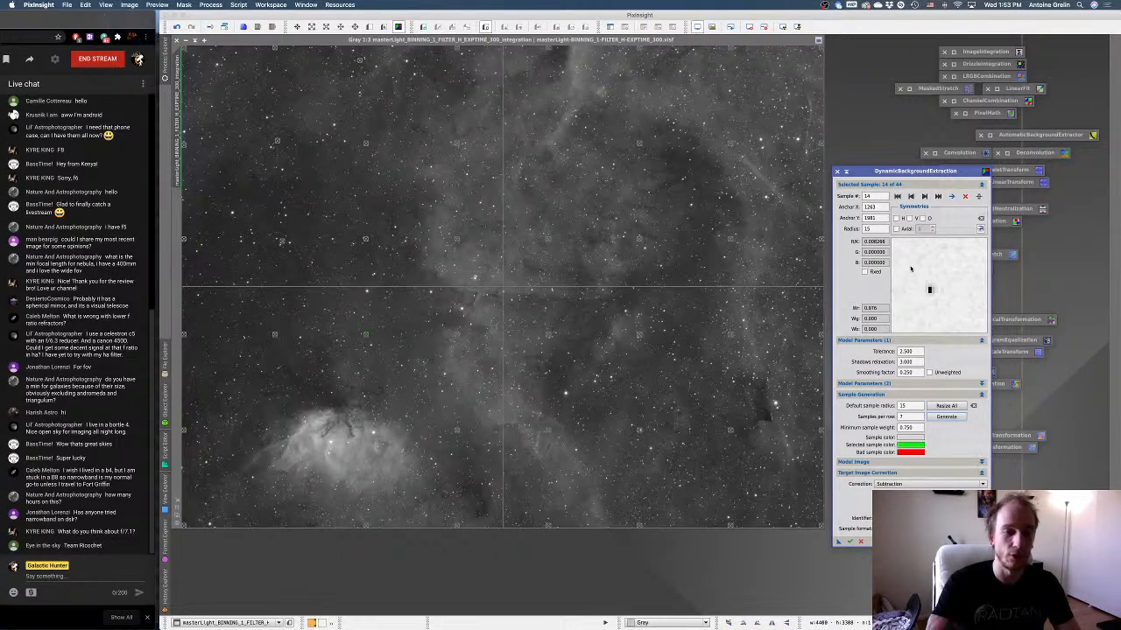
left_click(924, 196)
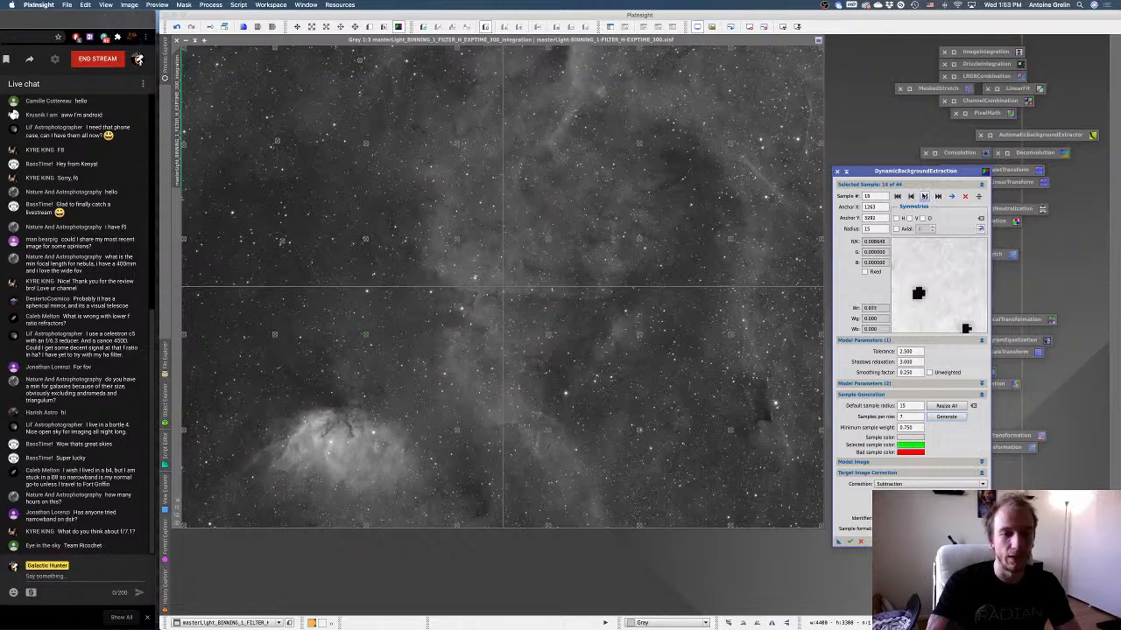
Delete sample 15 at the image's lower edge, try shifting the next one at the upper edge, and delete that one too.
left_click(965, 196)
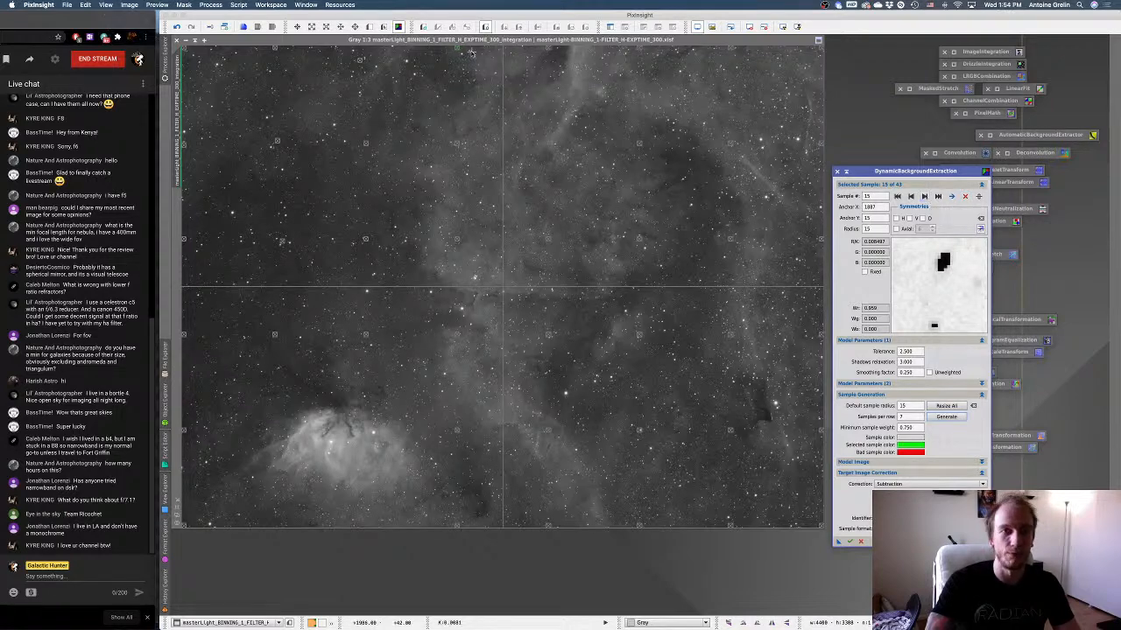
left_click_drag(458, 50, 467, 53)
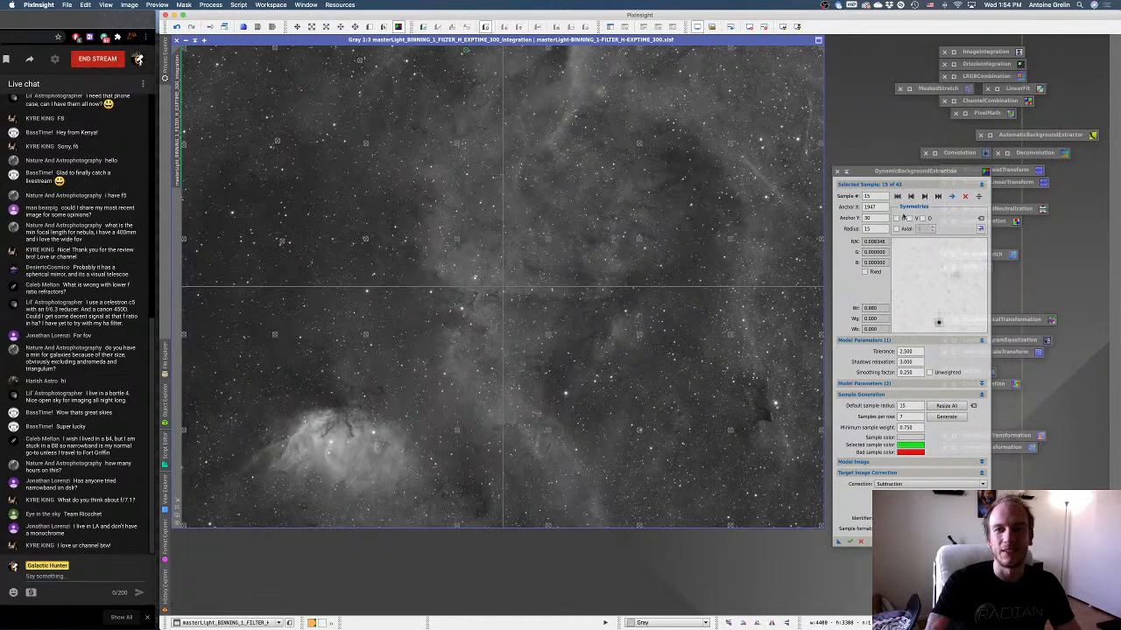
left_click(963, 196)
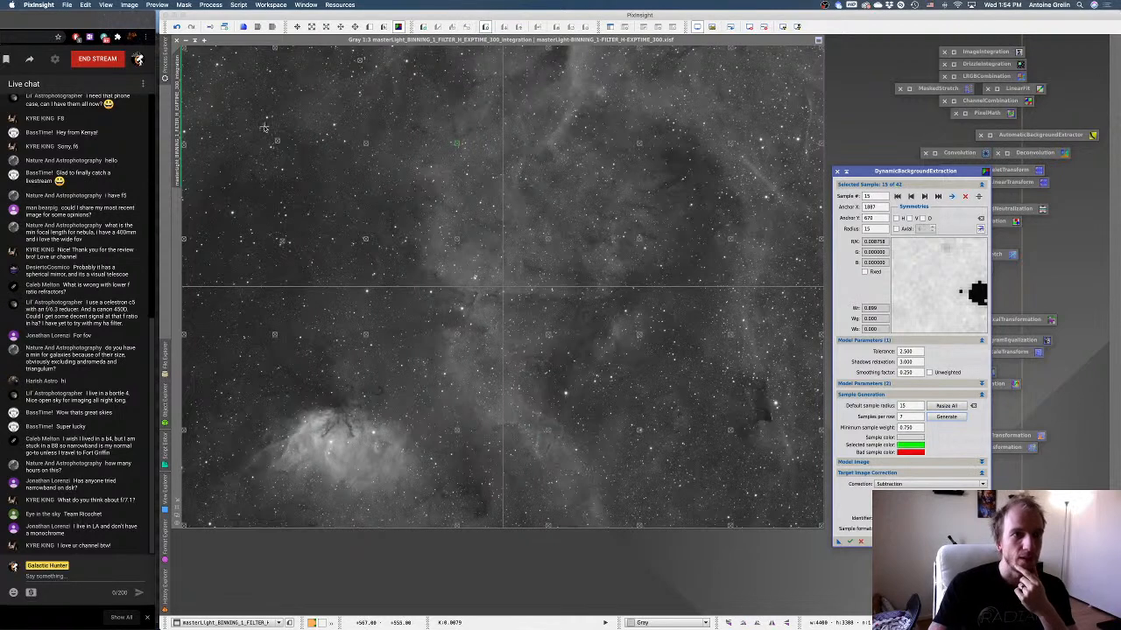
Shift samples 1 and 2 slightly along the image's left edge and move samples 7 and 3 into dark sky.
mouse_move(185, 52)
left_mouse_down()
mouse_move(192, 66)
mouse_move(180, 61)
left_mouse_up()
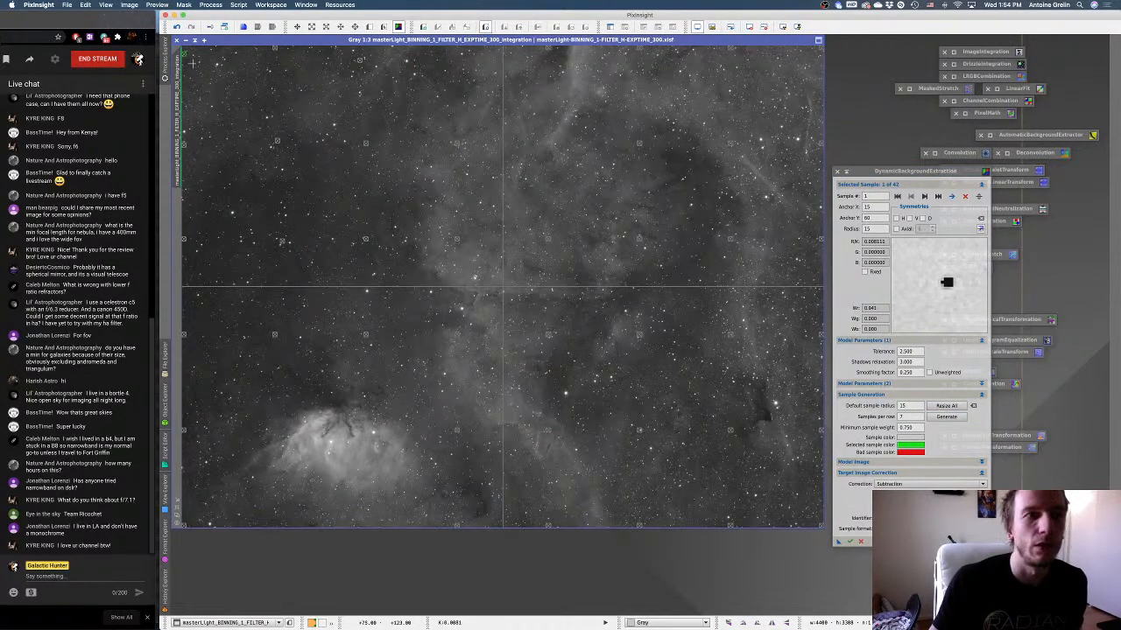
left_click(185, 149)
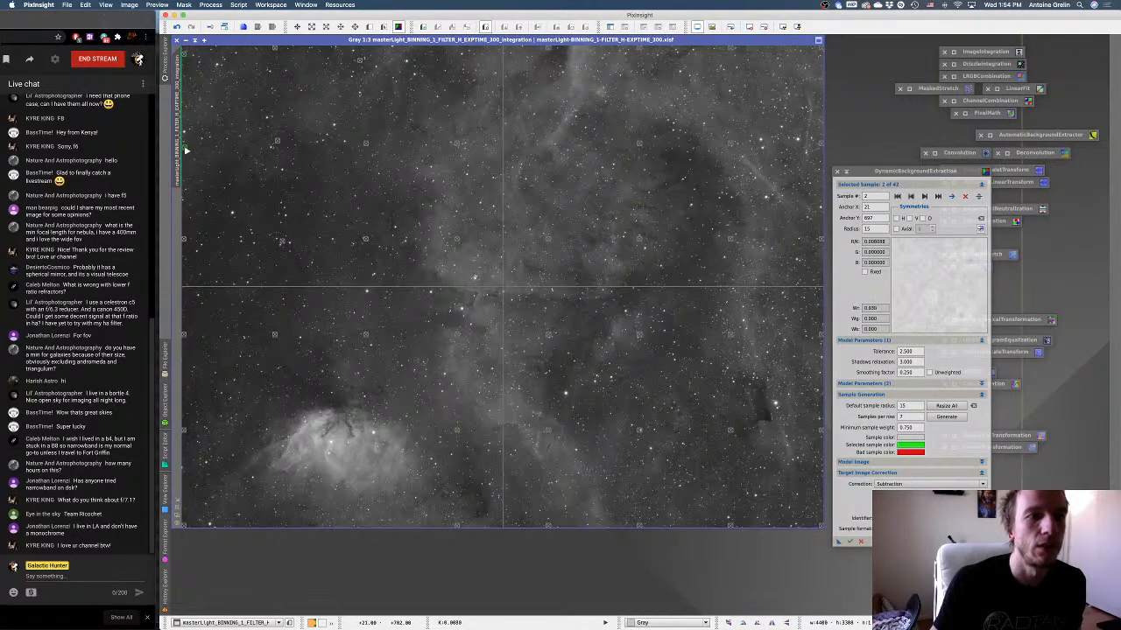
left_click_drag(275, 49, 252, 84)
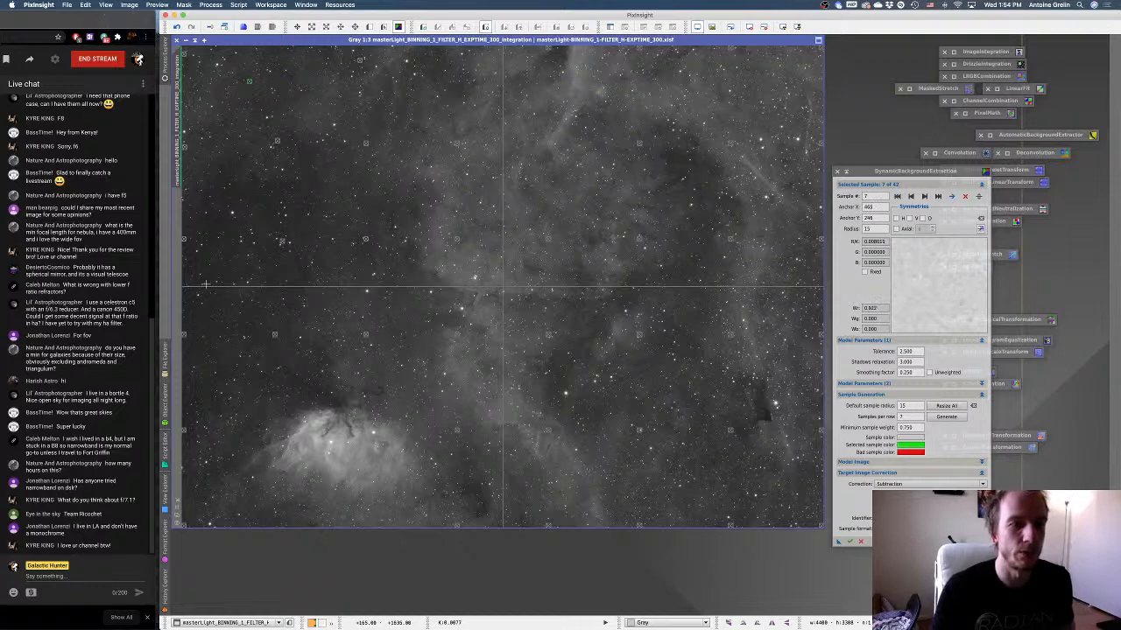
left_click(185, 242)
left_click_drag(186, 242, 255, 178)
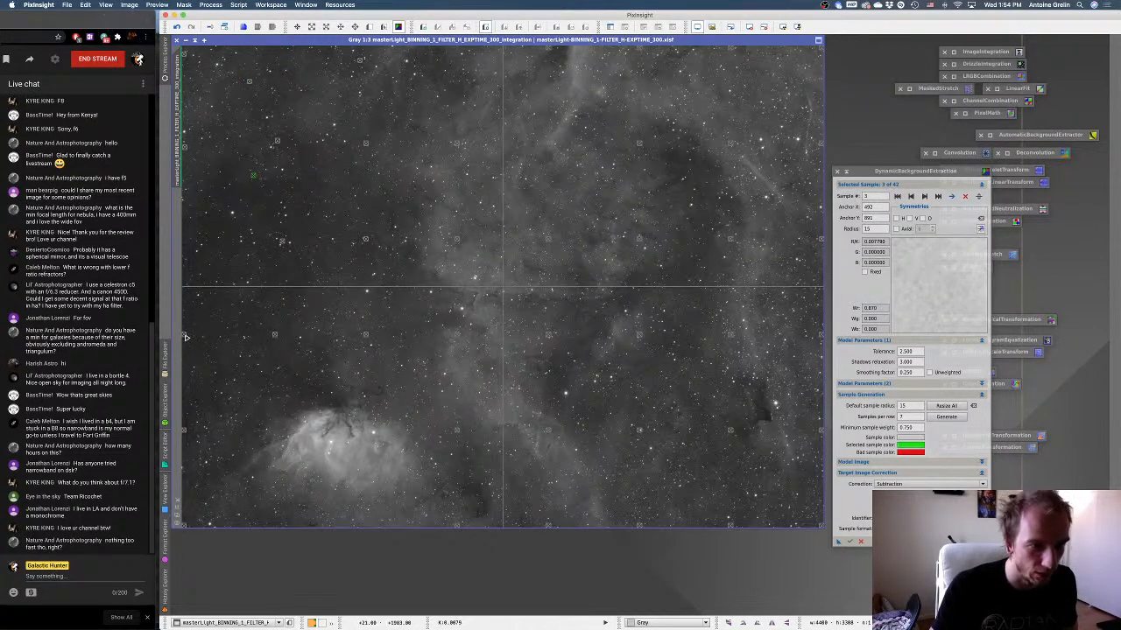
Move sample 4 up into dark sky near the image's left edge and add a new sample above it.
left_click_drag(185, 337, 194, 315)
key("XF86MonBrightnessUp")
left_click(195, 263)
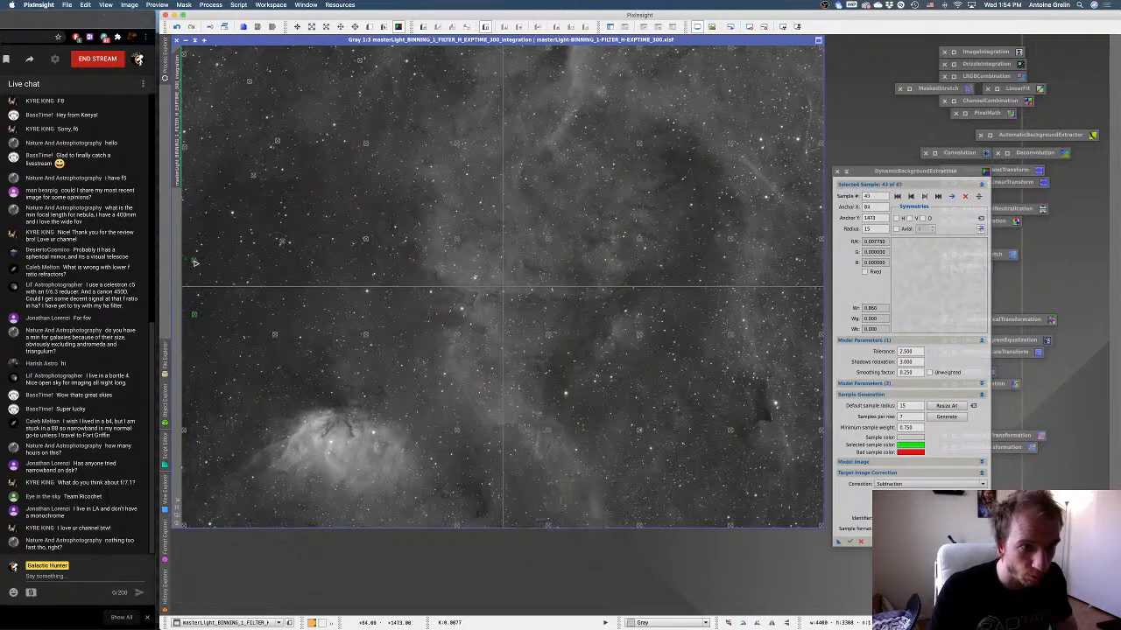
Move sample 5 slightly inward and upward, and place samples 6 and 10 in the dark sky just above the Tulip Nebula.
left_click(183, 422)
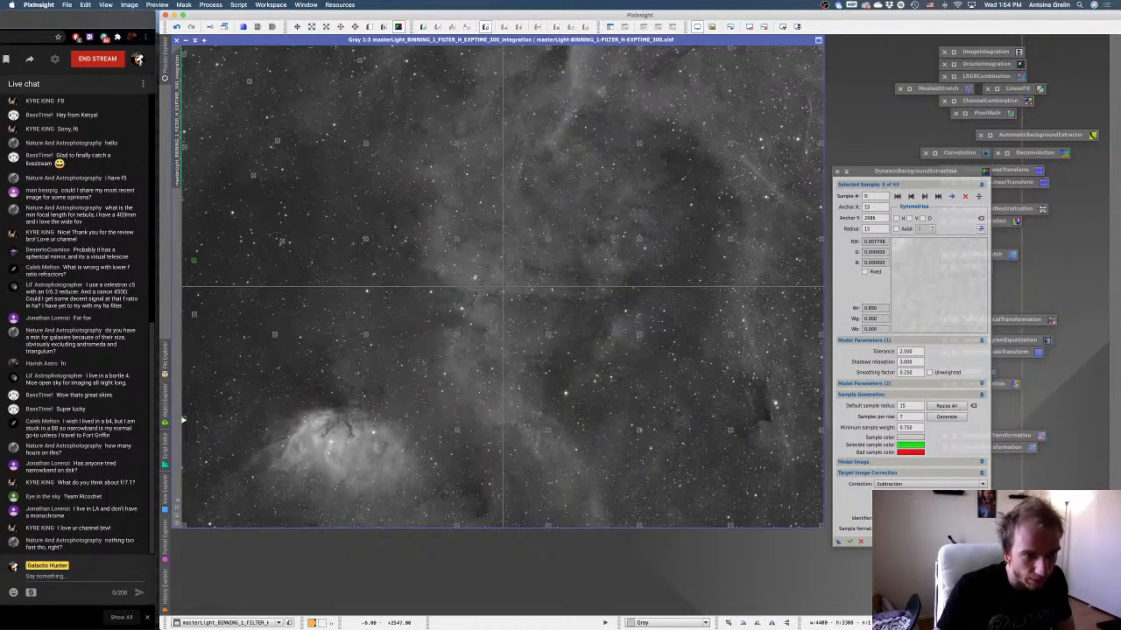
left_click_drag(183, 422, 186, 408)
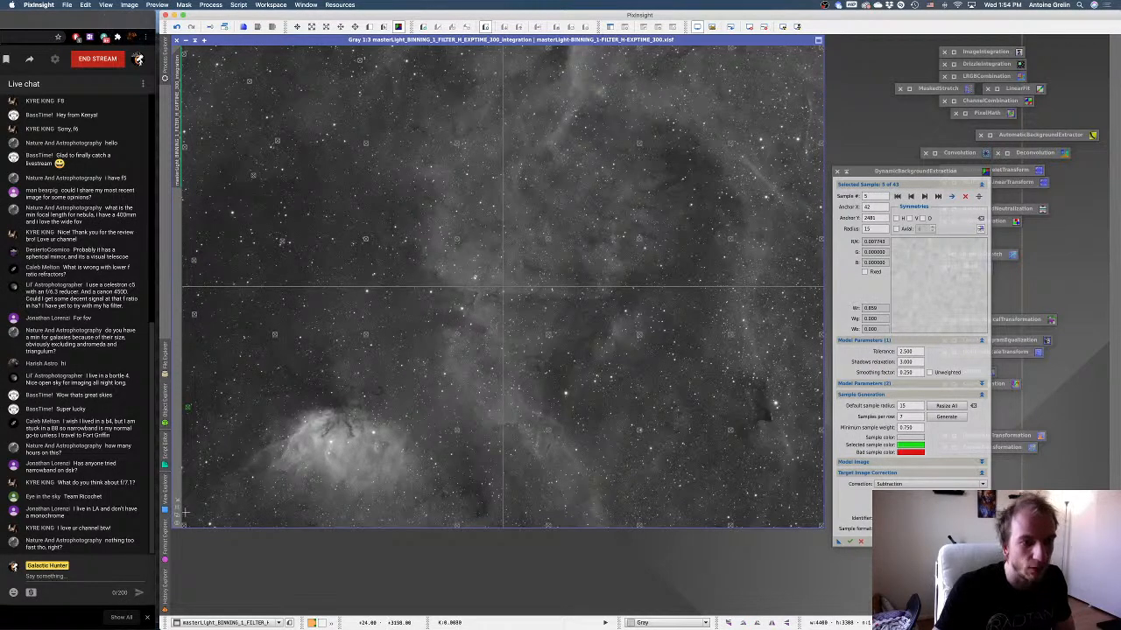
left_click_drag(184, 523, 337, 401)
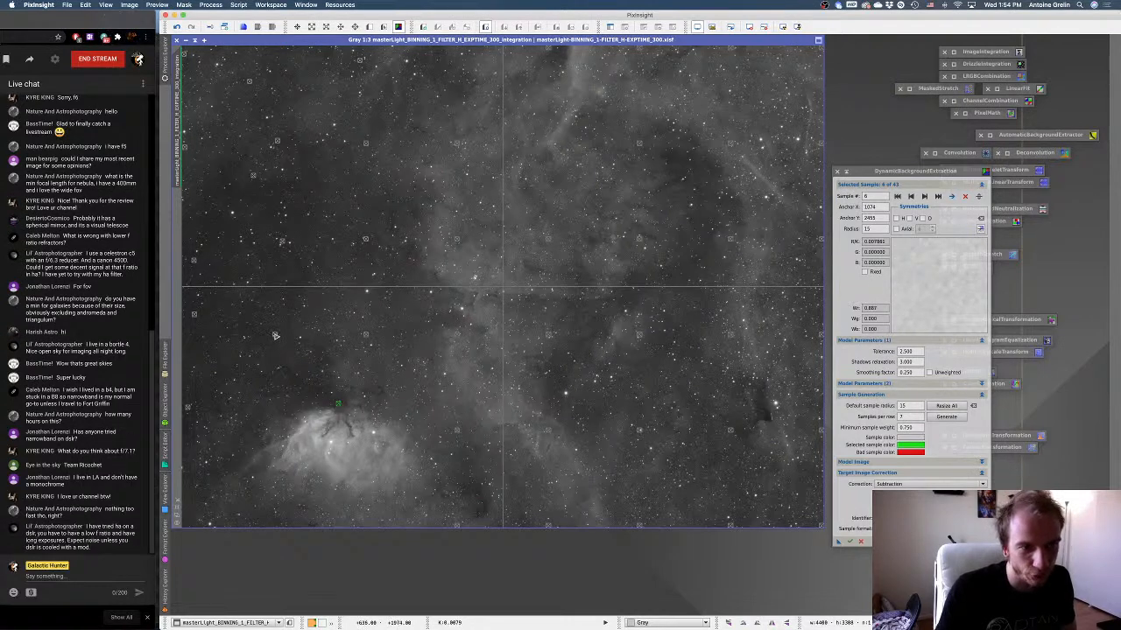
left_click_drag(275, 336, 292, 375)
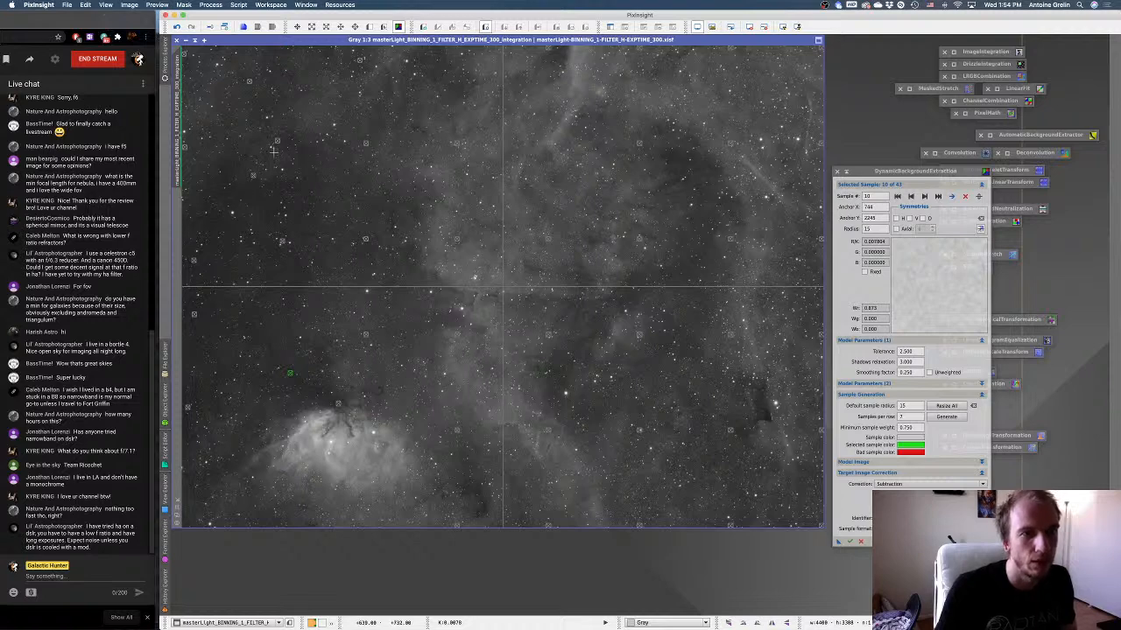
Reposition samples 8, 7 and 11 in darker, star-free patches of the image's upper-left area.
left_click(258, 175)
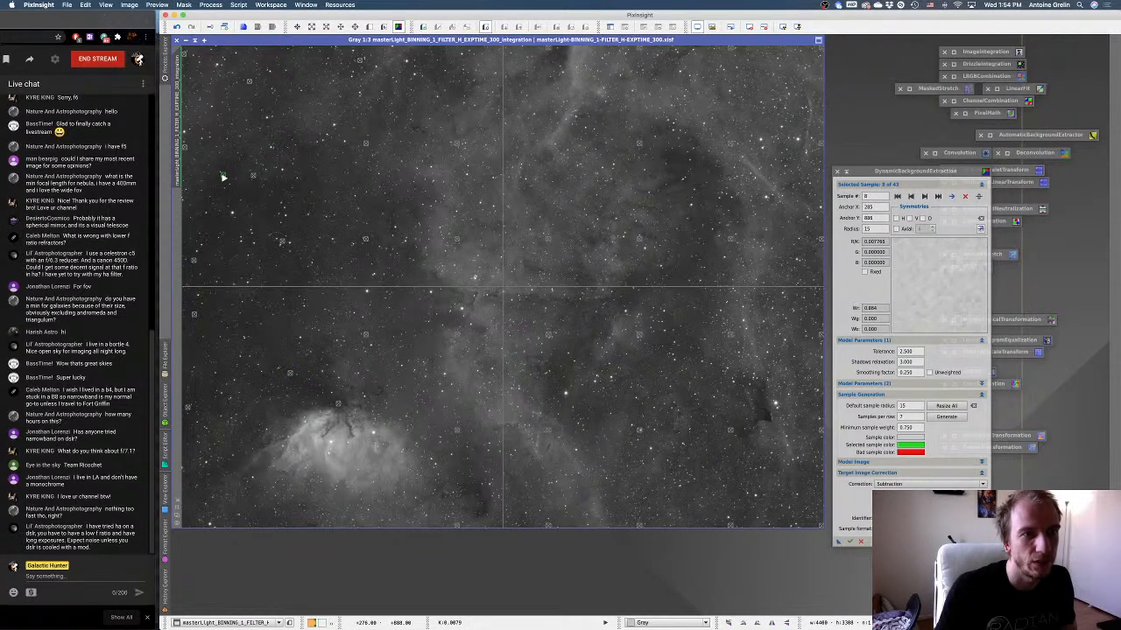
left_click(243, 84)
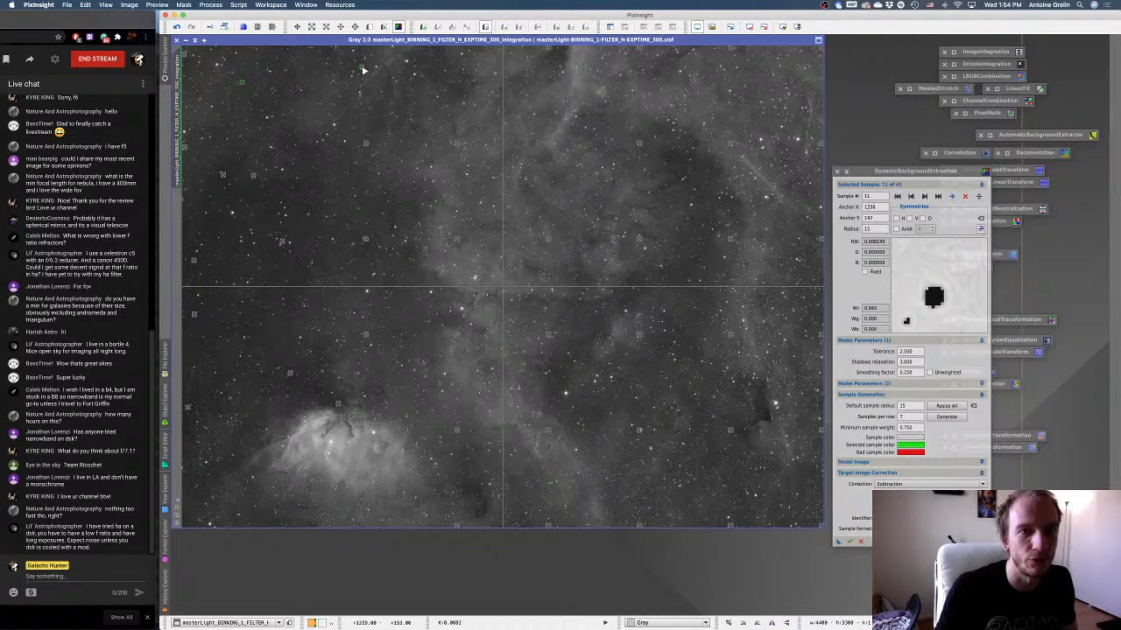
left_click(332, 54)
left_click_drag(332, 51, 331, 51)
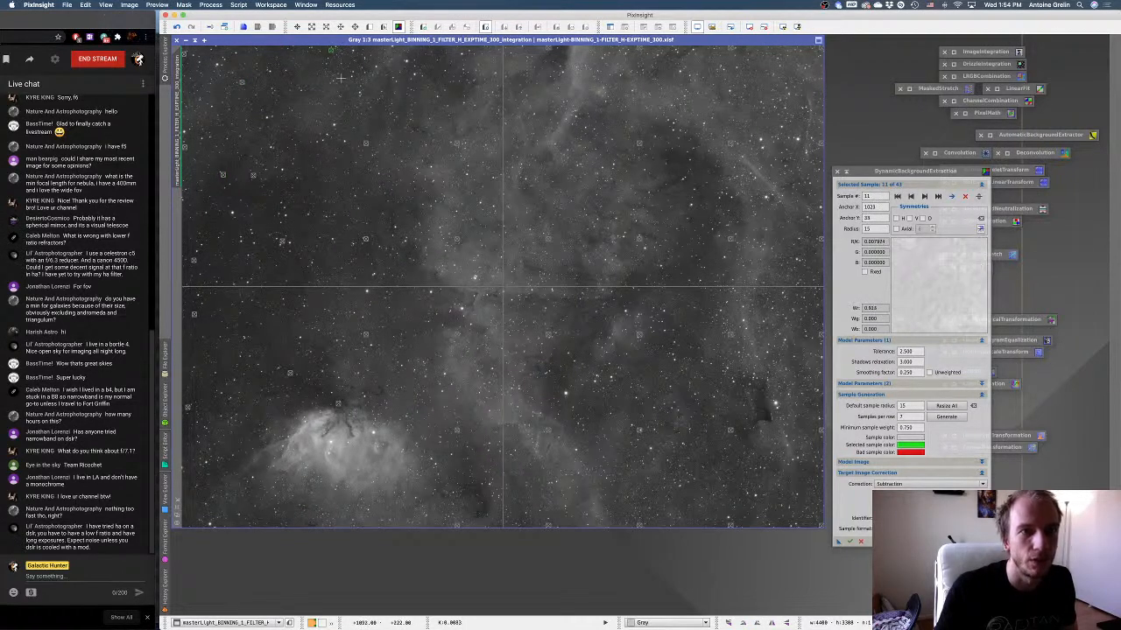
Shift the sample in the image's upper-left area down into dark sky and another into the dark lane right of the Tulip Nebula.
left_click(368, 144)
mouse_move(394, 139)
left_mouse_down()
mouse_move(374, 93)
mouse_move(326, 143)
mouse_move(390, 210)
mouse_move(394, 231)
mouse_move(366, 240)
mouse_move(391, 254)
mouse_move(366, 241)
left_mouse_up()
left_click_drag(366, 335, 484, 506)
Delete sample 19 at the image's bottom edge and the samples that follow it over the bright nebulosity until 30 remain.
left_click(458, 526)
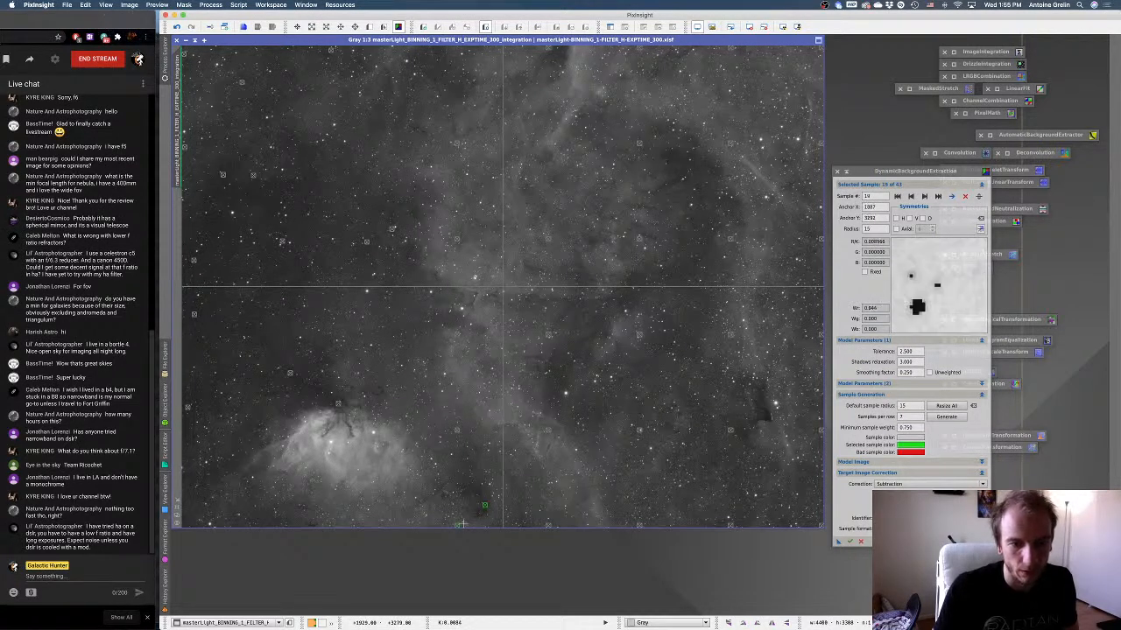
left_click(965, 198)
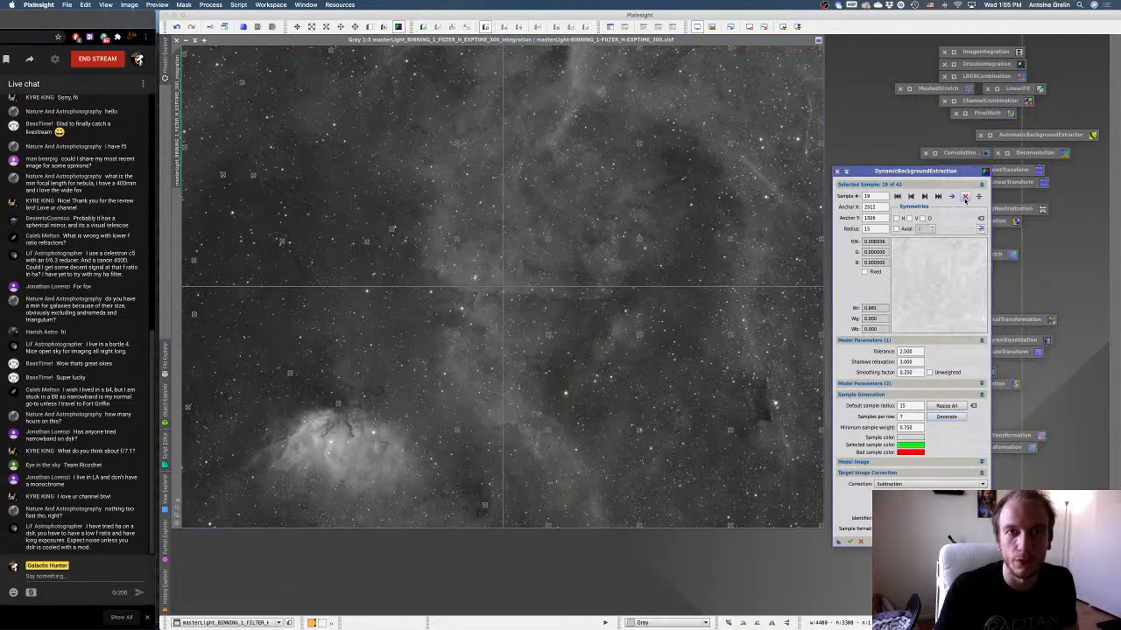
left_click(965, 198)
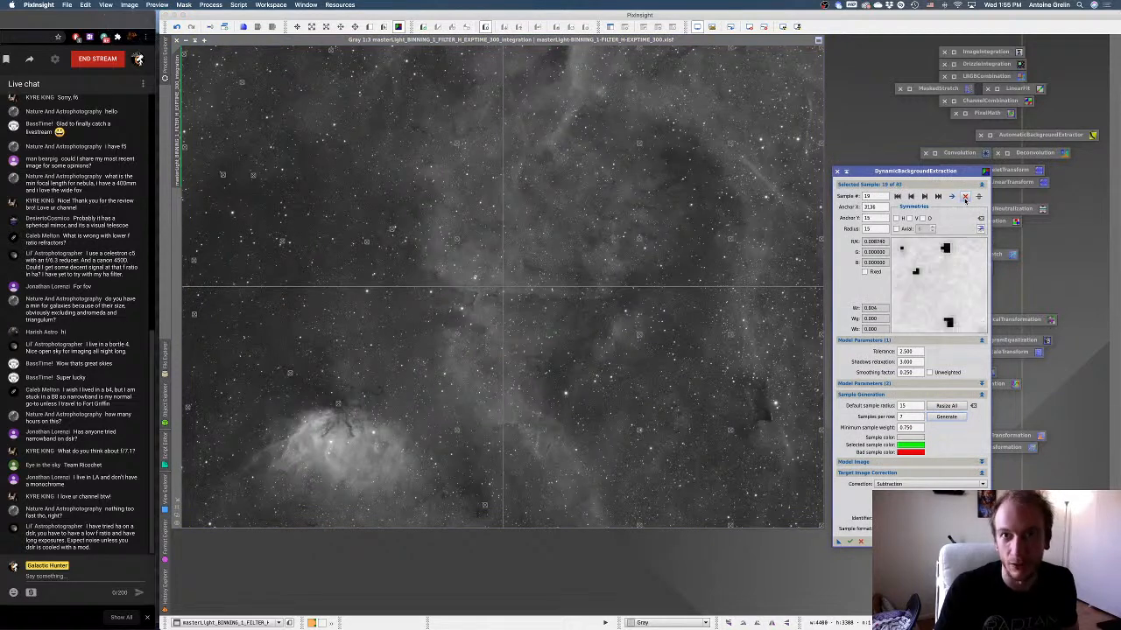
left_click(965, 198)
left_click(965, 197)
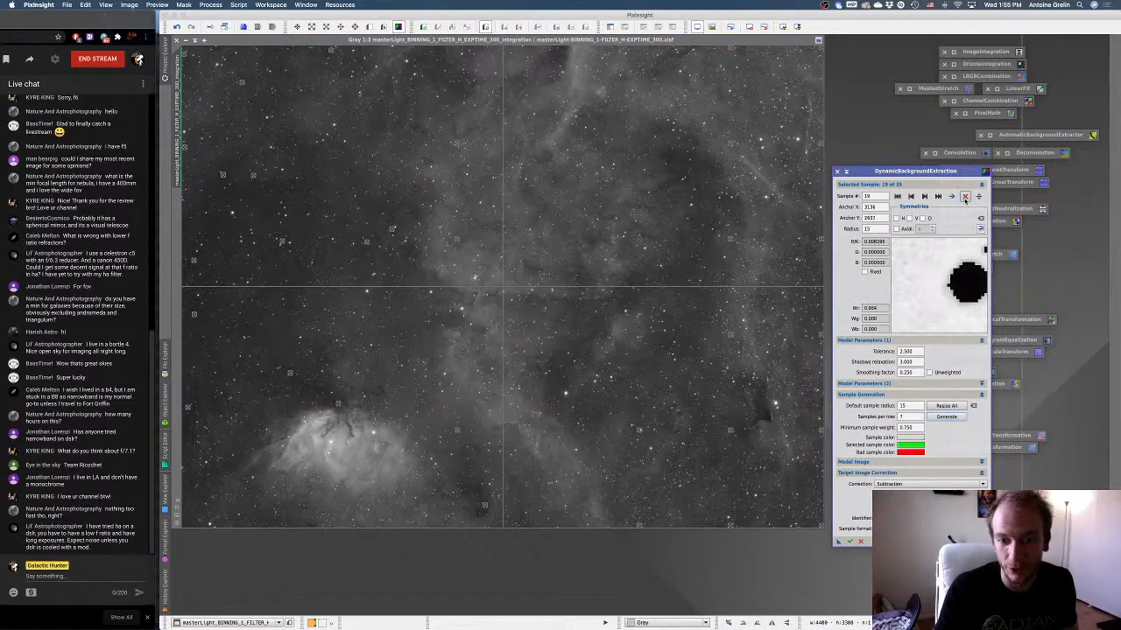
left_click(965, 198)
left_click(964, 198)
left_click(965, 198)
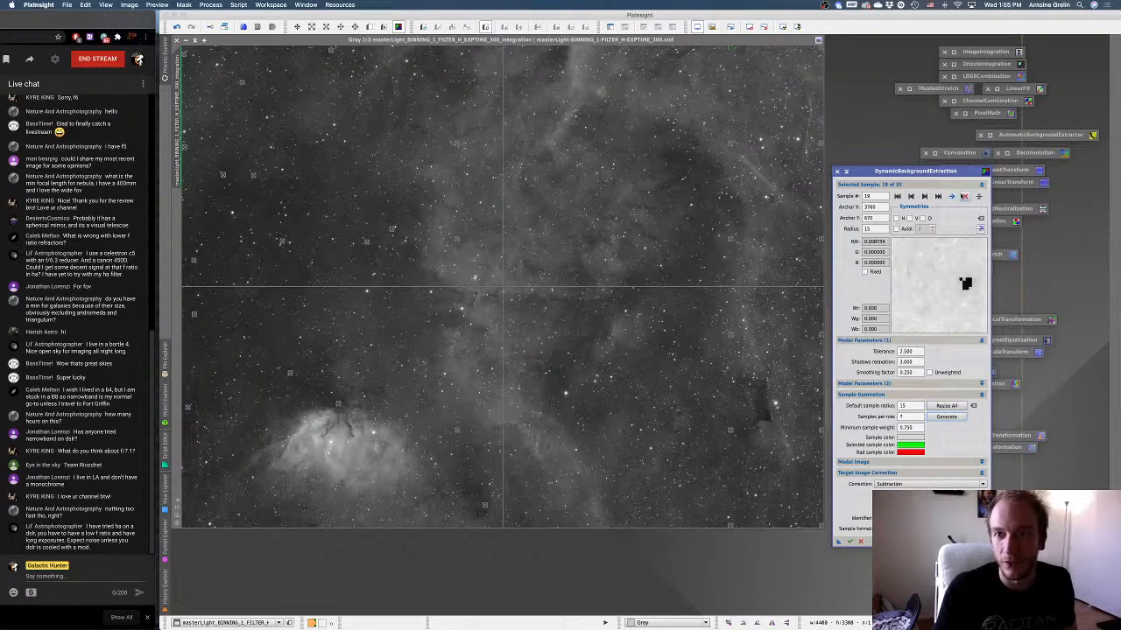
Move sample 19 to the image's top edge, and place a new sample plus samples 20 and 21 along the dark cavity in the right half.
left_click_drag(730, 142, 690, 51)
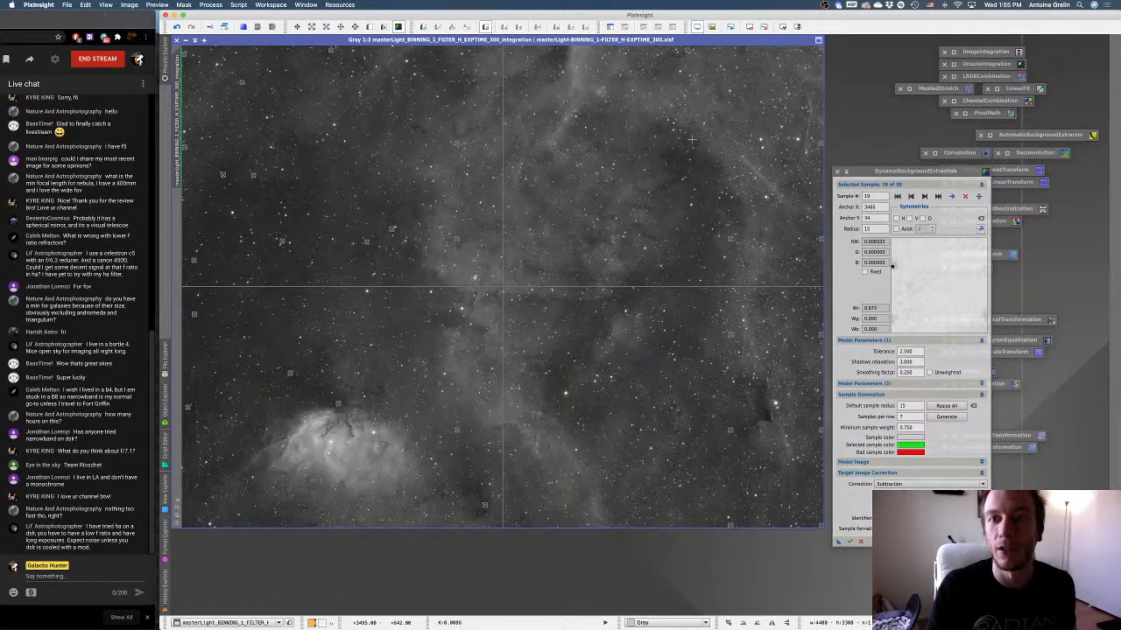
left_click(670, 160)
left_click_drag(667, 160, 670, 158)
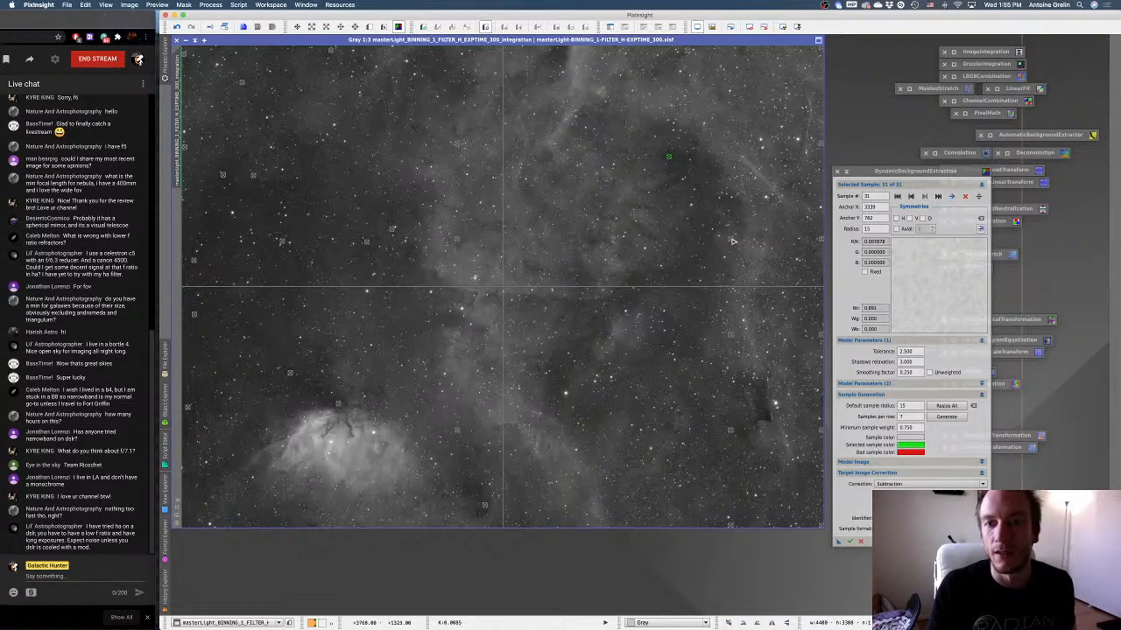
left_click(699, 218)
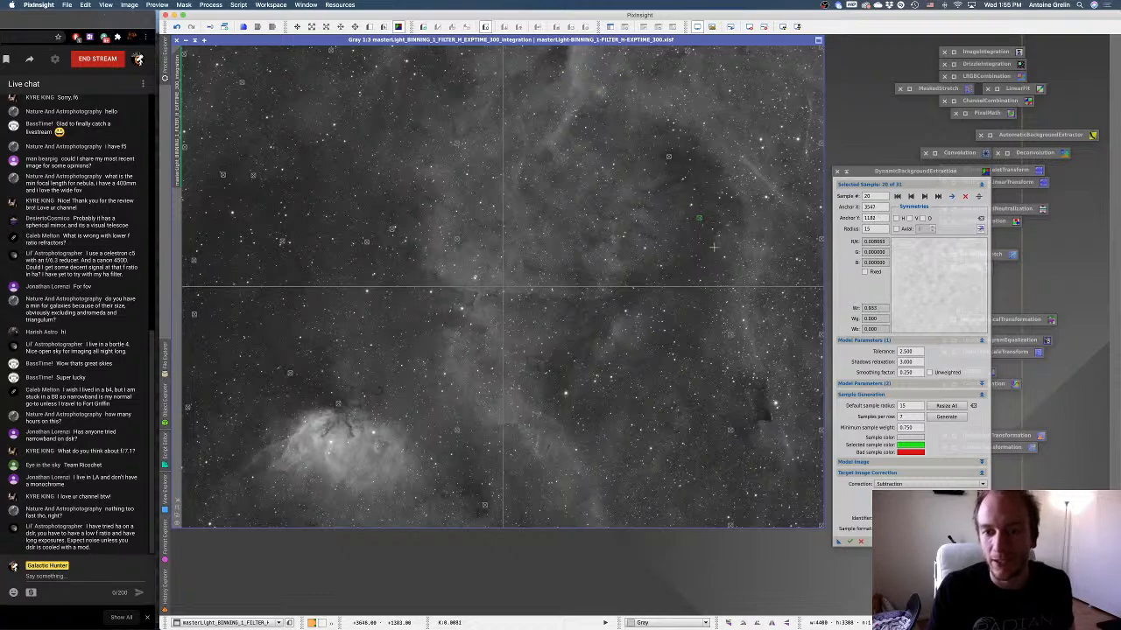
left_click(650, 291)
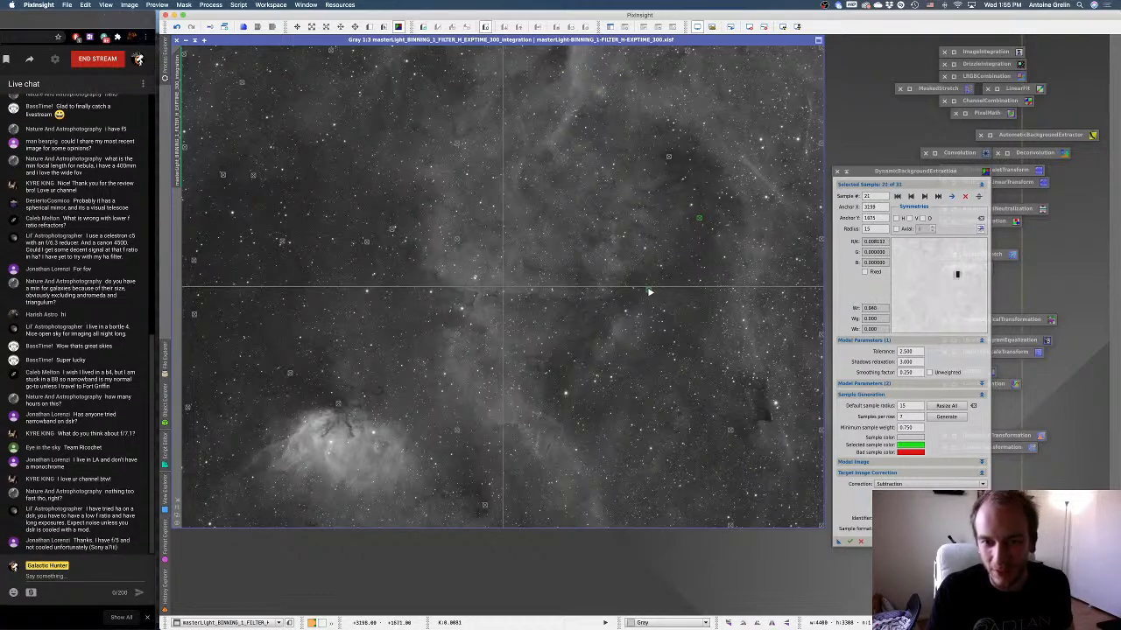
left_click_drag(650, 291, 675, 275)
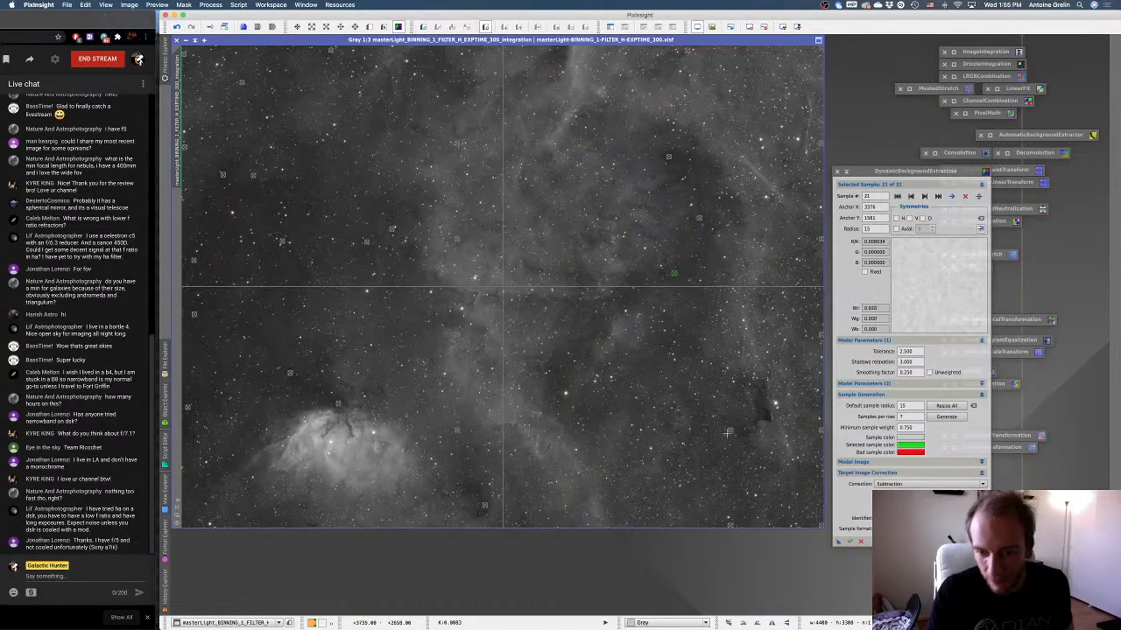
Move samples 22 and 17 into the small dark cloud near the image's right edge, and sample 16 into dark sky left of the central nebulosity.
left_click(766, 418)
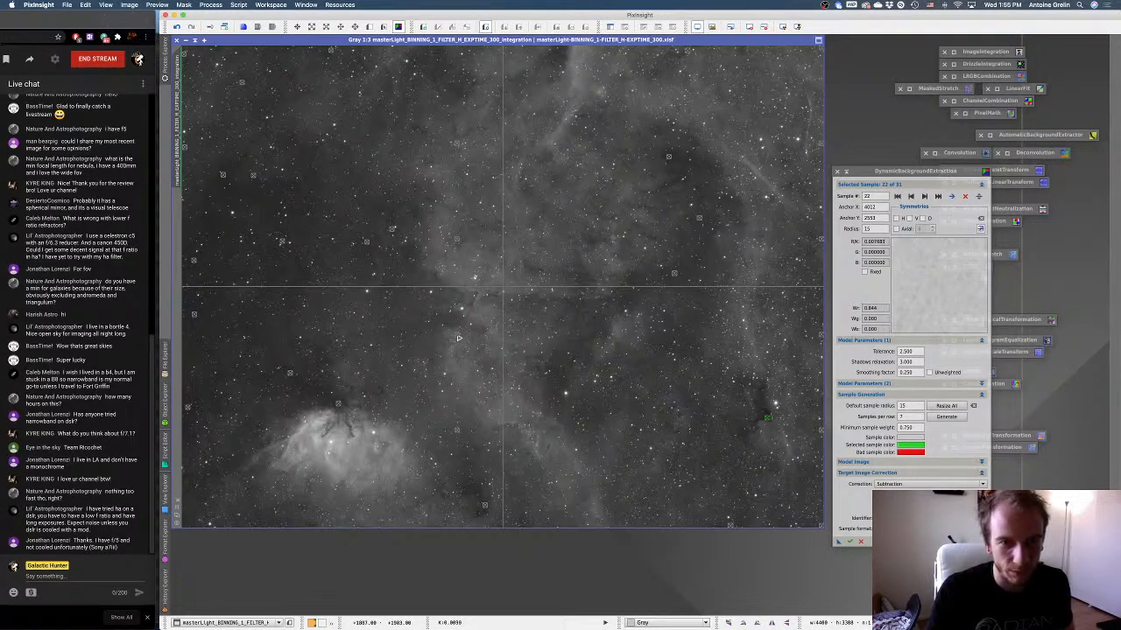
left_click(752, 432)
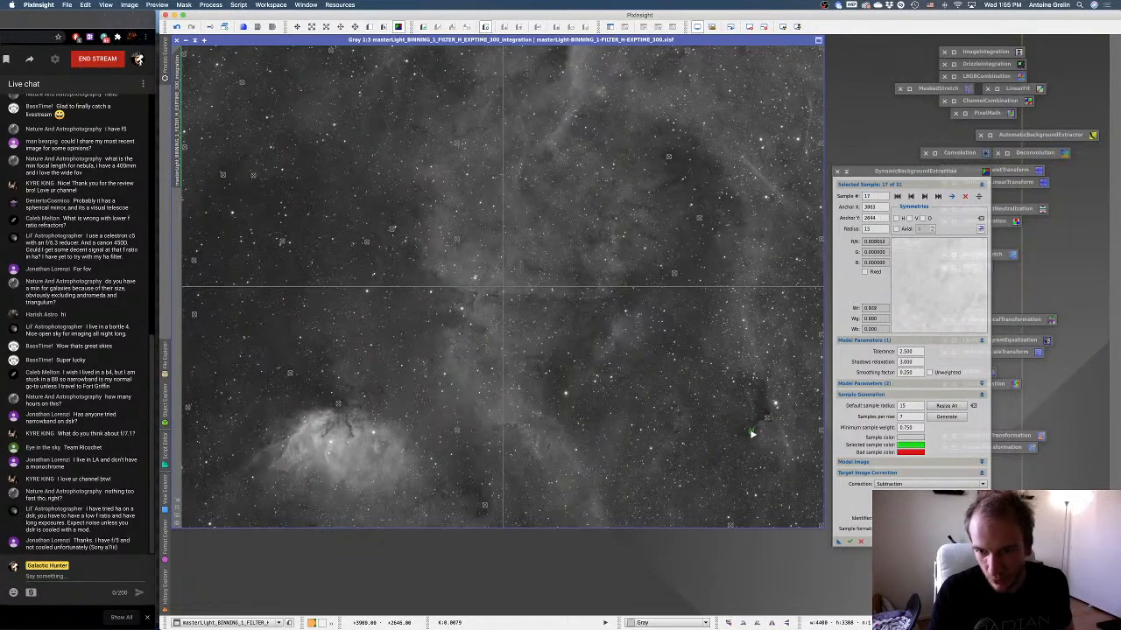
left_click_drag(751, 432, 760, 418)
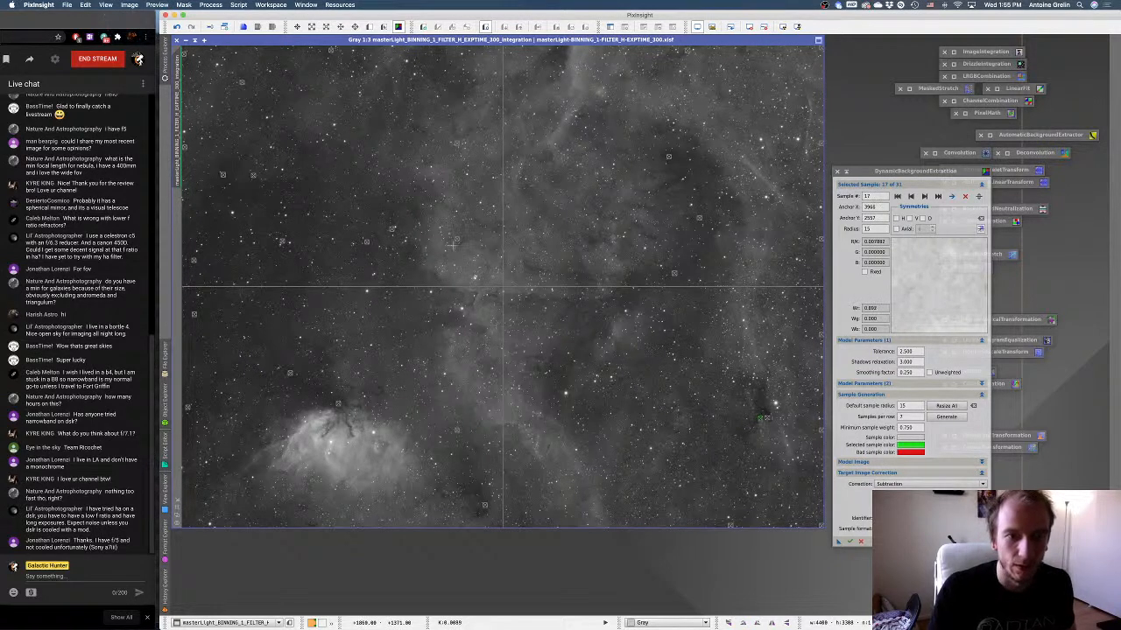
left_click(412, 259)
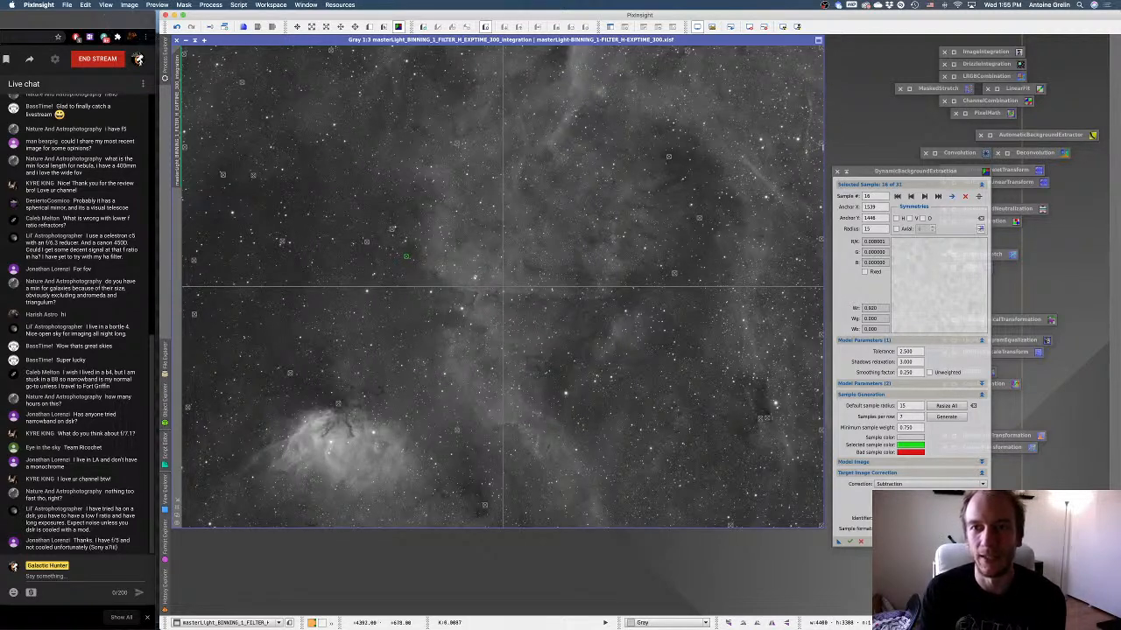
Move samples 25 and 28 into dark patches near the image's top edge and sample 24 into dark sky above the Tulip Nebula.
left_click(555, 55)
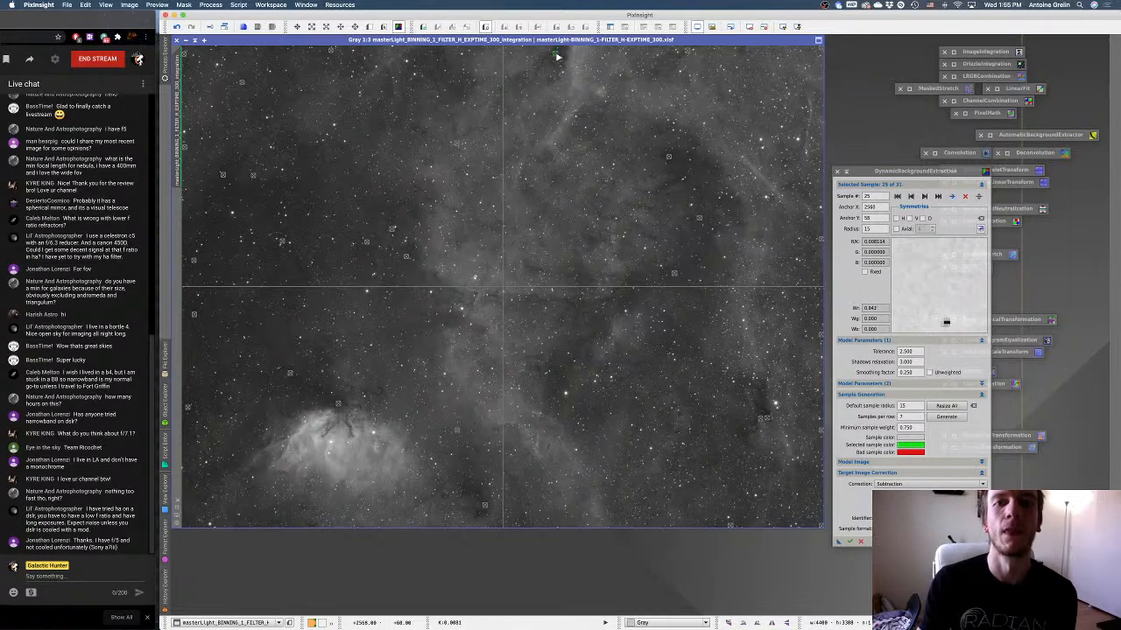
left_click_drag(557, 56, 562, 53)
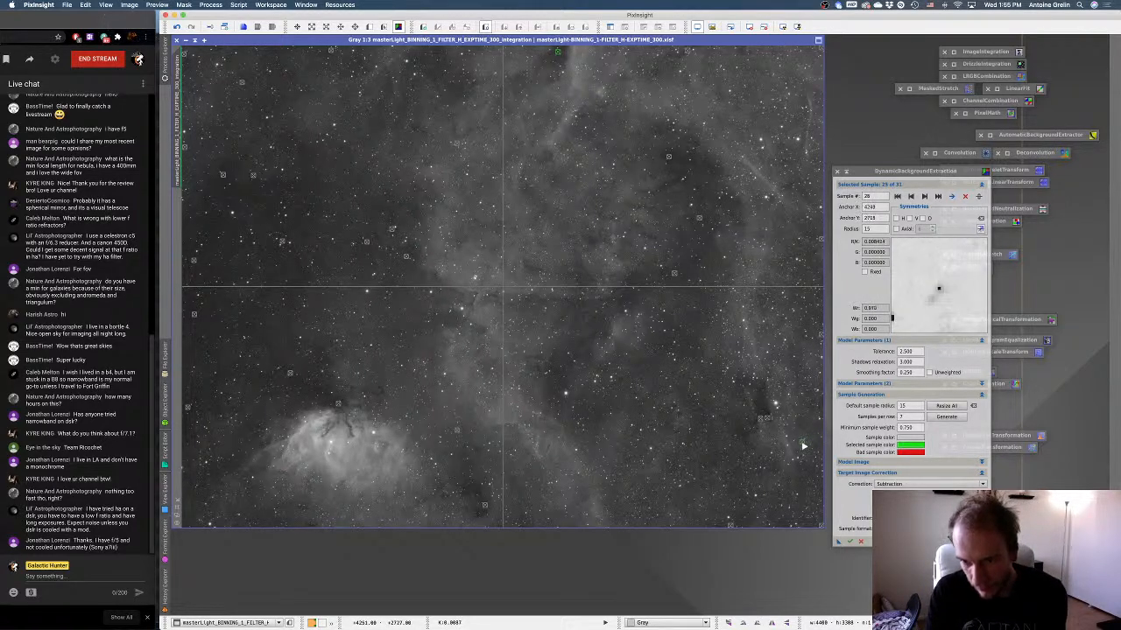
left_click(426, 62)
left_click_drag(426, 61, 464, 90)
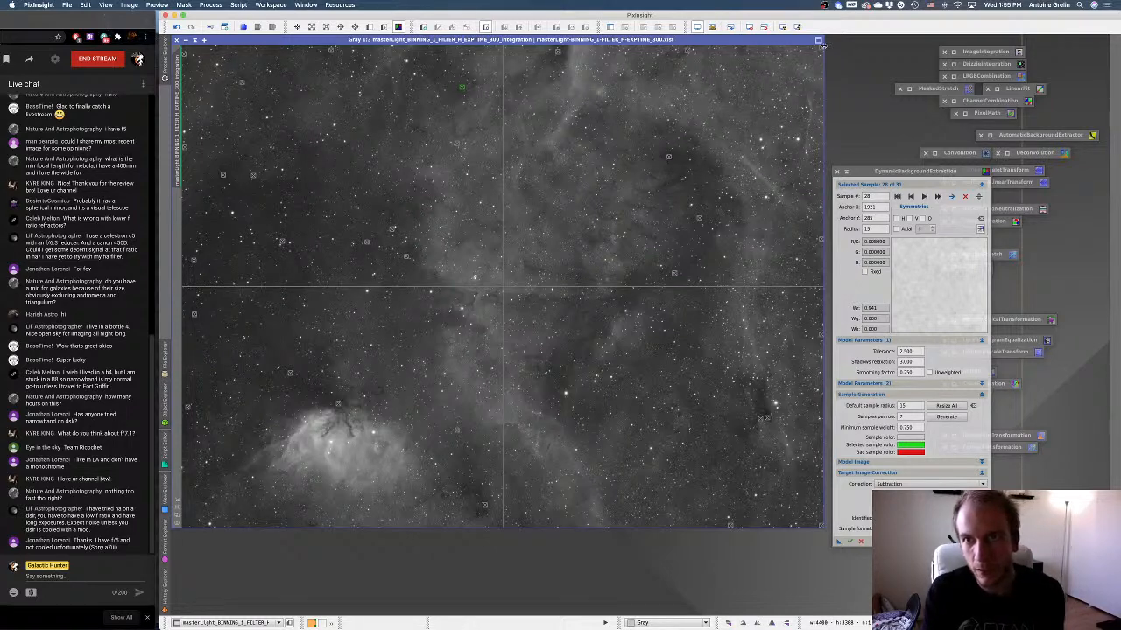
left_click(765, 183)
left_click_drag(765, 183, 317, 387)
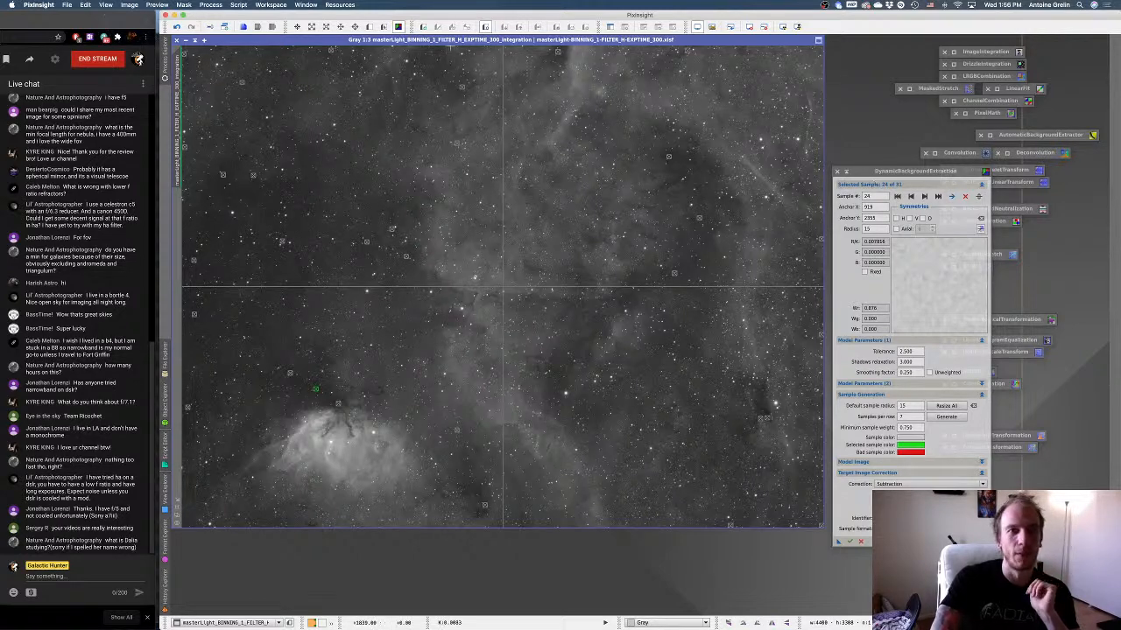
Apply the DynamicBackgroundExtraction to a duplicate of the H master and auto-stretch the result.
left_click(225, 27)
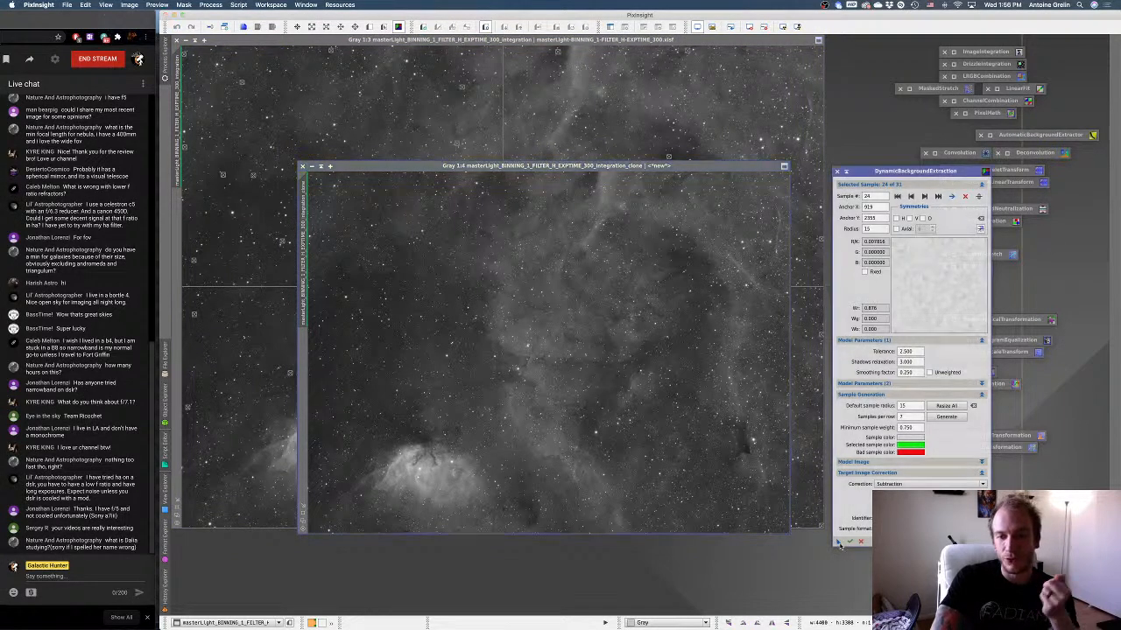
left_click_drag(602, 291, 604, 293)
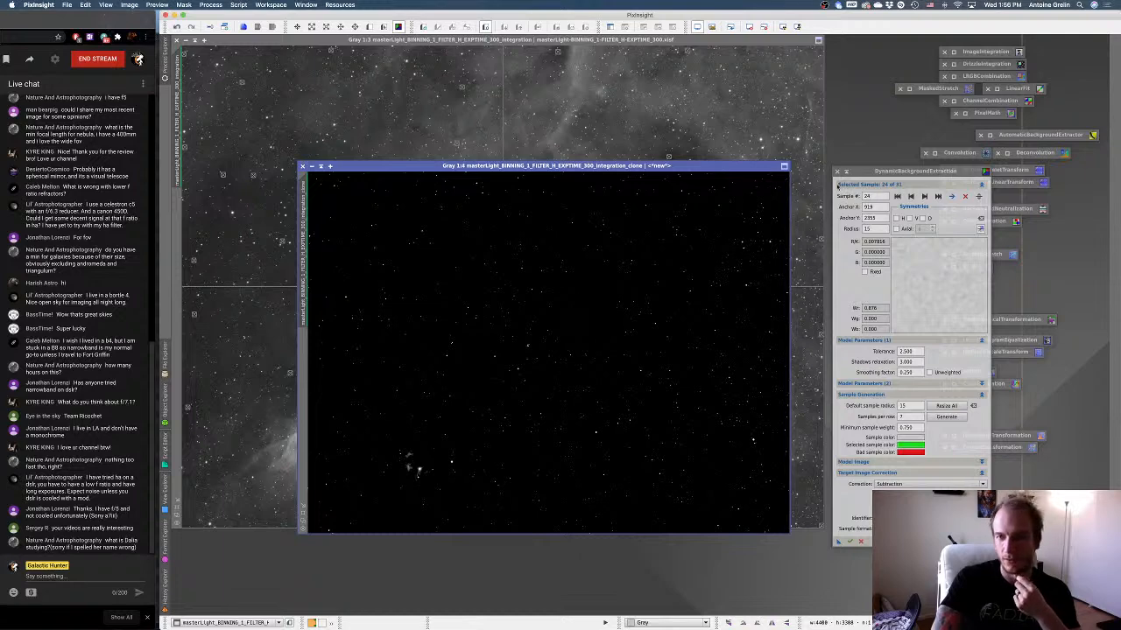
left_click_drag(904, 173, 872, 125)
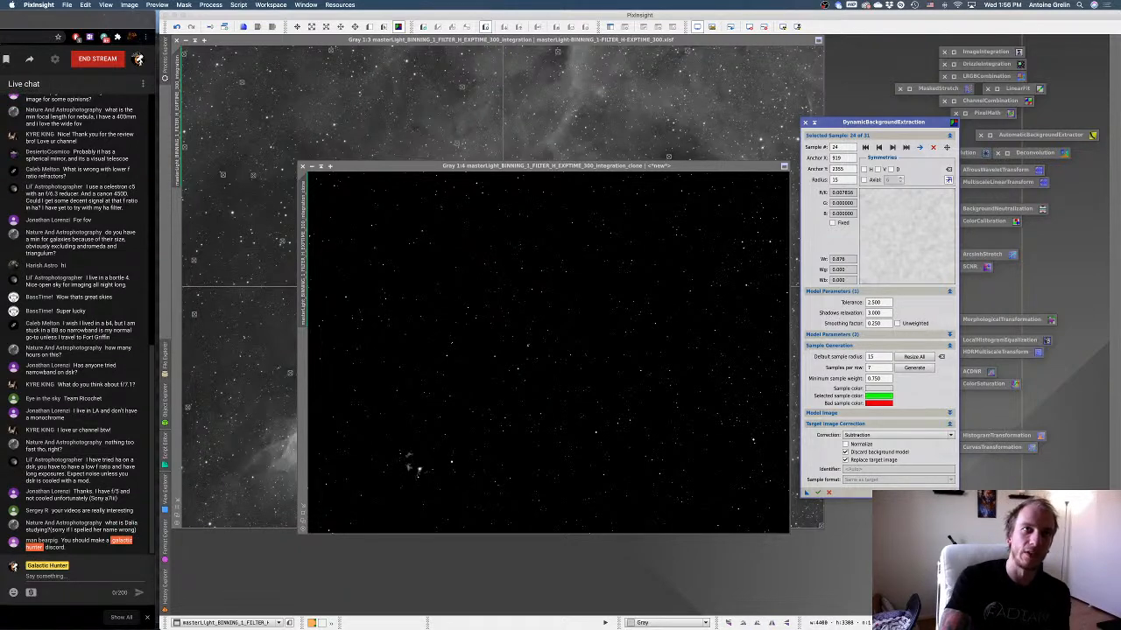
left_click(734, 166)
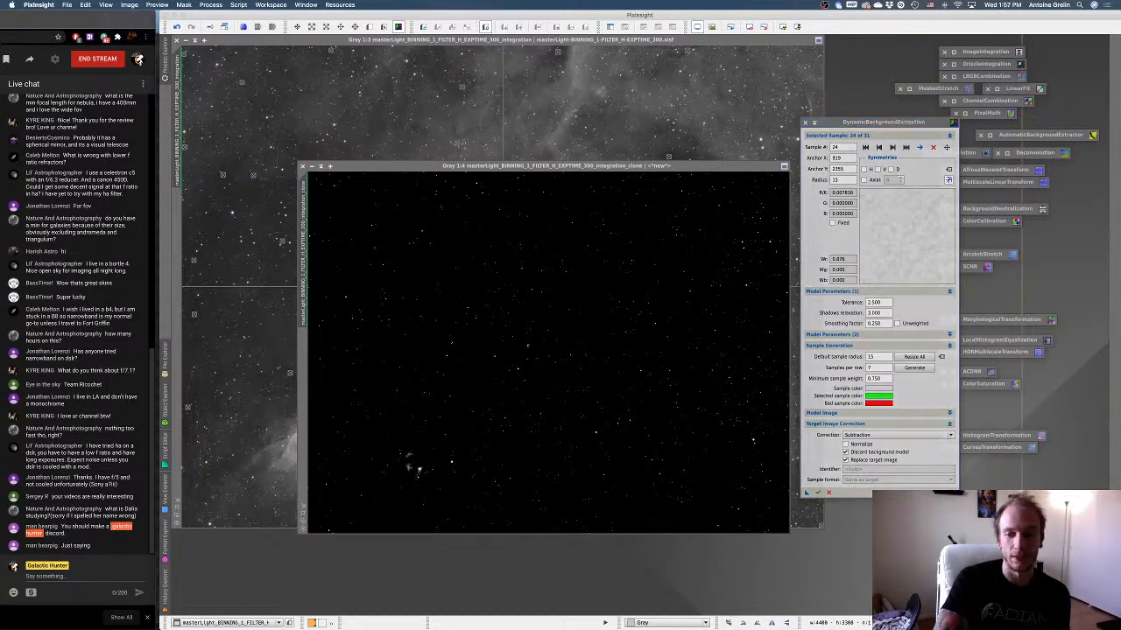
key("super+a")
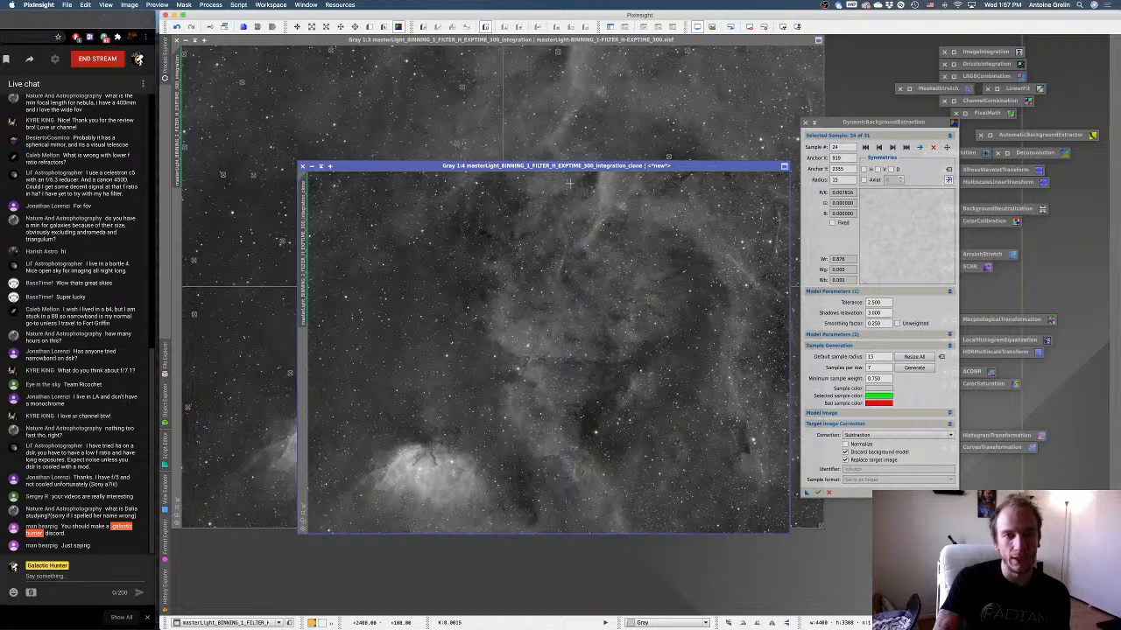
Zoom the corrected clone to 1:3 and place it beside the original's top edge for comparison, with the DynamicBackgroundExtraction window moved clear.
left_click_drag(567, 167, 542, 154)
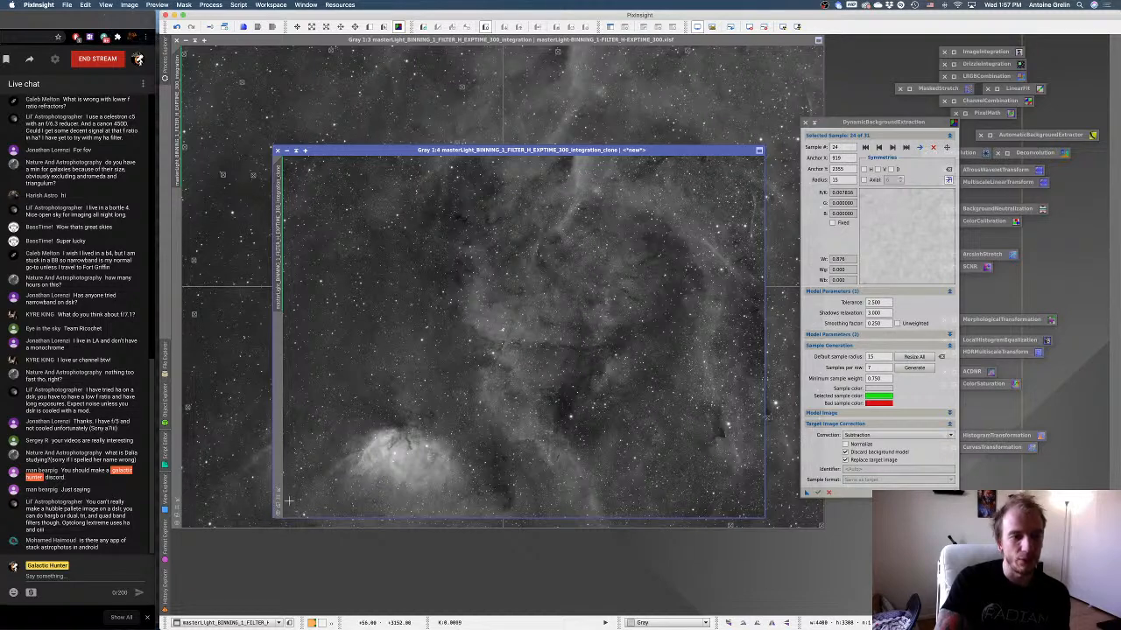
left_click(278, 497)
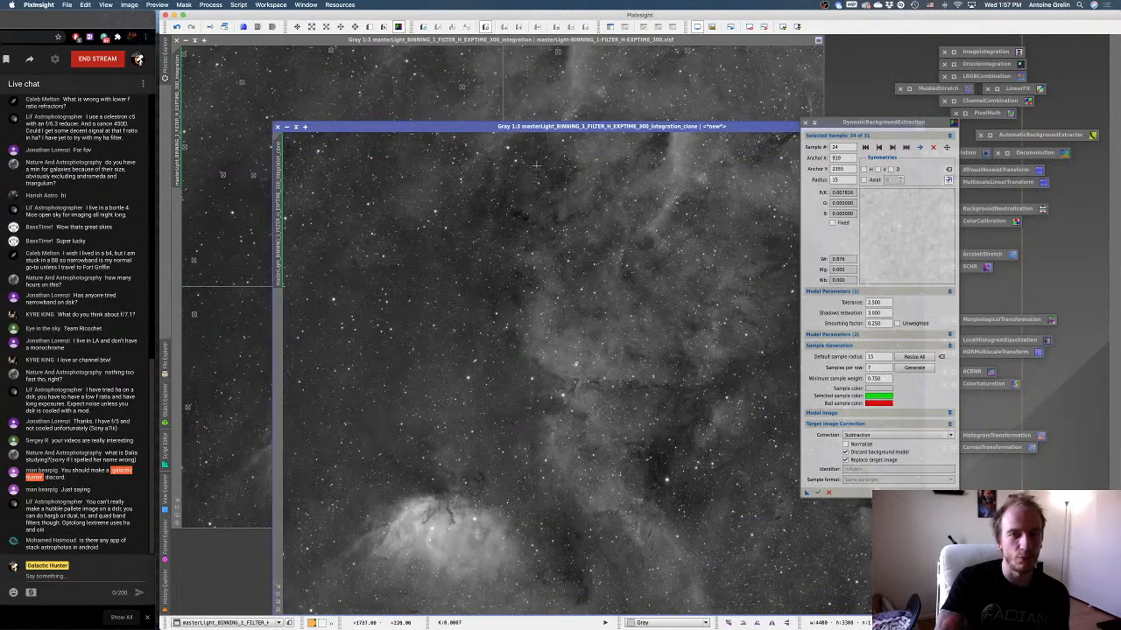
left_click_drag(543, 133, 500, 45)
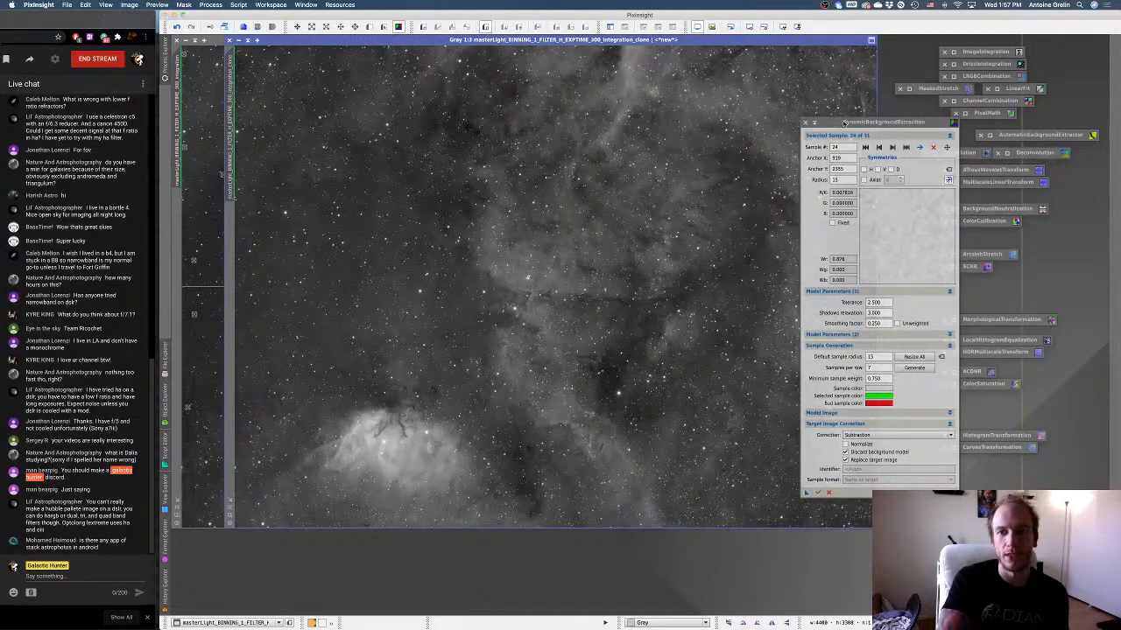
left_click_drag(842, 120, 927, 122)
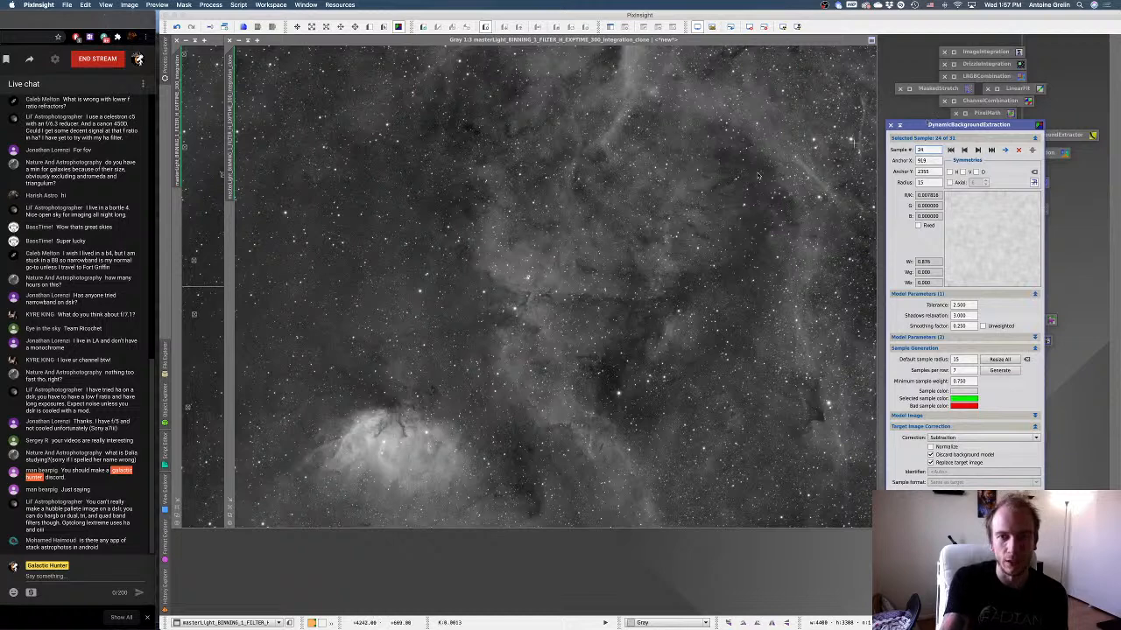
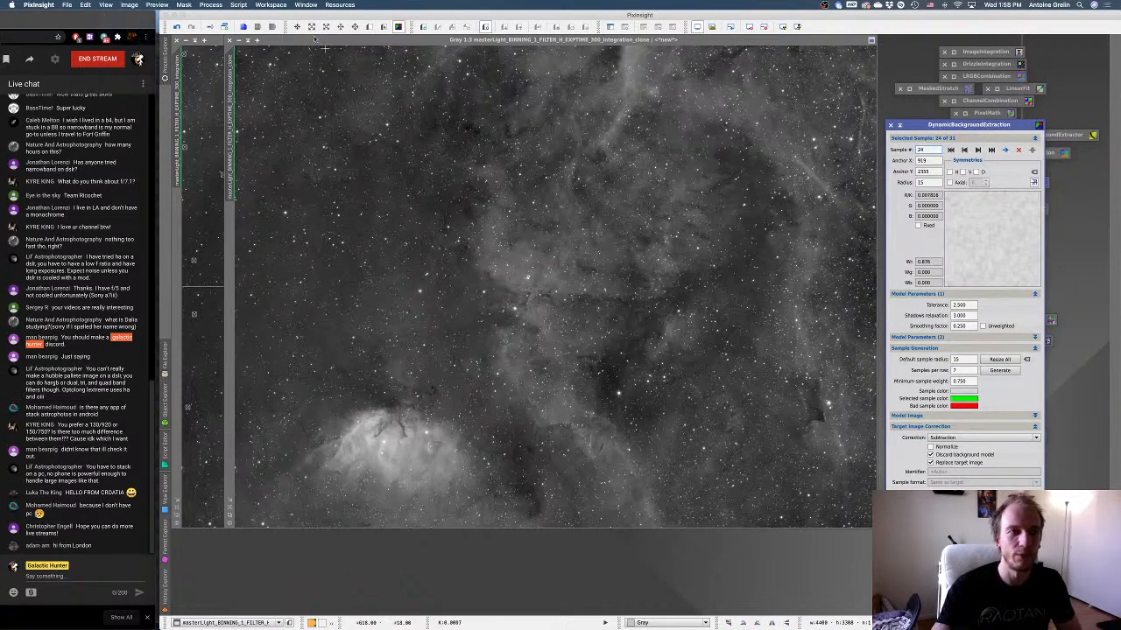
Compare the corrected H clone with the original, set its identifier to HA and minimize it below the original image.
left_click_drag(286, 43, 286, 74)
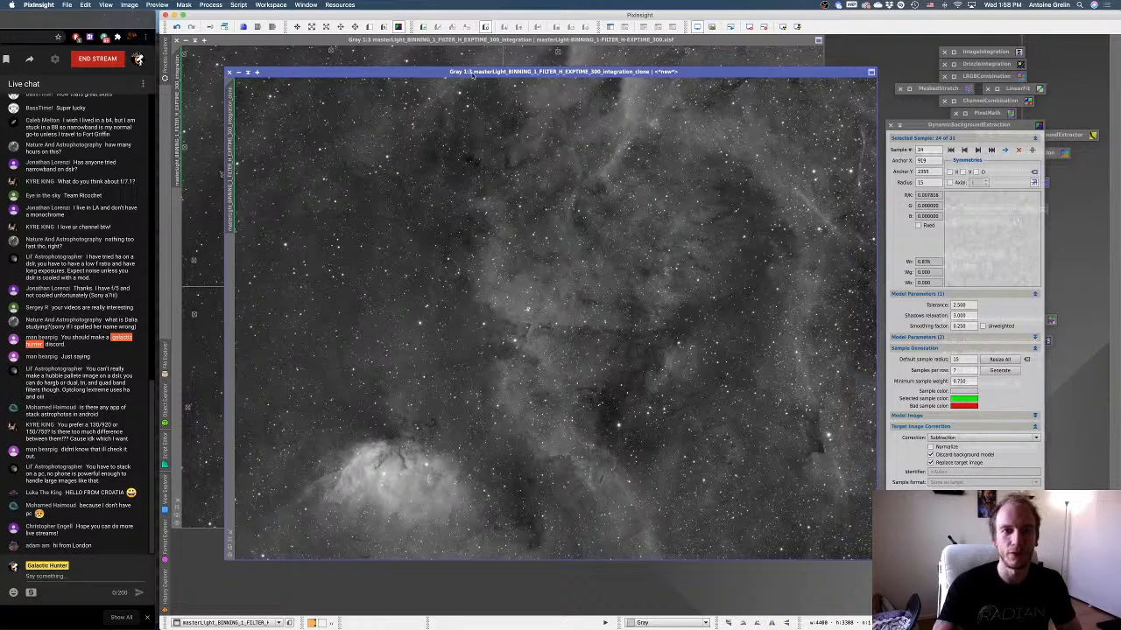
left_click_drag(469, 79, 438, 85)
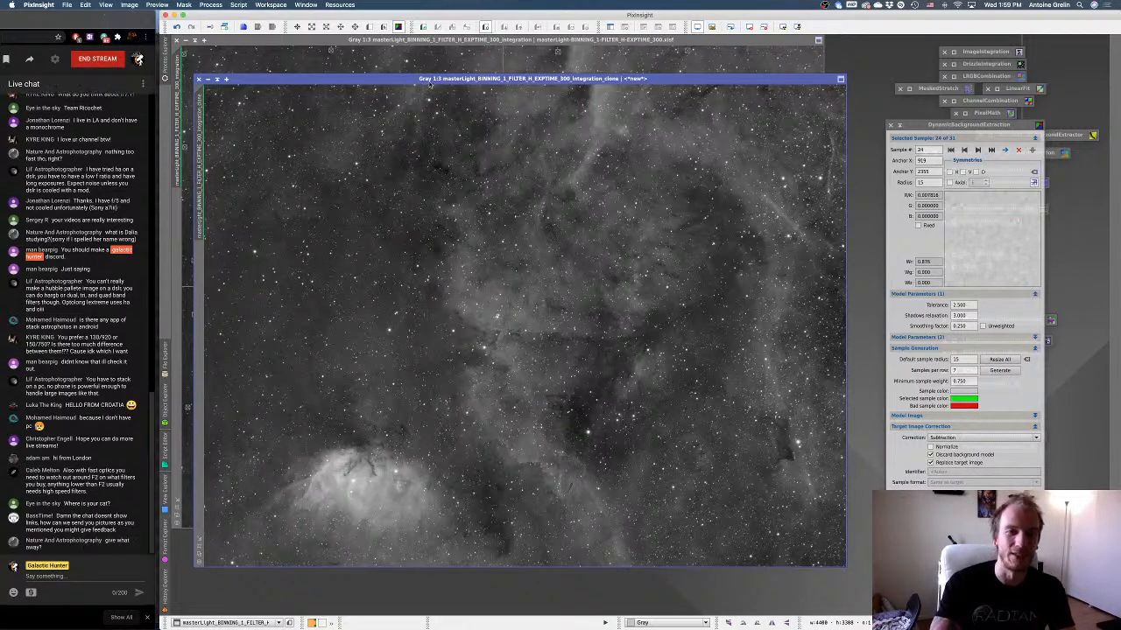
right_click(413, 213)
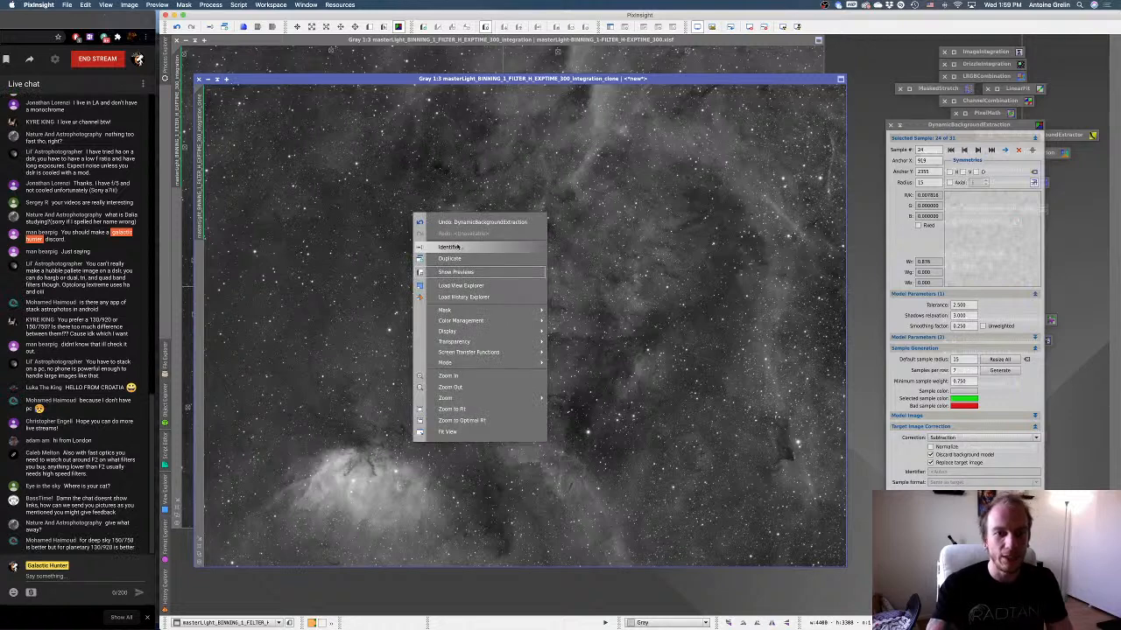
left_click(457, 248)
type("HA")
left_click(675, 328)
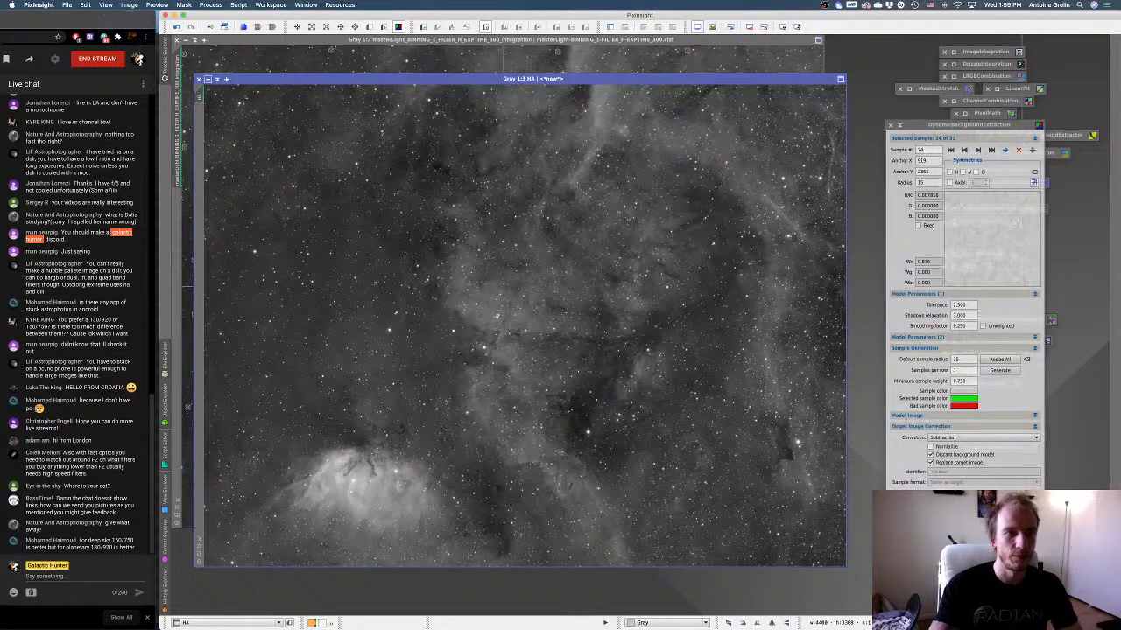
left_click(209, 79)
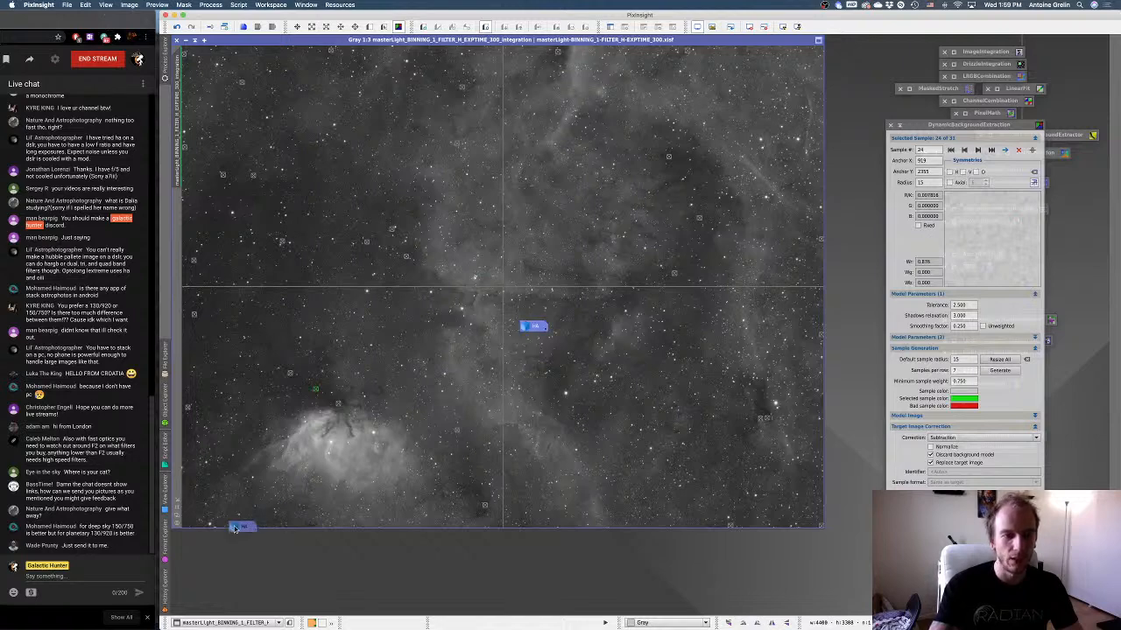
Save the DynamicBackgroundExtraction settings and samples as a workspace process icon, and put away the process window and the H master.
left_click_drag(892, 495, 853, 479)
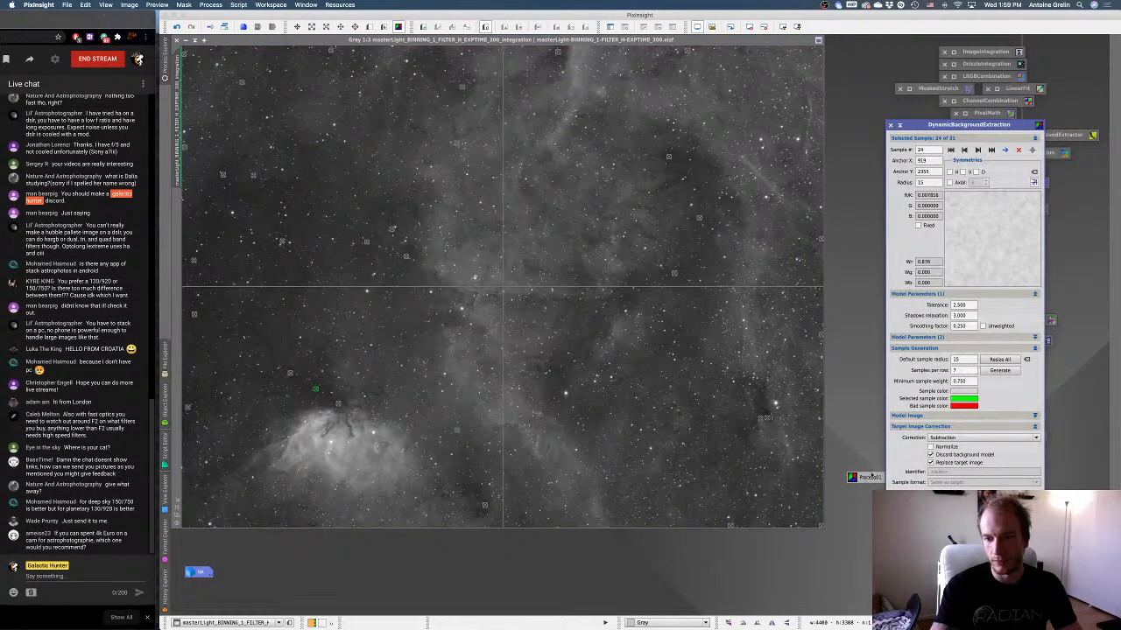
left_click_drag(865, 484, 861, 497)
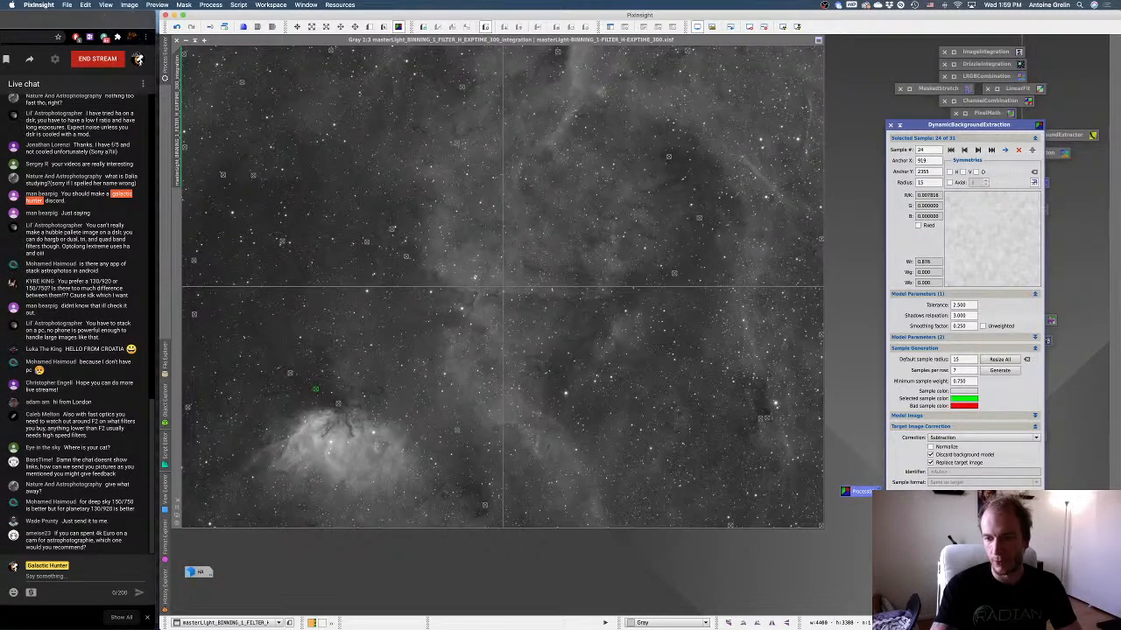
left_click(890, 125)
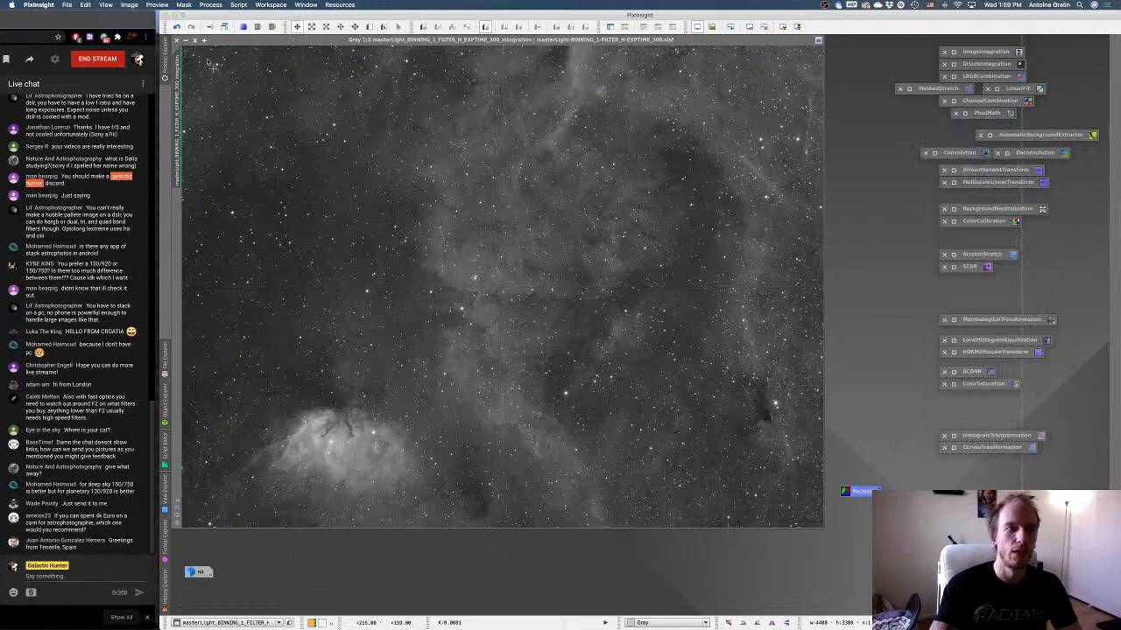
left_click(186, 40)
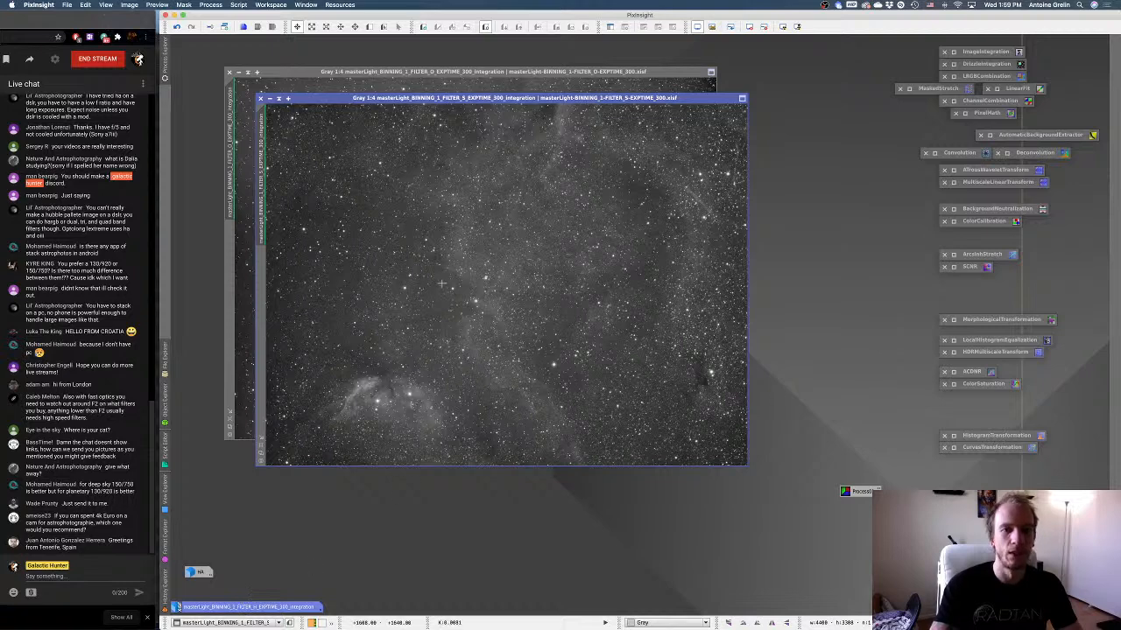
Open a new DynamicBackgroundExtraction and separate the O and S master windows, with the S master in front.
left_click(164, 63)
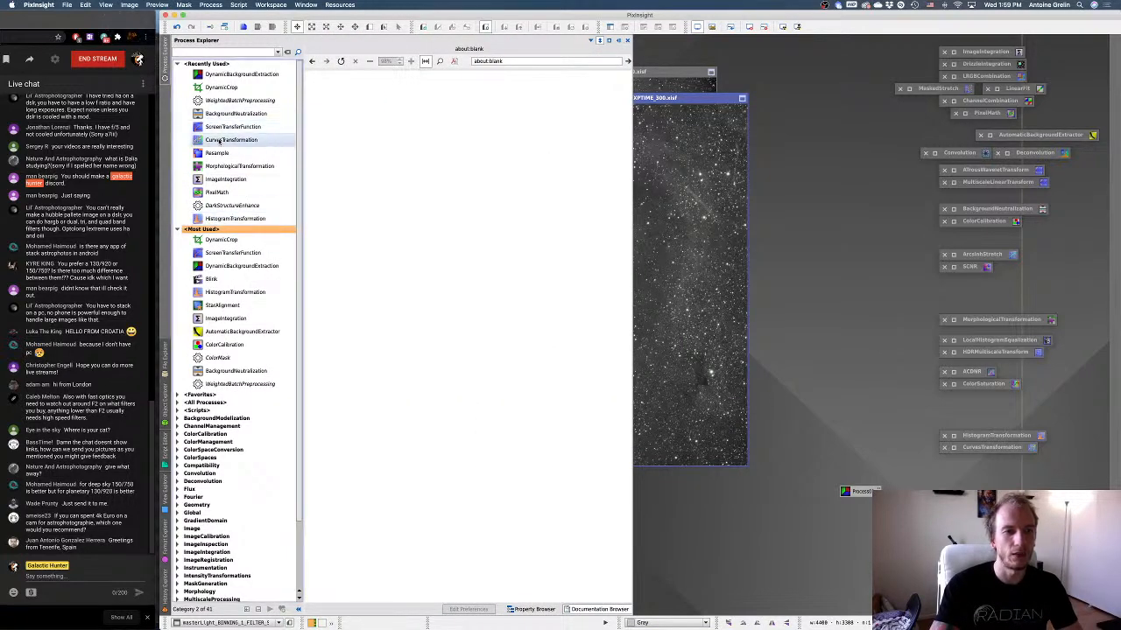
double_click(232, 265)
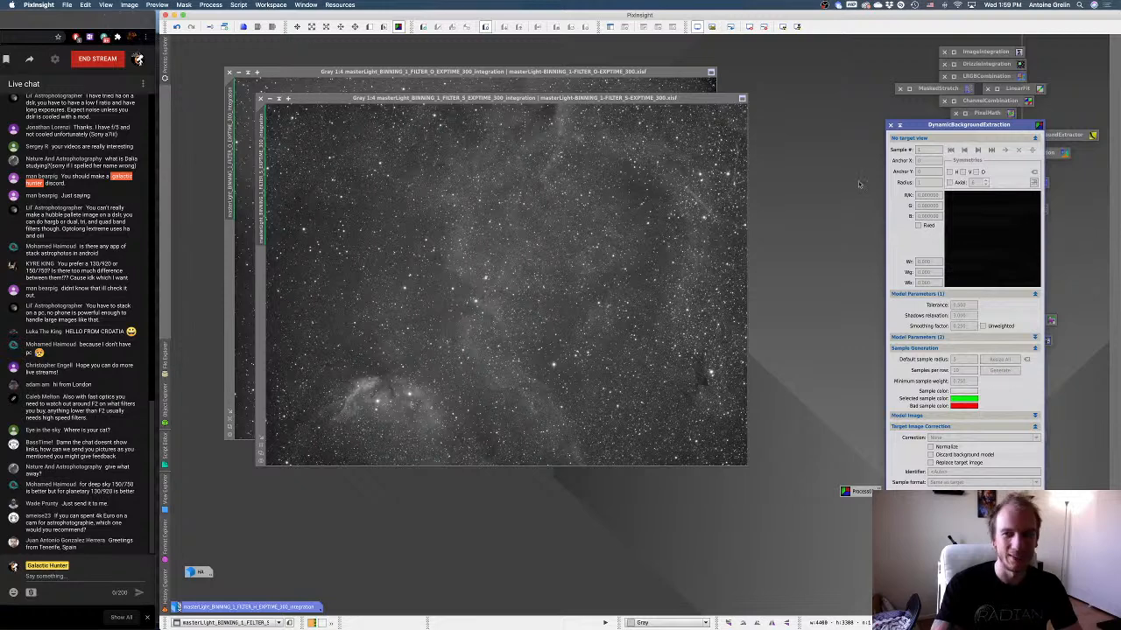
left_click_drag(579, 98, 577, 129)
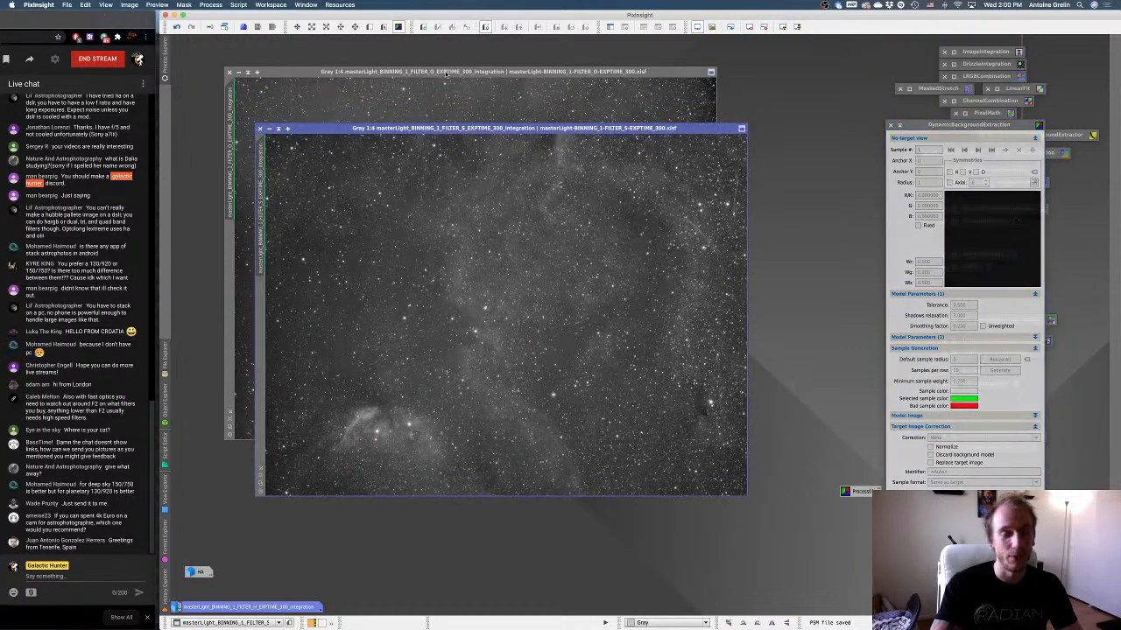
left_click_drag(446, 73, 395, 46)
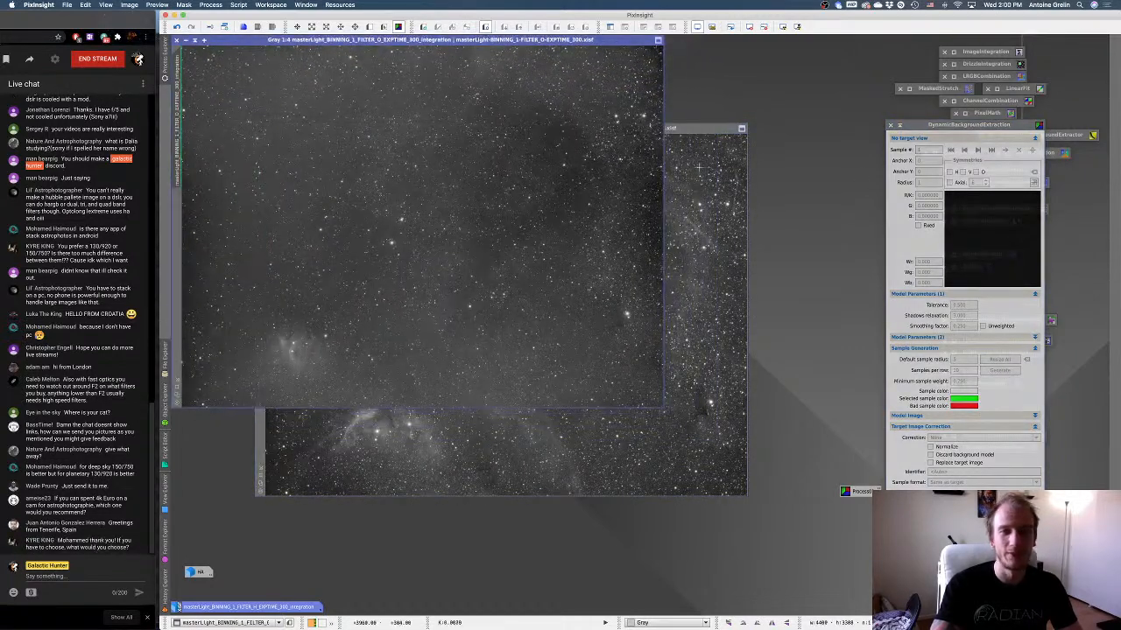
left_click(519, 129)
left_click_drag(518, 129, 511, 99)
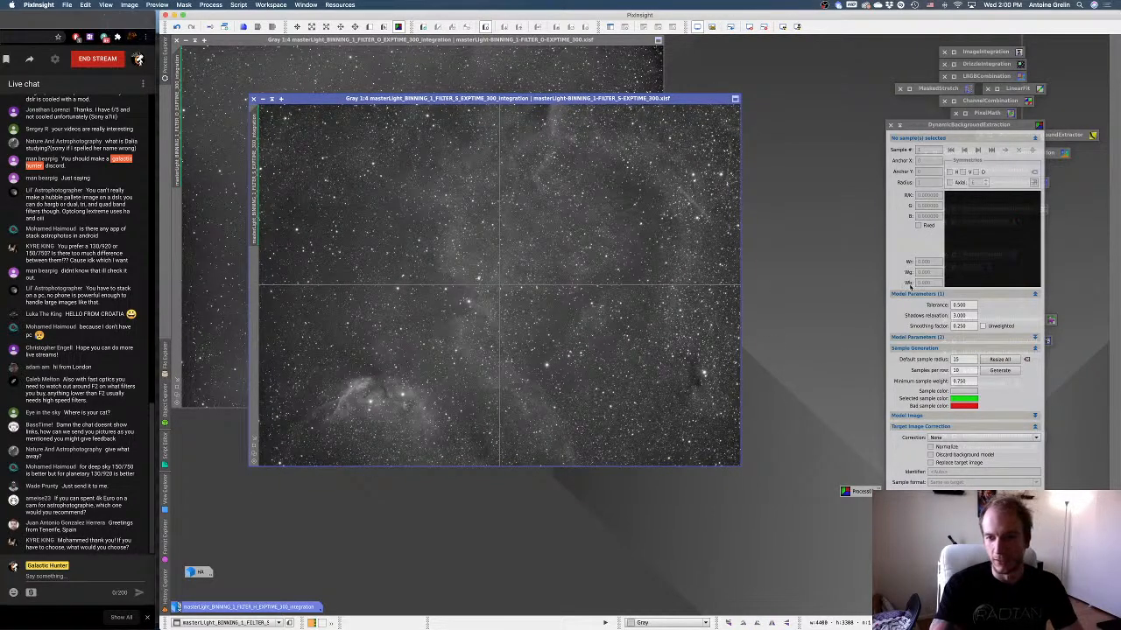
Target the S master with DynamicBackgroundExtraction and load the saved process icon's samples and settings onto it.
left_click_drag(962, 127, 899, 108)
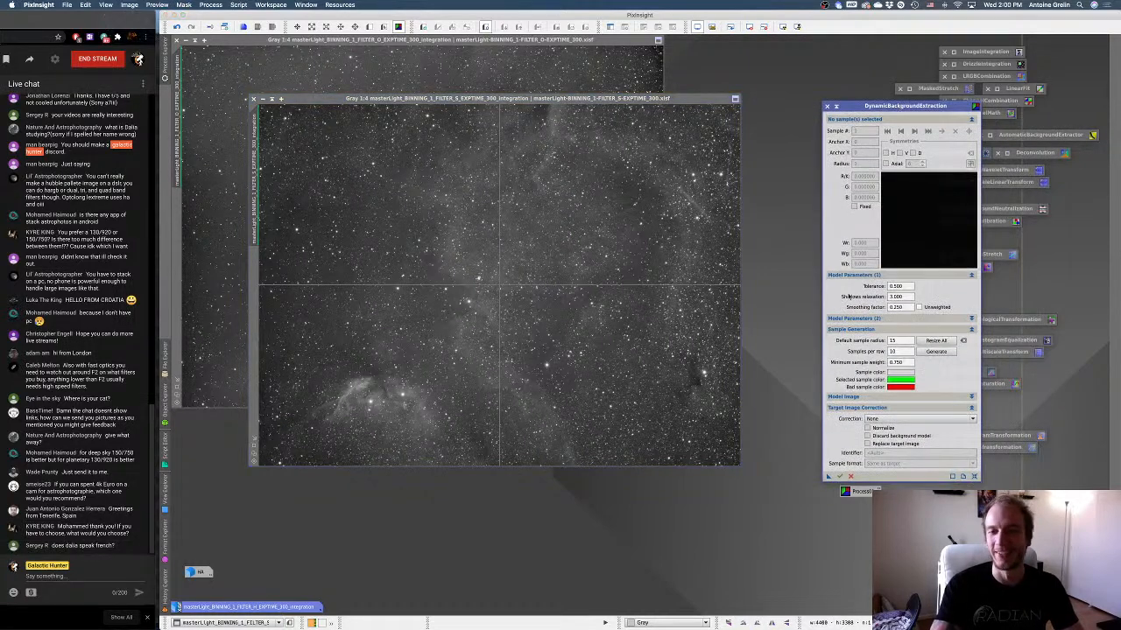
left_click(717, 403)
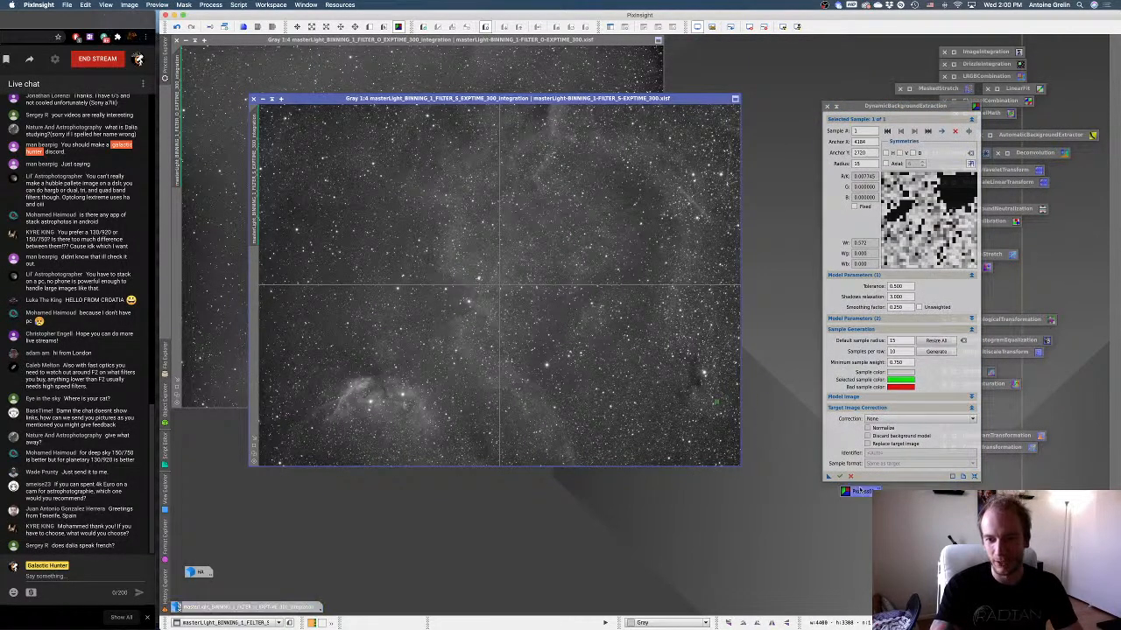
double_click(856, 491)
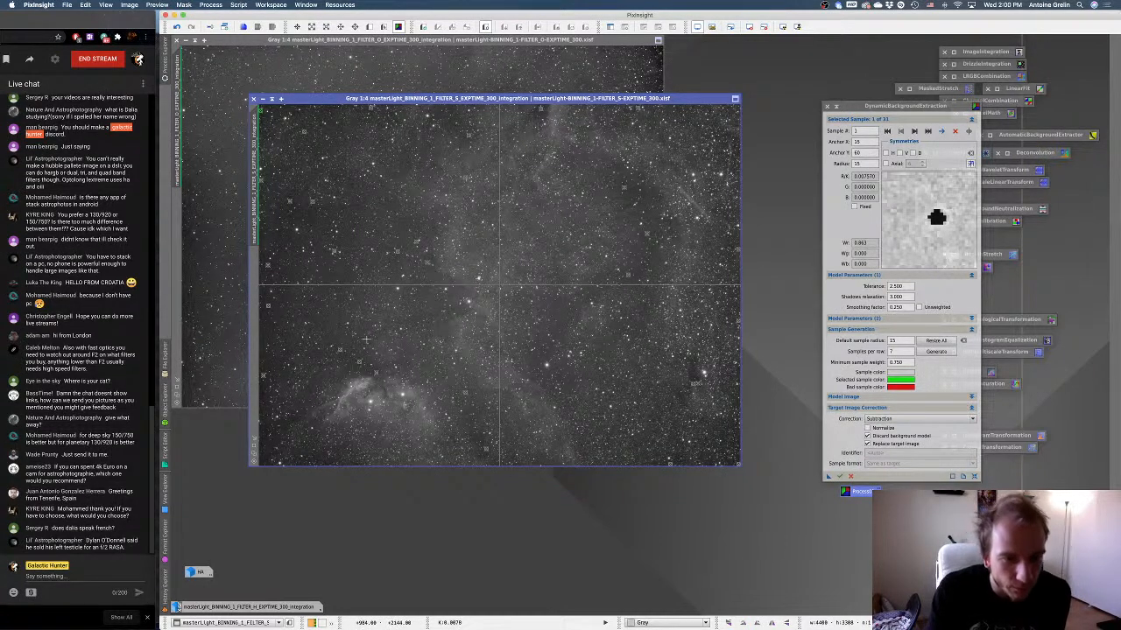
Add eight background samples to the S master: near its lower corners, above the Tulip Nebula, in both right-side dark areas and along its top edge.
left_click(268, 428)
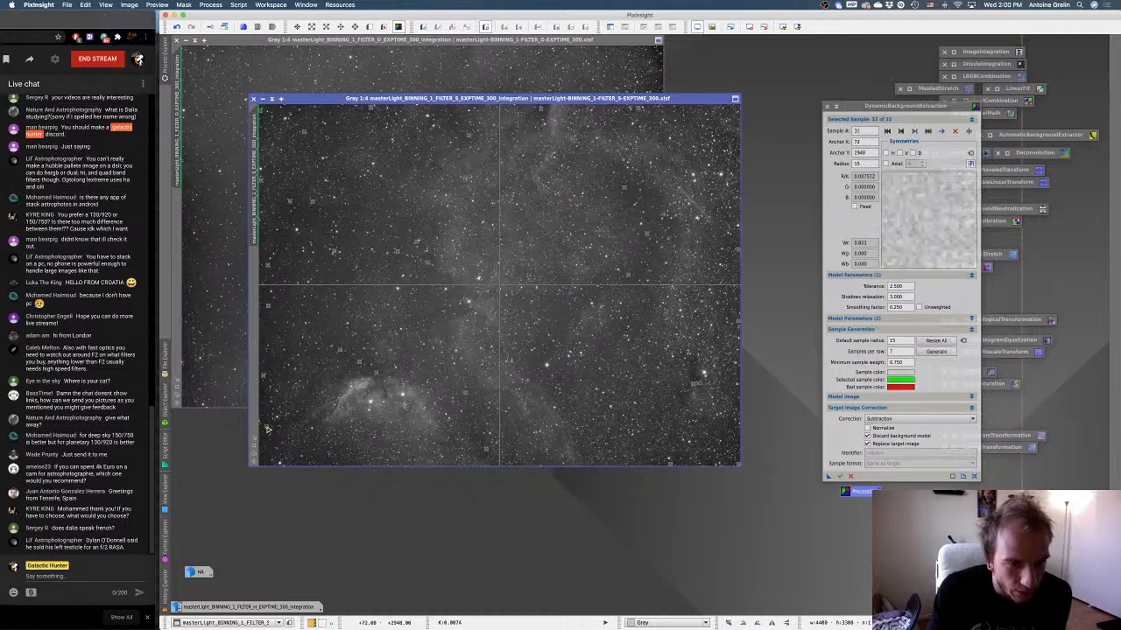
left_click(693, 369)
left_click(728, 462)
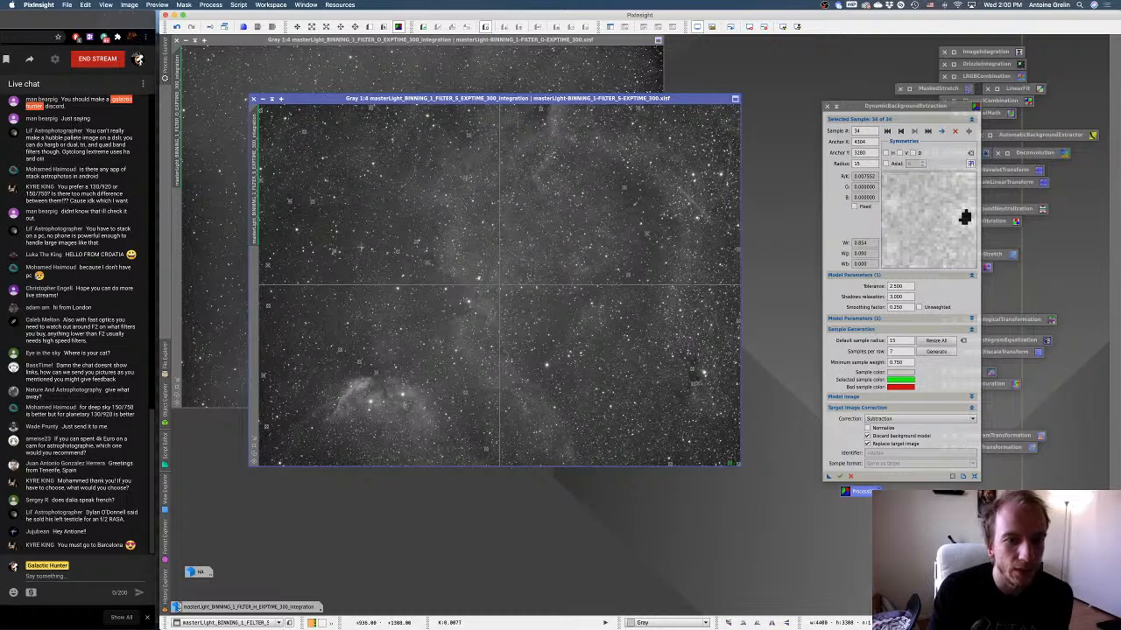
left_click(285, 353)
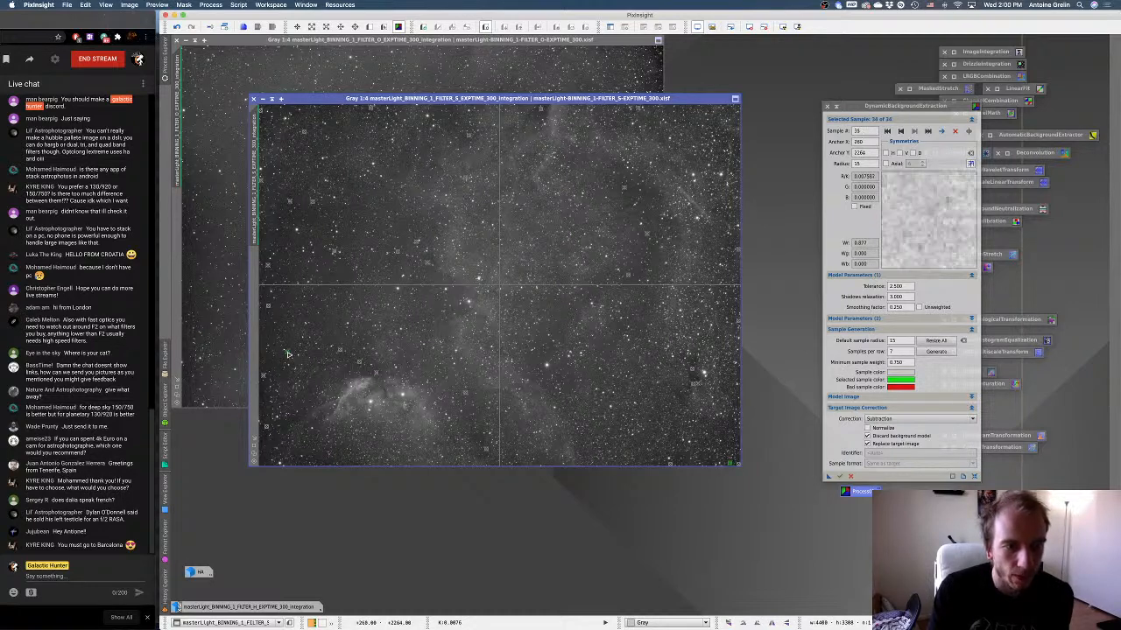
left_click(633, 189)
left_click(653, 194)
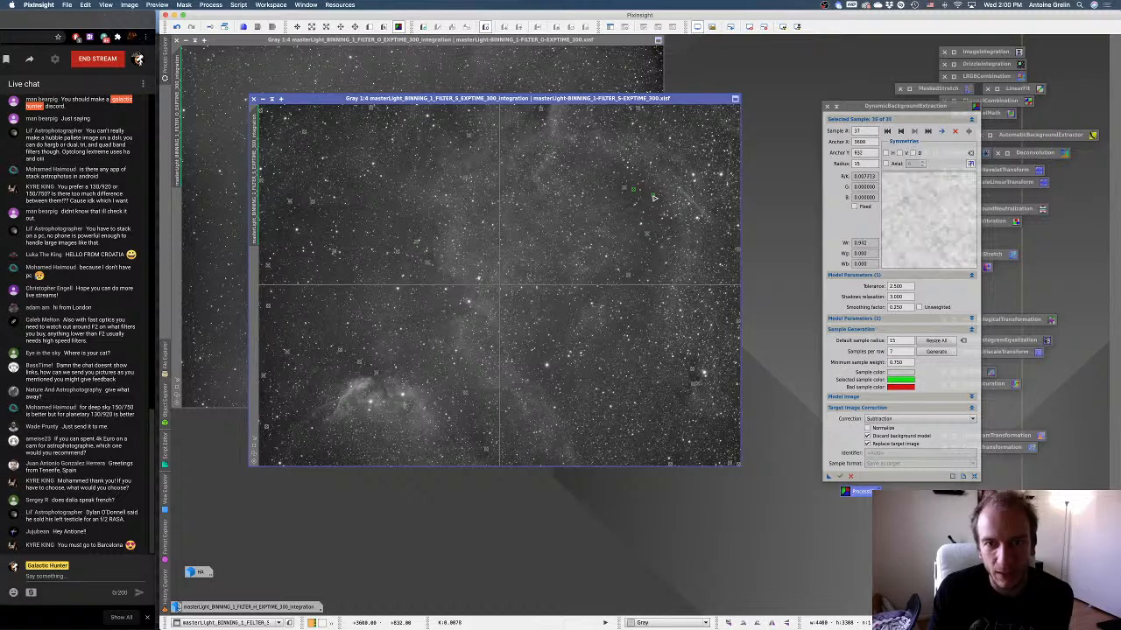
left_click(448, 111)
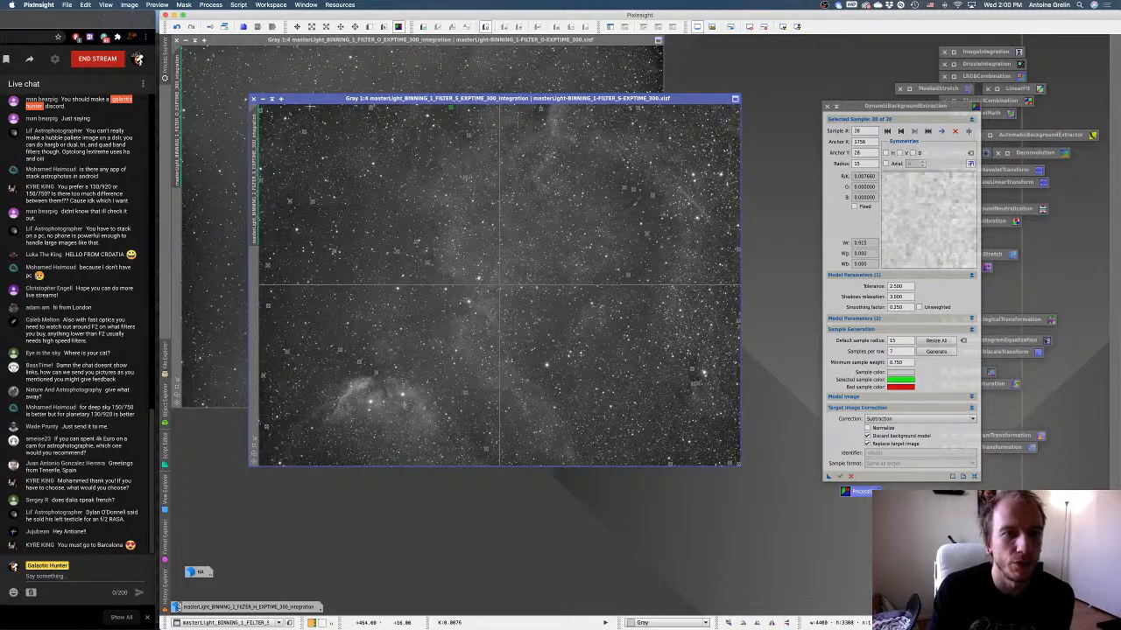
left_click(302, 106)
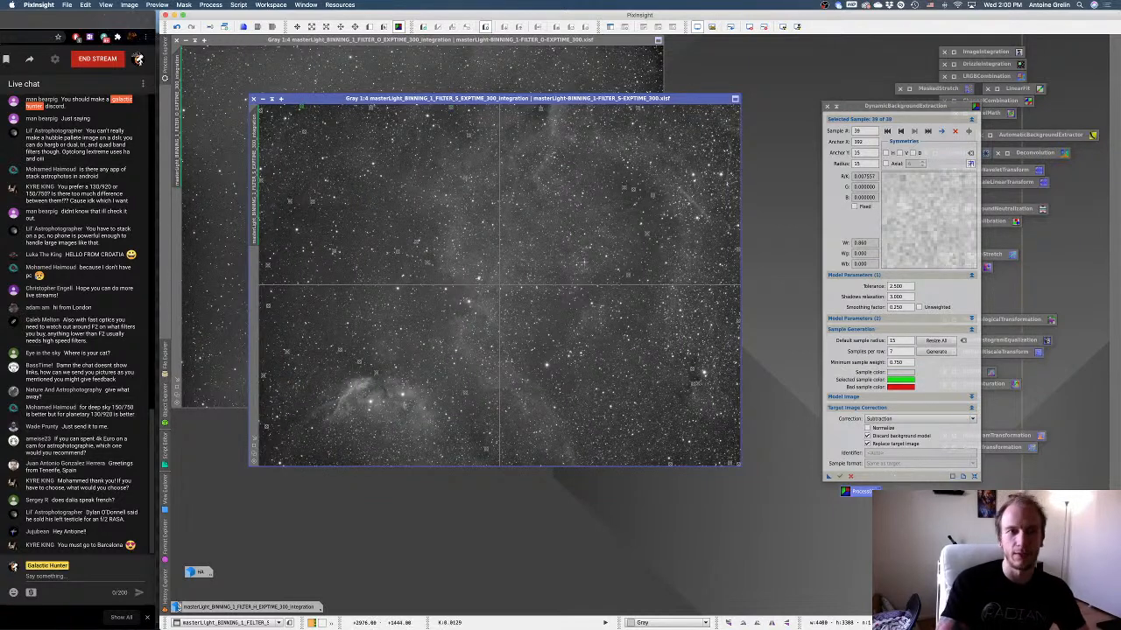
Apply the DynamicBackgroundExtraction to a duplicate of the S master and auto-stretch the result.
left_click(225, 28)
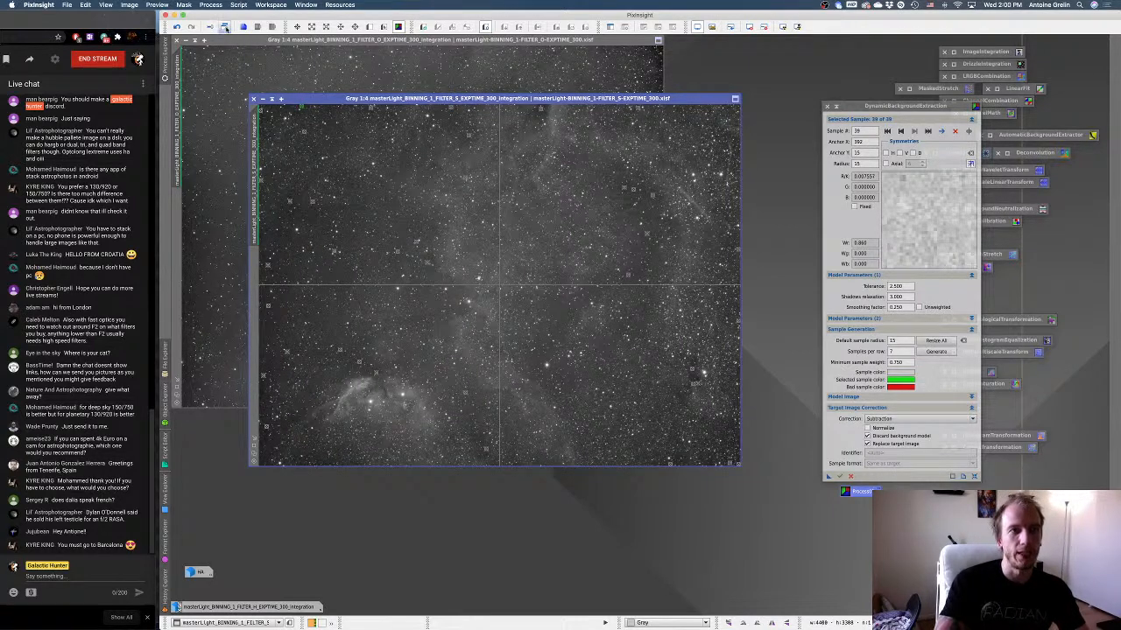
left_click_drag(611, 196, 574, 151)
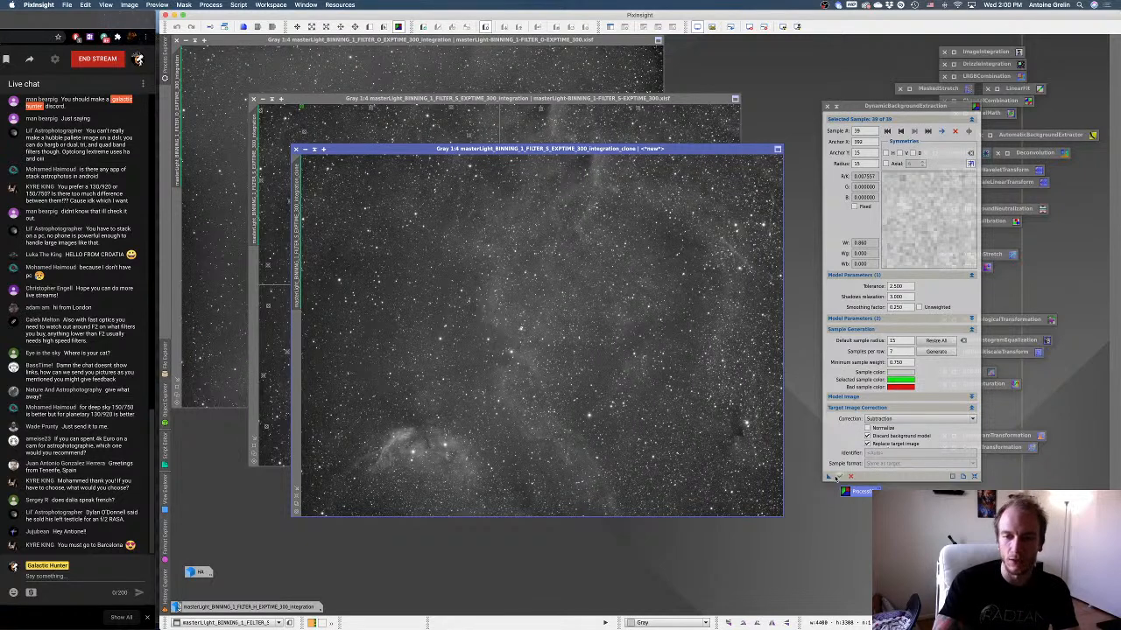
left_click_drag(835, 477, 566, 296)
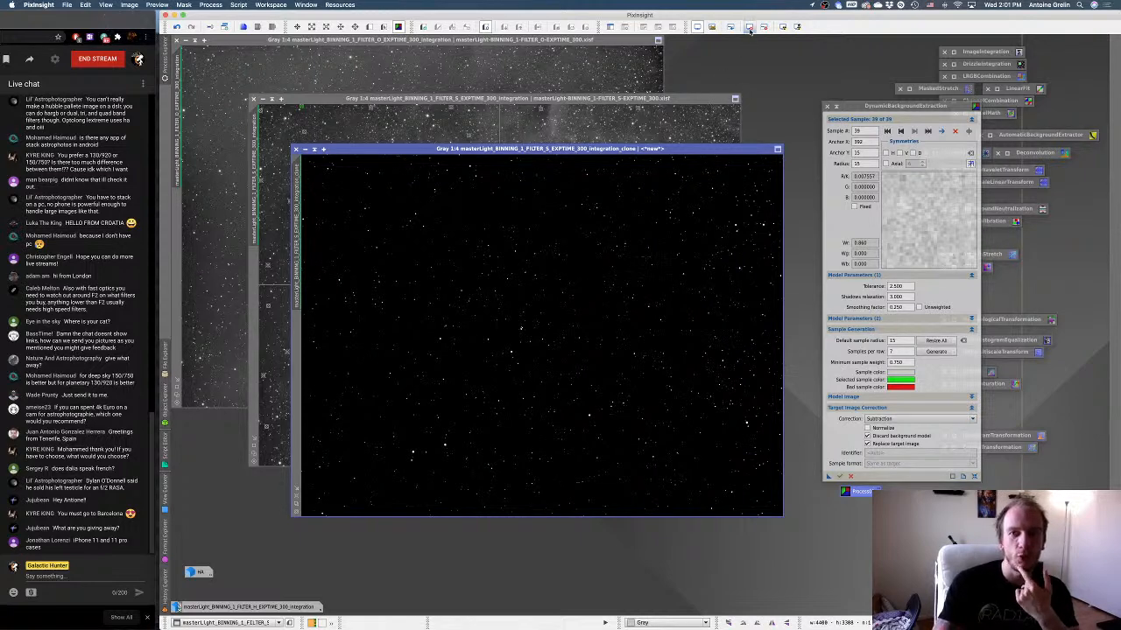
left_click(782, 26)
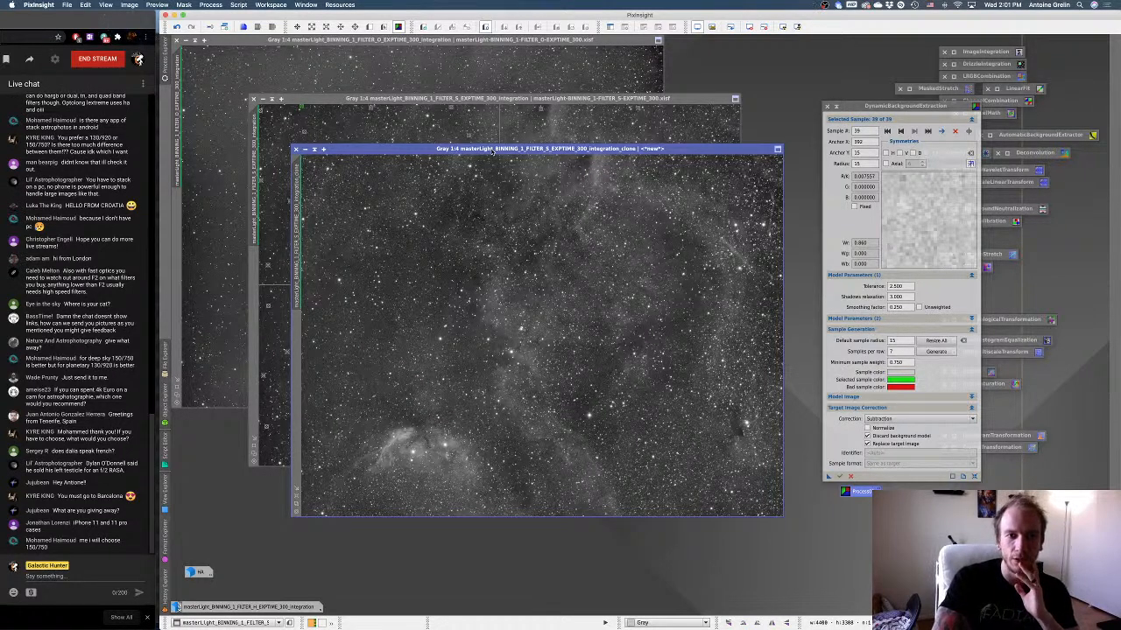
Compare the corrected S clone with its original, and minimize the clone to an icon beside the H master's icon.
left_click_drag(493, 151, 477, 126)
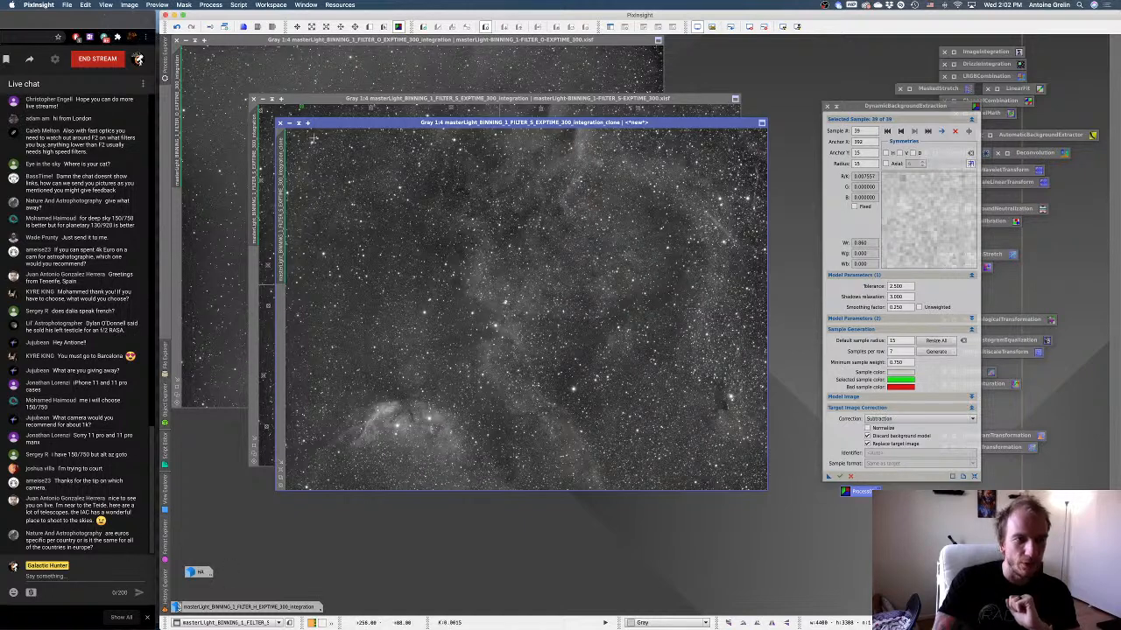
left_click(280, 123)
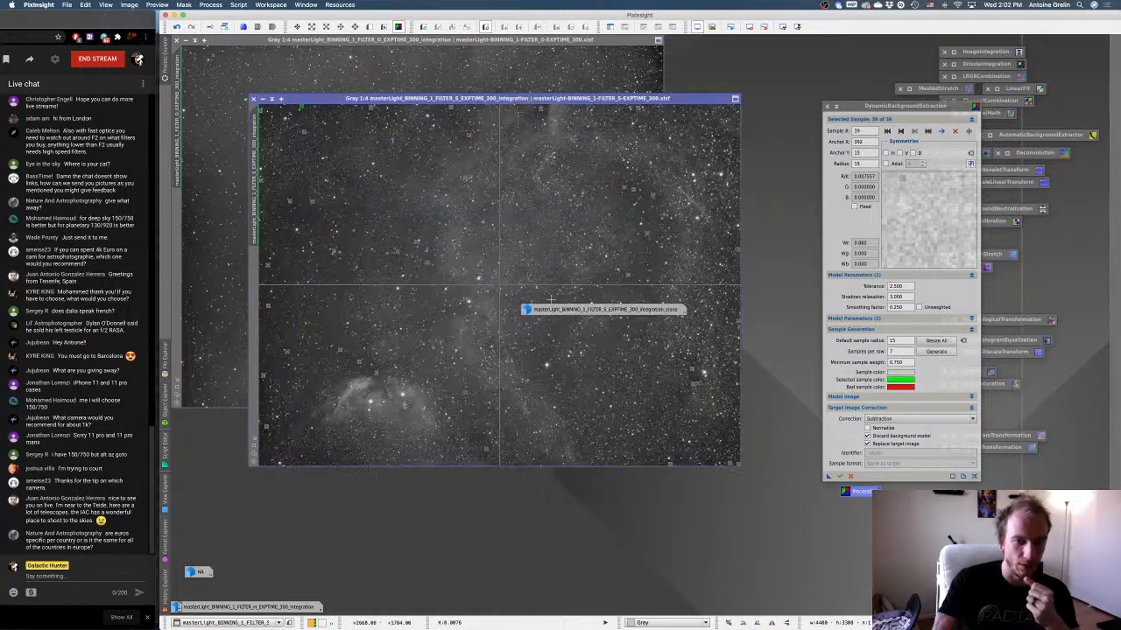
mouse_move(550, 314)
left_mouse_down()
mouse_move(374, 519)
mouse_move(368, 606)
left_mouse_up()
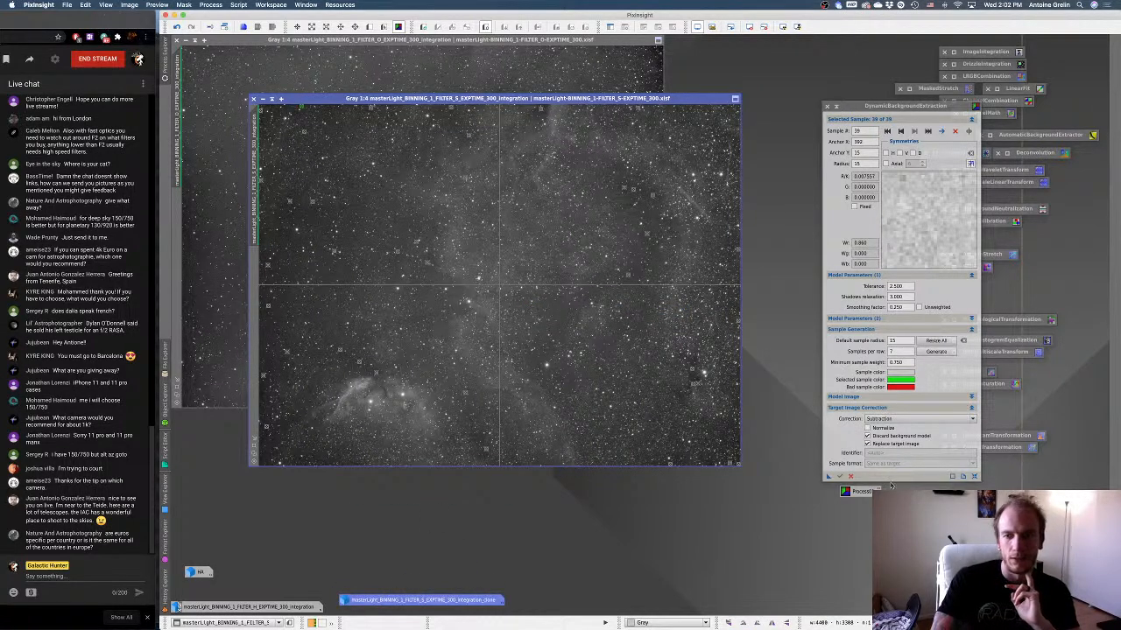
Close the DynamicBackgroundExtraction session and minimize the S master, stacking its icon with the H master's icon.
left_click(850, 477)
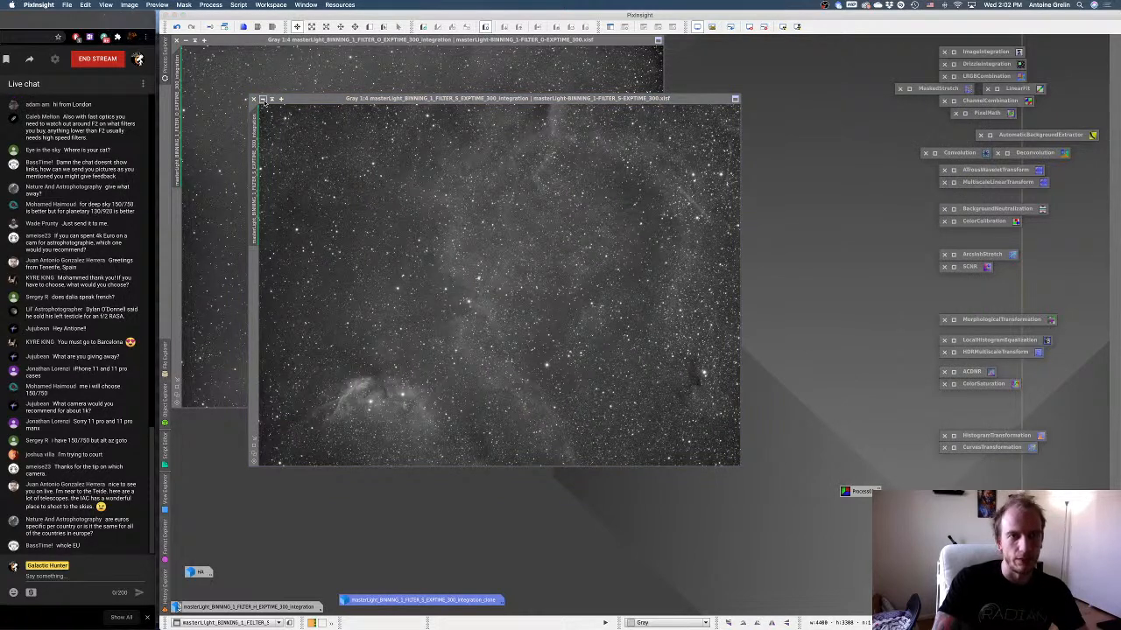
left_click(263, 100)
left_click_drag(528, 286, 172, 617)
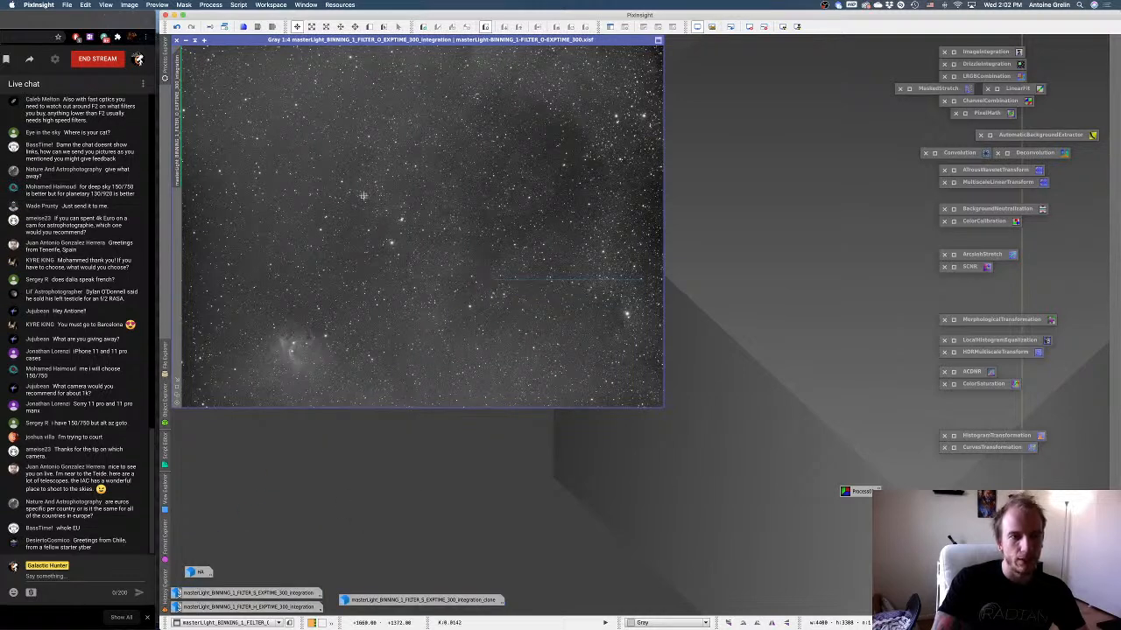
Open a new DynamicBackgroundExtraction for the O master.
left_click(163, 60)
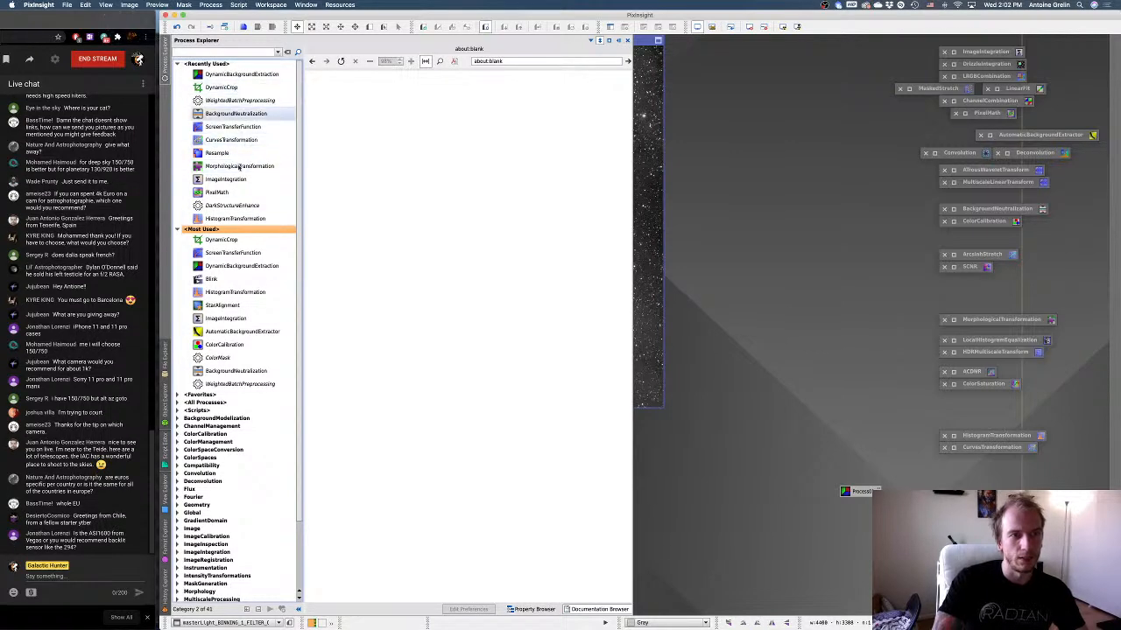
left_click(243, 267)
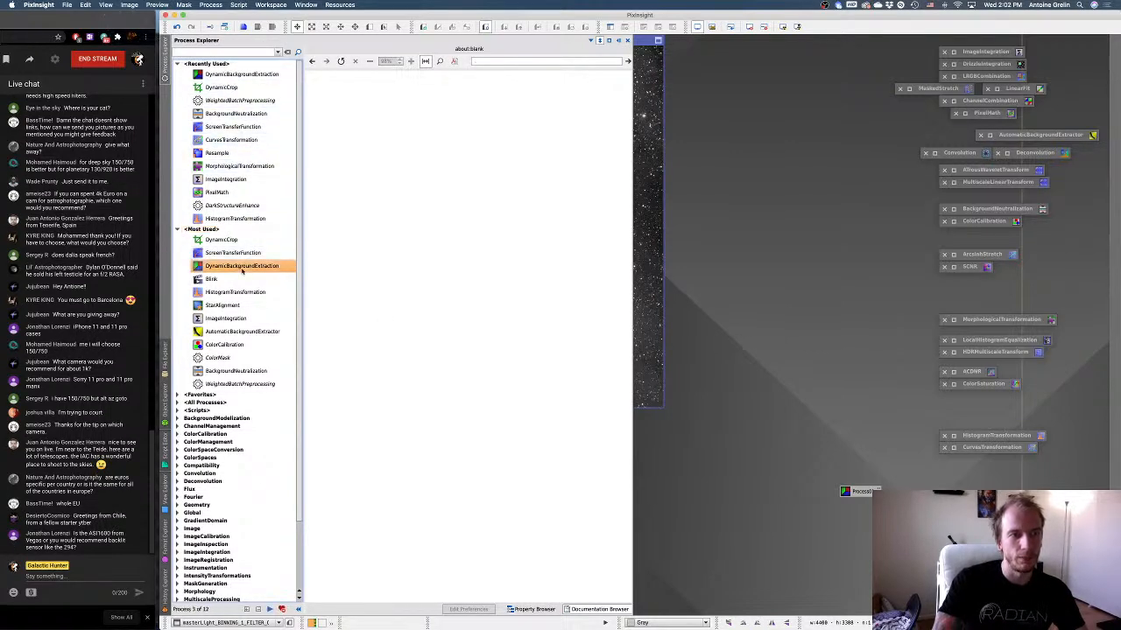
double_click(242, 267)
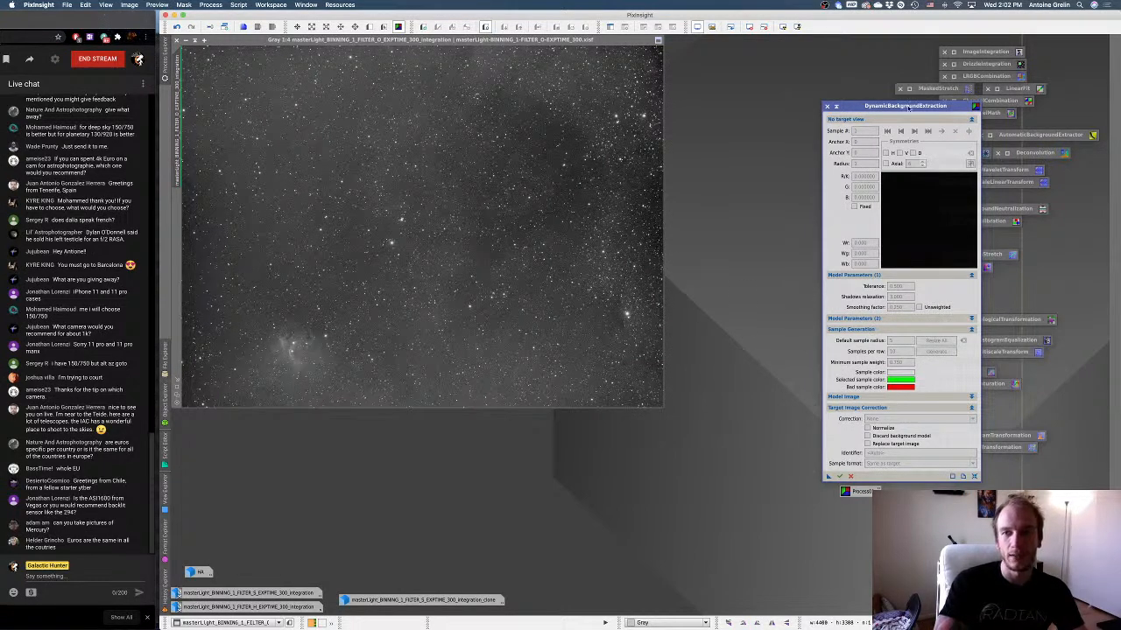
Set the O master as the DynamicBackgroundExtraction target and load the saved process icon's settings: tolerance 2.500, 7 samples per row, Subtraction correction.
left_click_drag(908, 105, 796, 53)
left_click(593, 131)
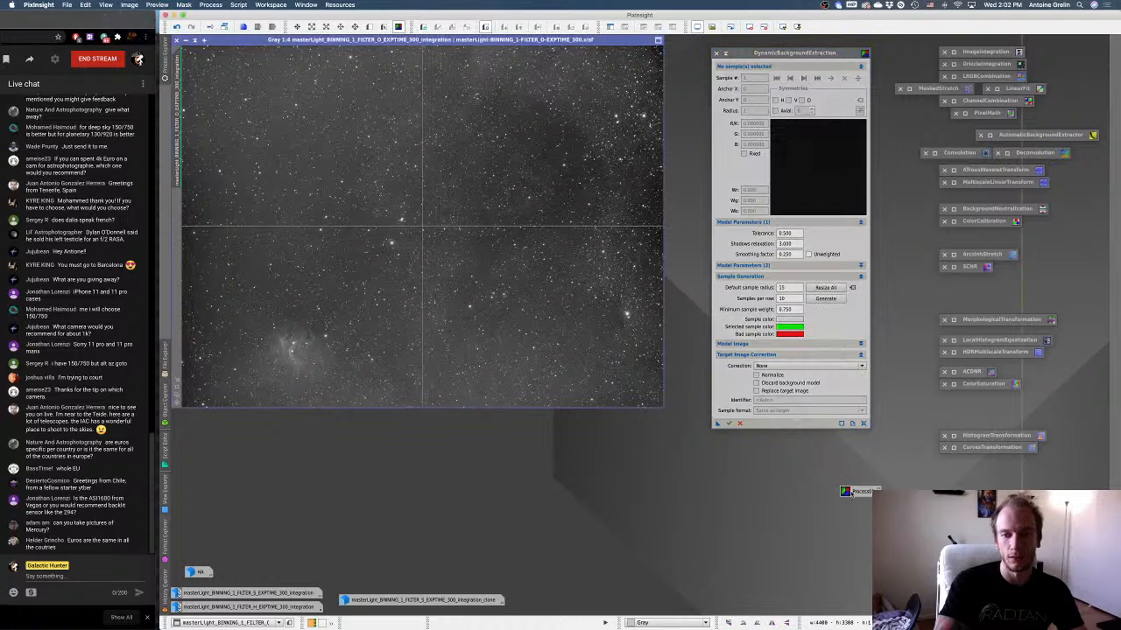
left_click_drag(858, 491, 770, 425)
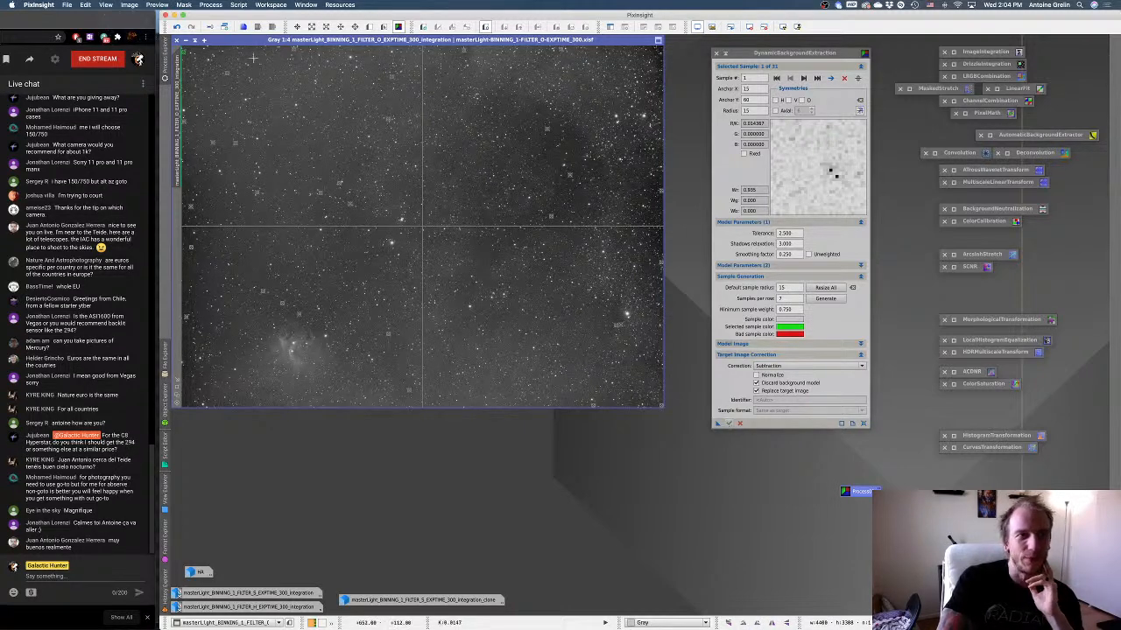
Try the DynamicBackgroundExtraction on a duplicate of the O master and auto-stretch the result.
left_click(223, 28)
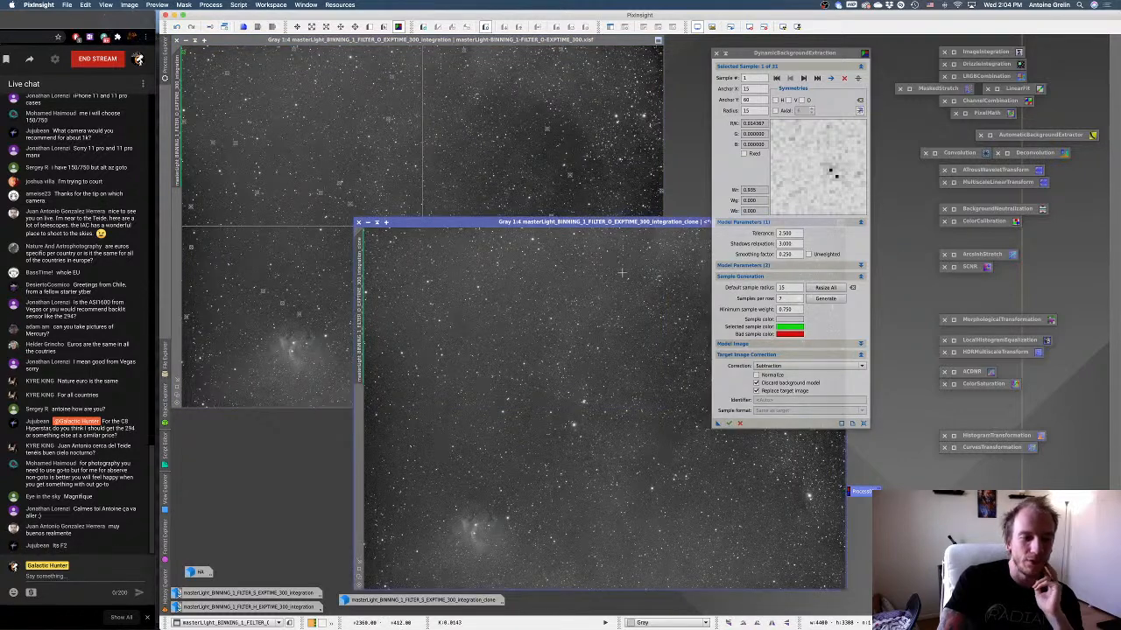
left_click_drag(579, 221, 441, 161)
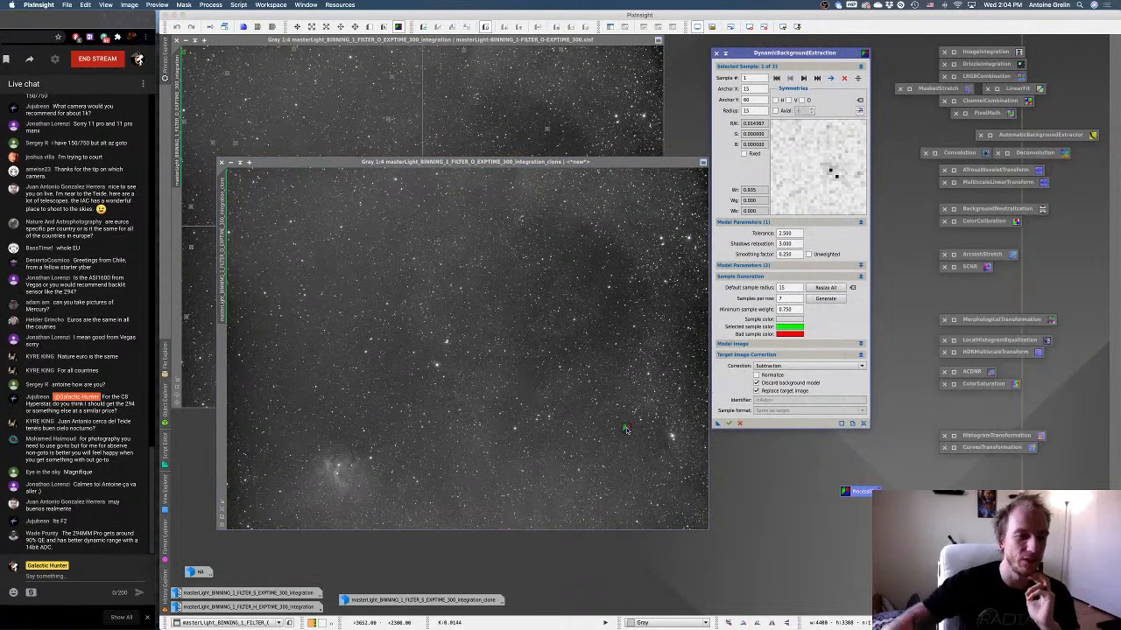
left_click_drag(716, 423, 626, 429)
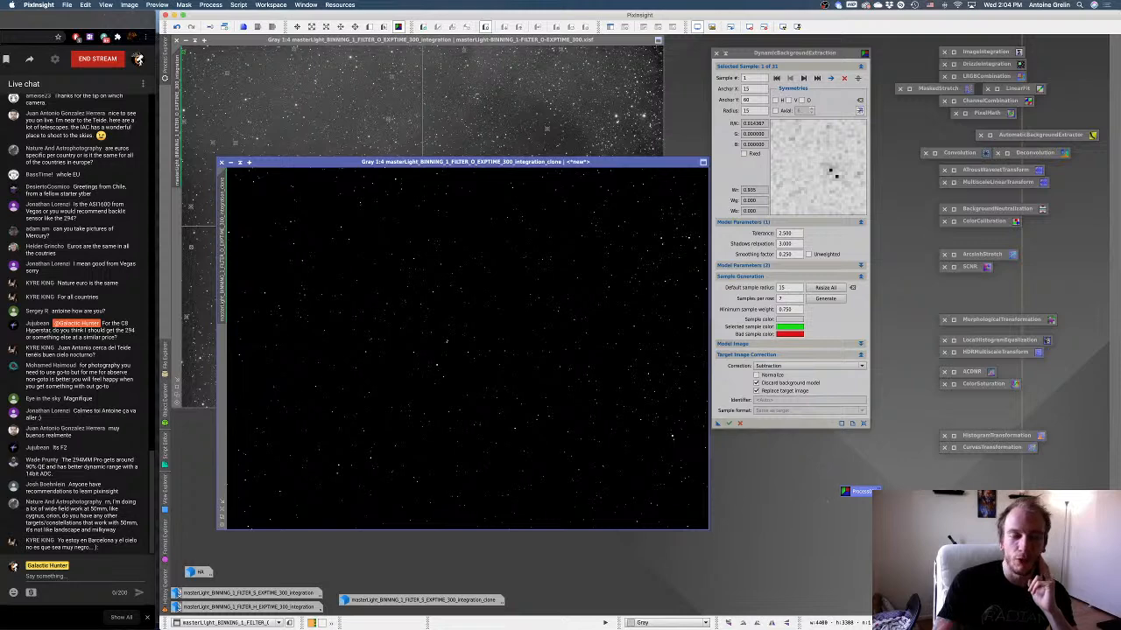
key("ctrl+a")
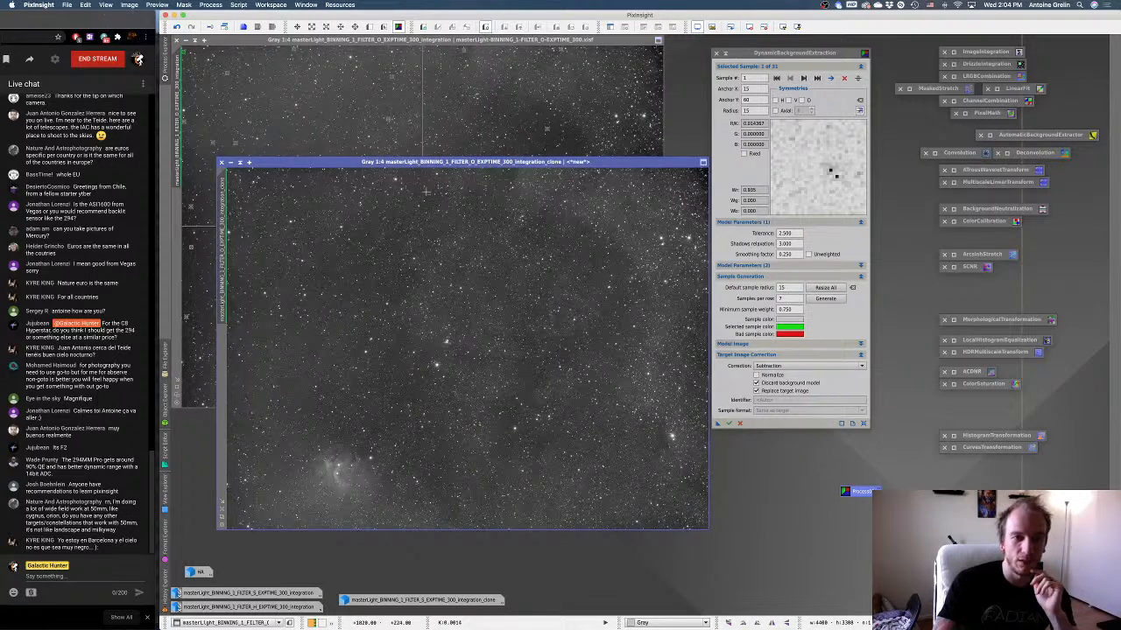
left_click_drag(420, 164, 388, 127)
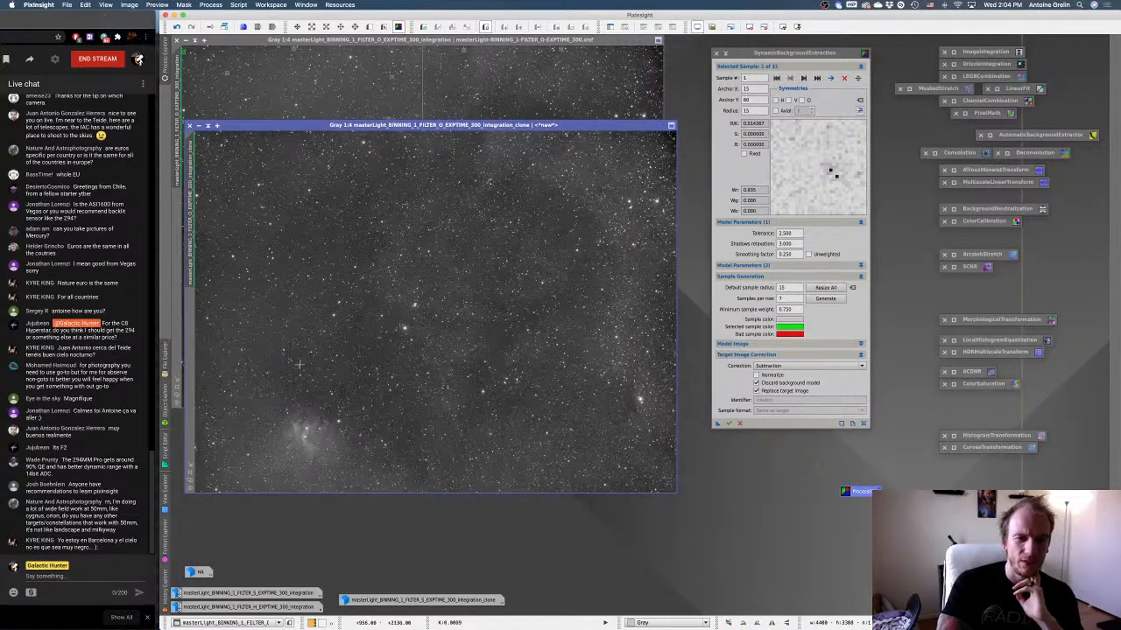
Restore the HA image, view it at 1:4, and compare its nebulosity with the corrected O clone.
double_click(196, 574)
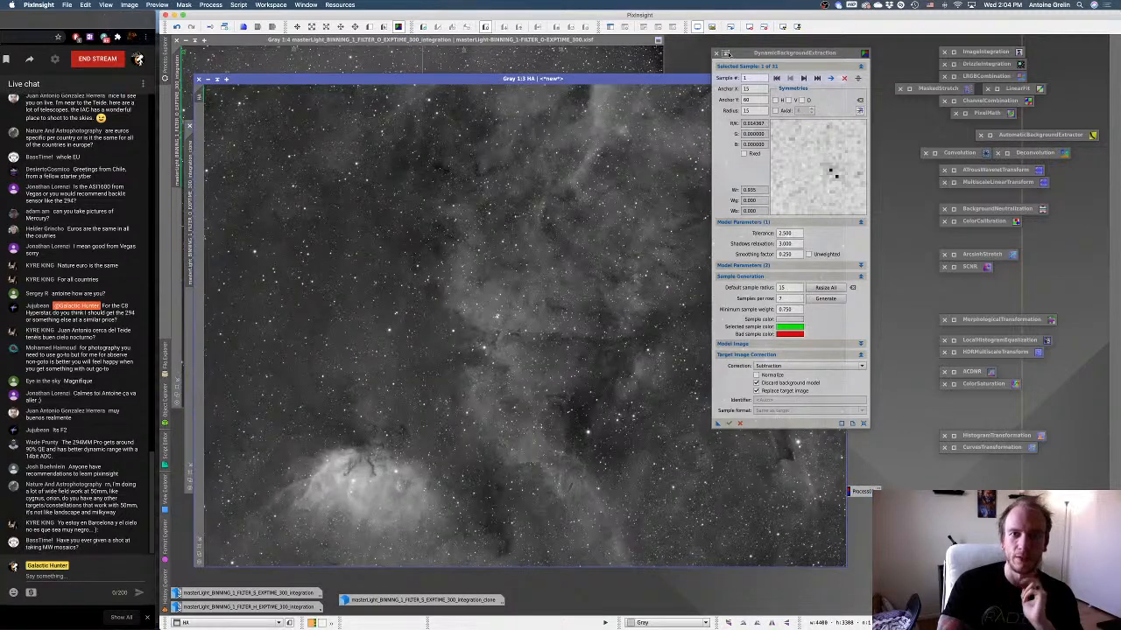
left_click_drag(776, 54, 918, 65)
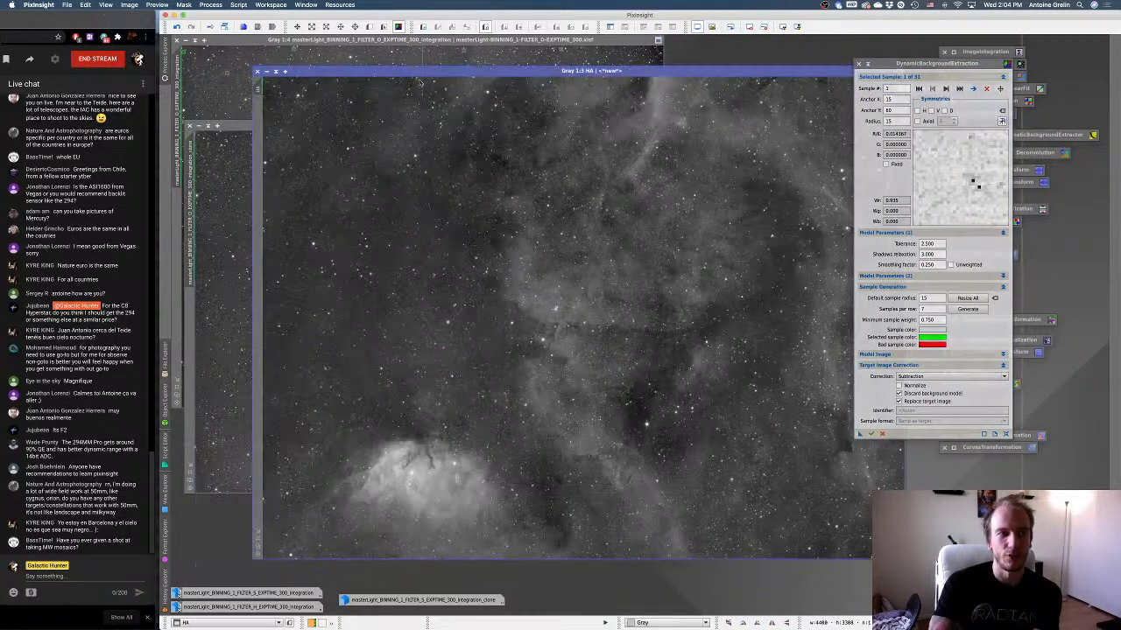
left_click_drag(452, 82, 511, 73)
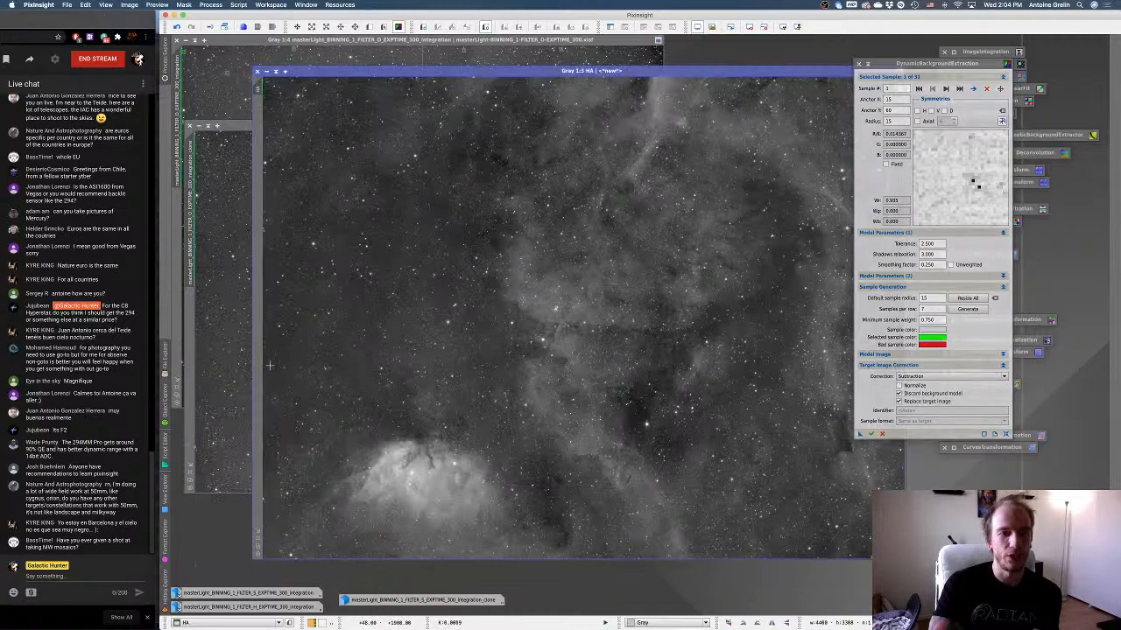
left_click(259, 543)
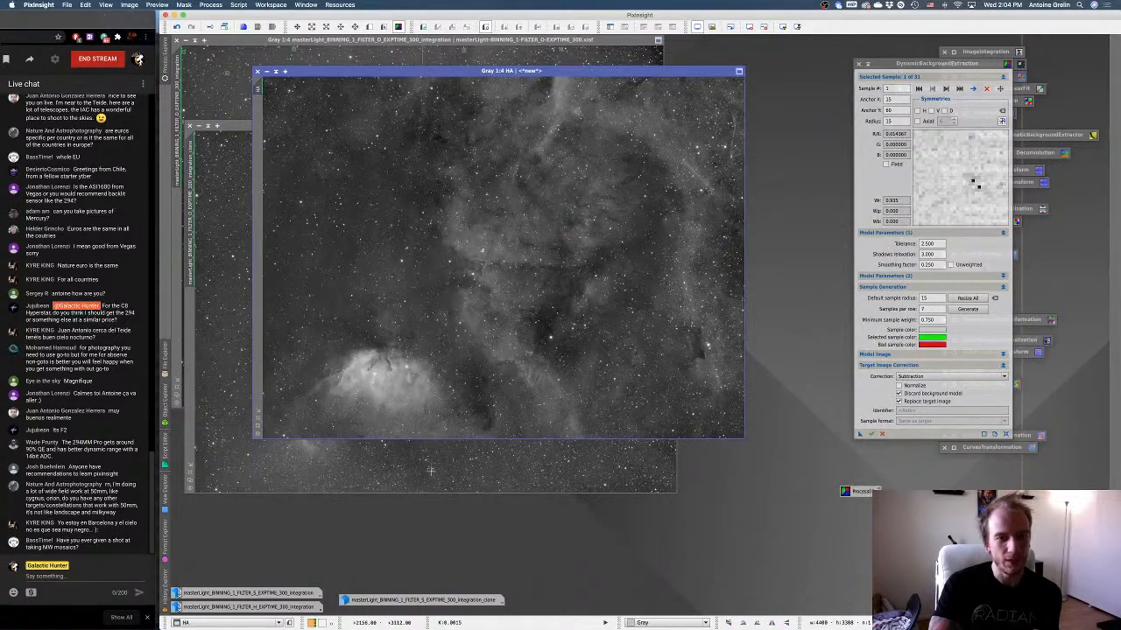
left_click(424, 459)
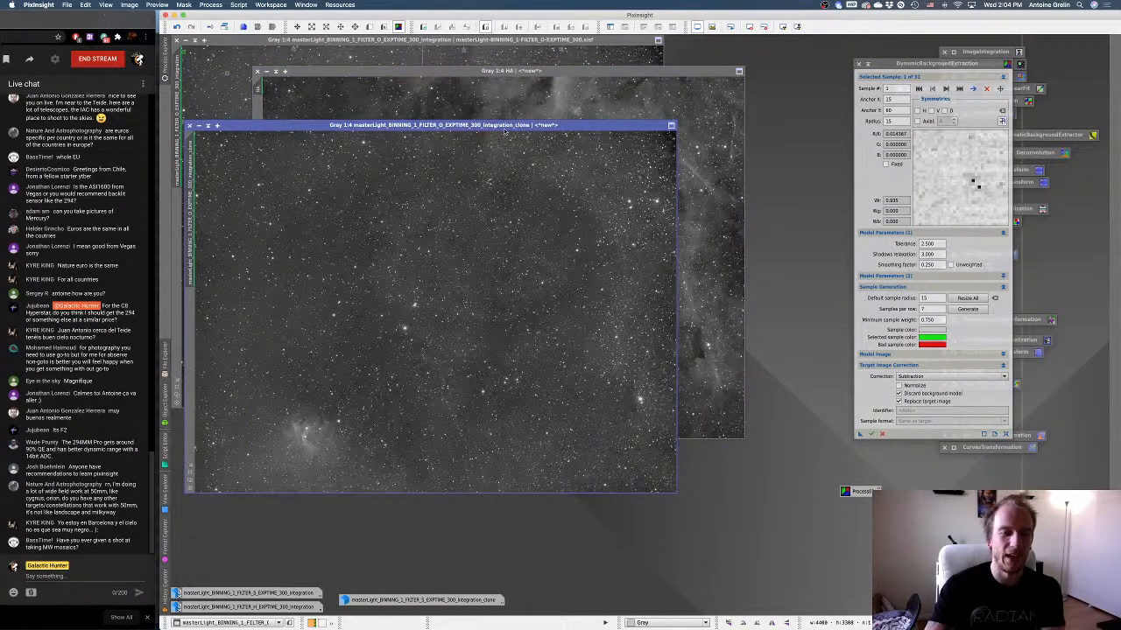
mouse_move(446, 129)
left_mouse_down()
mouse_move(543, 261)
mouse_move(528, 112)
left_mouse_up()
mouse_move(536, 225)
left_mouse_down()
mouse_move(573, 317)
mouse_move(538, 128)
mouse_move(512, 75)
mouse_move(525, 232)
mouse_move(448, 150)
left_mouse_up()
left_click(473, 125)
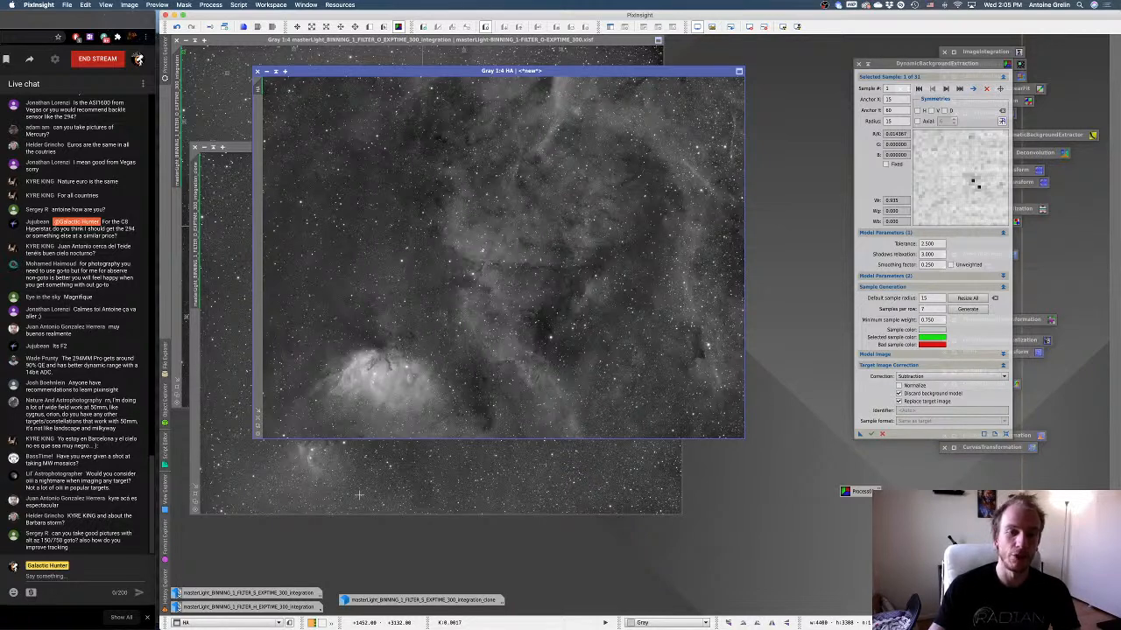
left_click(401, 495)
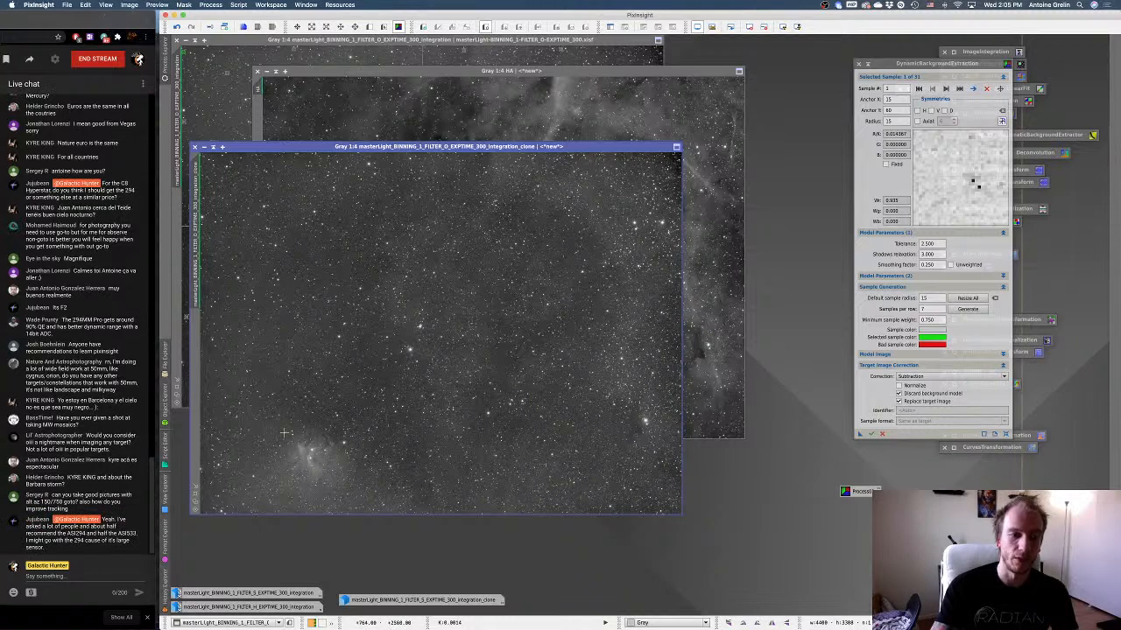
mouse_move(367, 147)
left_mouse_down()
mouse_move(499, 144)
mouse_move(467, 113)
left_mouse_up()
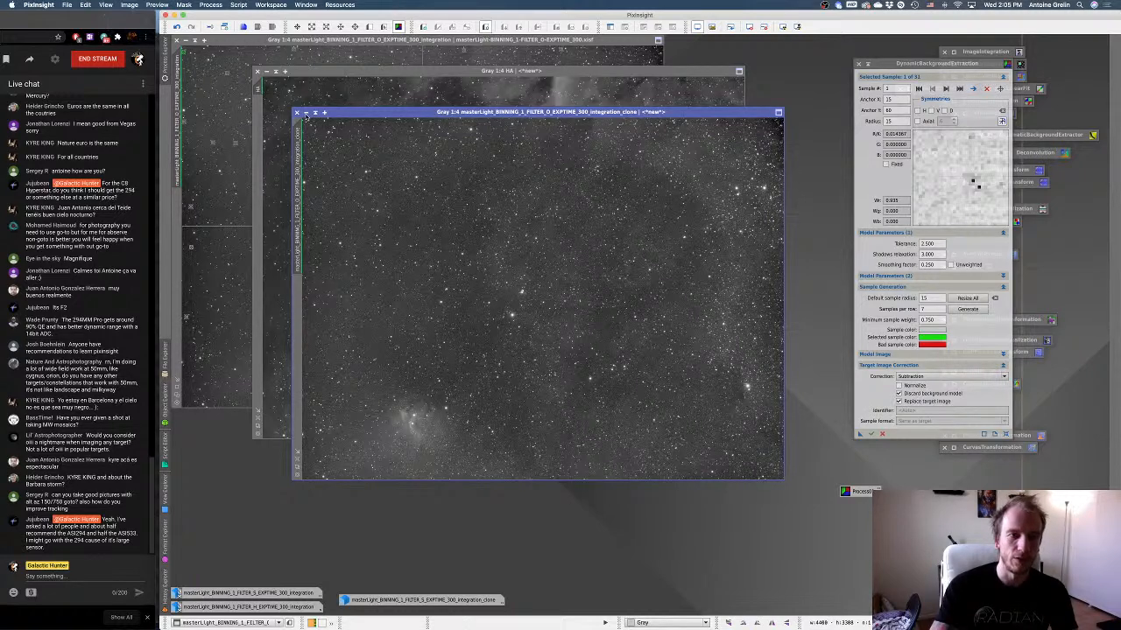
Minimize the corrected O clone and the HA image, placing the clone's icon in the empty workspace below the O master.
left_click(308, 113)
left_click_drag(560, 301, 234, 486)
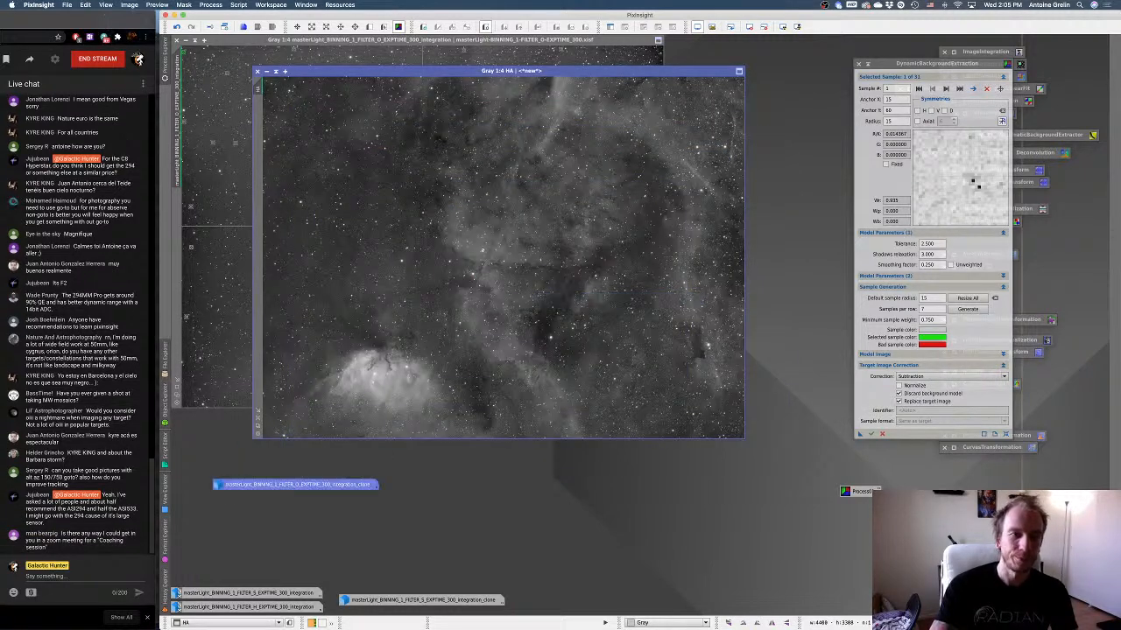
left_click(266, 72)
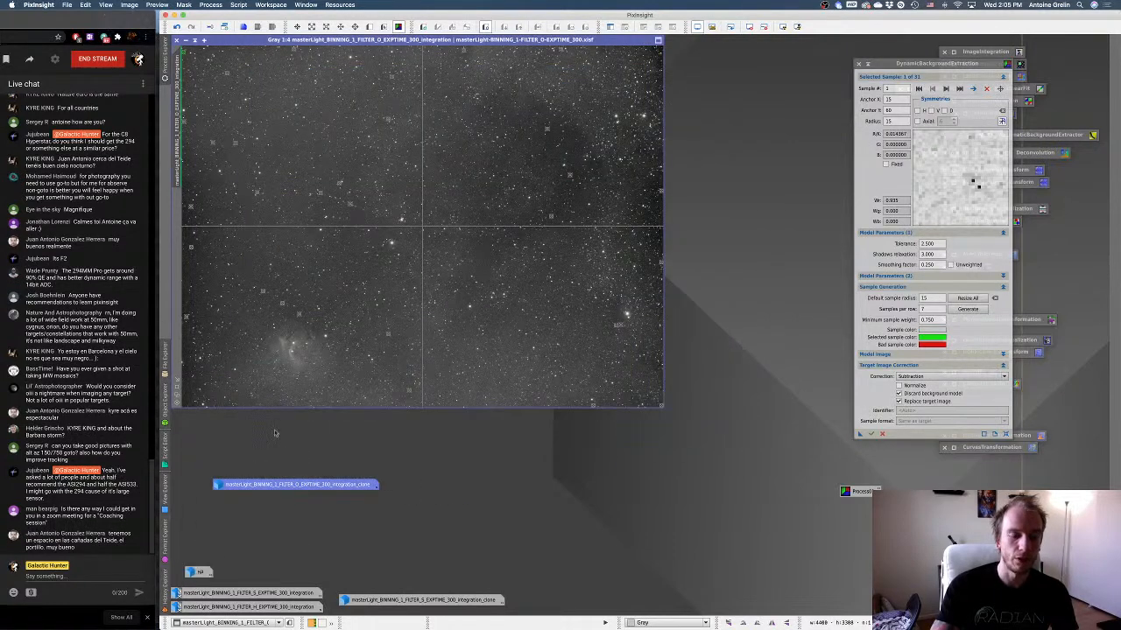
Add background samples on the O master around the lower-left nebula, along the upper part, and in the lower-right area of the image.
left_click(237, 332)
left_click(221, 345)
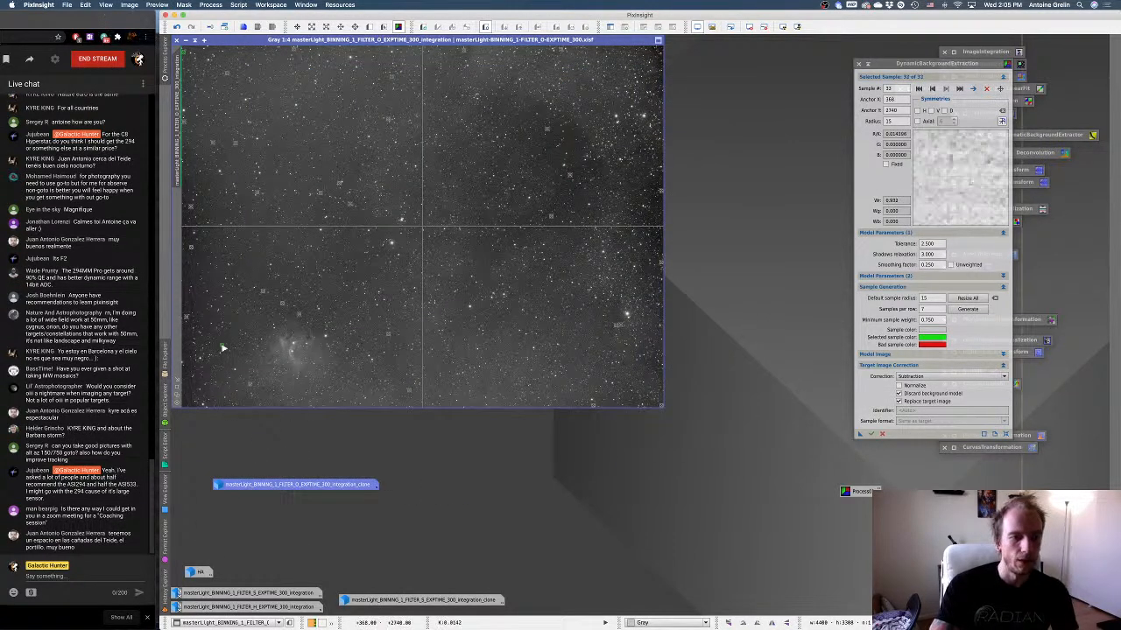
left_click(236, 366)
left_click(250, 383)
left_click(231, 382)
left_click(311, 392)
left_click(371, 400)
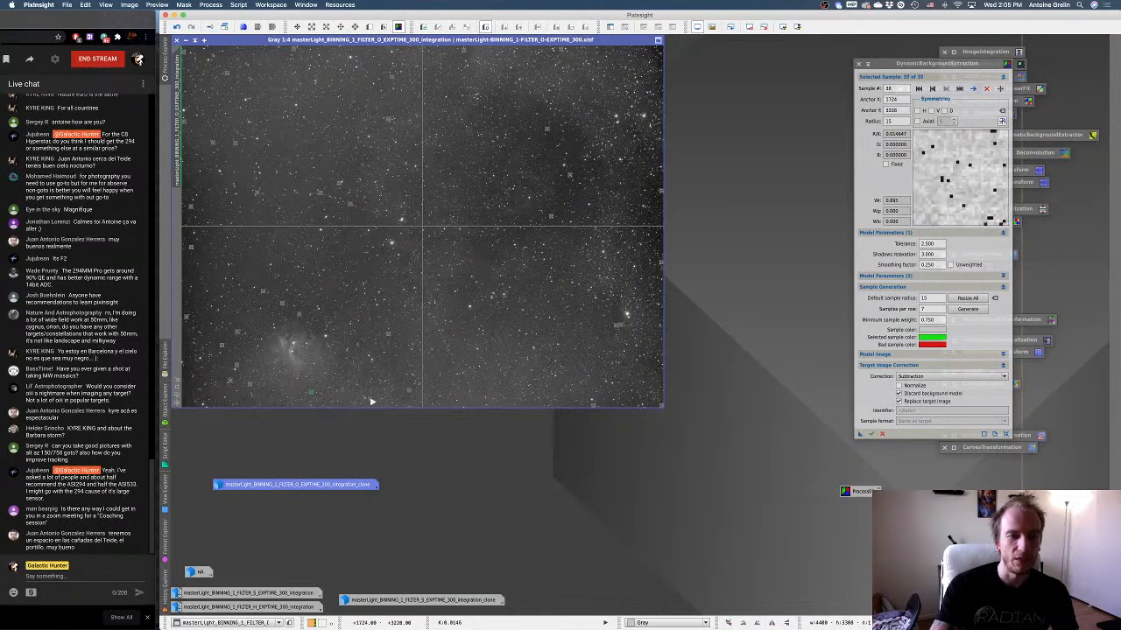
left_click(263, 400)
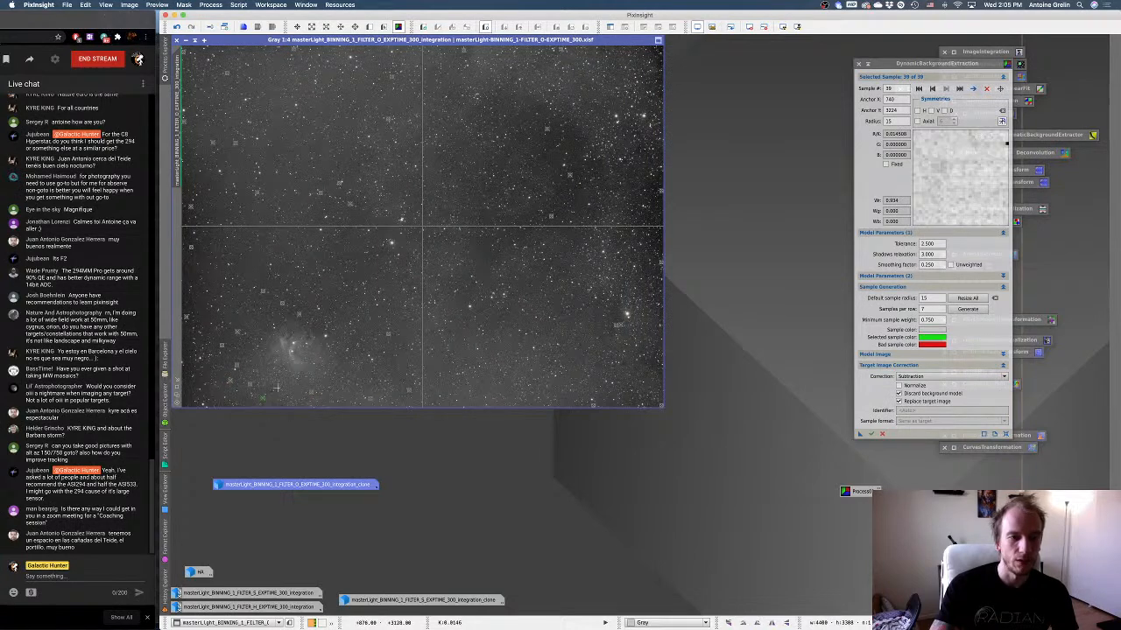
left_click(322, 111)
left_click(304, 70)
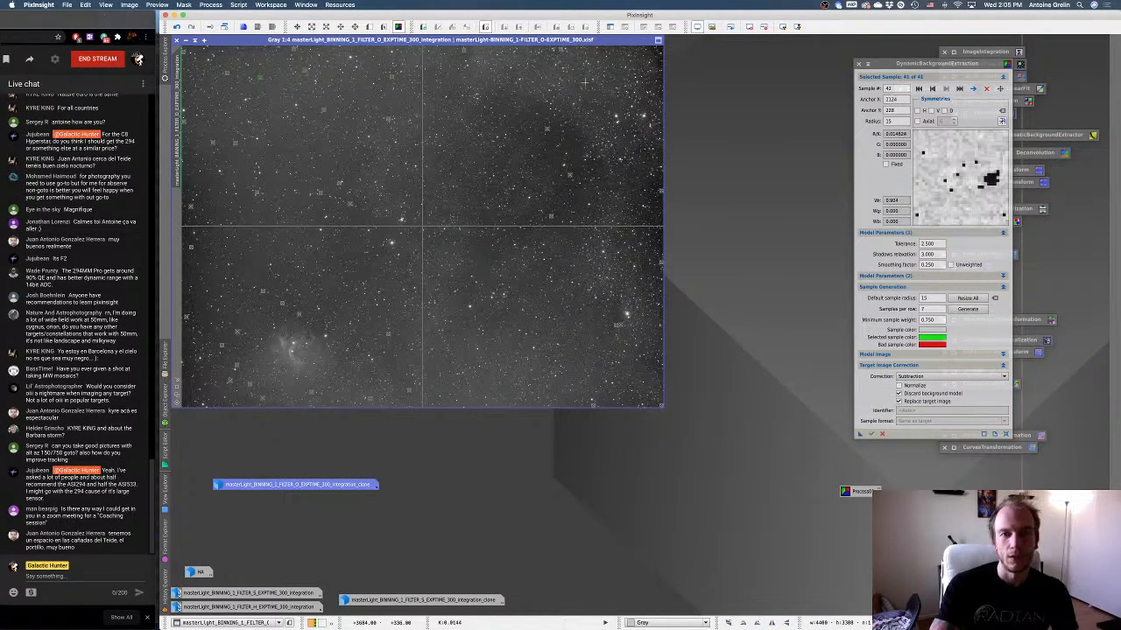
left_click(553, 71)
left_click(616, 62)
left_click(538, 352)
left_click(497, 357)
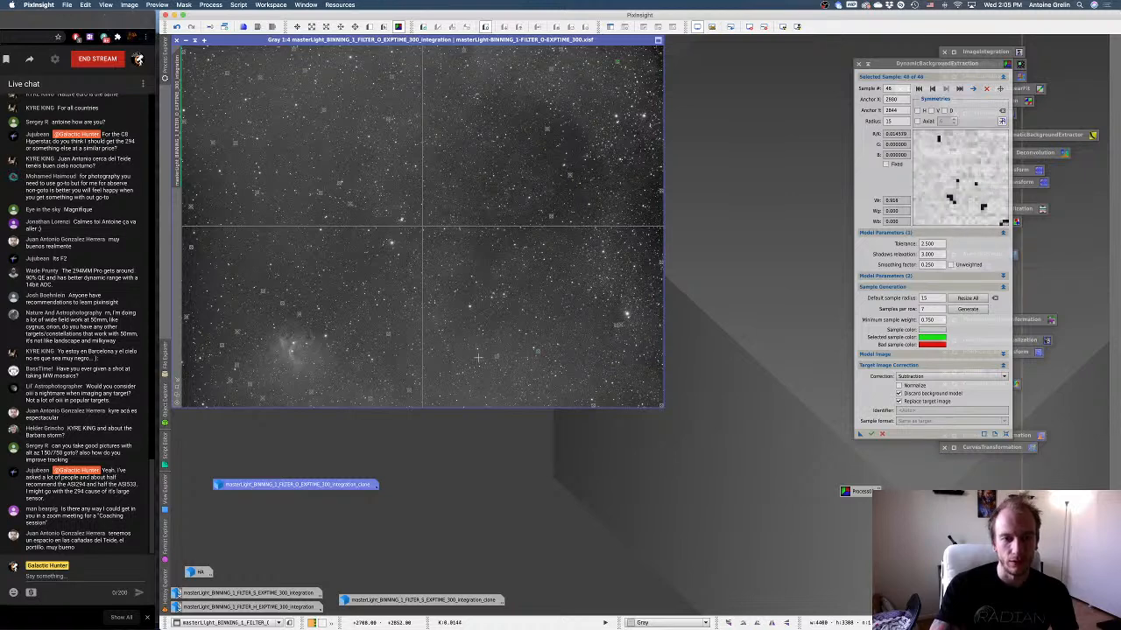
left_click(479, 357)
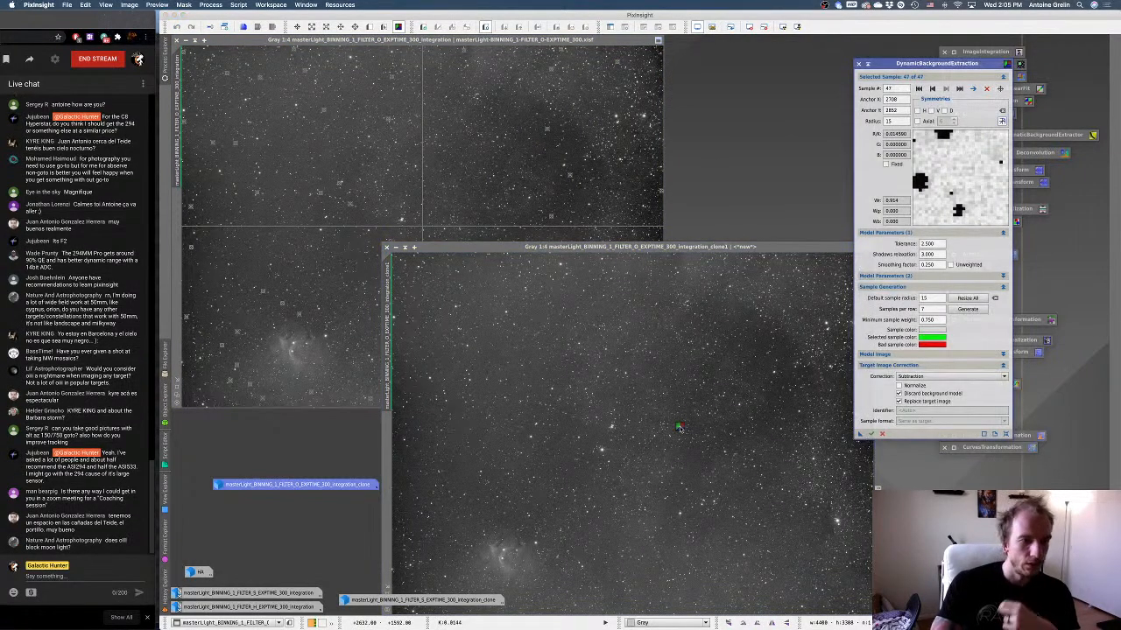
Apply the DynamicBackgroundExtraction with the added samples to a second duplicate of the O master and auto-stretch it.
left_click_drag(679, 428, 680, 427)
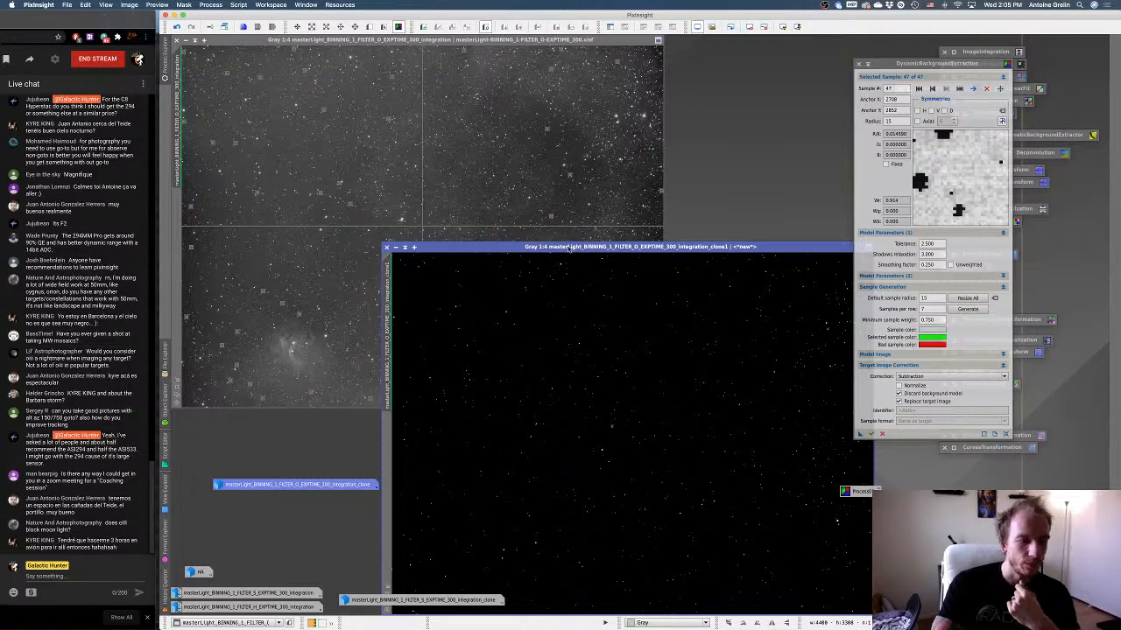
left_click_drag(567, 246, 533, 149)
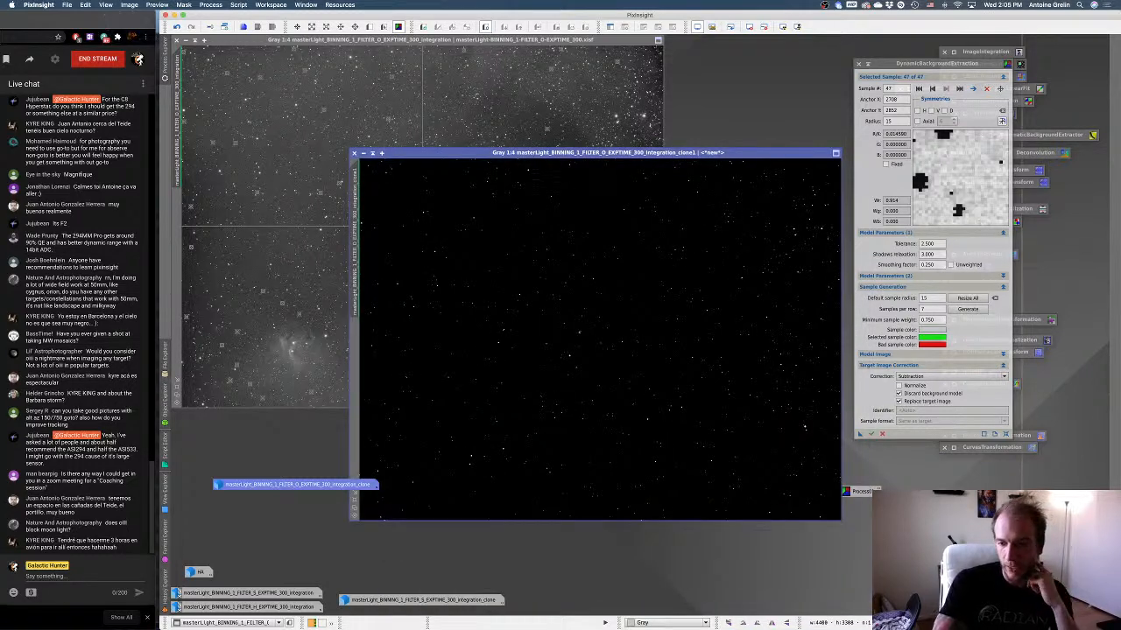
key("super+a")
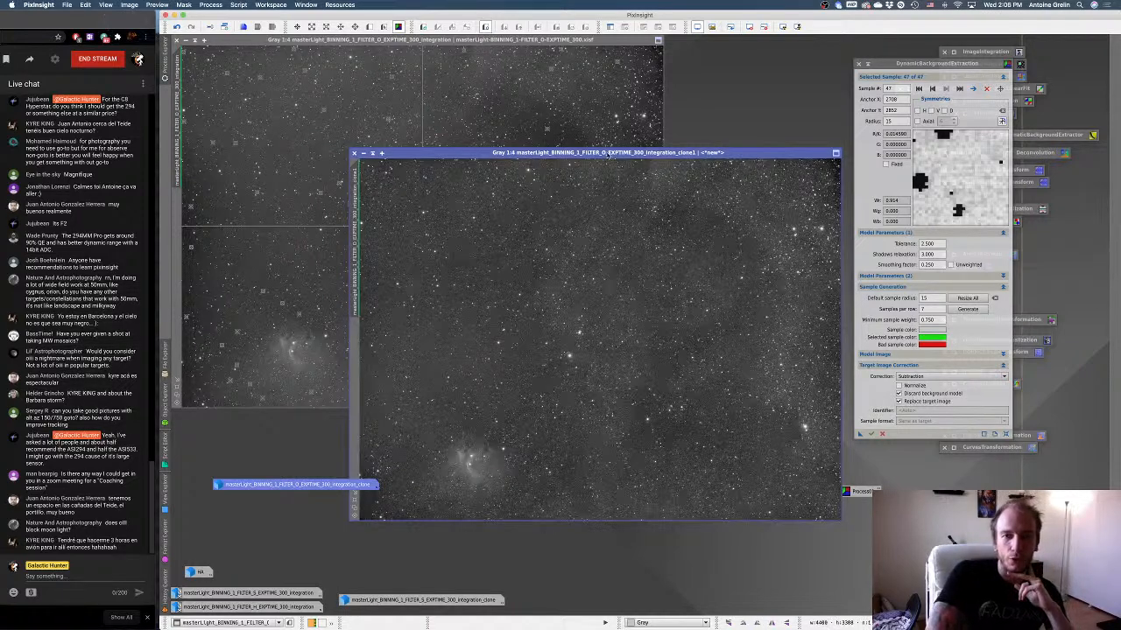
left_click_drag(605, 153, 571, 90)
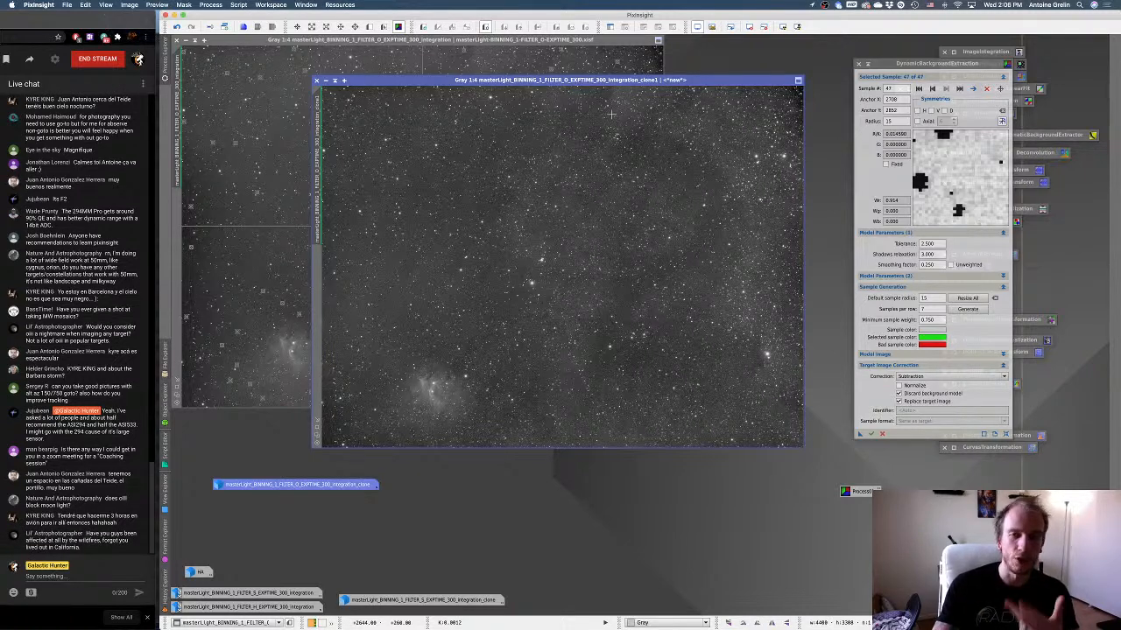
Minimize the second O clone and rearrange its icon and the HA icon beneath the first O clone's icon.
left_click(326, 80)
left_click_drag(629, 272, 549, 519)
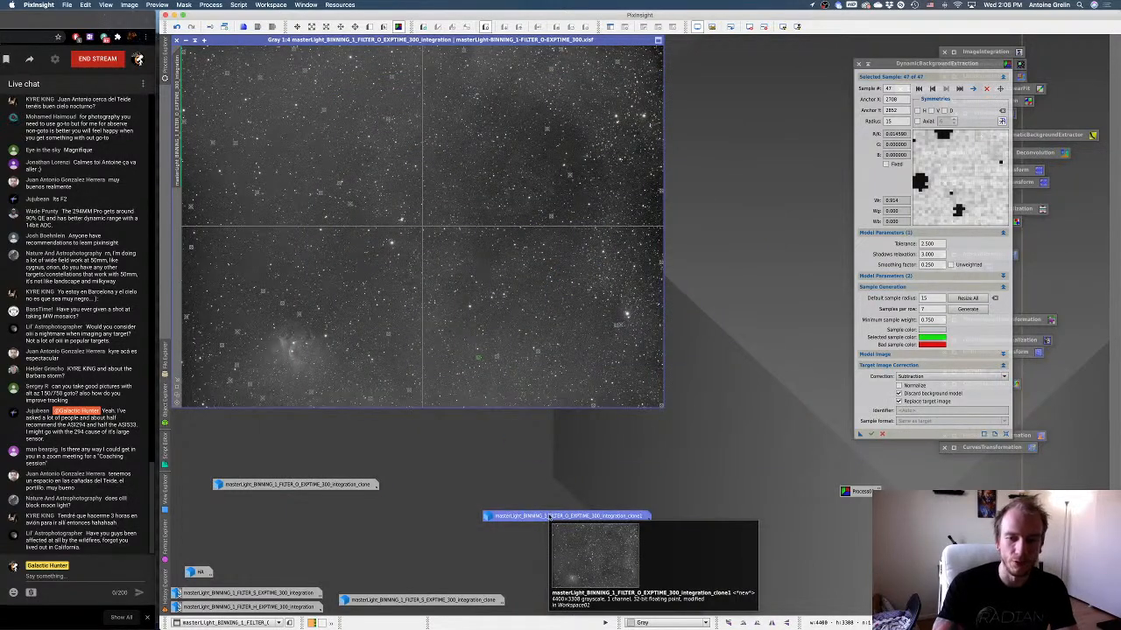
right_click(557, 516)
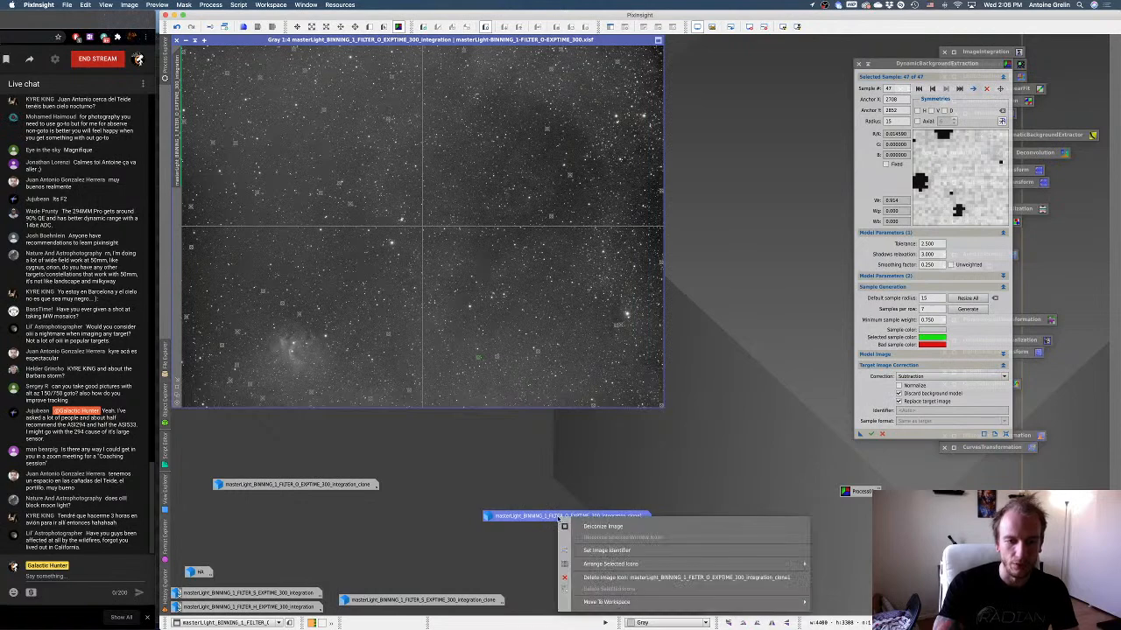
left_click(537, 504)
left_click_drag(565, 518, 383, 554)
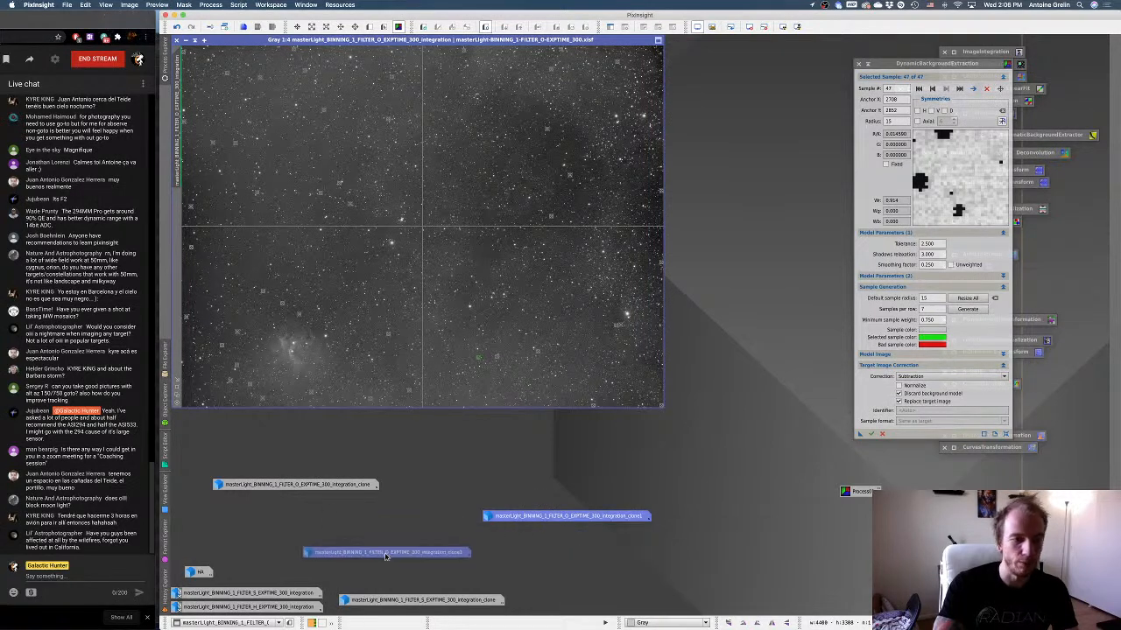
left_click_drag(210, 574, 216, 525)
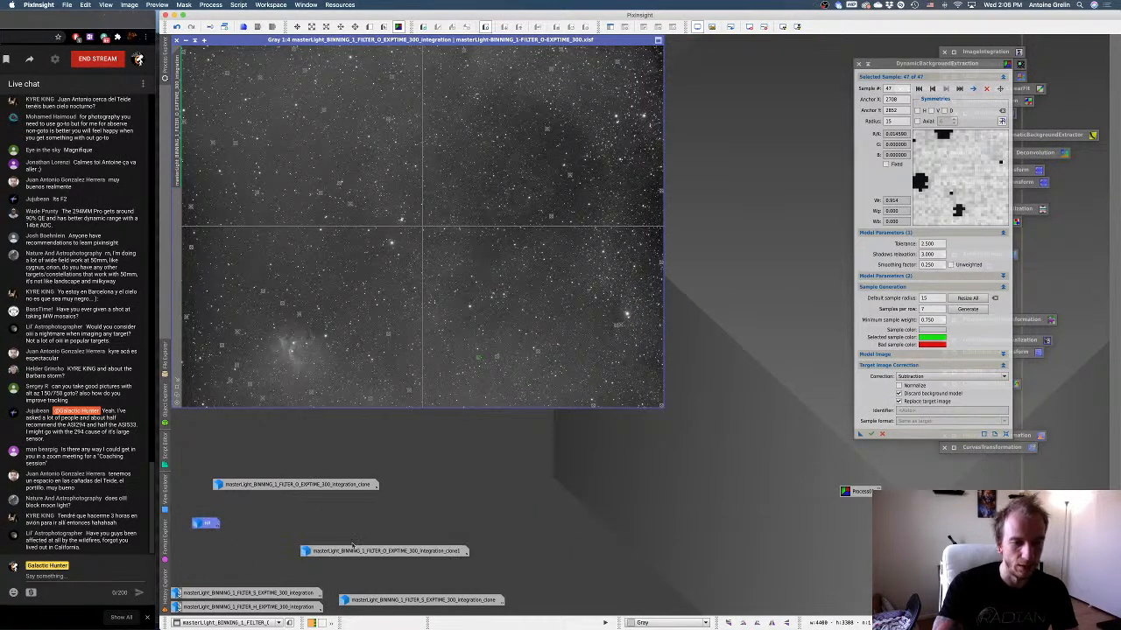
left_click_drag(353, 547, 468, 519)
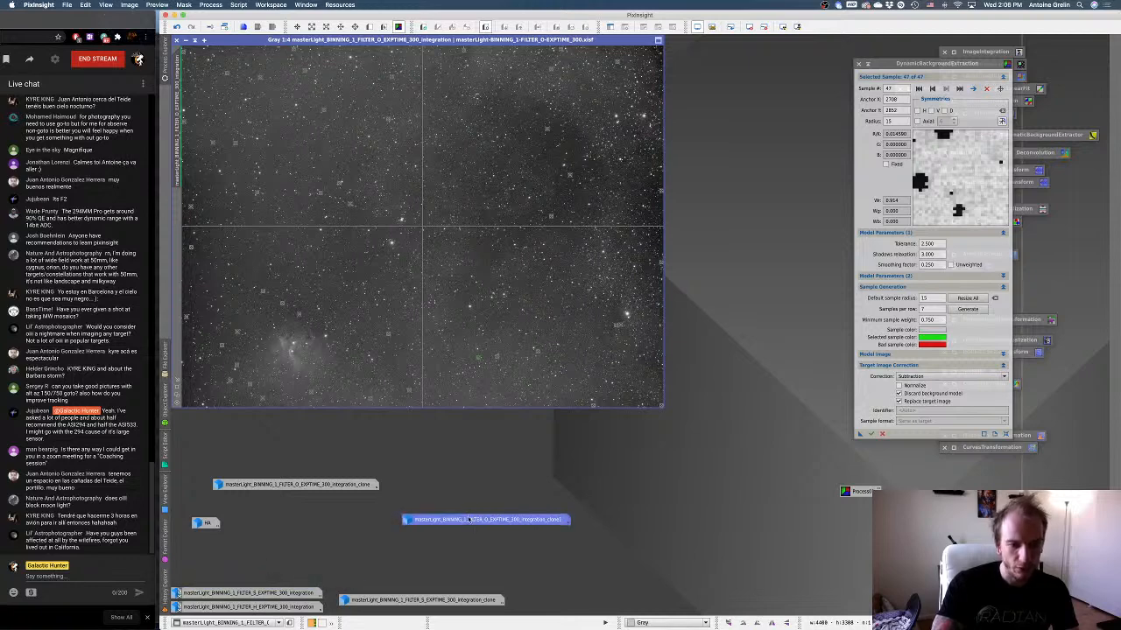
Restore both O clones to compare them, and close the first clone without saving.
double_click(468, 519)
double_click(296, 485)
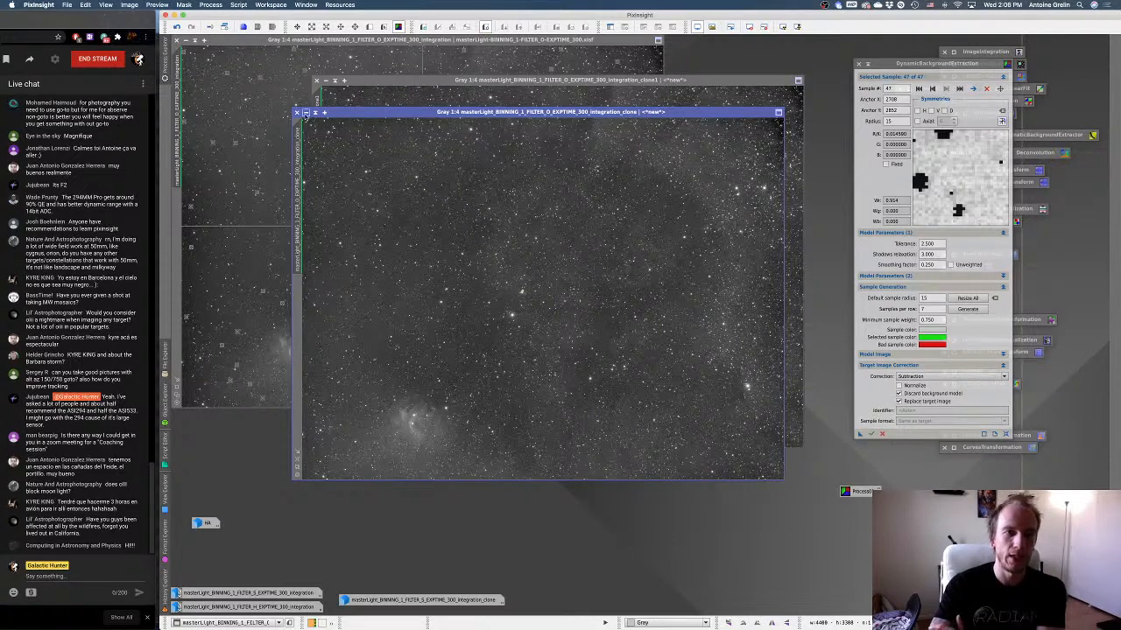
left_click(296, 112)
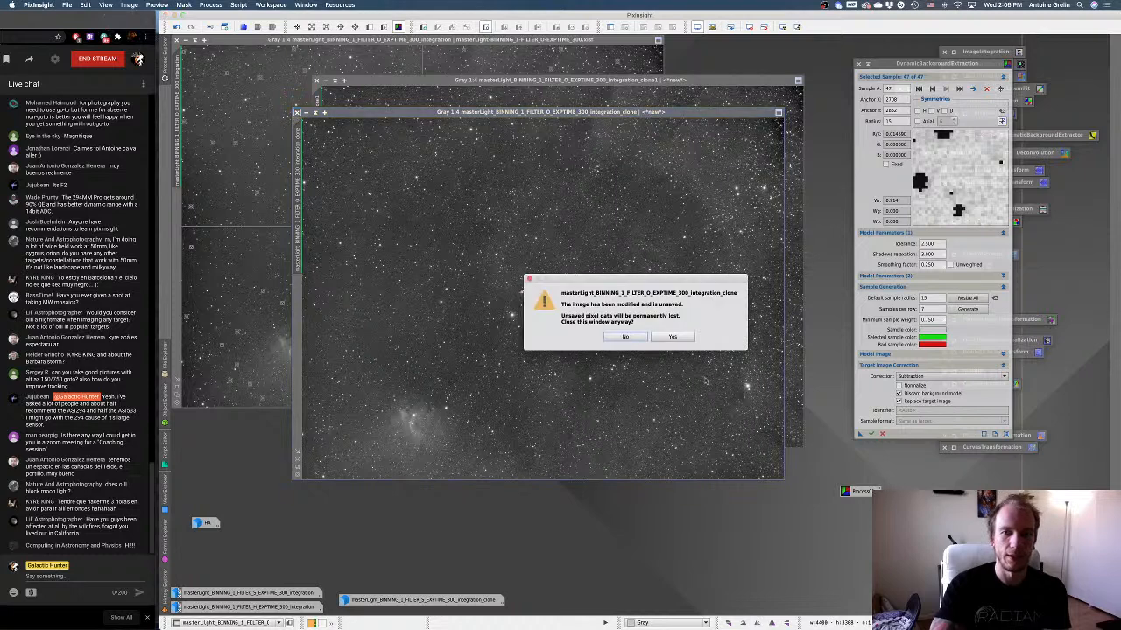
left_click(673, 343)
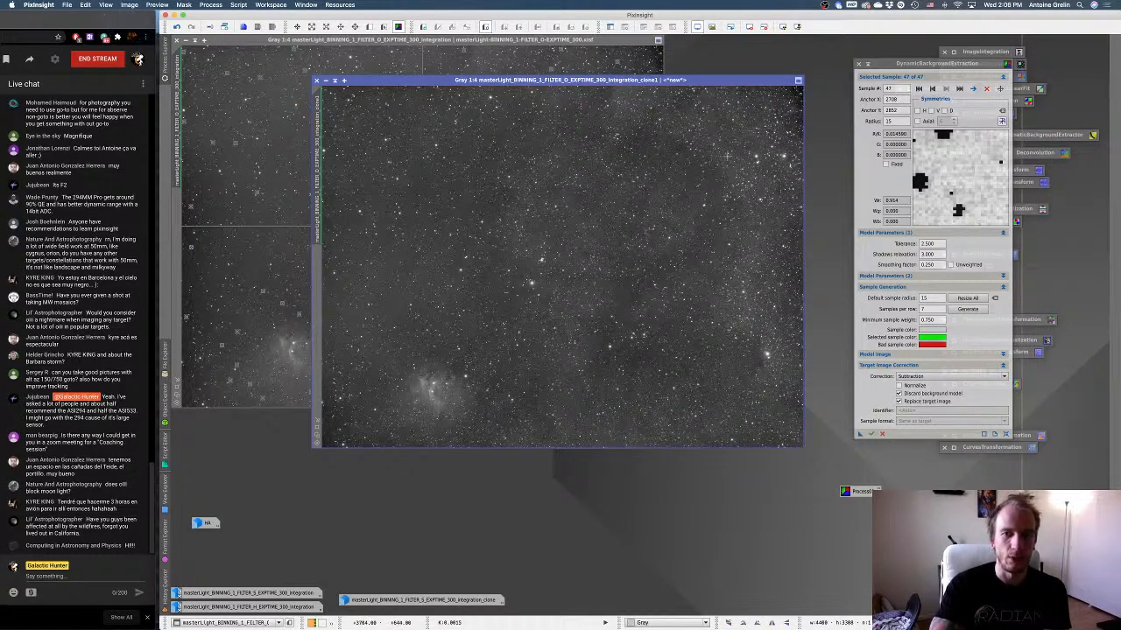
Rename the remaining O clone as OIII and minimize its window.
right_click(442, 219)
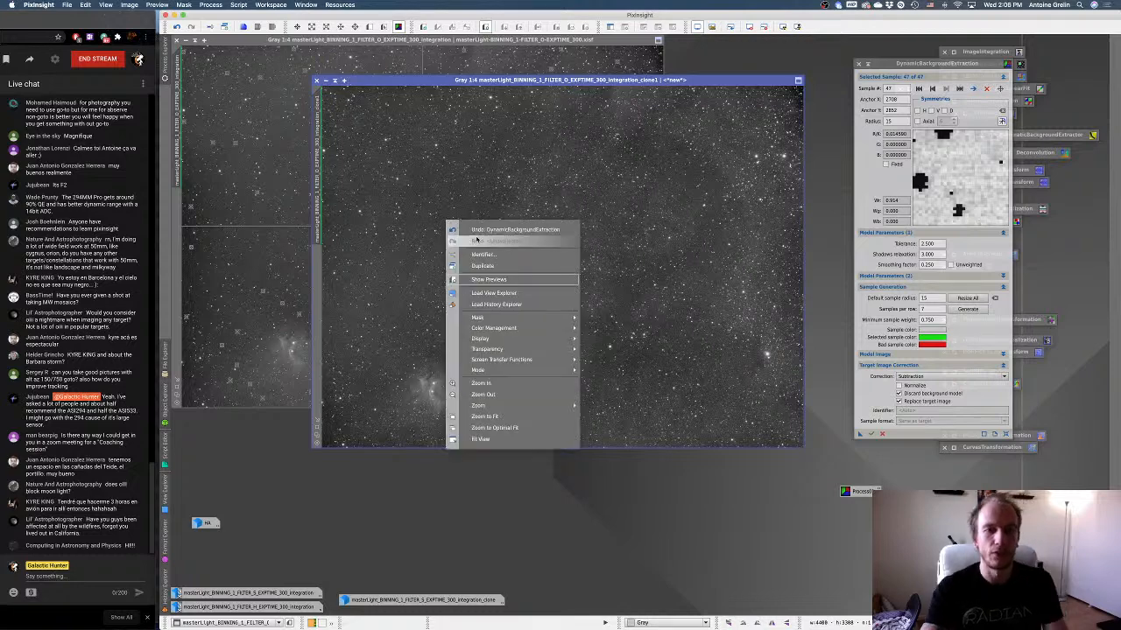
left_click(475, 253)
type("OIII")
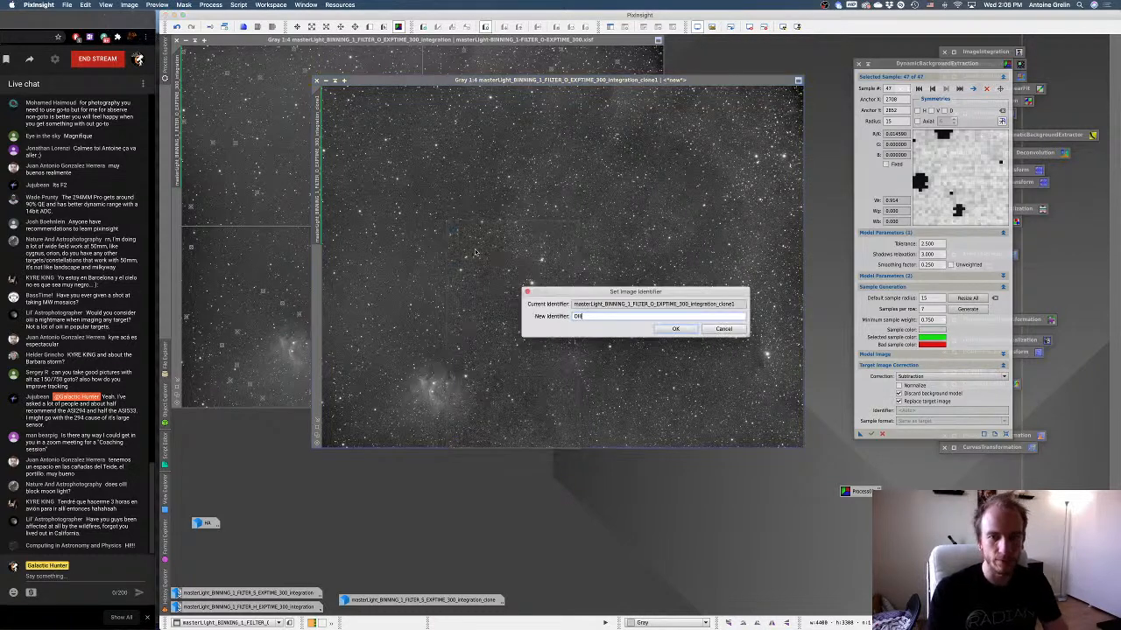
key("Return")
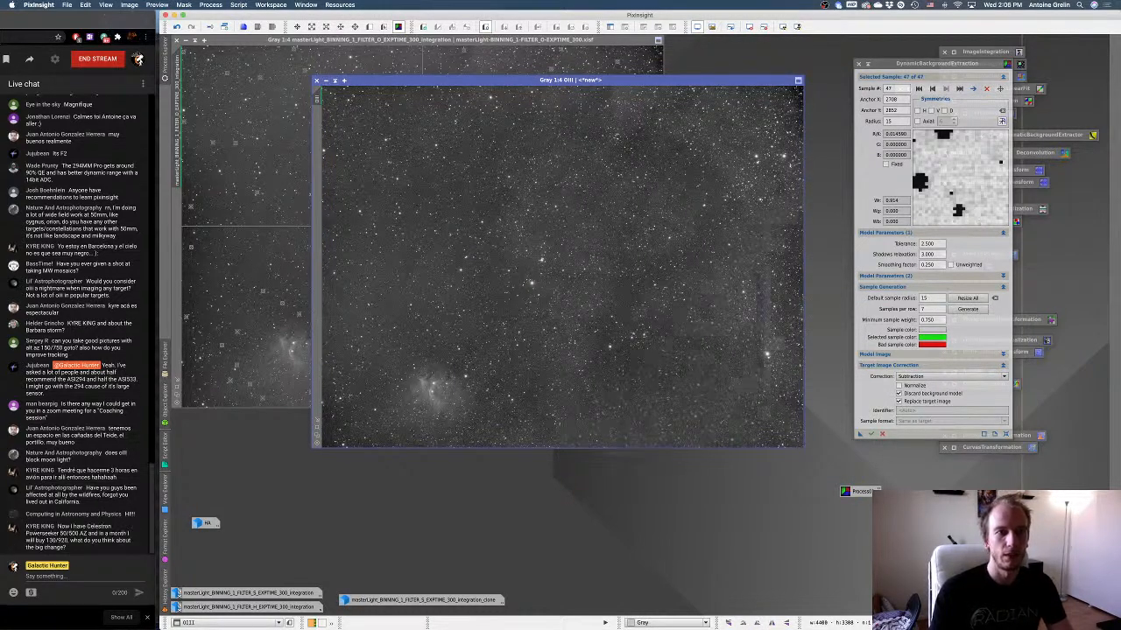
left_click(326, 80)
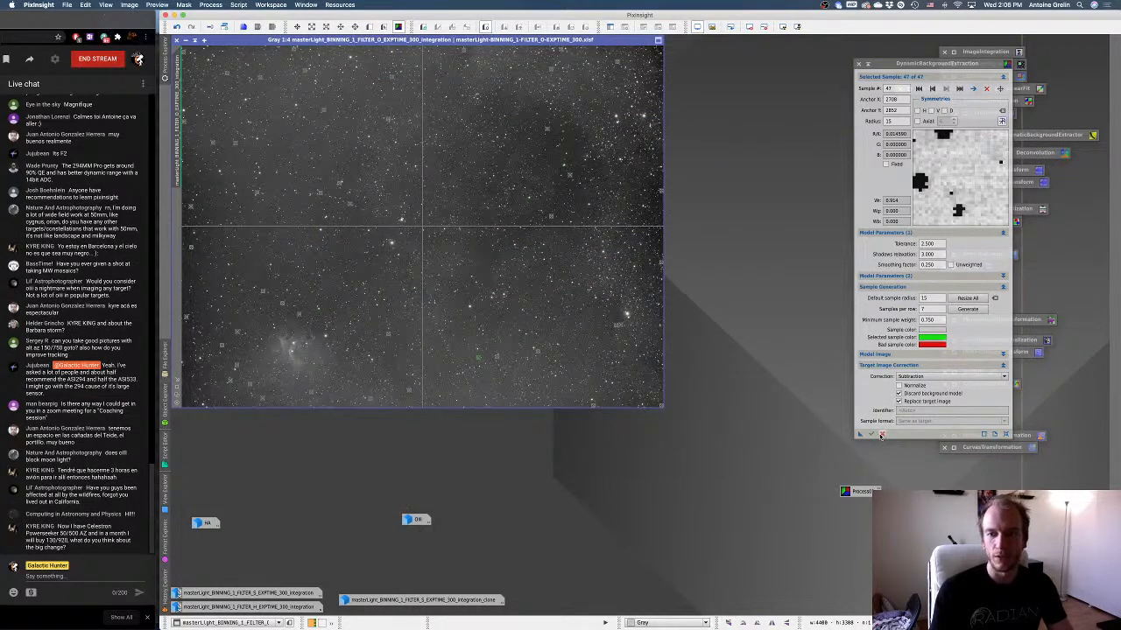
Close DynamicBackgroundExtraction, delete the original O master without saving, and move the OIII icon beneath the HA icon.
left_click(882, 436)
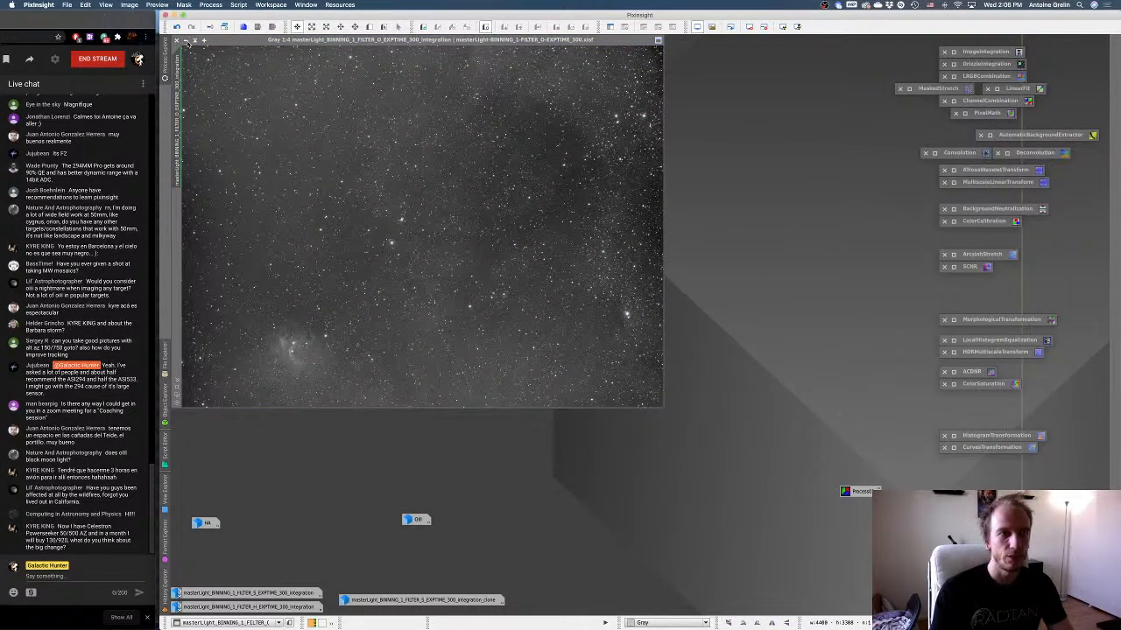
left_click(186, 40)
right_click(440, 228)
left_click(490, 290)
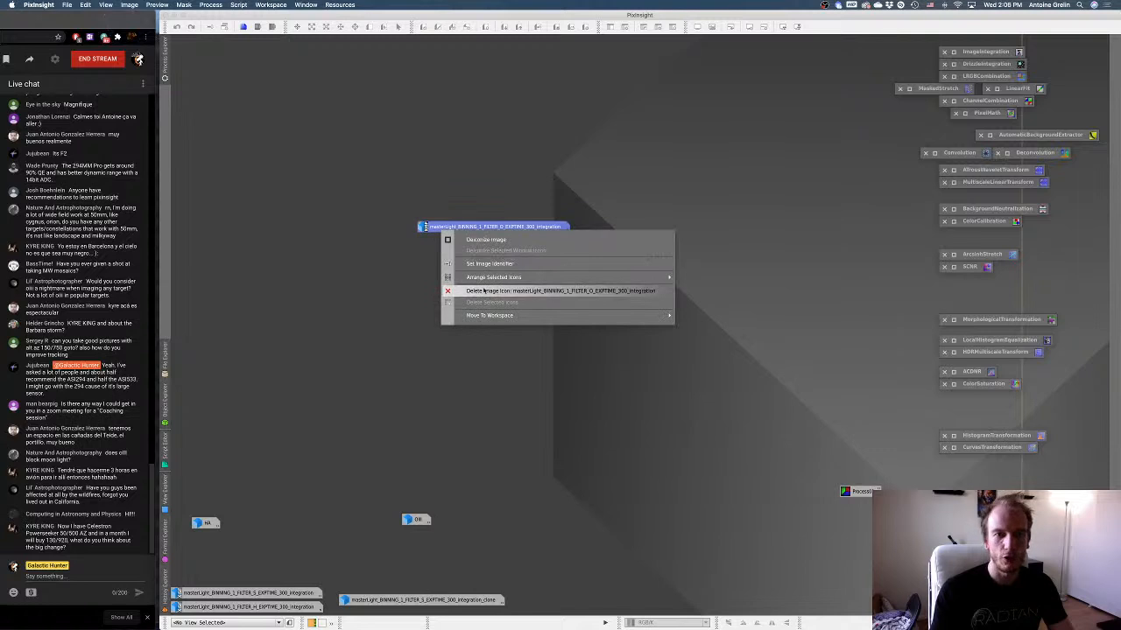
left_click(672, 336)
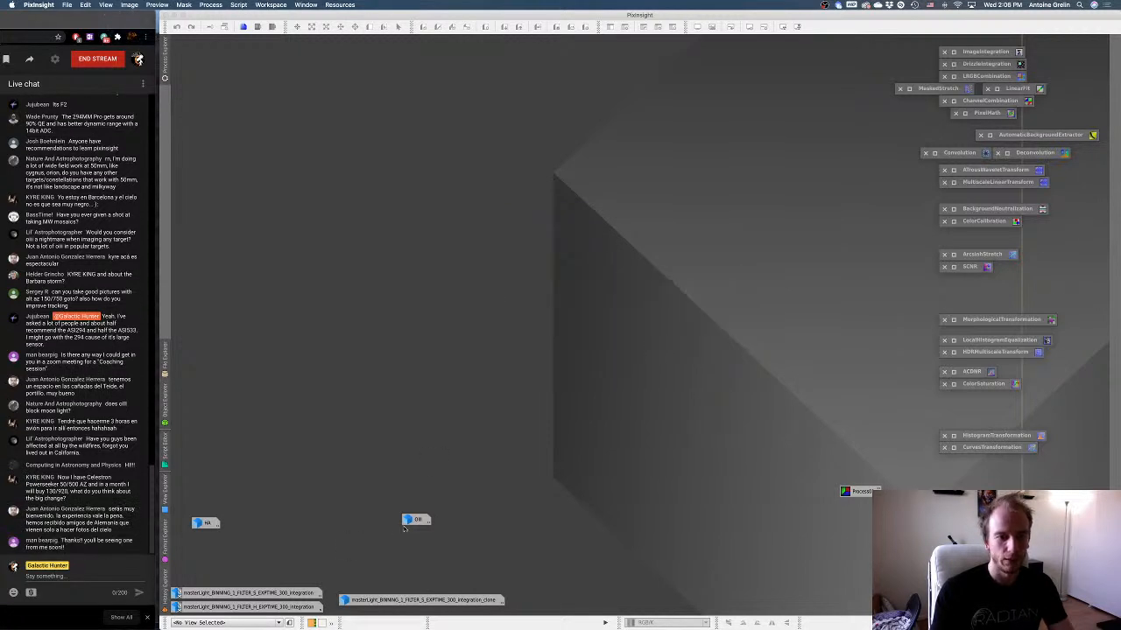
left_click_drag(320, 526, 210, 543)
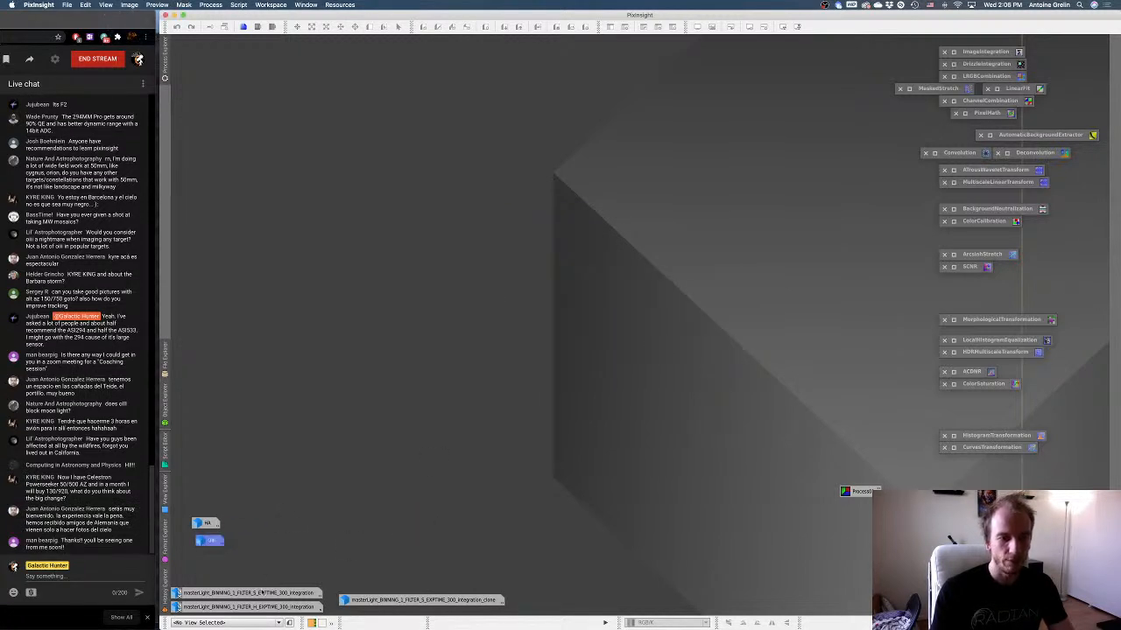
Rename the S clone as SII, minimize it, and place its icon beneath the OIII icon.
mouse_move(389, 605)
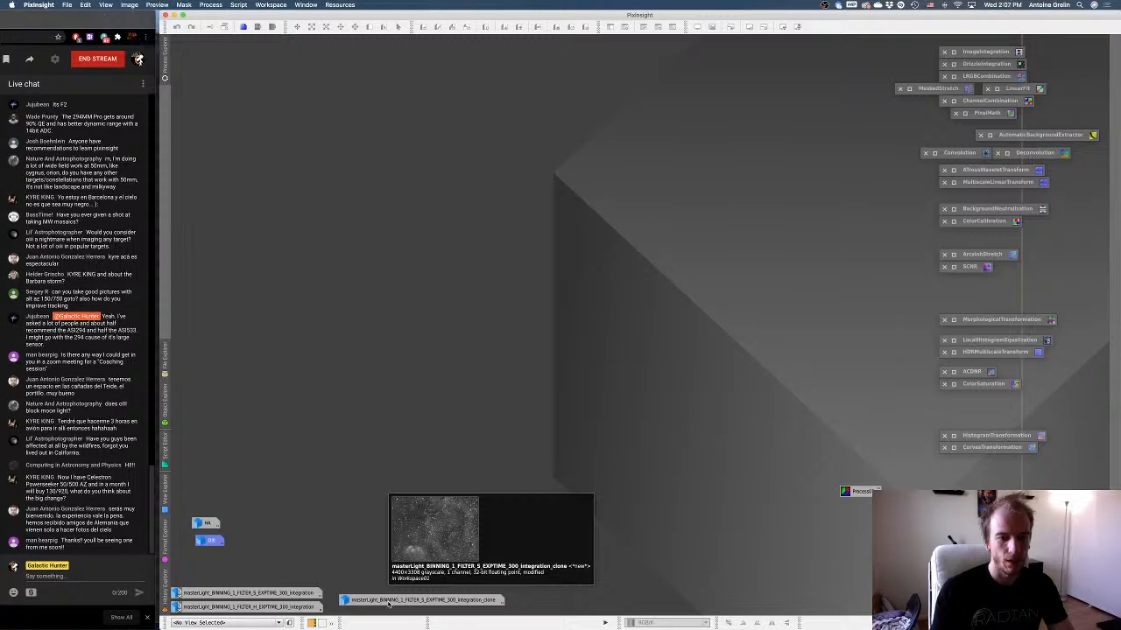
left_click(389, 602)
right_click(459, 282)
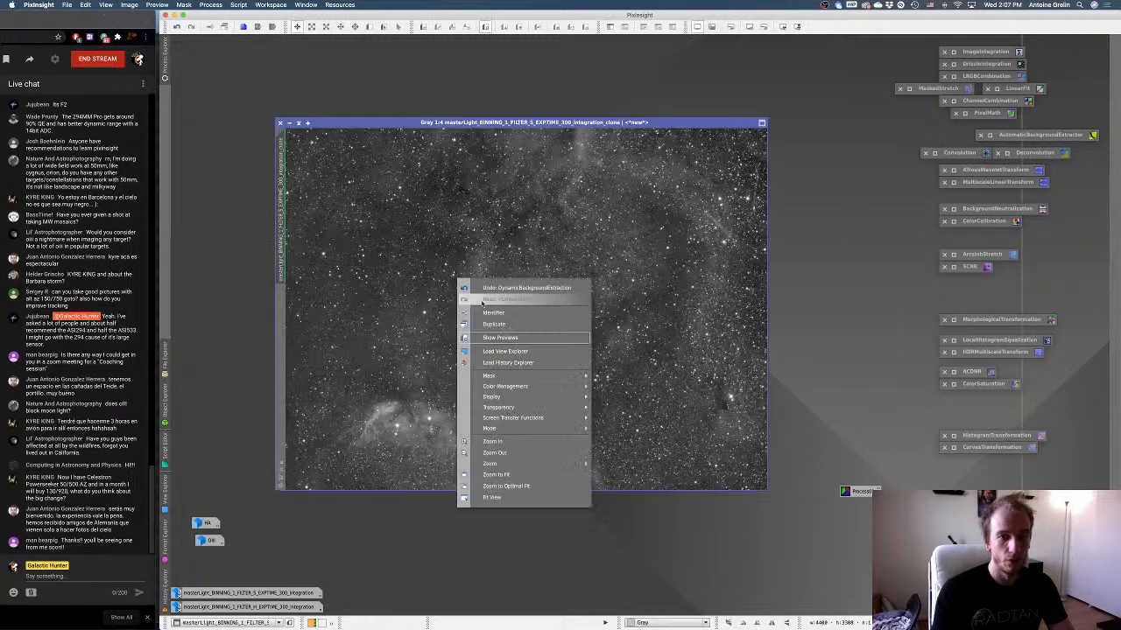
left_click(484, 312)
type("SII")
key("Return")
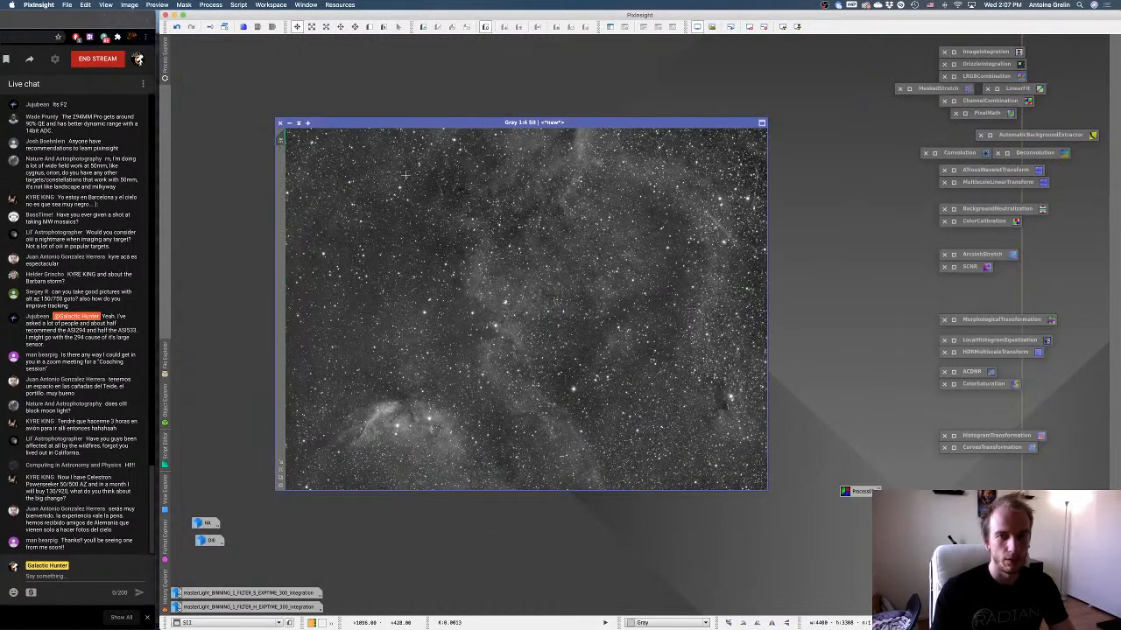
left_click(291, 124)
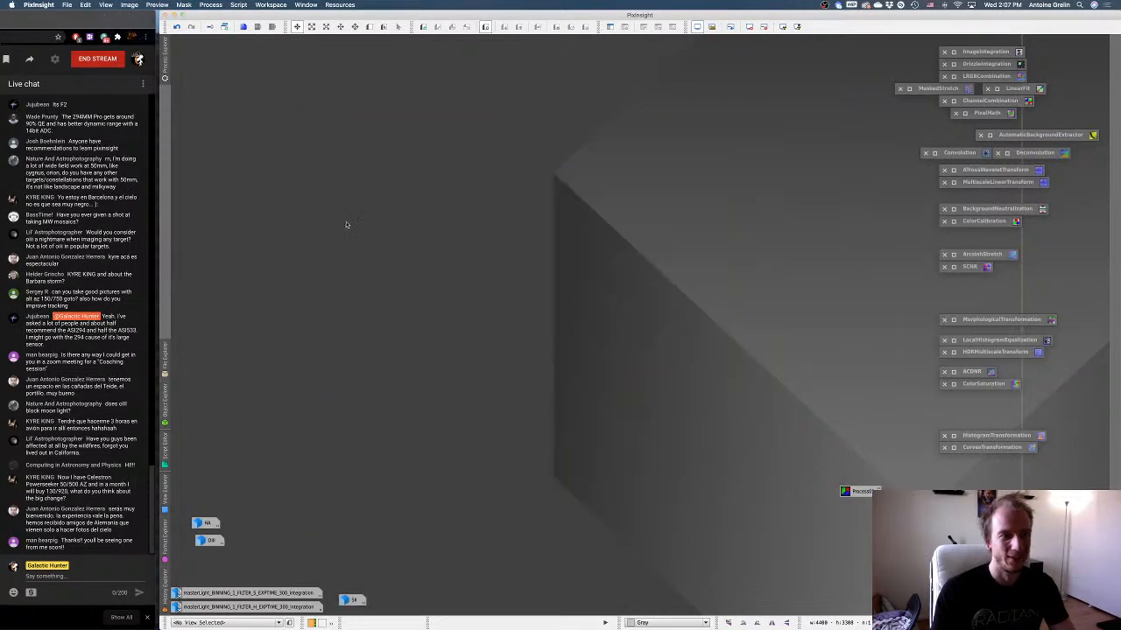
left_click_drag(354, 601, 269, 283)
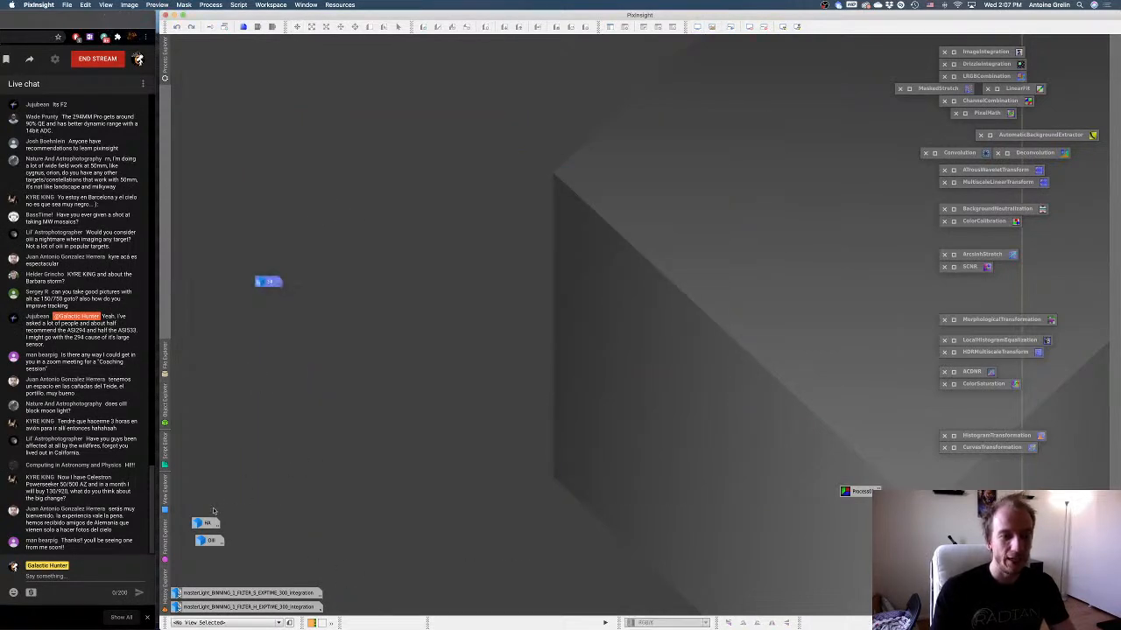
left_click_drag(218, 510, 210, 564)
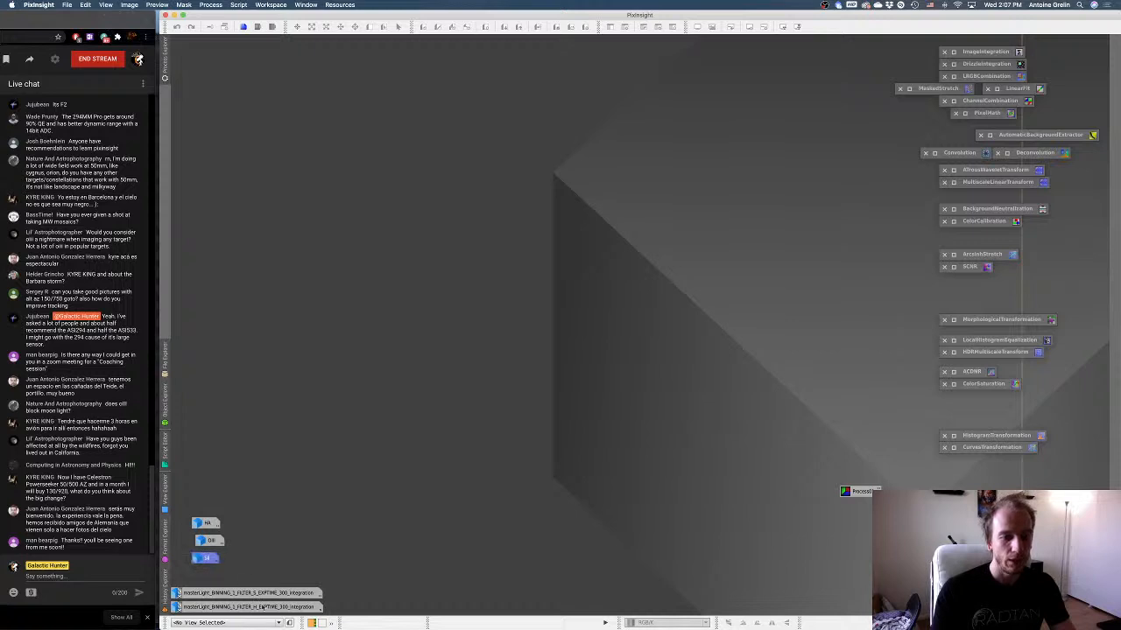
Delete the original S and H masters without saving and move the HA, OIII and SII icons together into the workspace corner.
right_click(253, 596)
left_click(368, 562)
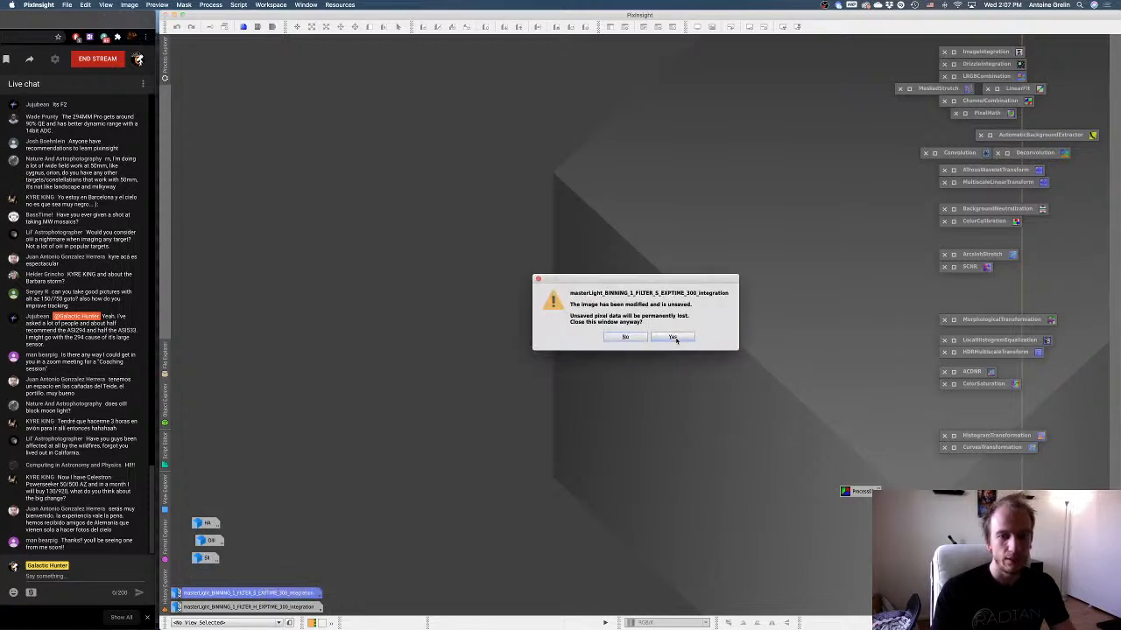
left_click(673, 341)
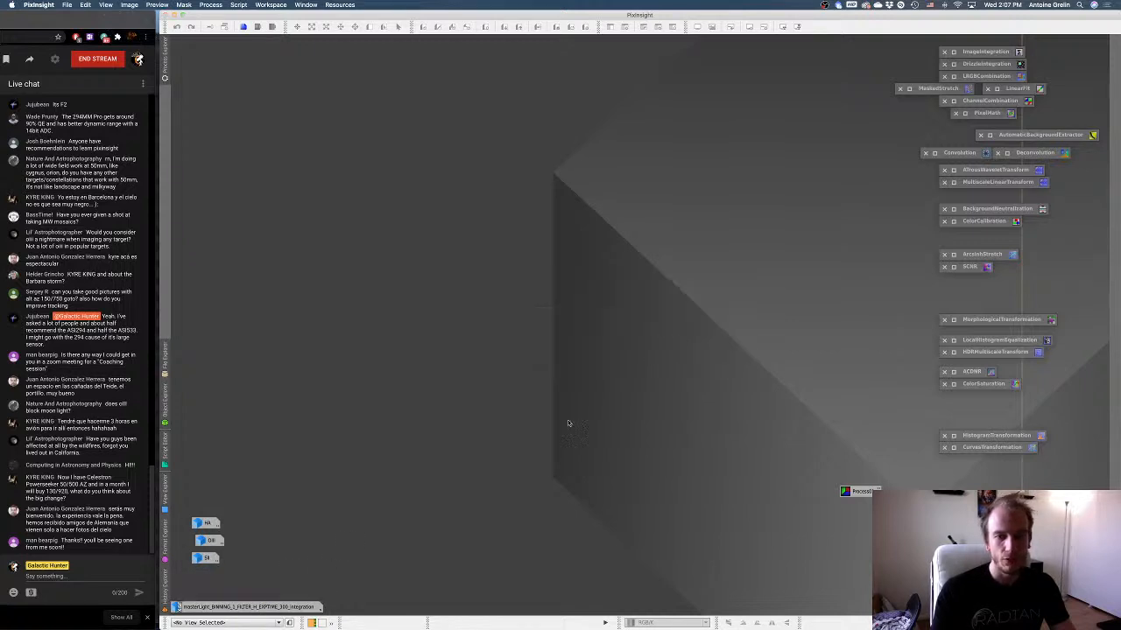
right_click(258, 604)
left_click(294, 569)
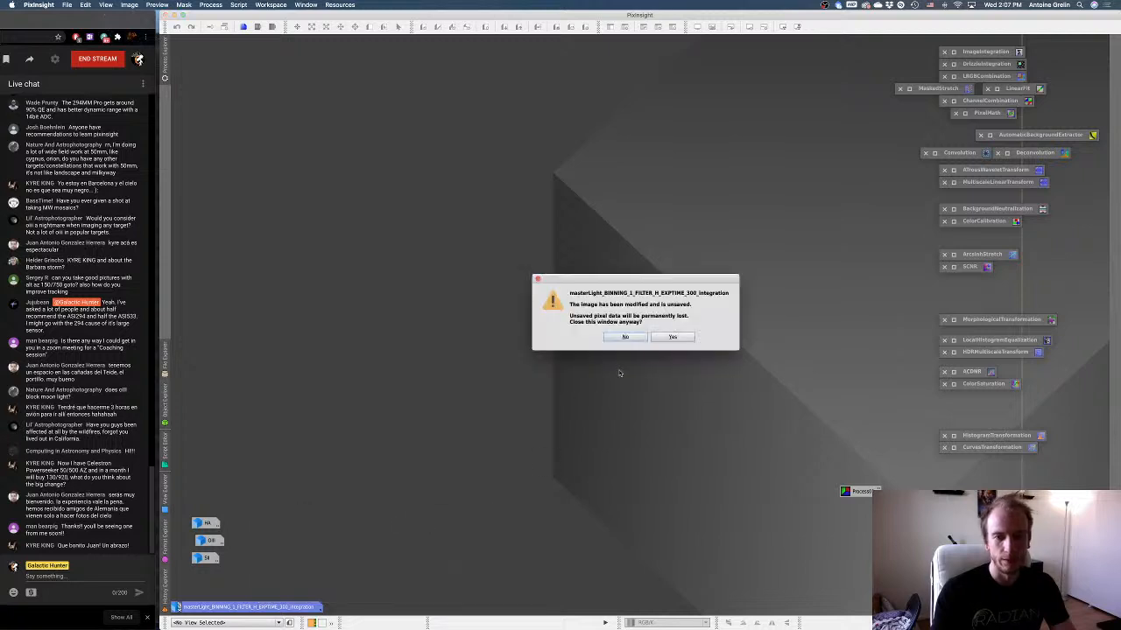
left_click(674, 338)
left_click_drag(207, 495, 195, 603)
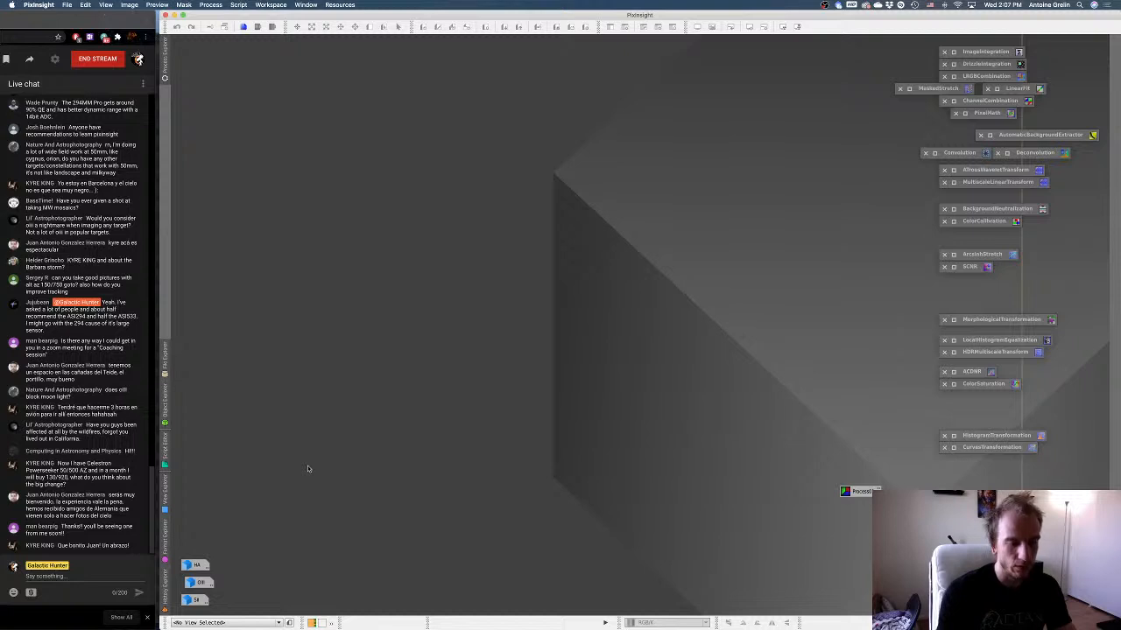
Move the Process01 icon beneath the CurvesTransformation process window and close AutomaticBackgroundExtractor.
left_click_drag(863, 492, 1055, 485)
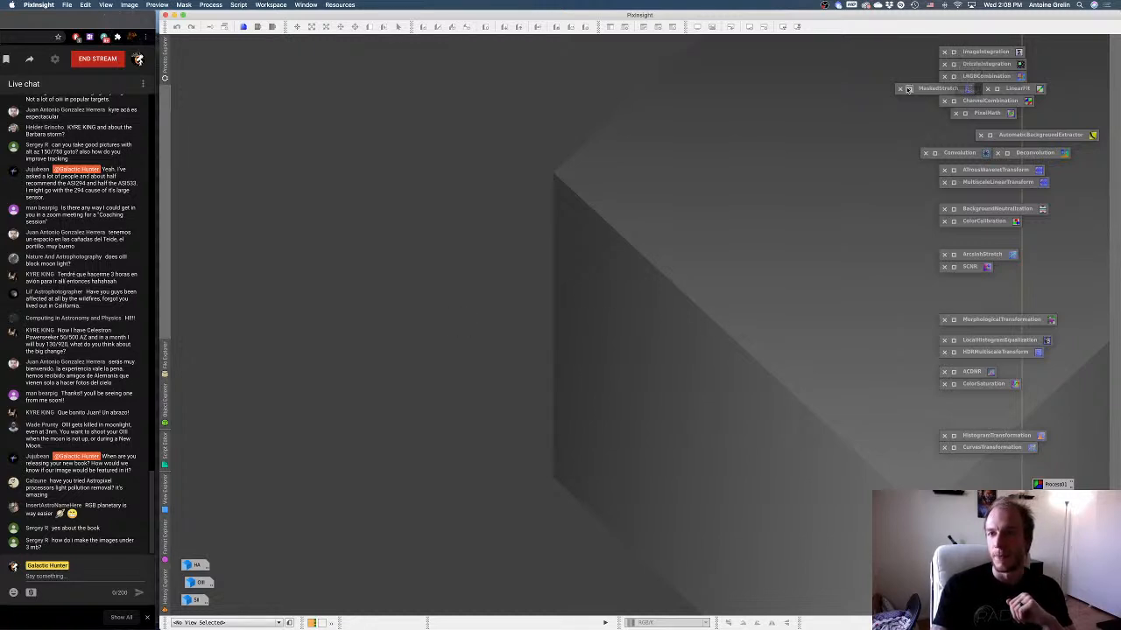
left_click(982, 136)
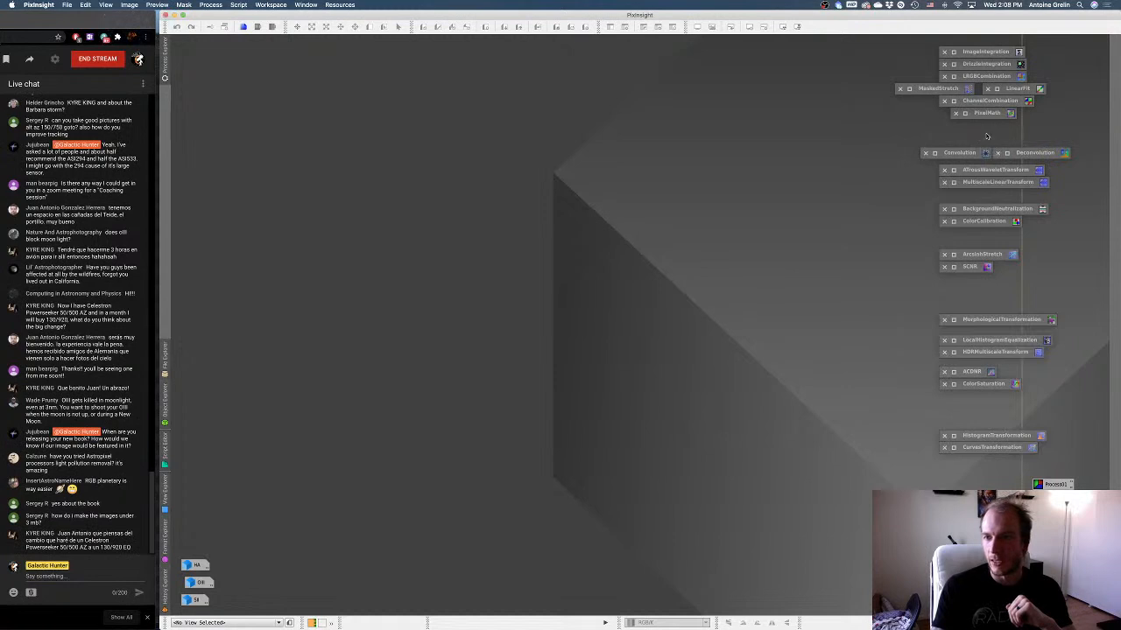
Set SII as the red channel's source image in ChannelCombination.
double_click(955, 102)
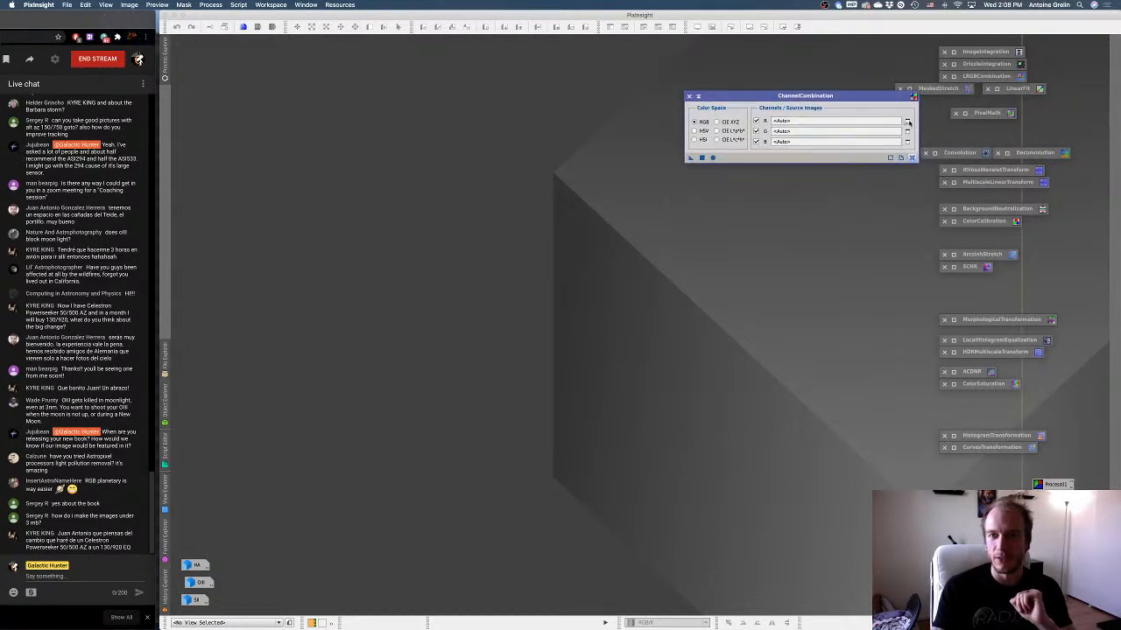
left_click(907, 121)
left_click(591, 311)
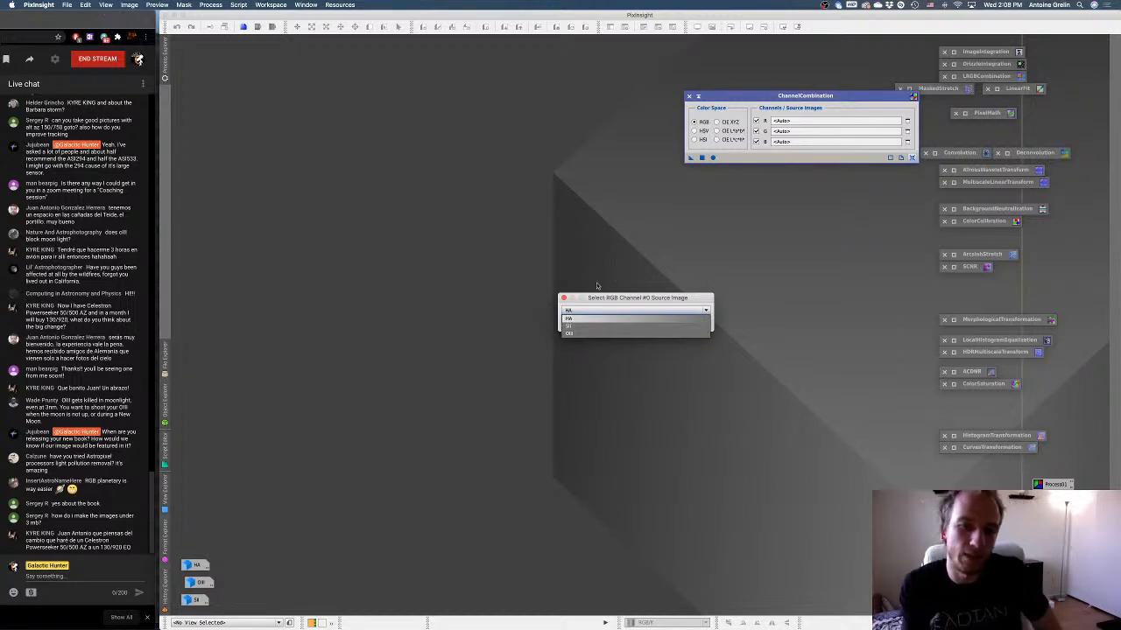
left_click(583, 334)
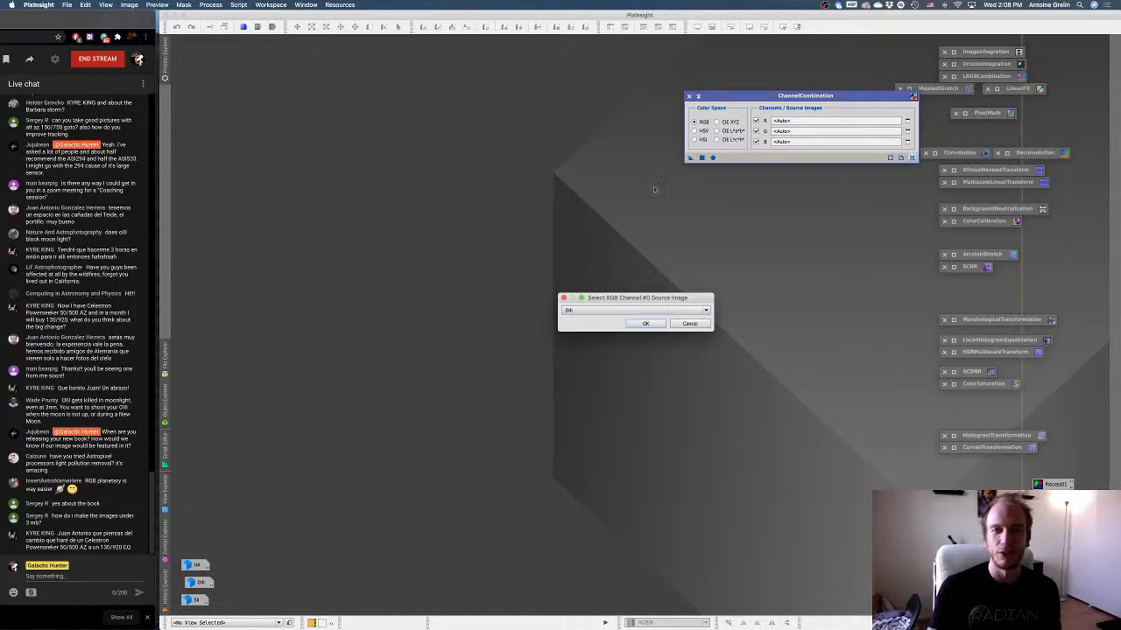
left_click(582, 312)
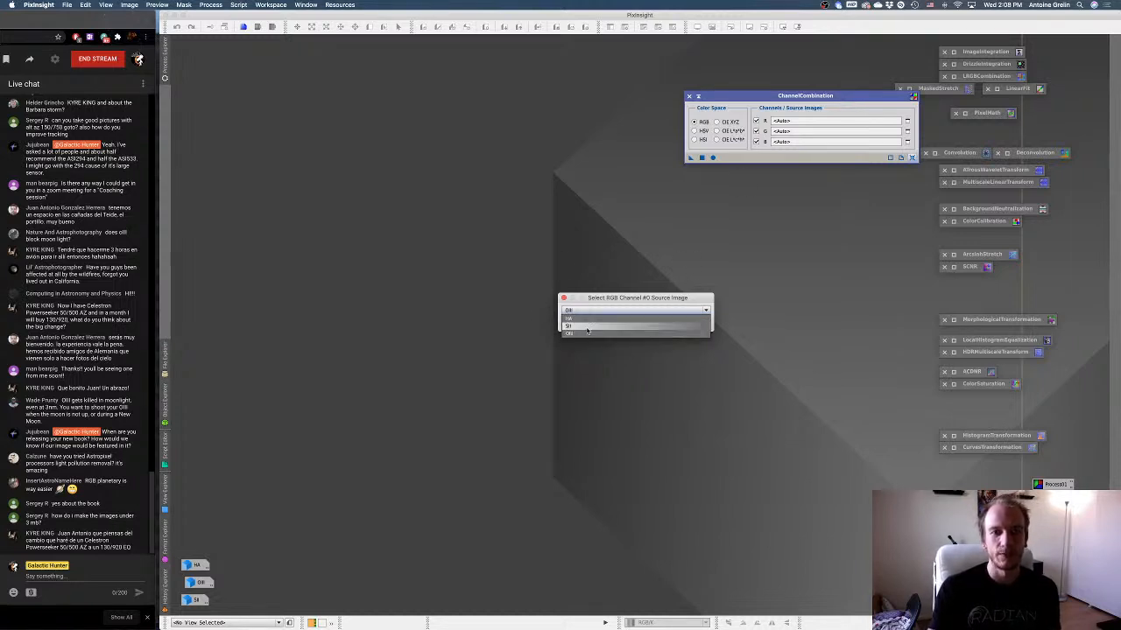
left_click(587, 327)
left_click(648, 326)
Set HA as the green and OIII as the blue source image in ChannelCombination.
left_click(908, 130)
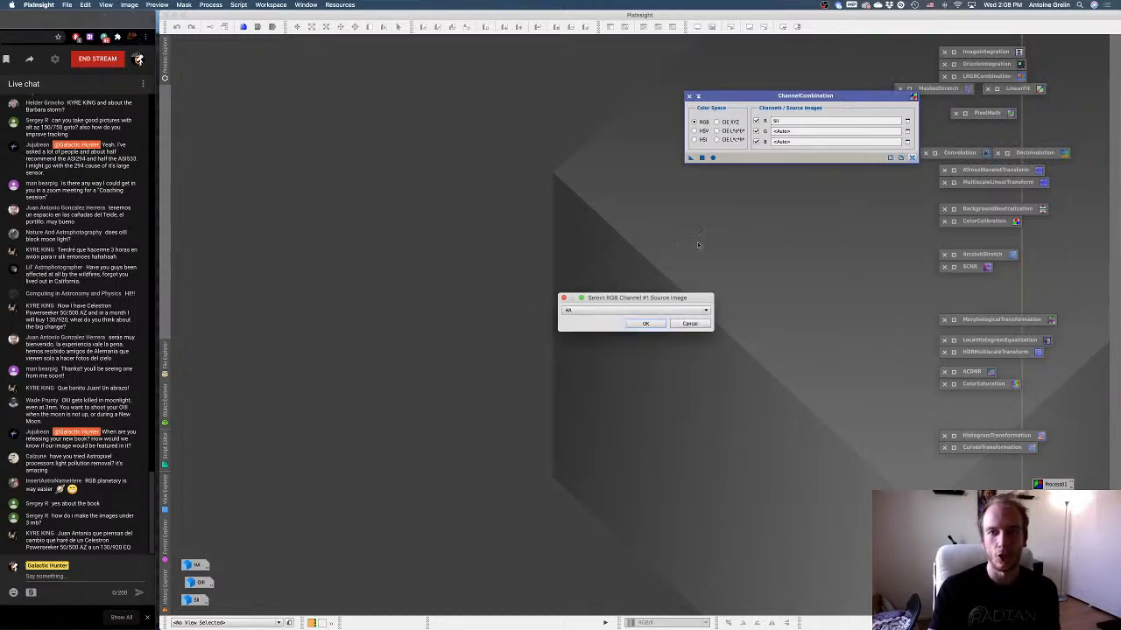
left_click(651, 311)
left_click(651, 319)
left_click(645, 323)
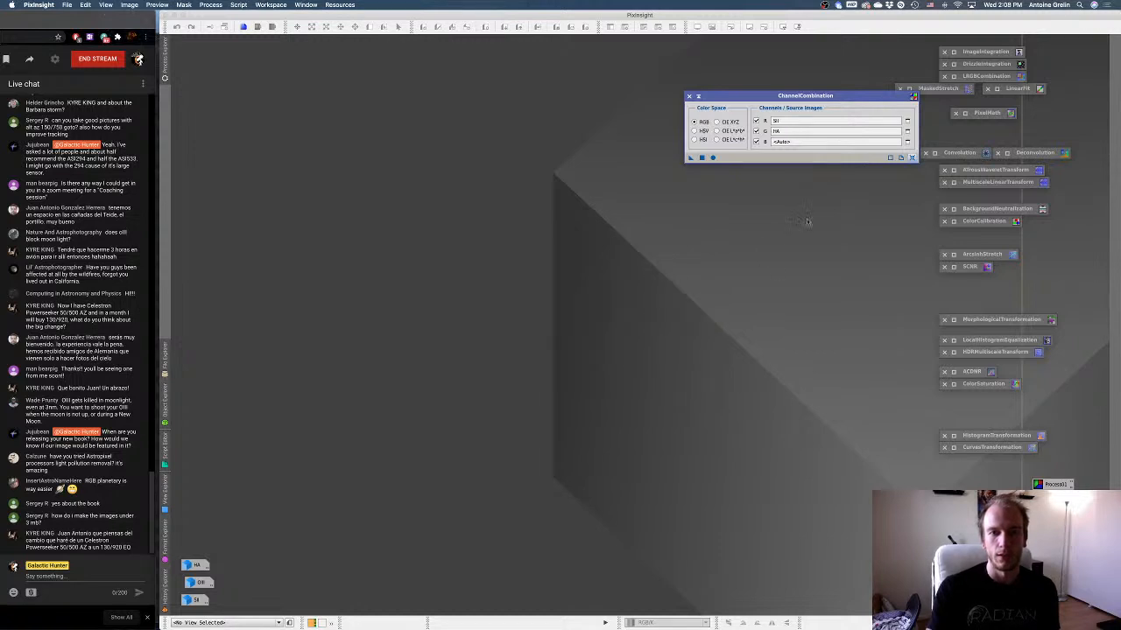
left_click(910, 141)
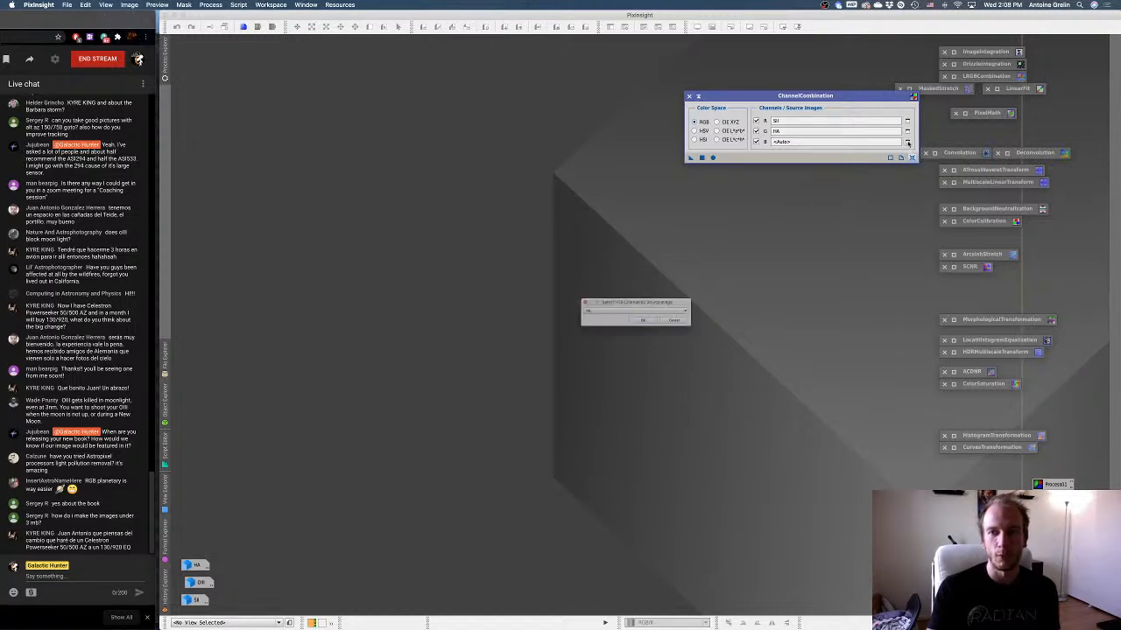
left_click(613, 311)
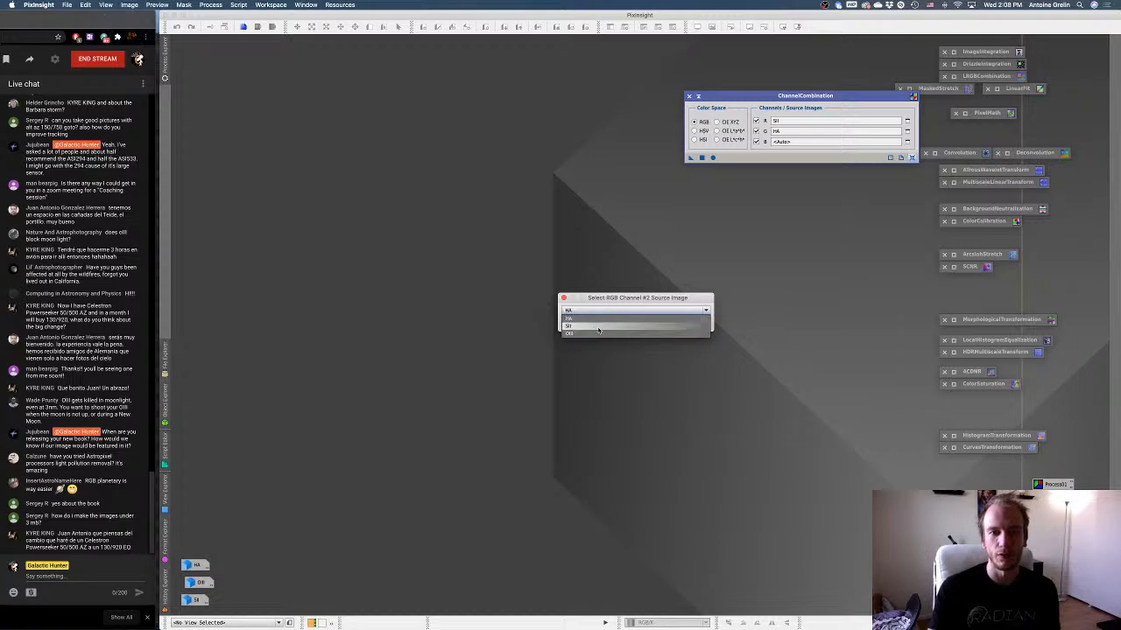
left_click(595, 334)
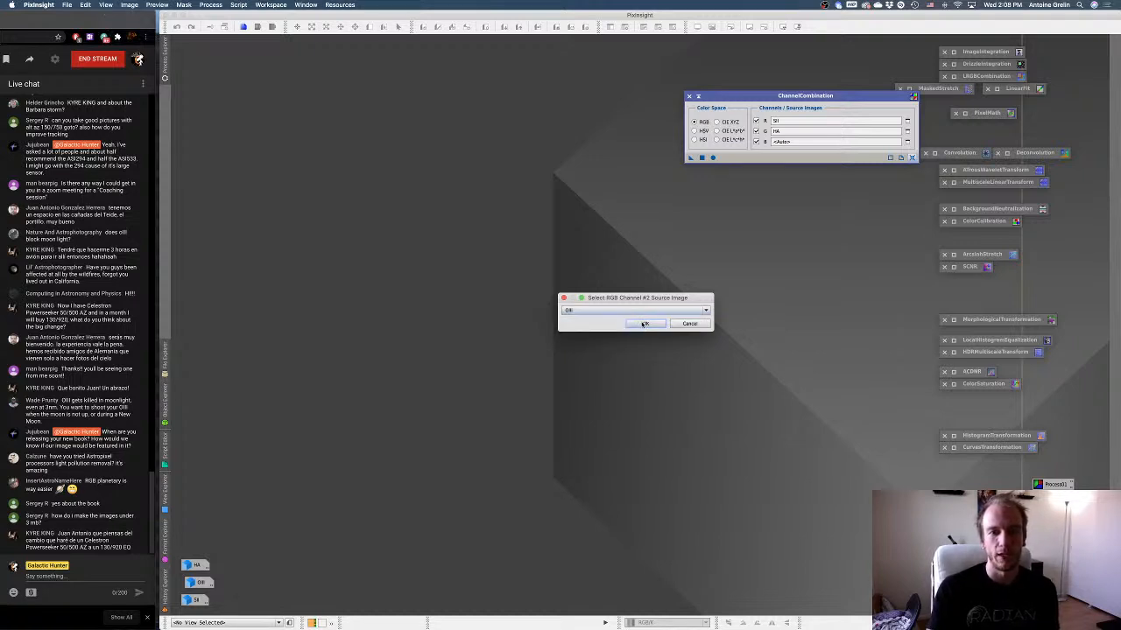
left_click(644, 324)
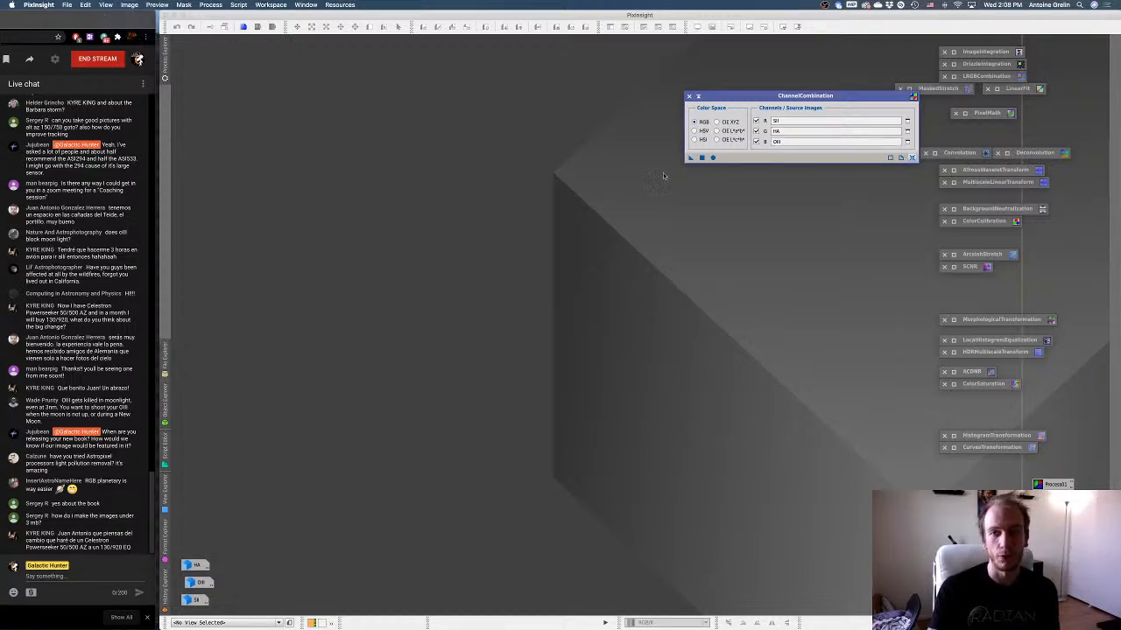
Combine the SII, HA and OIII channels into a new RGB image, move its window clear of ChannelCombination, and auto-stretch it.
left_click_drag(732, 96, 765, 108)
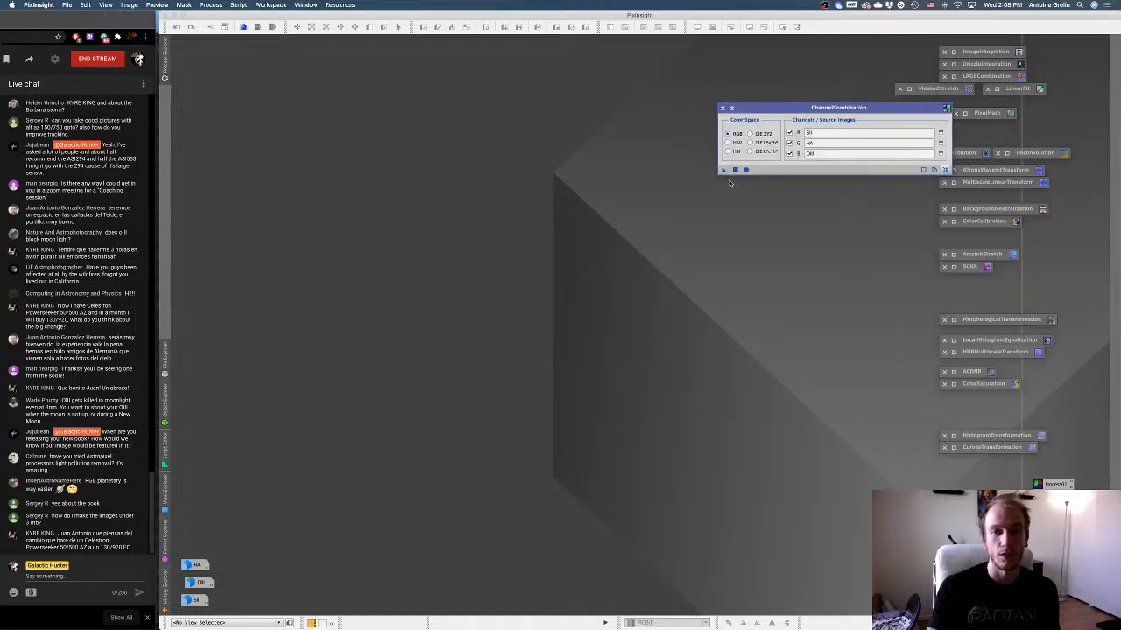
left_click(746, 171)
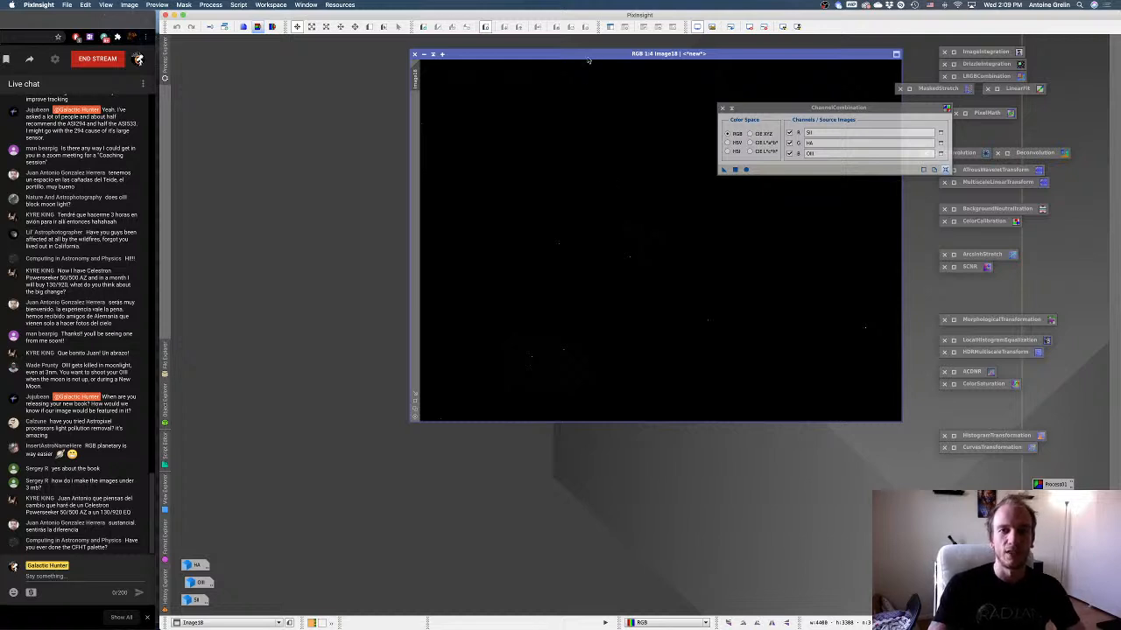
left_click_drag(592, 54, 386, 43)
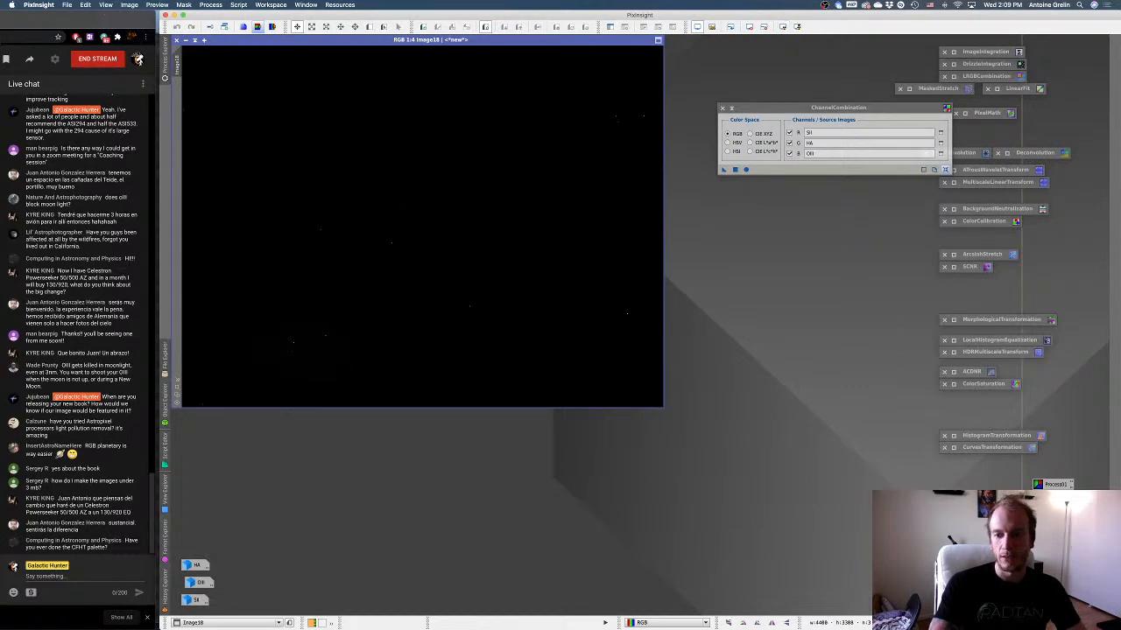
key("ctrl+a")
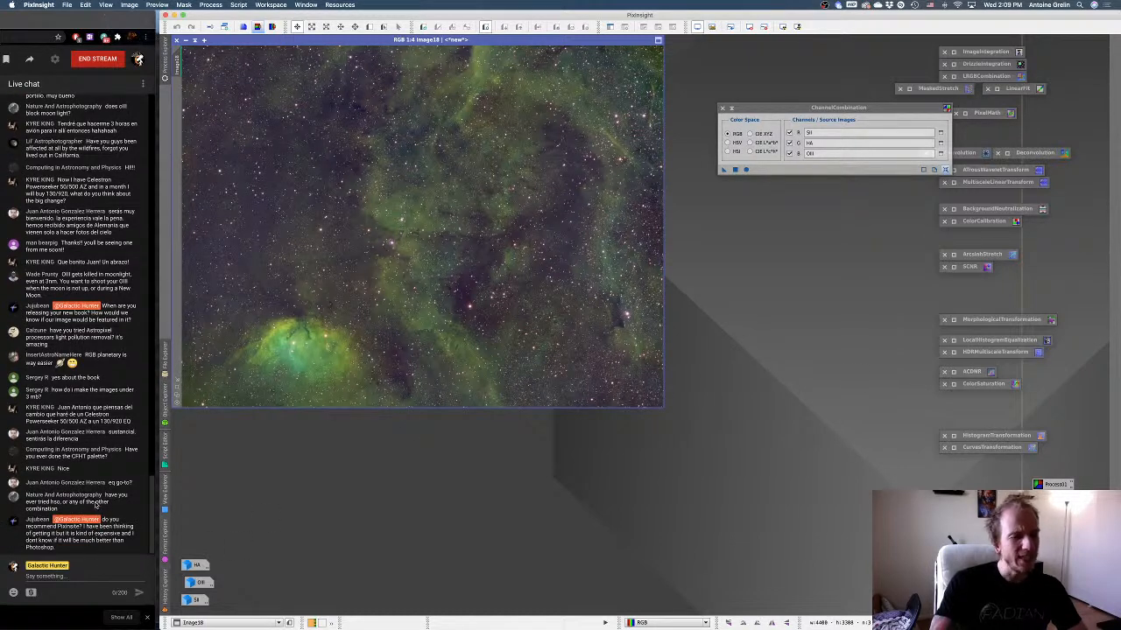
Set HA as the red and SII as the green source image in ChannelCombination.
left_click(940, 132)
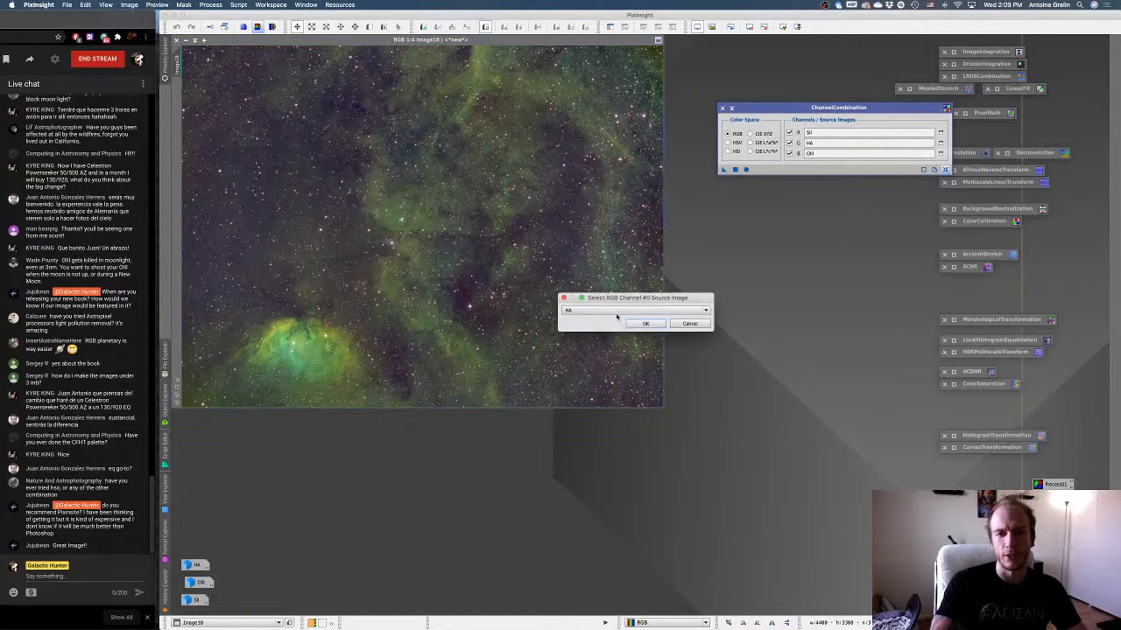
left_click(643, 324)
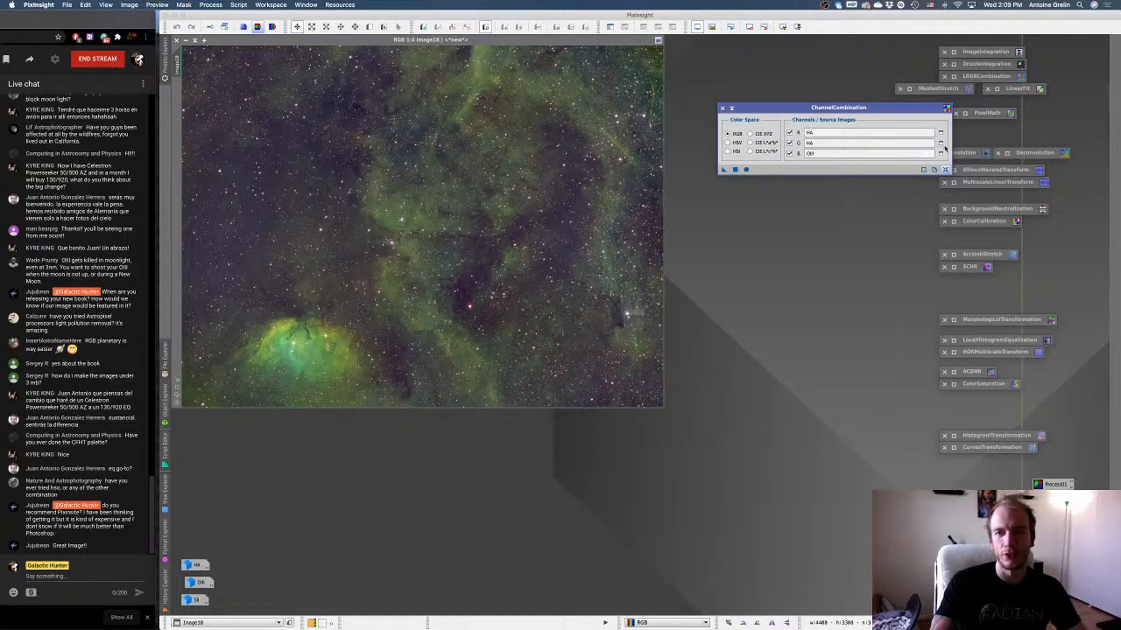
left_click(941, 143)
left_click(645, 310)
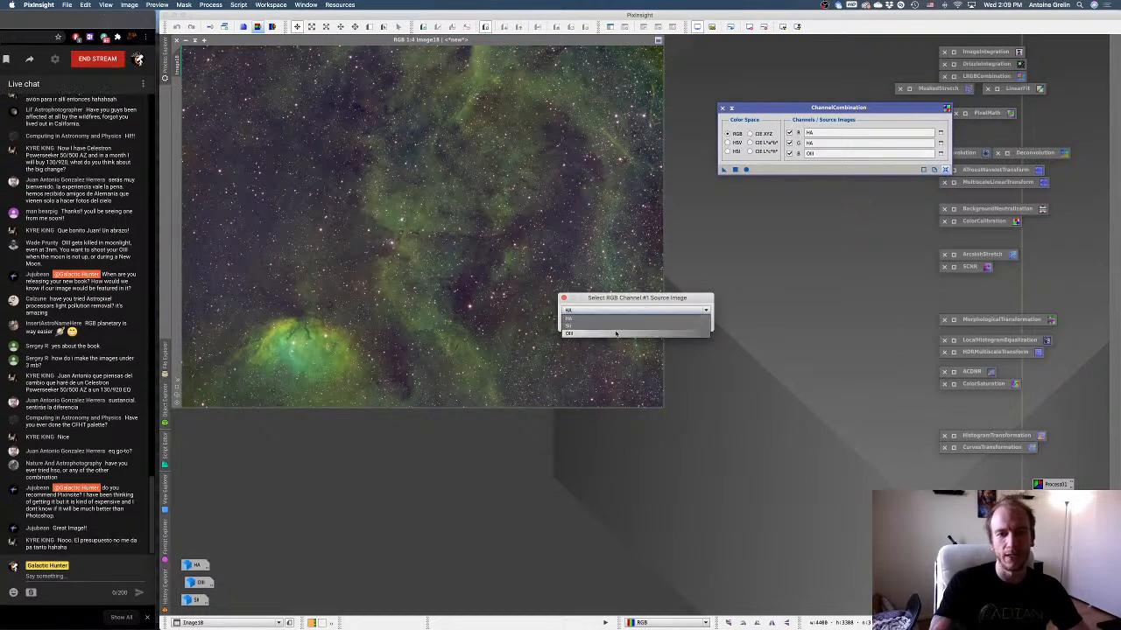
left_click(656, 331)
left_click(645, 323)
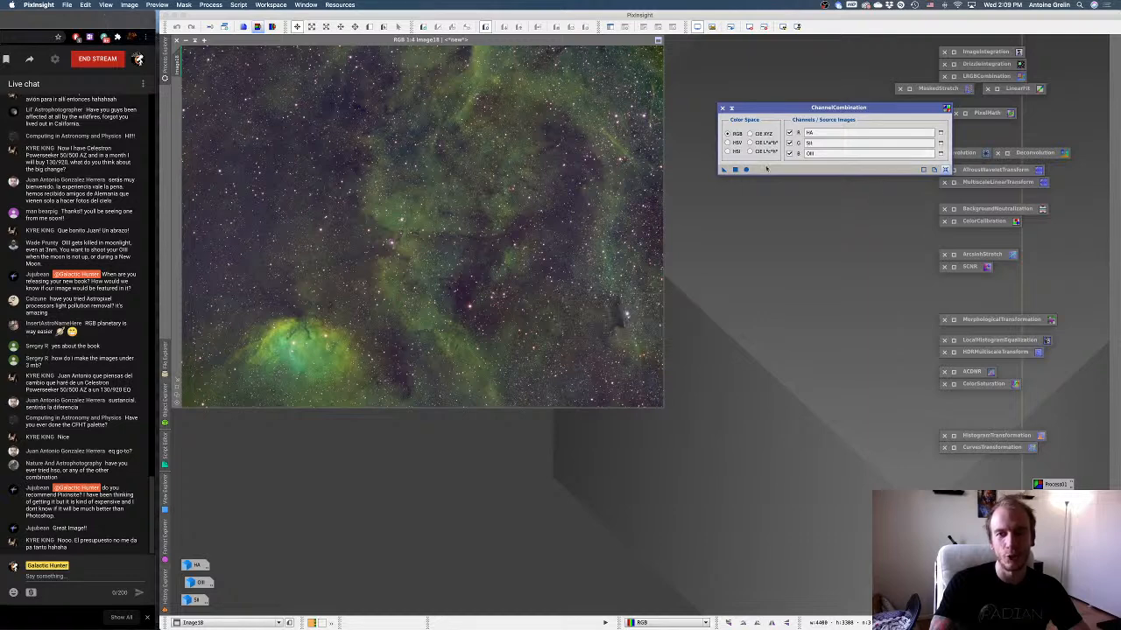
Combine HA, SII and OIII into a new RGB image, iconize ChannelCombination, shift the new image's window and auto-stretch it.
left_click(745, 170)
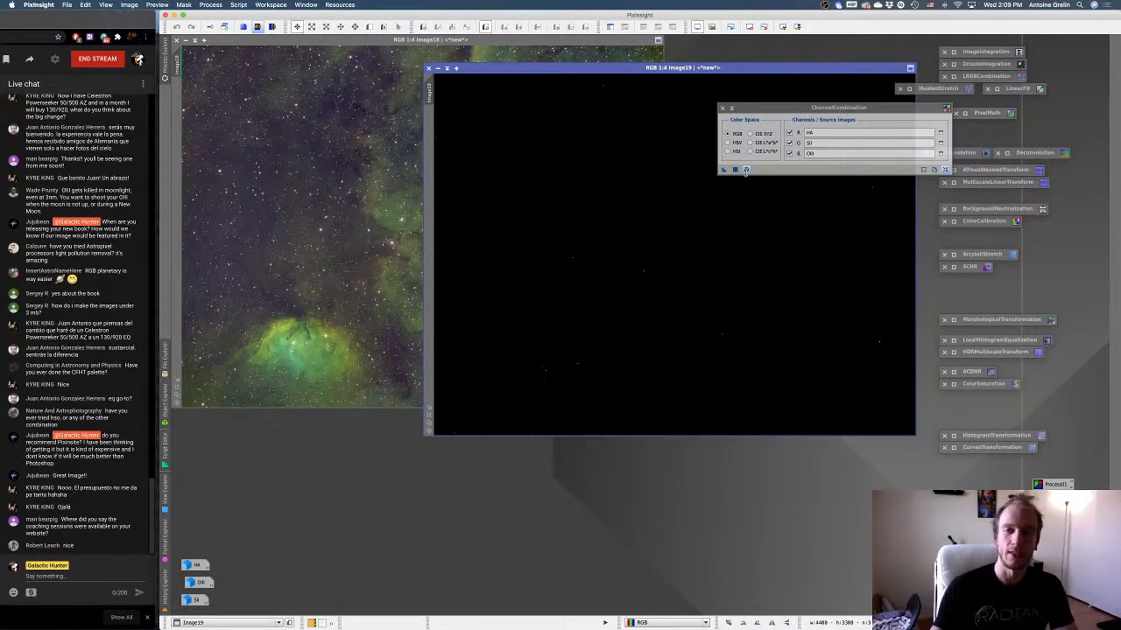
left_click(732, 107)
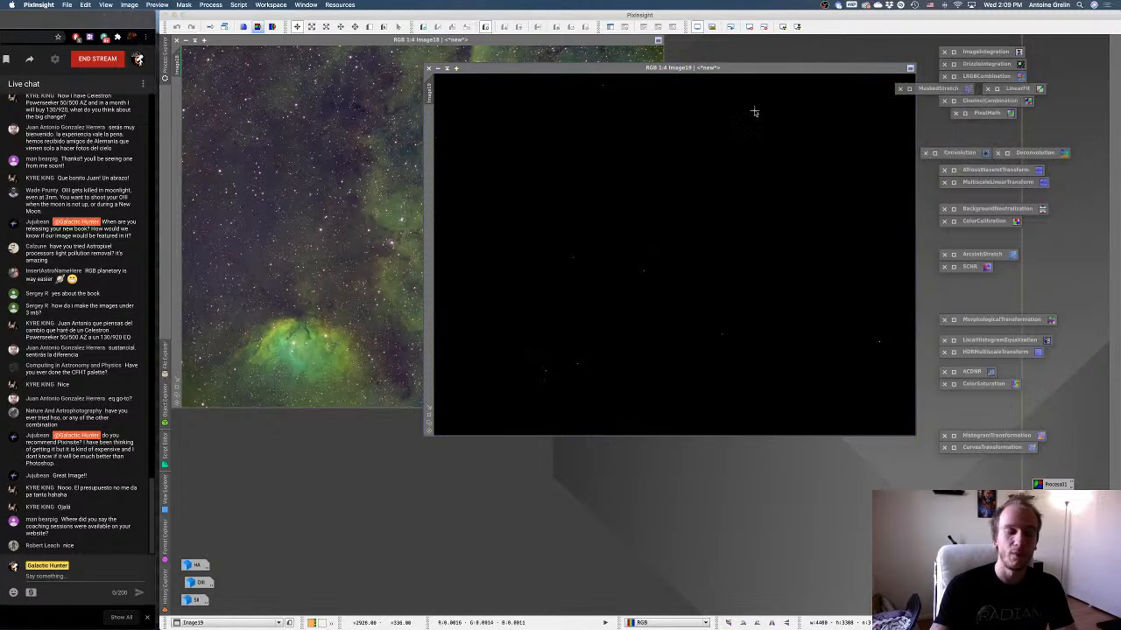
left_click_drag(740, 68, 677, 74)
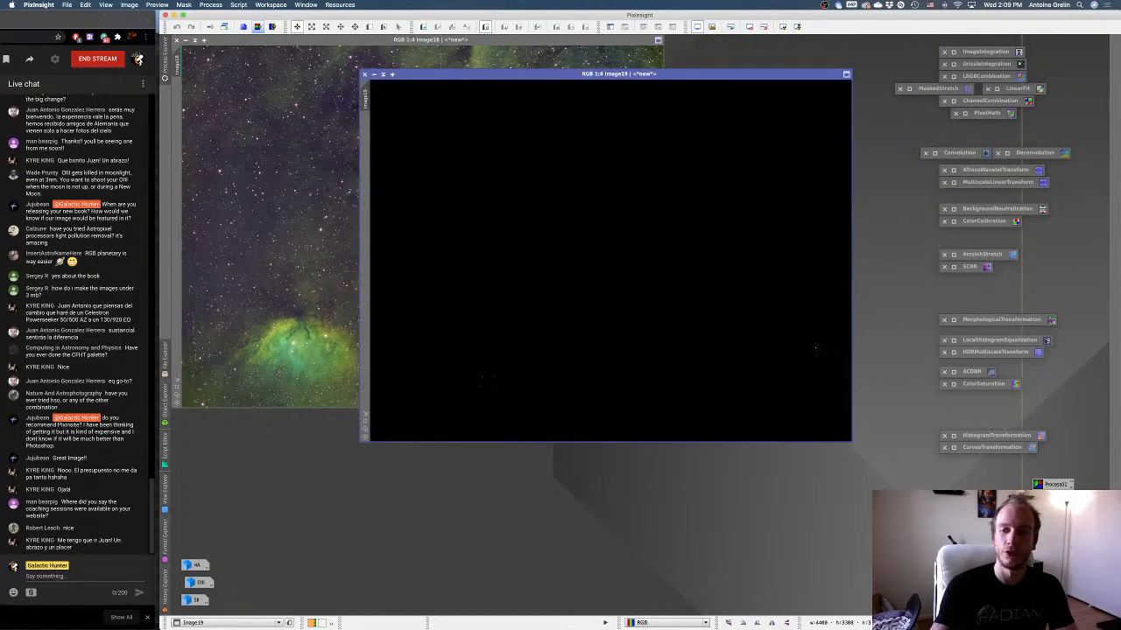
key("ctrl+a")
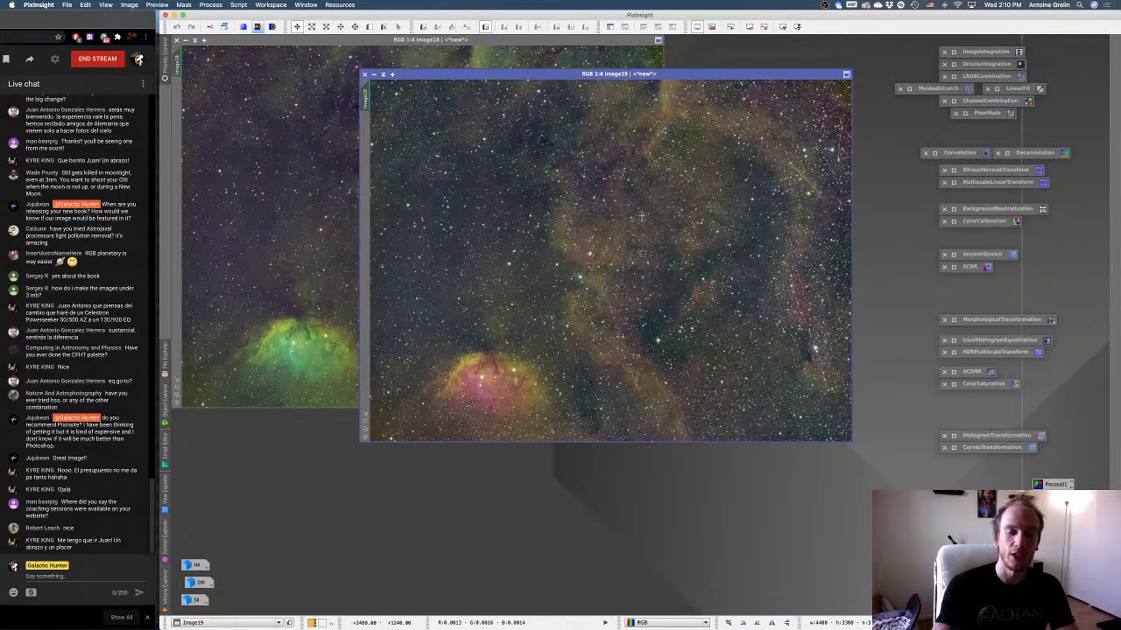
Compare the SII-HA-OIII and HA-SII-OIII images by alternating between their windows, and close the HA-SII-OIII version.
left_click(313, 246)
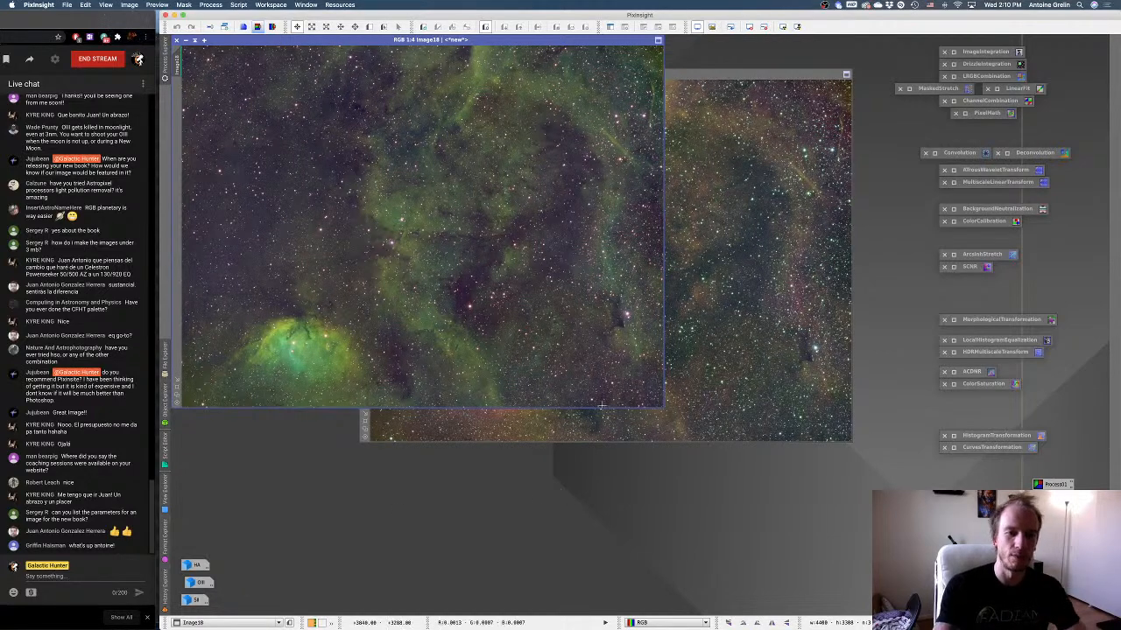
left_click(532, 414)
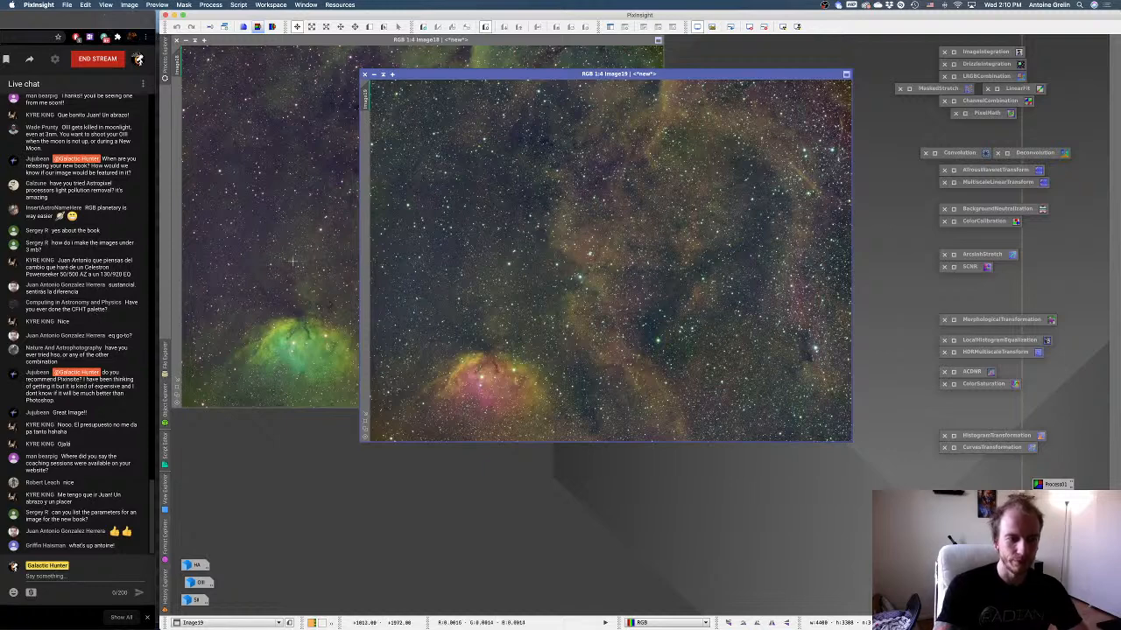
left_click(316, 258)
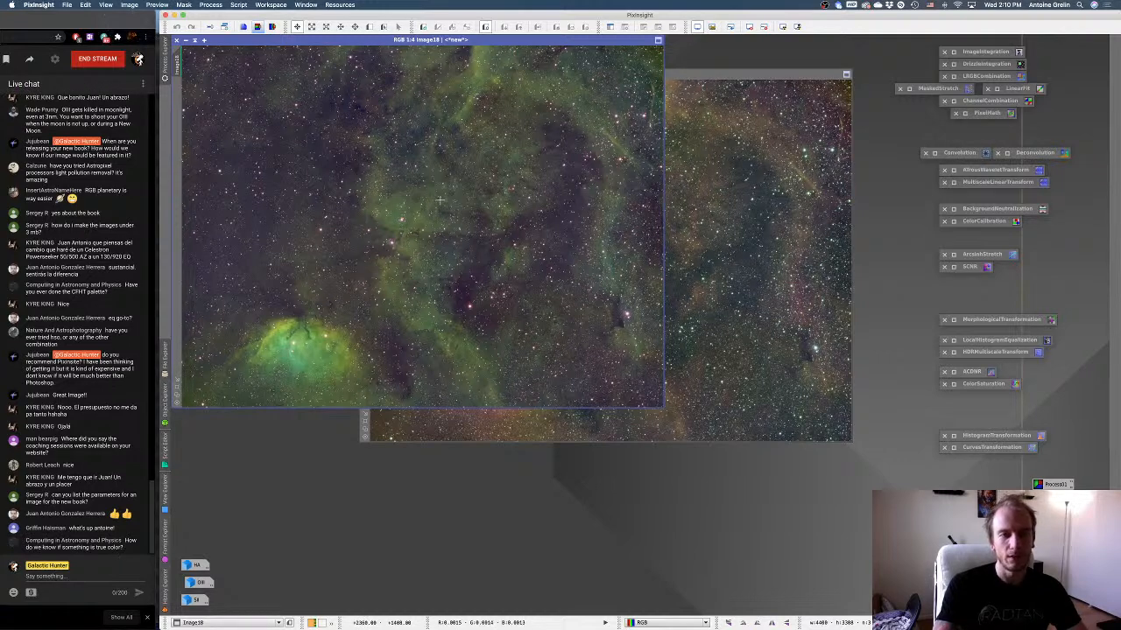
left_click(721, 213)
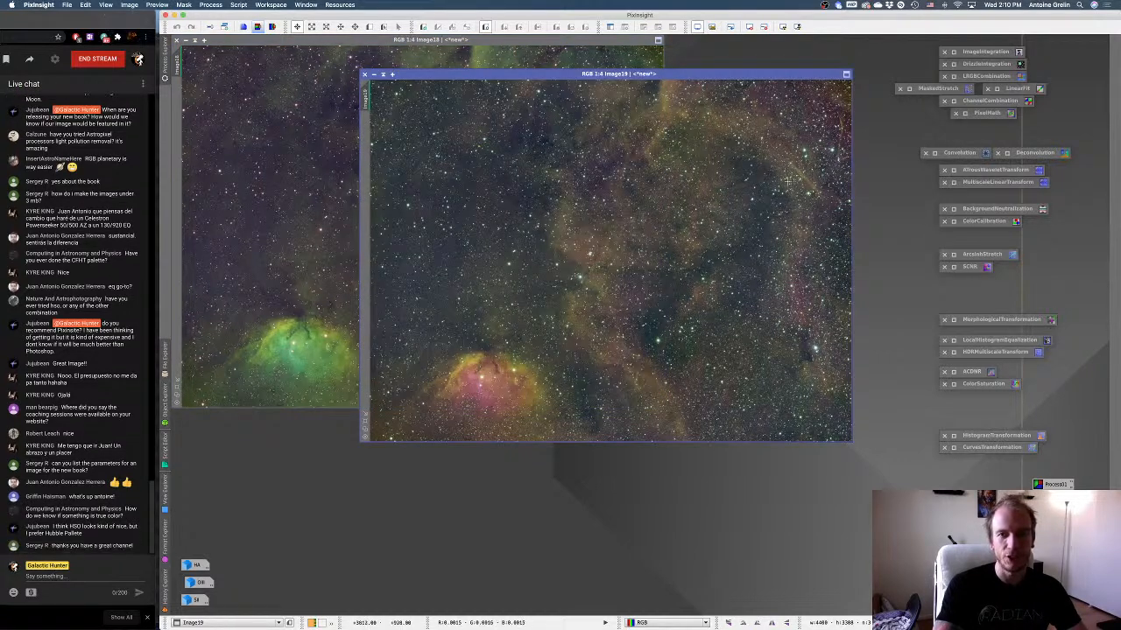
left_click(322, 202)
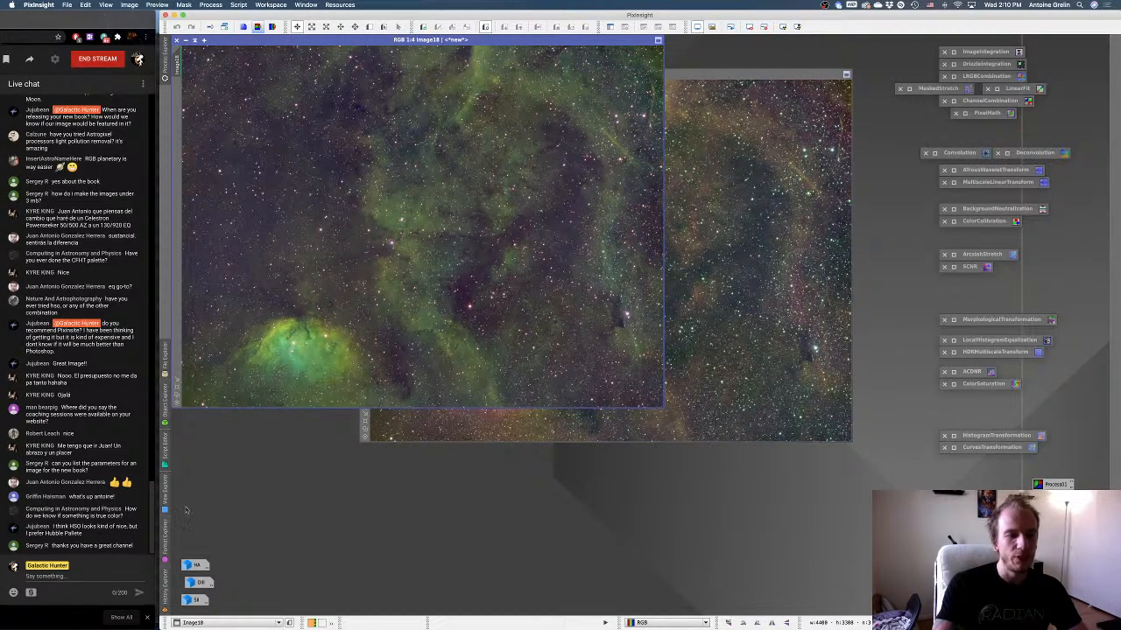
left_click(772, 179)
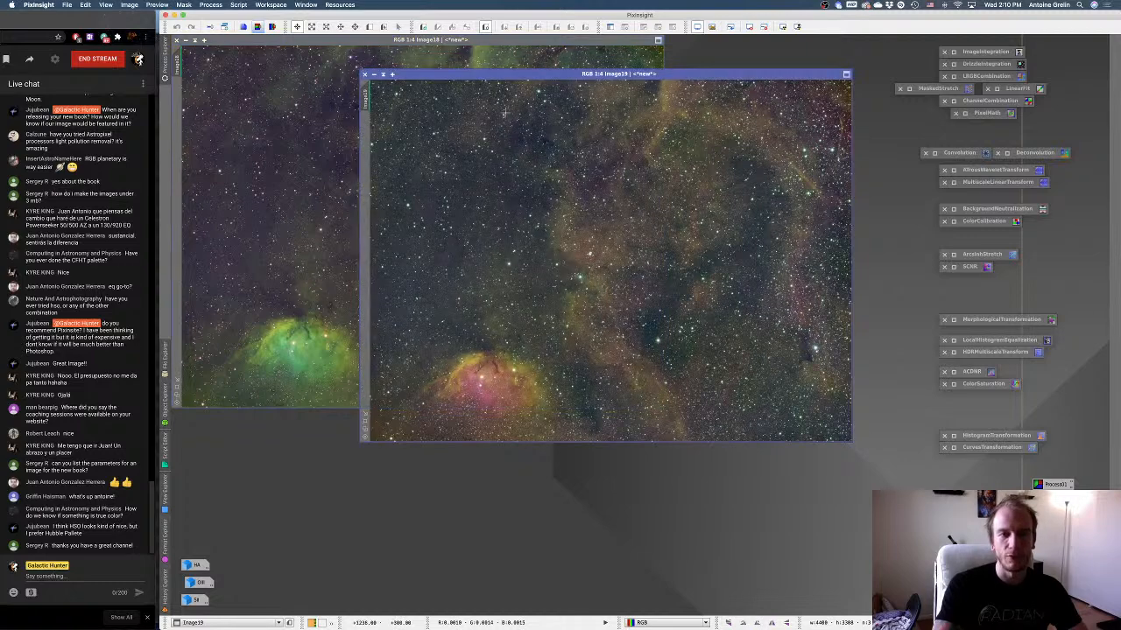
left_click(364, 75)
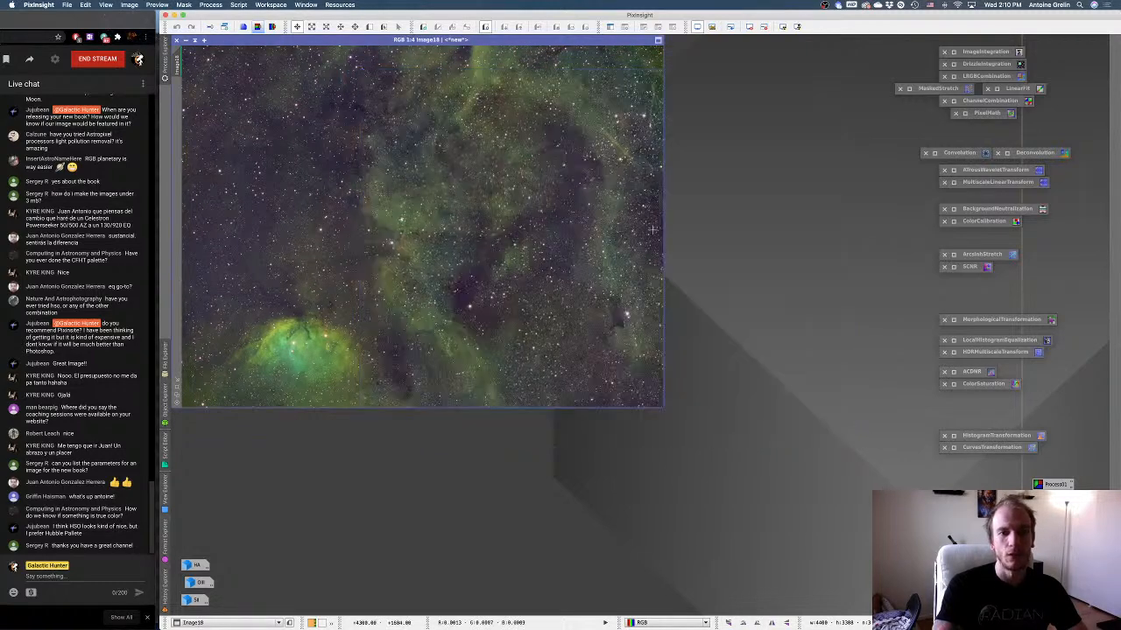
Enlarge the SII-HA-OIII image window and line up the SII, OIII and HA icons along the workspace's lower edge.
left_click(176, 389)
left_click_drag(196, 586, 211, 607)
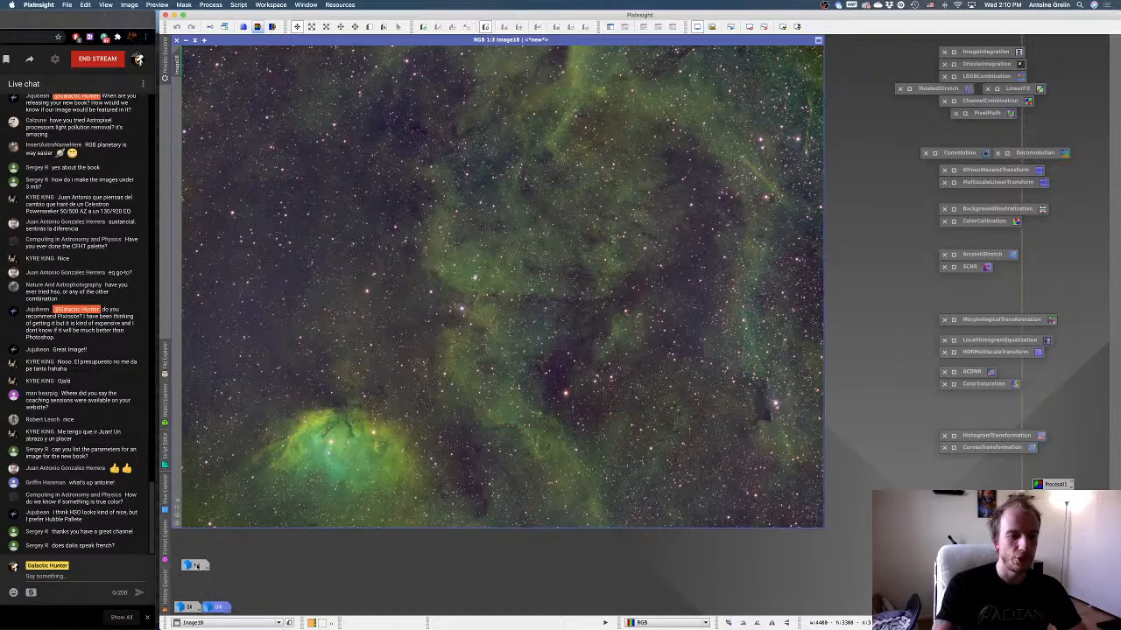
left_click_drag(197, 567, 251, 609)
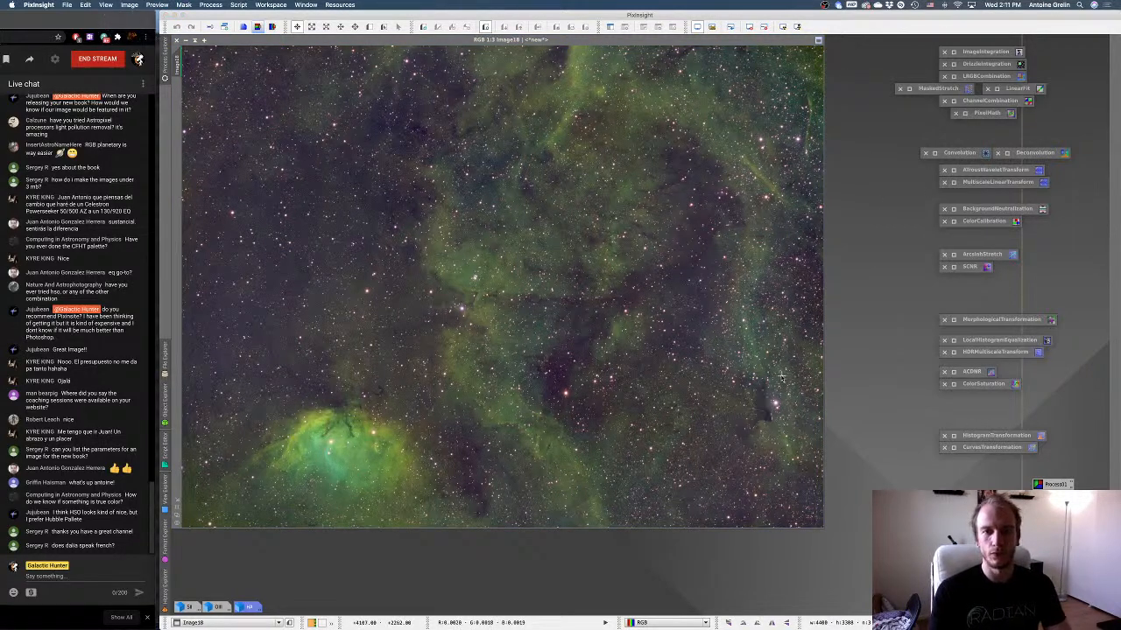
Duplicate the SII-HA-OIII image, place the clone over the original and remove the clone's screen stretch.
key("super+F12")
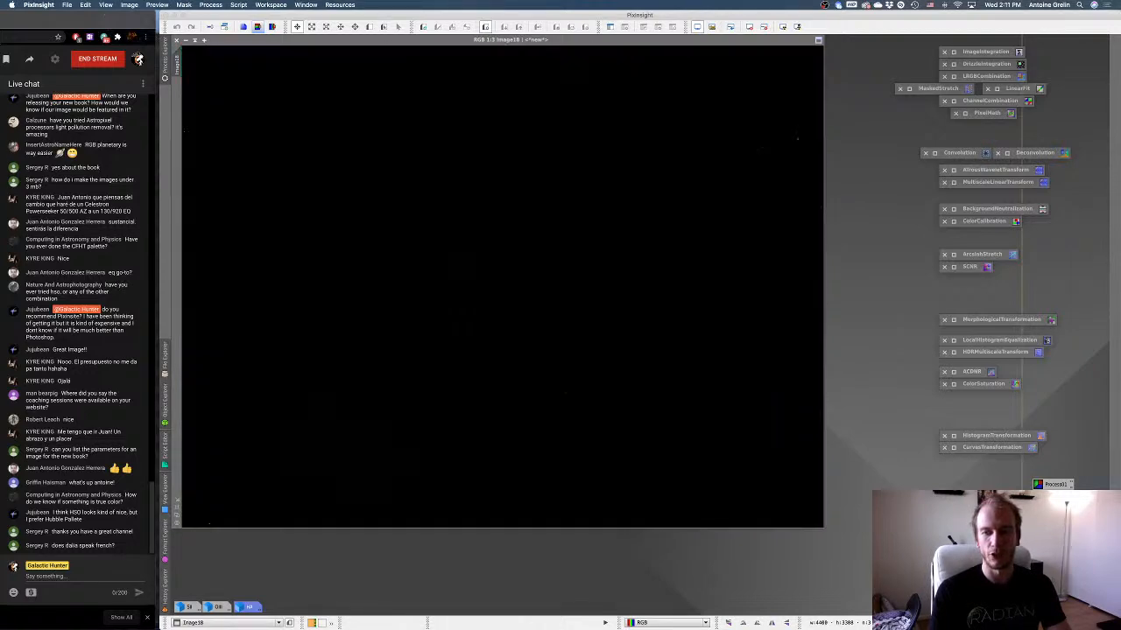
key("super+a")
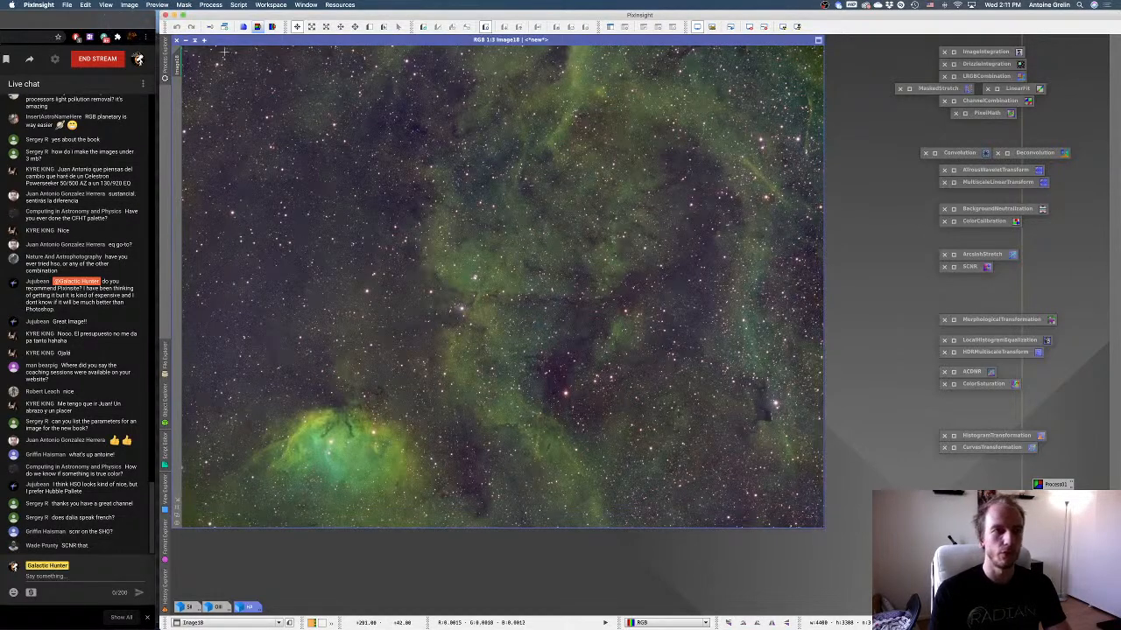
key("shift+d")
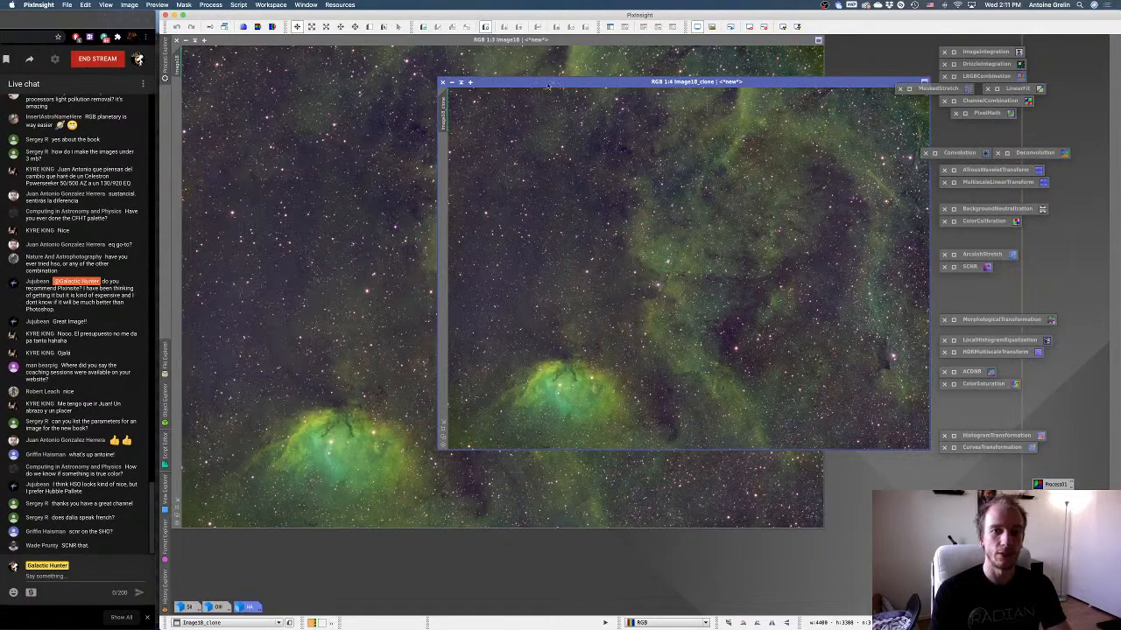
left_click_drag(558, 83, 403, 75)
key("super+F12")
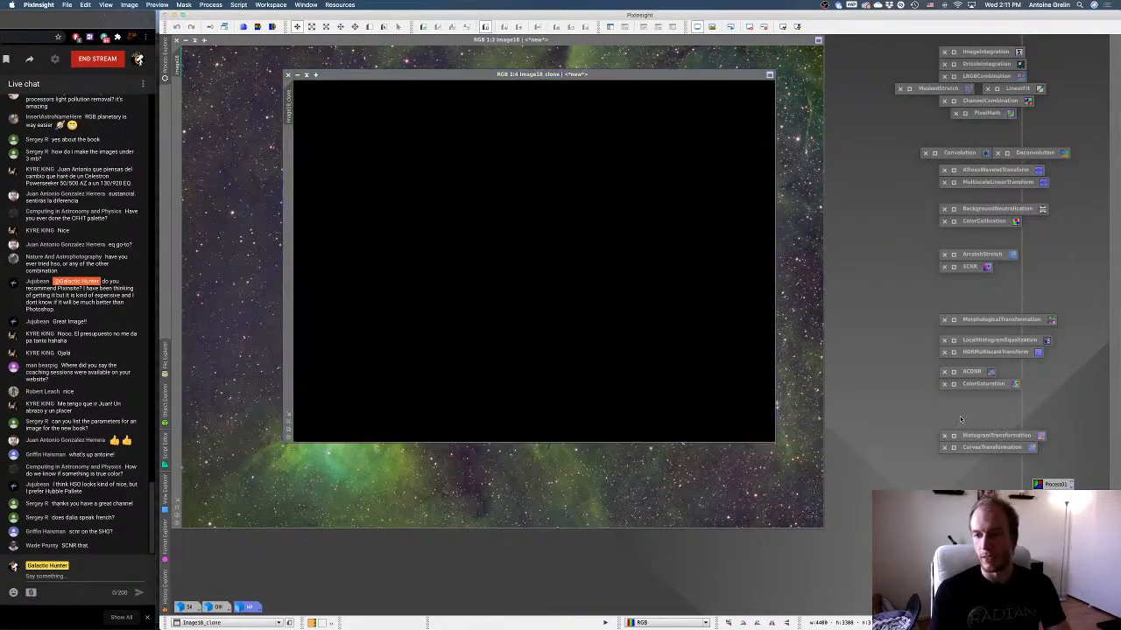
Transfer the clone's auto-stretch into HistogramTransformation, clear its screen stretch and apply the histogram stretch permanently to the clone.
double_click(954, 436)
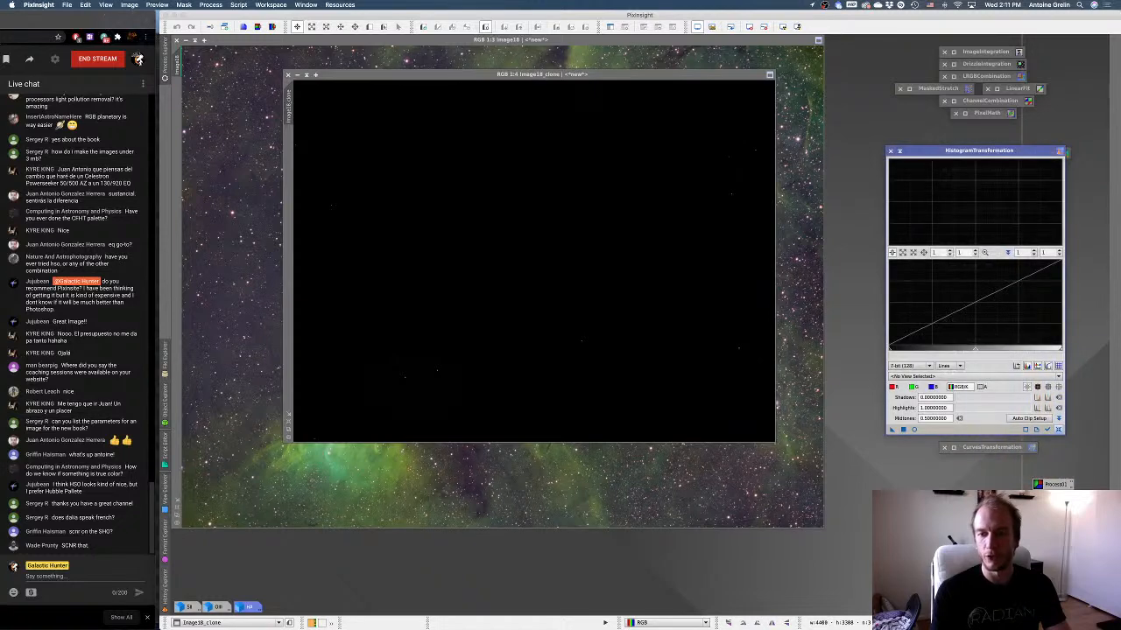
key("super+a")
double_click(971, 450)
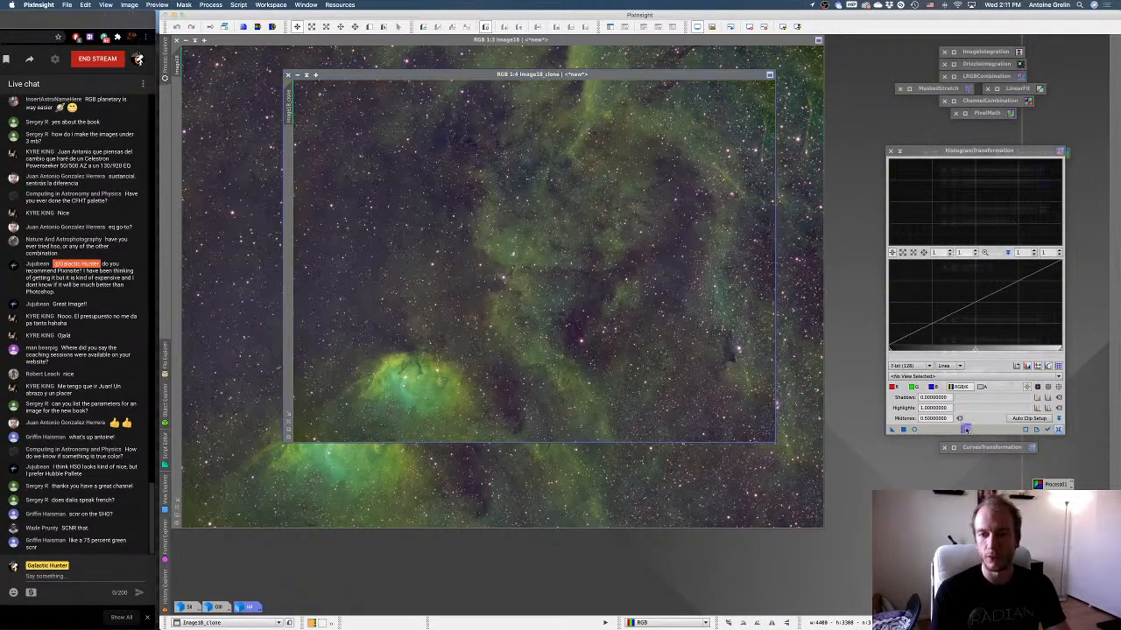
key("super+F12")
left_click_drag(892, 430, 520, 255)
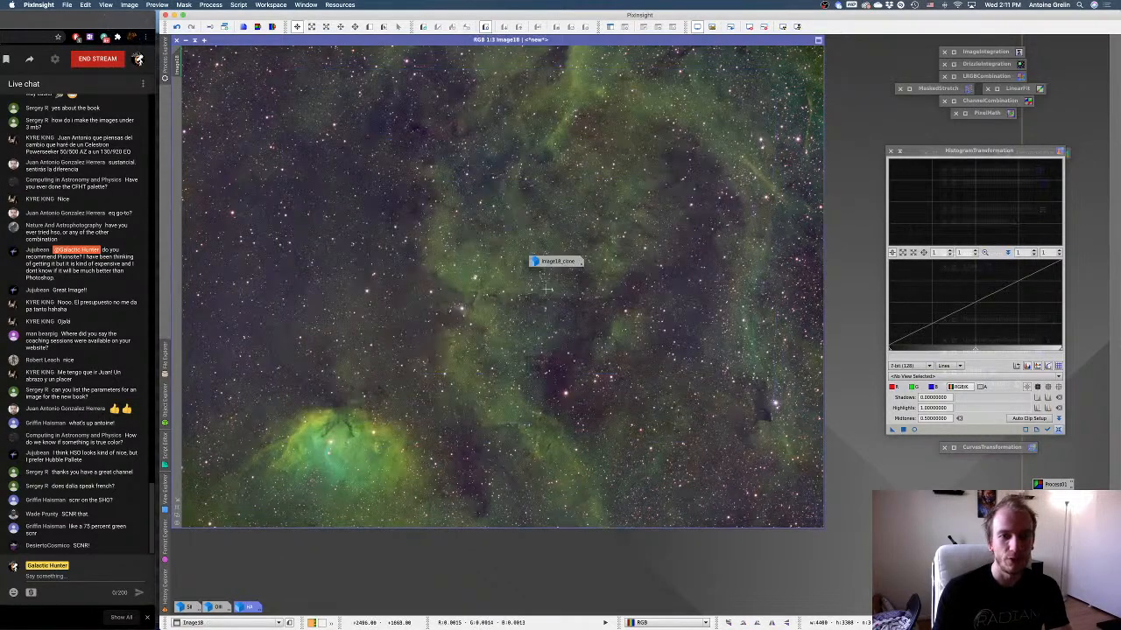
Rename the stretched clone to STFd and park it as an icon above the HA icon.
double_click(550, 264)
right_click(558, 282)
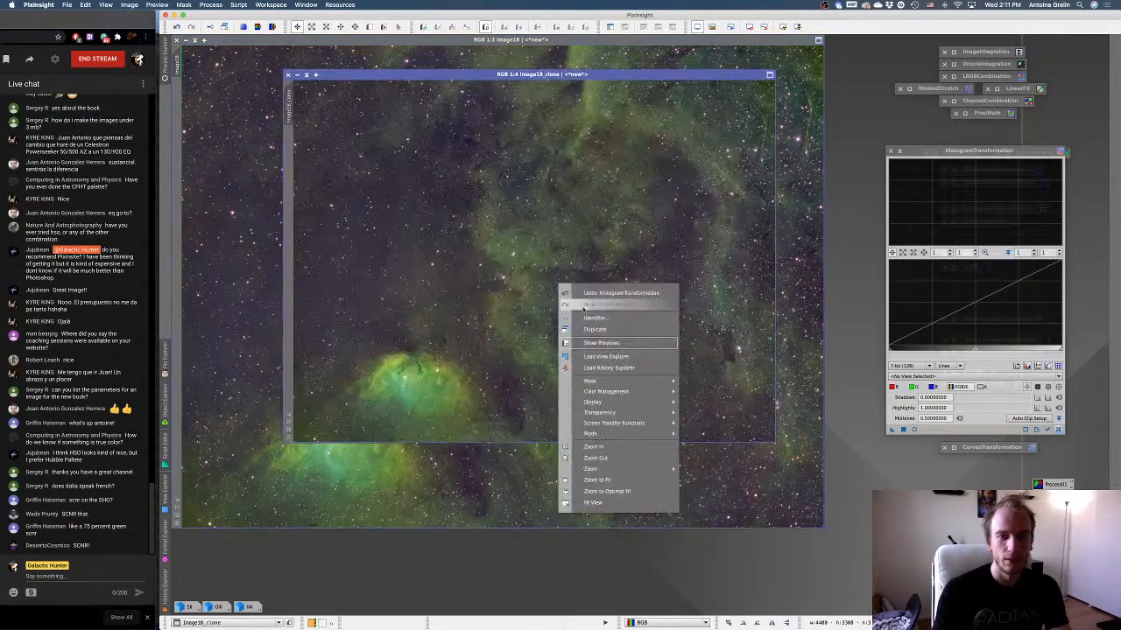
left_click(587, 308)
type("STF")
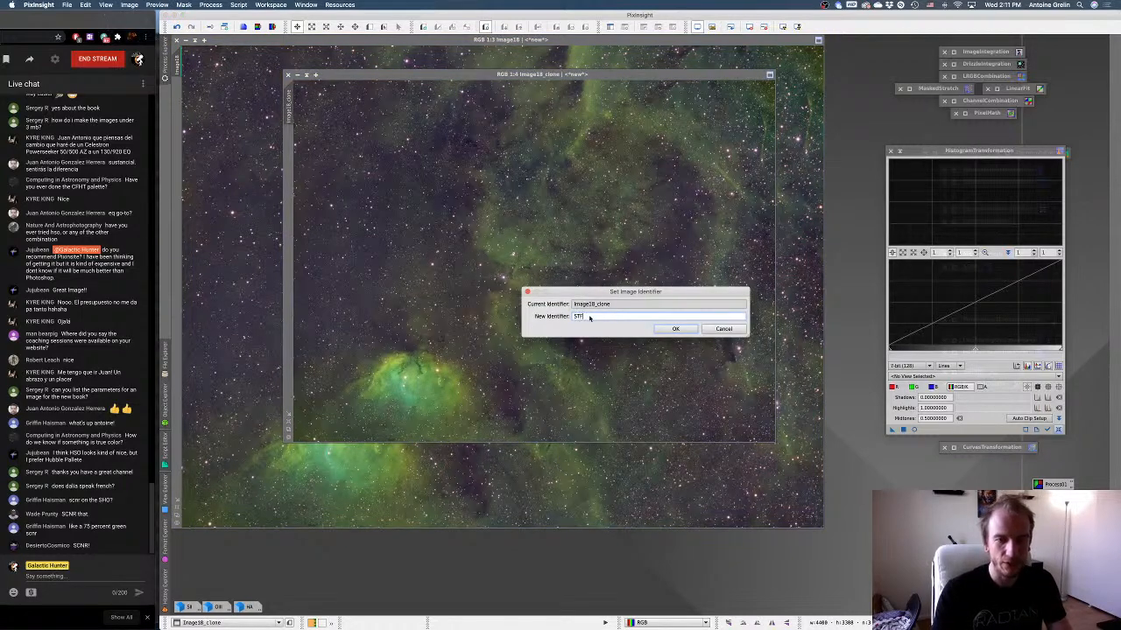
type("d")
key("Return")
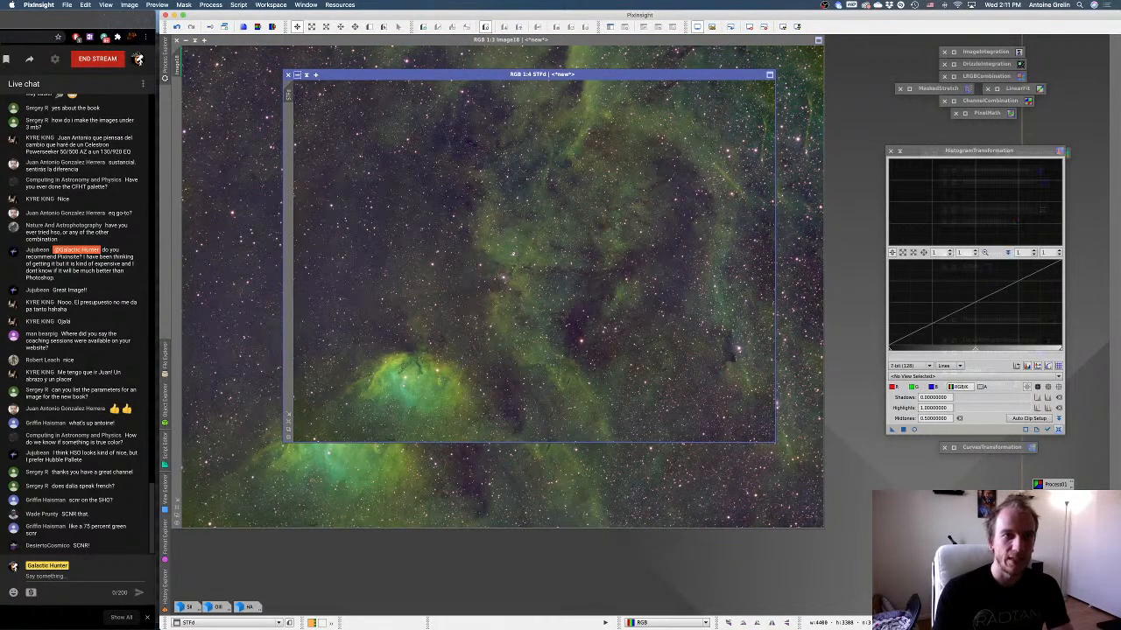
left_click(296, 75)
left_click_drag(546, 263, 244, 562)
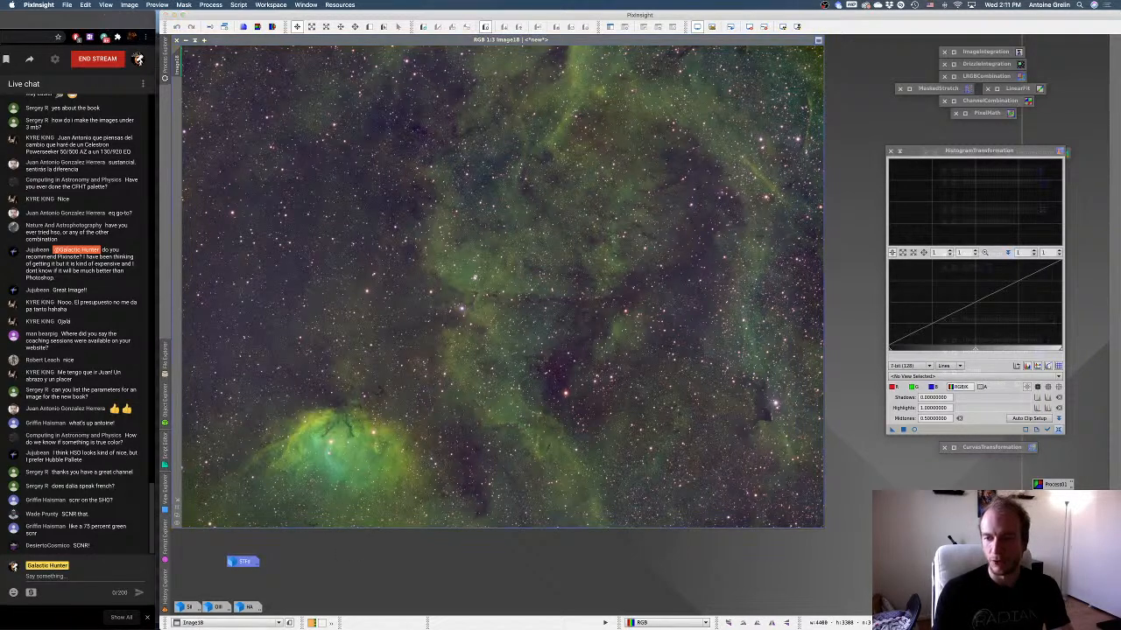
Remove the screen stretch from the original SII-HA-OIII image and show it unstretched in HistogramTransformation's real-time preview.
key("F12")
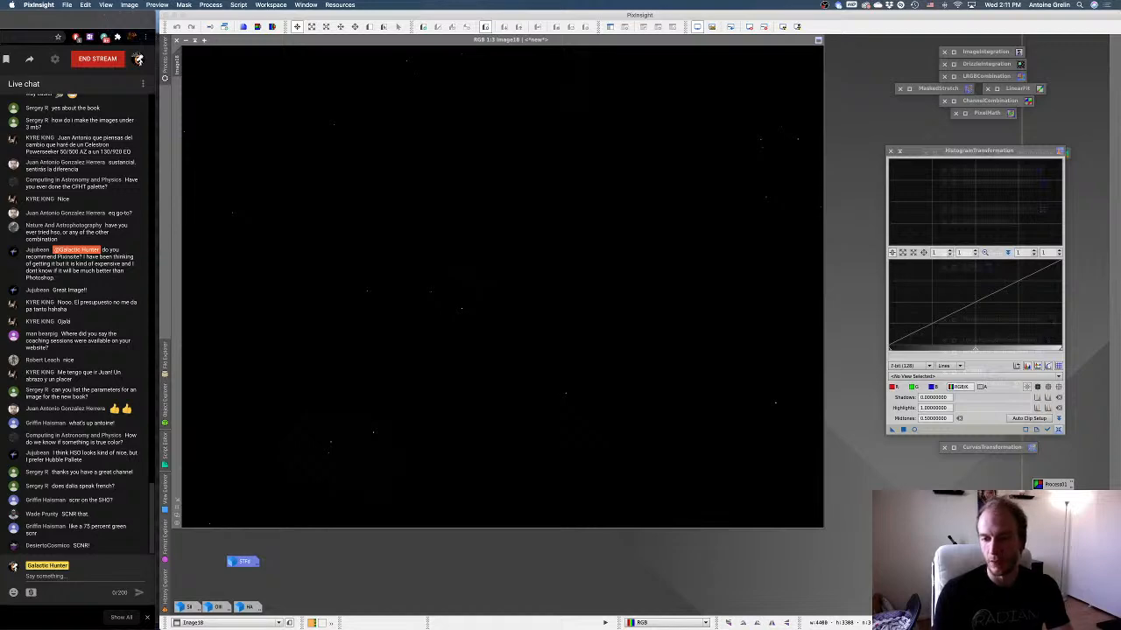
left_click(914, 430)
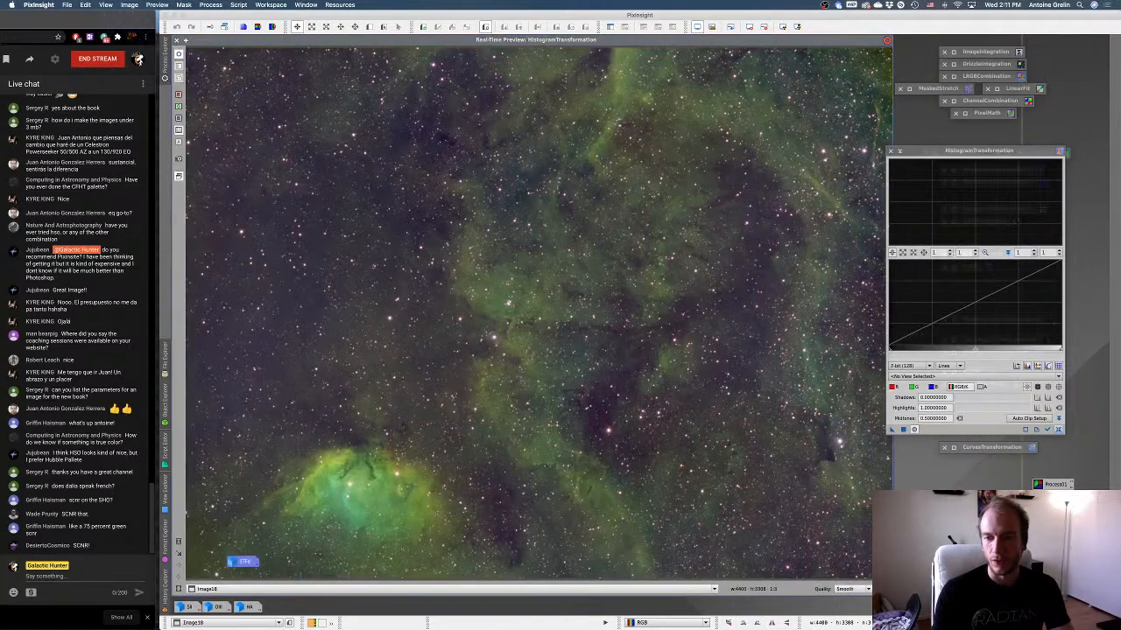
left_click(1057, 430)
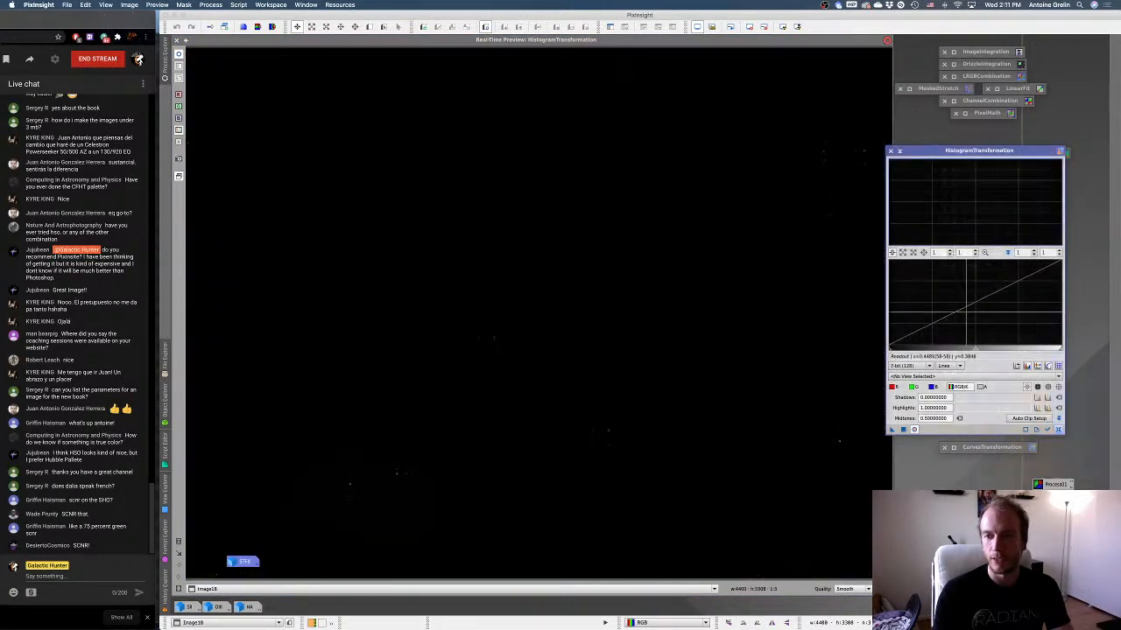
Try lowering the HistogramTransformation midtones to about 0.0018, reset the process, and close it along with the real-time preview.
scroll(979, 331, "up", 1)
left_click_drag(971, 349, 895, 346)
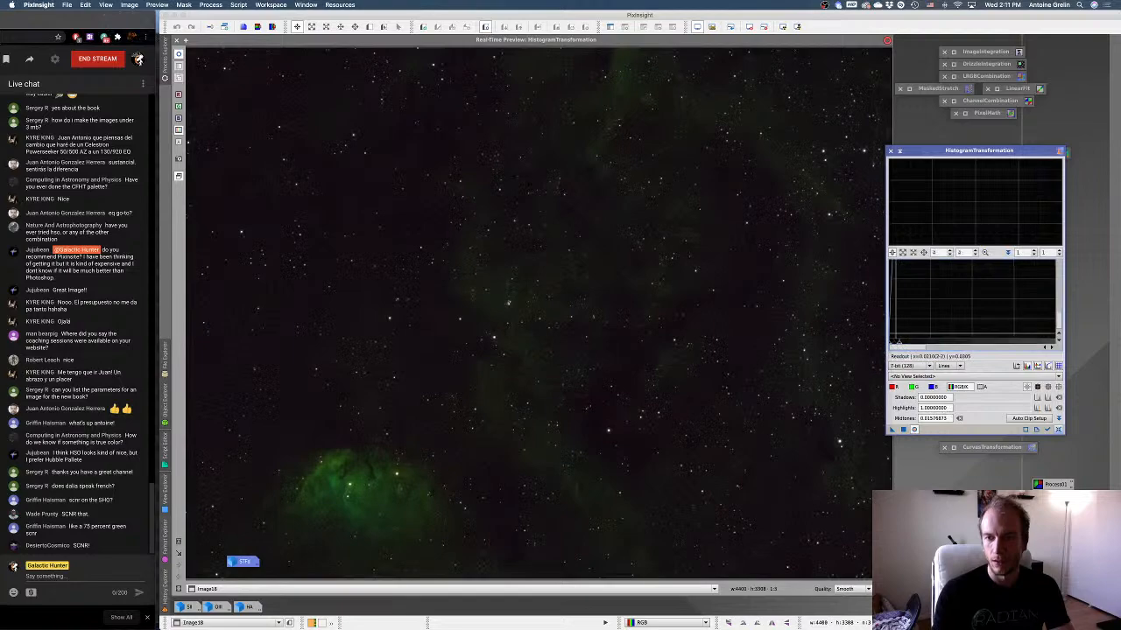
scroll(895, 334, "up", 10)
left_click_drag(972, 346, 890, 346)
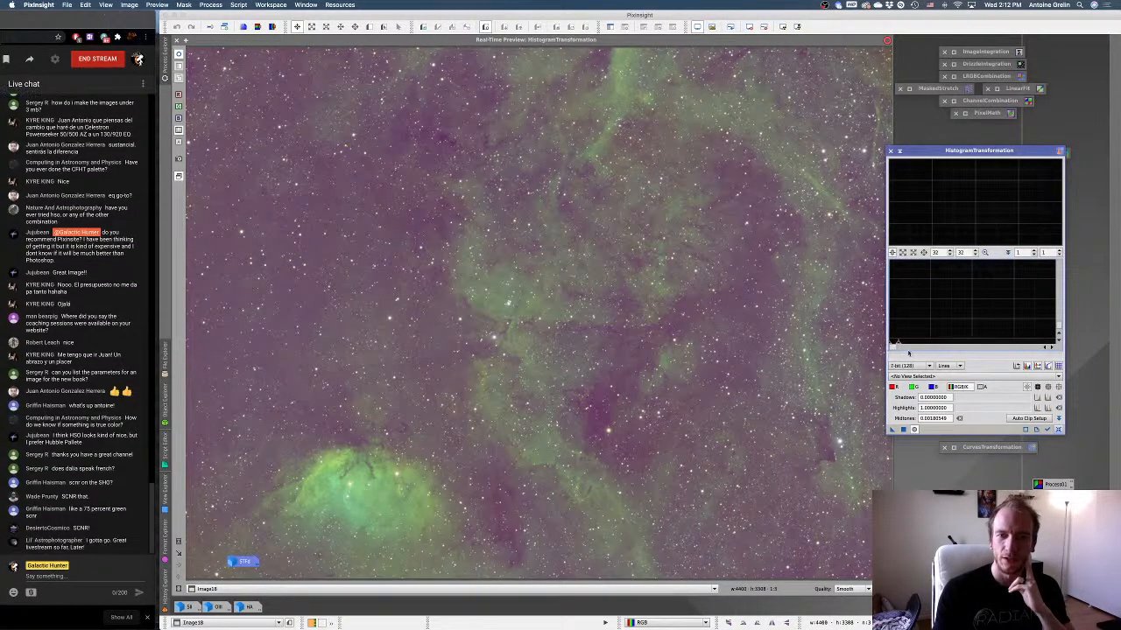
left_click(1058, 430)
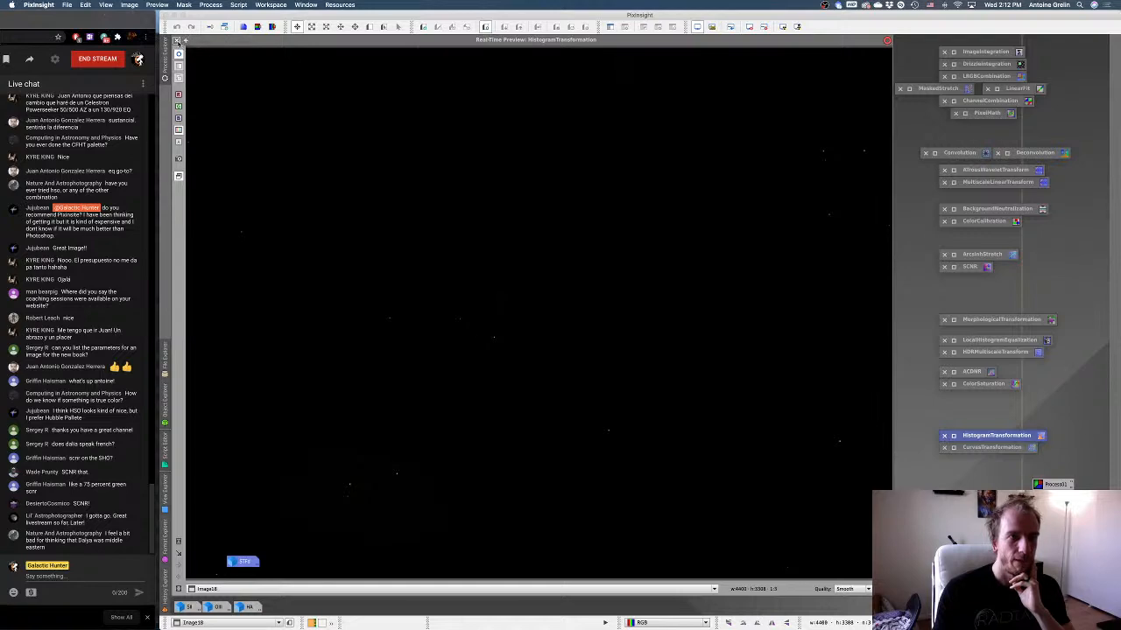
left_click(176, 40)
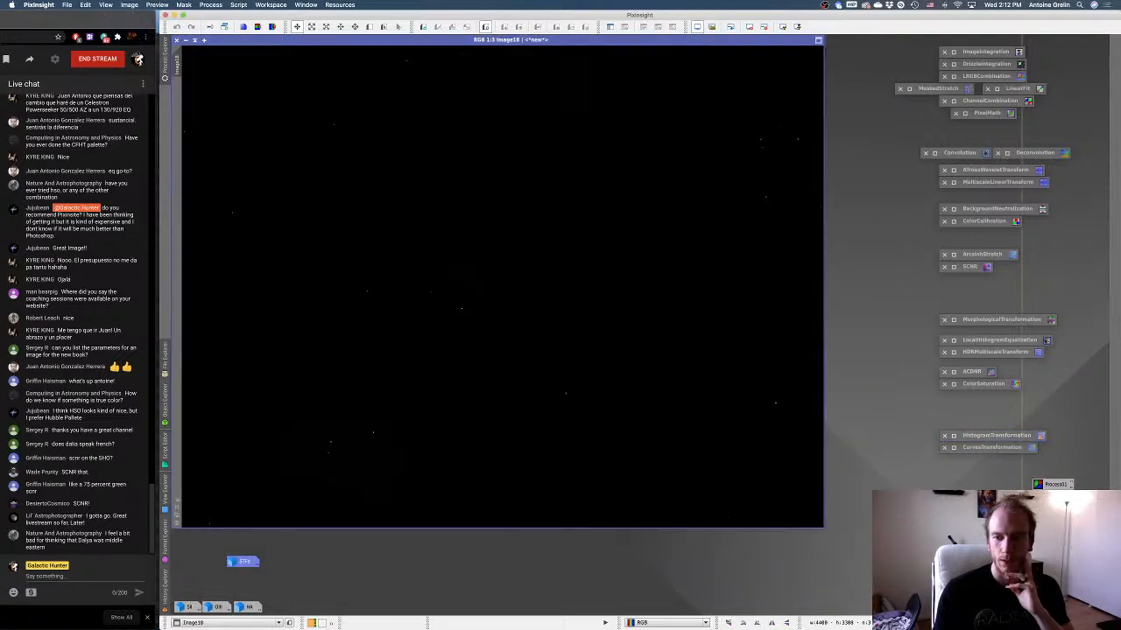
Auto-stretch the image's screen view, open DynamicBackgroundExtraction for it and load the samples and settings saved in the Process01 icon.
key("super+a")
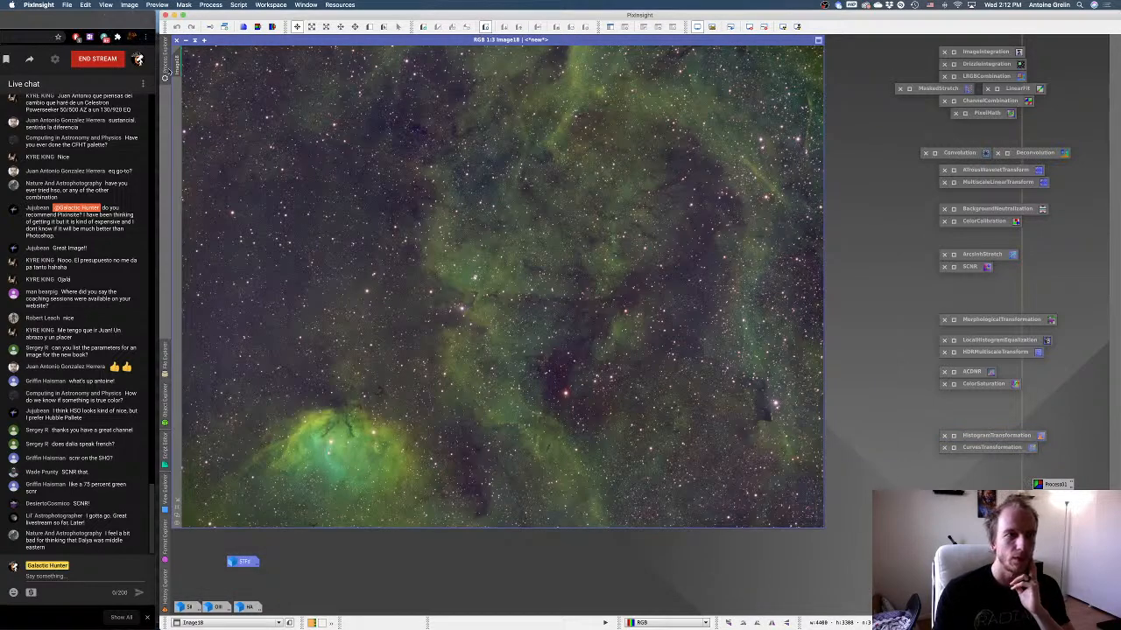
left_click(164, 62)
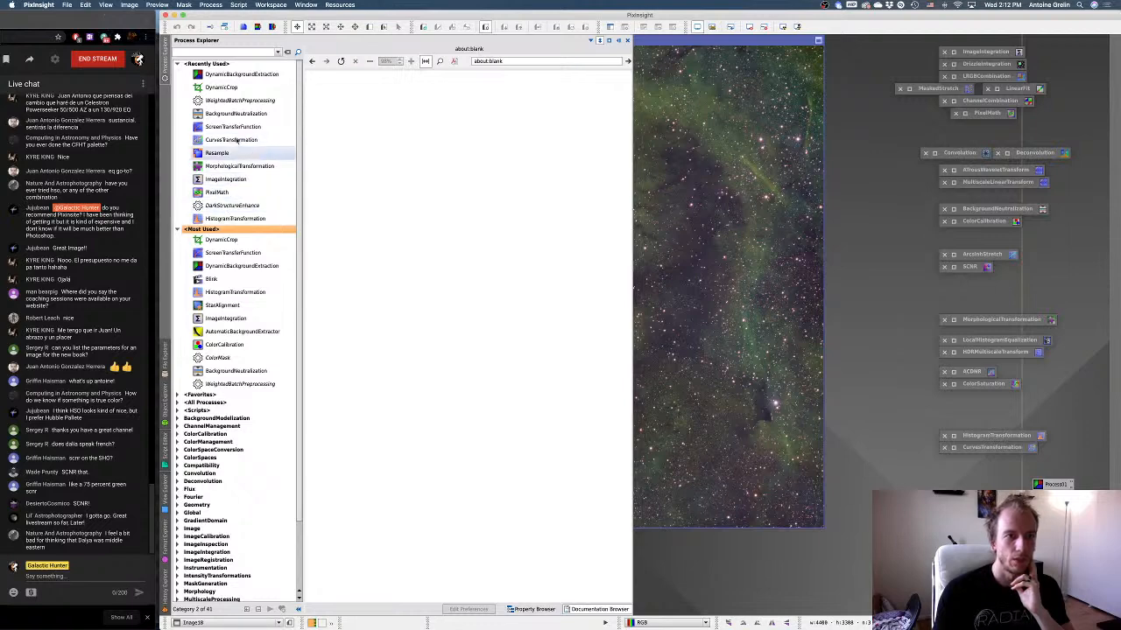
double_click(239, 266)
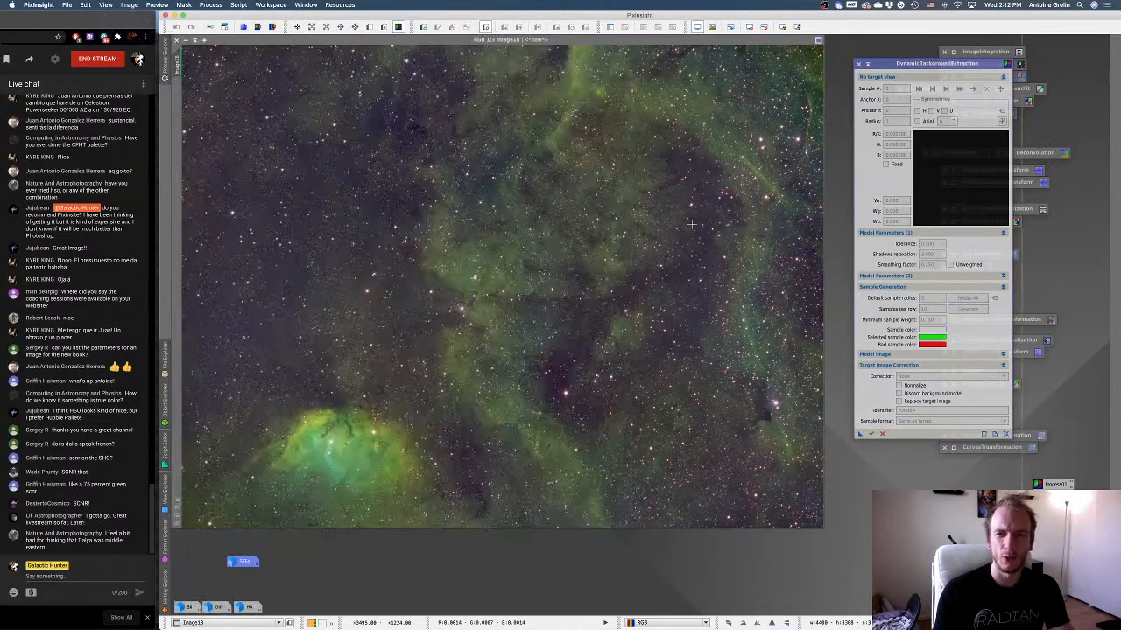
left_click_drag(921, 69, 897, 67)
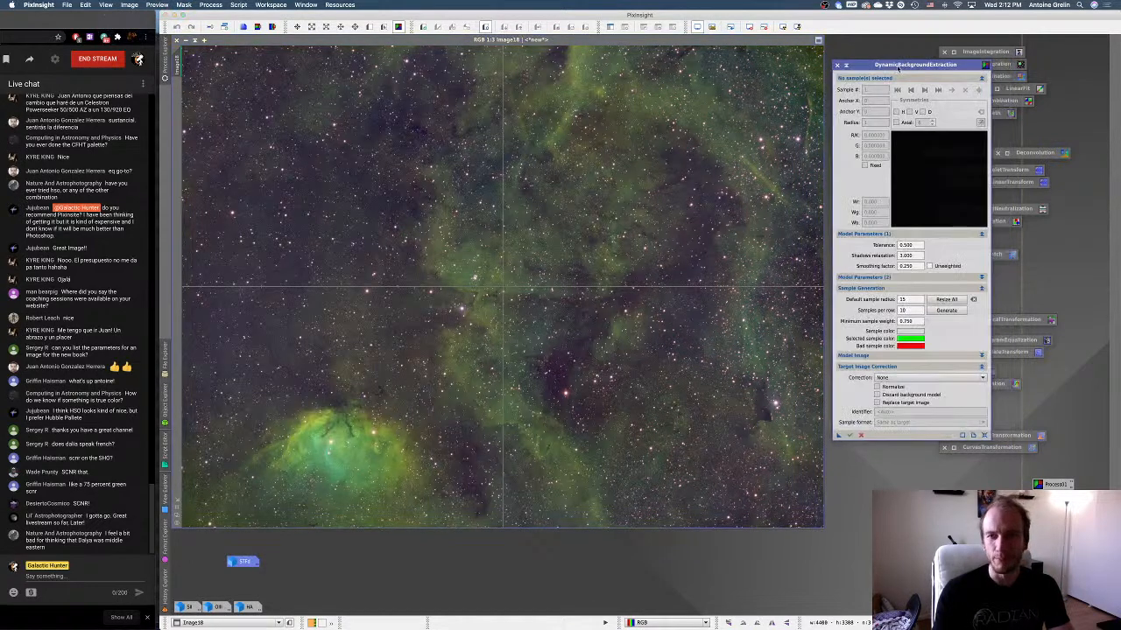
left_click_drag(1044, 486, 901, 436)
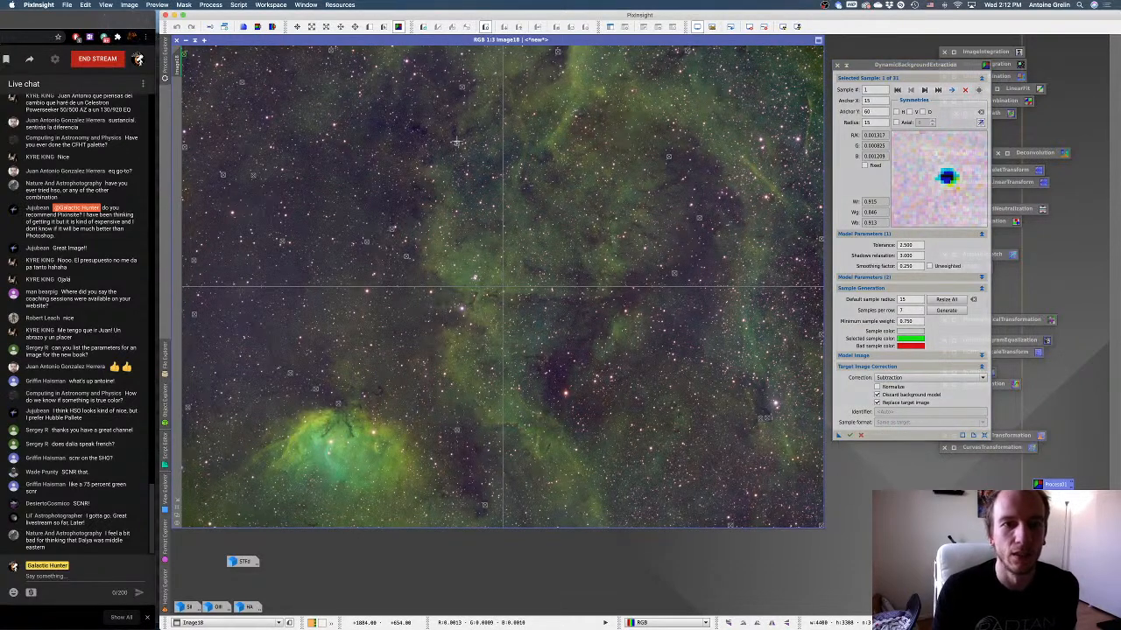
Move the background samples that sit on nebulosity or stars near the image's upper edge and upper middle onto darker sky areas.
left_click_drag(457, 143, 375, 129)
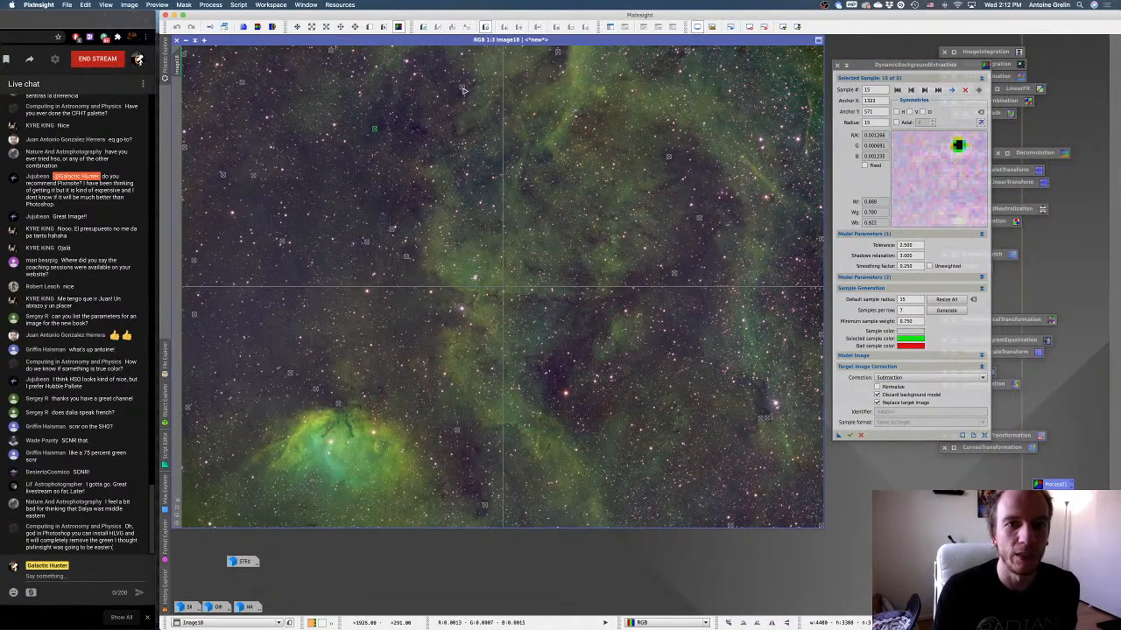
mouse_move(463, 89)
left_mouse_down()
mouse_move(453, 107)
mouse_move(458, 91)
left_mouse_up()
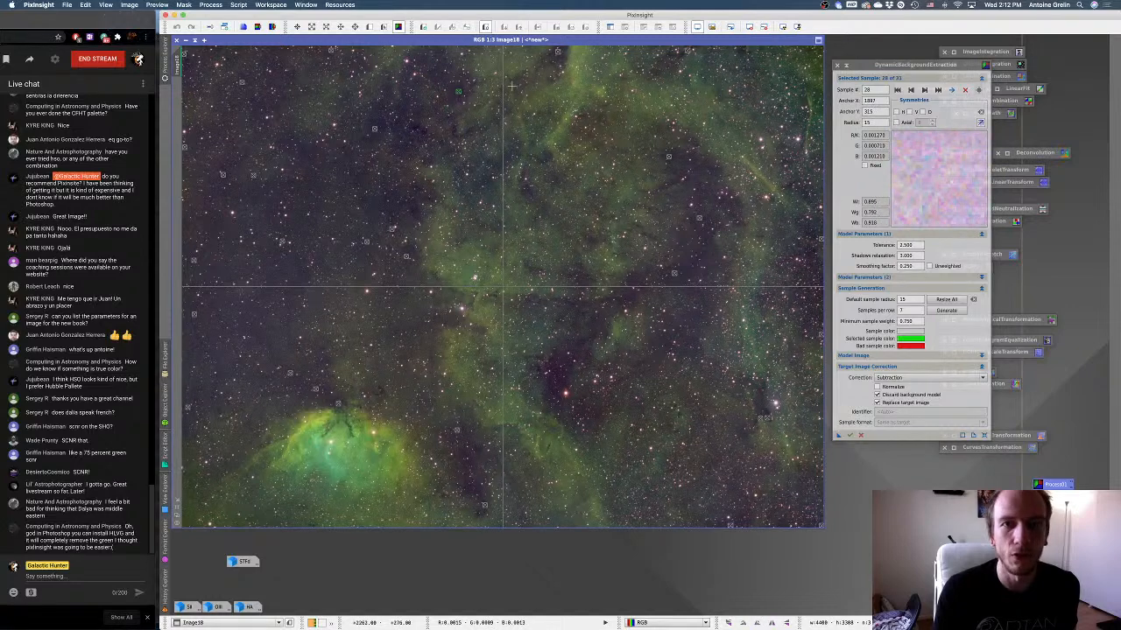
left_click(686, 55)
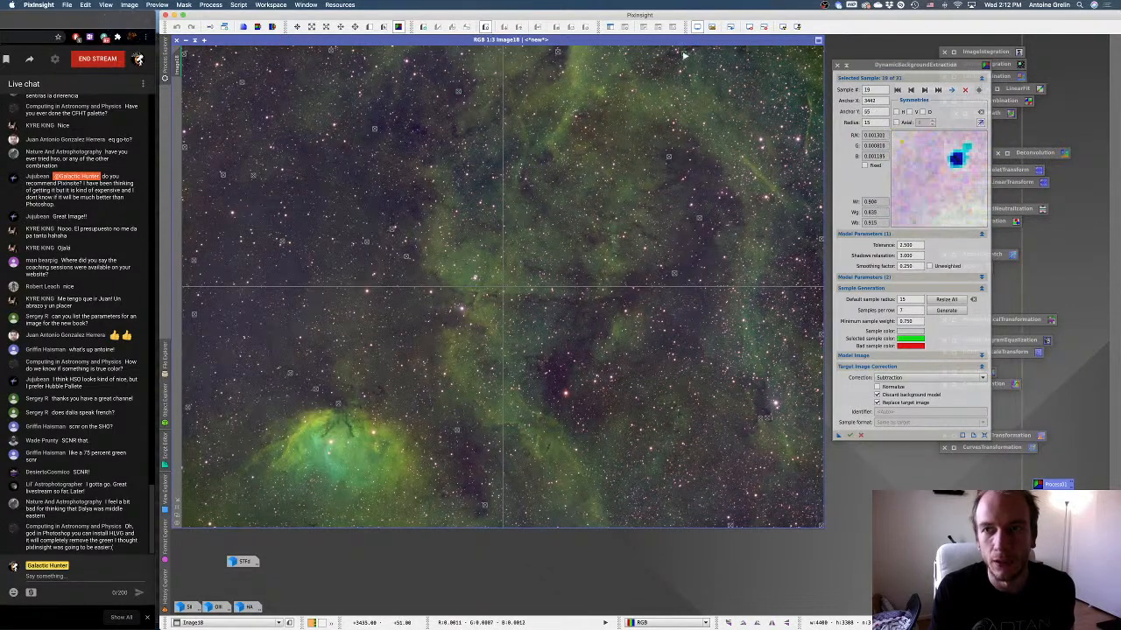
left_click_drag(686, 55, 301, 280)
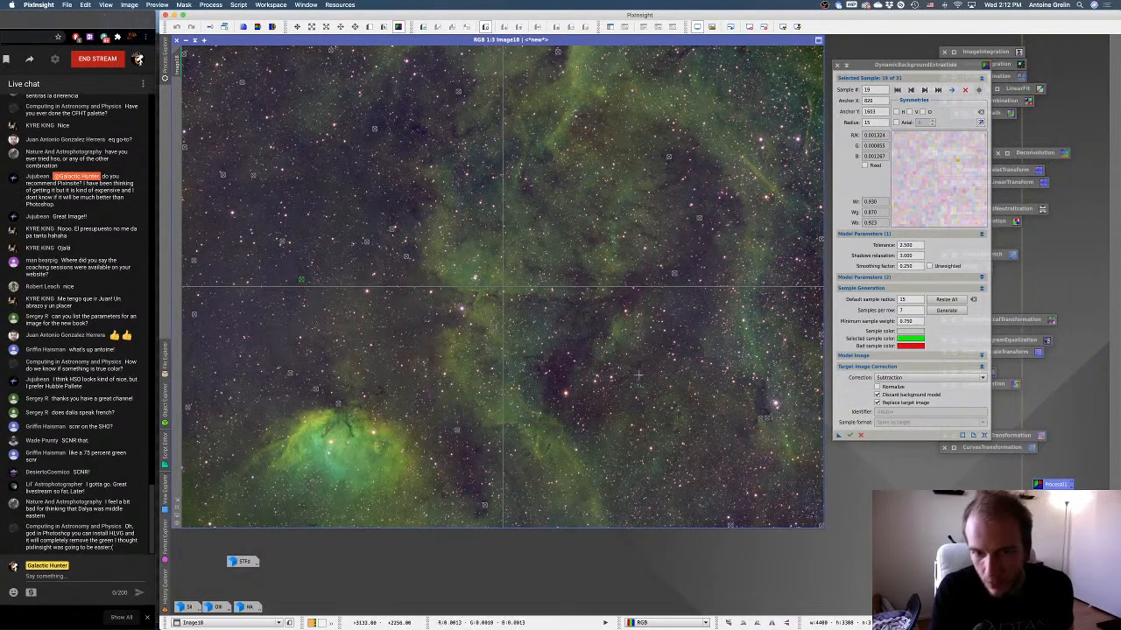
Add background samples in the dark patch near the image's lower centre, the dark areas left of the central nebulosity and the lower dark lane.
left_click(558, 387)
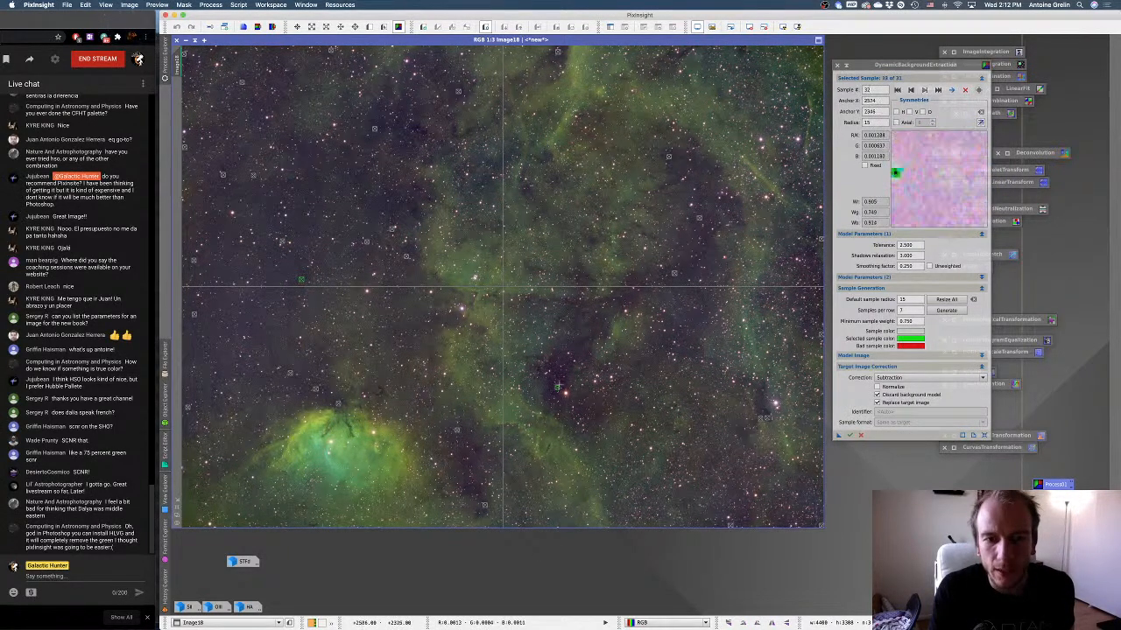
left_click(555, 369)
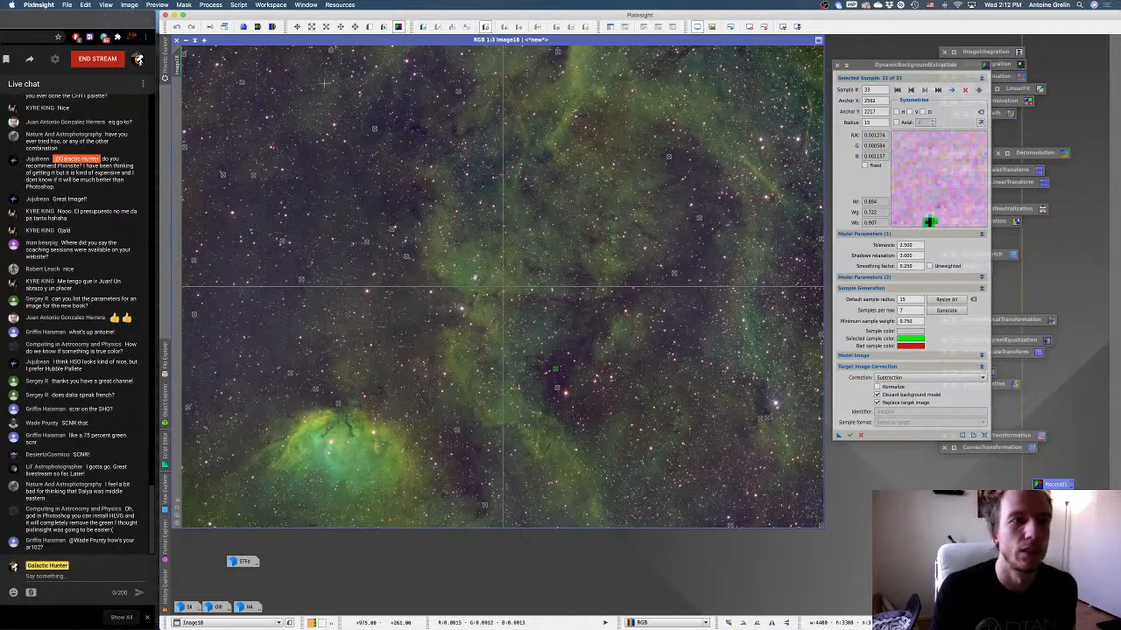
left_click(414, 210)
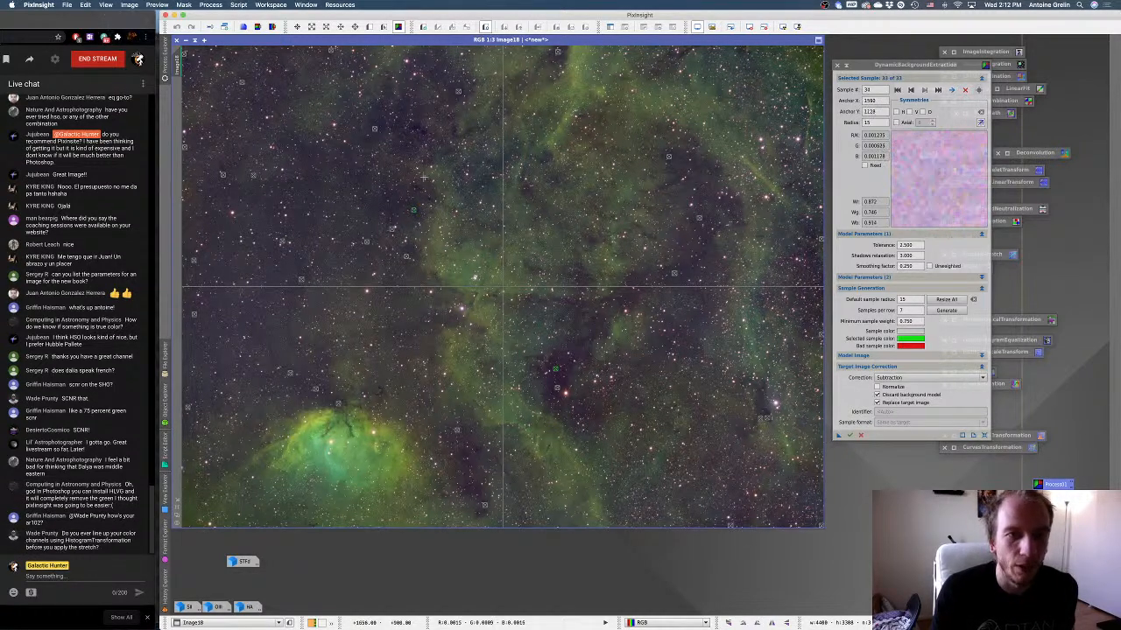
left_click(415, 129)
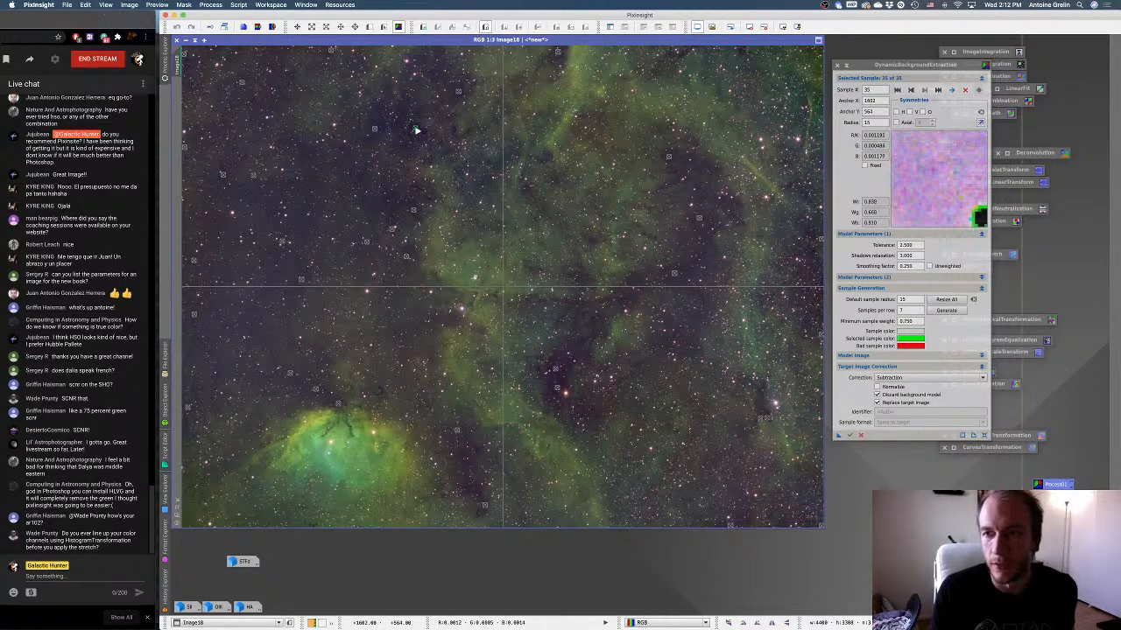
left_click_drag(416, 130, 415, 130)
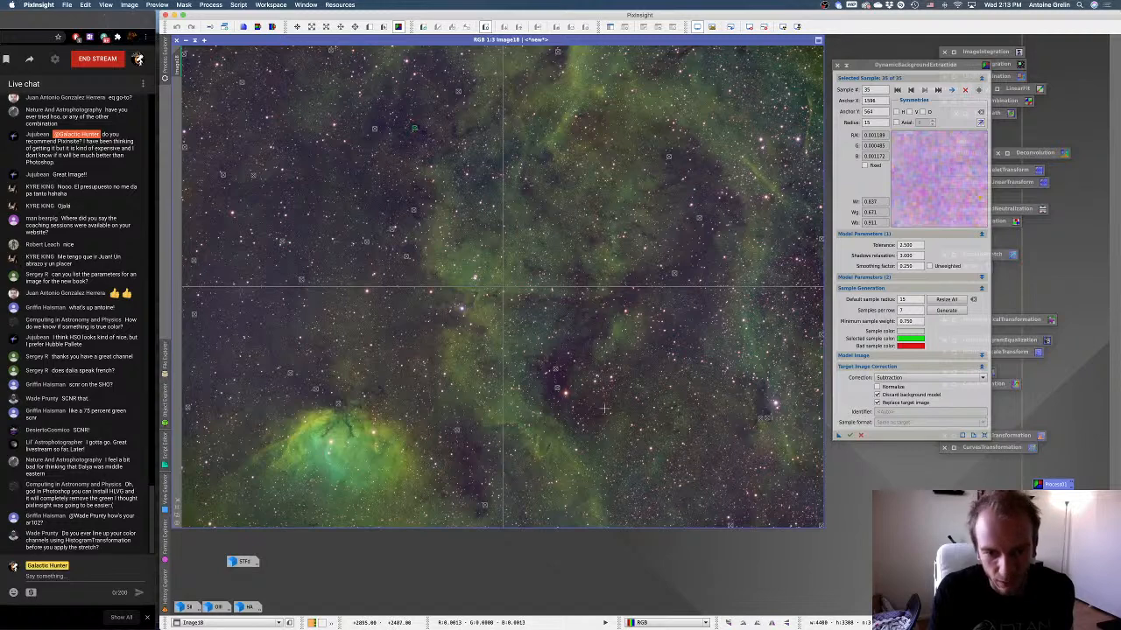
left_click(477, 486)
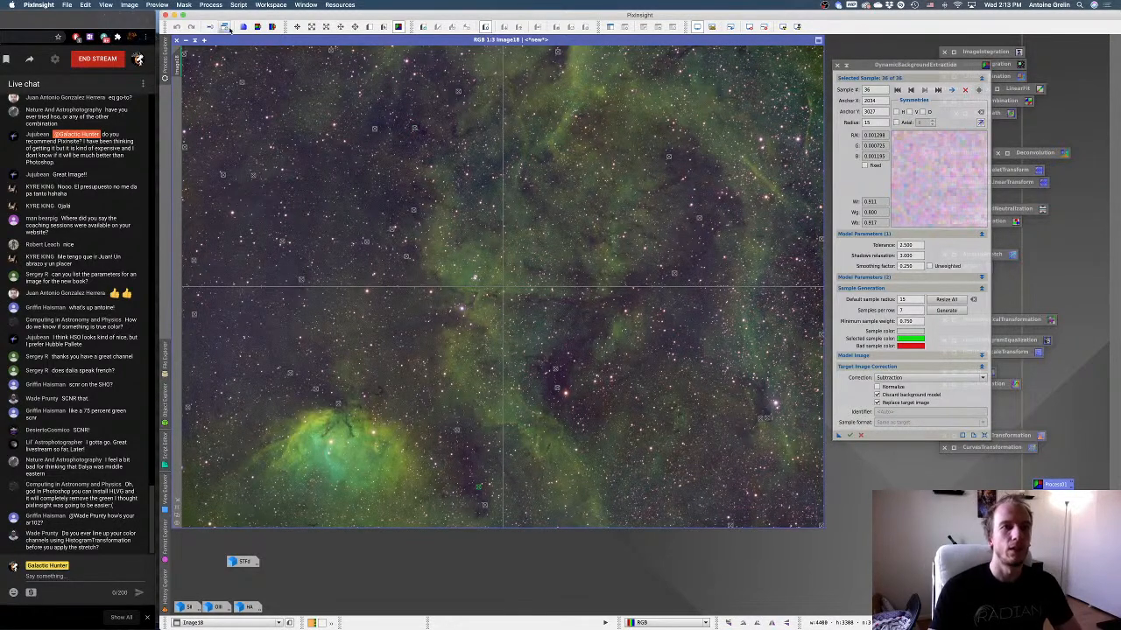
Duplicate the image, apply the background subtraction to the clone, refresh its auto-stretch and close DynamicBackgroundExtraction.
left_click(848, 435)
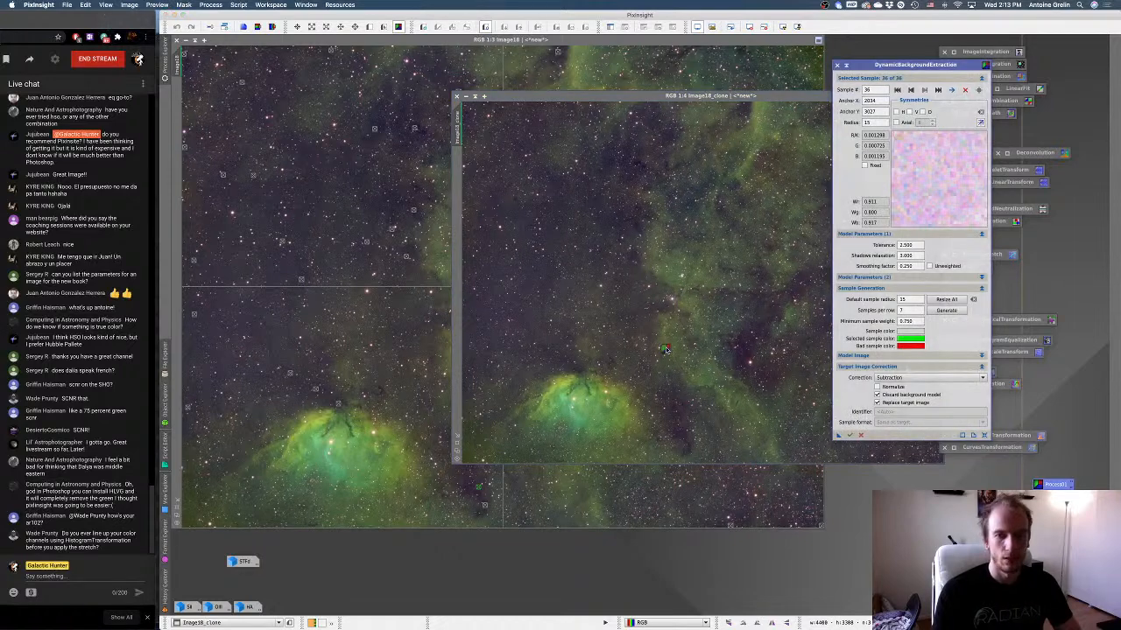
left_click_drag(667, 350, 667, 349)
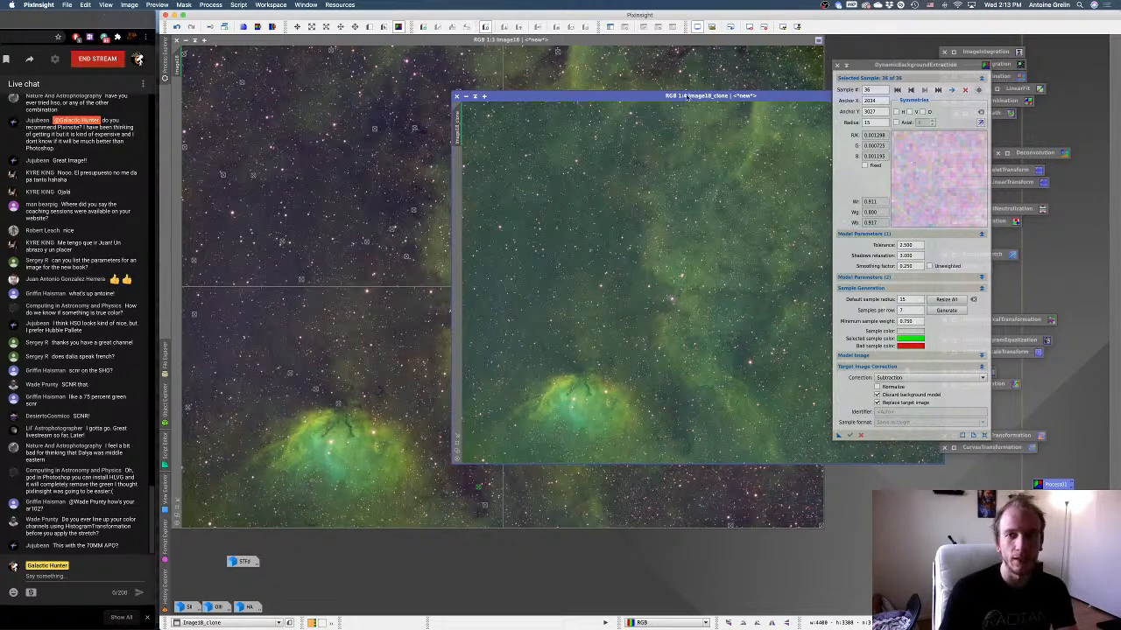
left_click_drag(697, 98, 475, 102)
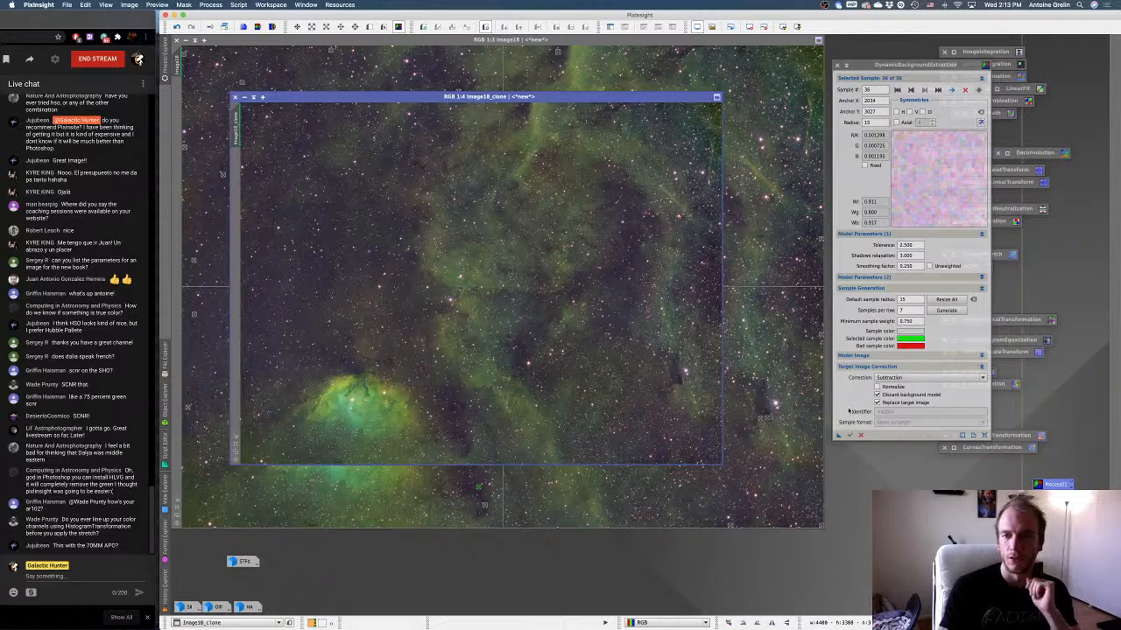
left_click(858, 435)
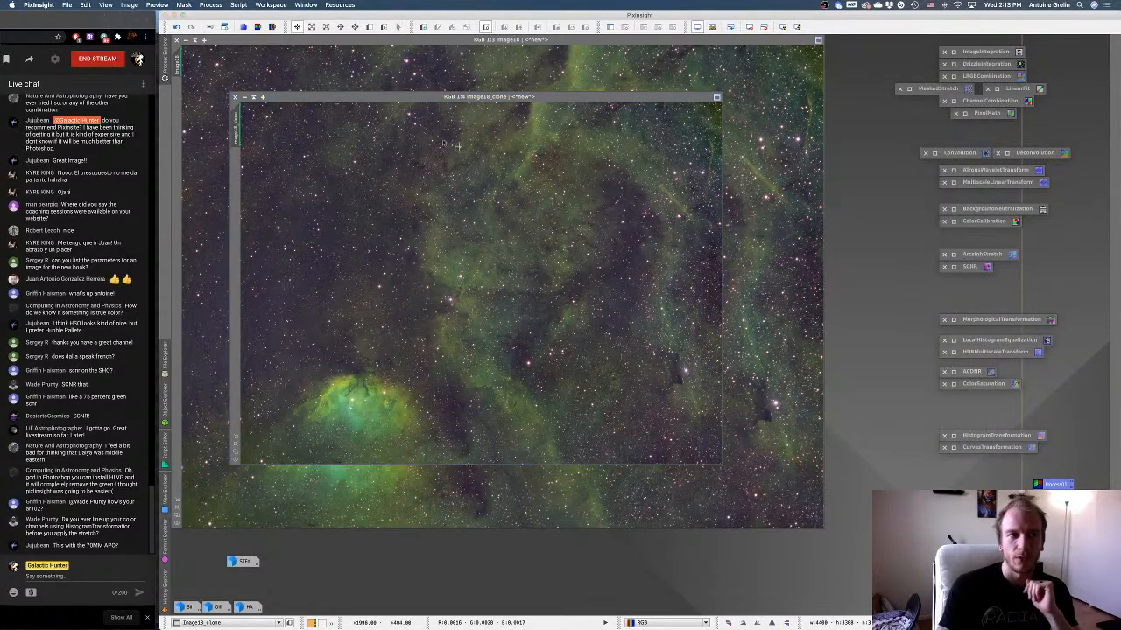
Iconize the original Image18 window, park its icon beside the STFd icon and rename it backup.
left_click(186, 40)
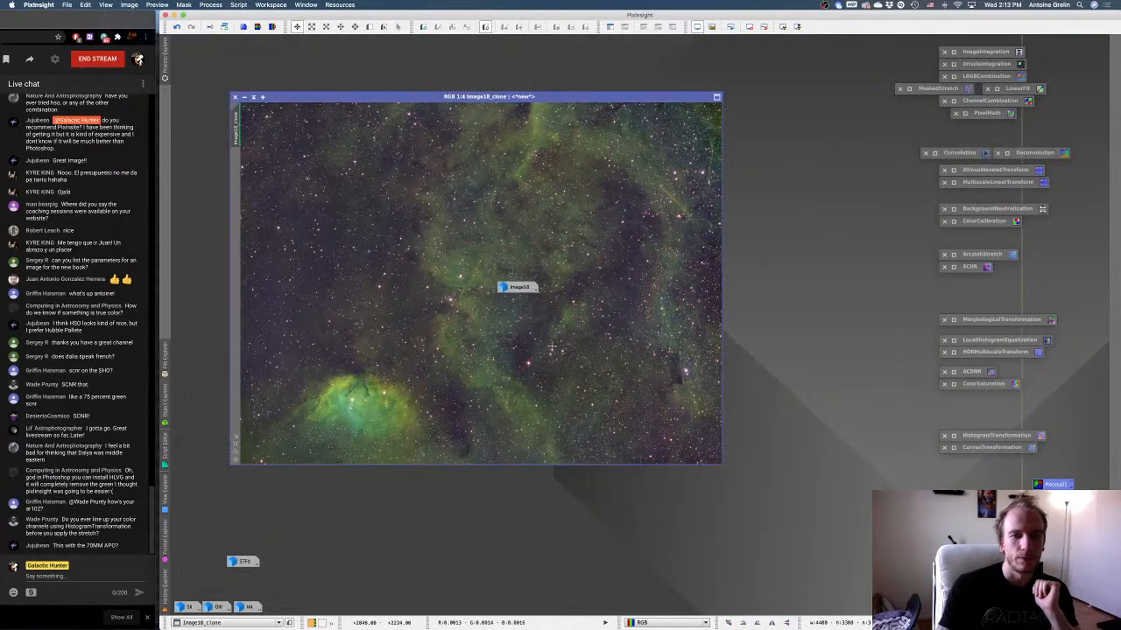
left_click_drag(519, 288, 381, 561)
right_click(381, 561)
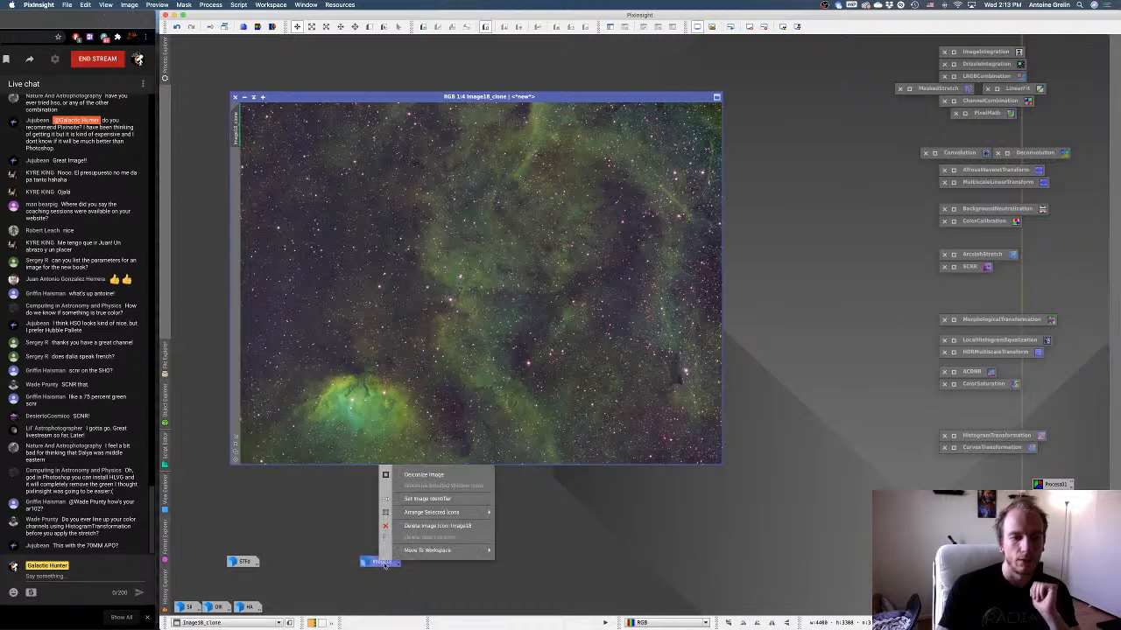
left_click(411, 498)
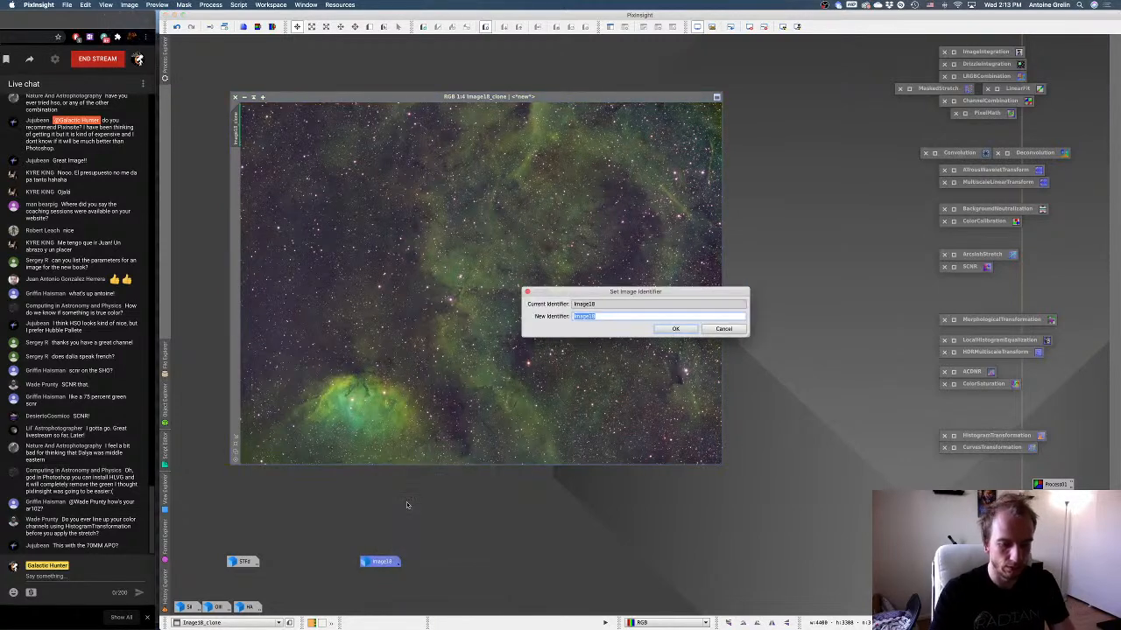
type("backup")
key("Return")
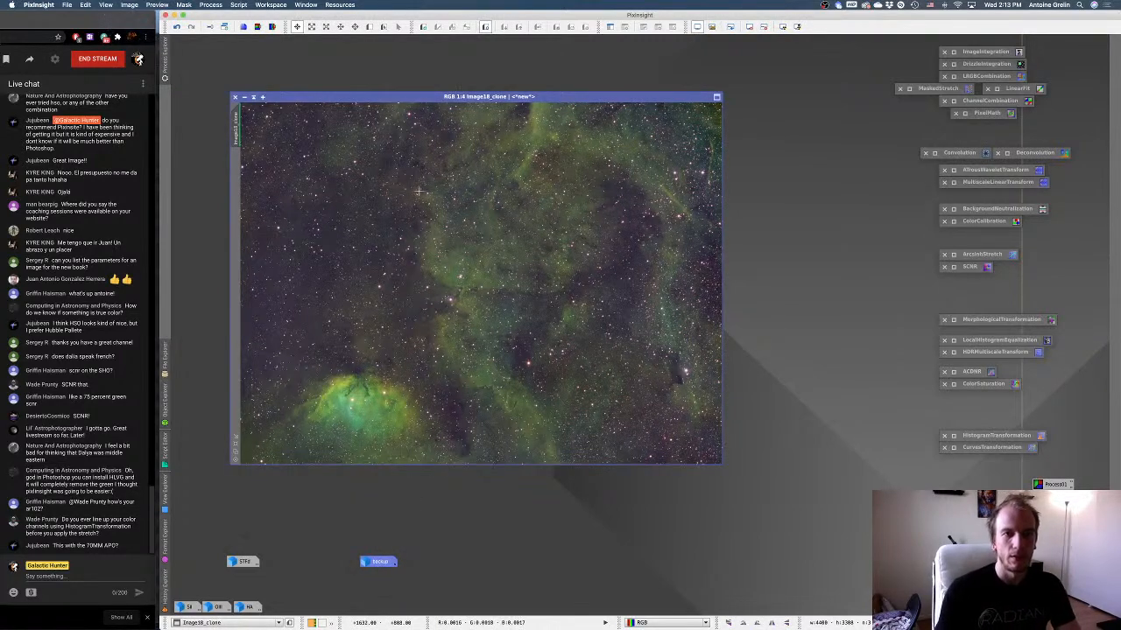
Move the background-corrected clone to the workspace corner, remove its screen stretch and open HistogramTransformation with the real-time preview.
left_click_drag(405, 96, 348, 39)
key("super+F12")
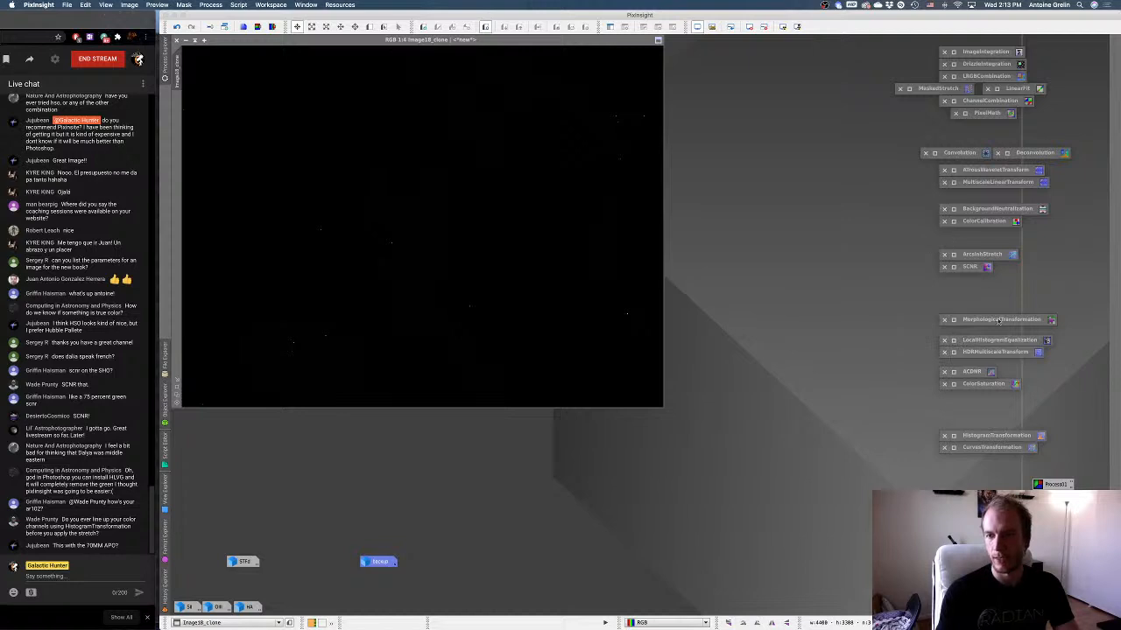
double_click(956, 435)
left_click(904, 429)
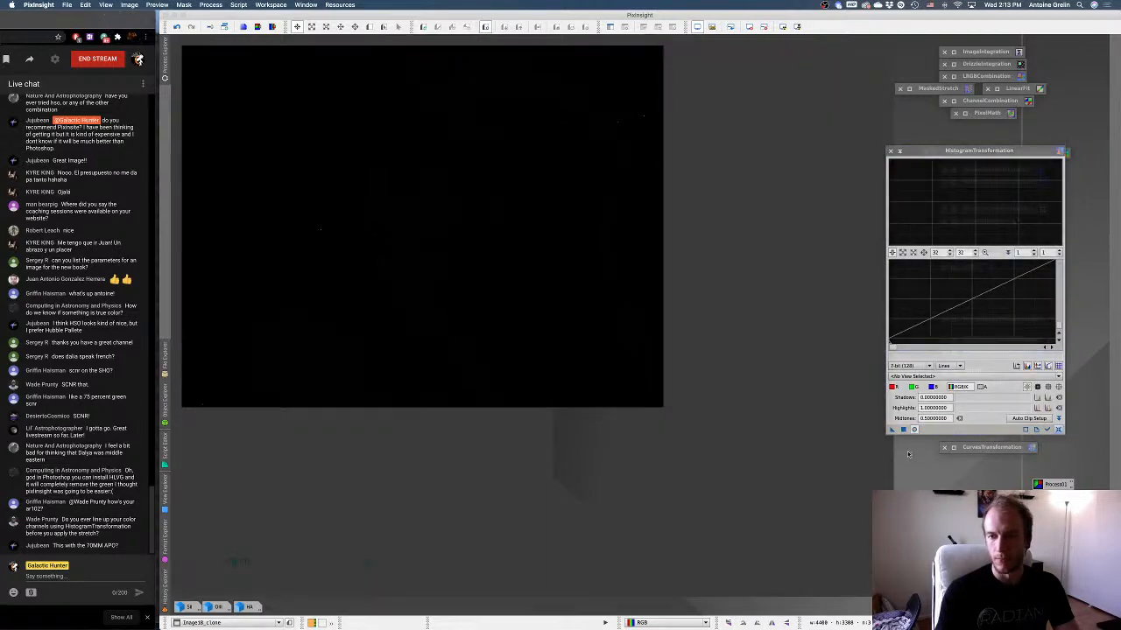
Stretch the clone in HistogramTransformation by lowering the midtones to about 0.00199 and raising the shadows slightly.
scroll(944, 337, "down", 20)
left_click_drag(938, 346, 968, 347)
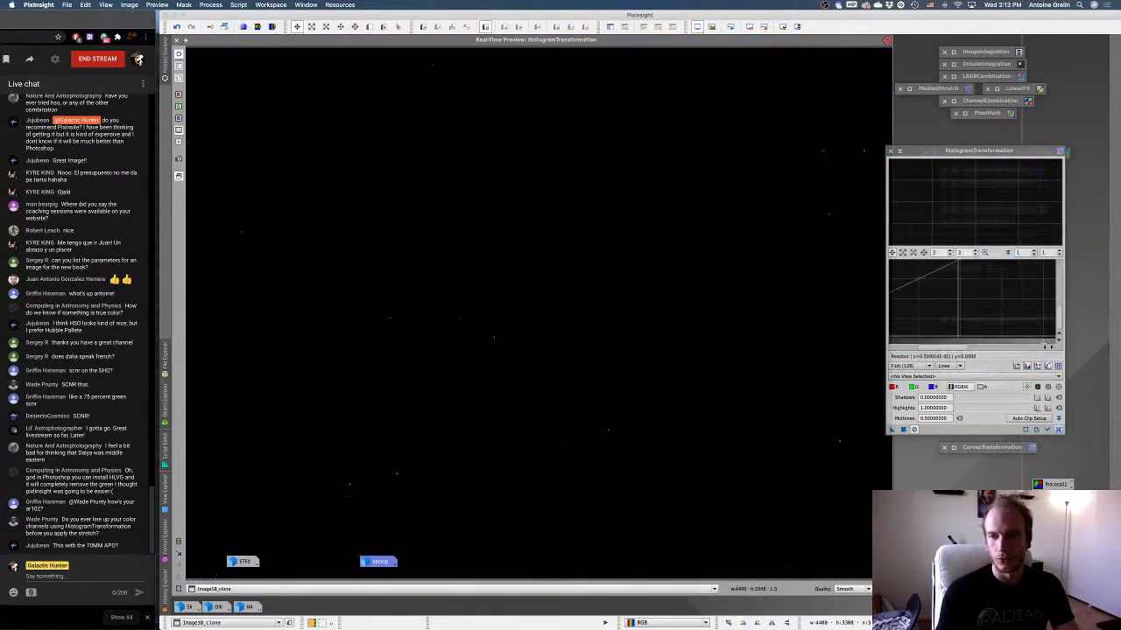
left_click_drag(1042, 342, 892, 355)
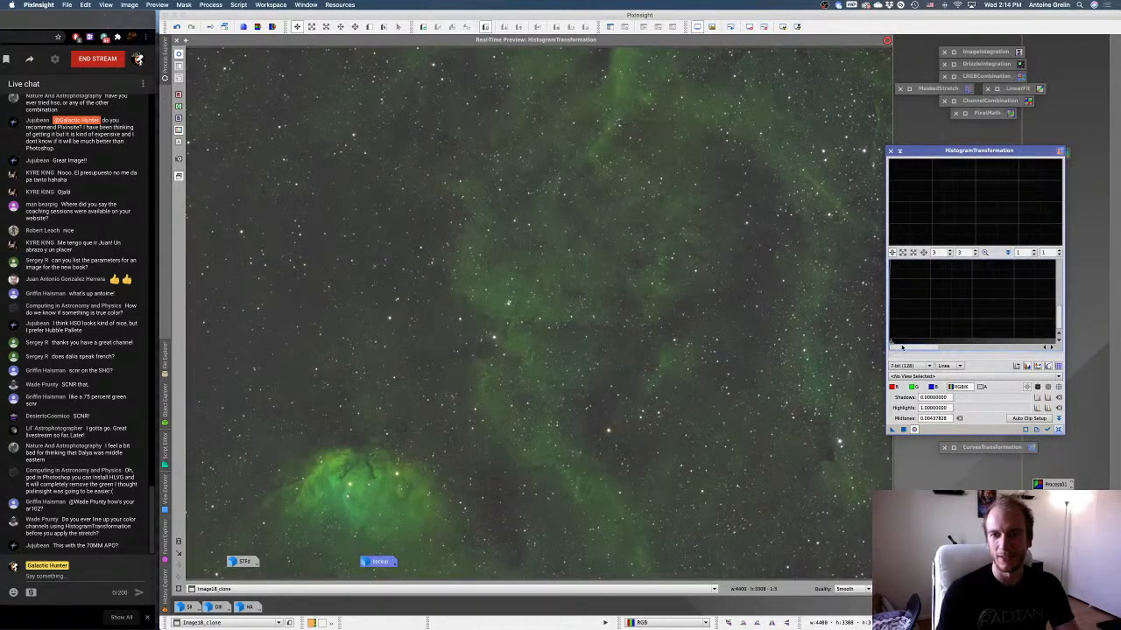
scroll(893, 338, "up", 20)
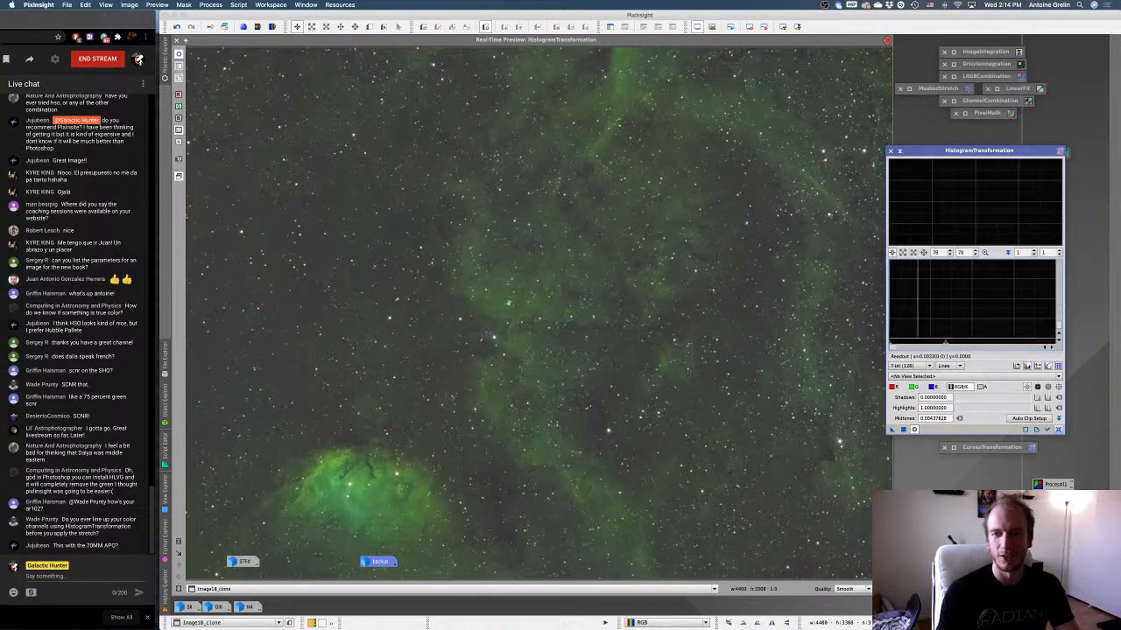
left_click_drag(953, 345, 898, 345)
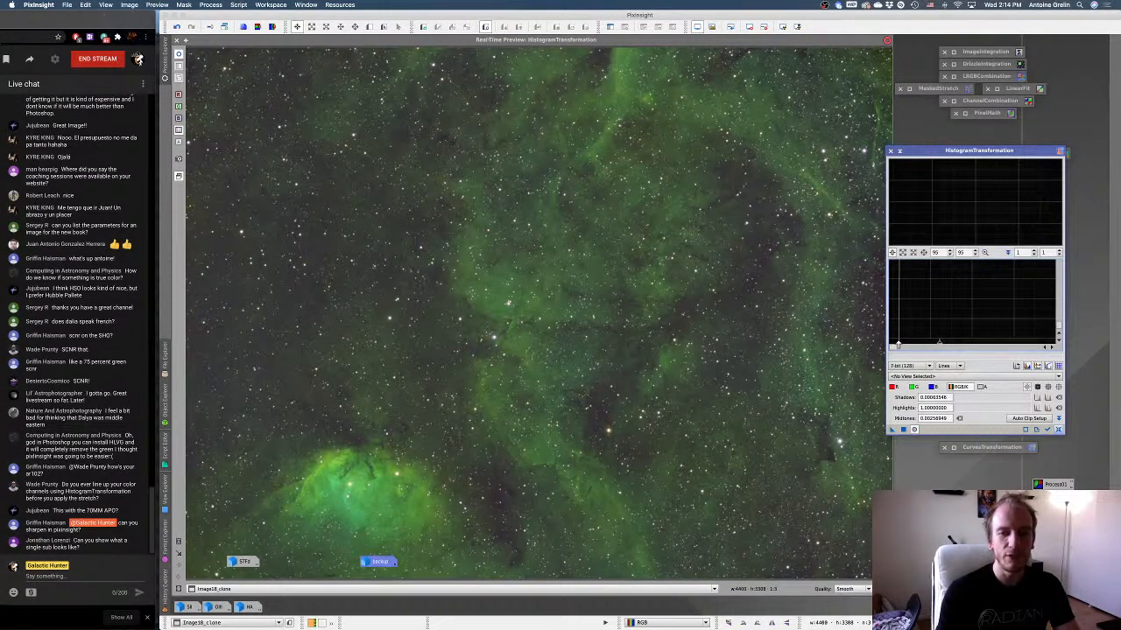
left_click_drag(897, 345, 929, 346)
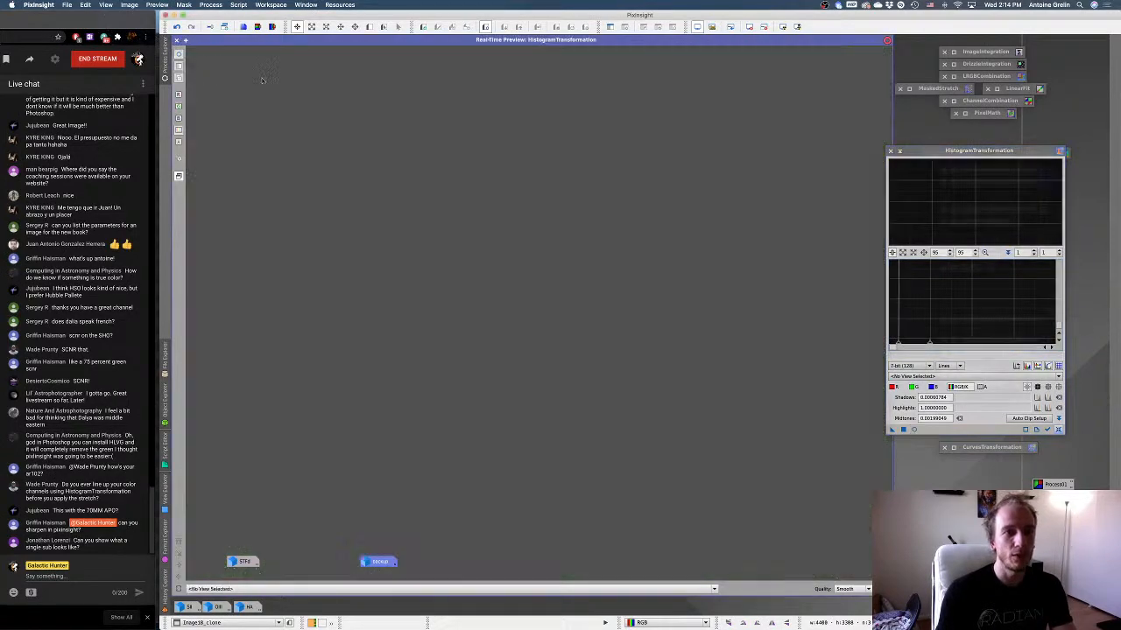
Close the real-time preview, duplicate the unstretched clone and apply the histogram stretch to the duplicate.
left_click(178, 40)
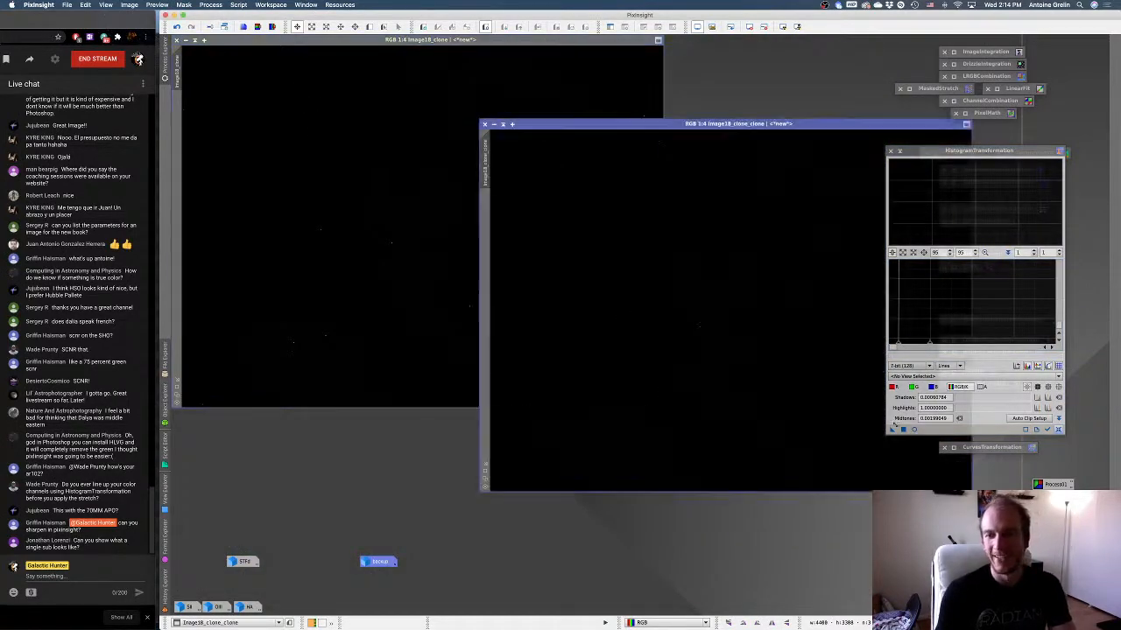
left_click_drag(893, 430, 663, 315)
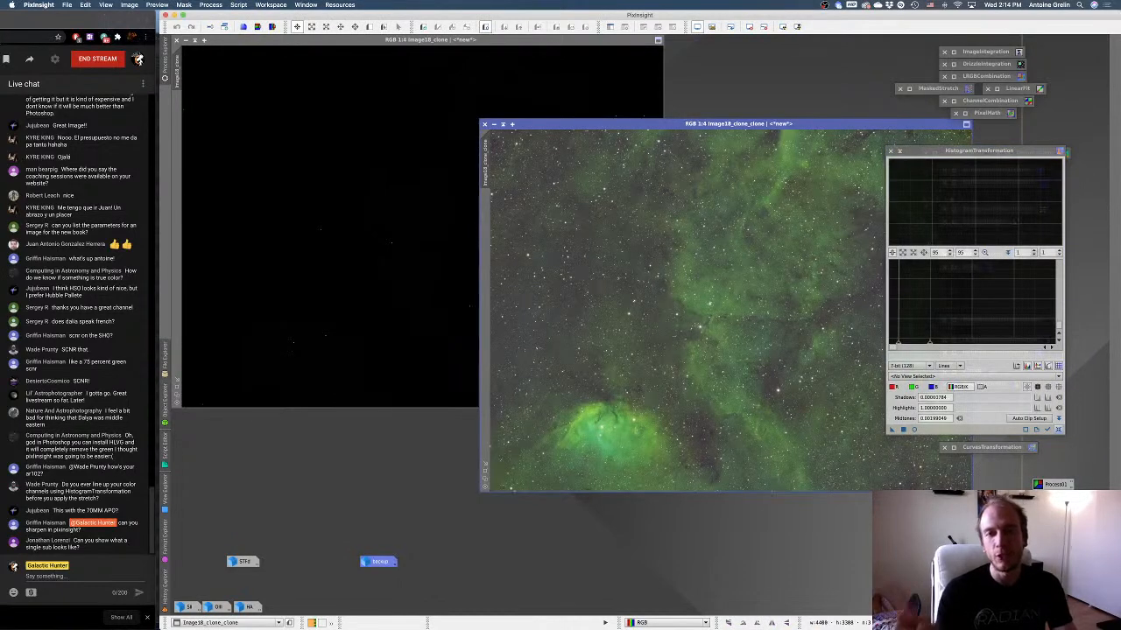
Delete the backup image and reopen the STFd image to compare it with the manually histogram-stretched duplicate.
right_click(392, 557)
left_click(429, 529)
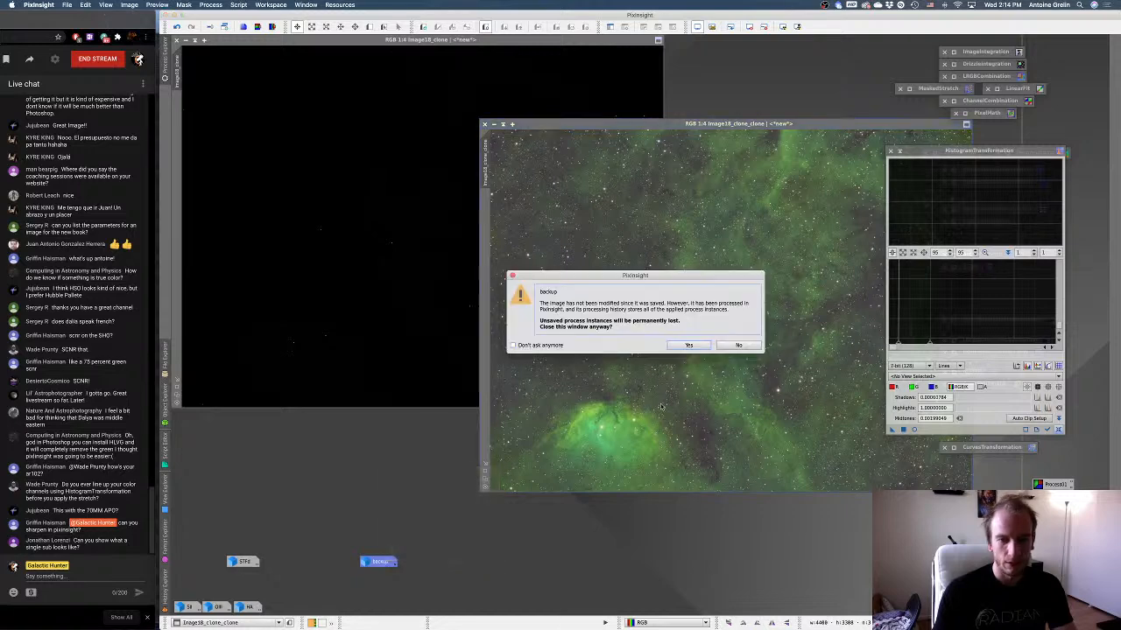
left_click(696, 345)
double_click(244, 561)
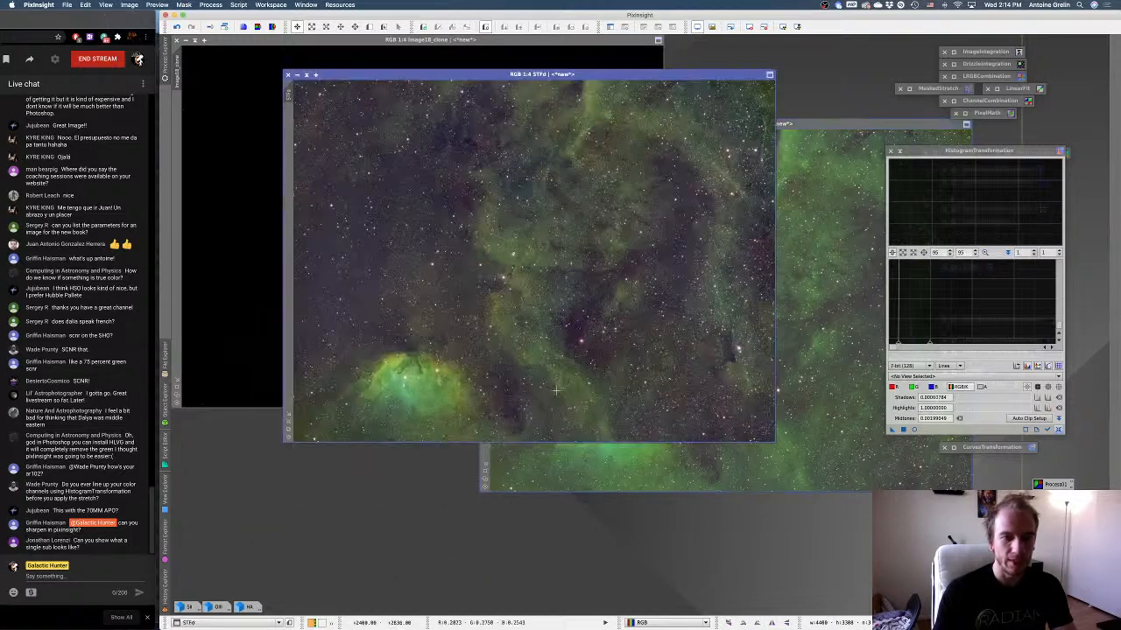
left_click(867, 197)
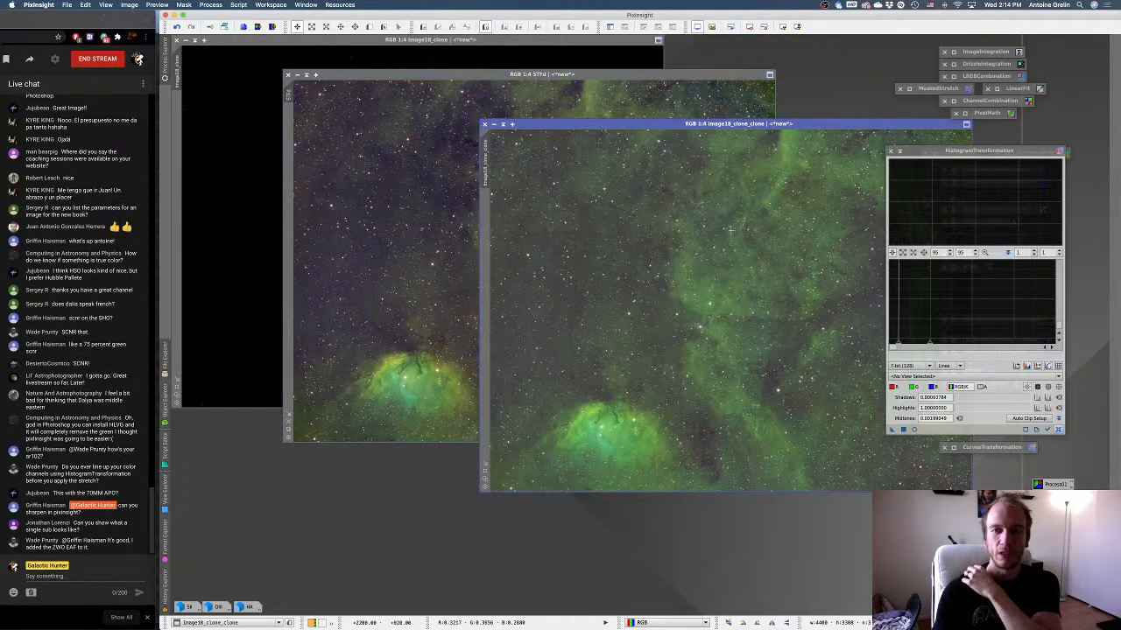
Rename the histogram-stretched duplicate HIST, then minimize it and the STFd image and place their icons together.
right_click(637, 180)
left_click(685, 215)
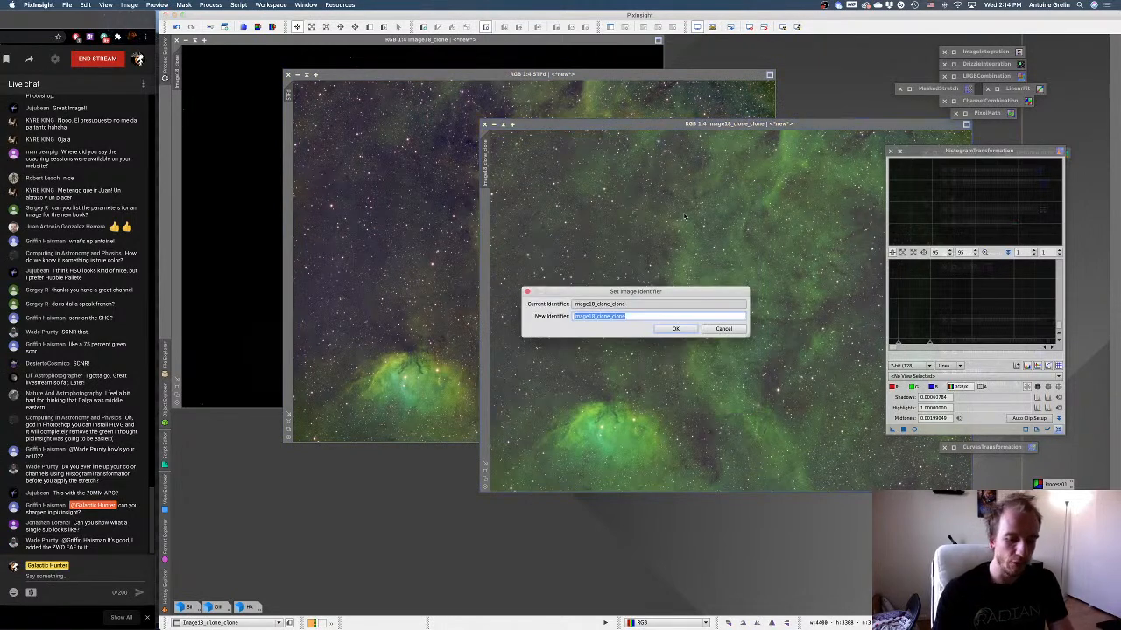
type("HIST")
key("Return")
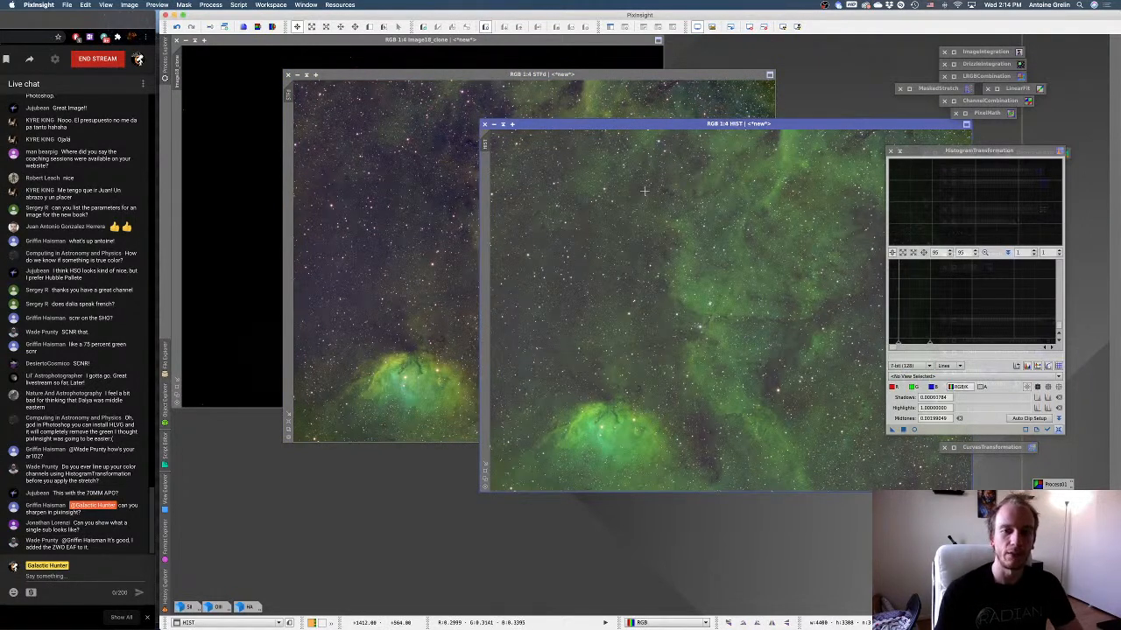
left_click(502, 124)
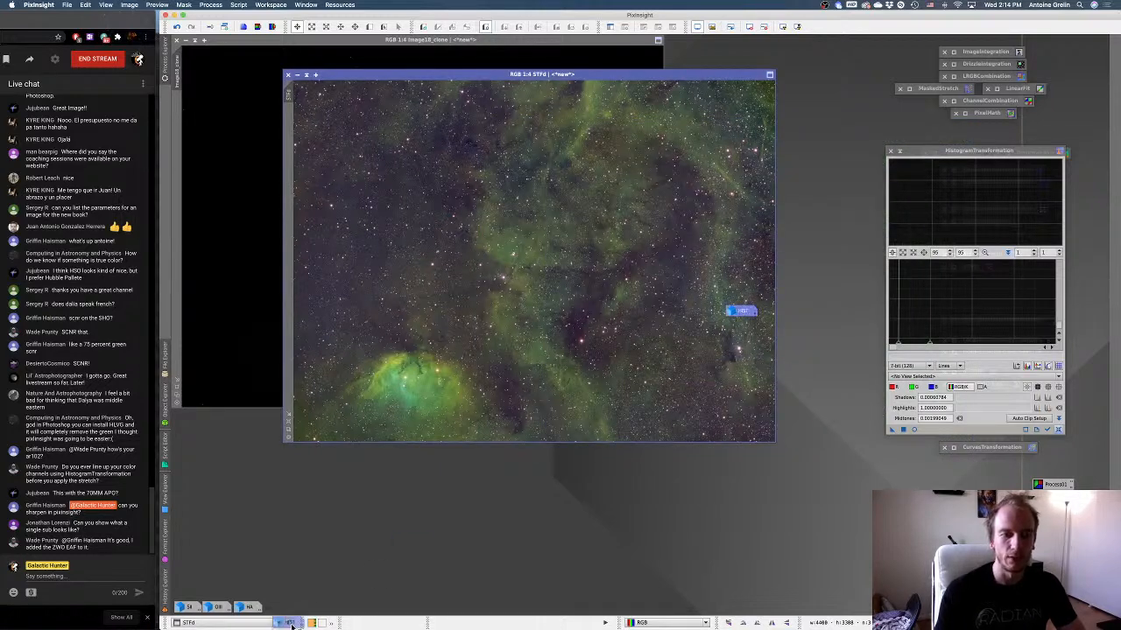
left_click(297, 74)
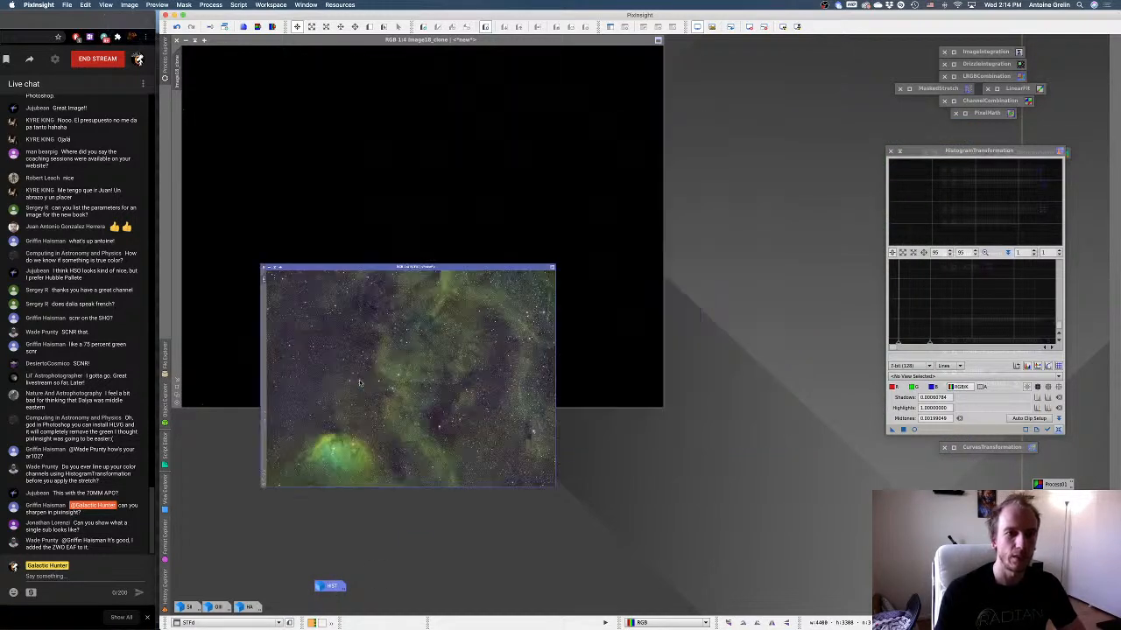
left_click_drag(240, 565, 330, 565)
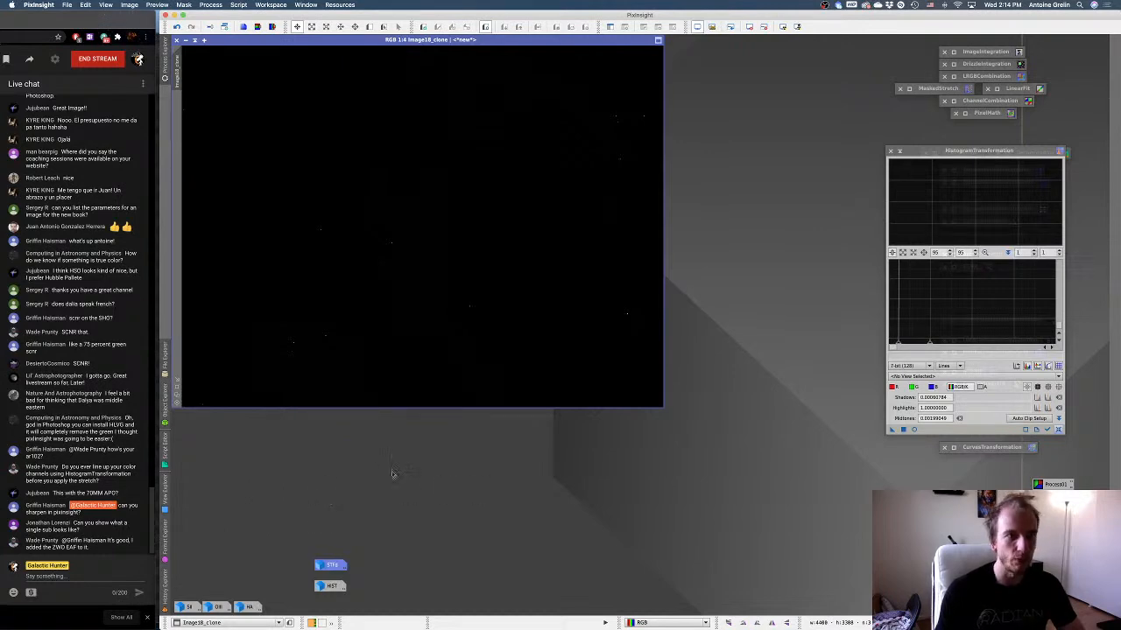
Switch to Finder and expand the H and O subfolders in the Sh2-101 - Tulip Nebula folder.
mouse_move(229, 615)
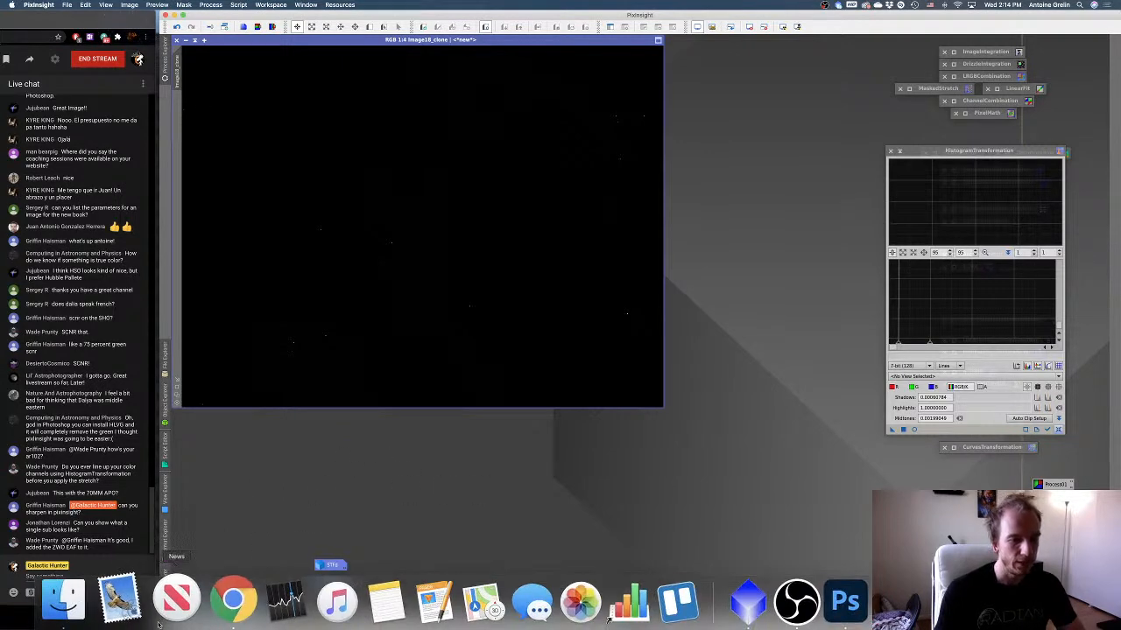
left_click(77, 609)
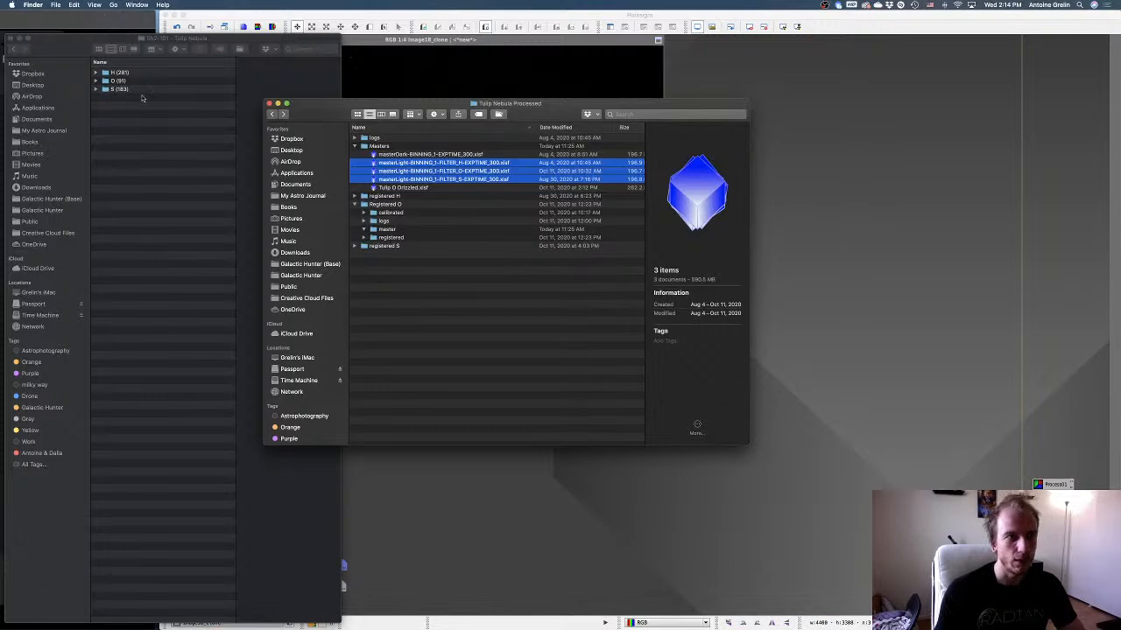
left_click(112, 82)
left_click(96, 73)
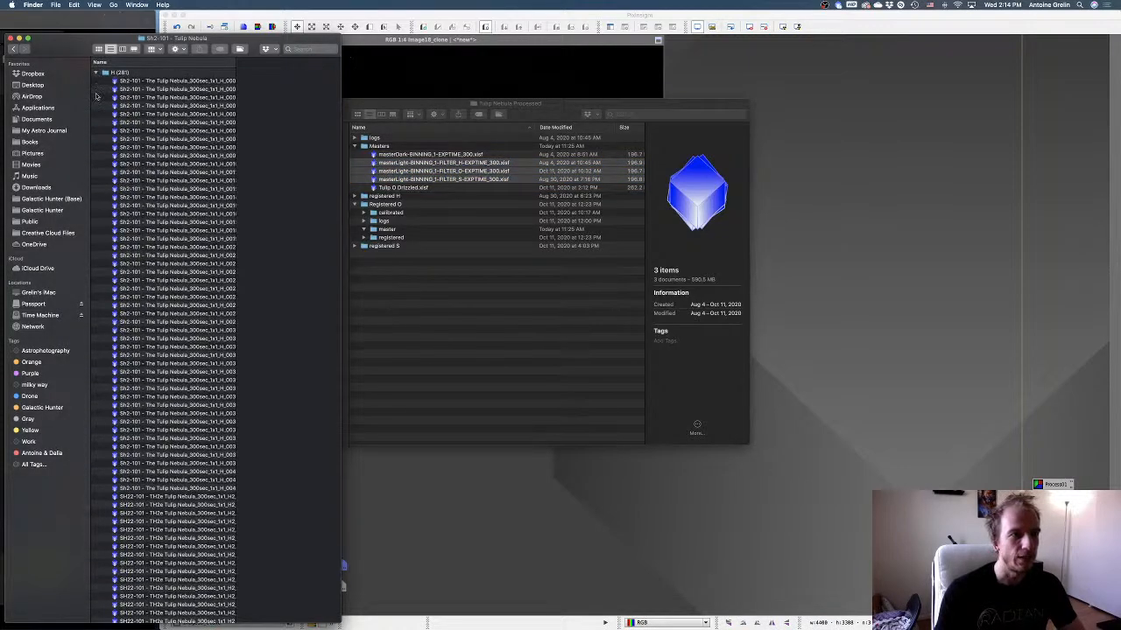
scroll(130, 355, "down", 20)
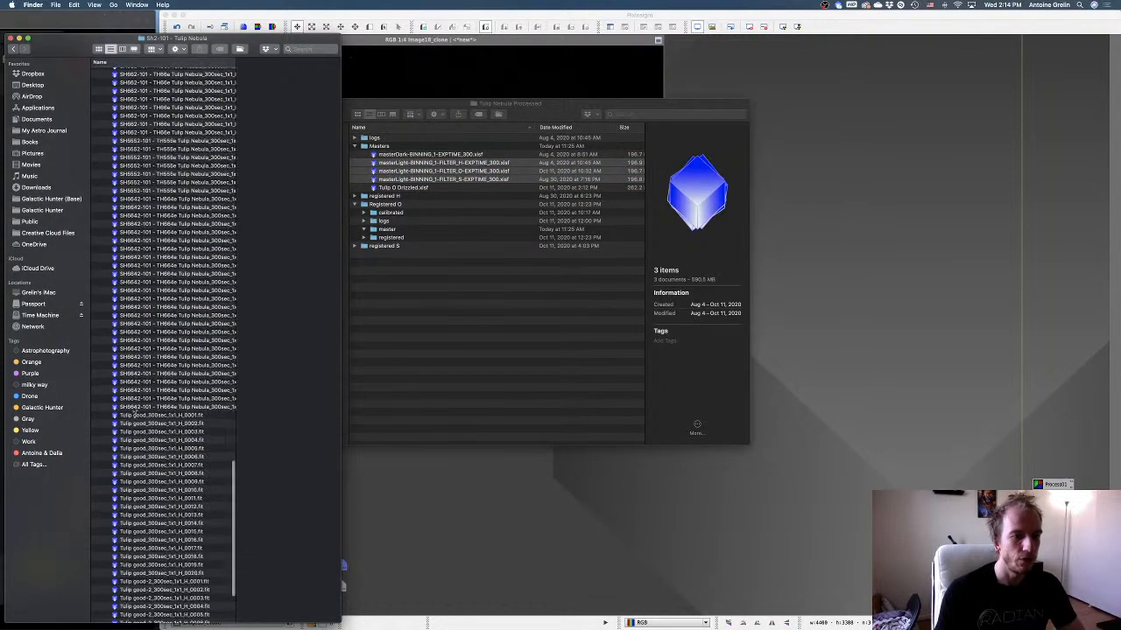
left_click(97, 610)
Select one O sub-exposure and the Tulip good-2 H_0007 sub-exposure and open both in PixInsight.
scroll(161, 500, "down", 10)
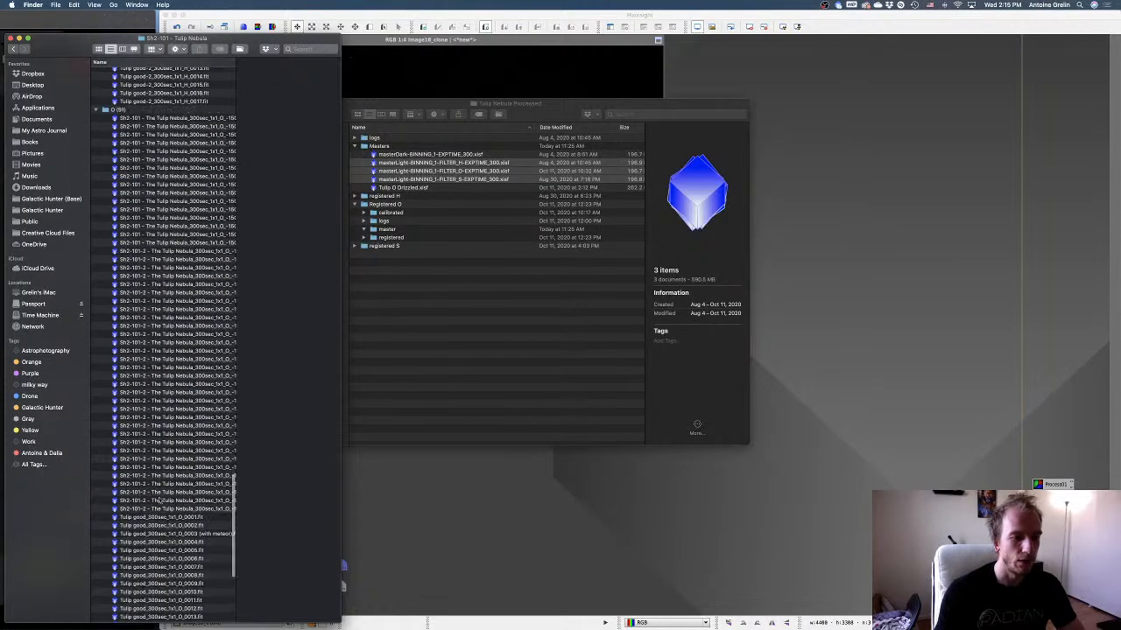
left_click(178, 393)
scroll(179, 393, "up", 5)
left_click(182, 230, "super")
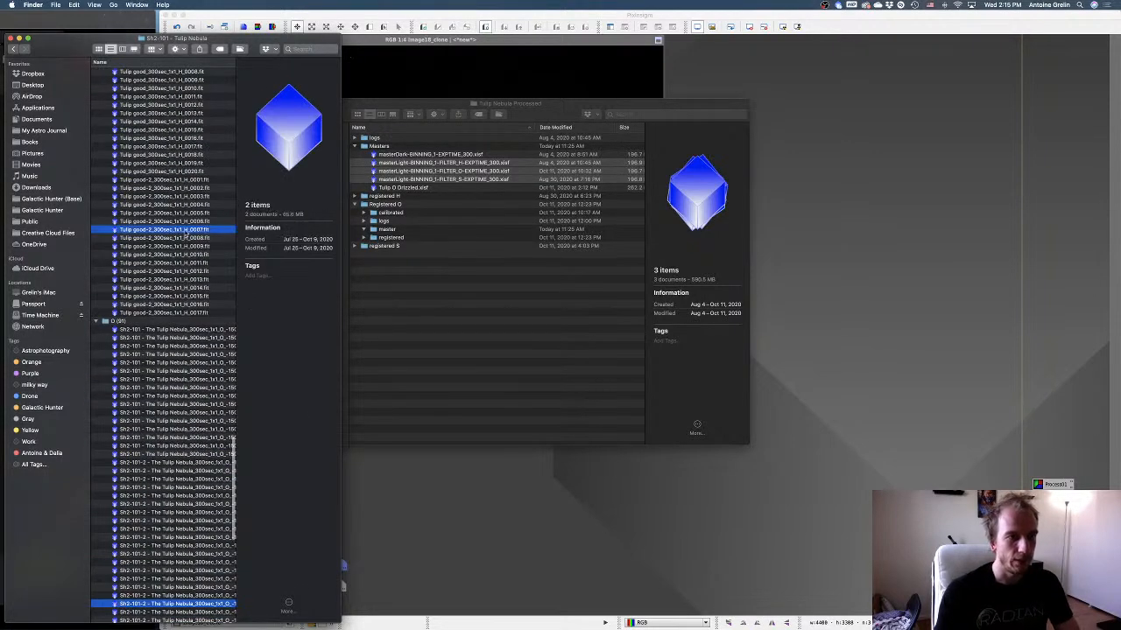
right_click(189, 231)
left_click(203, 248)
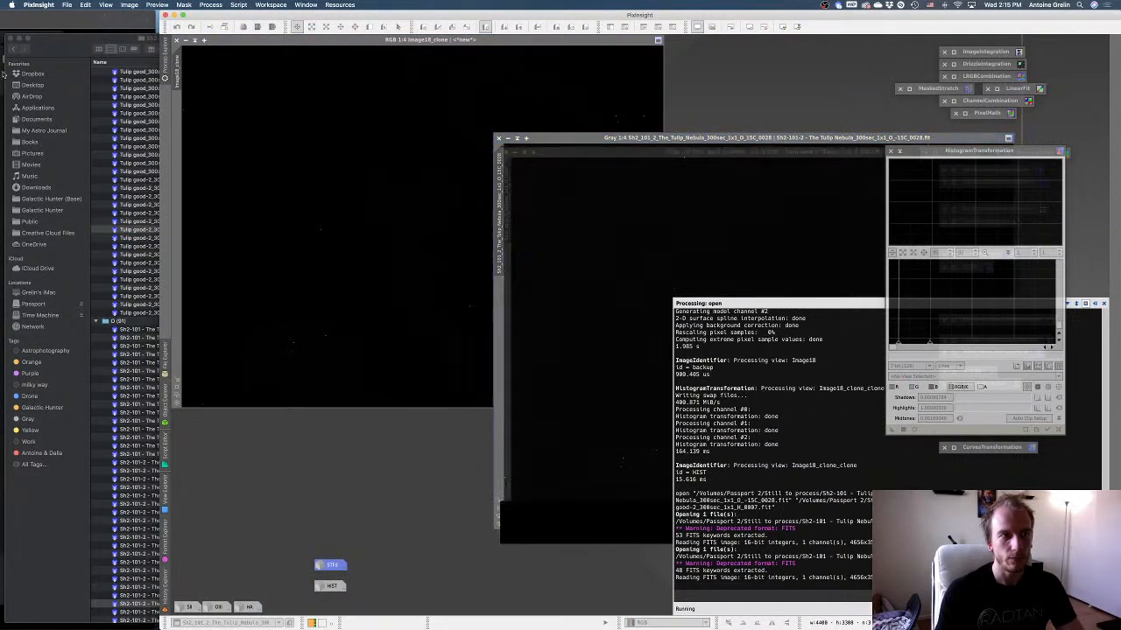
Minimize the Finder window, move the O sub-exposure aside and auto-stretch the display of both single subs.
left_click(18, 39)
left_click_drag(801, 152, 470, 115)
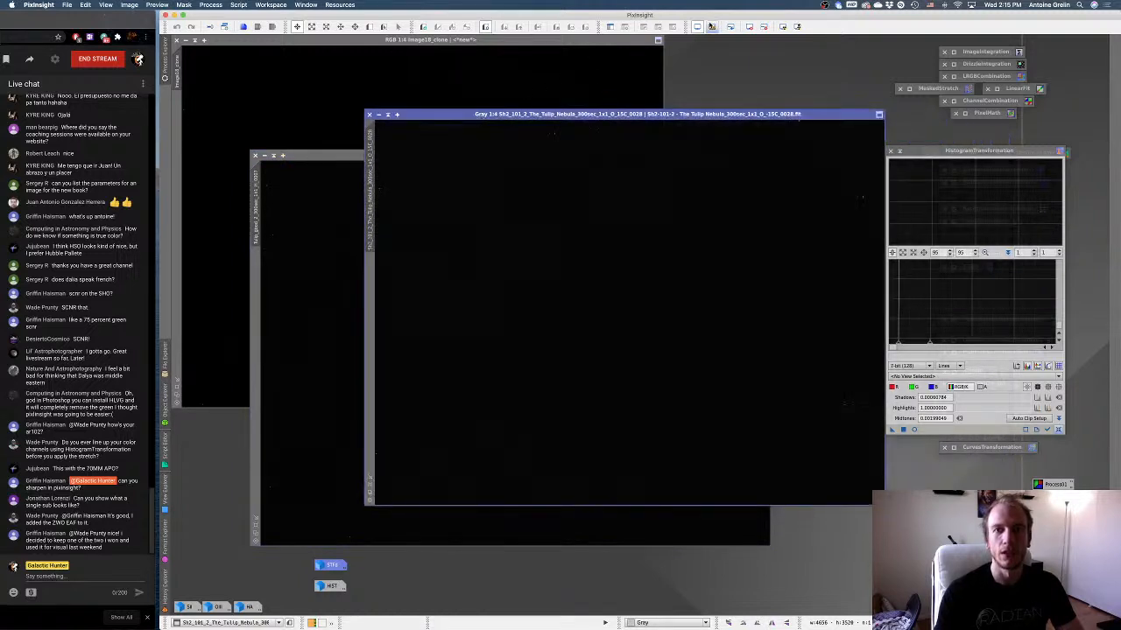
key("ctrl+a")
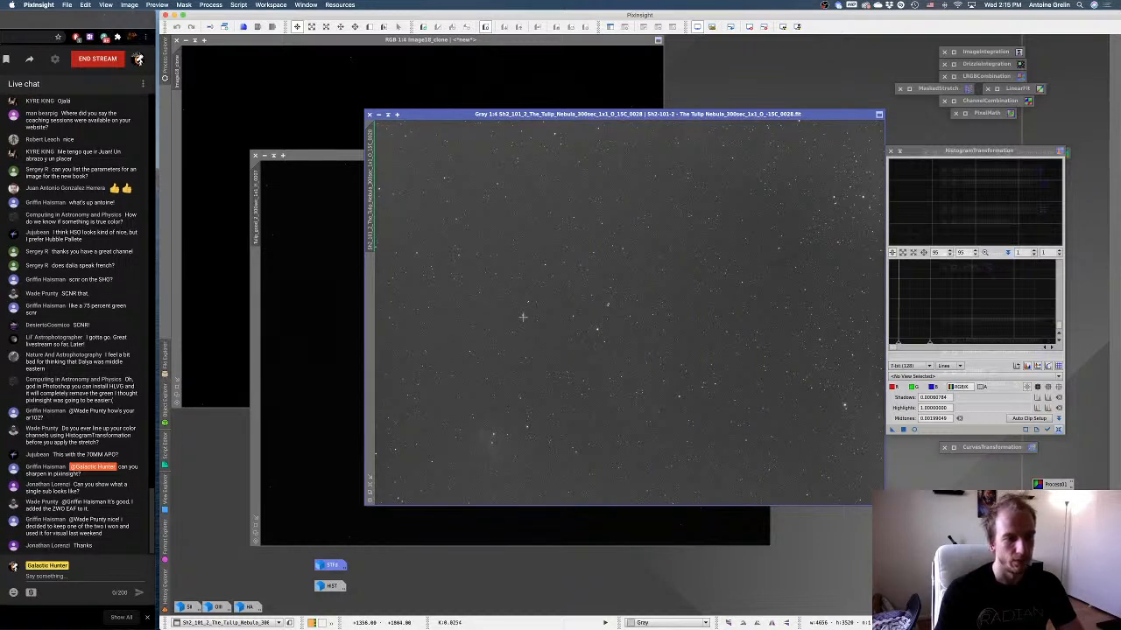
left_click(317, 324)
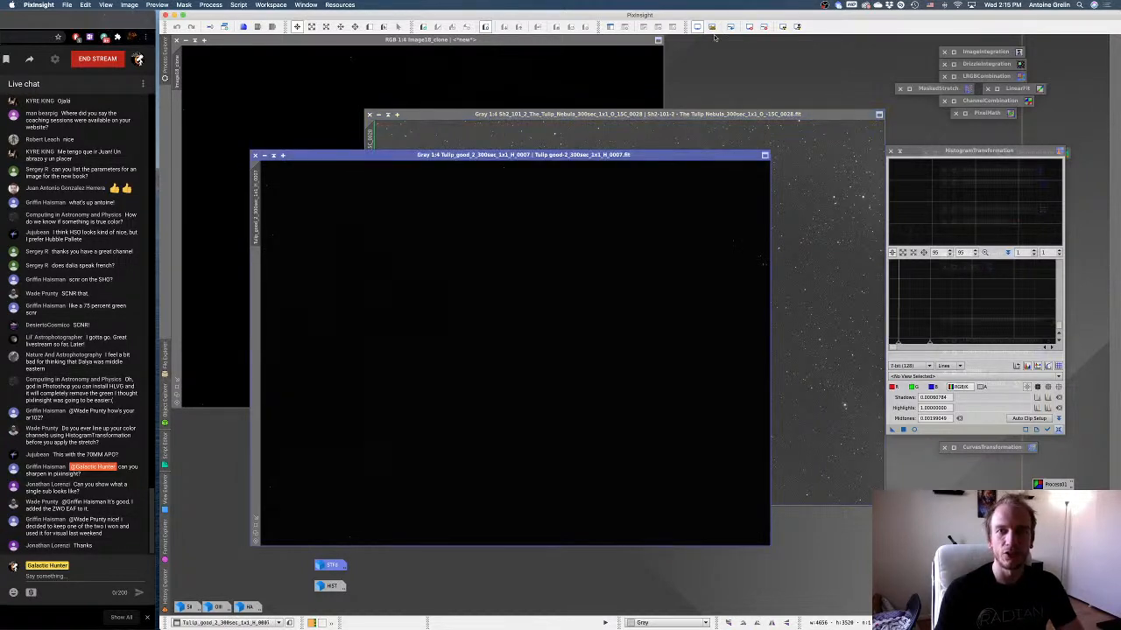
key("ctrl+a")
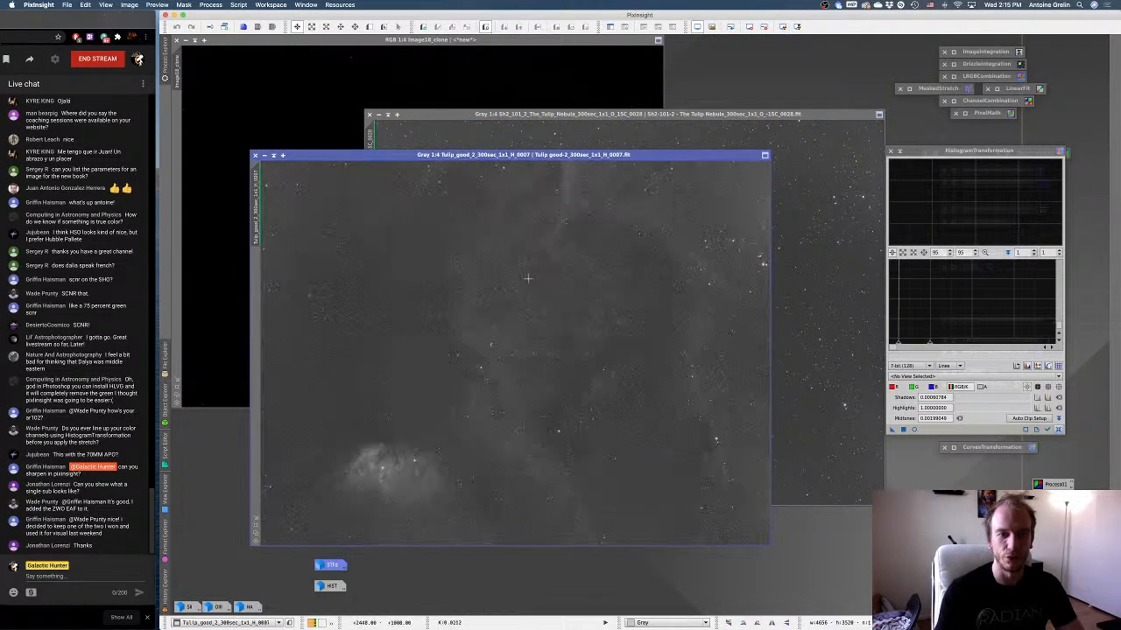
Compare the single O and H sub-exposures by bringing each to the front, and close both.
left_click(797, 275)
left_click(328, 327)
left_click(791, 265)
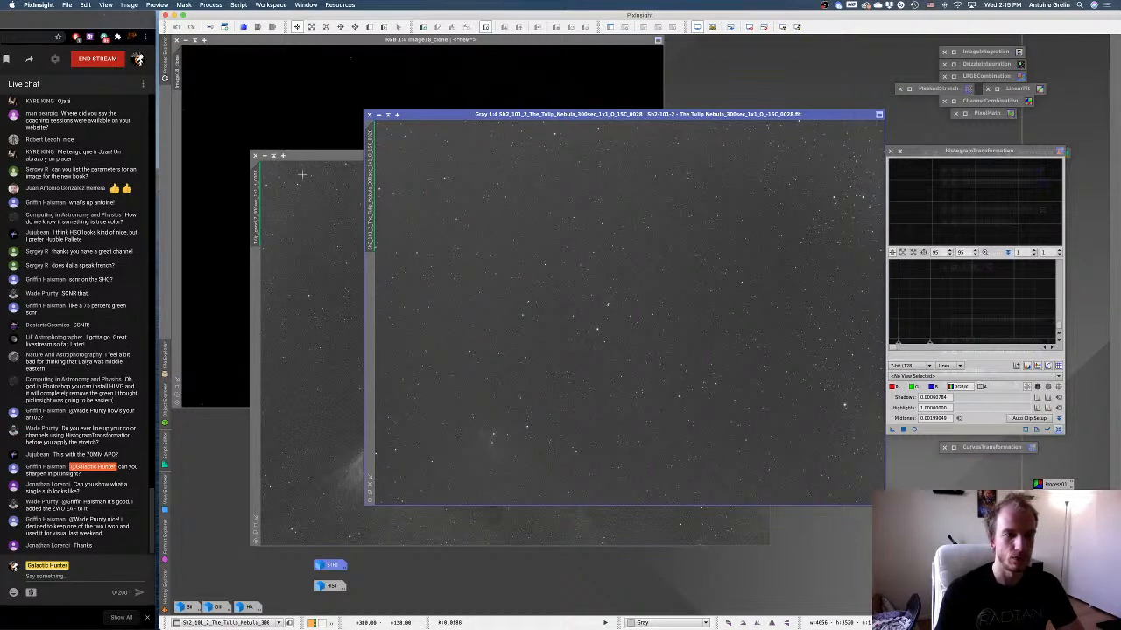
left_click(254, 156)
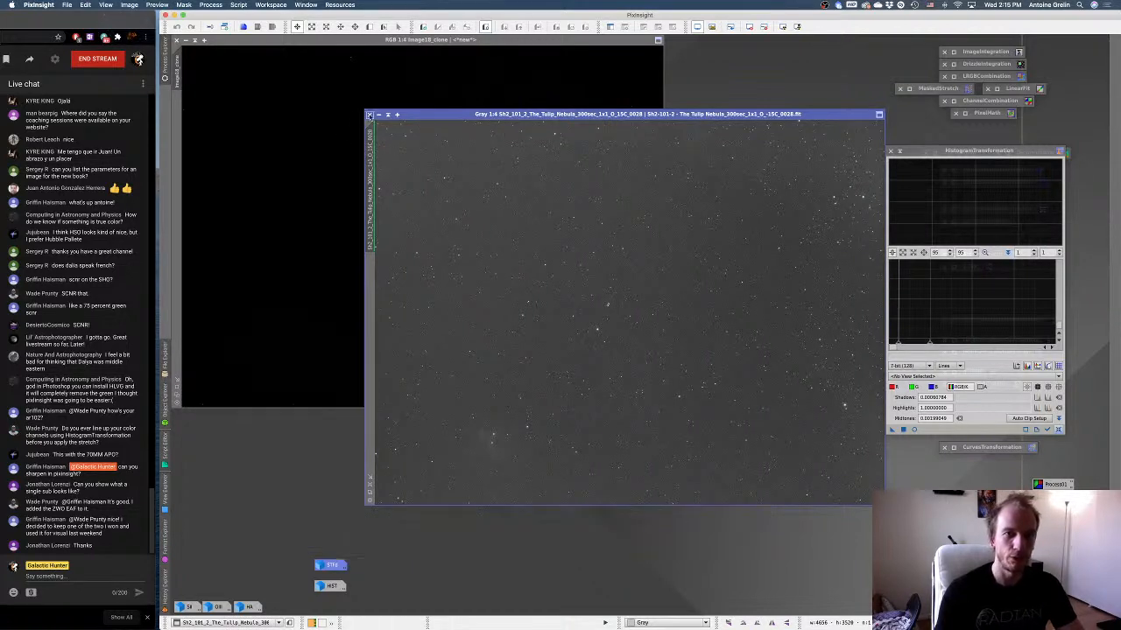
left_click(369, 115)
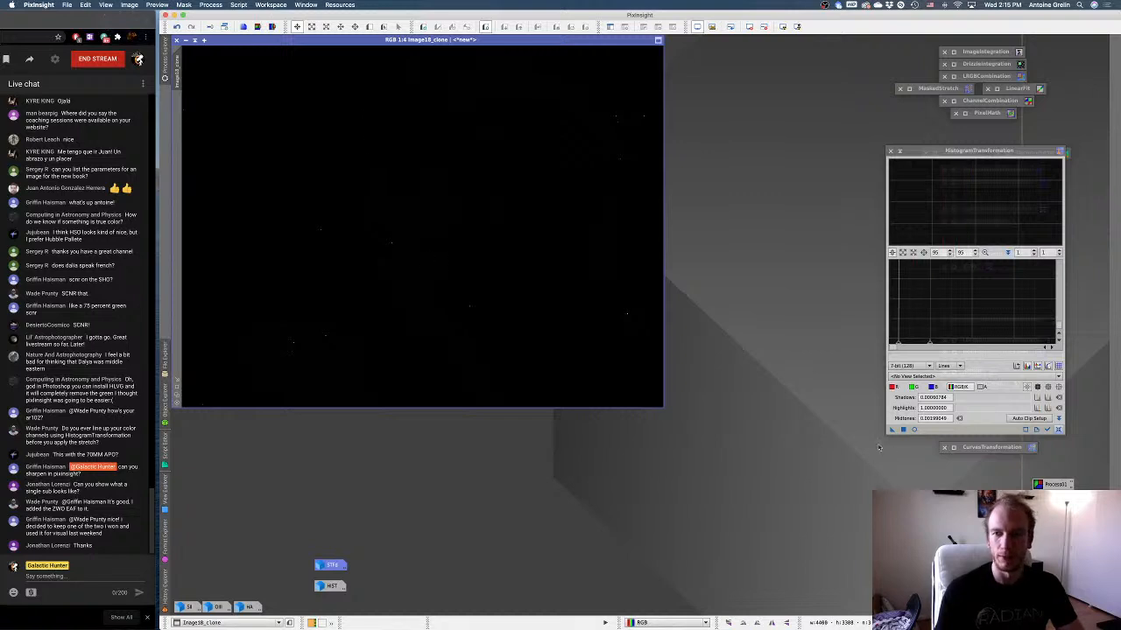
Reset HistogramTransformation, preview the unstretched clone in real time and apply a first stretch with midtones at about 0.084.
left_click(1058, 428)
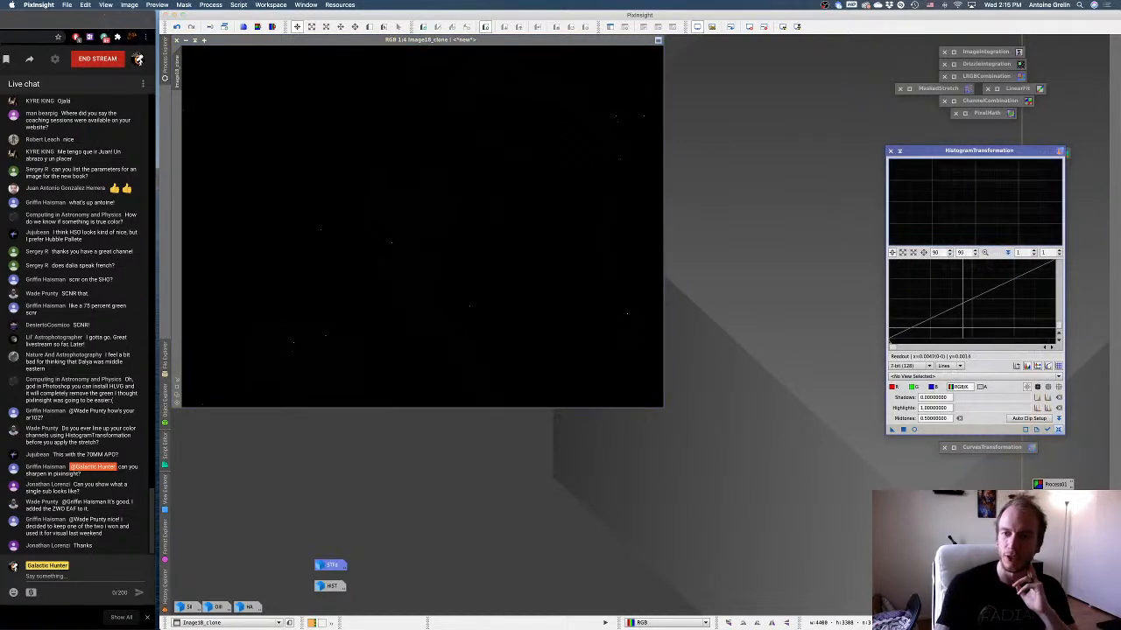
scroll(962, 328, "down", 20)
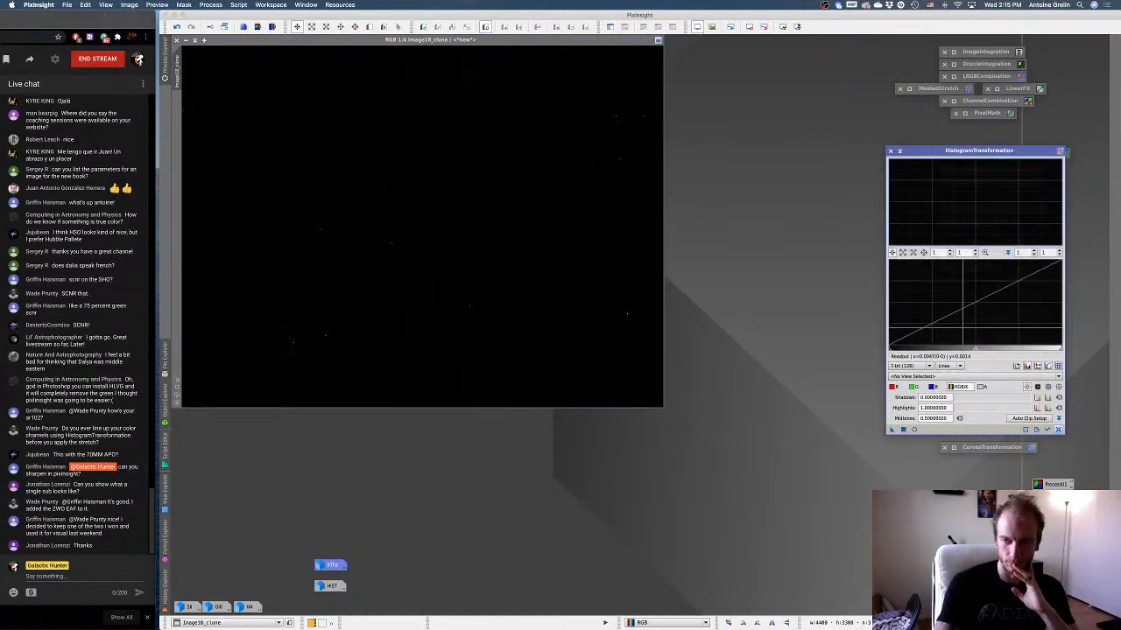
left_click(914, 429)
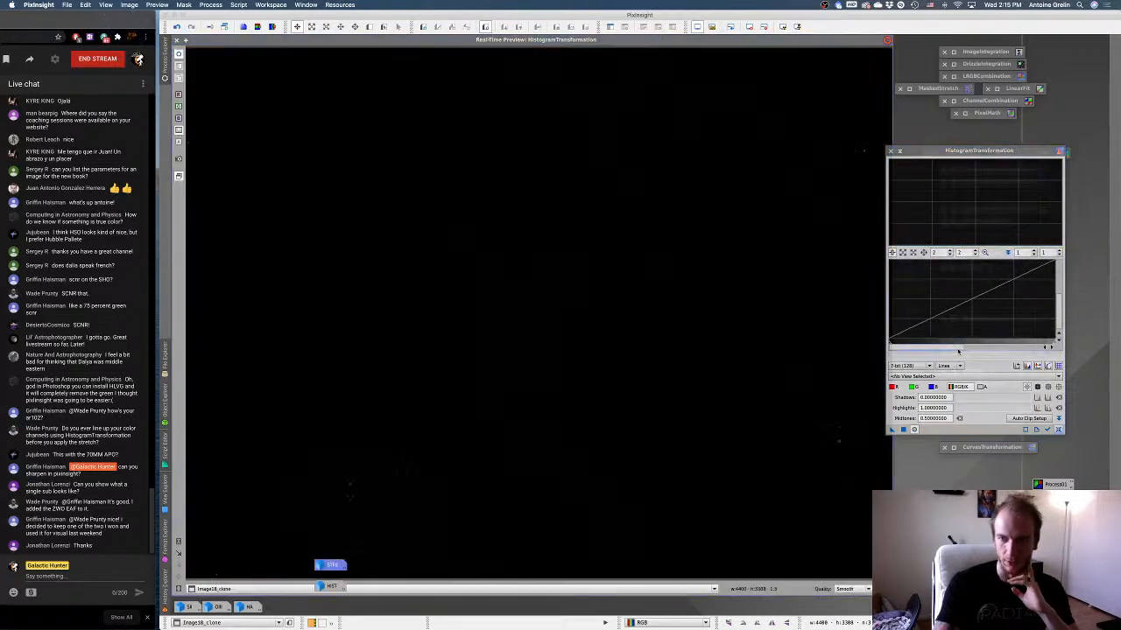
left_click_drag(981, 347, 914, 348)
left_click_drag(1013, 344, 916, 346)
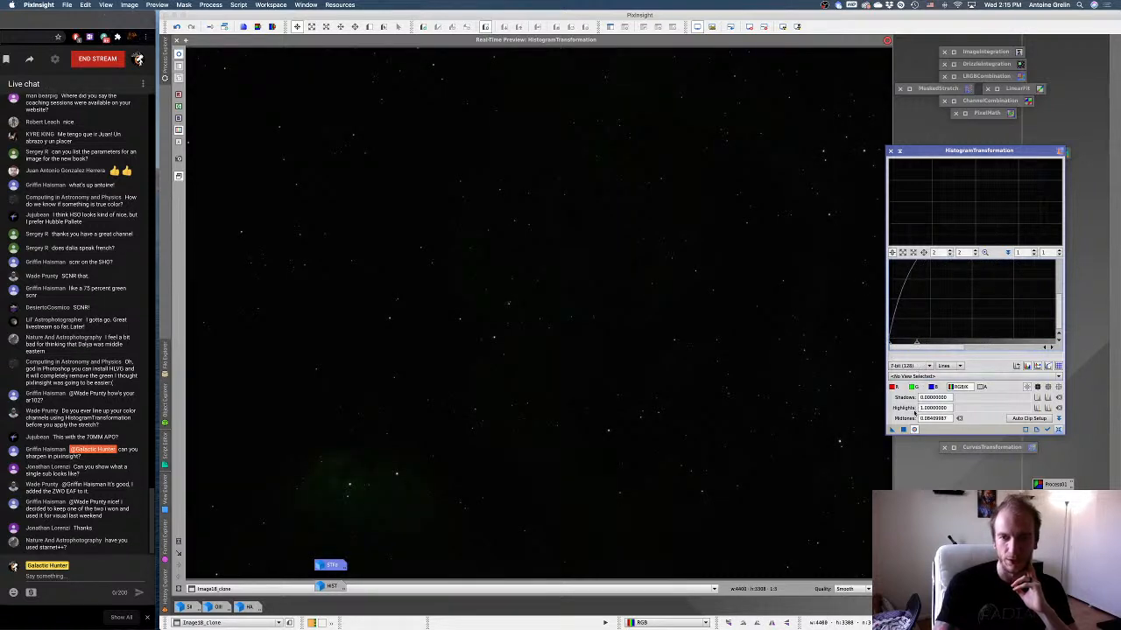
left_click(903, 431)
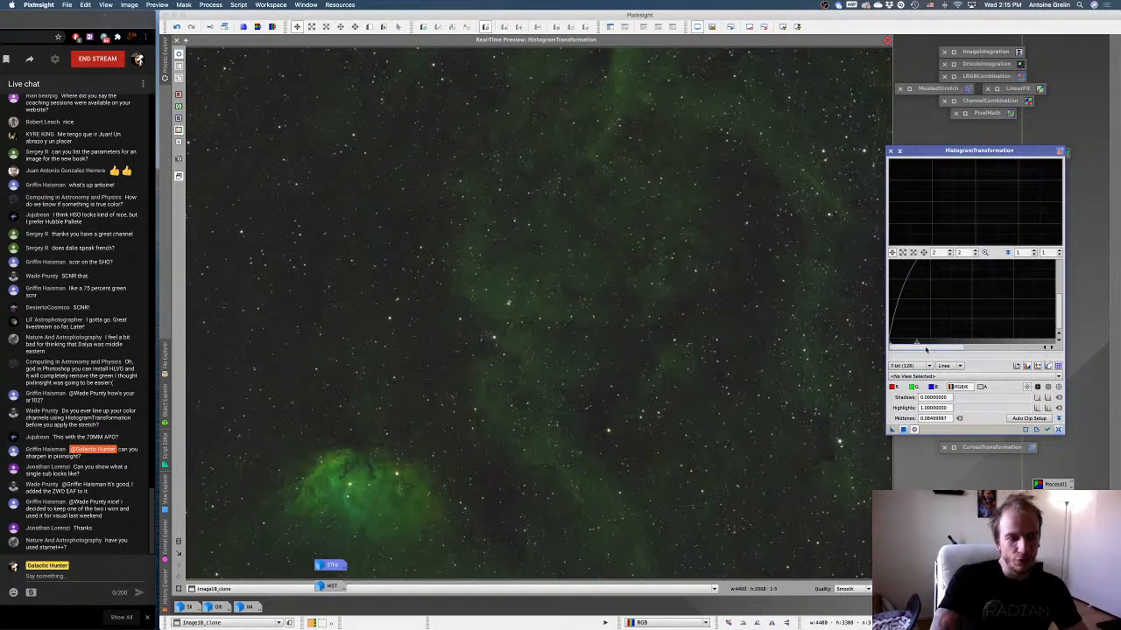
Apply a second, gentler histogram stretch with midtones at about 0.14, and reset and collapse HistogramTransformation.
mouse_move(916, 344)
left_mouse_down()
mouse_move(954, 347)
mouse_move(936, 351)
left_mouse_up()
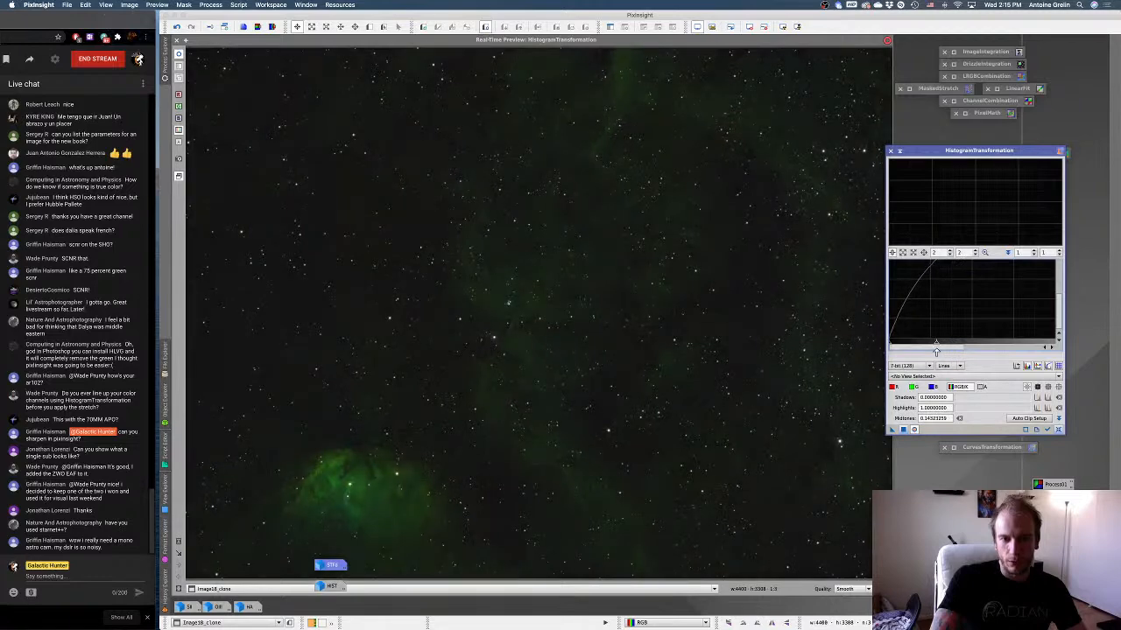
left_click(902, 429)
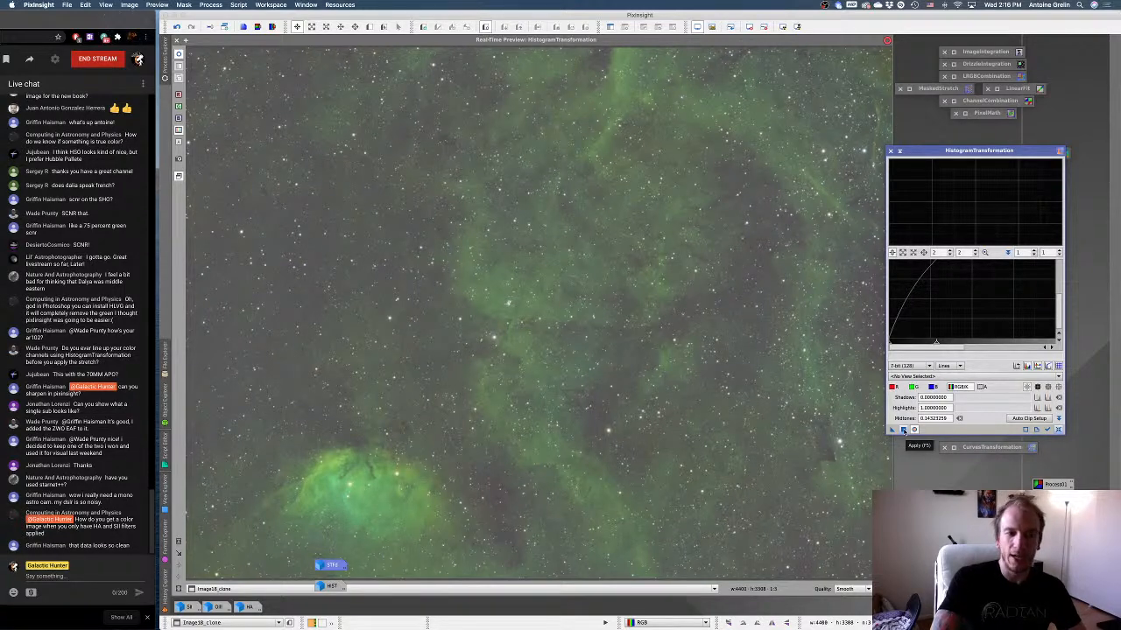
left_click(1058, 428)
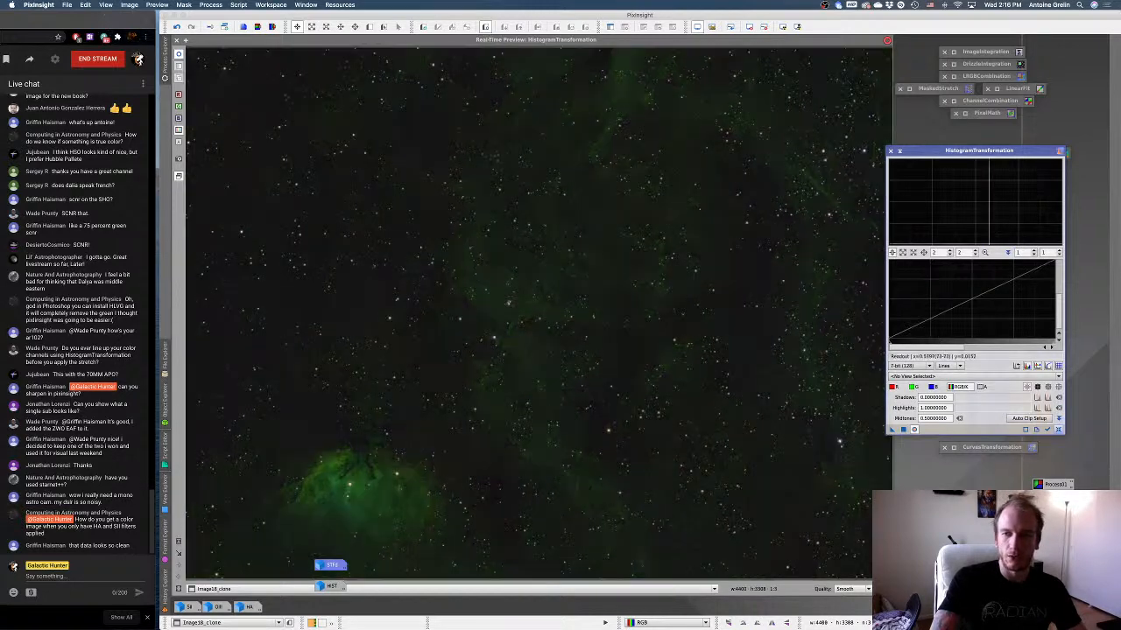
left_click(899, 151)
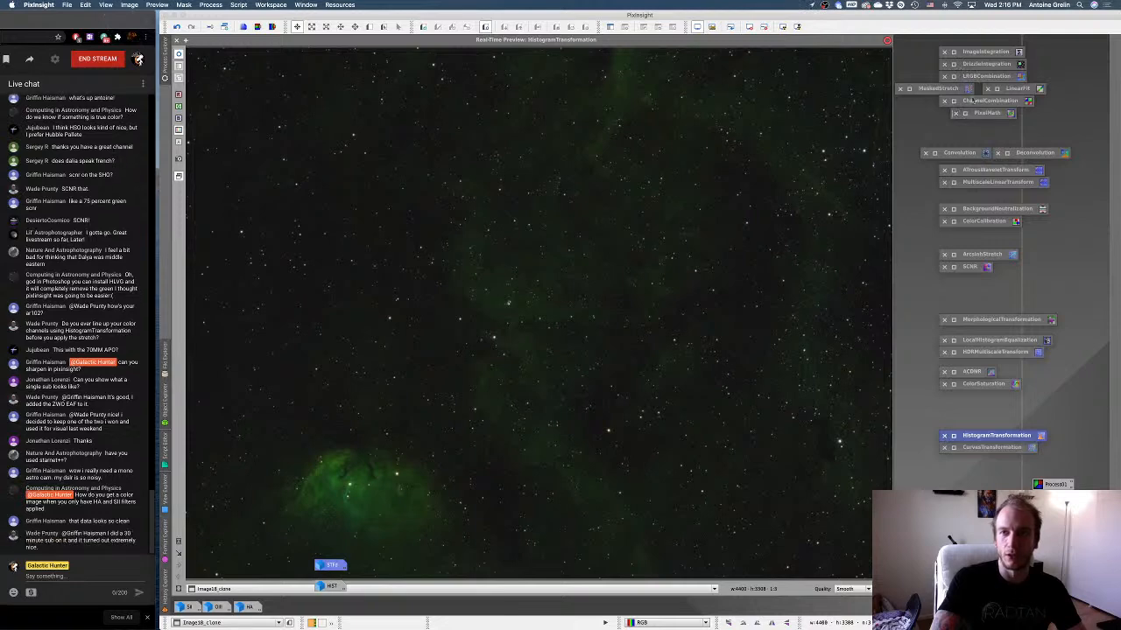
Check the channel assignments in ChannelCombination and collapse it, and open ArcsinhStretch with the real-time preview.
double_click(956, 102)
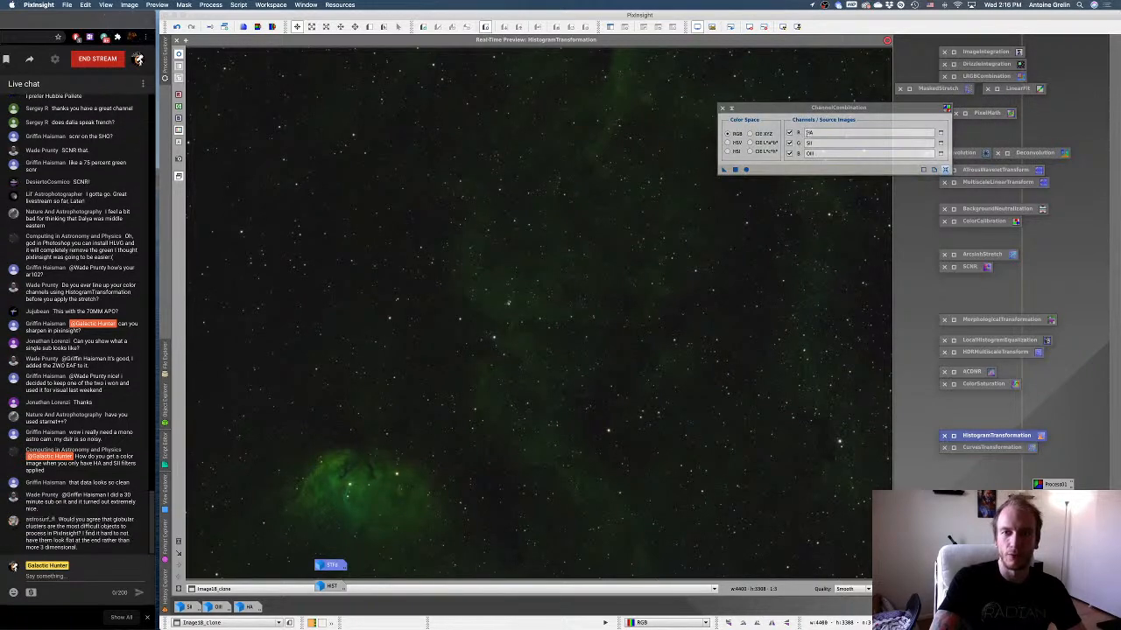
left_click(733, 108)
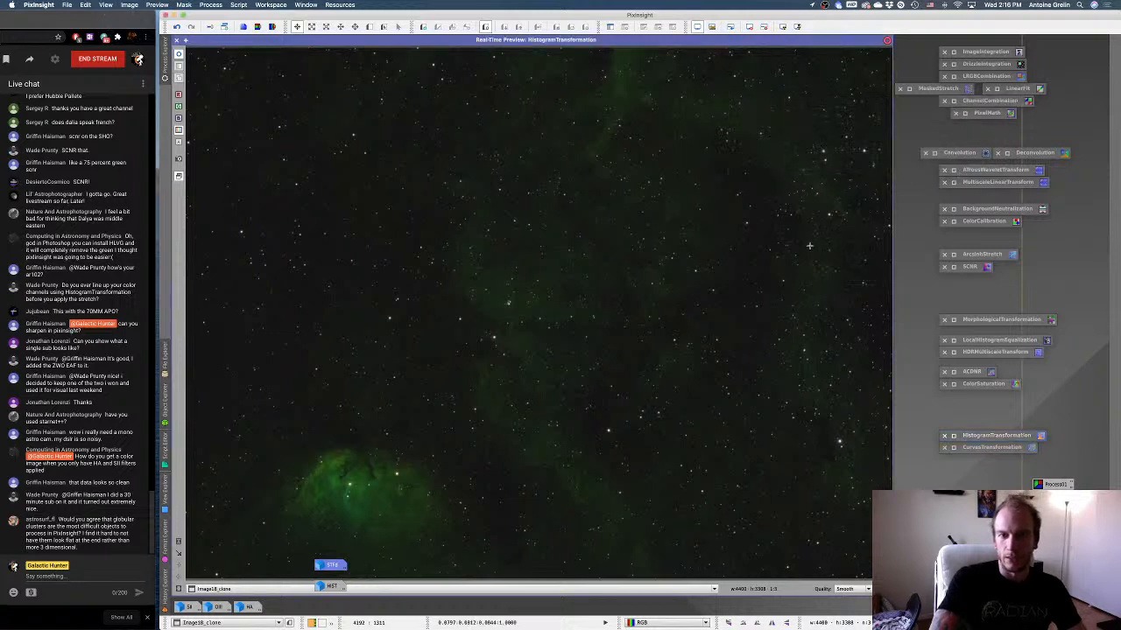
double_click(953, 254)
left_click_drag(848, 338, 958, 301)
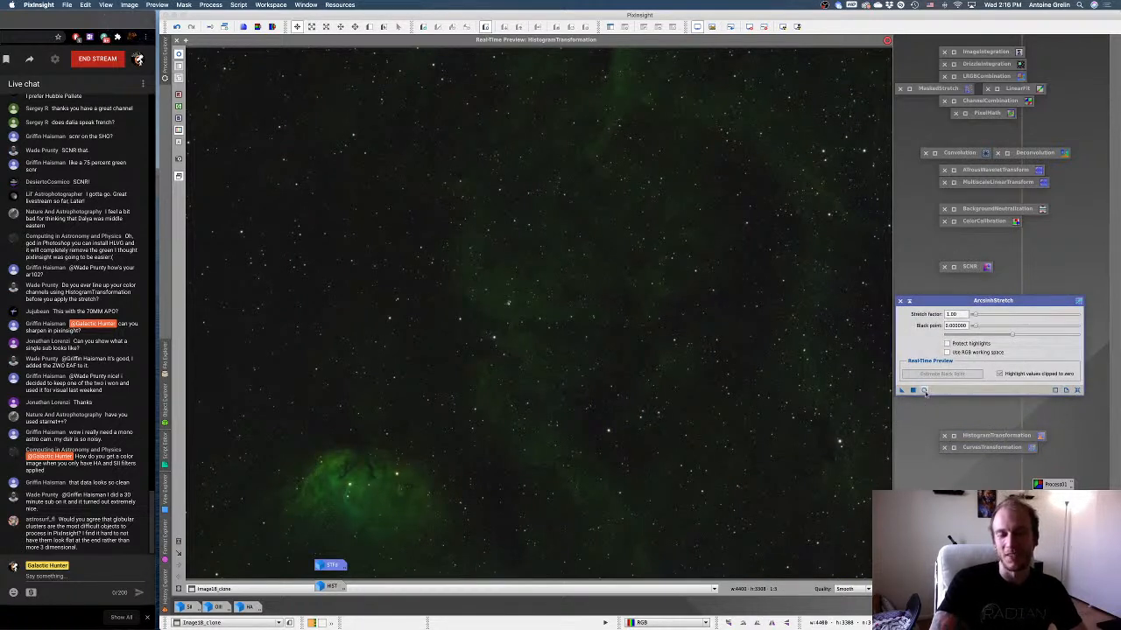
left_click(924, 391)
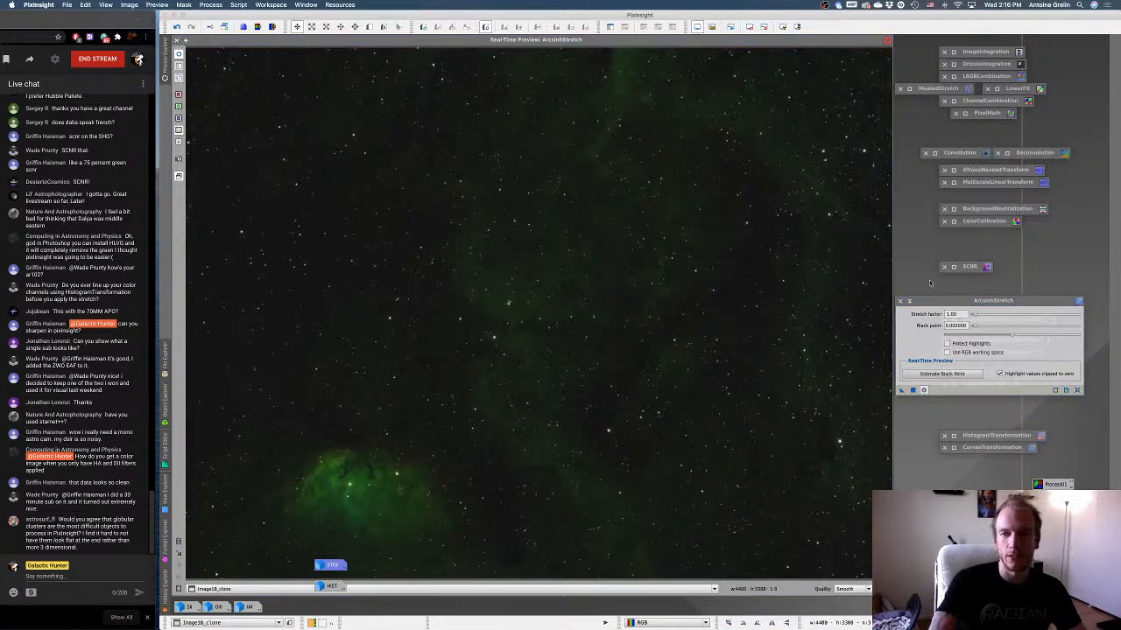
Apply ArcsinhStretch to the clone with stretch factor 4.48 and black point about 0.018, and close the preview and collapse the process.
left_click_drag(975, 314, 989, 314)
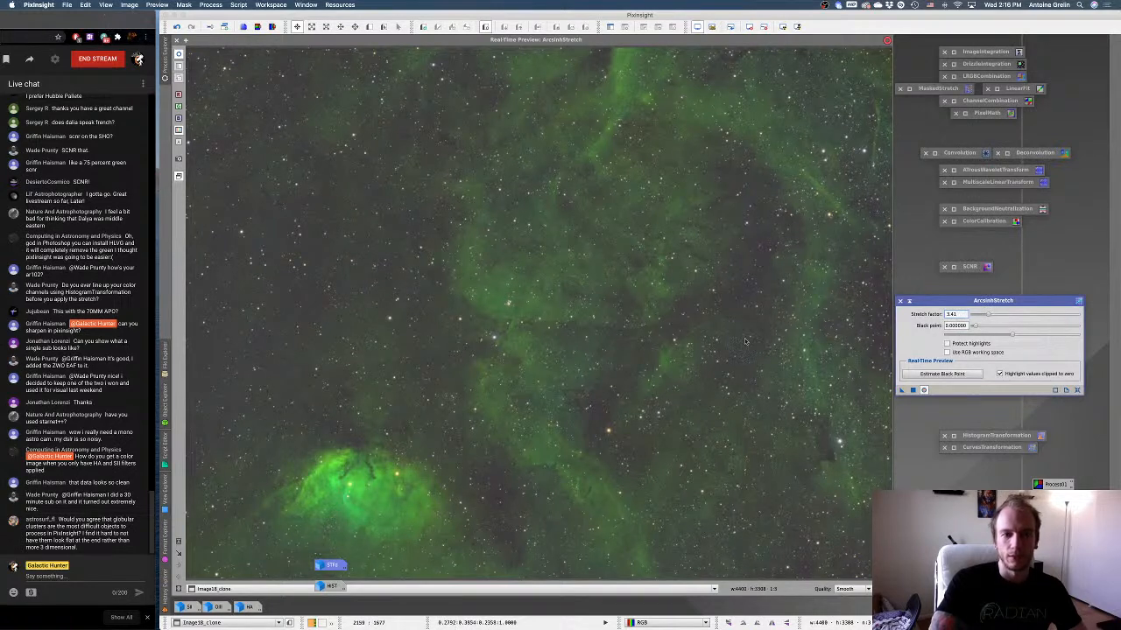
left_click_drag(978, 325, 986, 327)
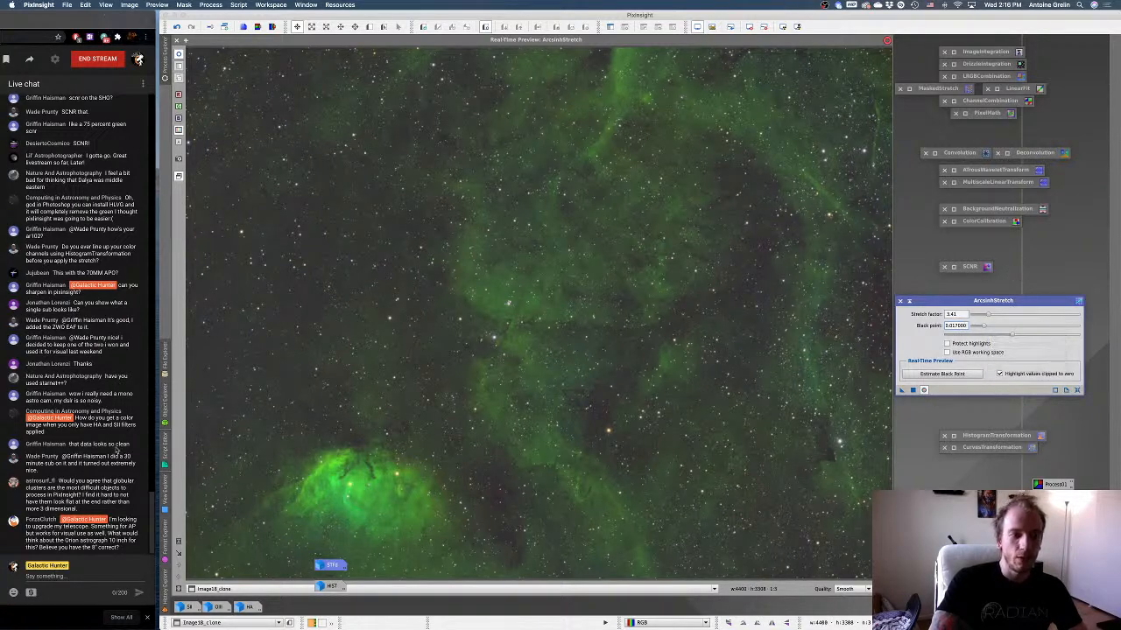
left_click_drag(989, 317, 991, 317)
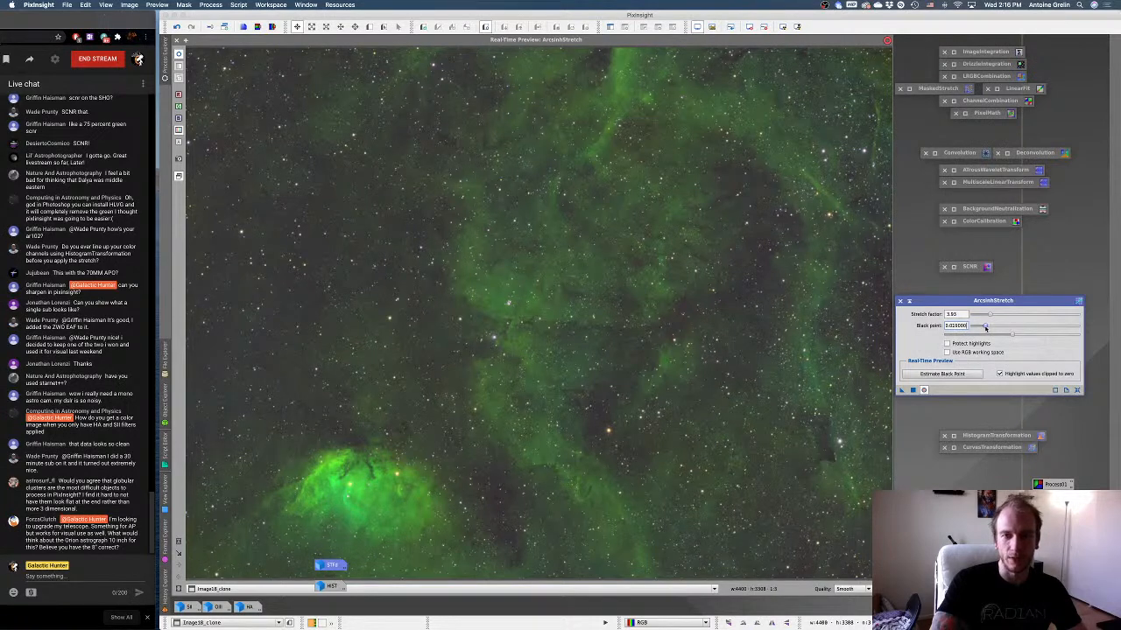
left_click_drag(990, 315, 992, 317)
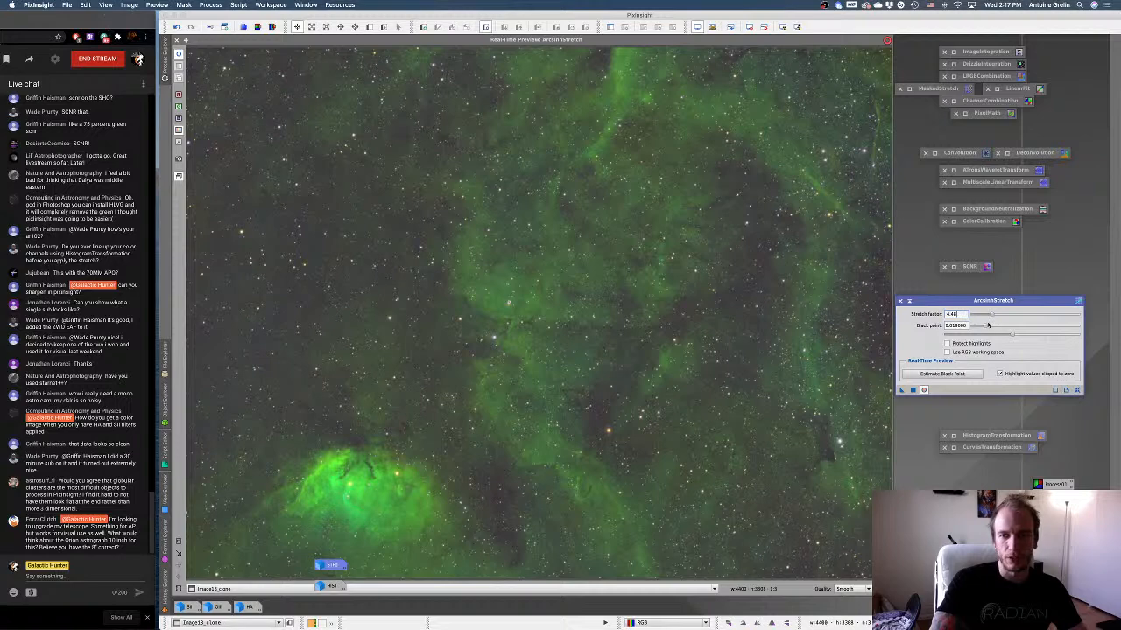
left_click_drag(986, 327, 987, 327)
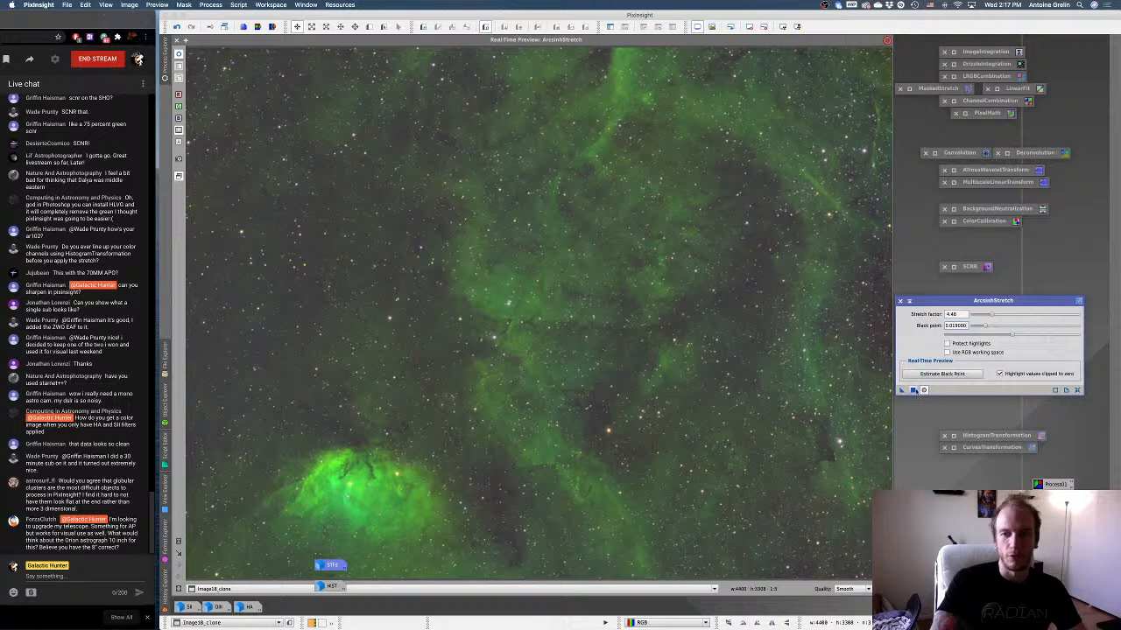
left_click(913, 390)
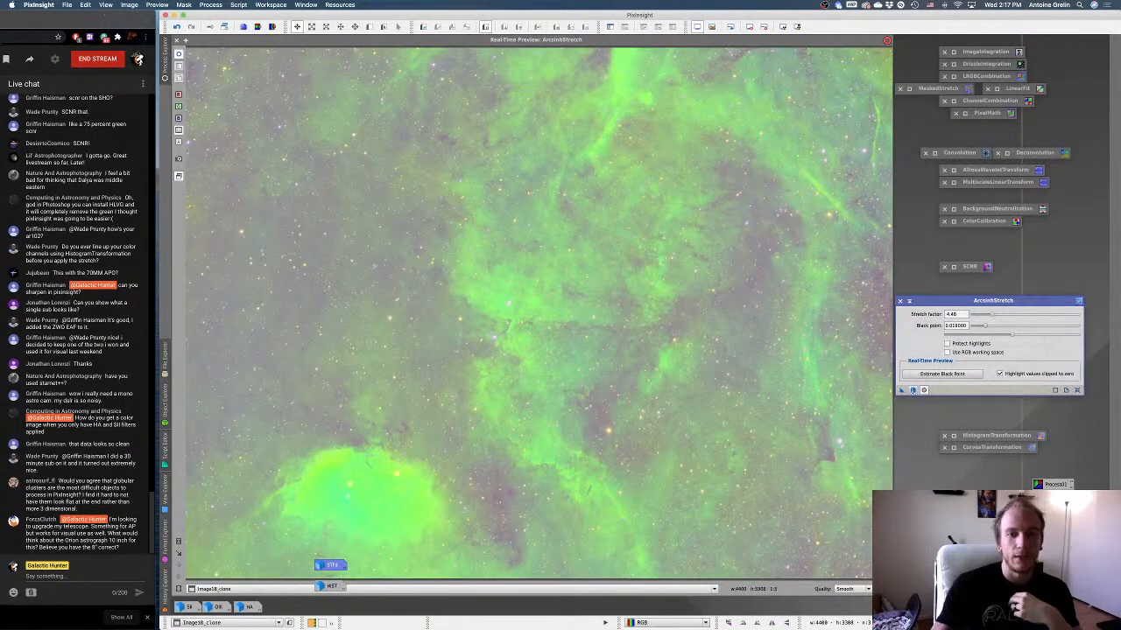
left_click(179, 41)
left_click(909, 302)
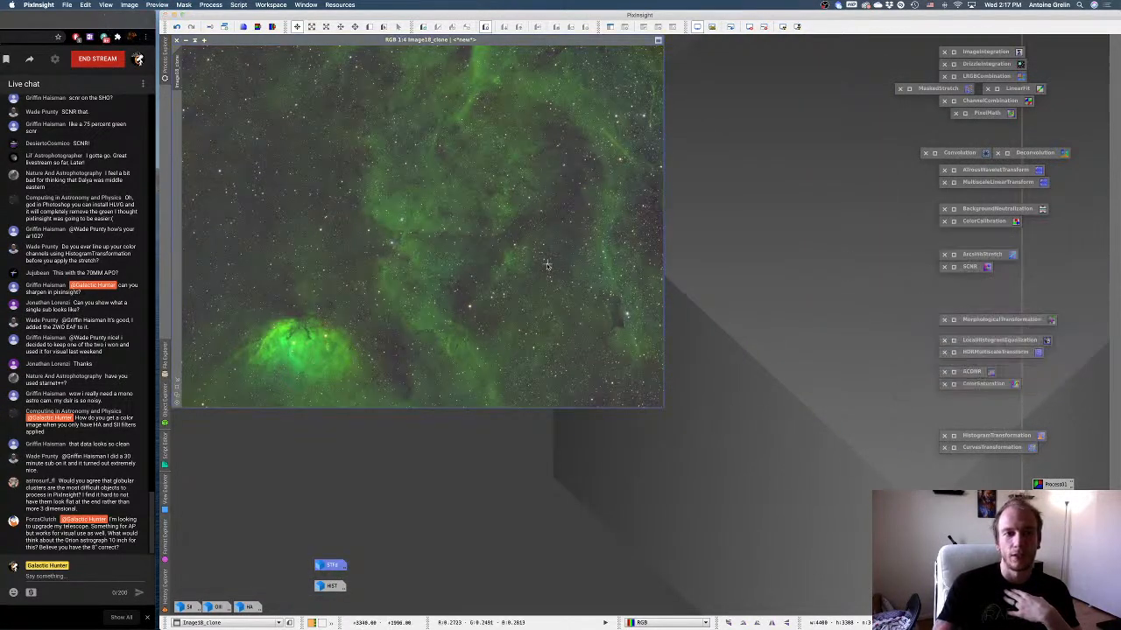
Restore the minimized STFd and HIST images and arrange them beside the arcsinh-stretched clone.
double_click(326, 566)
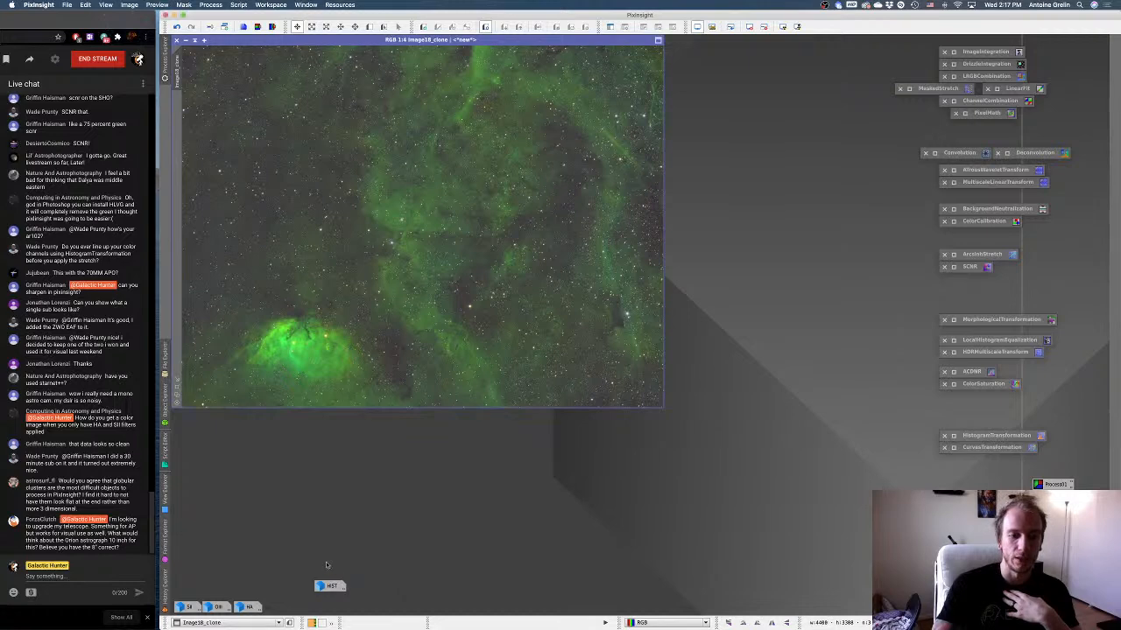
left_click_drag(509, 74, 760, 44)
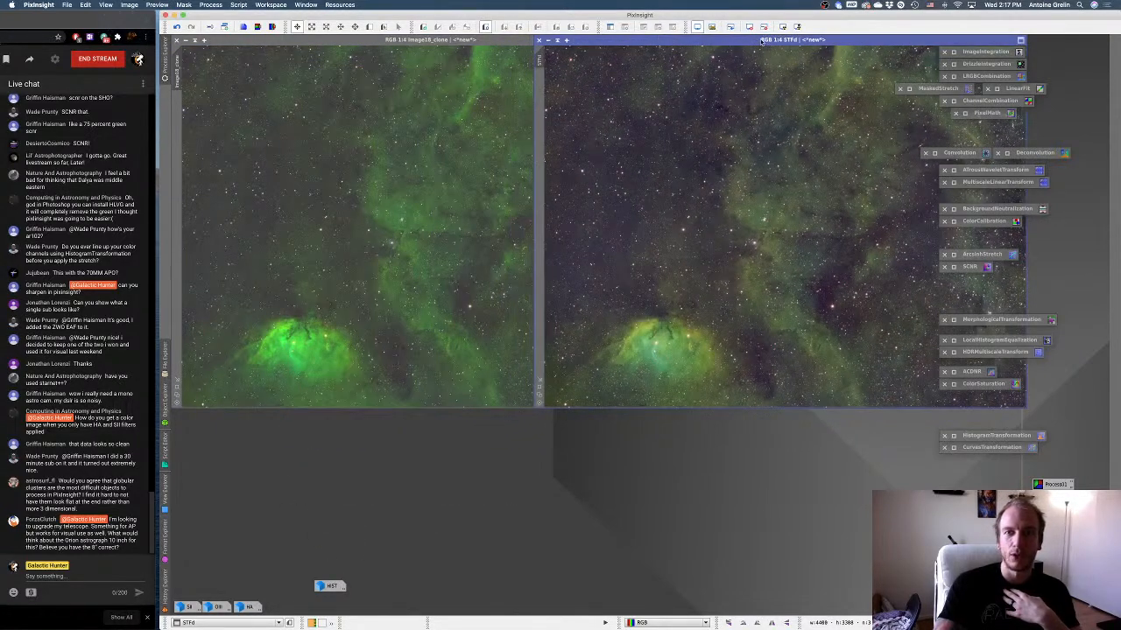
double_click(331, 586)
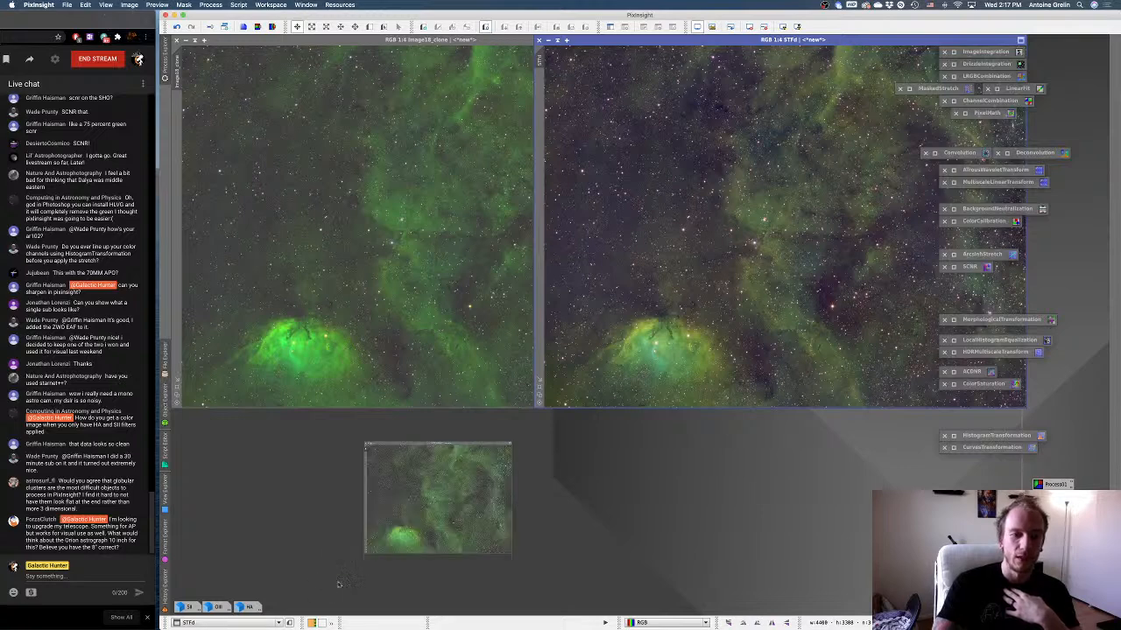
left_click_drag(697, 127, 503, 182)
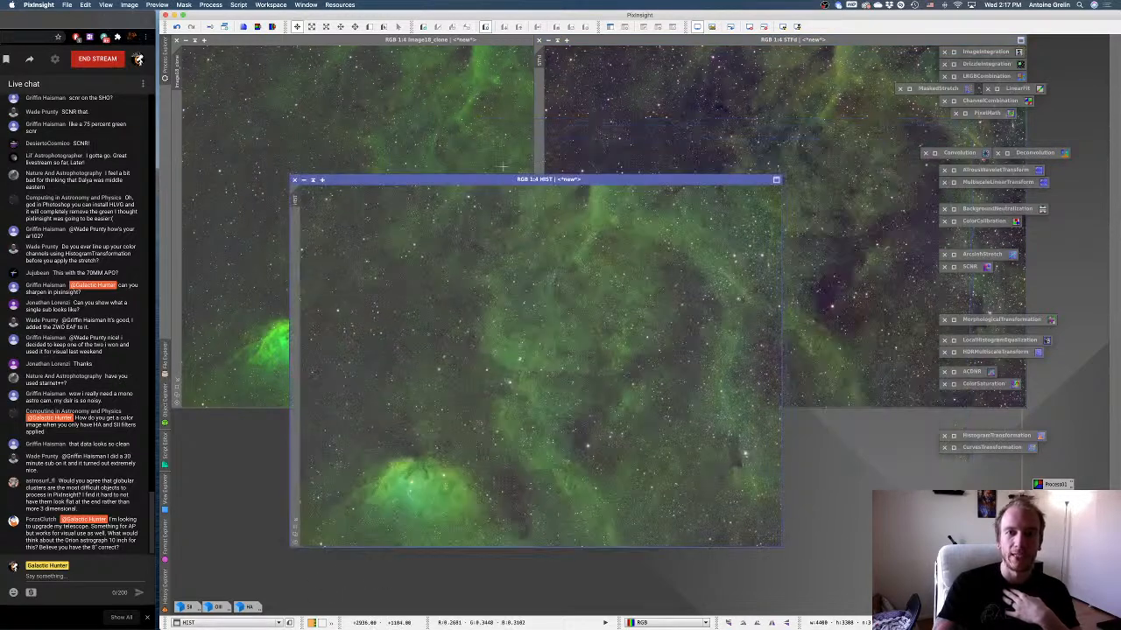
Remove green with SCNR at amount 0.75 from the STFd image, the HIST image and the arcsinh-stretched clone.
double_click(967, 267)
left_click_drag(1040, 211, 1027, 214)
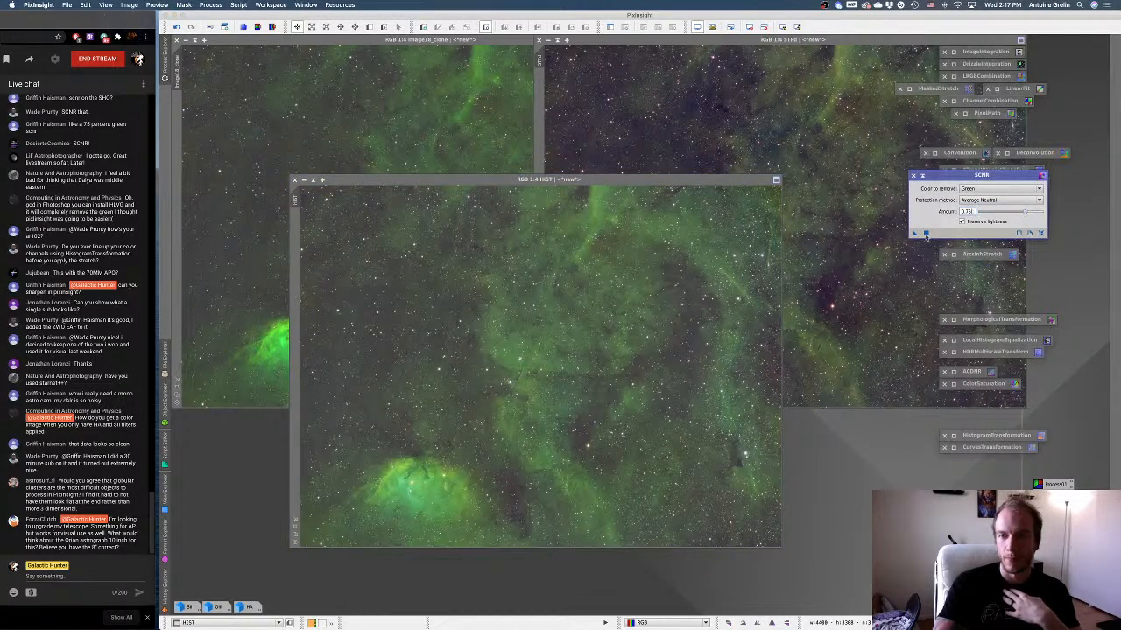
left_click_drag(915, 233, 814, 200)
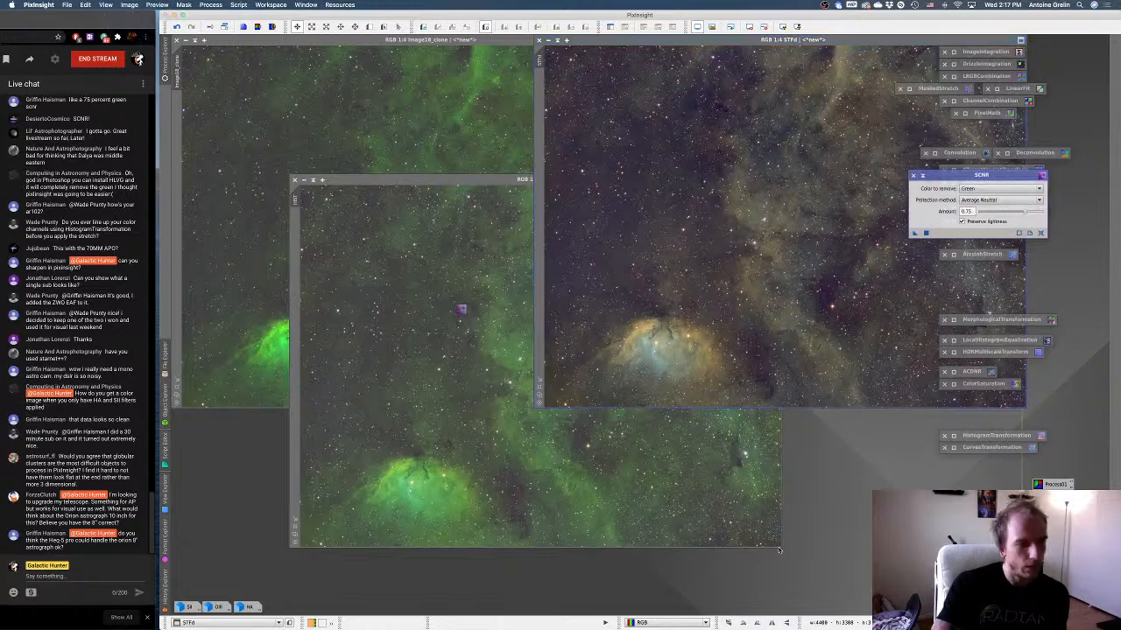
left_click(463, 310)
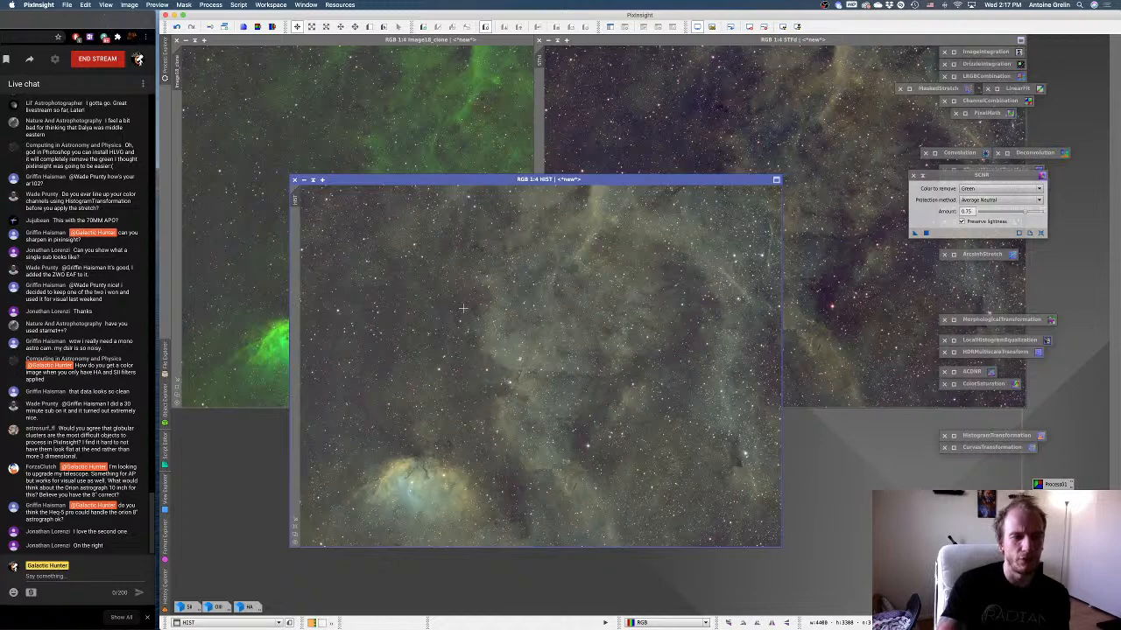
left_click(477, 149)
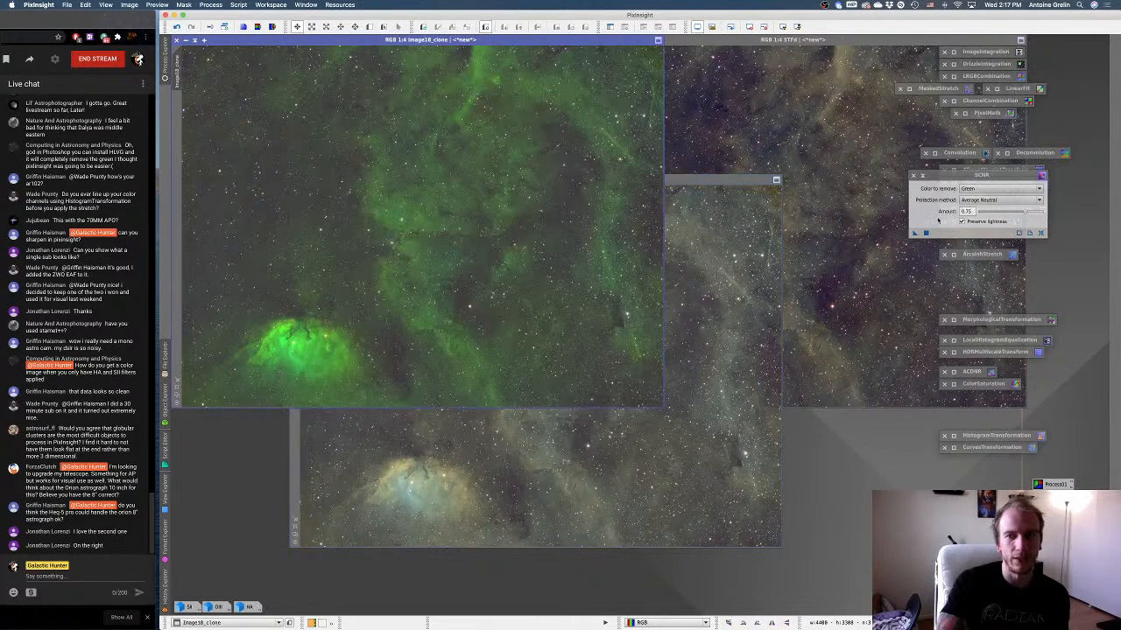
left_click_drag(915, 233, 596, 231)
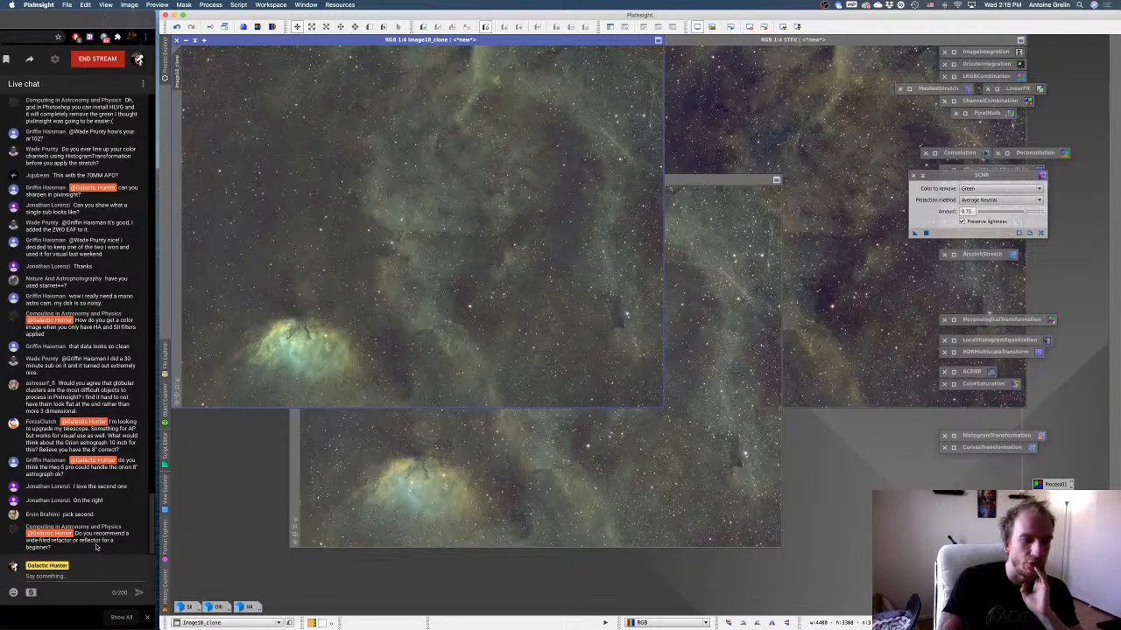
Compare the colour and contrast of the three green-reduced versions by bringing each image to the front in turn.
left_click(728, 147)
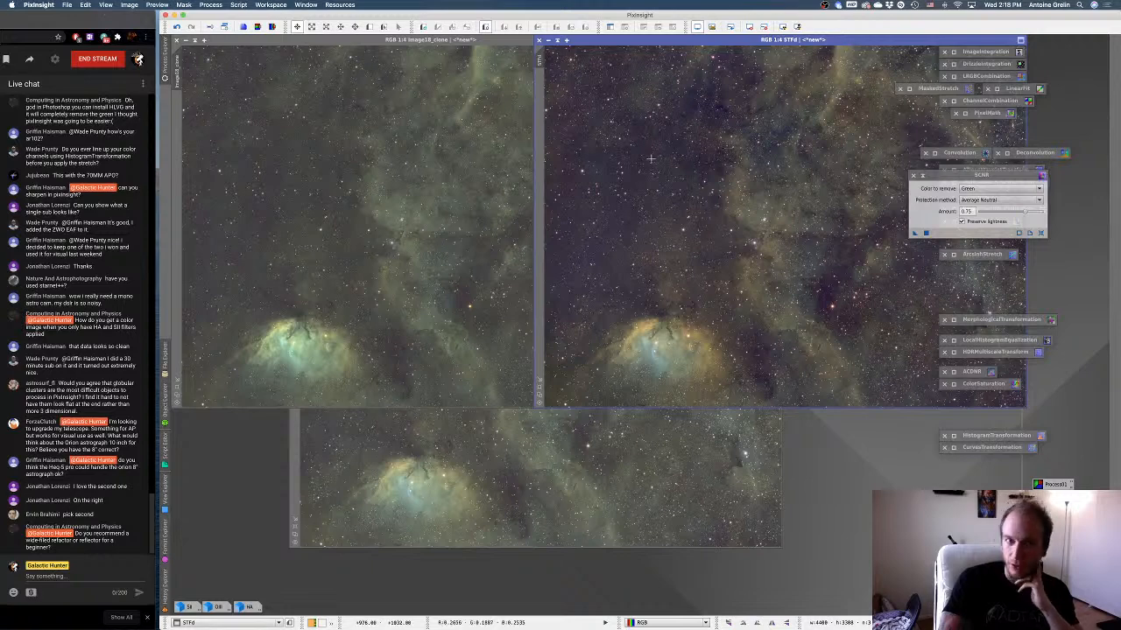
left_click(456, 268)
left_click(591, 445)
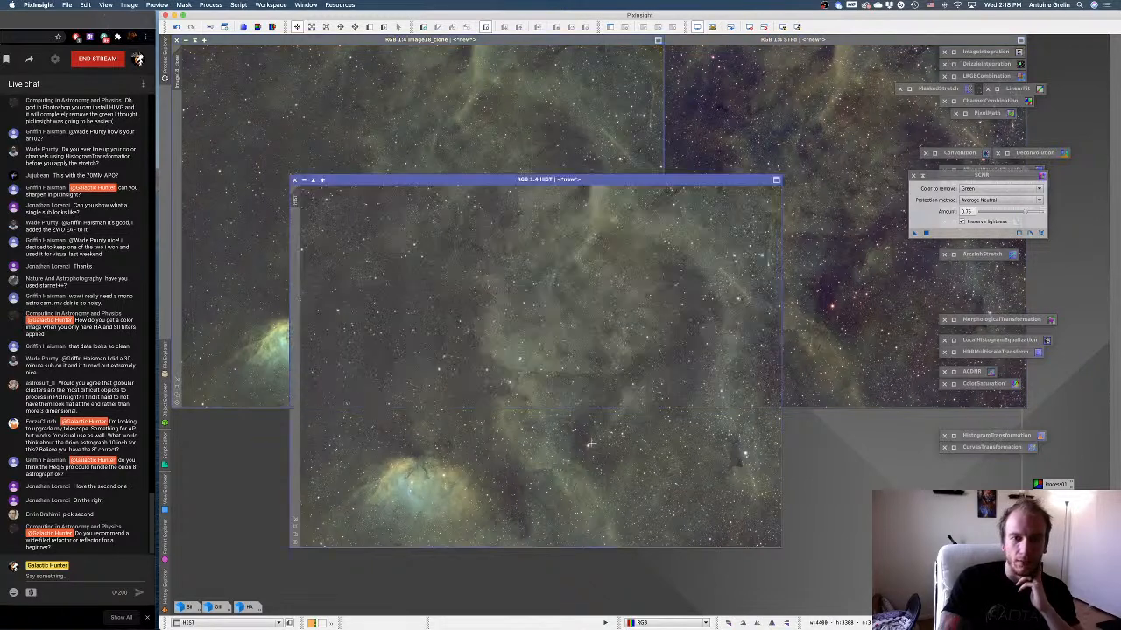
left_click(506, 108)
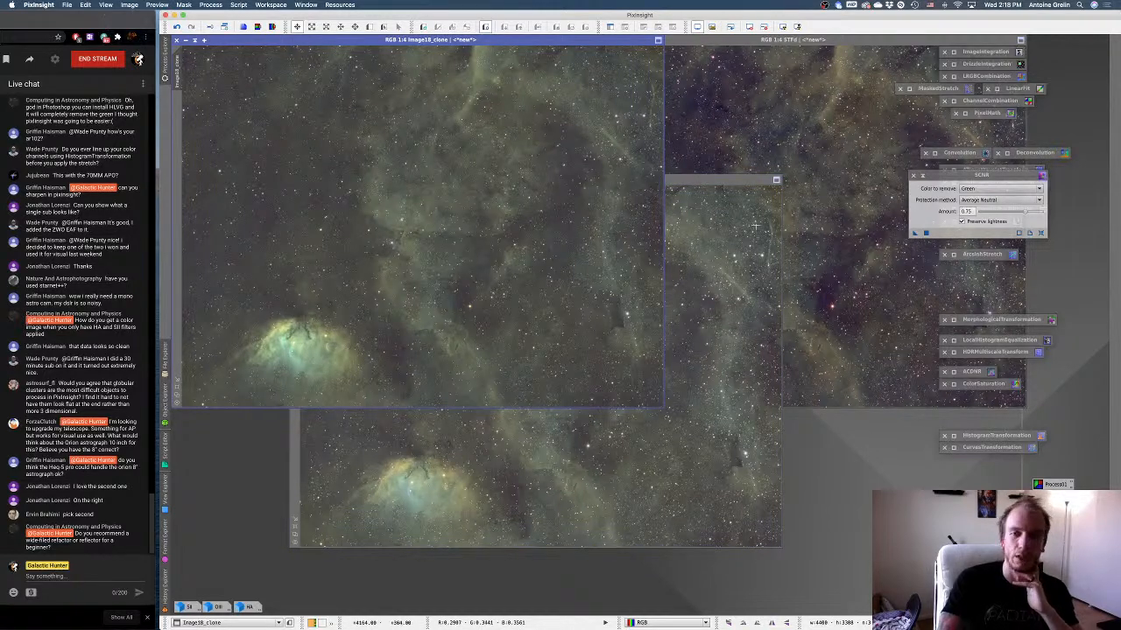
left_click(582, 445)
left_click(507, 128)
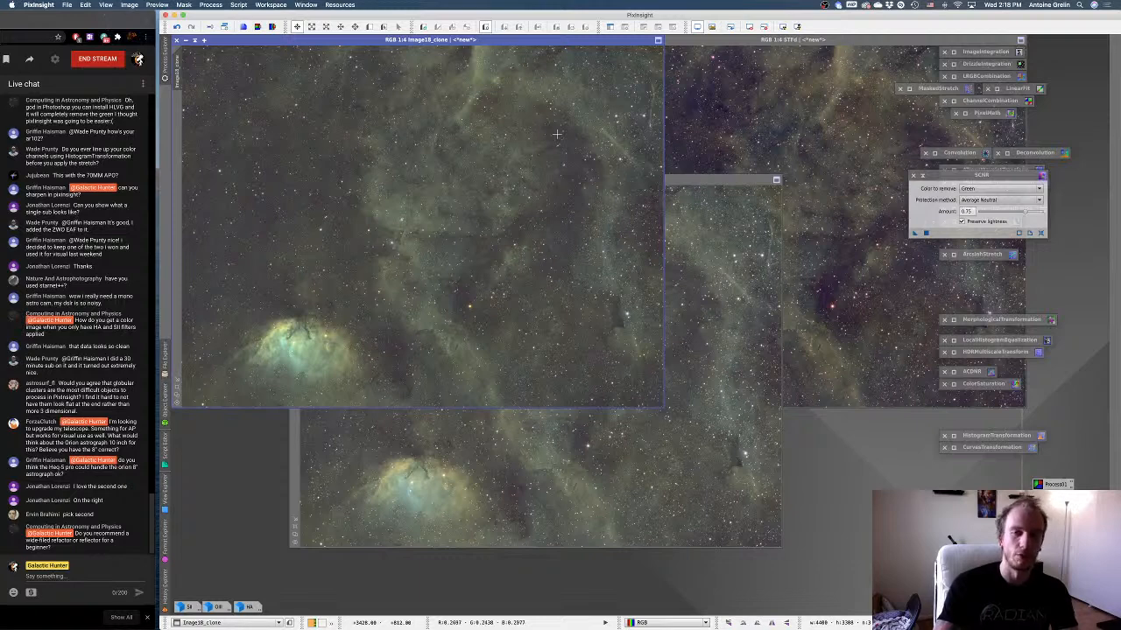
left_click(741, 136)
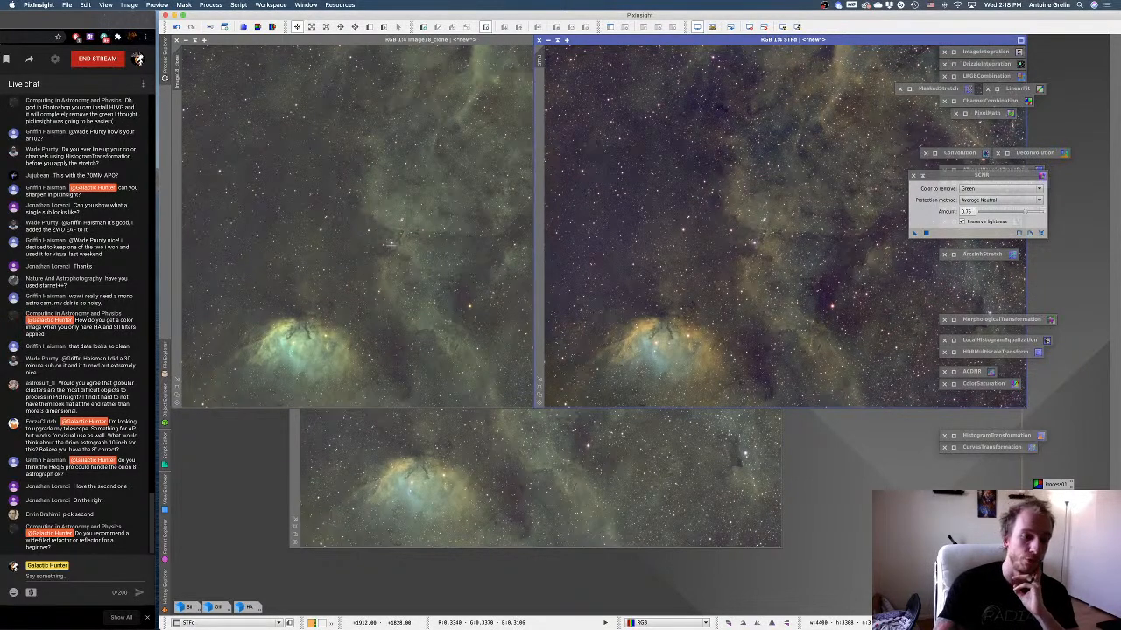
left_click(391, 246)
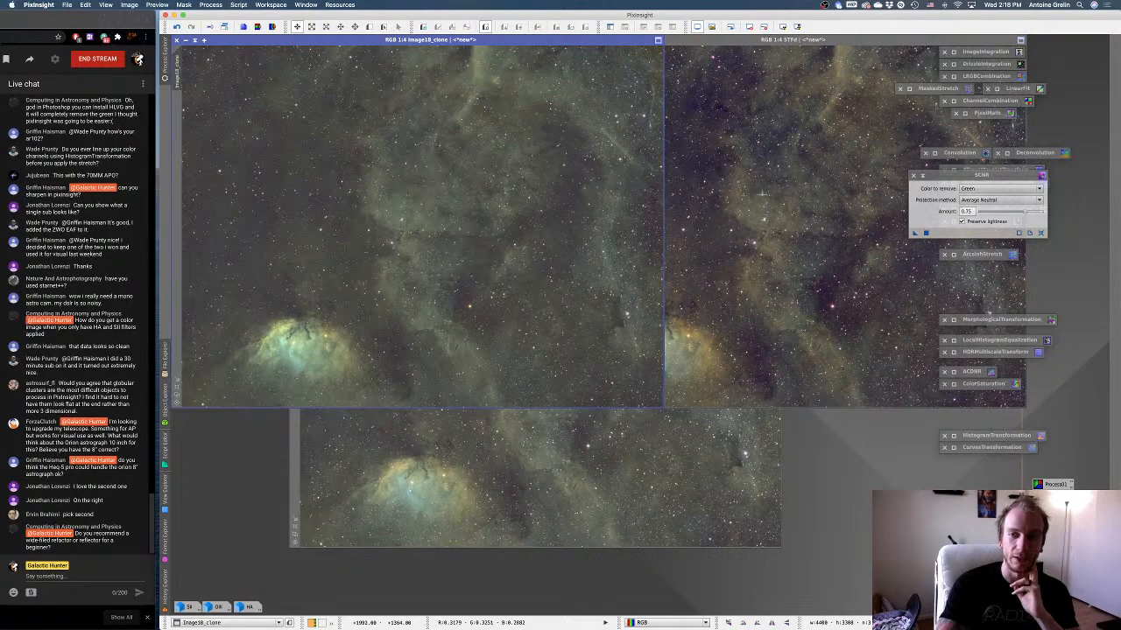
left_click(762, 193)
View the STFd image at a much smaller scale beside HIST, and restore its 1:4 fitted view.
scroll(737, 200, "down", 5)
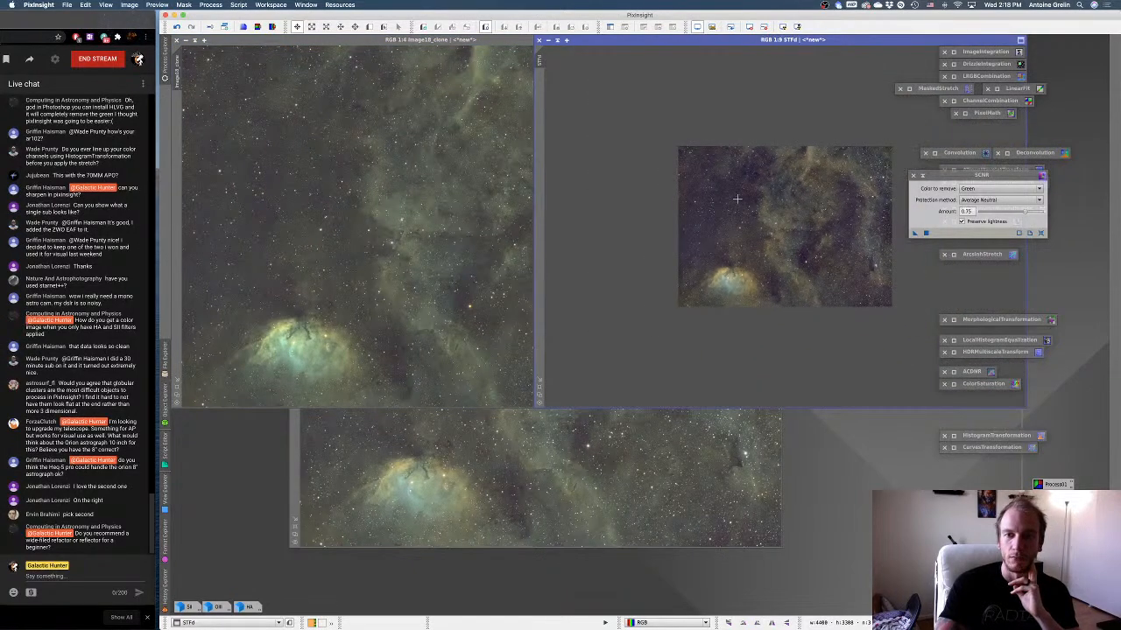
scroll(737, 200, "down", 13)
scroll(738, 199, "up", 9)
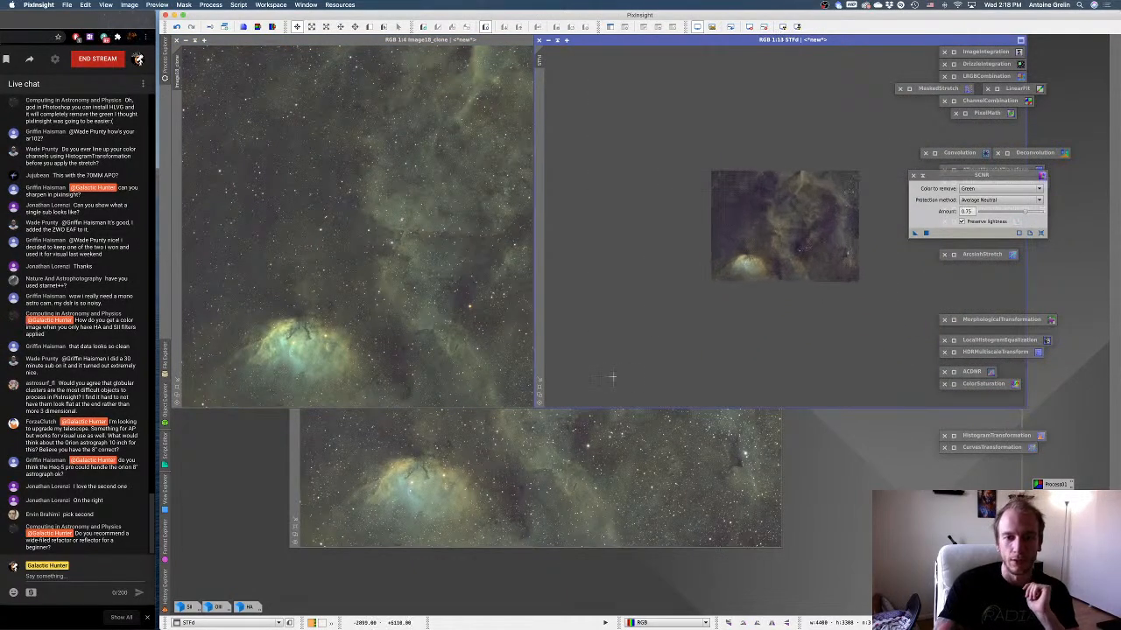
left_click(597, 422)
left_click(798, 385)
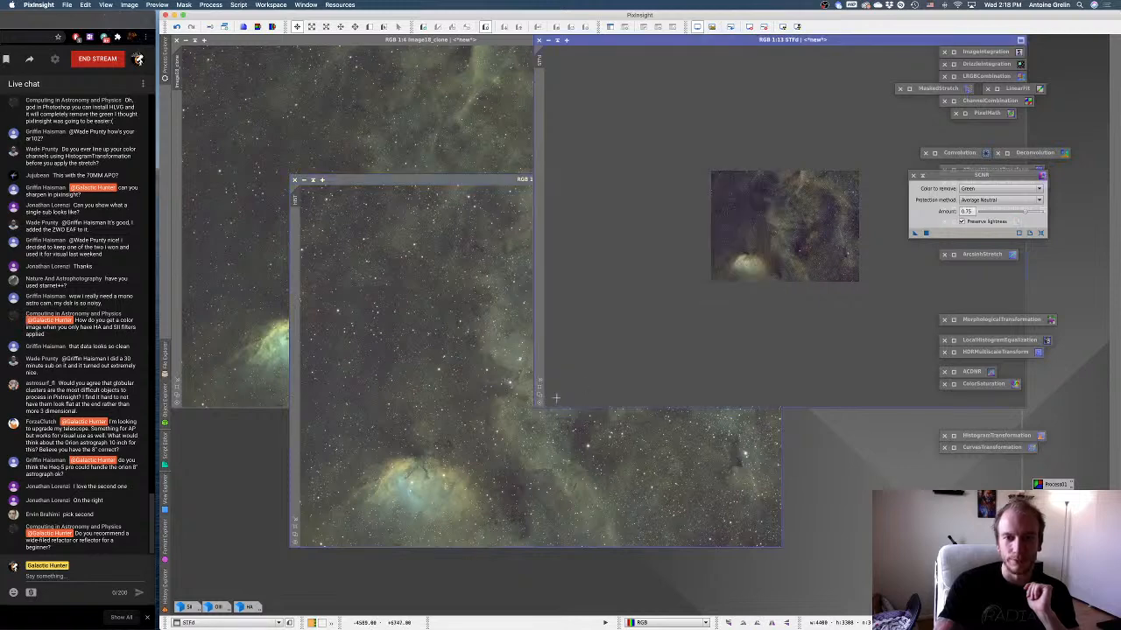
left_click(539, 396)
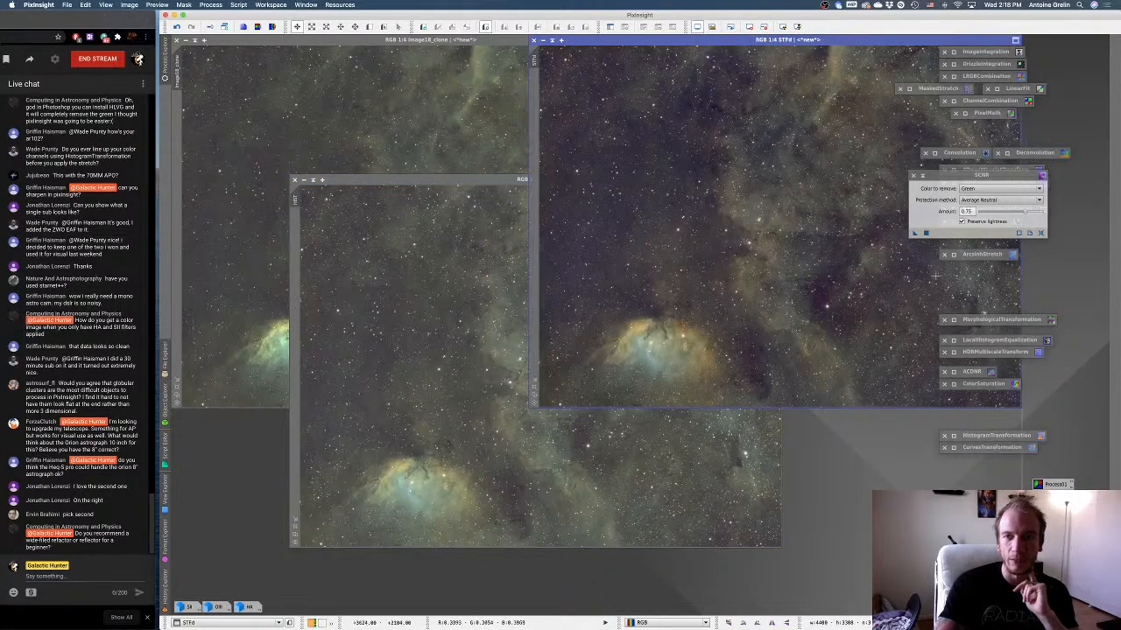
Collapse SCNR and tidy the process icons by removing DrizzleIntegration and moving ImageIntegration and LRGBCombination clear of the STFd image.
left_click_drag(918, 176, 929, 184)
left_click(930, 183)
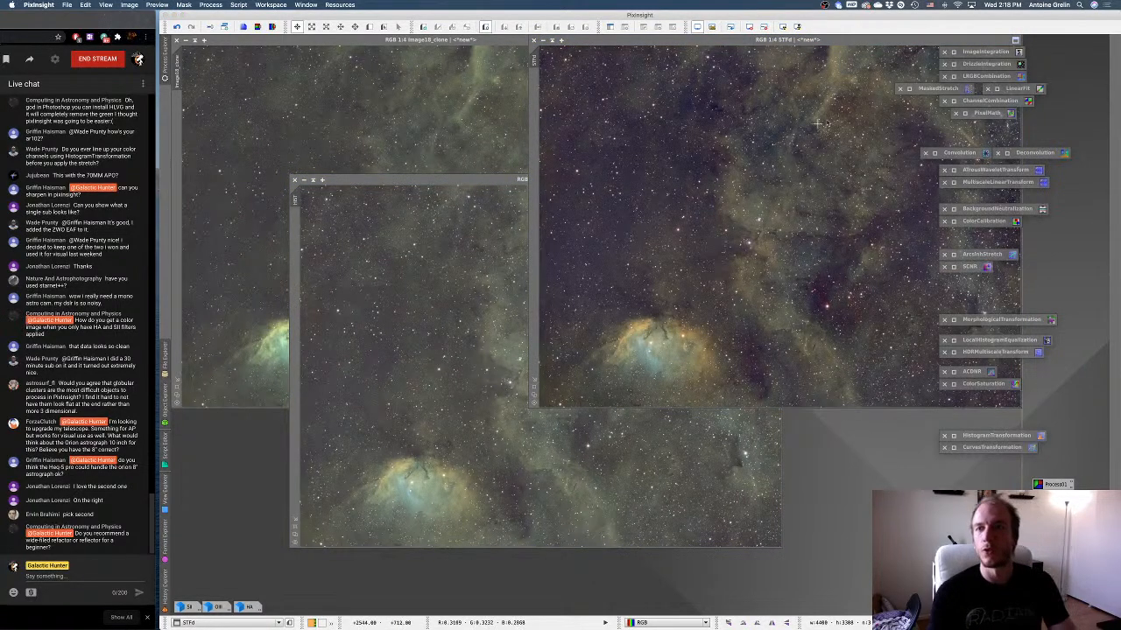
left_click_drag(979, 54, 1054, 53)
left_click(945, 64)
left_click_drag(962, 77, 1038, 79)
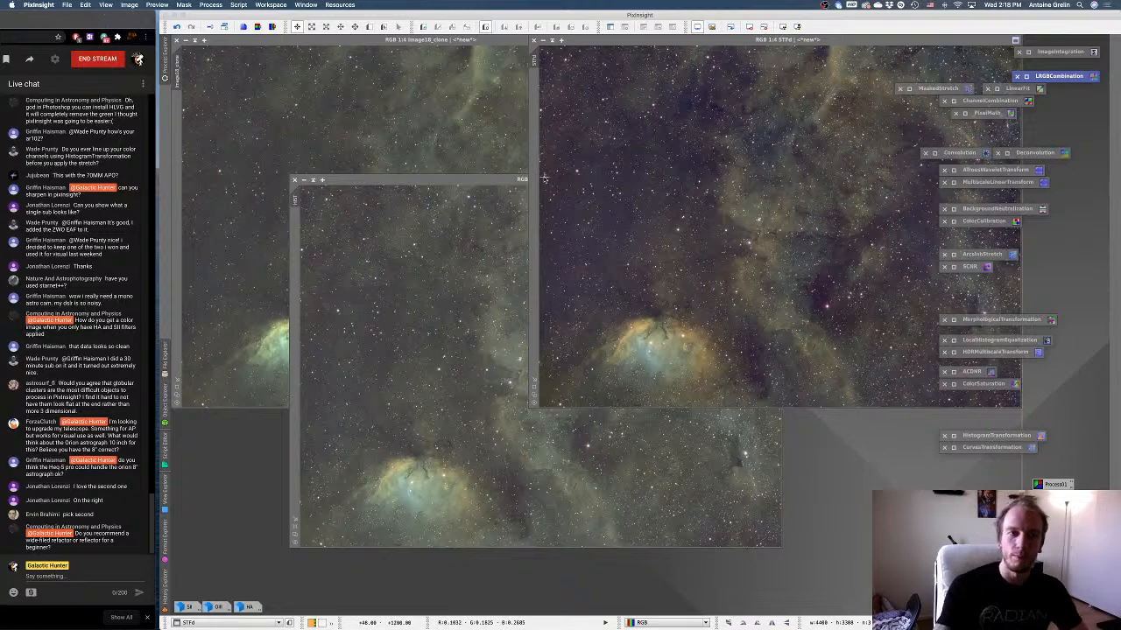
Bring the arcsinh clone, STFd and HIST images to the front once more to judge the best stretch.
left_click(408, 131)
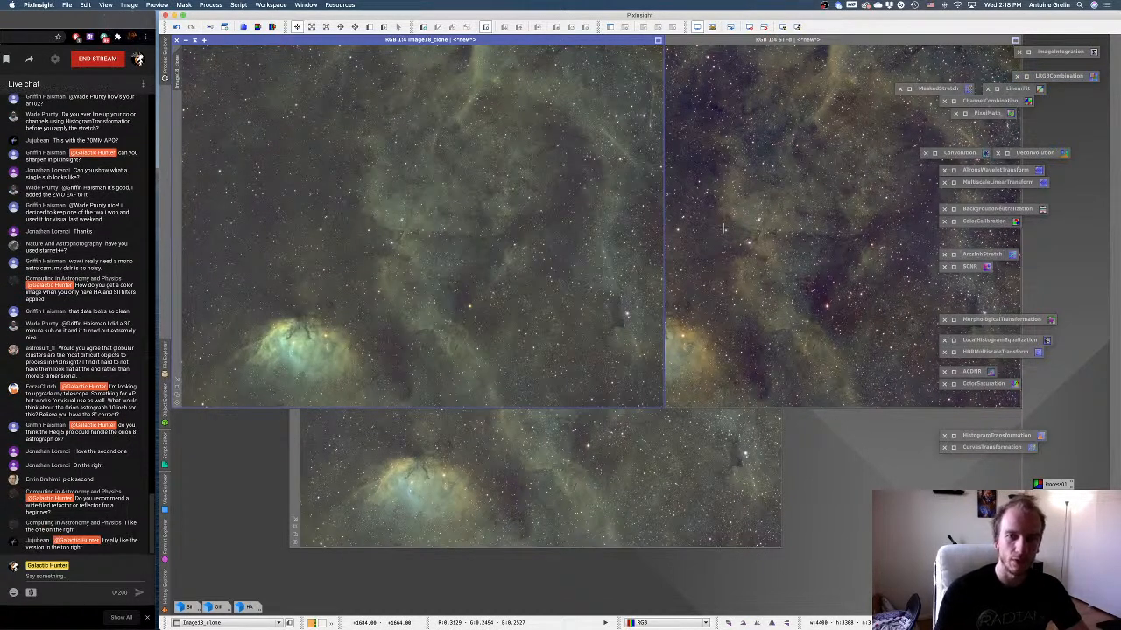
left_click(723, 229)
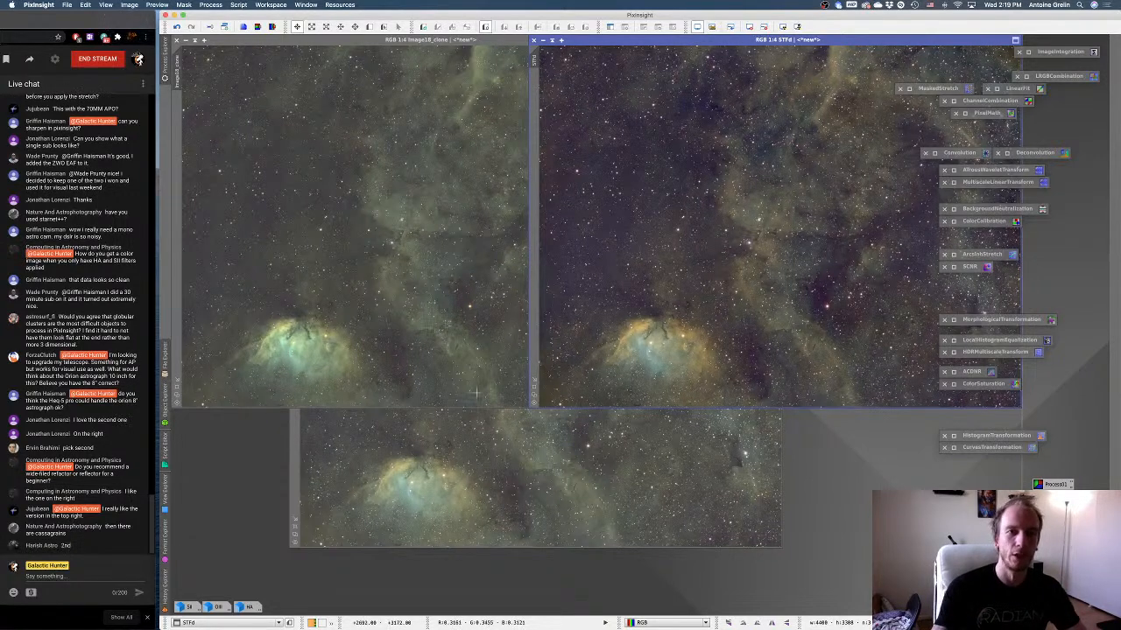
left_click(526, 469)
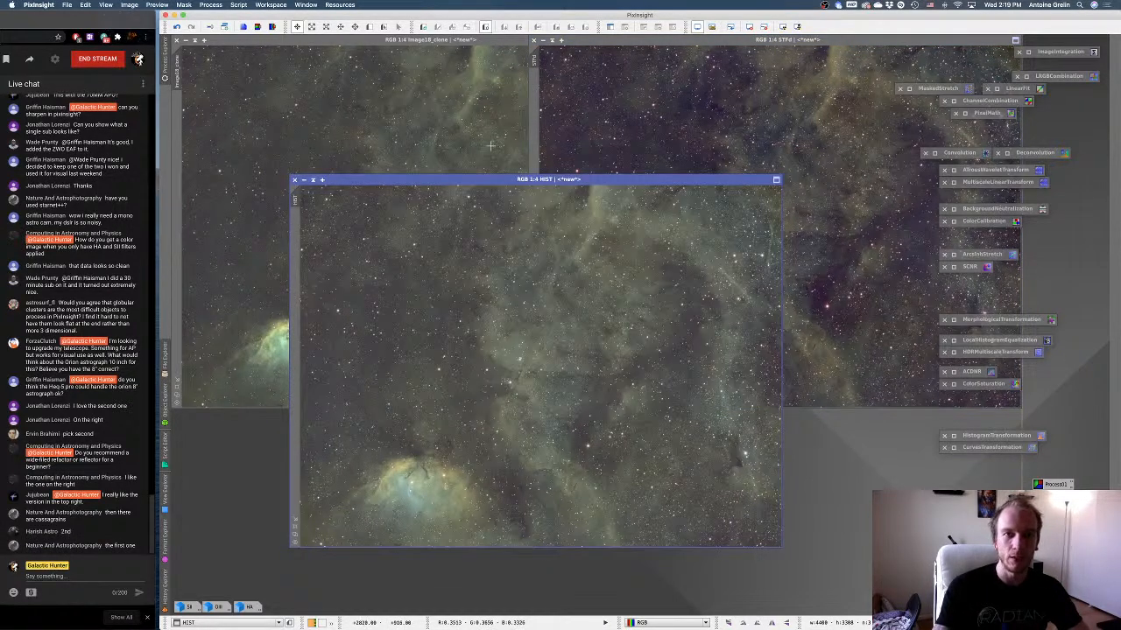
Rename the arcsinh-stretched clone as Arc, and compare it with the STFd image.
left_click(491, 145)
right_click(471, 138)
left_click(506, 179)
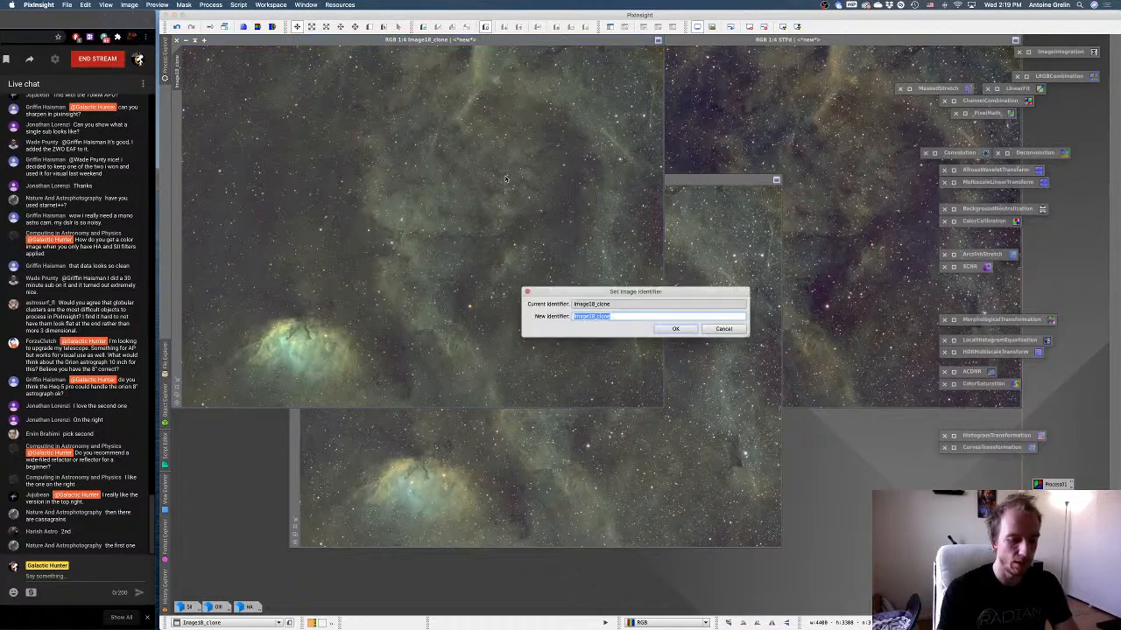
type("Arc")
key("Return")
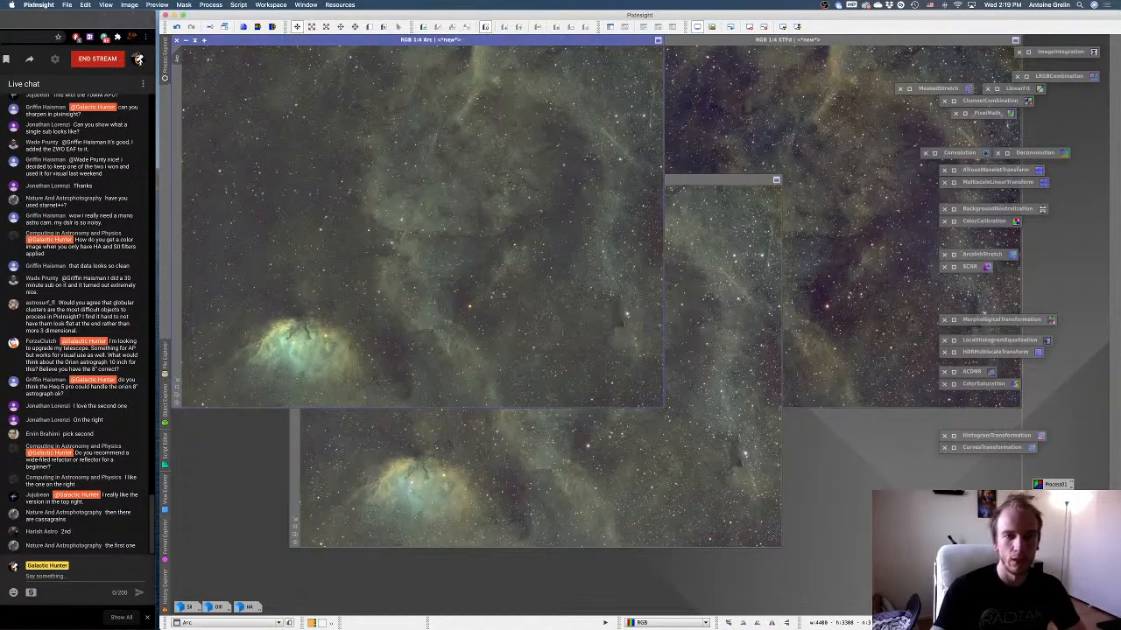
left_click(717, 115)
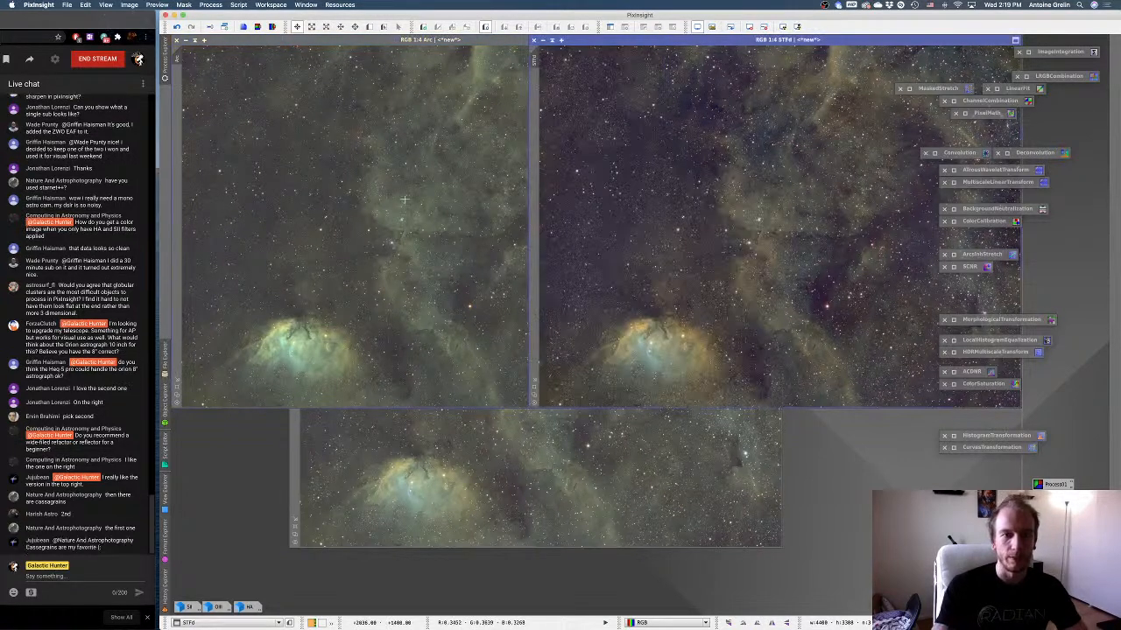
left_click(442, 199)
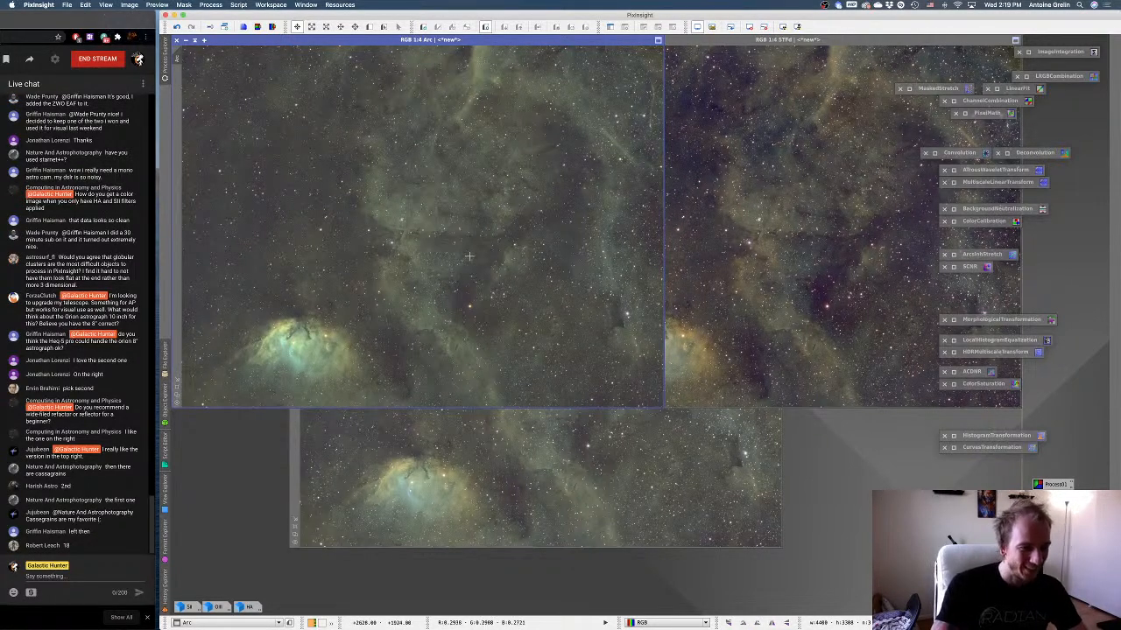
Close the HIST image without saving it.
left_click(511, 496)
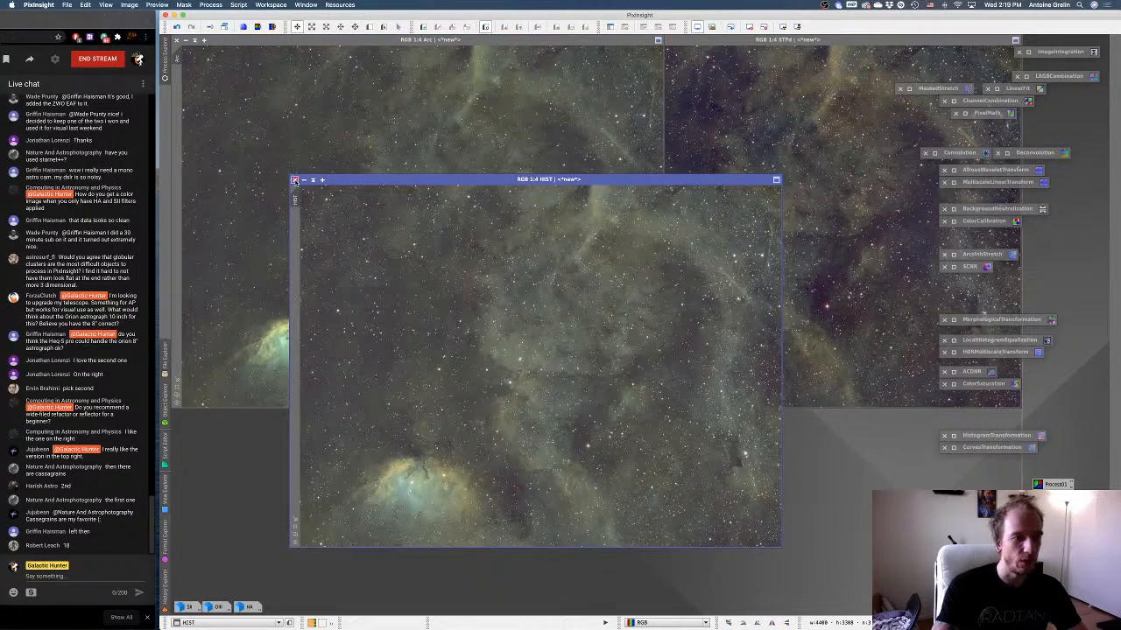
left_click(295, 181)
left_click(671, 336)
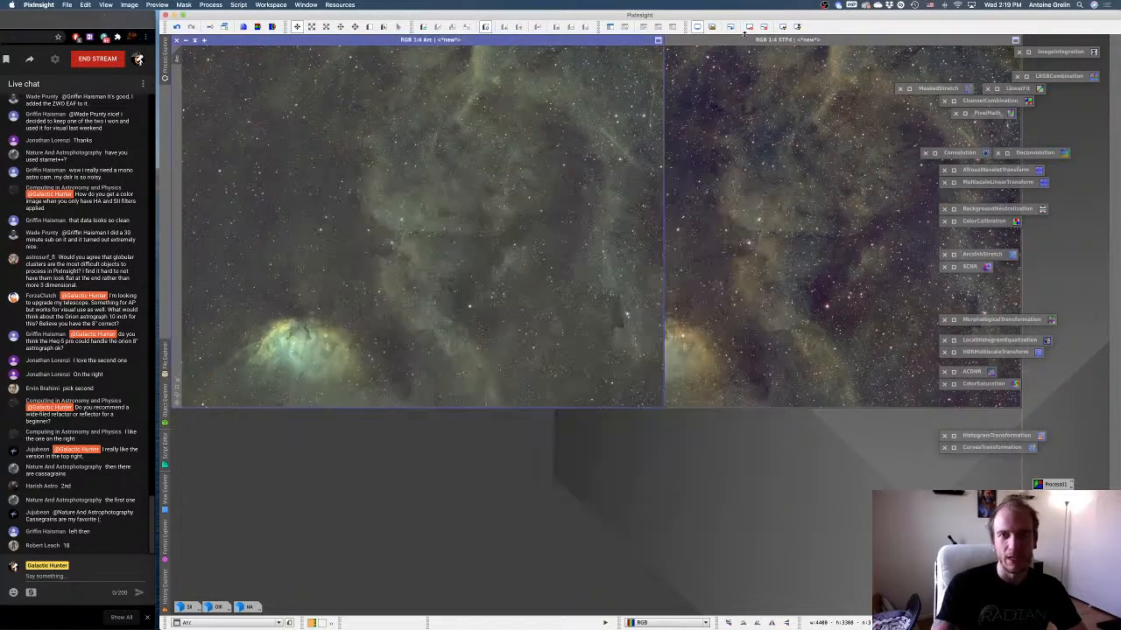
Place the STFd image diagonally below Arc and compare the two, inspecting Arc's nebula detail at 1:1.
left_click_drag(839, 44, 578, 233)
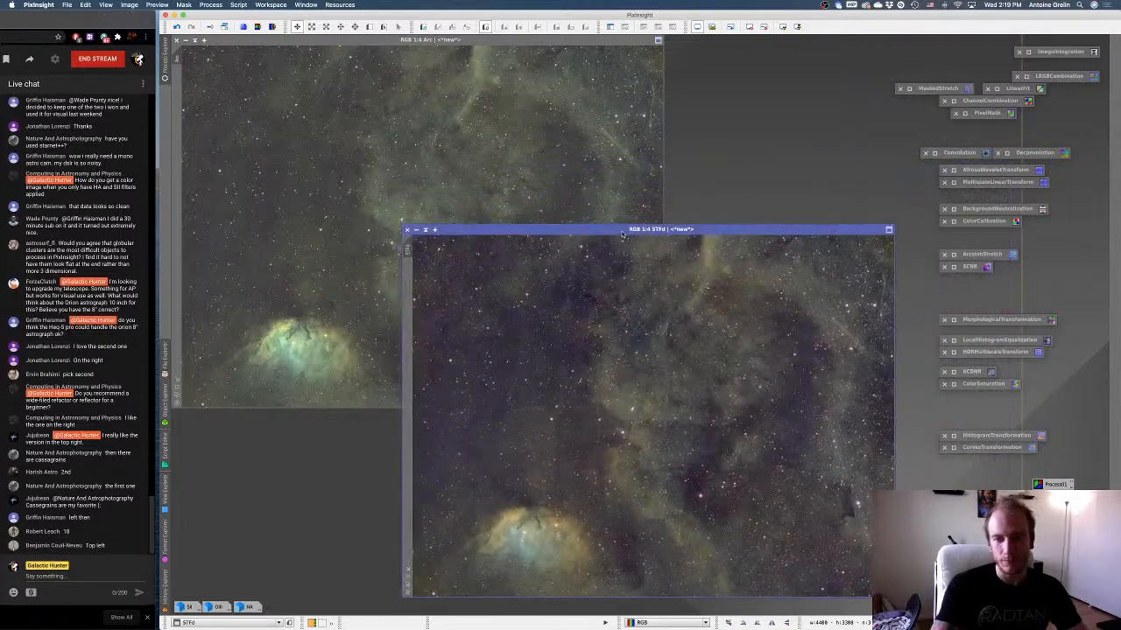
left_click(526, 161)
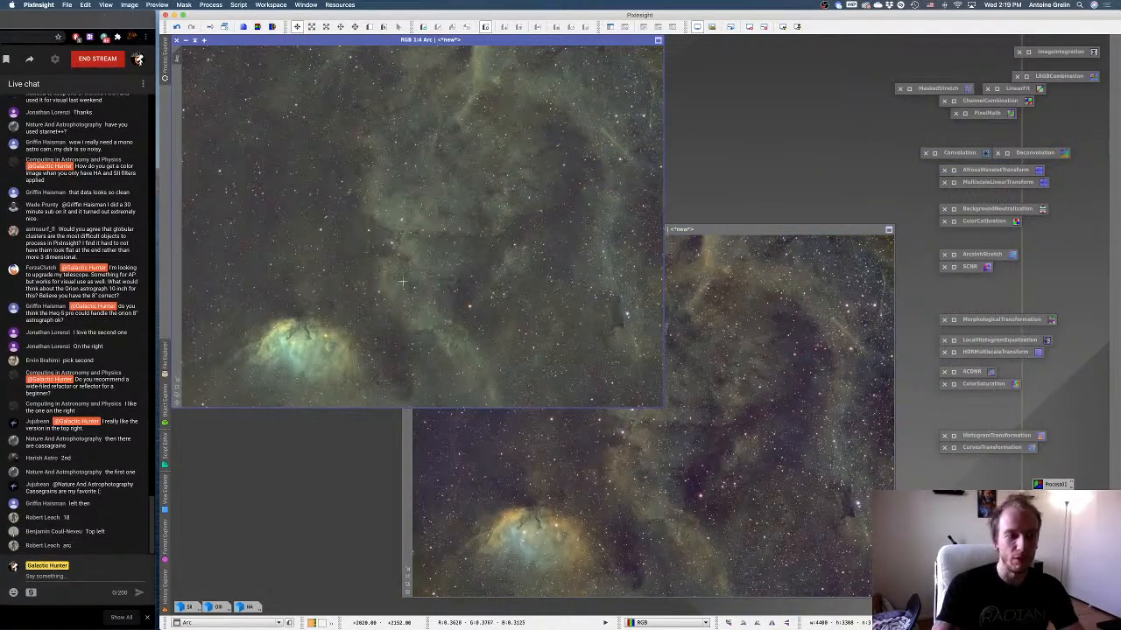
left_click(540, 475)
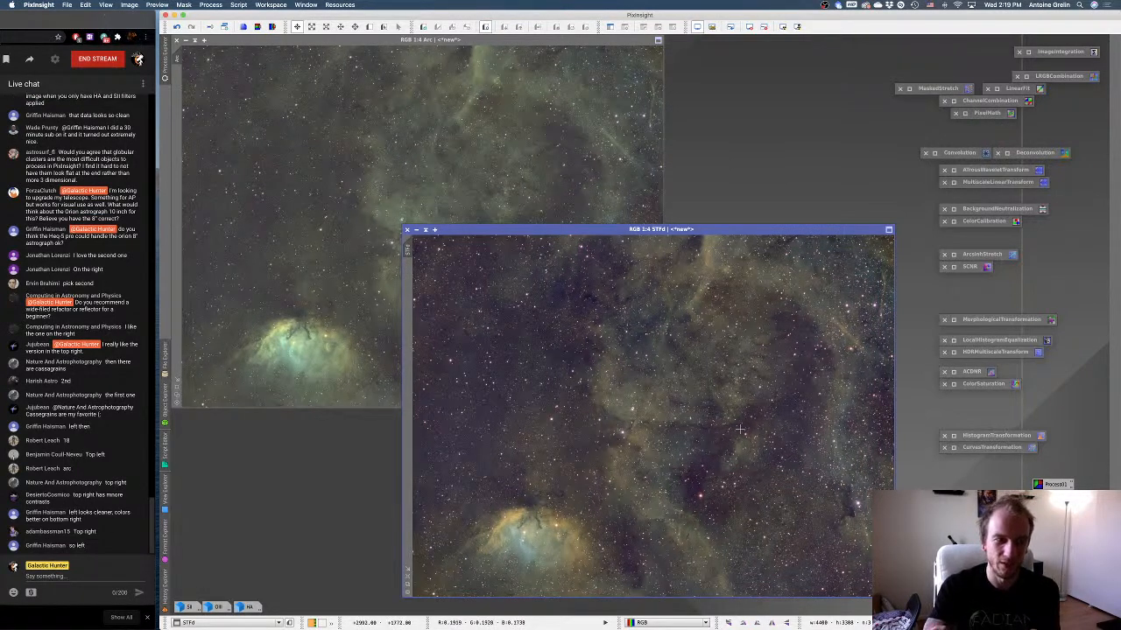
left_click(491, 217)
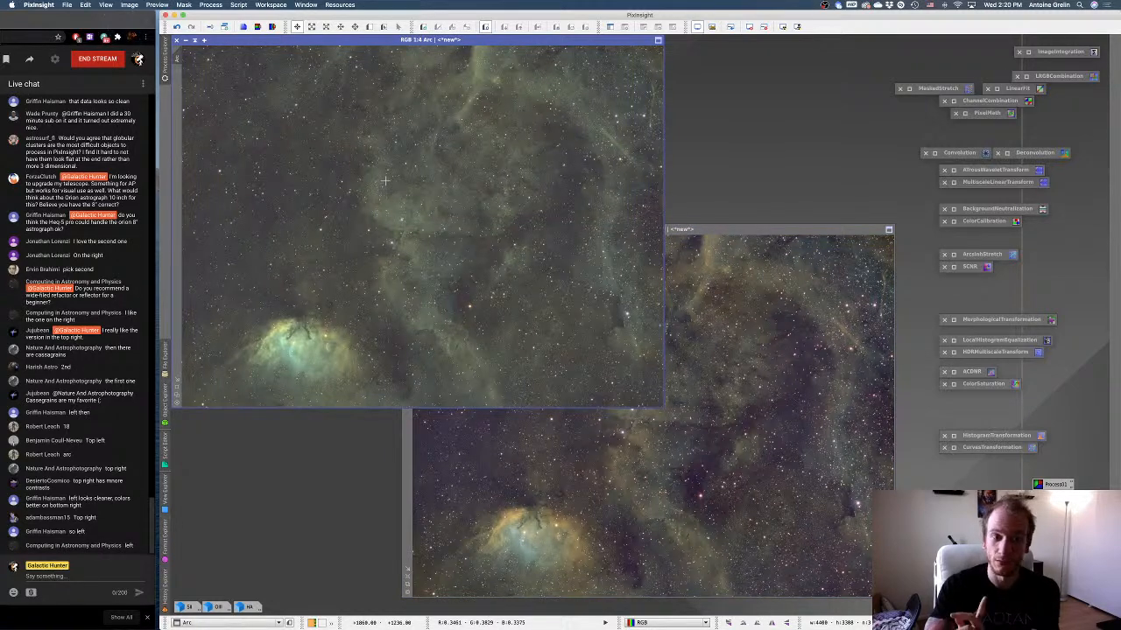
scroll(281, 195, "up", 3)
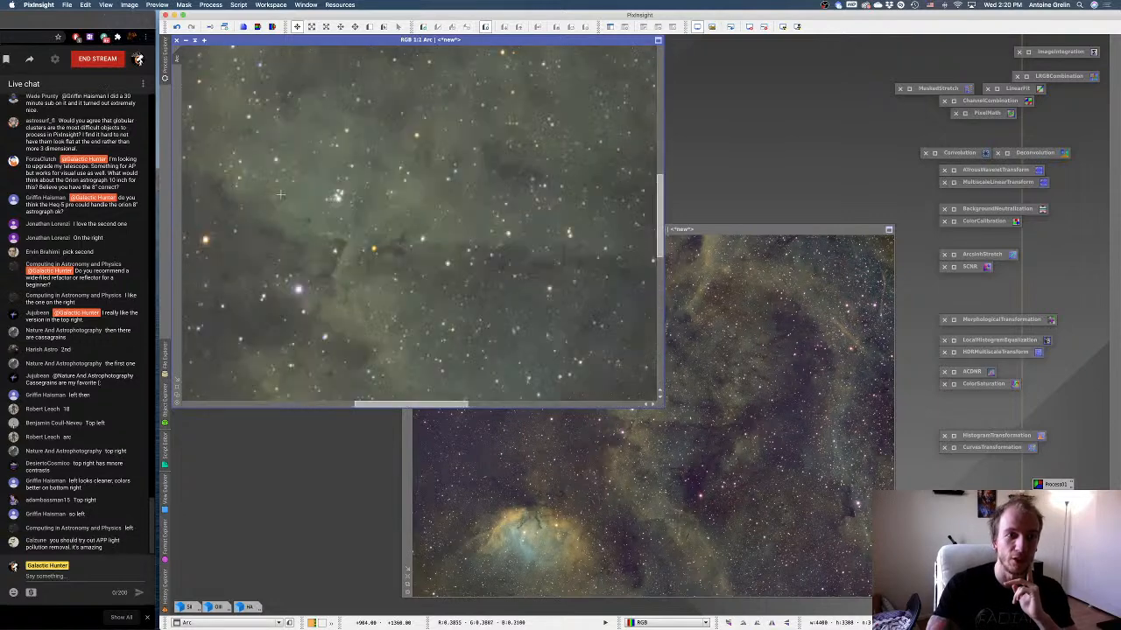
scroll(281, 195, "down", 2)
scroll(280, 195, "down", 1)
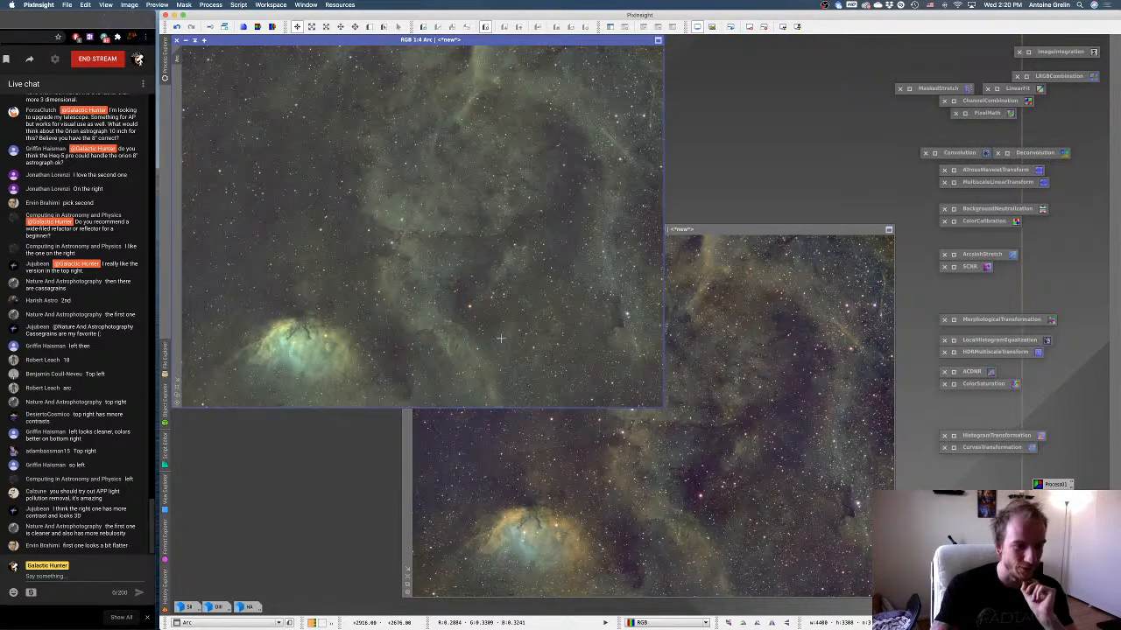
Iconize the STFd image, park its icon beside the HA icon, and enlarge the Arc image to a fitted 1:3 view.
left_click(701, 230)
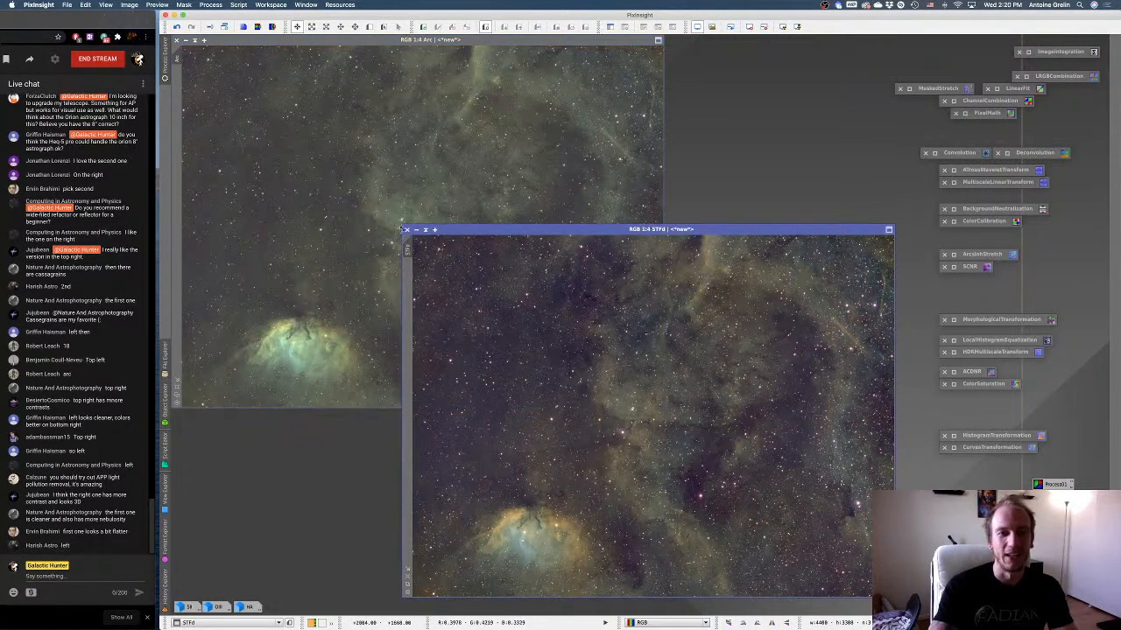
left_click(417, 230)
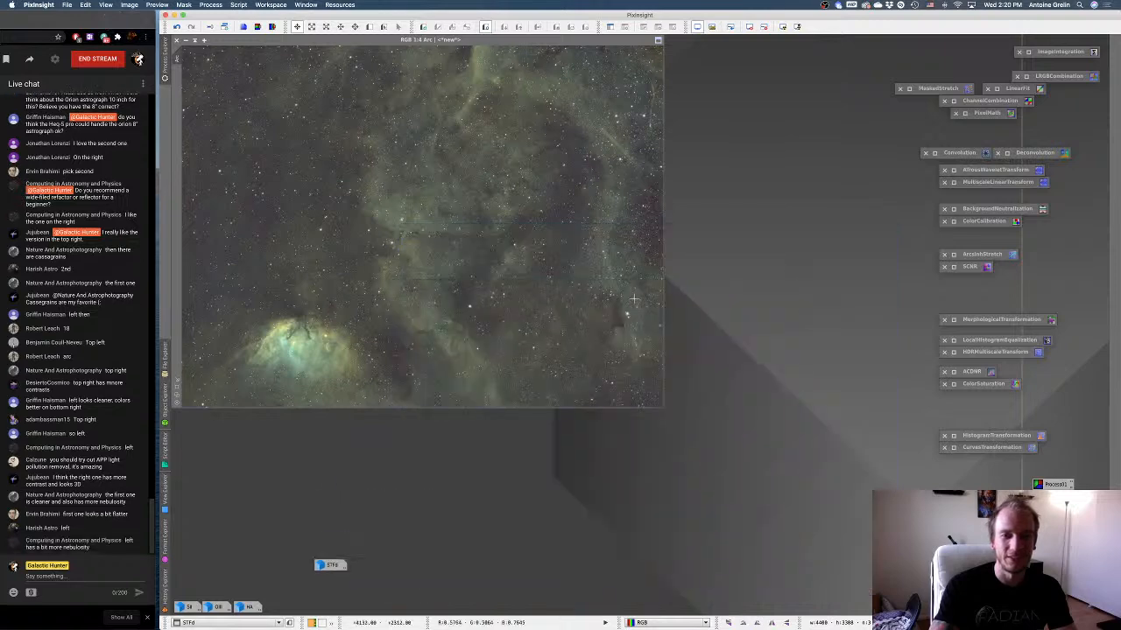
left_click_drag(331, 565, 286, 606)
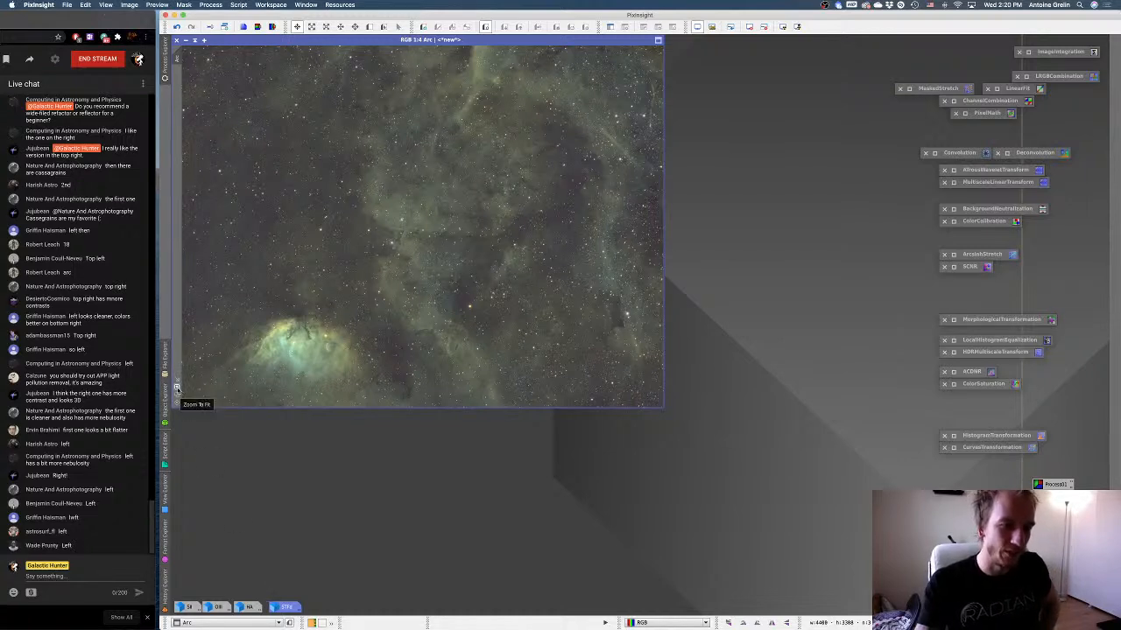
left_click(178, 394)
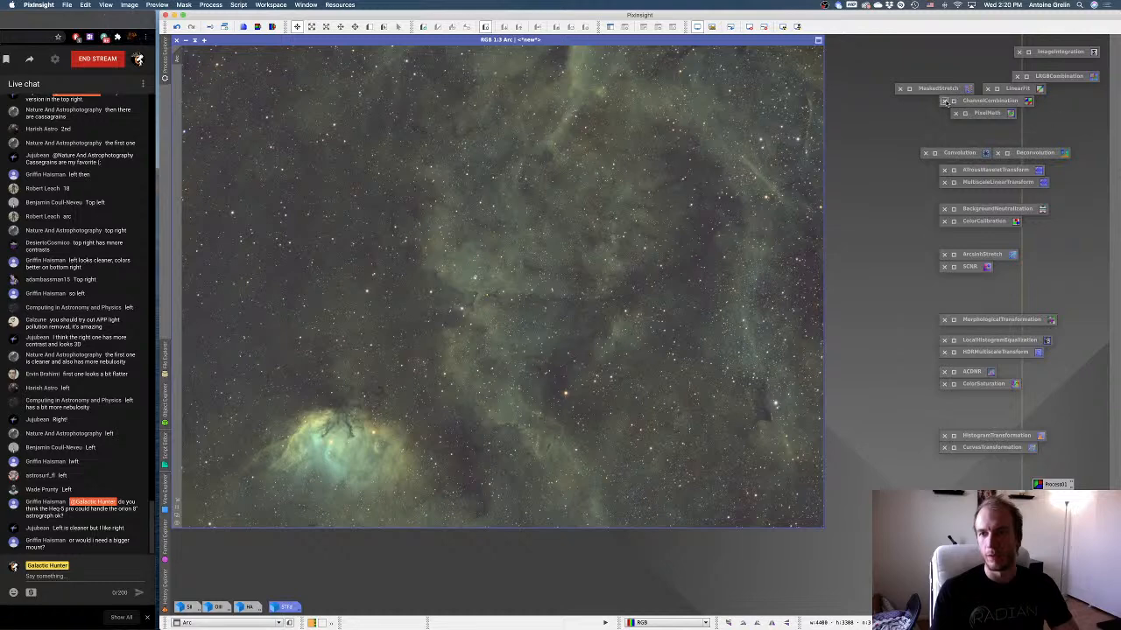
Remove the LinearFit and MaskedStretch process icons from the workspace and make the Arc image active.
left_click(987, 88)
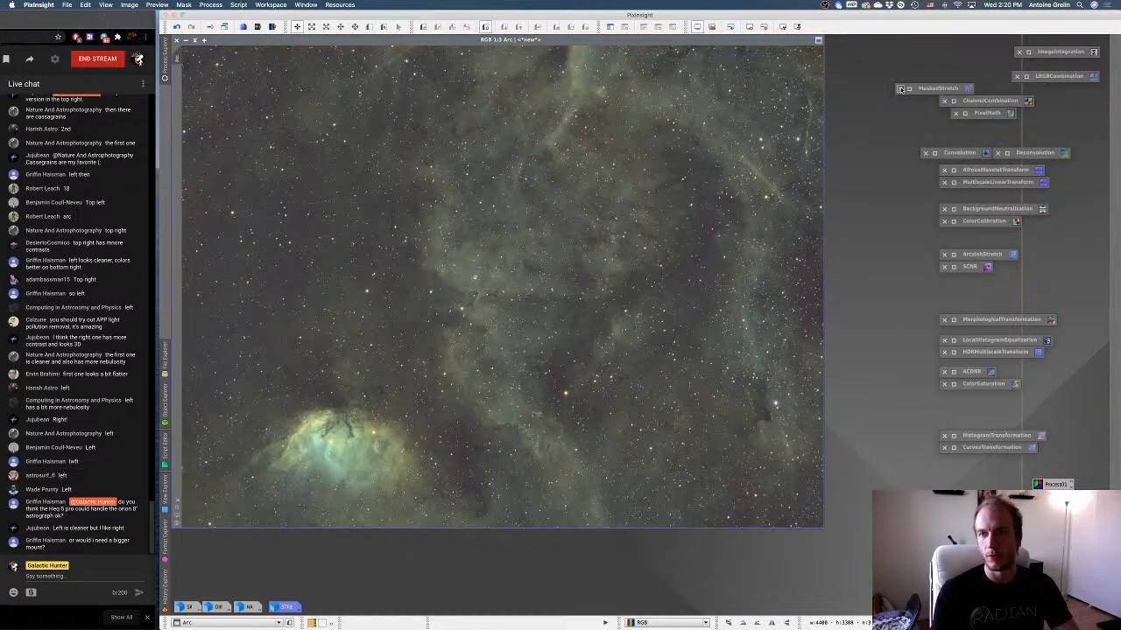
left_click(900, 88)
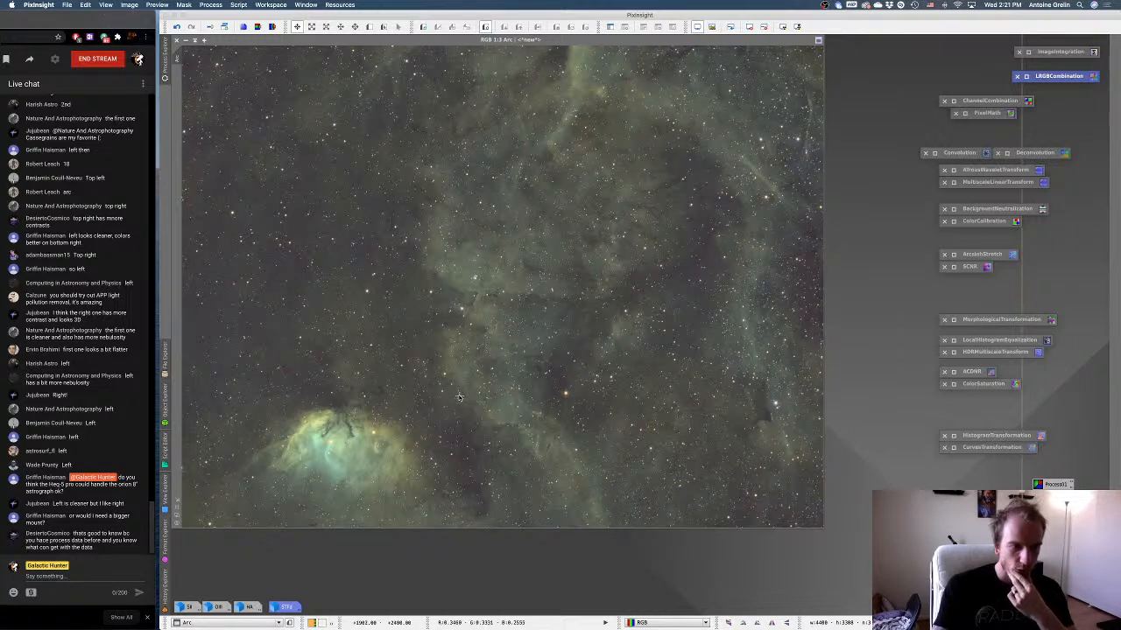
left_click(492, 315)
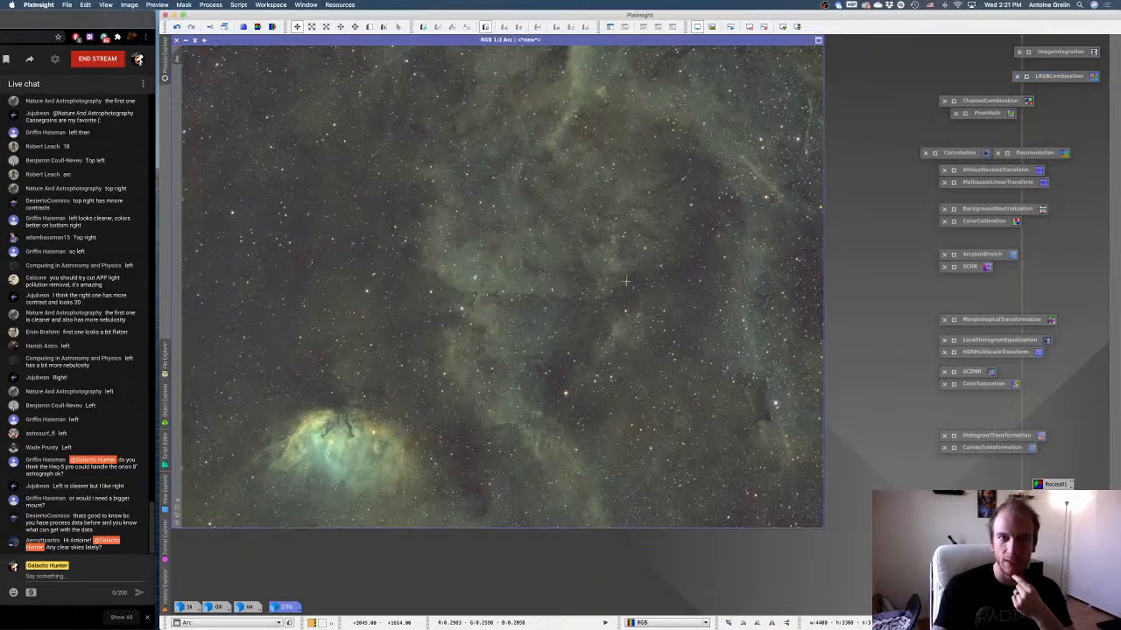
Open StarNet and run it on a duplicate of the Arc image, with stride 128 and star mask creation enabled.
left_click(239, 6)
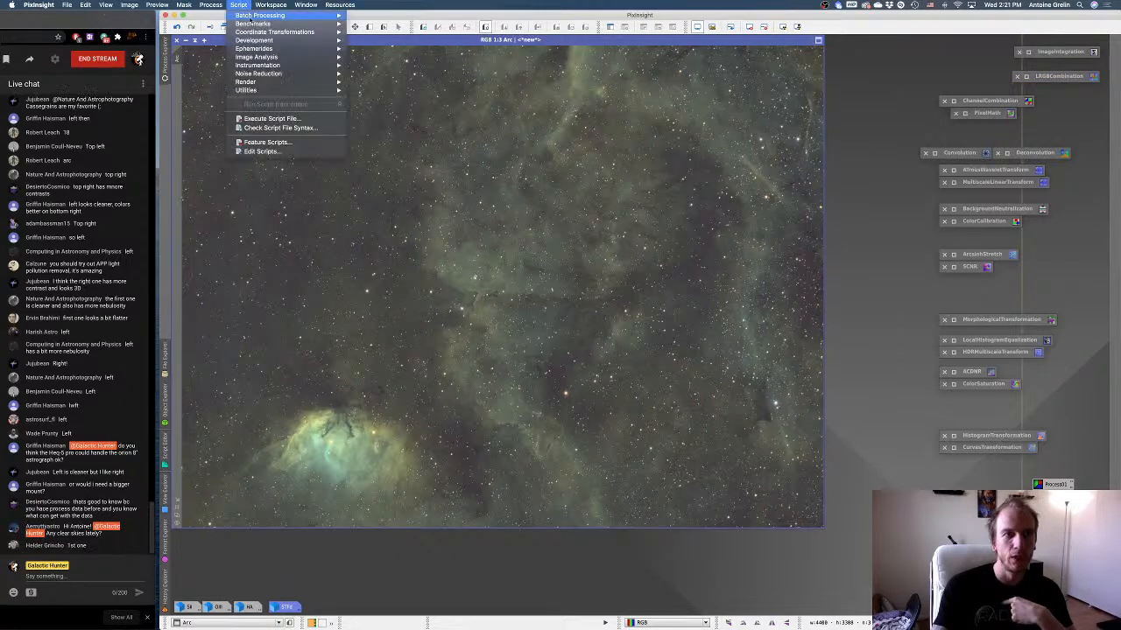
left_click(238, 5)
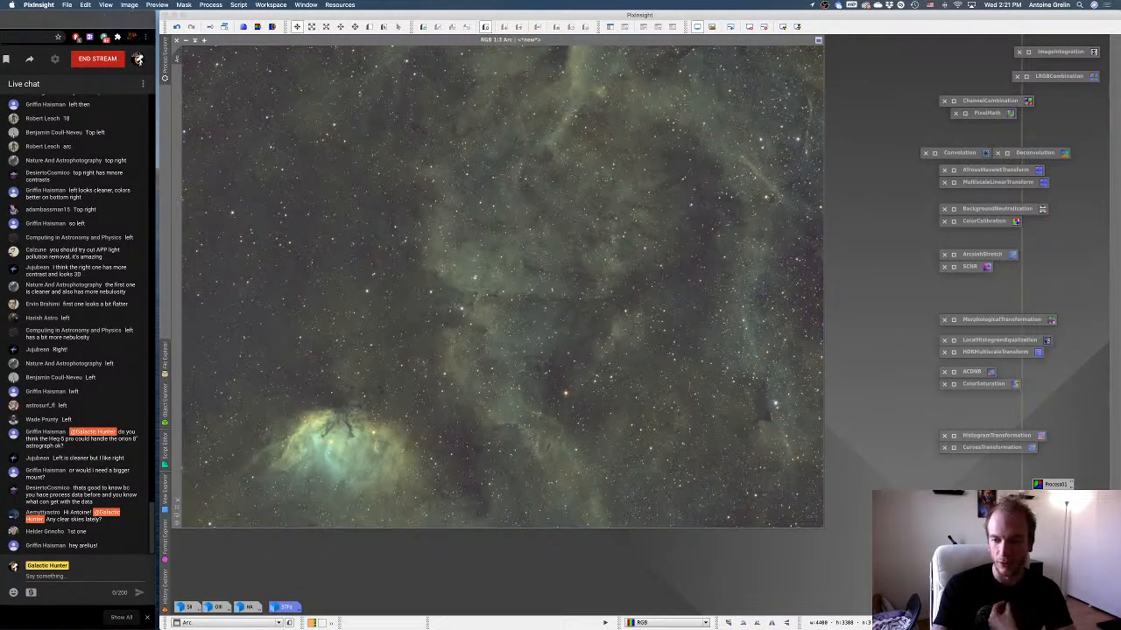
left_click_drag(867, 224, 855, 73)
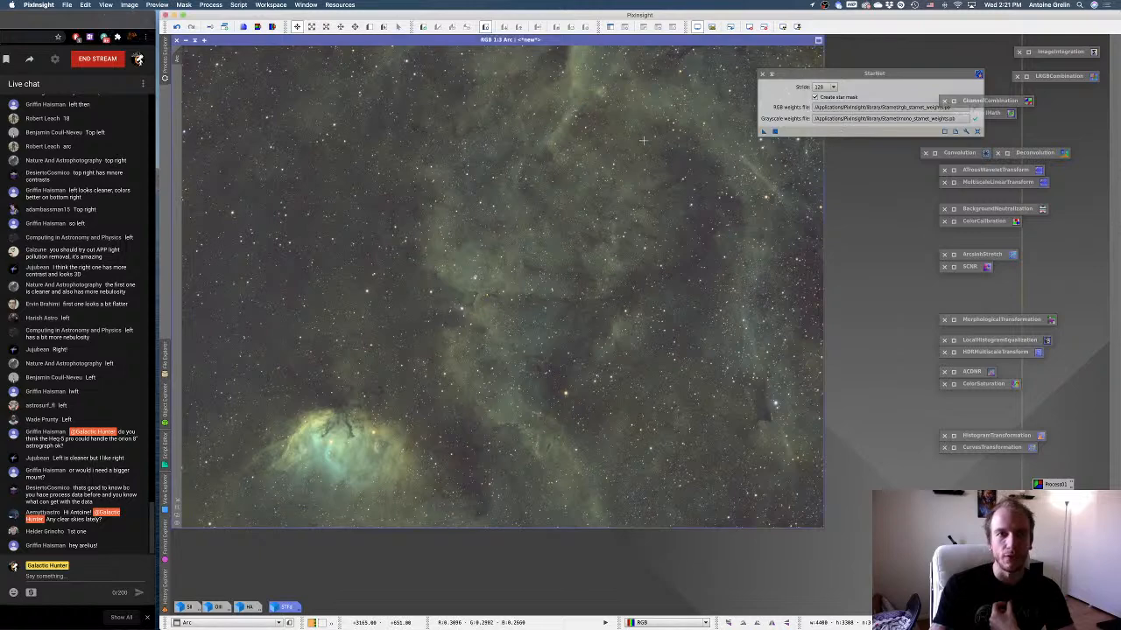
left_click(225, 27)
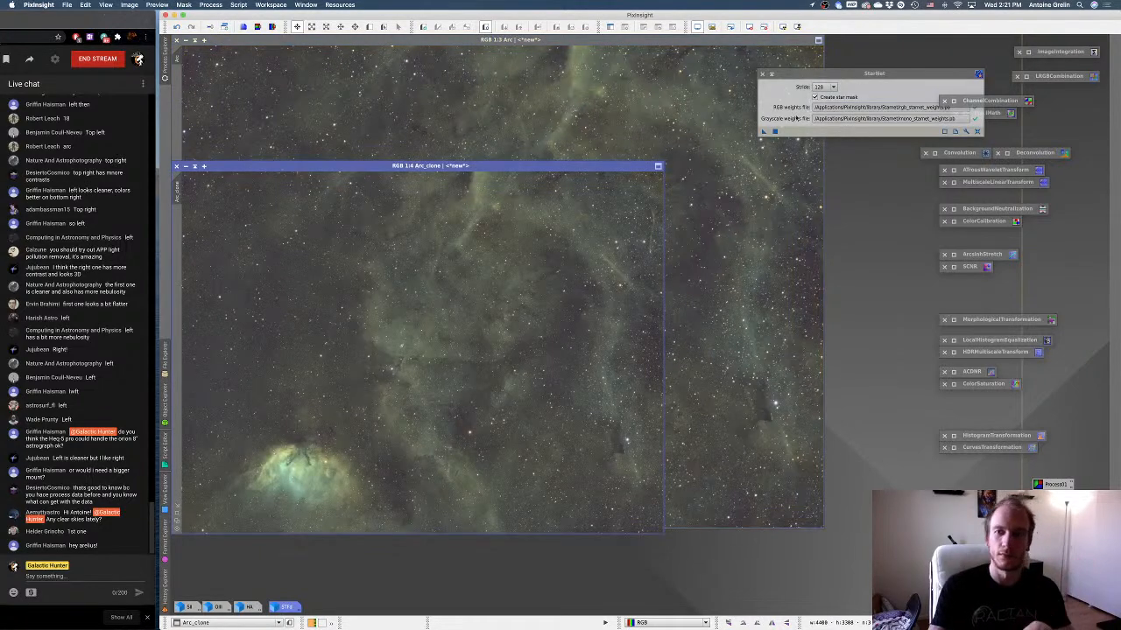
left_click_drag(765, 131, 477, 289)
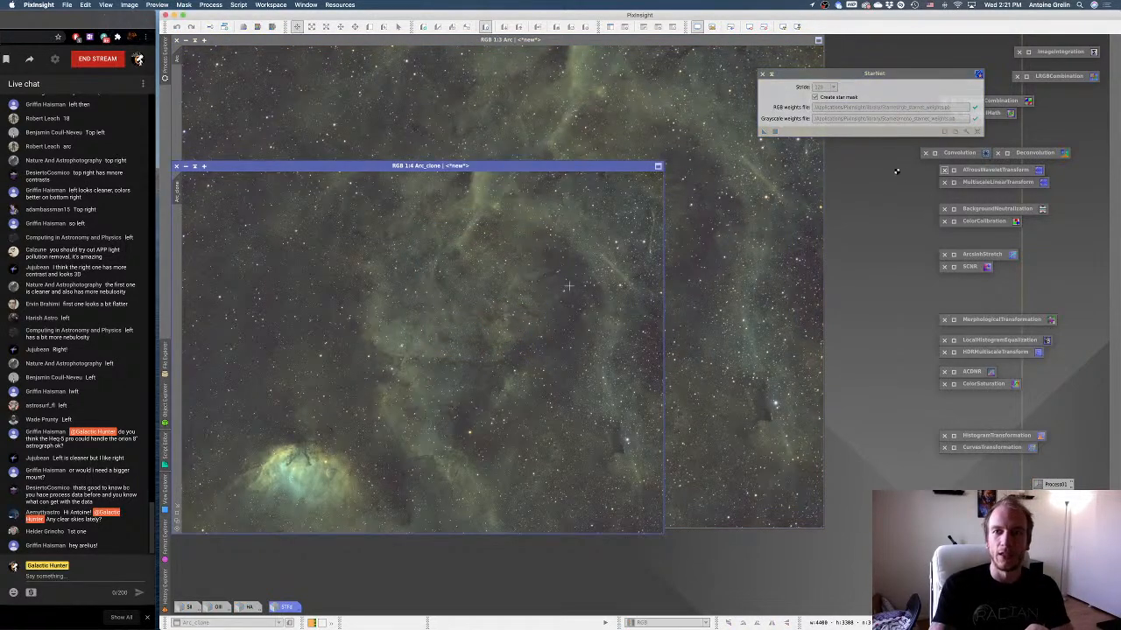
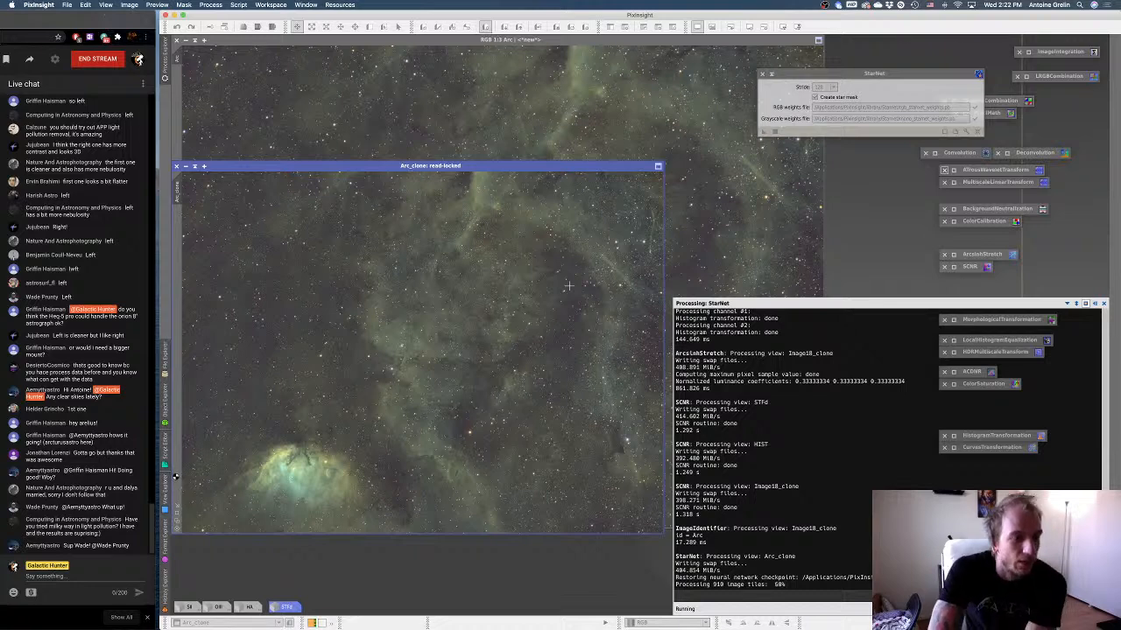
Iconize the star_mask image generated by StarNet and park its icon on the empty workspace beside the images.
left_click(166, 451)
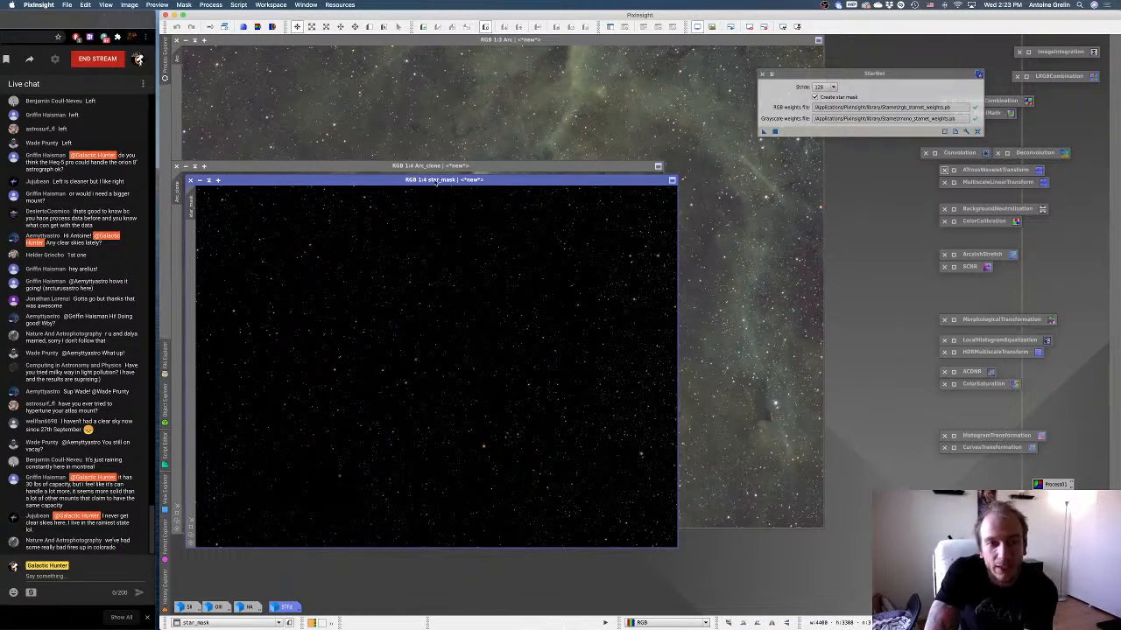
left_click_drag(445, 180, 545, 179)
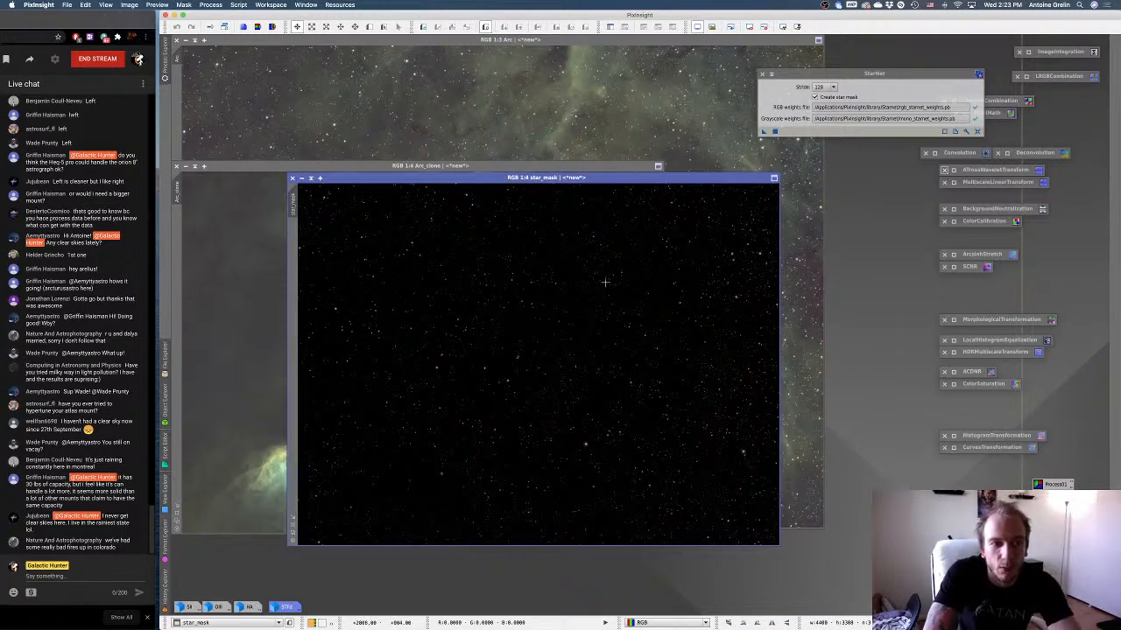
left_click(301, 179)
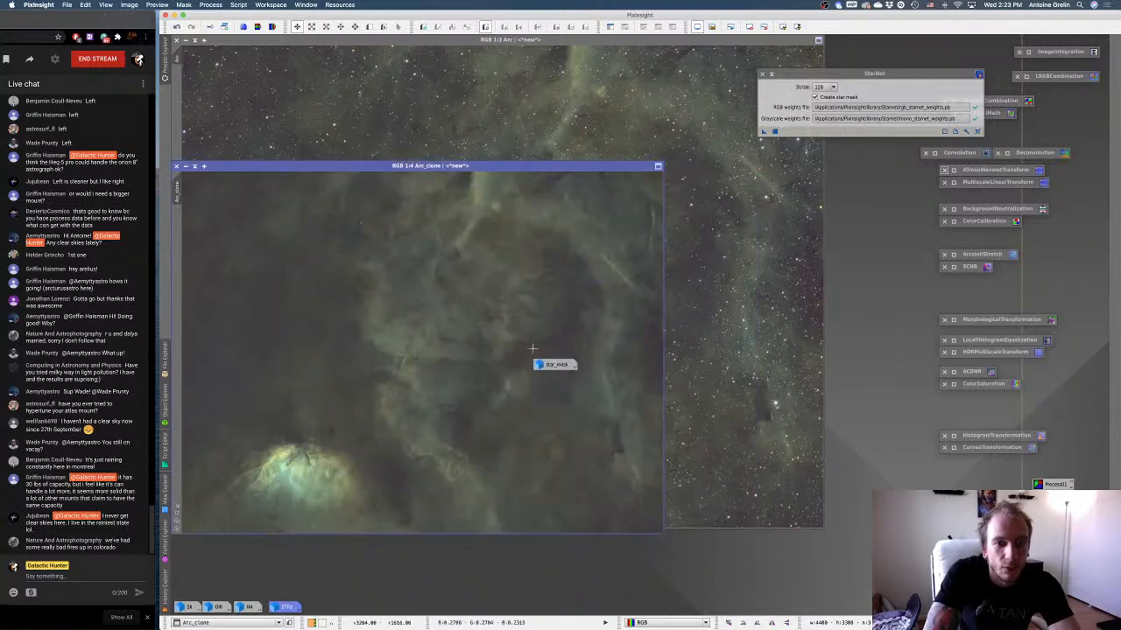
left_click_drag(541, 365, 871, 429)
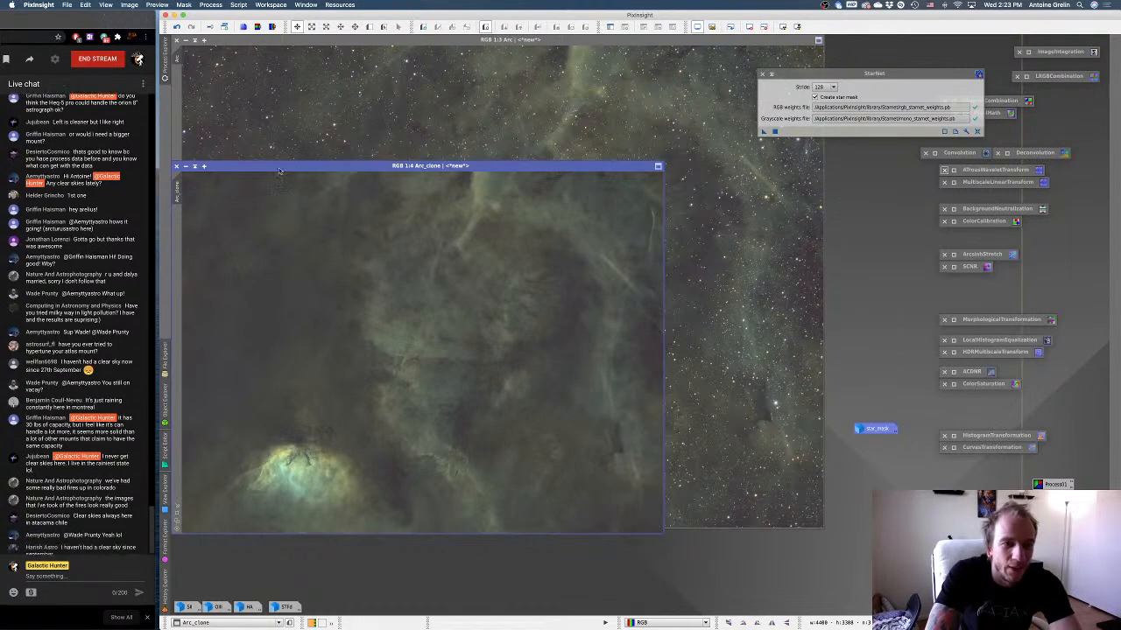
Place the starless Arc_clone image over the Arc image and enlarge it to a fitted 1:3 view.
left_click_drag(280, 166, 305, 70)
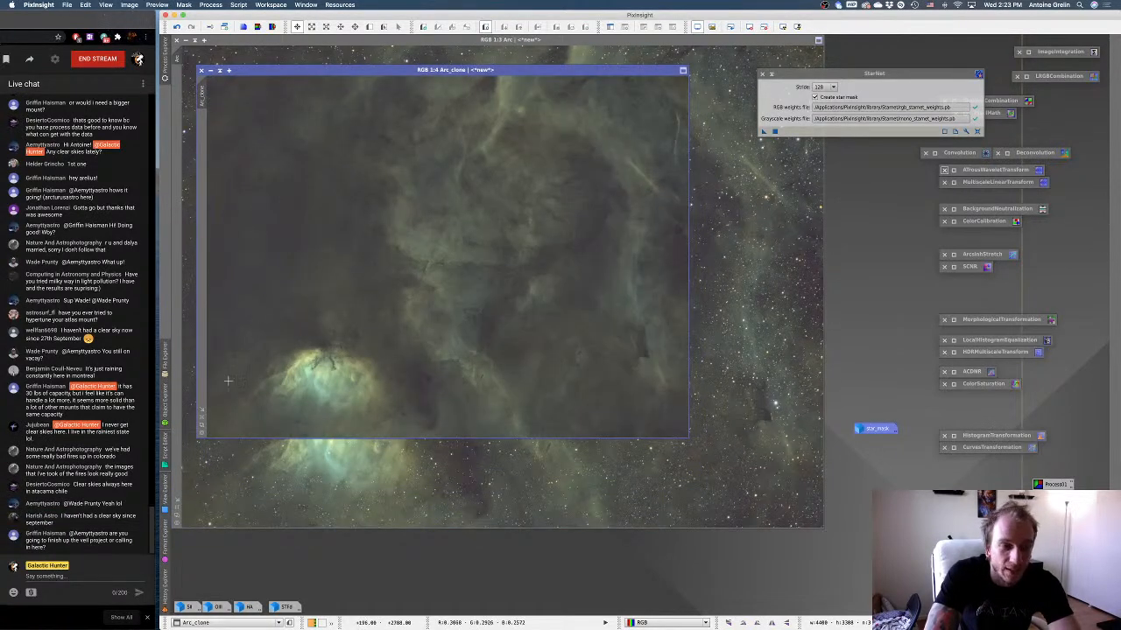
left_click(201, 417)
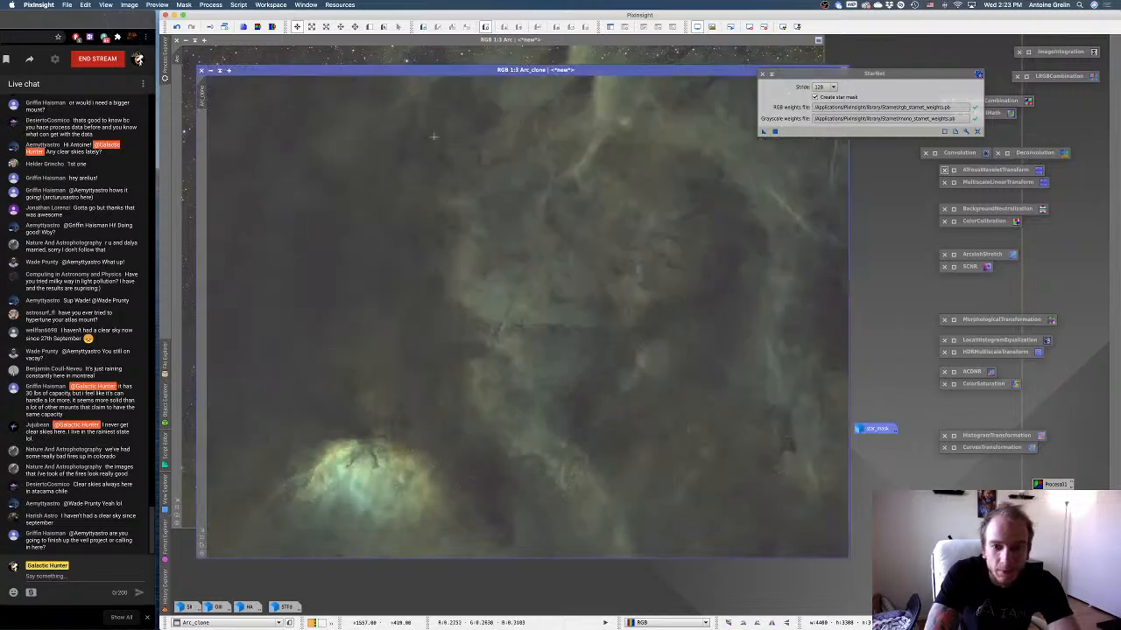
left_click_drag(397, 72, 389, 56)
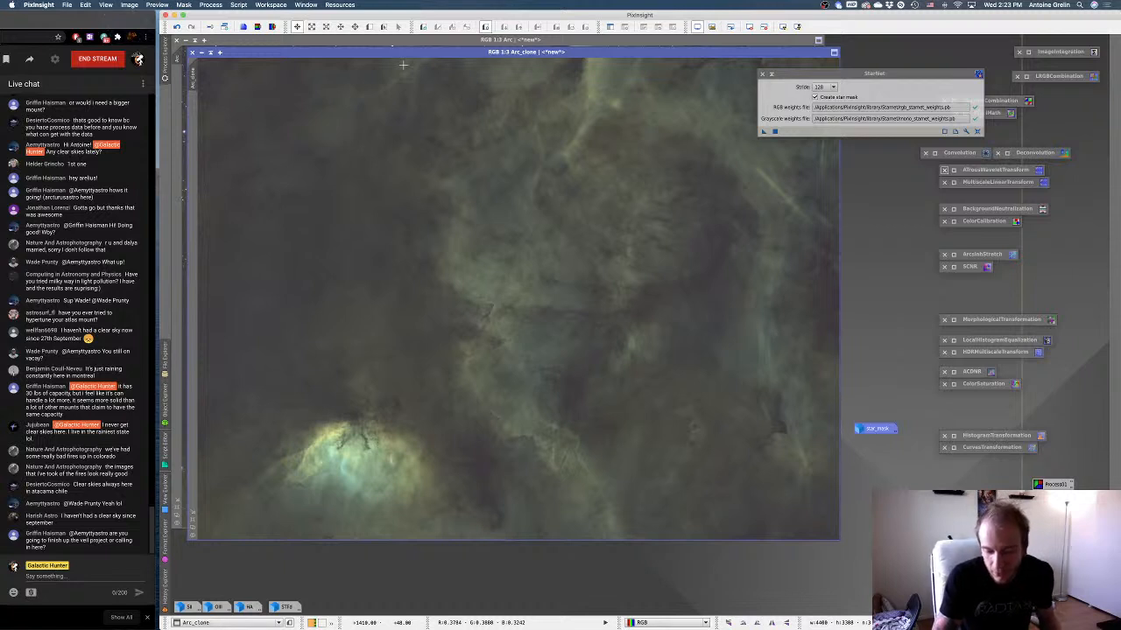
key("F2")
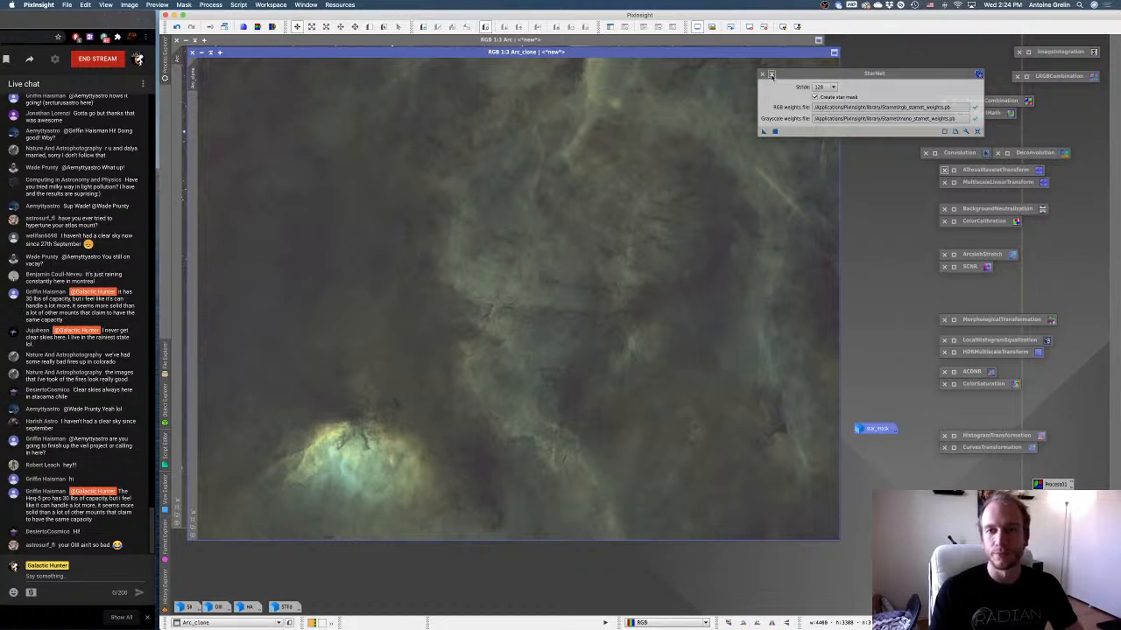
Close StarNet and move the star_mask icon down, level with the other parked image icons.
left_click(763, 75)
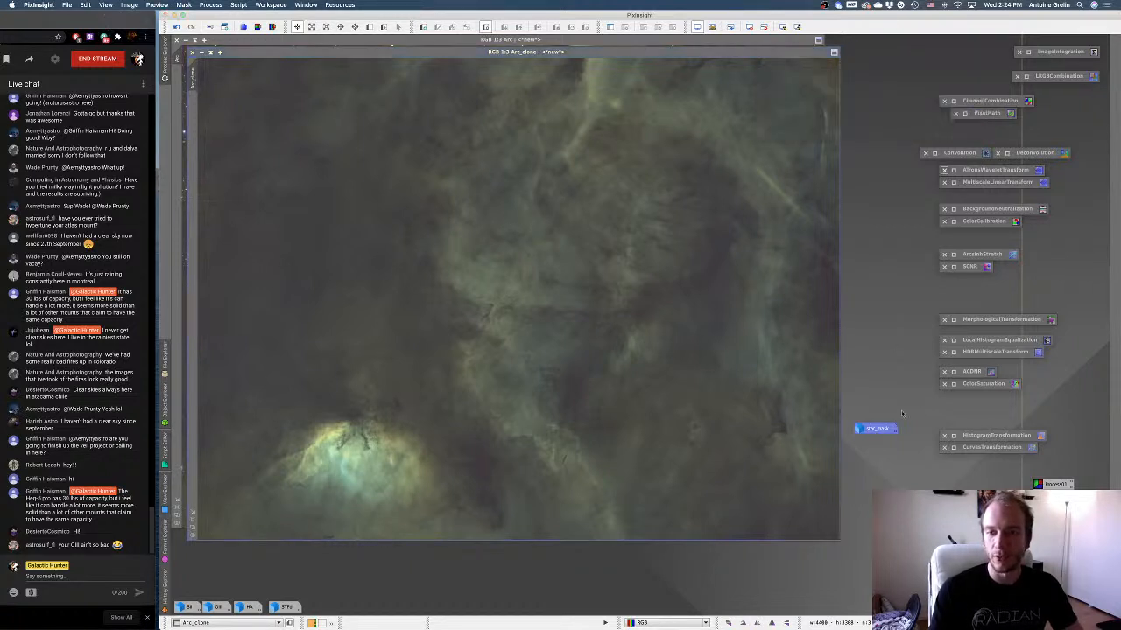
left_click_drag(874, 451, 874, 591)
left_click(706, 52)
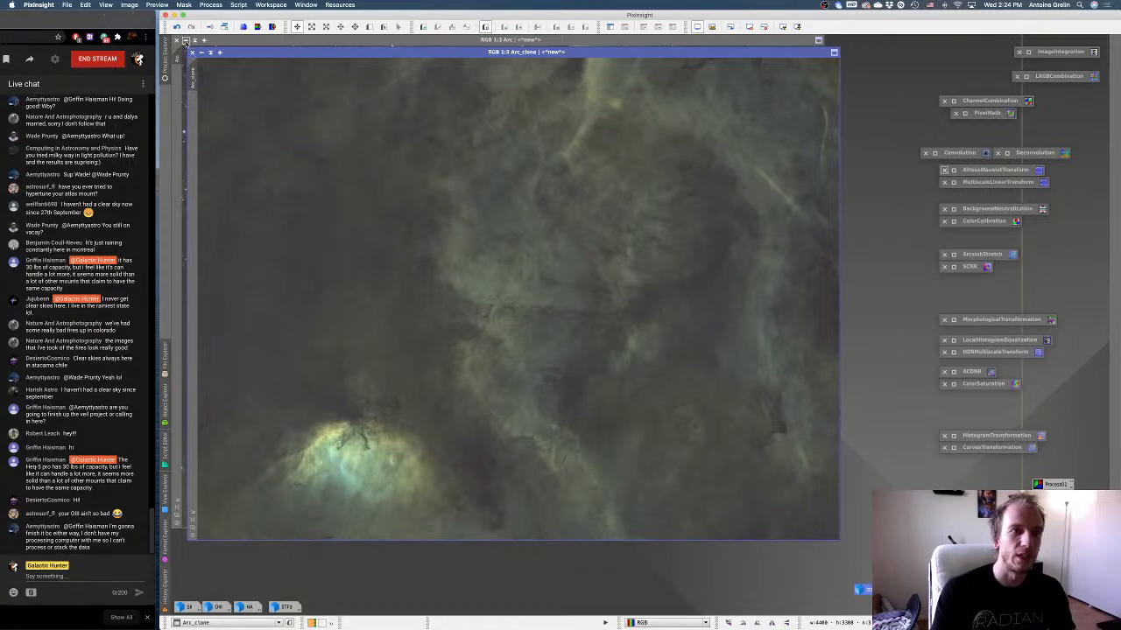
Iconize the Arc image, park its icon above the channel icons, and move Arc_clone to where Arc was displayed.
left_click(184, 41)
left_click_drag(504, 291, 185, 593)
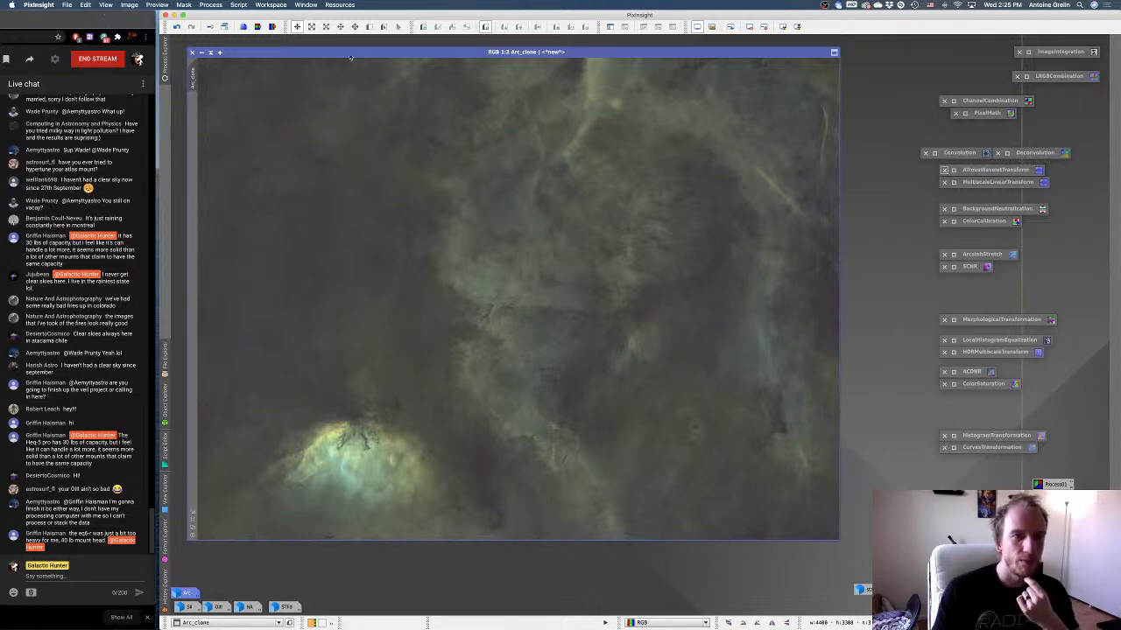
left_click_drag(396, 51, 380, 39)
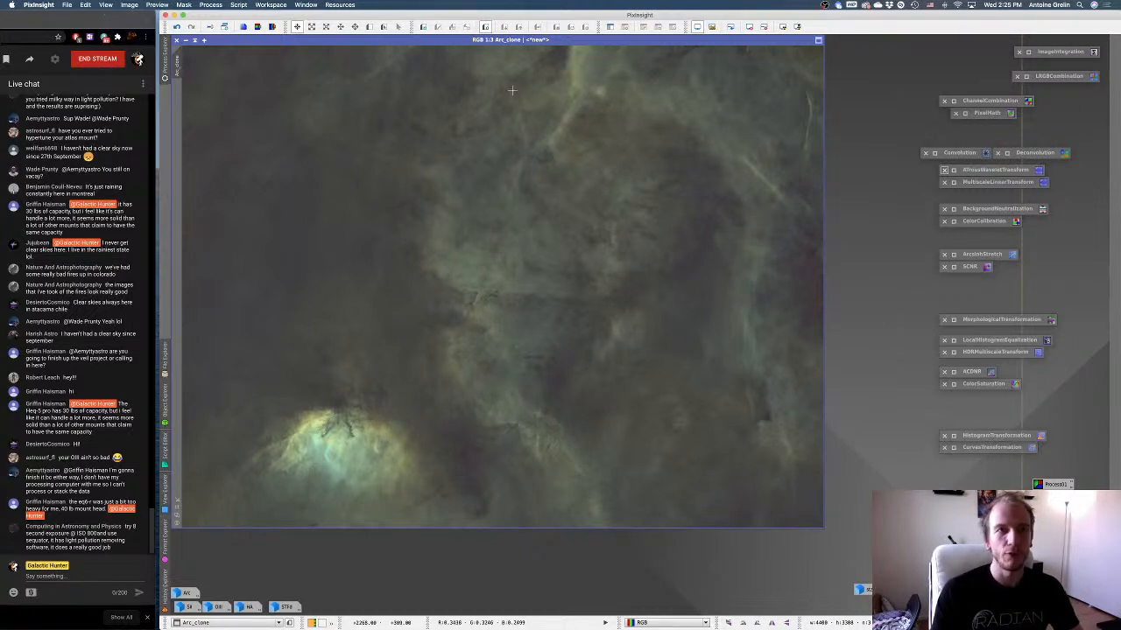
Build a cyan chrominance mask of Arc_clone with the ColorMask script, using hues 120 to 240, strength 1.0000 and mask blur.
left_click(239, 5)
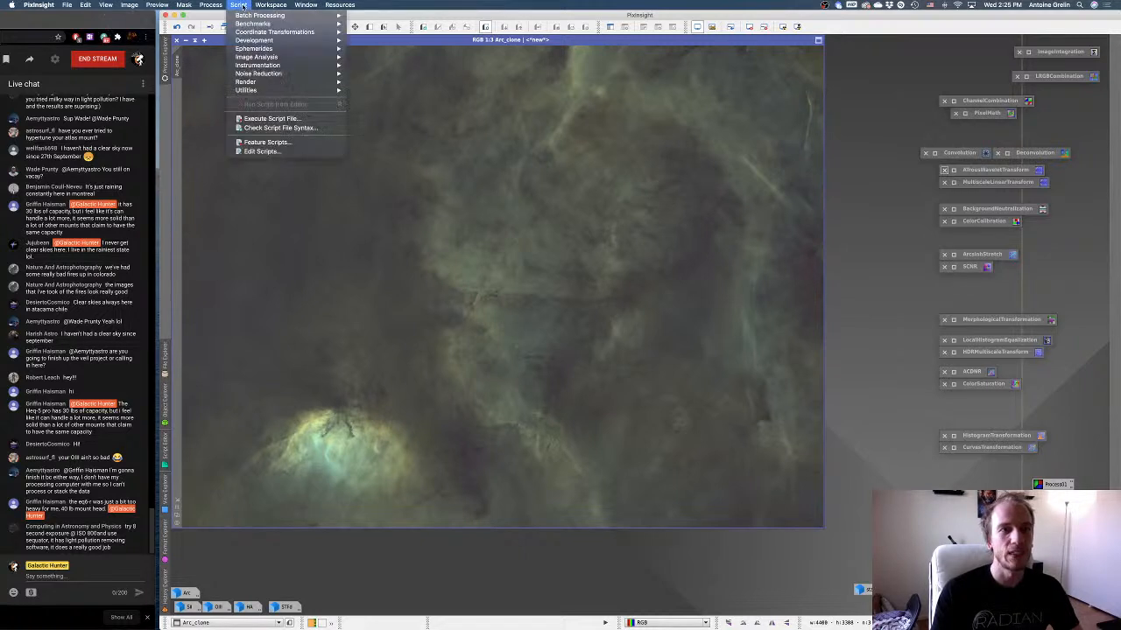
mouse_move(260, 91)
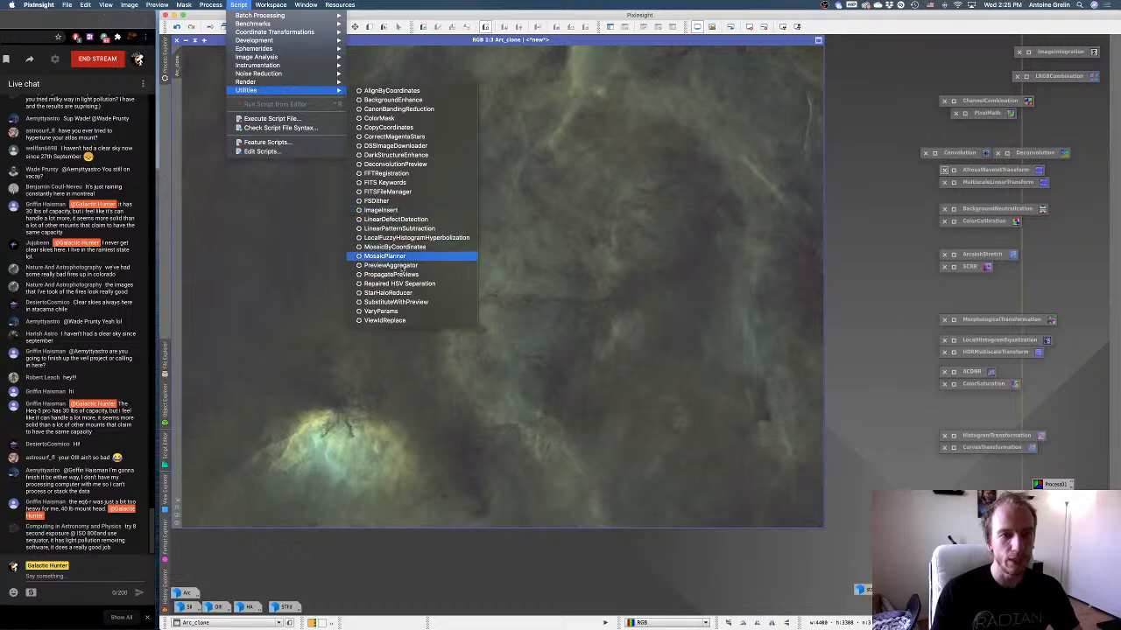
left_click(410, 120)
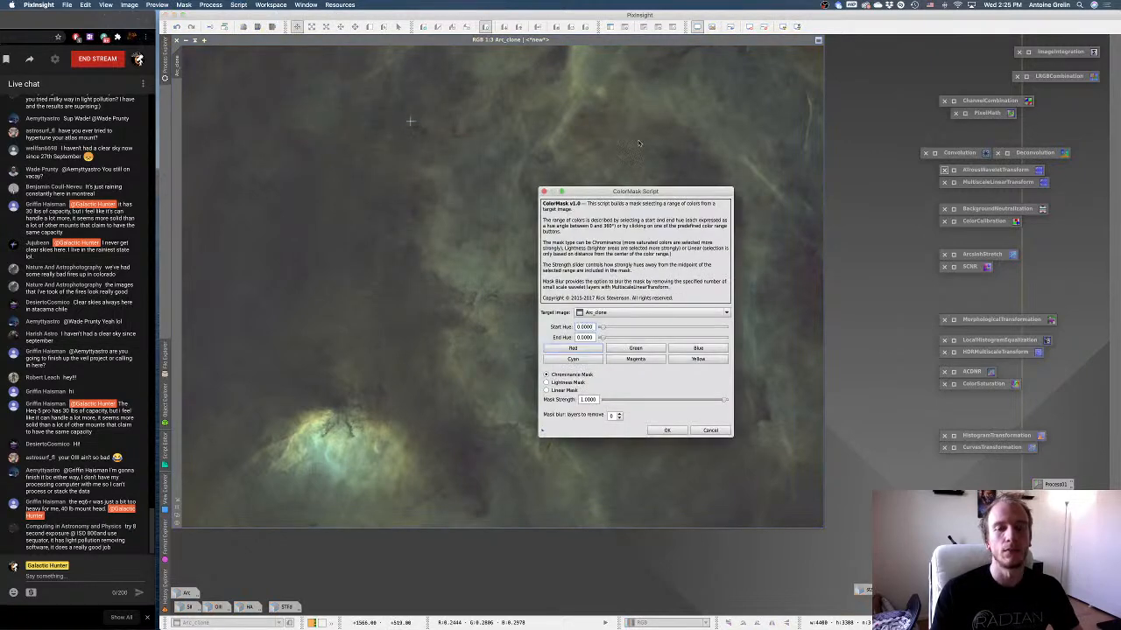
left_click_drag(612, 189, 787, 196)
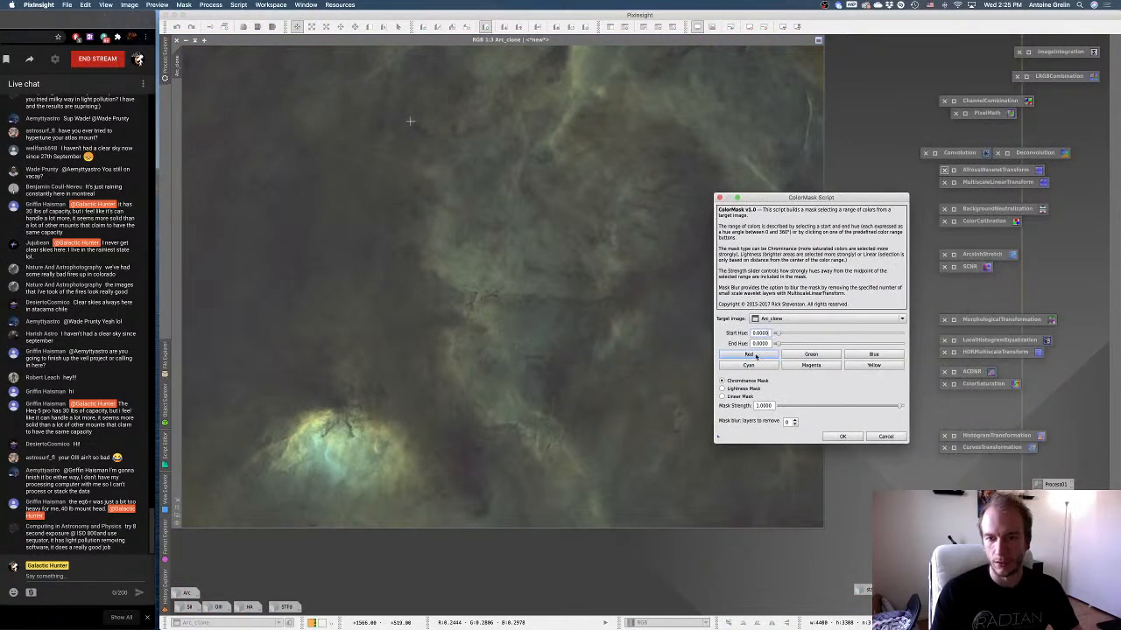
left_click(762, 365)
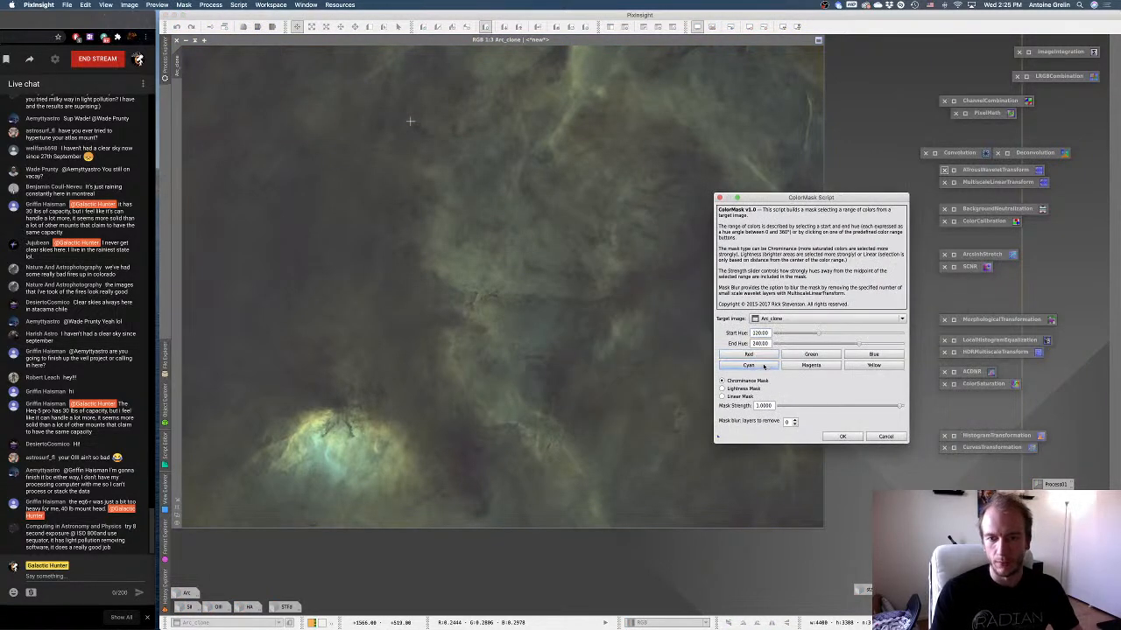
left_click(795, 420)
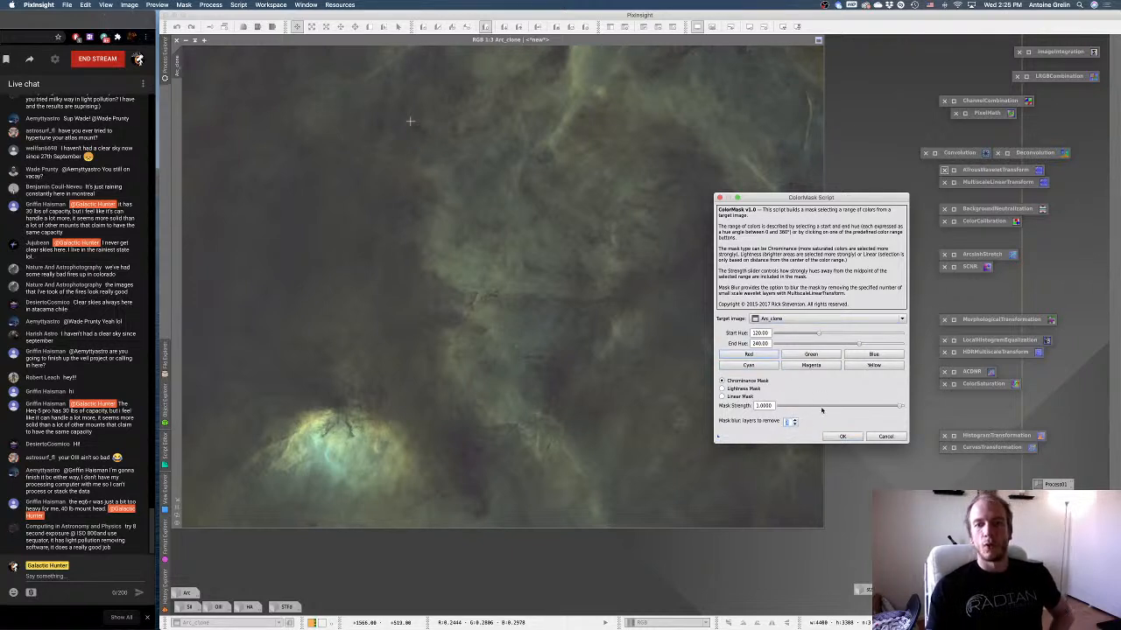
left_click(839, 436)
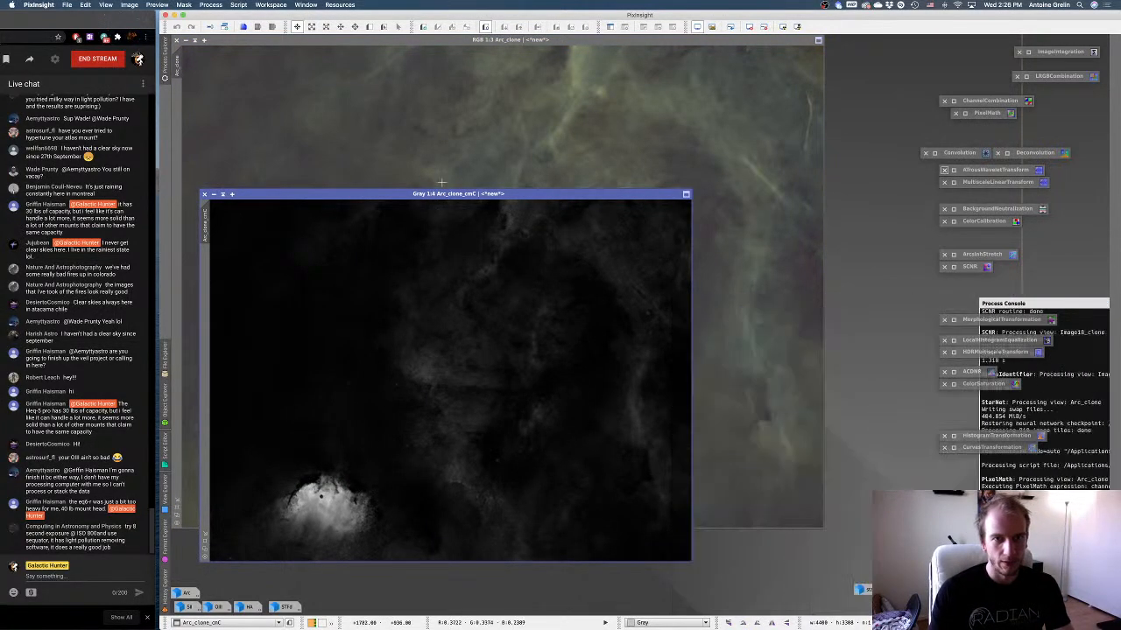
Rename the new color mask as Cyan, iconize it, and park its icon beside the process icons.
left_click_drag(447, 198, 670, 172)
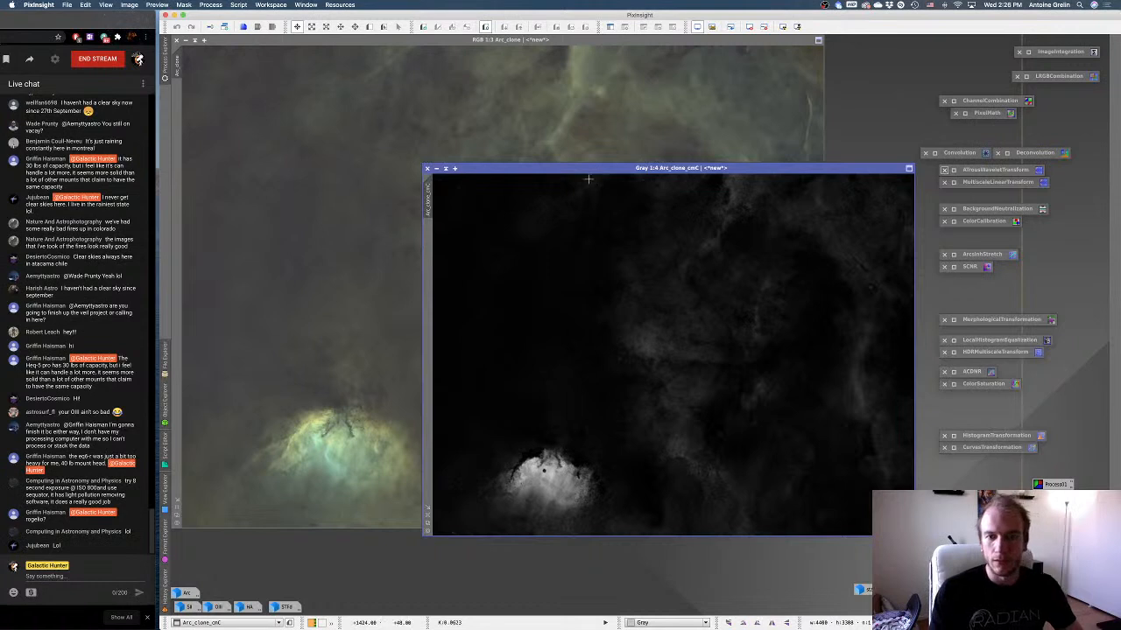
right_click(634, 224)
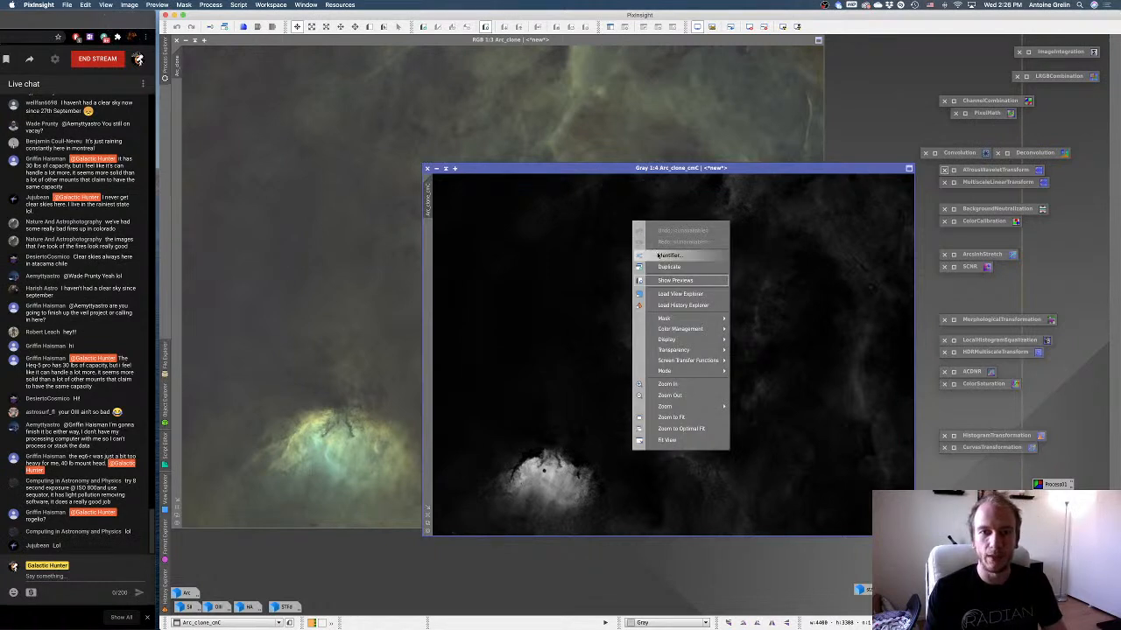
left_click(659, 255)
type("Cyan")
key("Return")
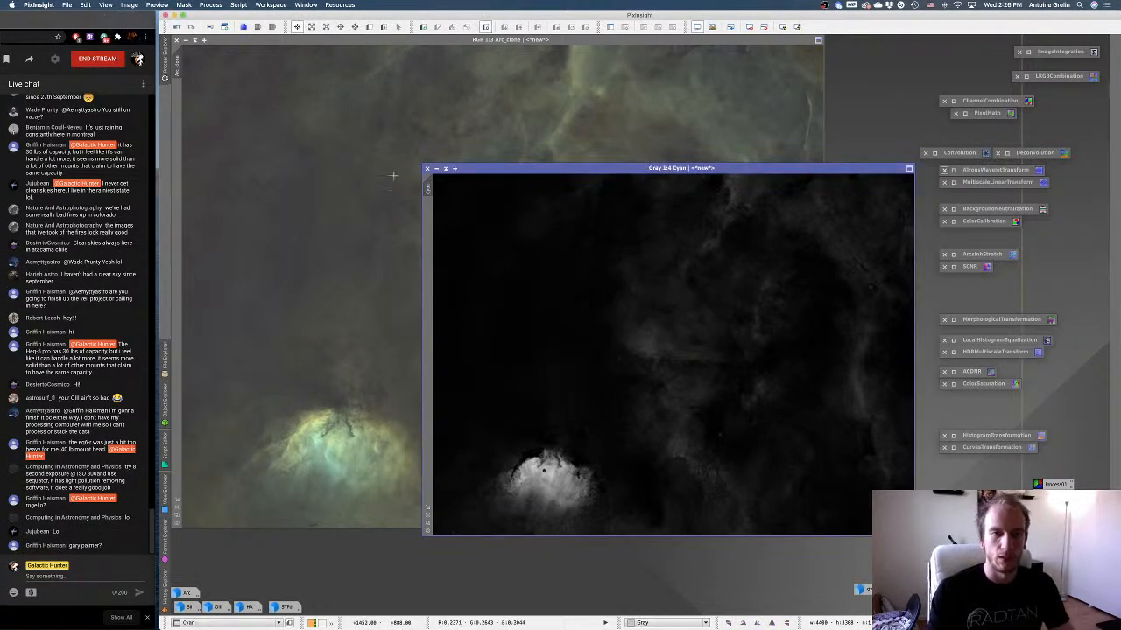
left_click(437, 168)
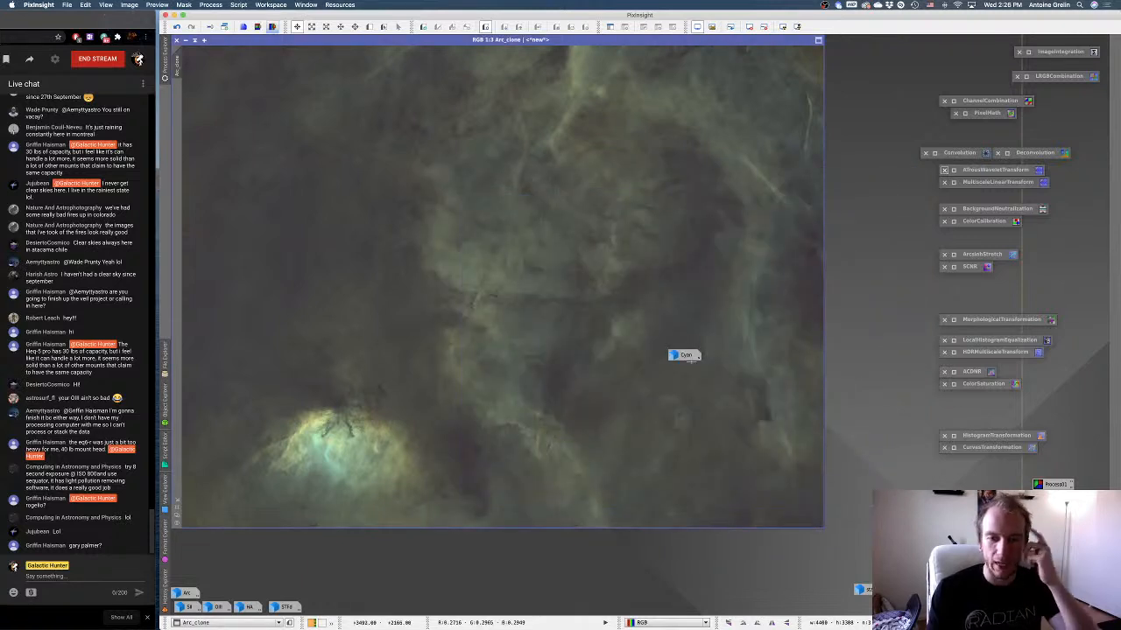
left_click_drag(687, 356, 902, 311)
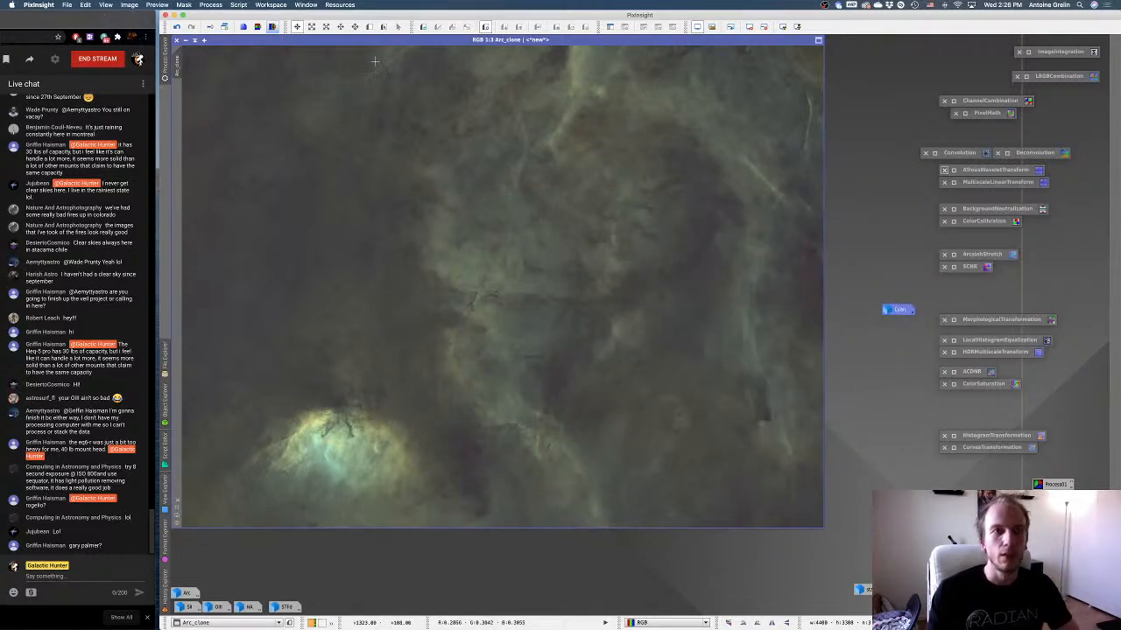
Build a green chrominance mask of Arc_clone with the ColorMask script, using hues 60 to 180, strength 1.0000 and mask blur.
left_click(213, 4)
mouse_move(239, 4)
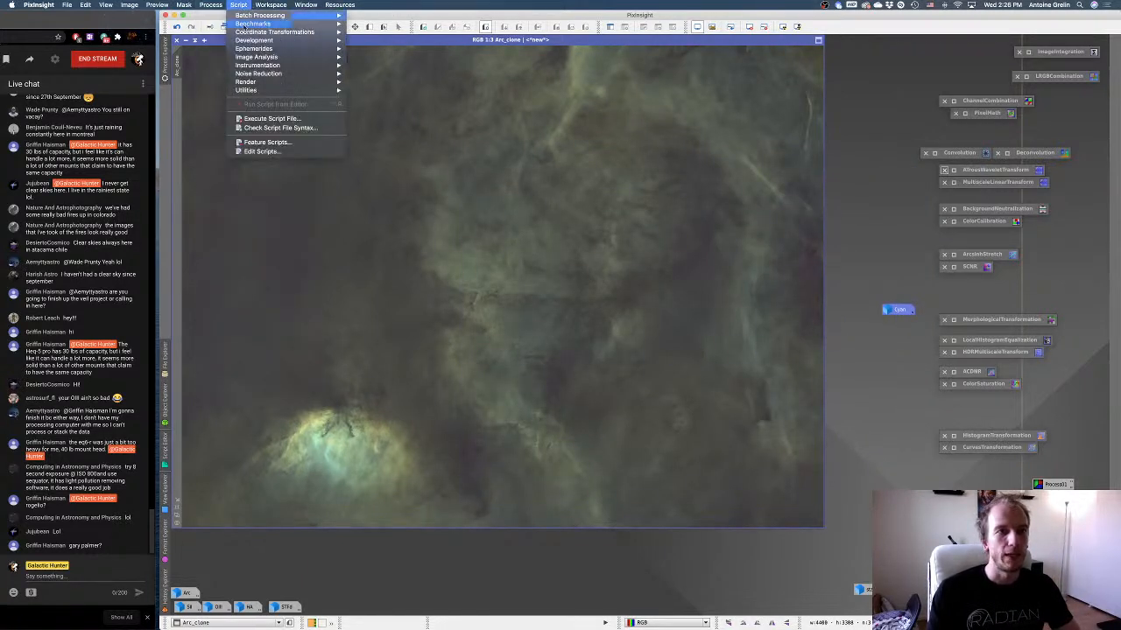
mouse_move(246, 90)
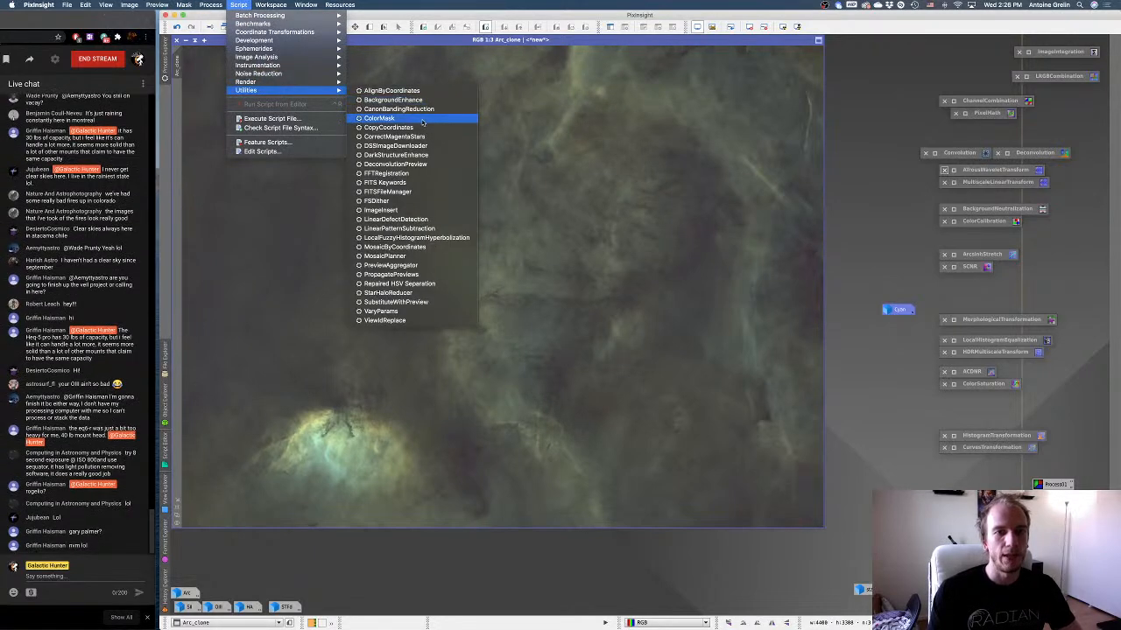
left_click(422, 122)
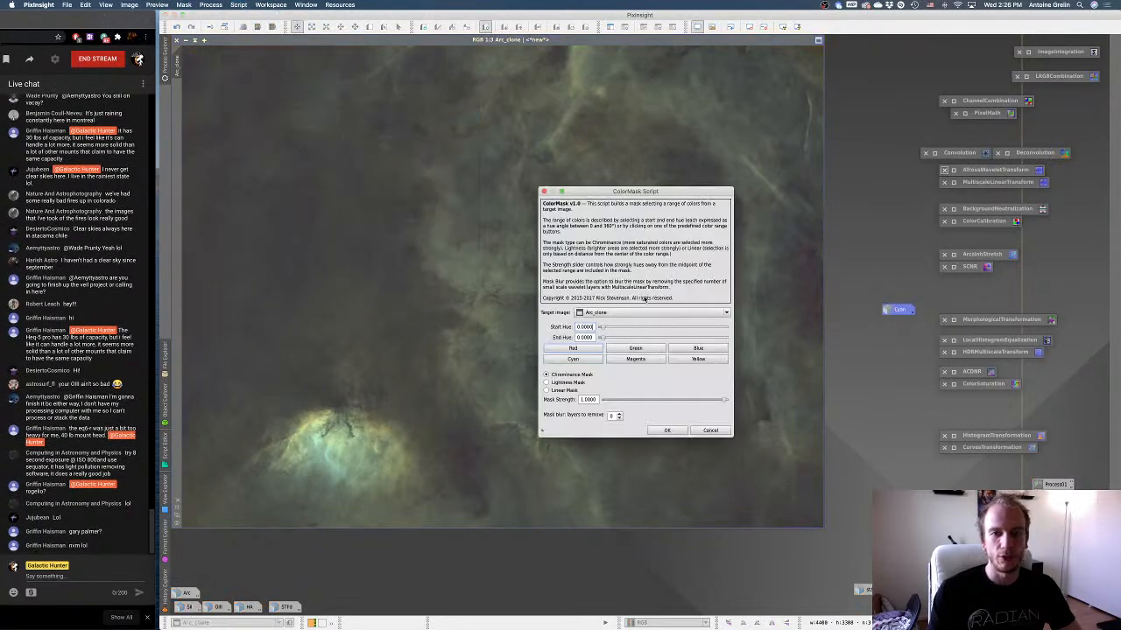
left_click(619, 416)
left_click(666, 430)
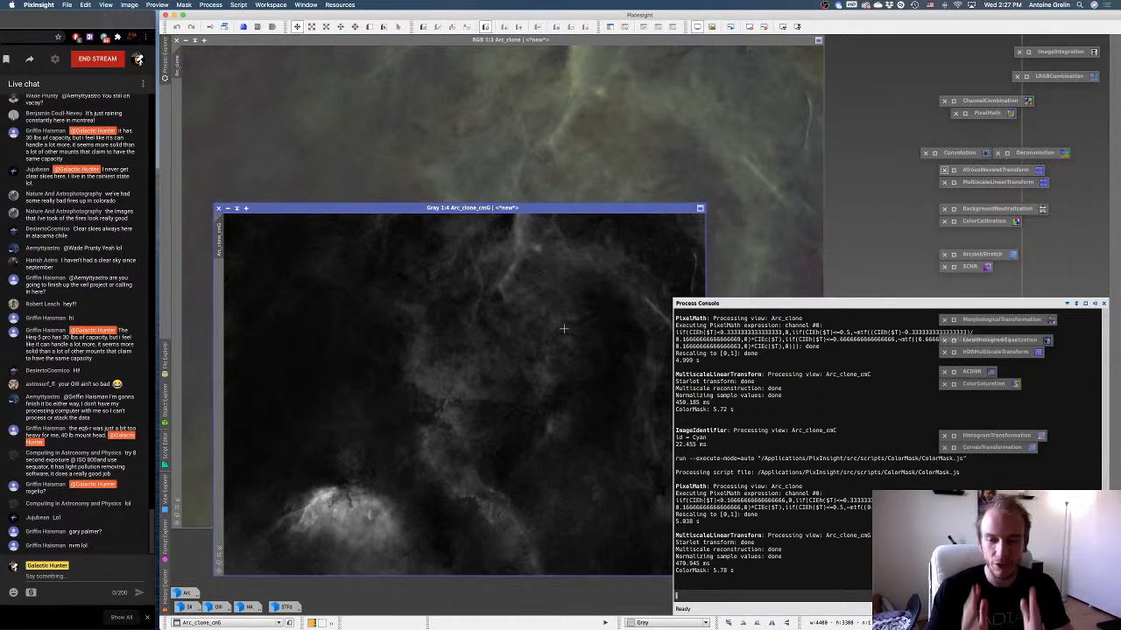
Rename the new color mask as Green, iconize it, and park its icon directly below the Cyan icon.
right_click(496, 282)
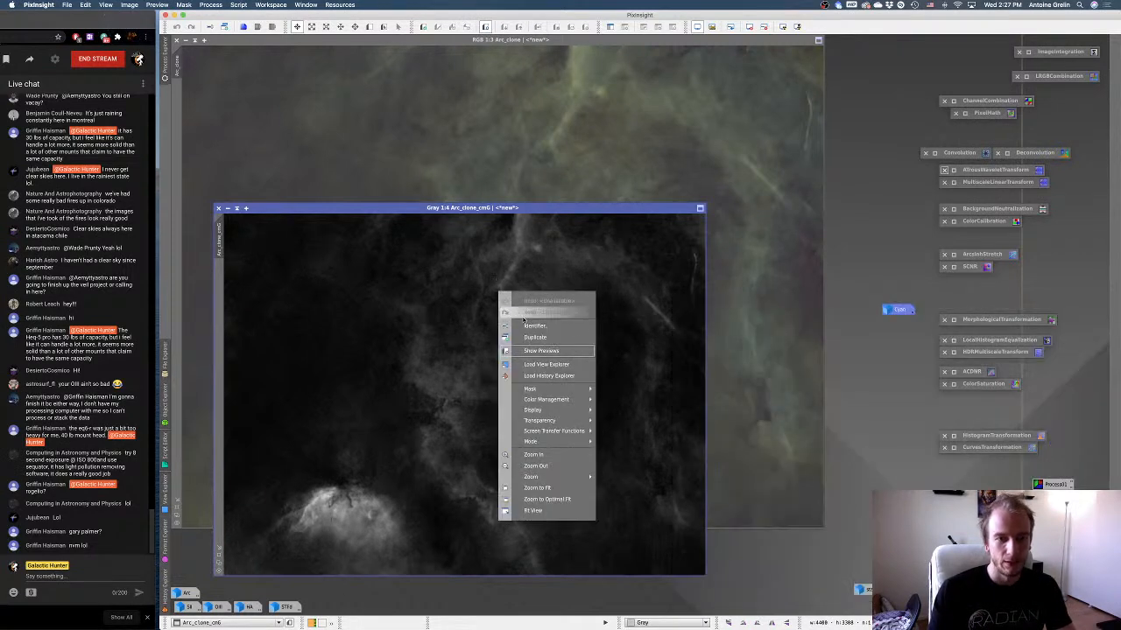
left_click(524, 319)
type("Green")
key("Return")
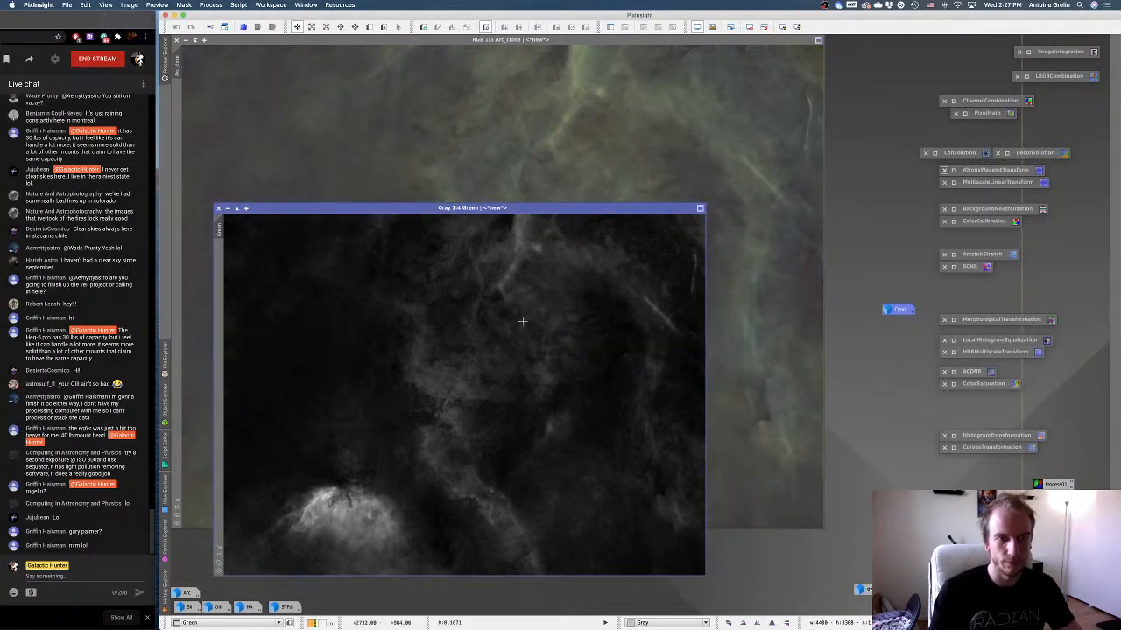
left_click(227, 208)
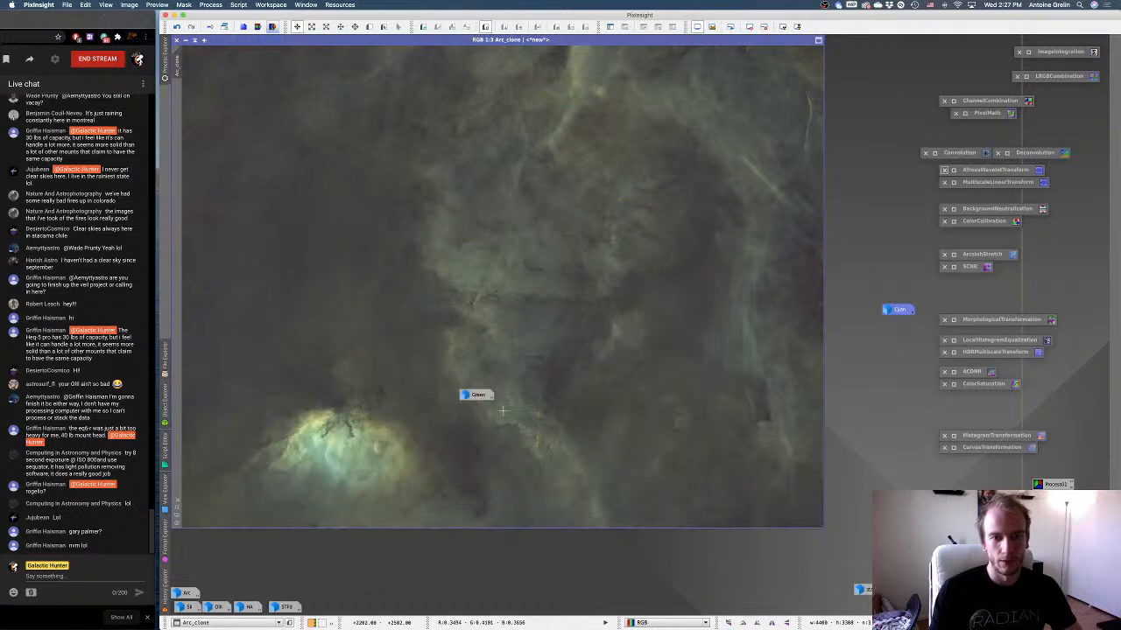
left_click_drag(473, 395, 893, 324)
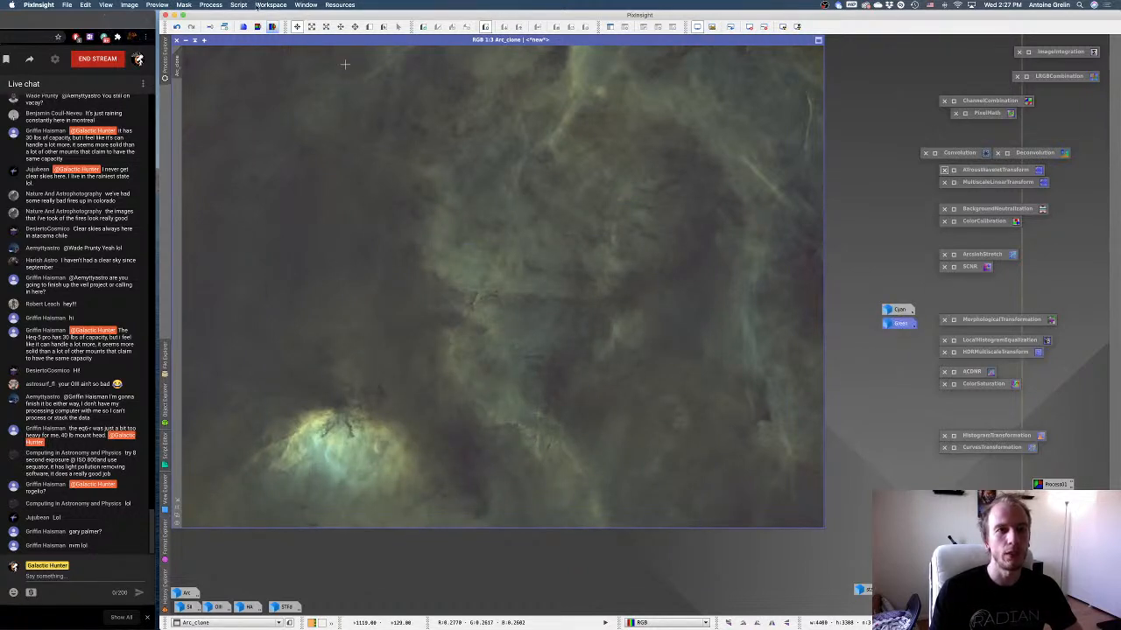
Build a blue chrominance mask of Arc_clone with the ColorMask script at strength 1.0000, and auto-stretch the mask's display.
left_click(238, 5)
mouse_move(249, 90)
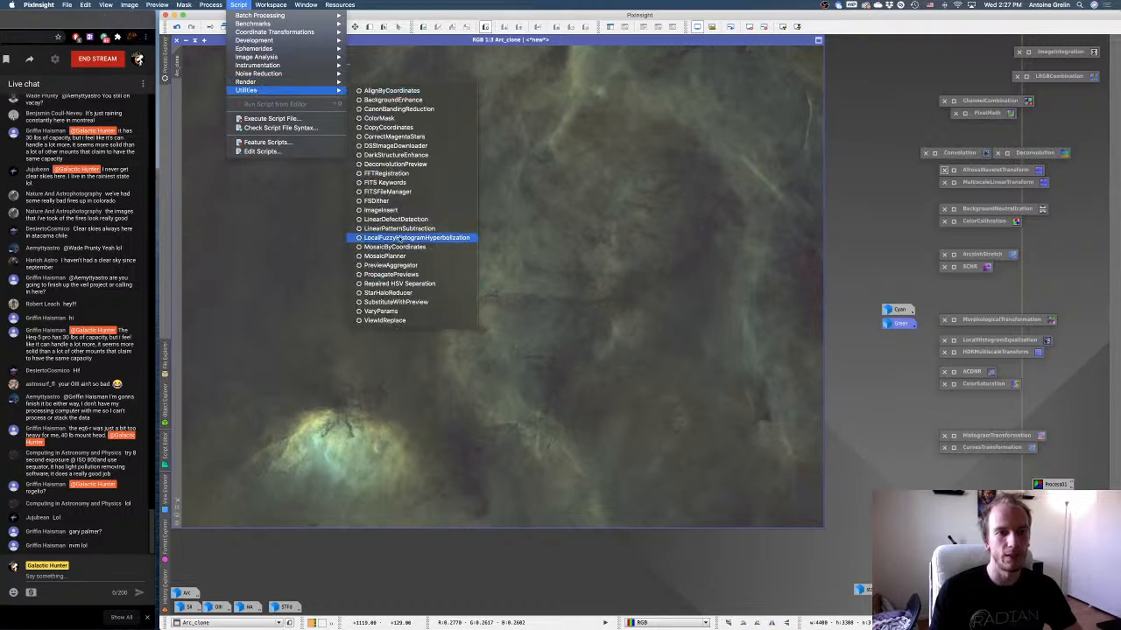
left_click(392, 118)
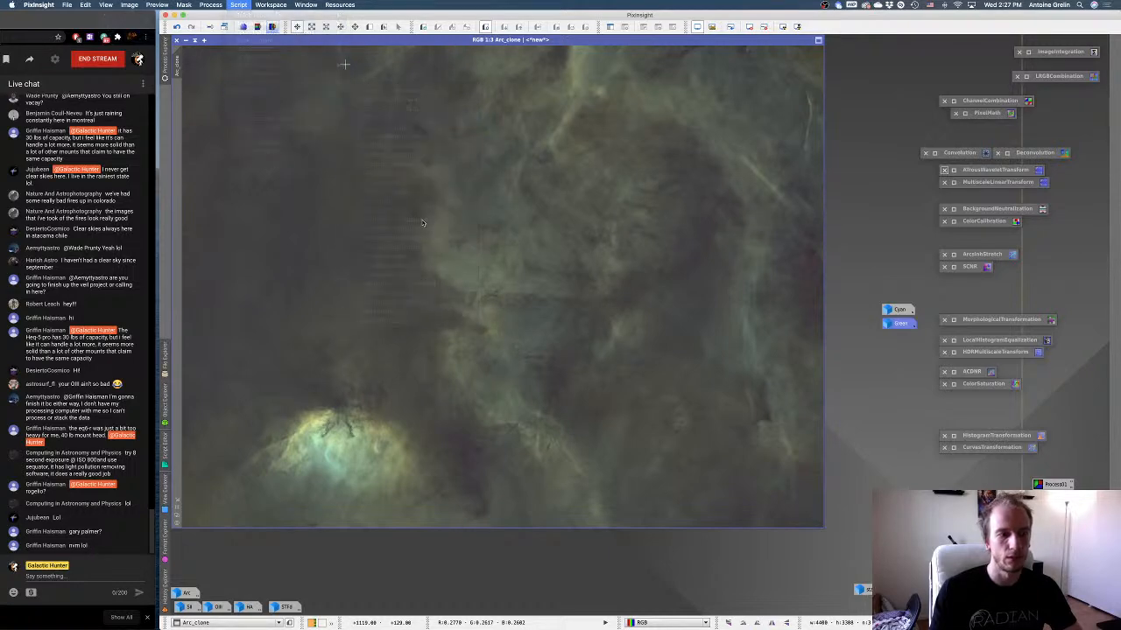
left_click(698, 348)
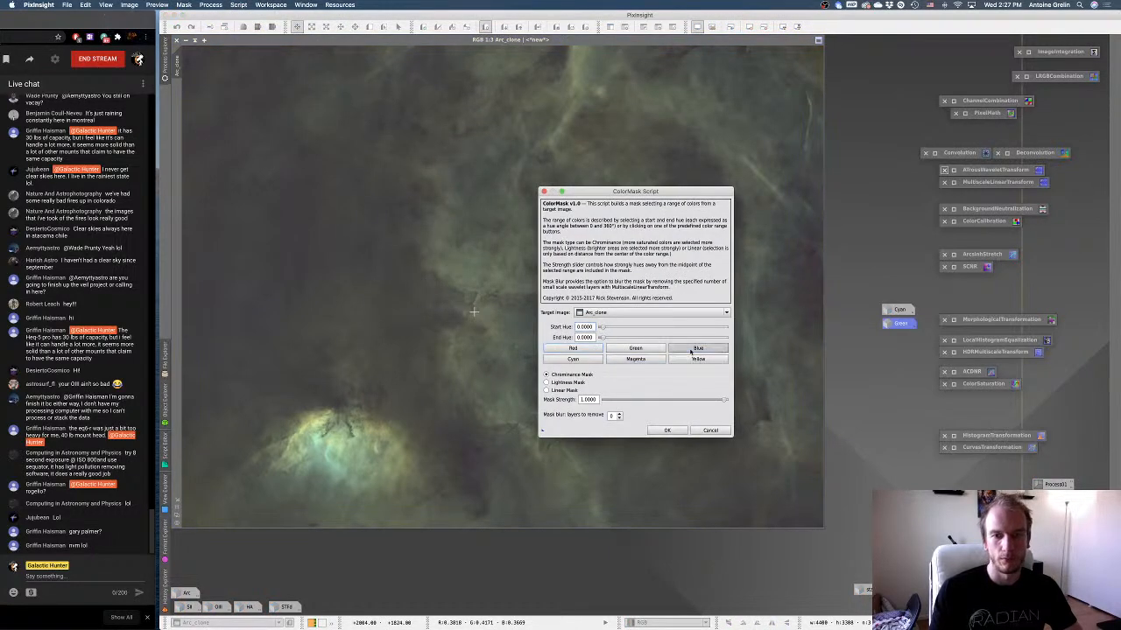
left_click(667, 430)
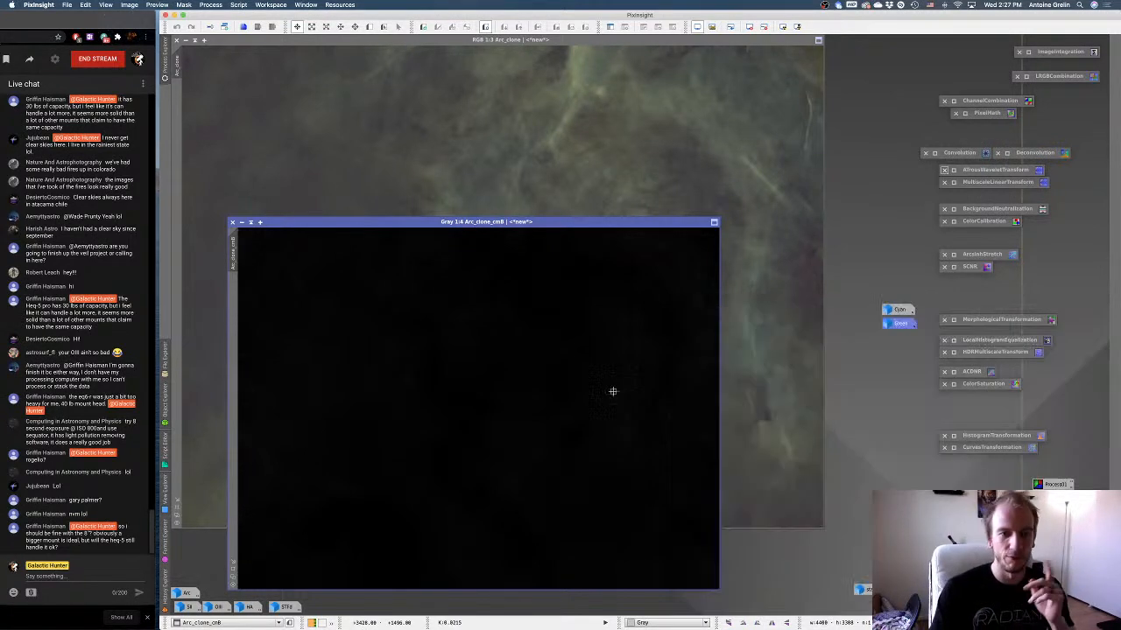
left_click(784, 27)
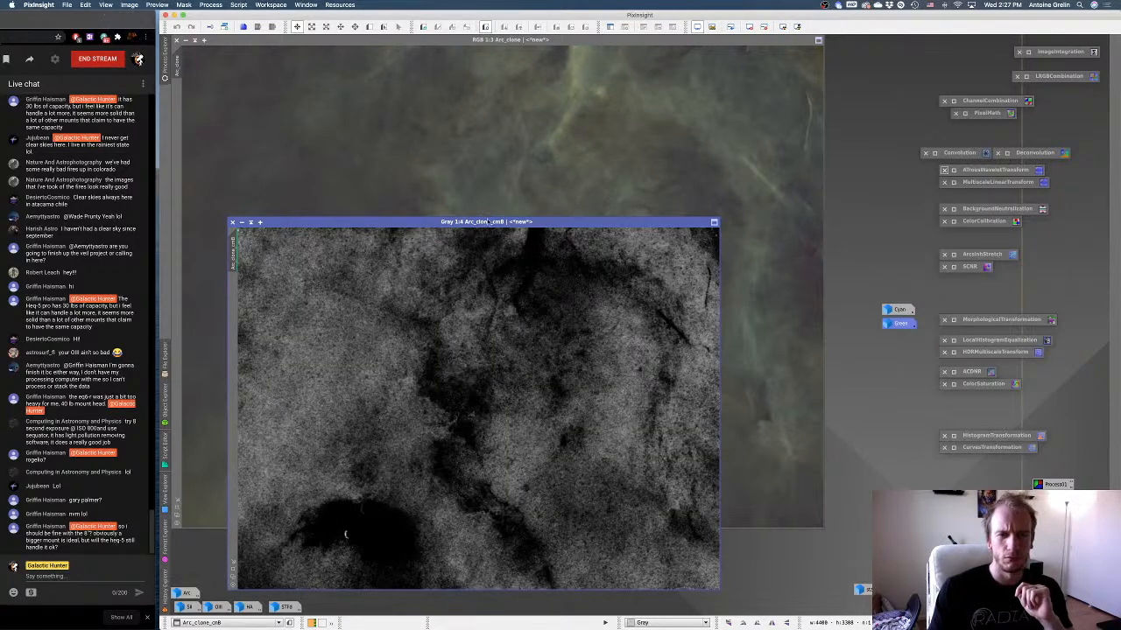
Rename the new color mask as Blue, iconize it, and park its icon directly below the Green icon.
left_click_drag(480, 222, 541, 149)
right_click(545, 252)
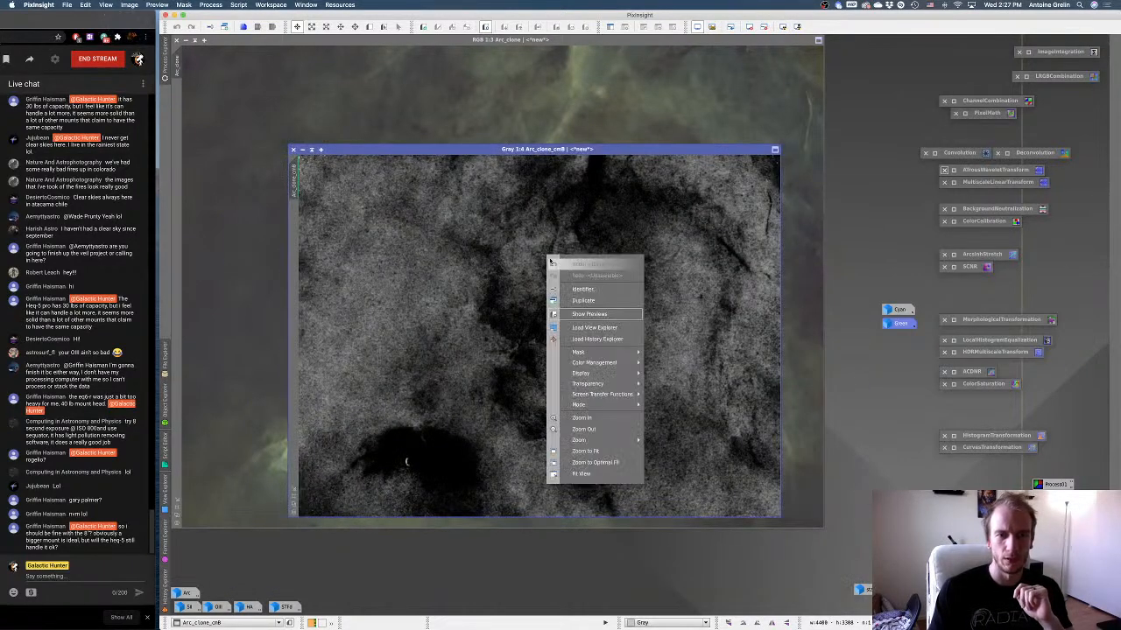
left_click(571, 292)
type("Blue")
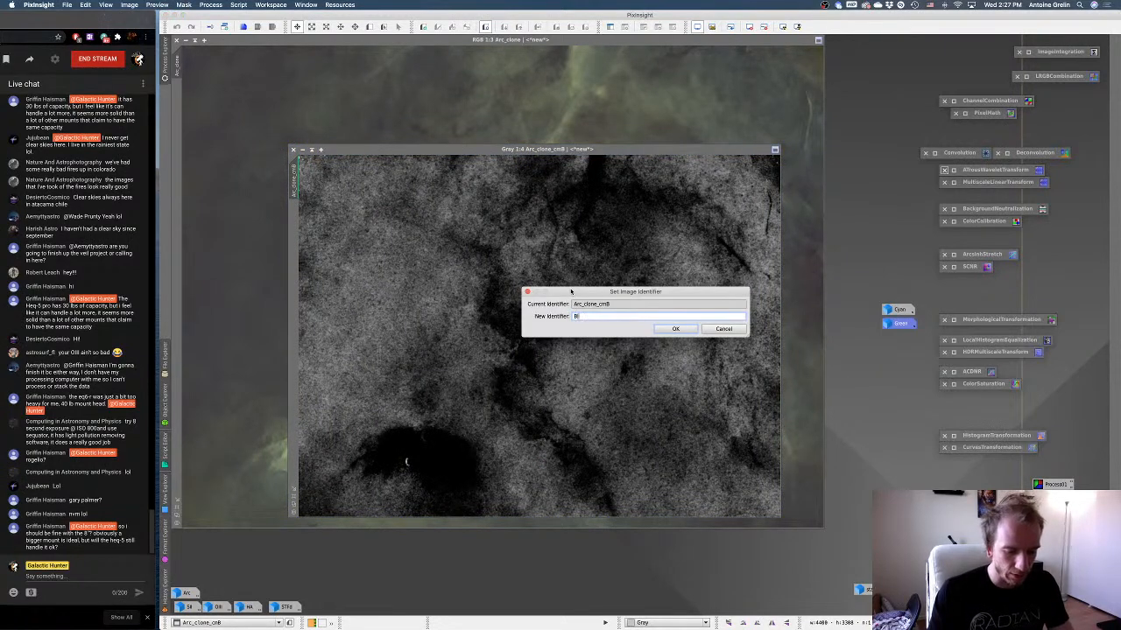
left_click(675, 328)
left_click(309, 149)
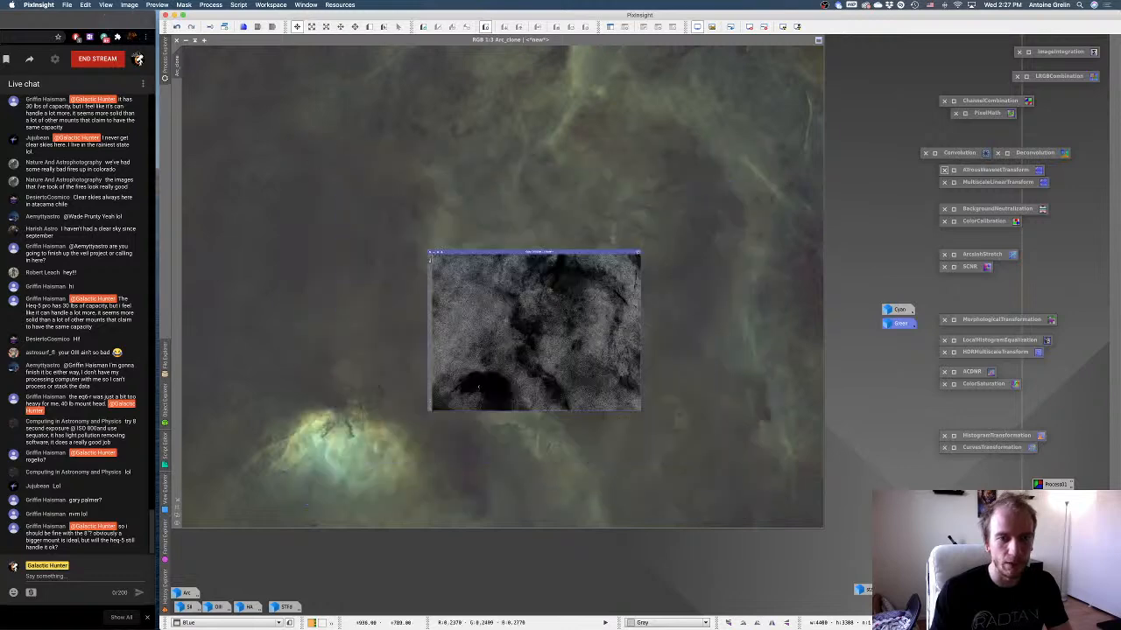
left_click_drag(560, 336, 897, 337)
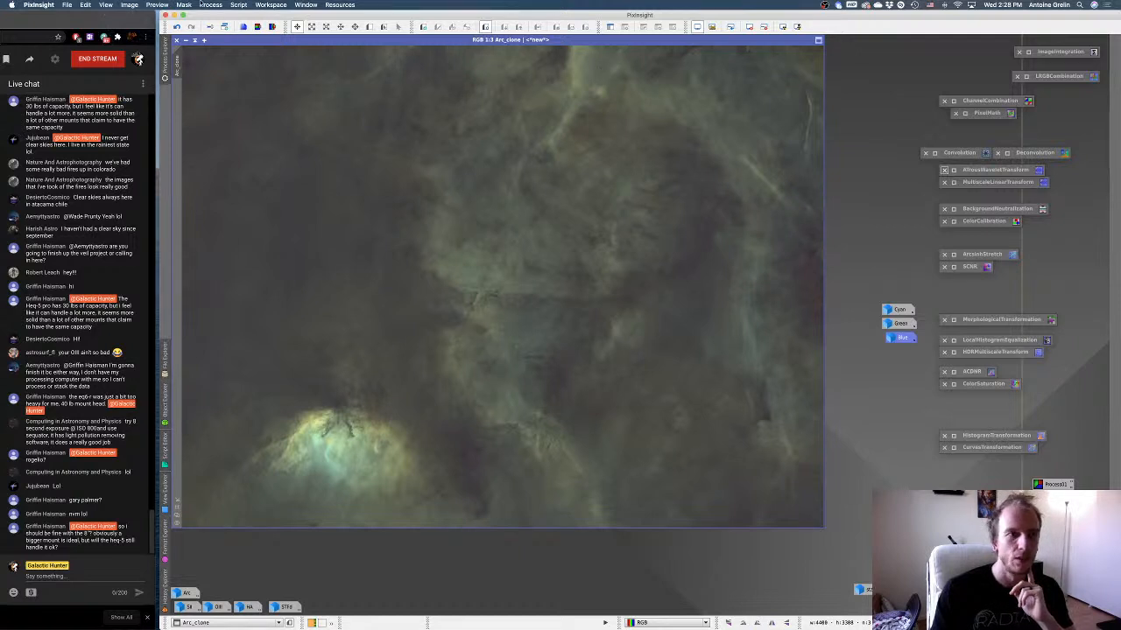
Build a yellow chrominance mask of Arc_clone with the ColorMask script, using hues 0 to 120, strength 1.0000 and mask blur.
left_click(249, 5)
mouse_move(249, 90)
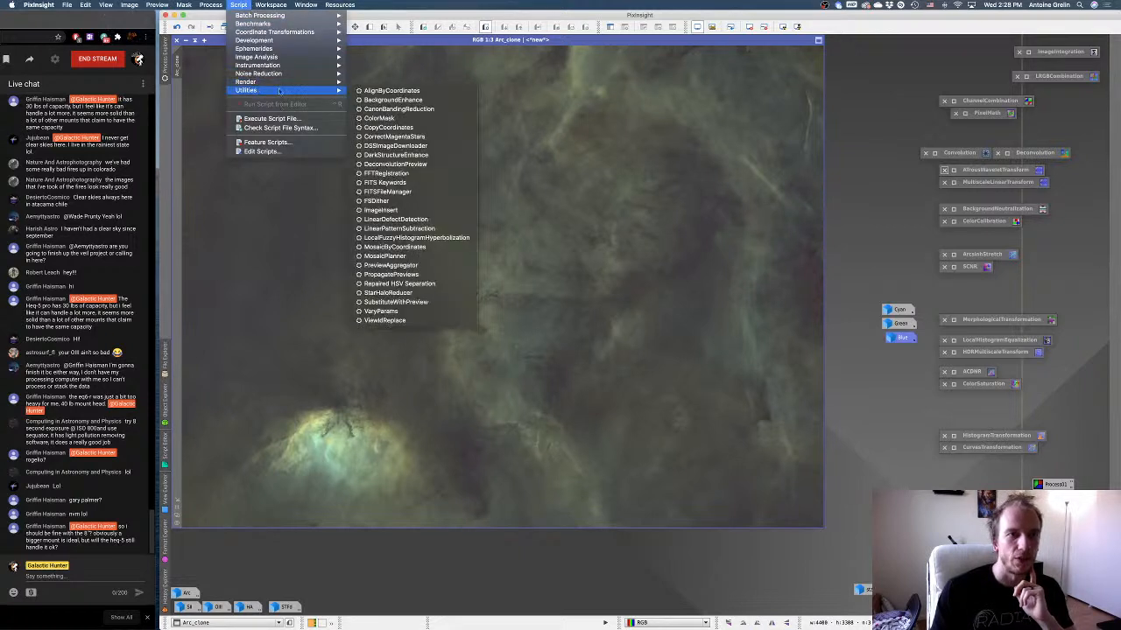
left_click(383, 118)
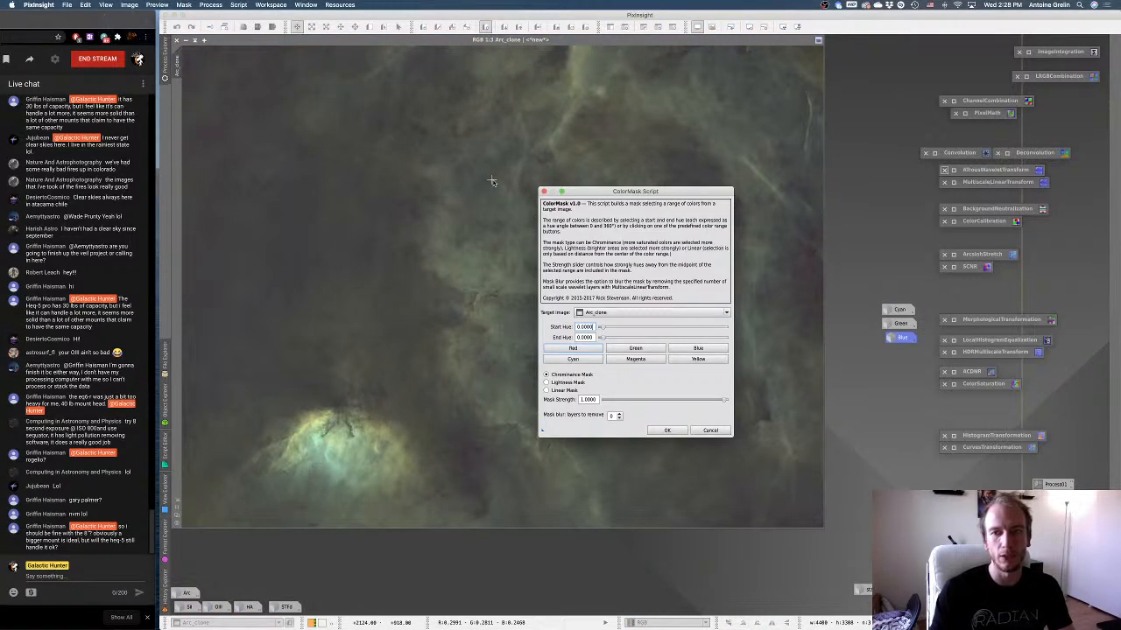
left_click(698, 359)
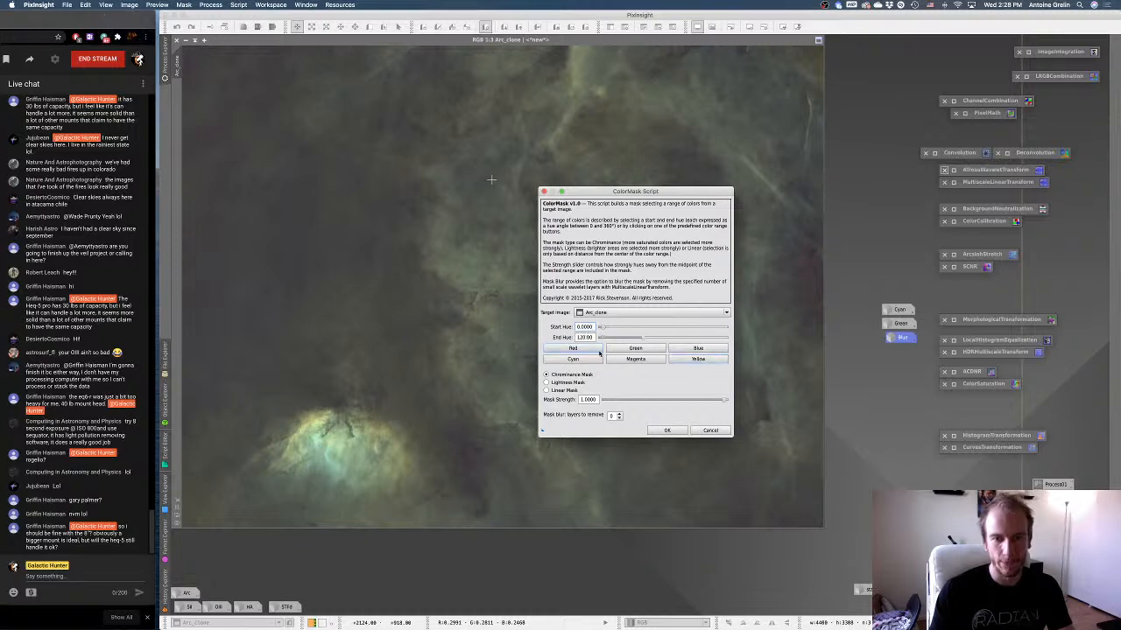
left_click(619, 414)
left_click(663, 430)
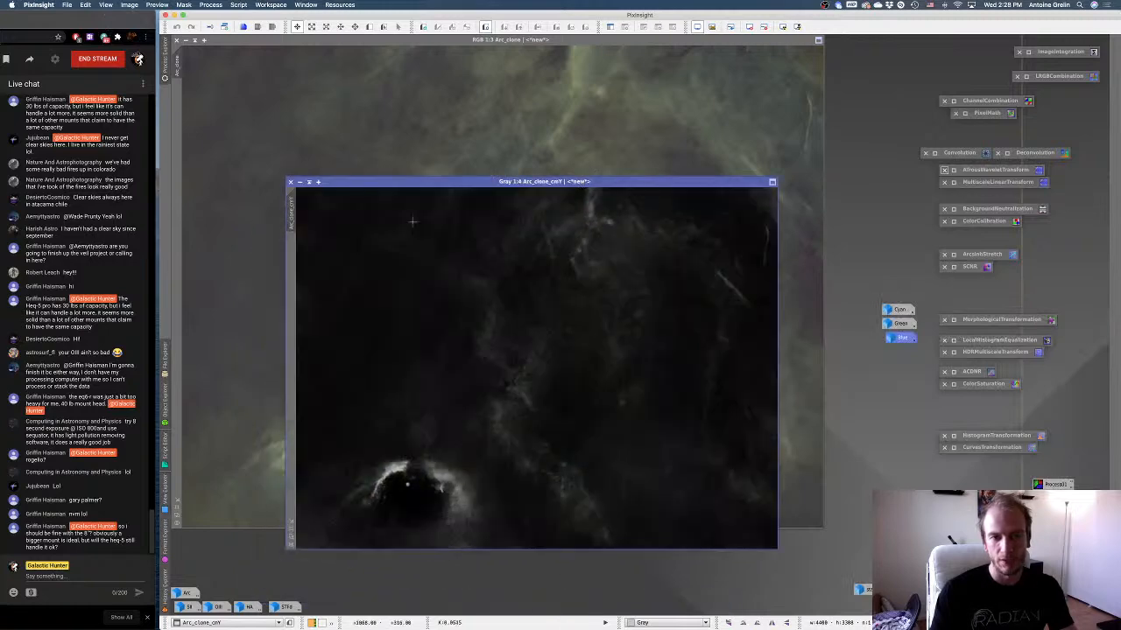
Rename the new color mask as Yellow, iconize it, and park its icon directly below the Blue icon.
right_click(421, 270)
left_click(459, 305)
type("Ye")
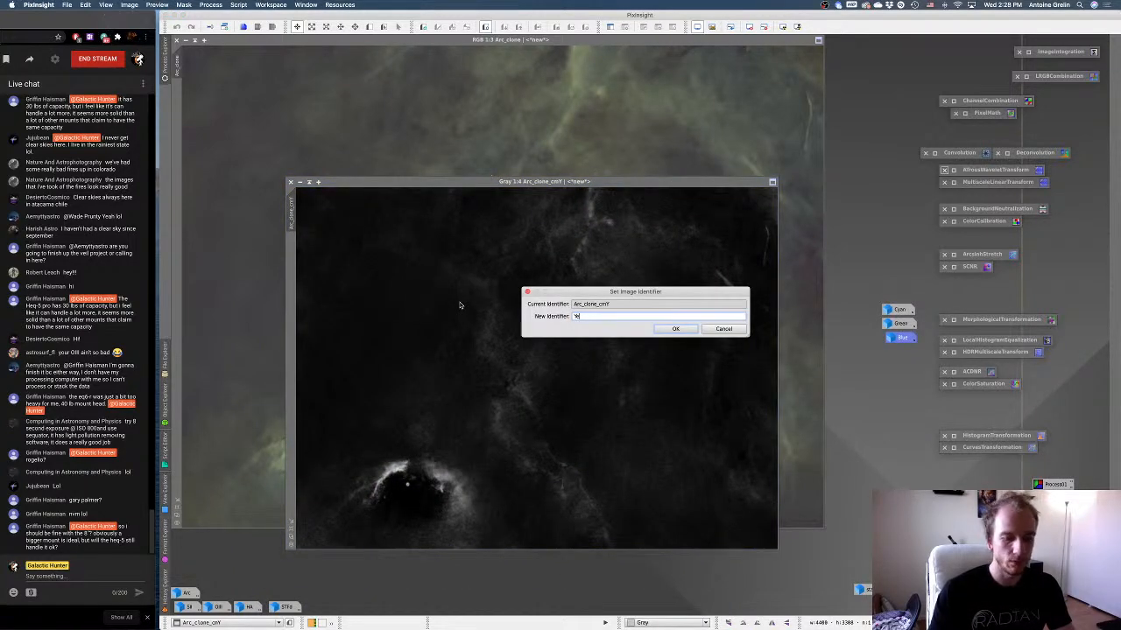
type("llow")
key("Return")
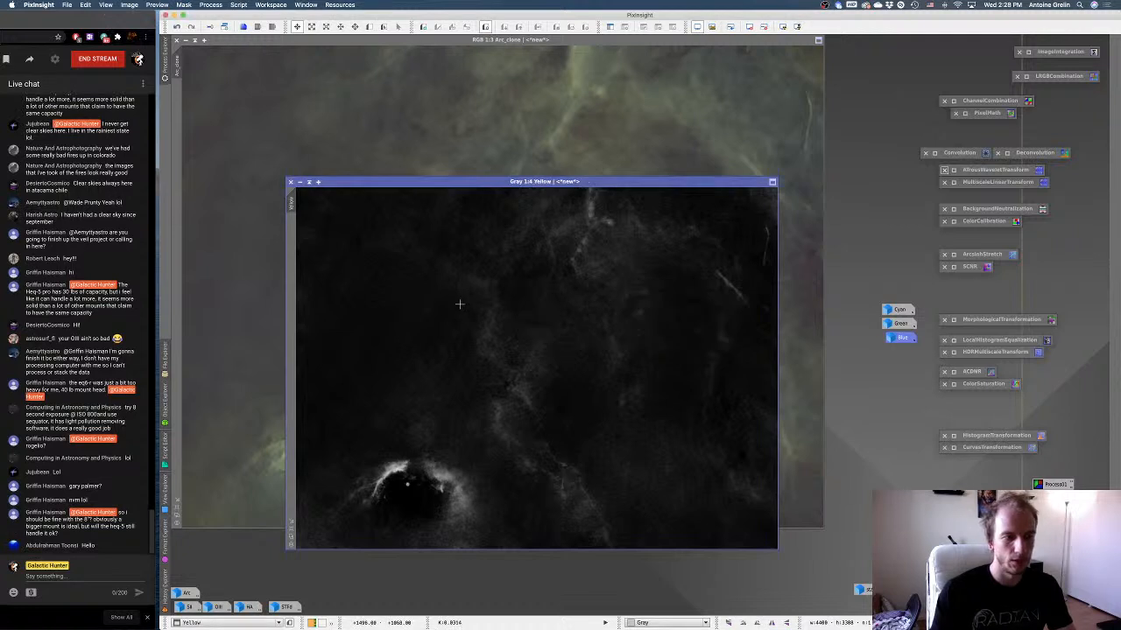
left_click(300, 183)
left_click_drag(549, 369, 887, 351)
left_click(887, 343)
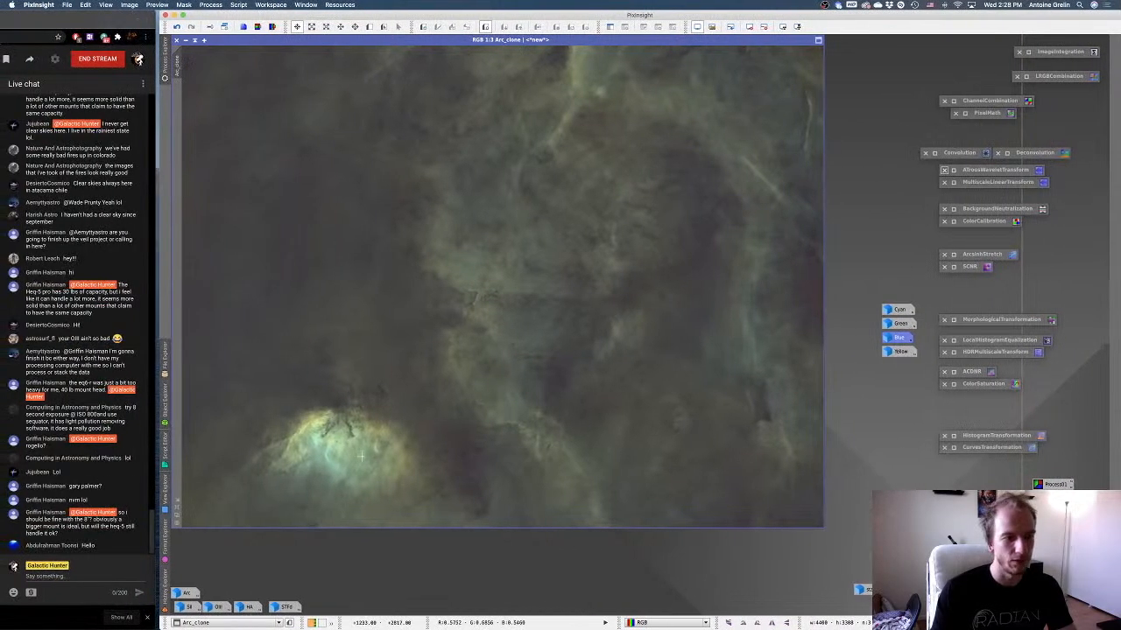
mouse_move(545, 623)
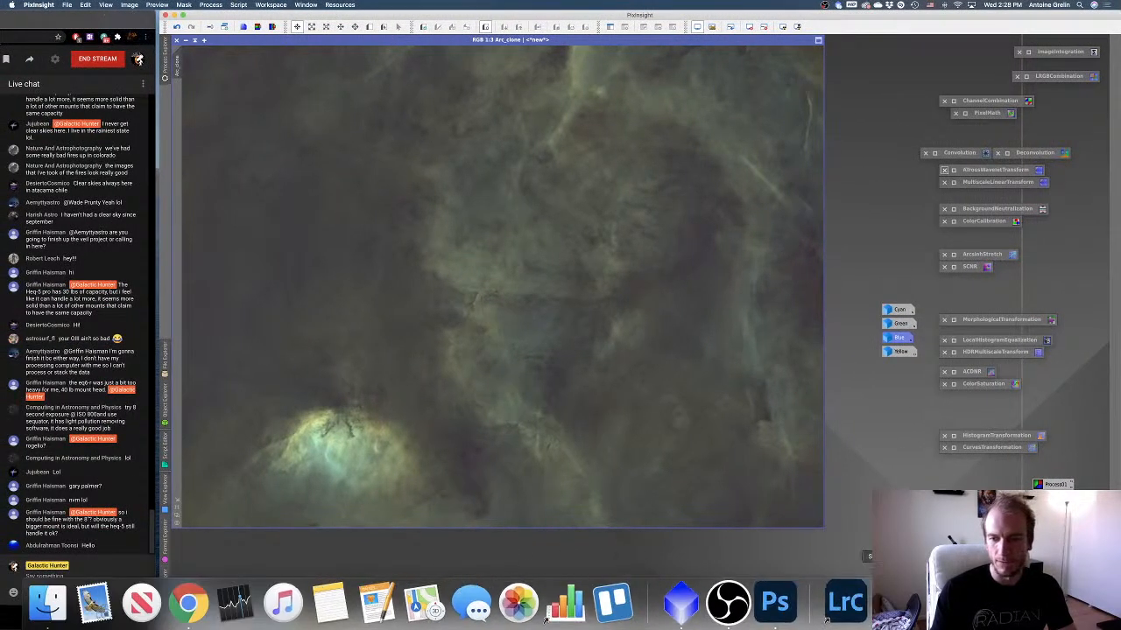
left_click(775, 602)
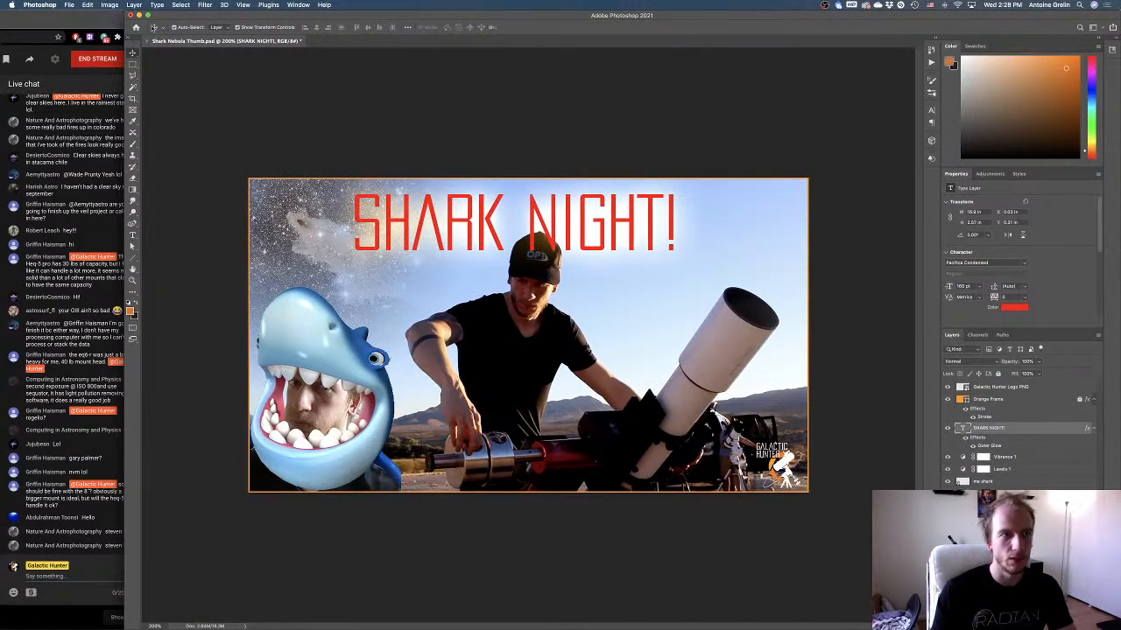
left_click(139, 15)
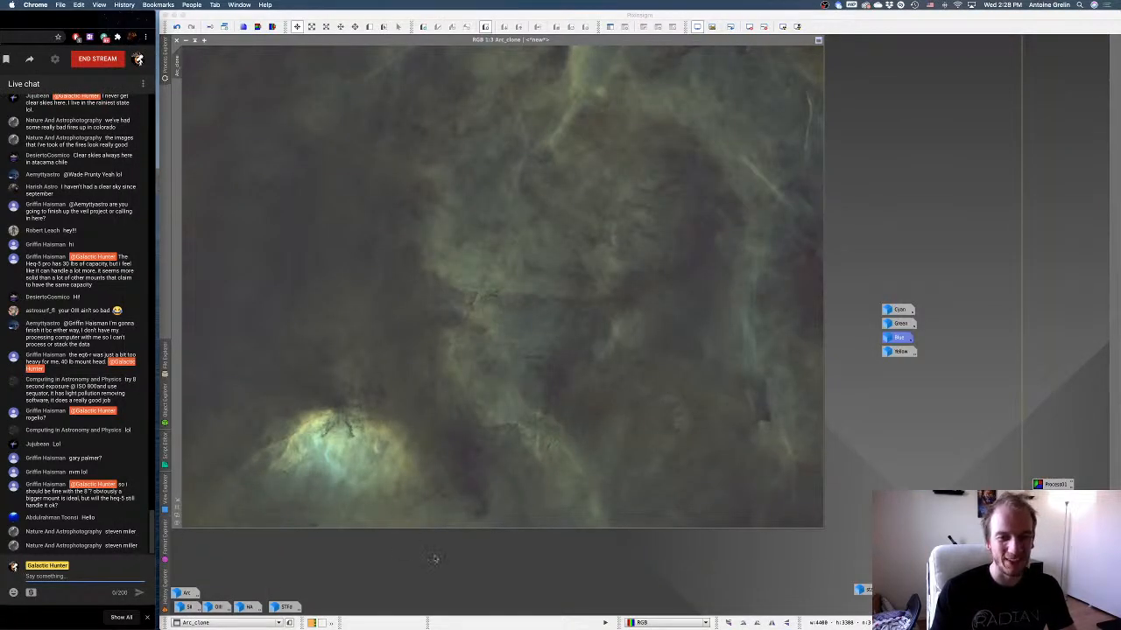
Return to PixInsight and open the CurvesTransformation process window from its icon.
left_click(436, 559)
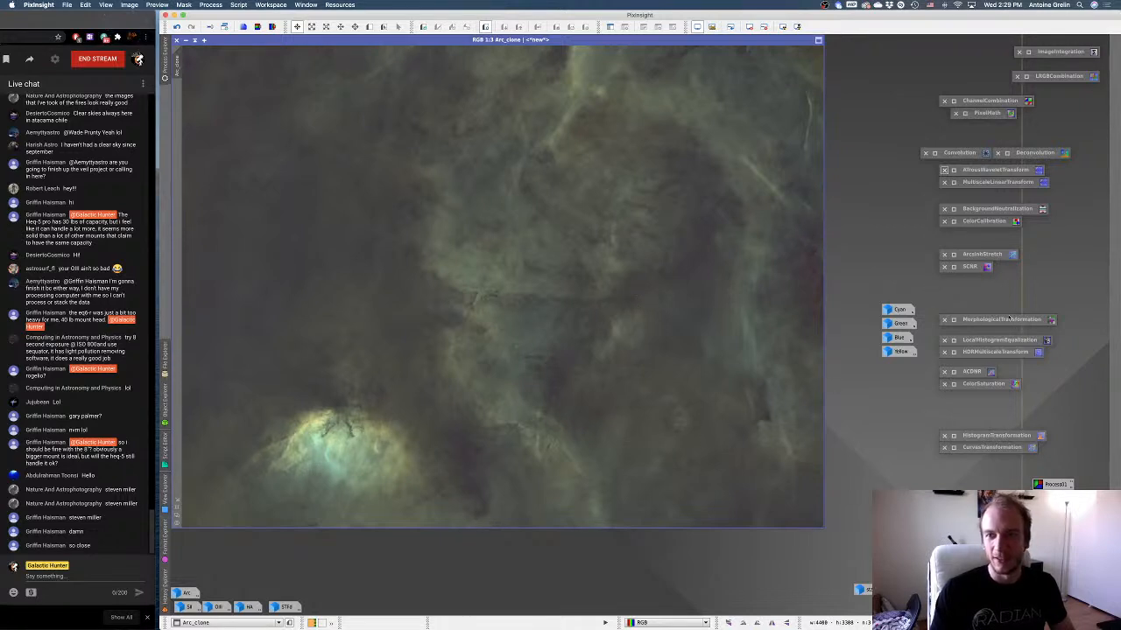
left_click(955, 449)
double_click(955, 449)
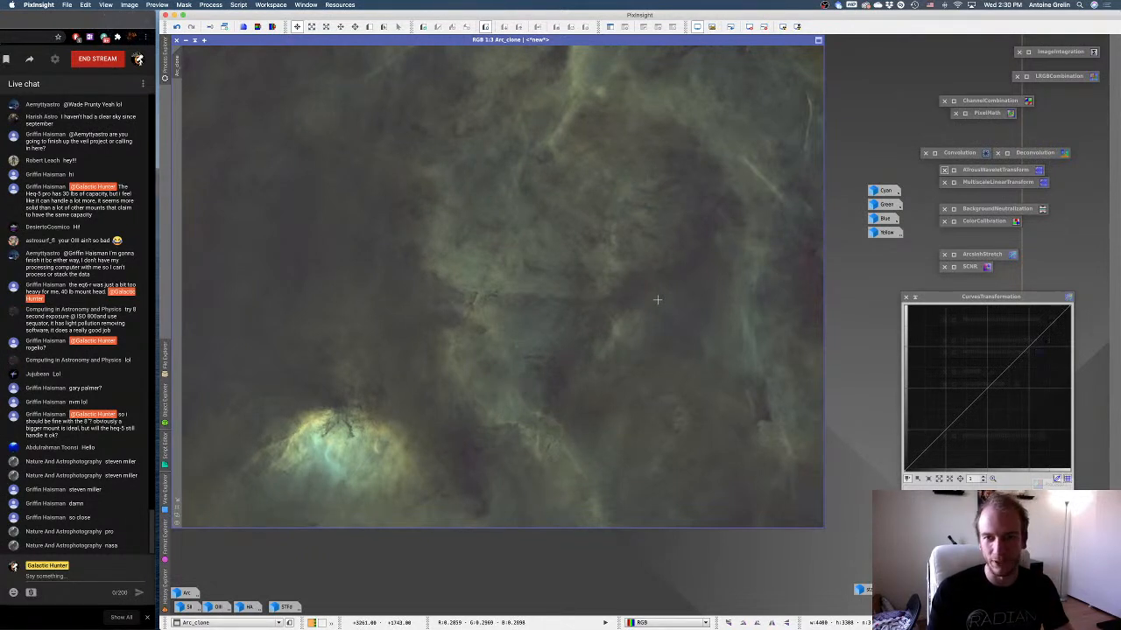
Post the contact e-mail address in the YouTube live chat.
left_click(91, 579)
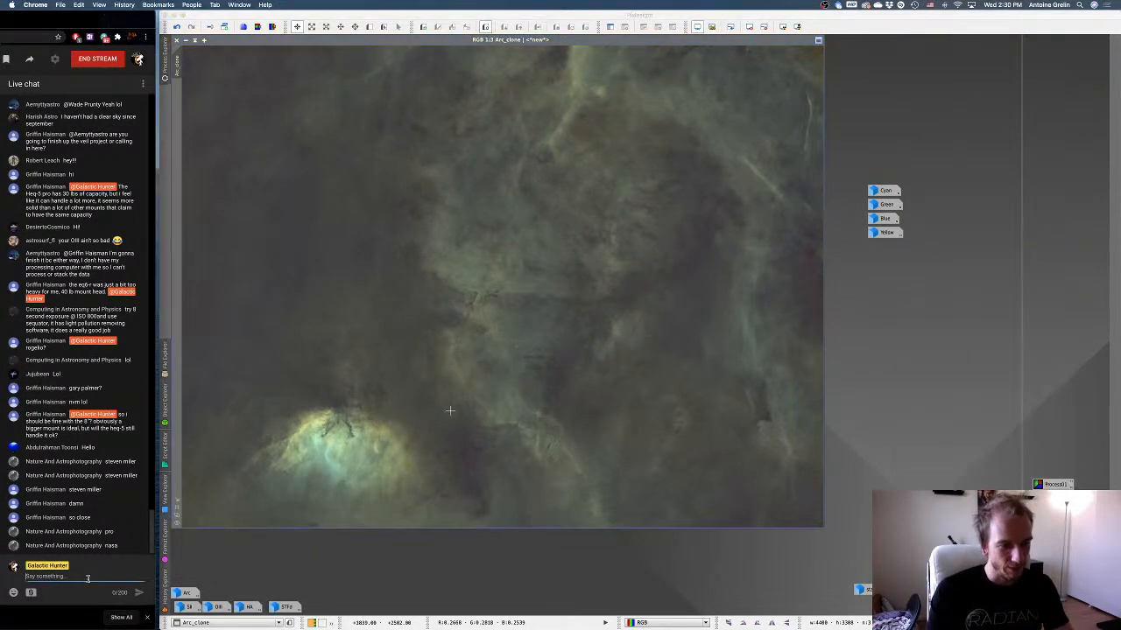
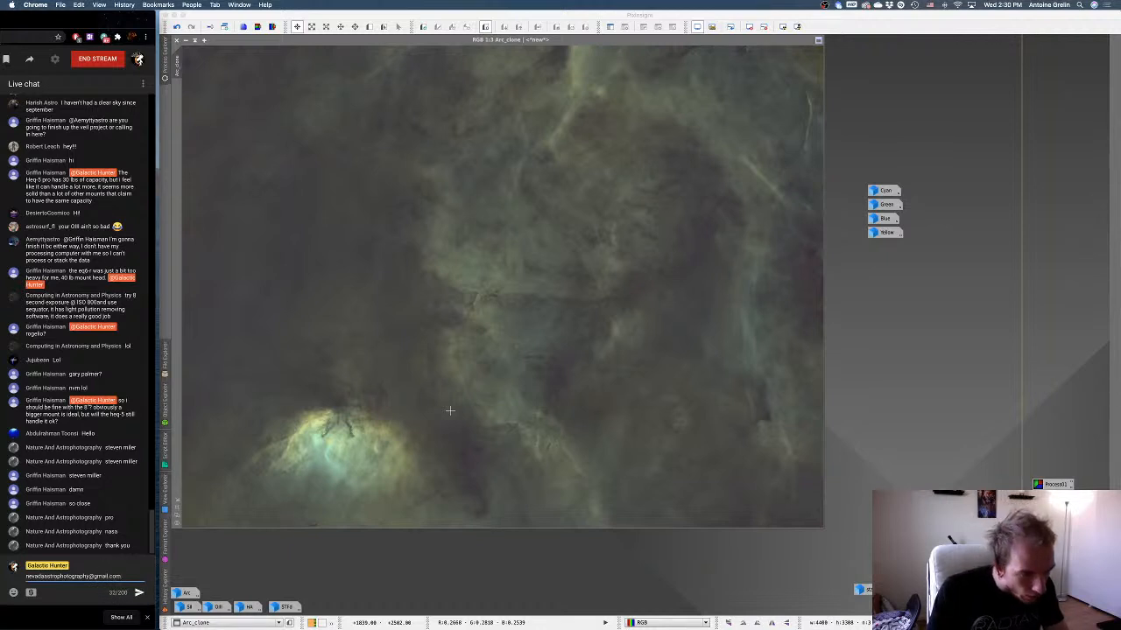
key("Return")
Try SCNR on Arc_clone in PixInsight, removing green with Average Neutral protection, amount 1.00 and lightness preserved.
left_click(881, 349)
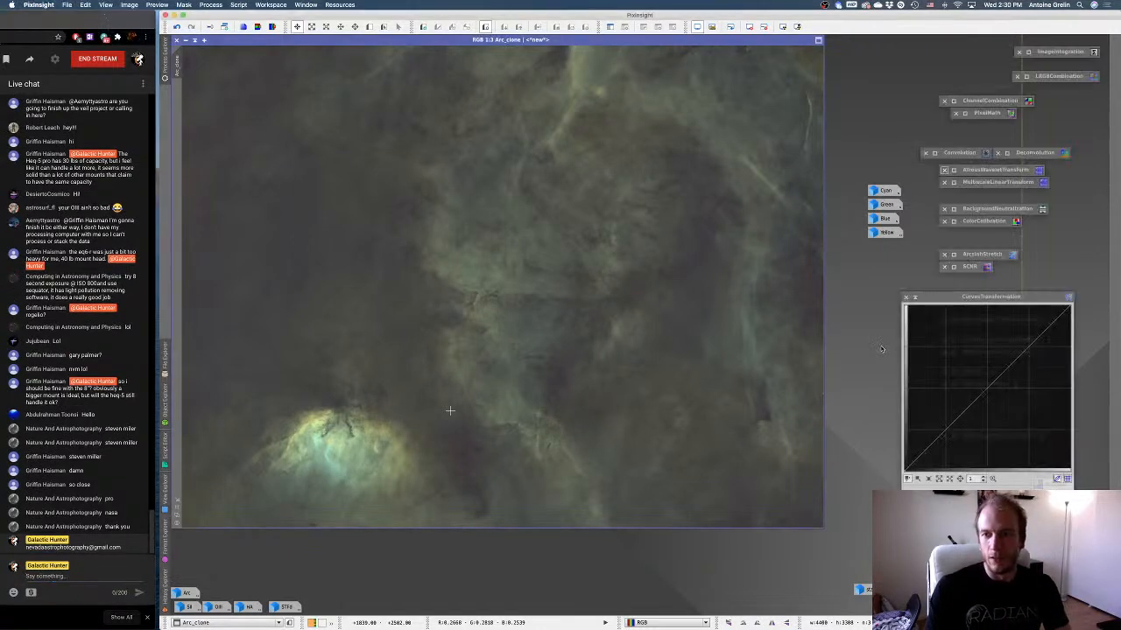
mouse_move(882, 213)
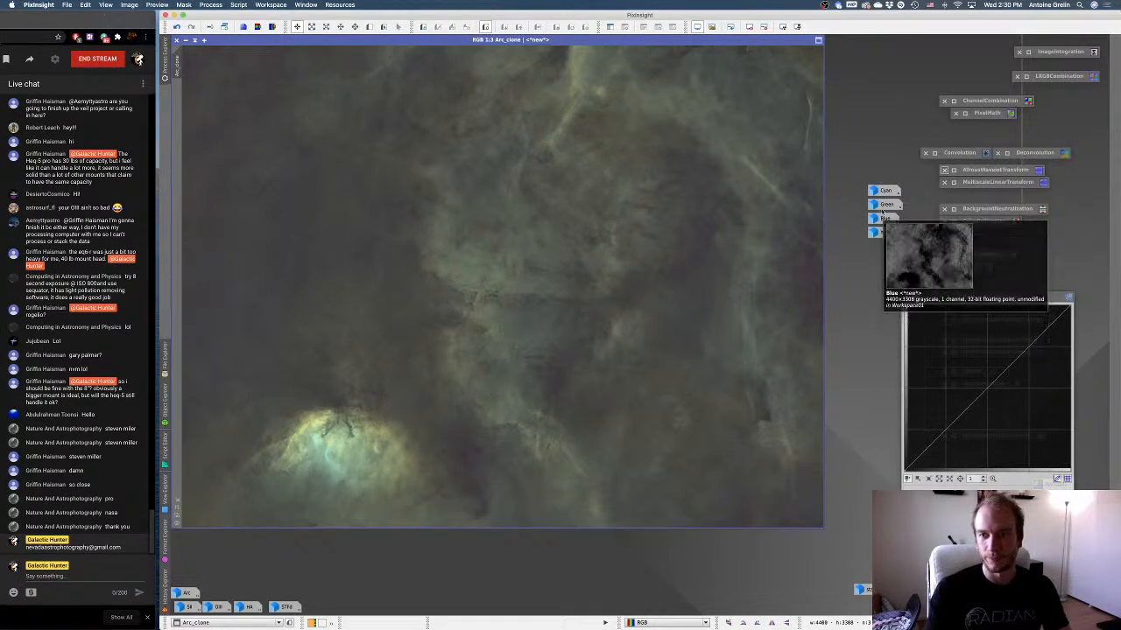
left_click(879, 191)
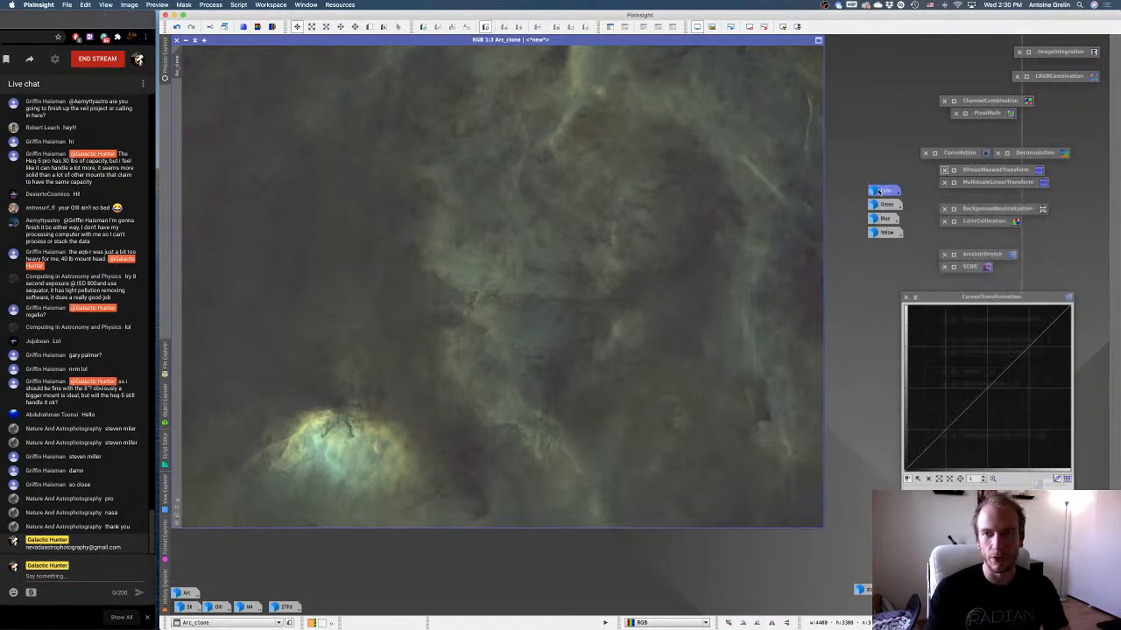
mouse_move(931, 300)
left_mouse_down()
mouse_move(821, 376)
mouse_move(913, 297)
left_mouse_up()
double_click(953, 267)
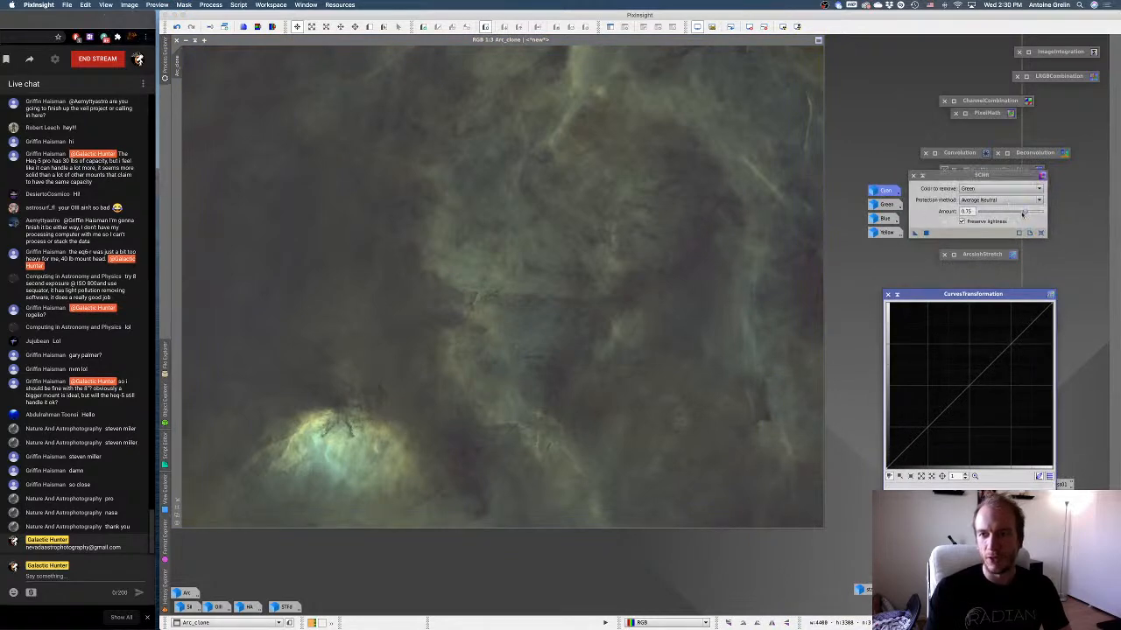
left_click_drag(920, 234, 548, 231)
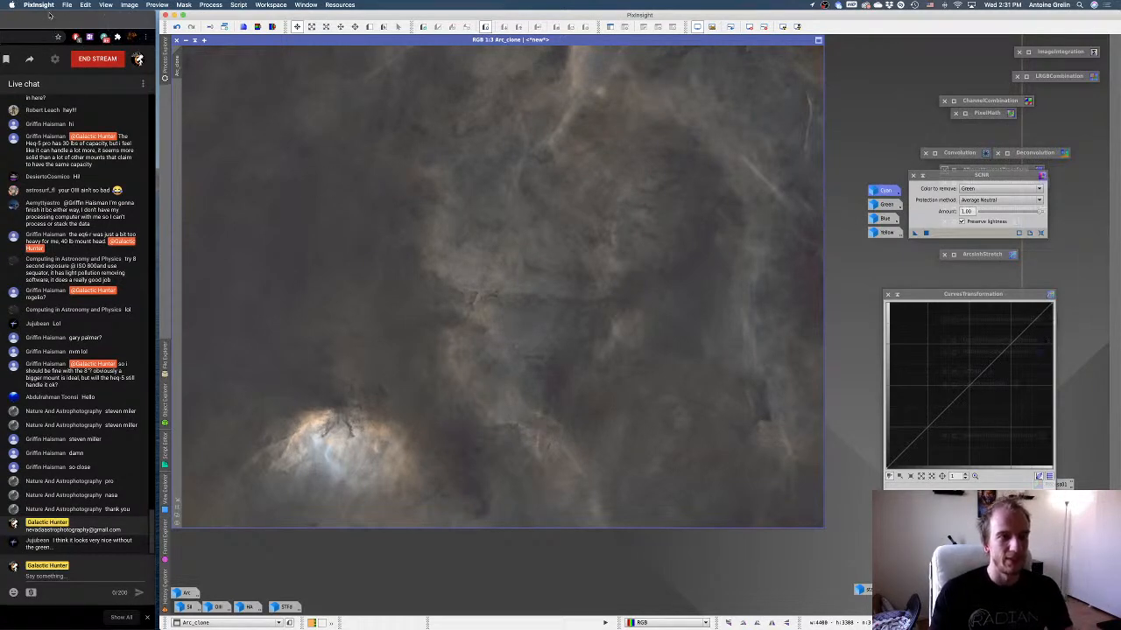
Bring the YouTube Studio live dashboard fully into view to check the stream, and move it back aside.
left_click_drag(50, 29, 760, 38)
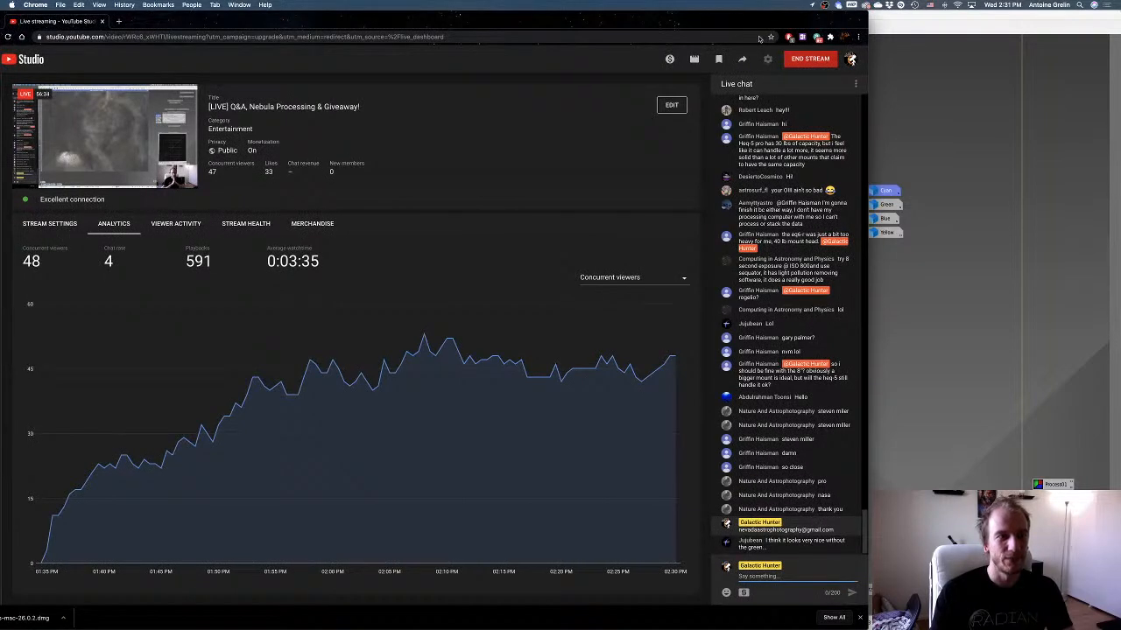
left_click_drag(759, 37, 50, 21)
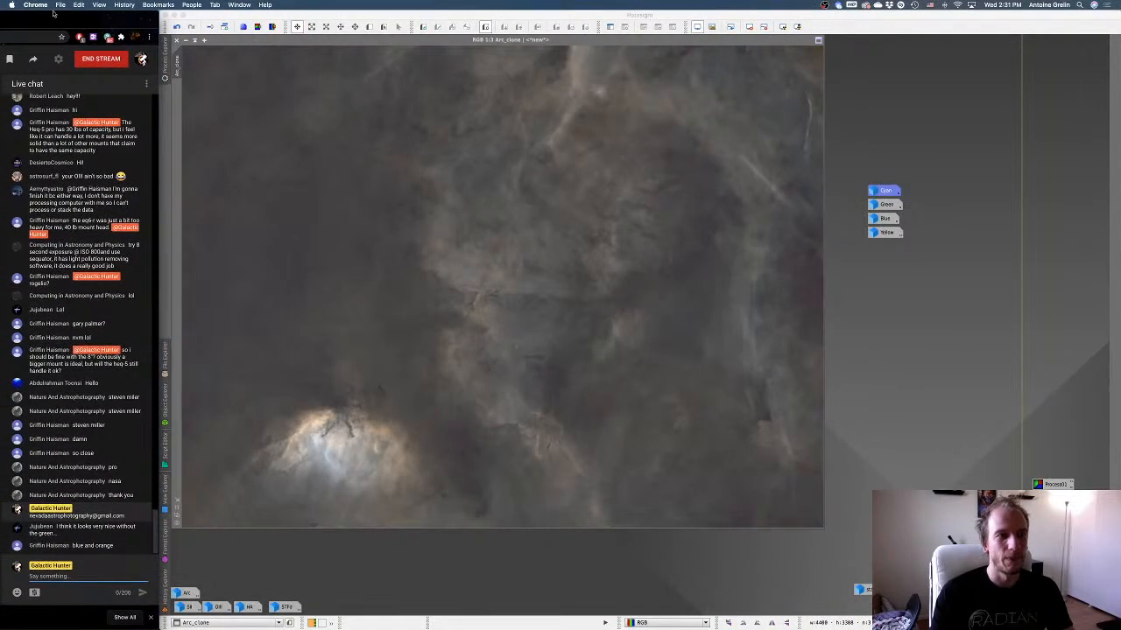
Undo the SCNR green removal on Arc_clone in PixInsight.
left_click(608, 350)
right_click(625, 317)
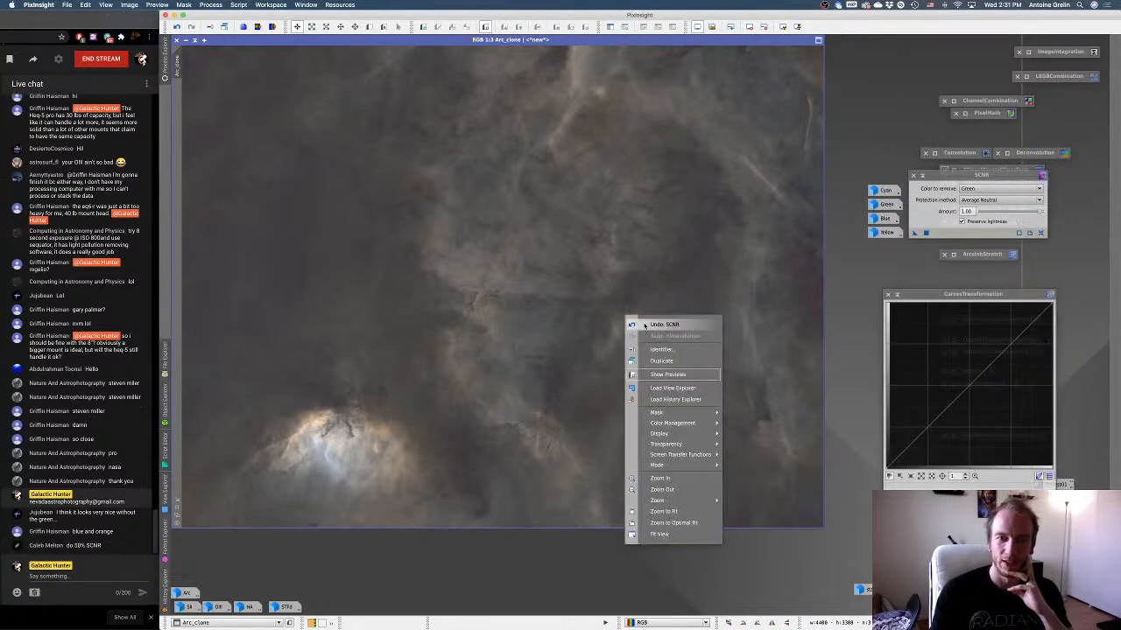
left_click(648, 325)
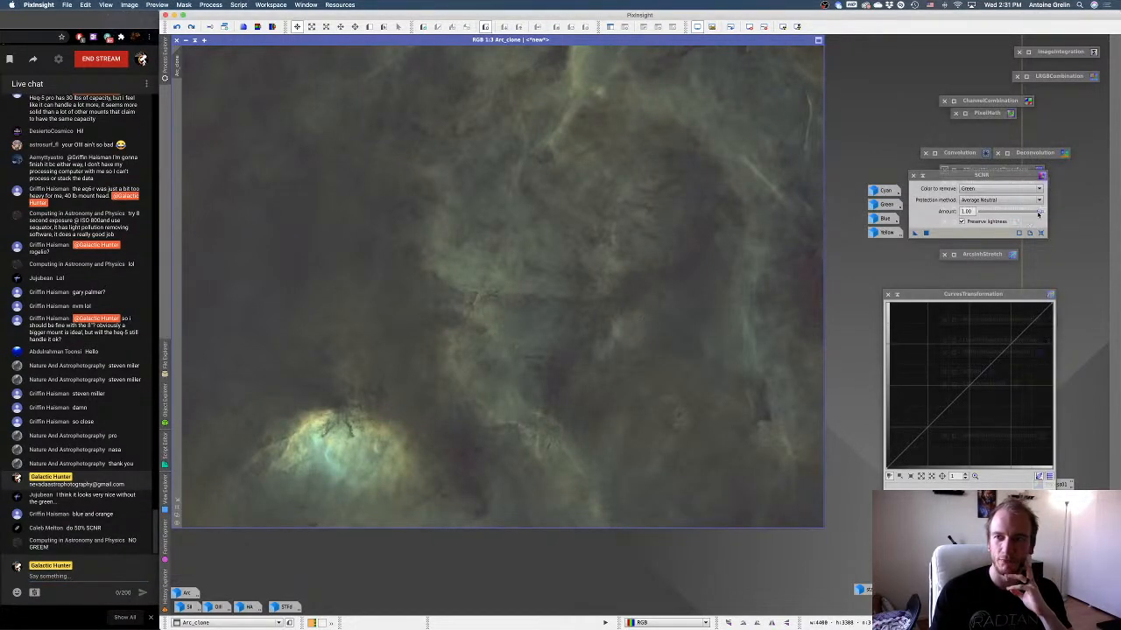
Apply SCNR green removal to Arc_clone at amount 0.88 with Average Neutral protection, and put the SCNR window away.
left_click_drag(1039, 214, 1022, 213)
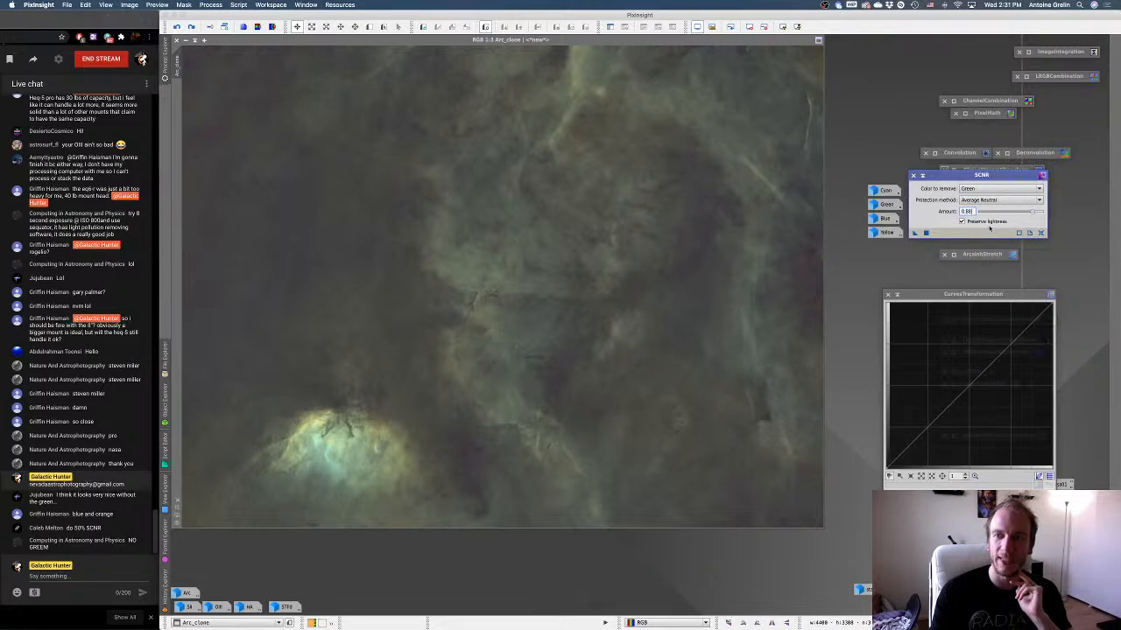
left_click_drag(643, 228, 644, 229)
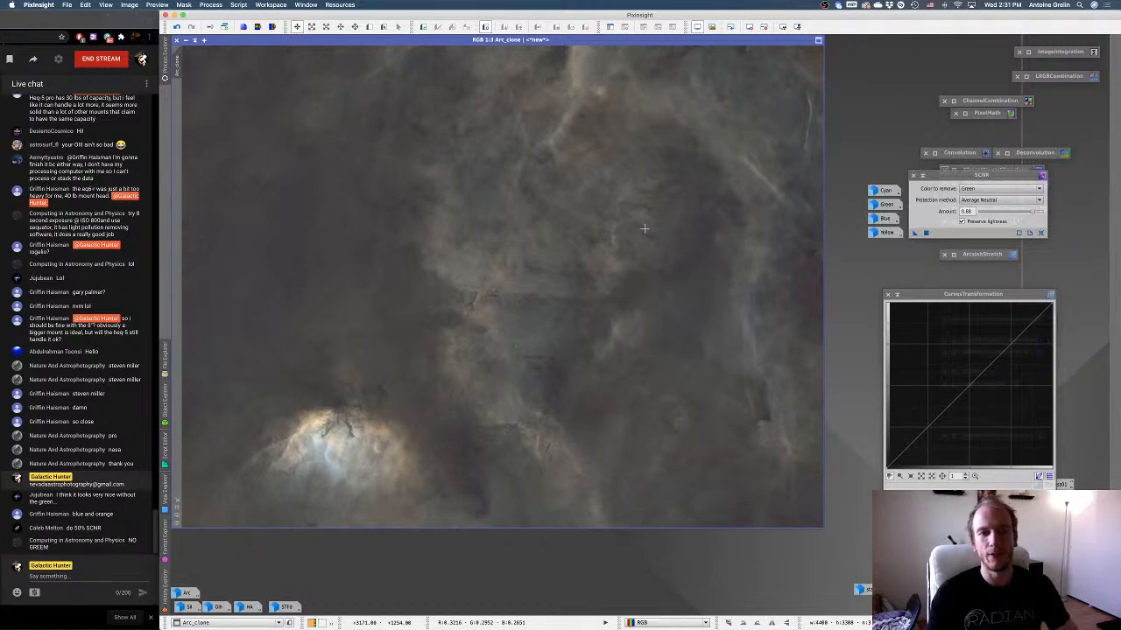
left_click(922, 176)
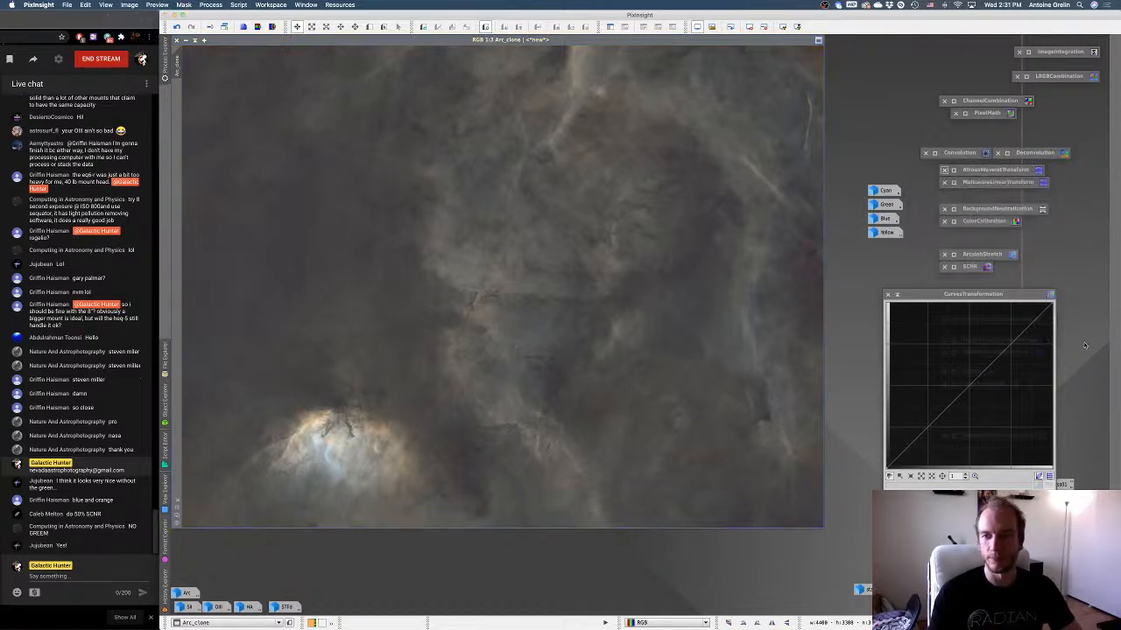
Open the old Green mask and close it without saving.
left_click(882, 204)
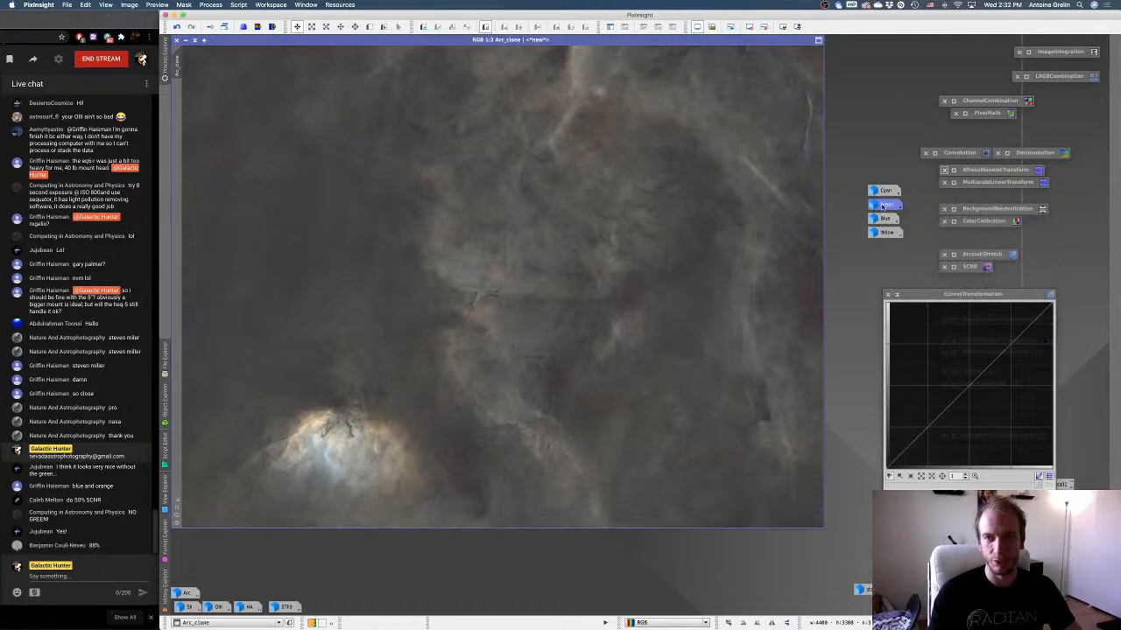
double_click(882, 204)
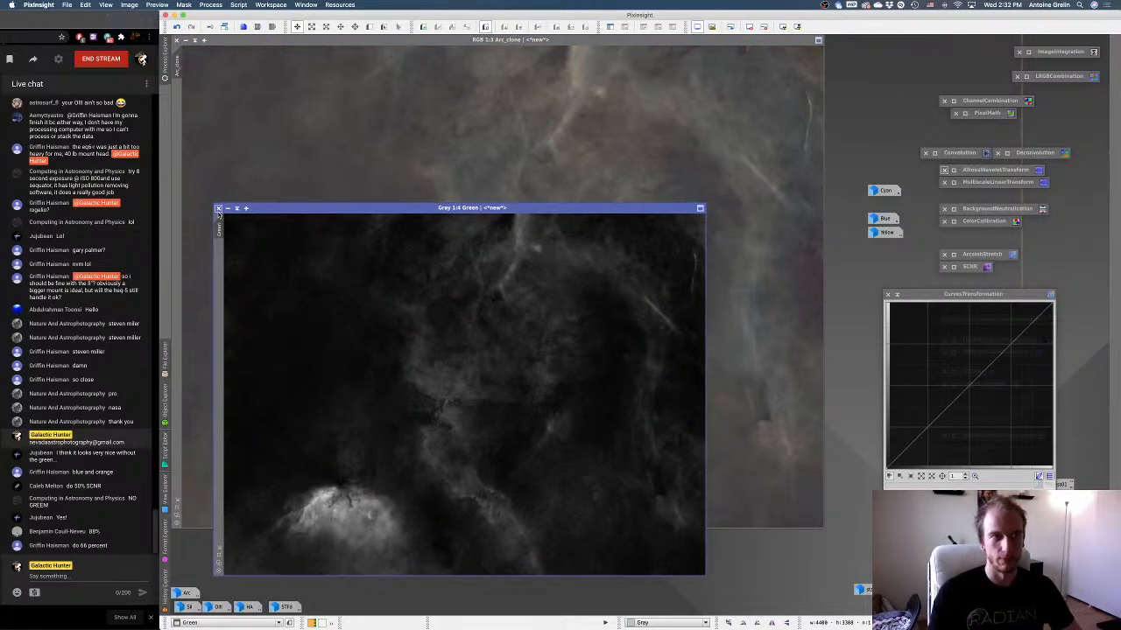
left_click(218, 210)
left_click(688, 345)
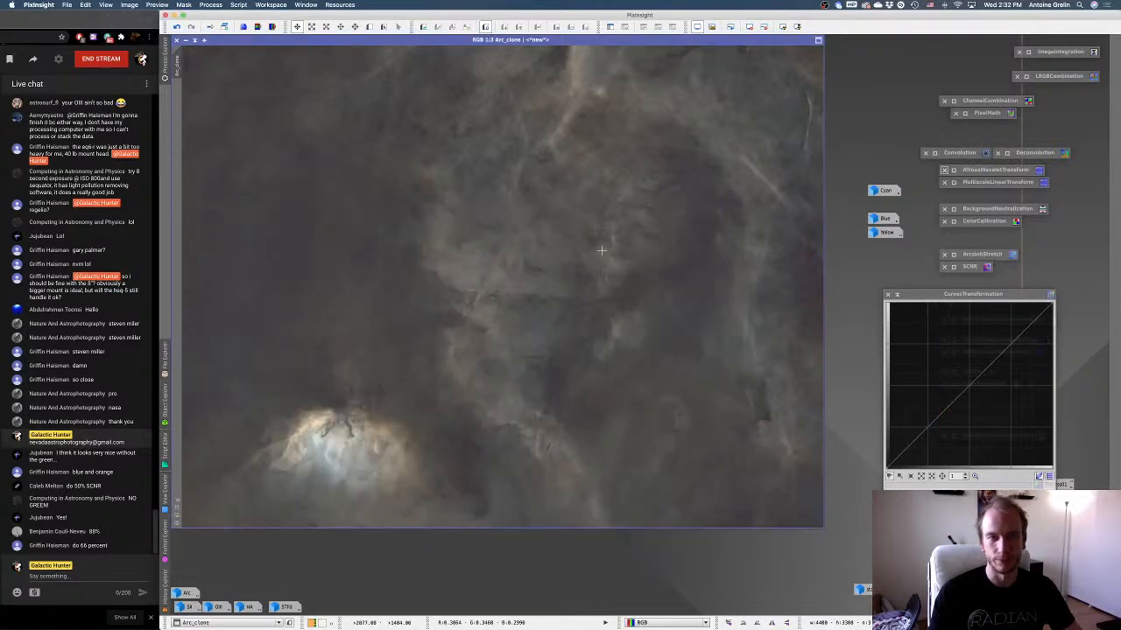
Build a new green chrominance mask from Arc_clone with the ColorMask script at strength 1.0000.
left_click(230, 5)
mouse_move(256, 90)
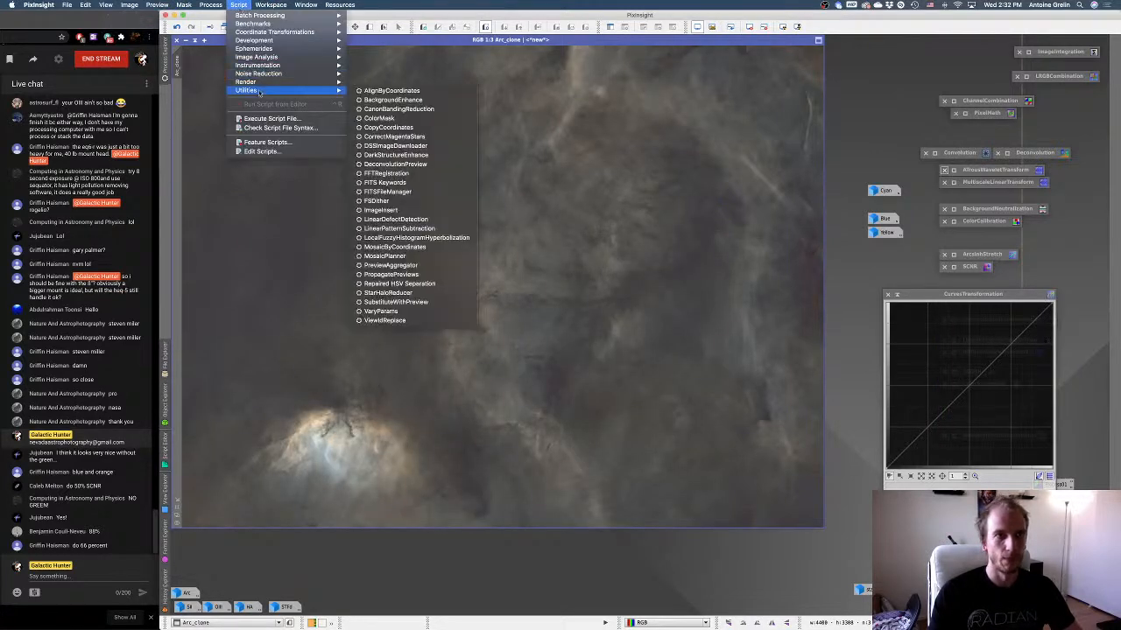
left_click(399, 119)
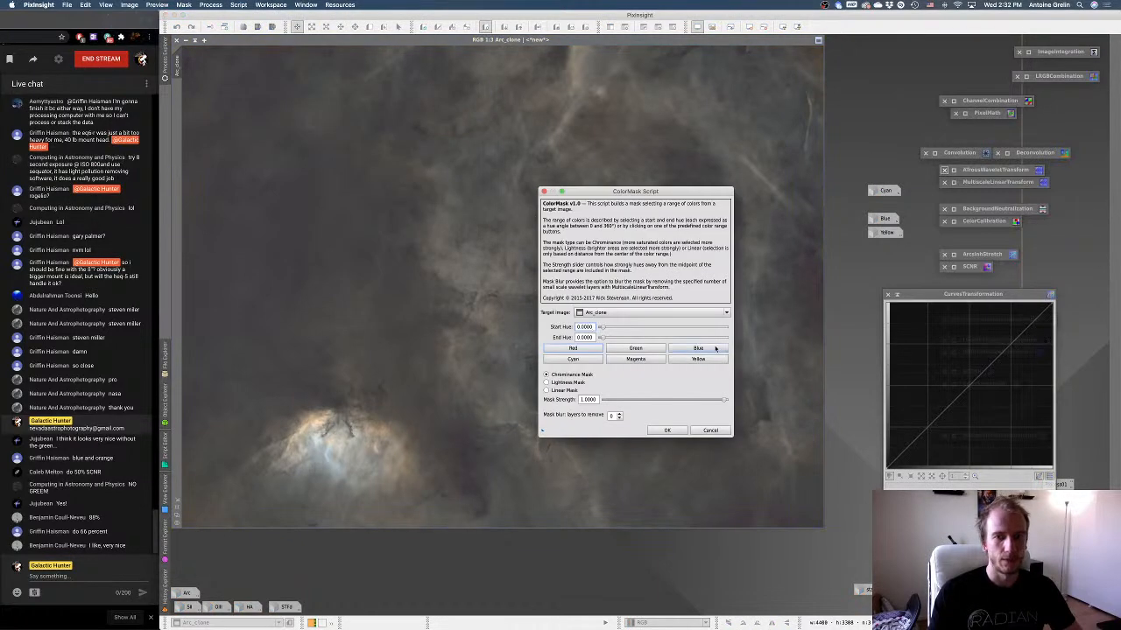
left_click(652, 348)
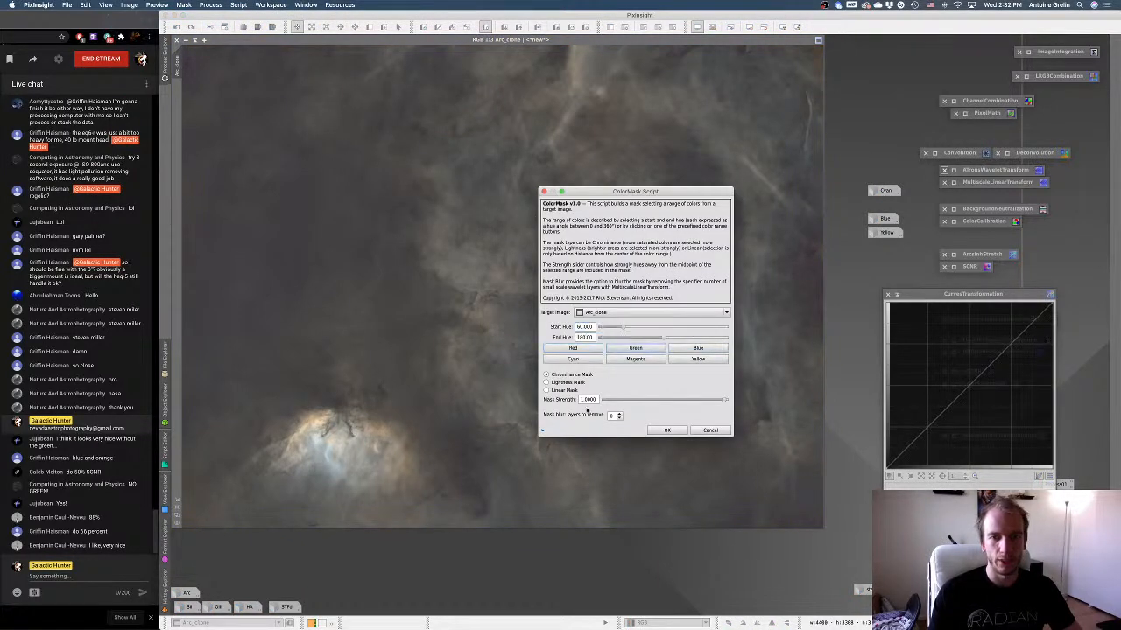
left_click(664, 430)
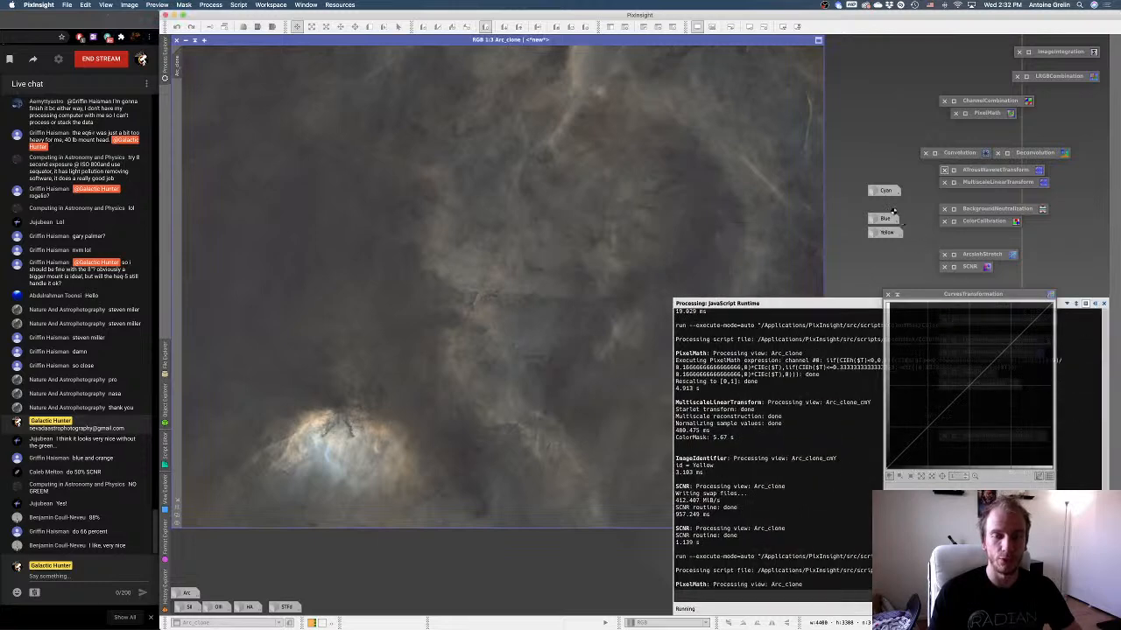
mouse_move(887, 219)
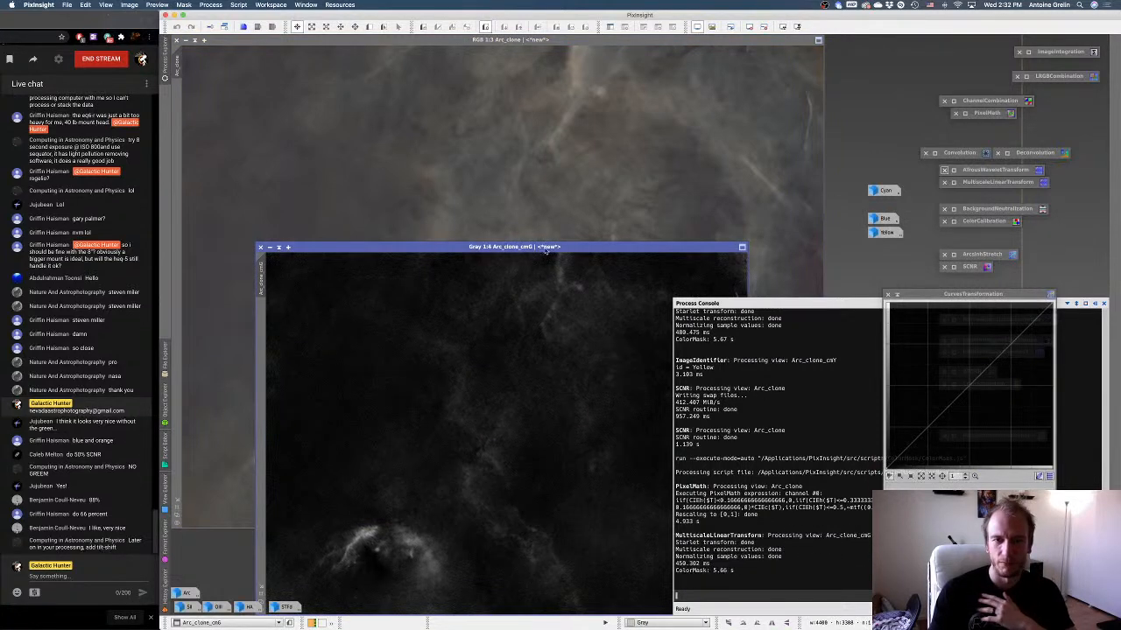
Rename the new green mask image as Green, iconize it, and place its icon between the Cyan and Blue mask icons.
left_click_drag(547, 250, 569, 172)
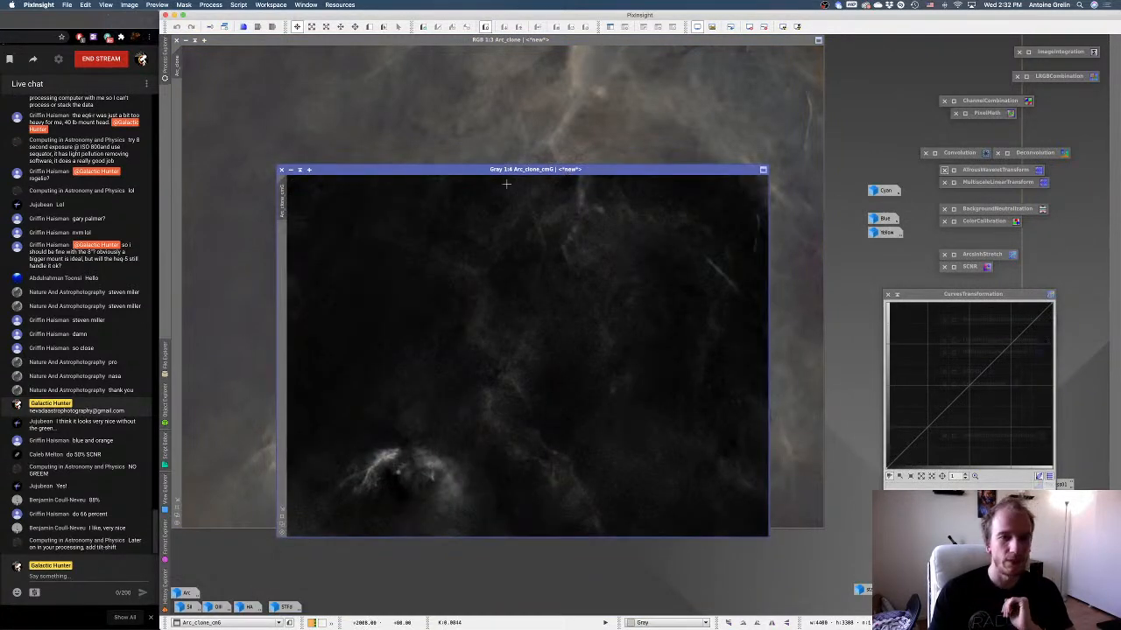
right_click(386, 240)
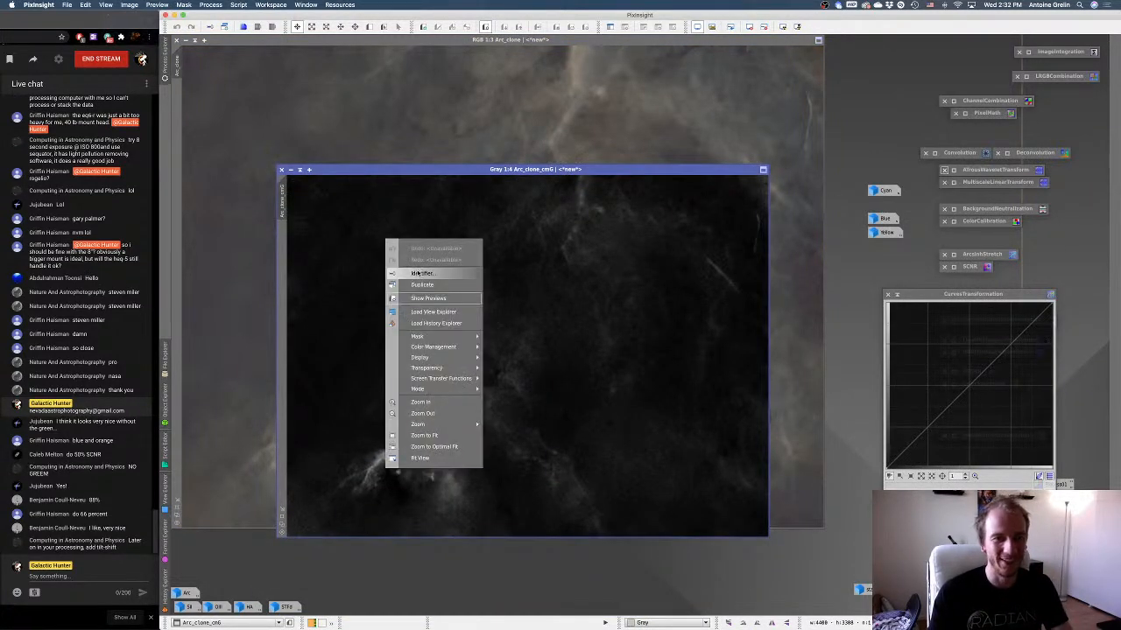
left_click(417, 272)
type("Green")
key("Return")
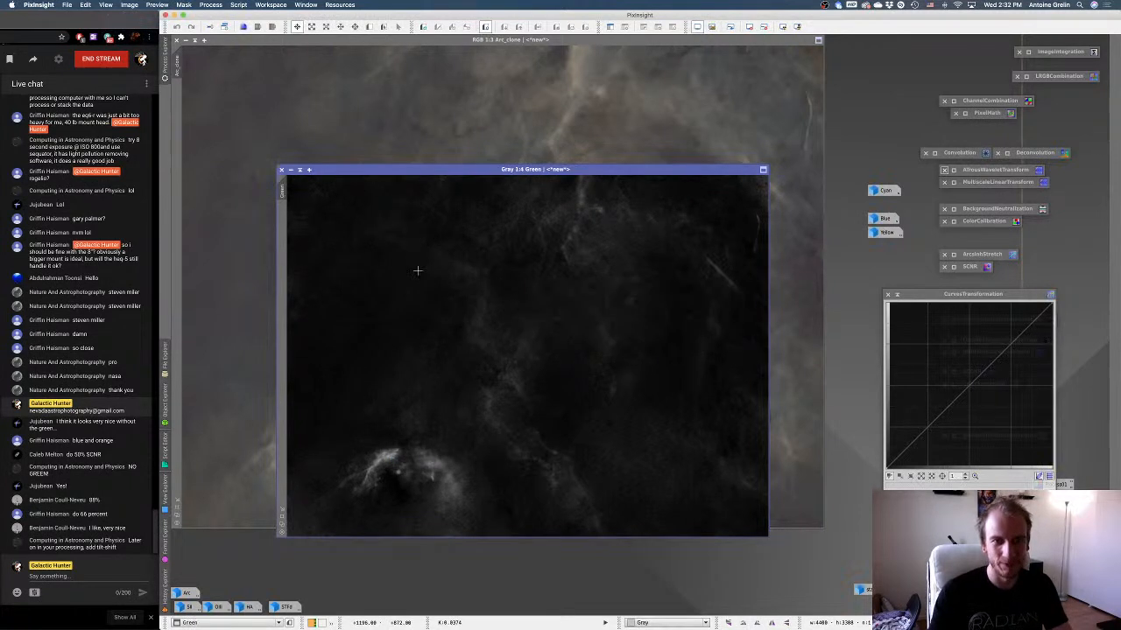
left_click(291, 169)
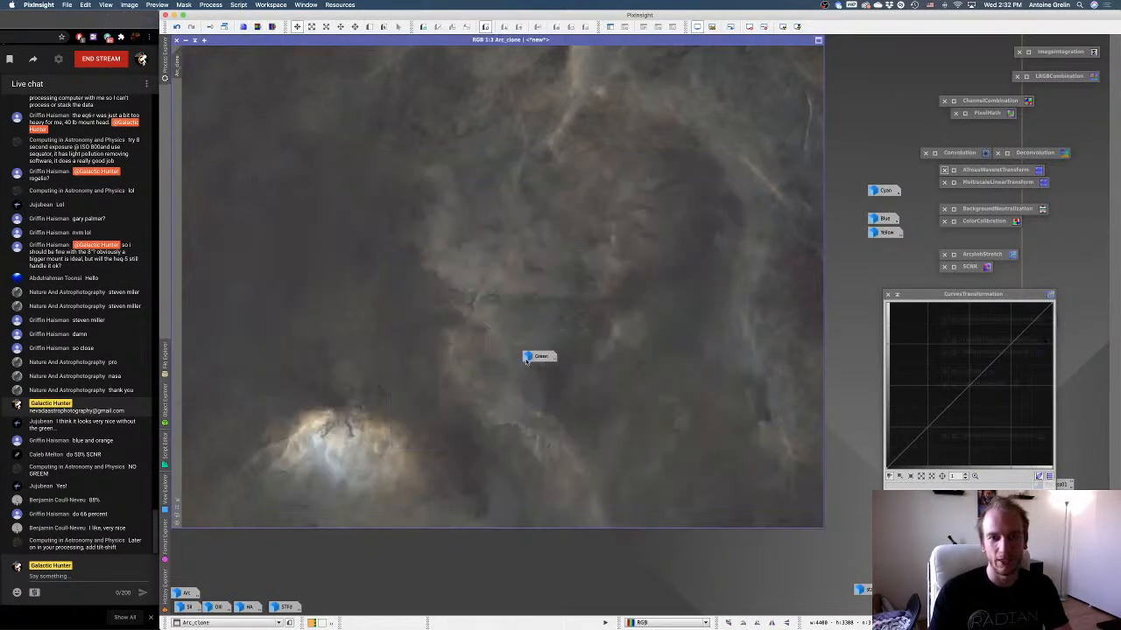
left_click_drag(536, 356, 877, 211)
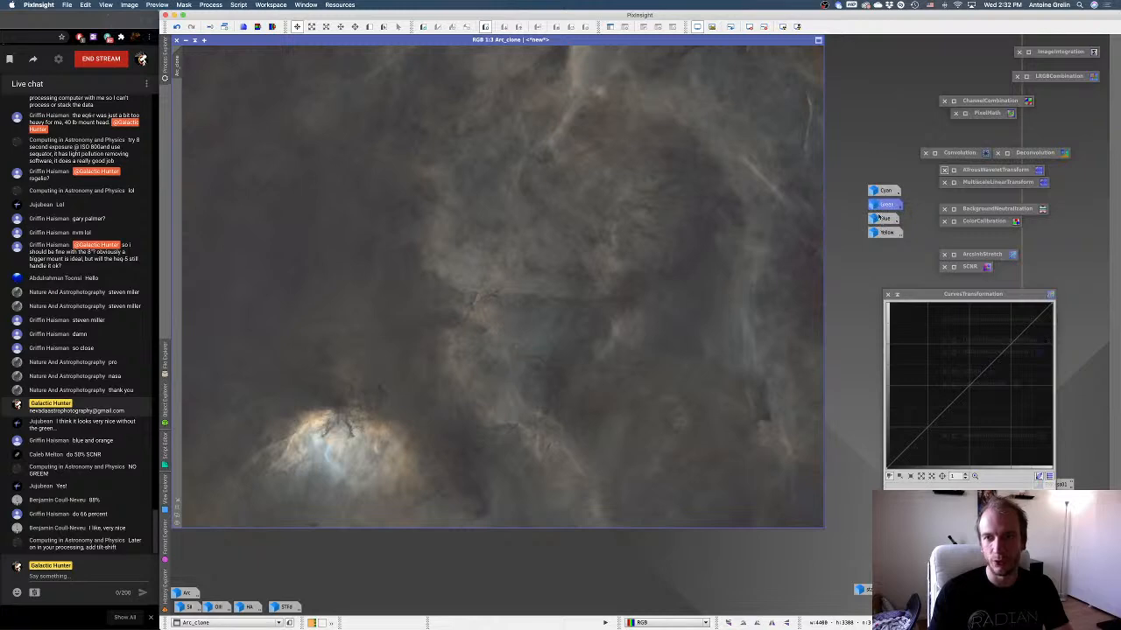
Open the old Blue mask and close it without saving.
double_click(884, 218)
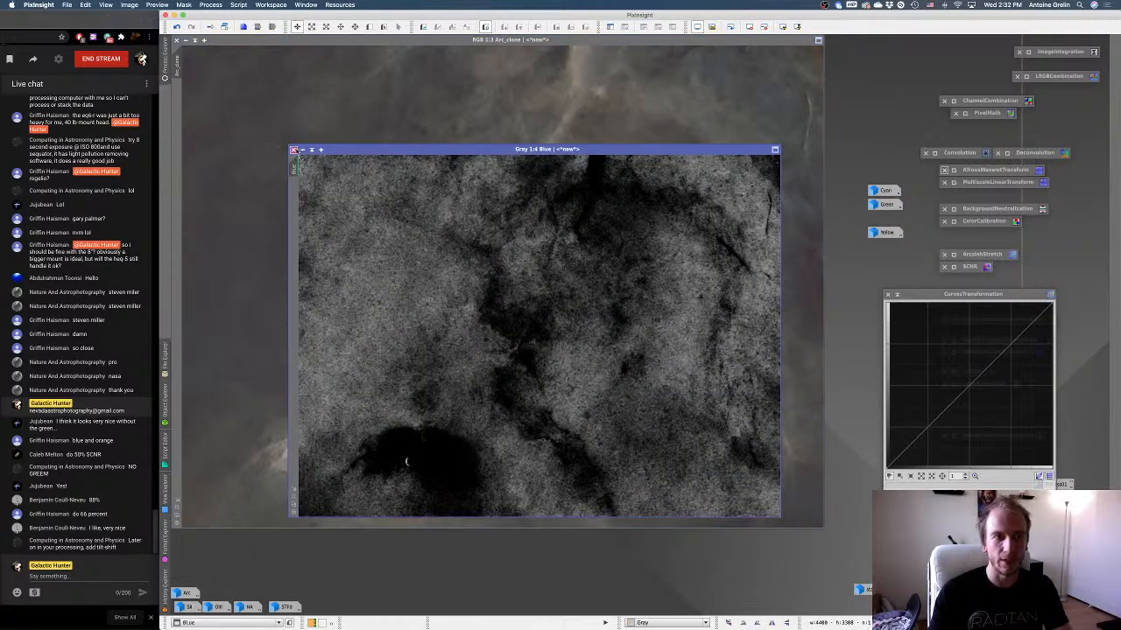
left_click(293, 149)
left_click(688, 345)
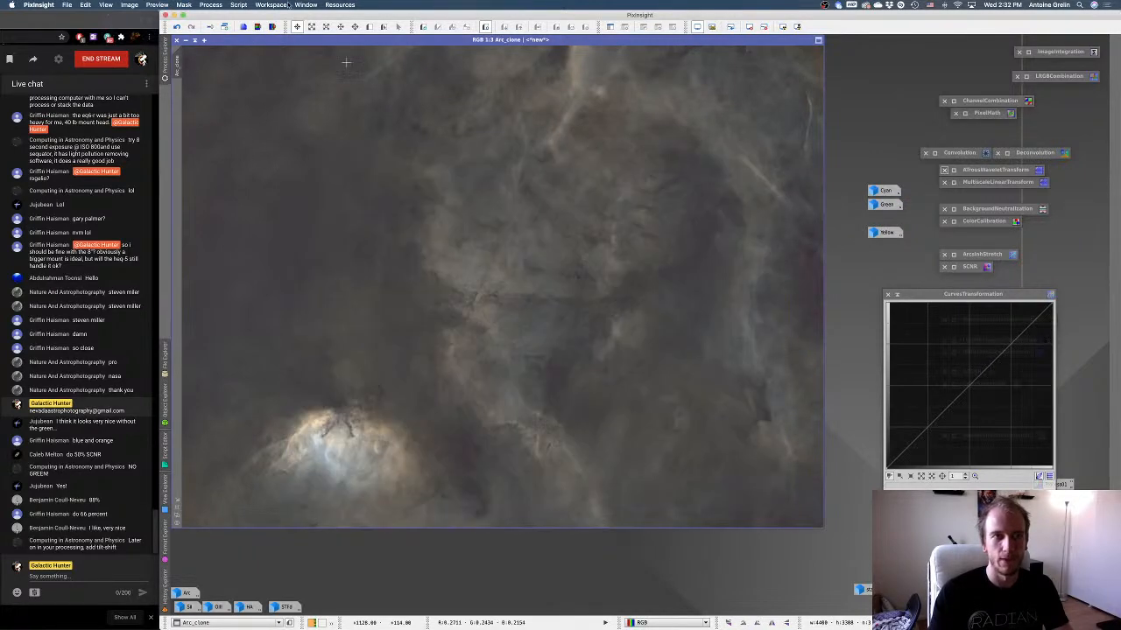
Build a new blue chrominance mask from Arc_clone with the ColorMask script at strength 1.0000.
left_click(239, 4)
mouse_move(263, 90)
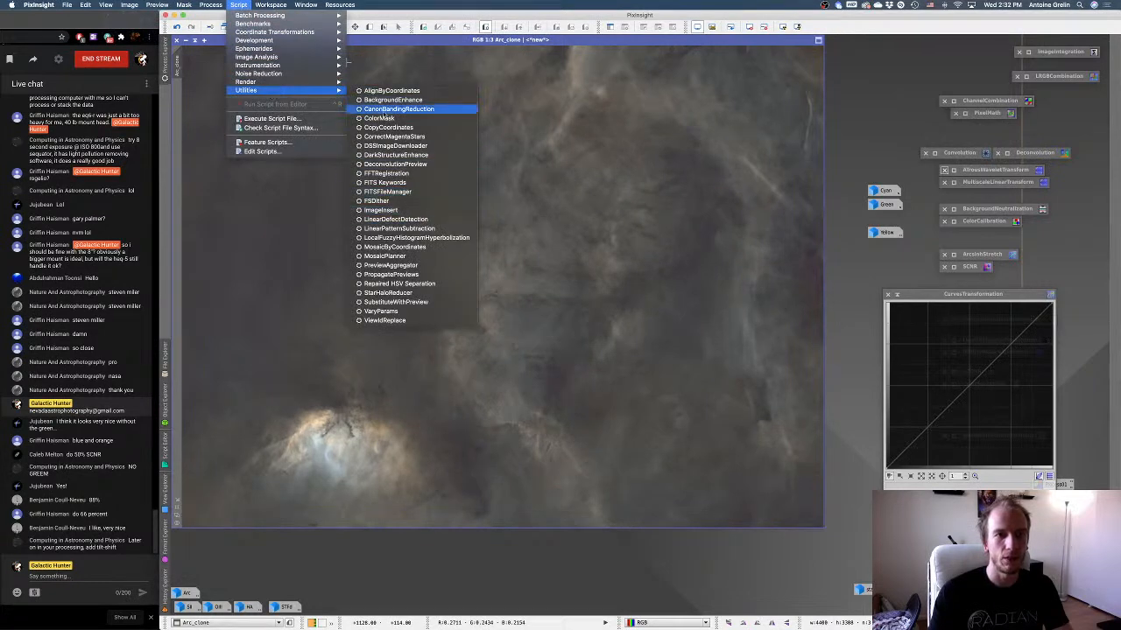
left_click(381, 118)
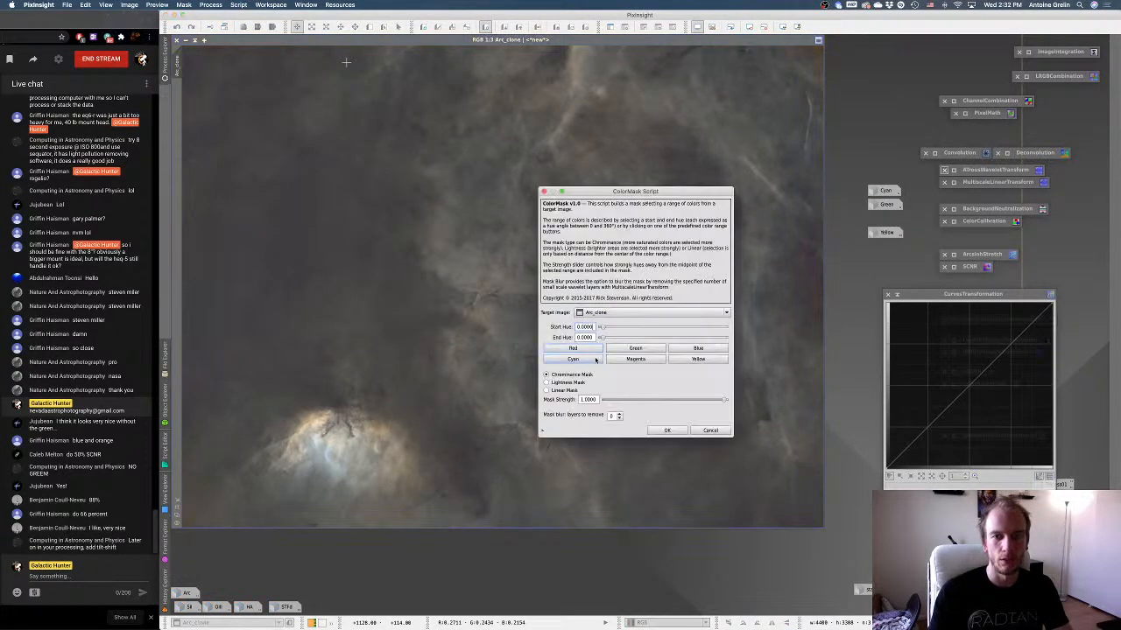
left_click(698, 349)
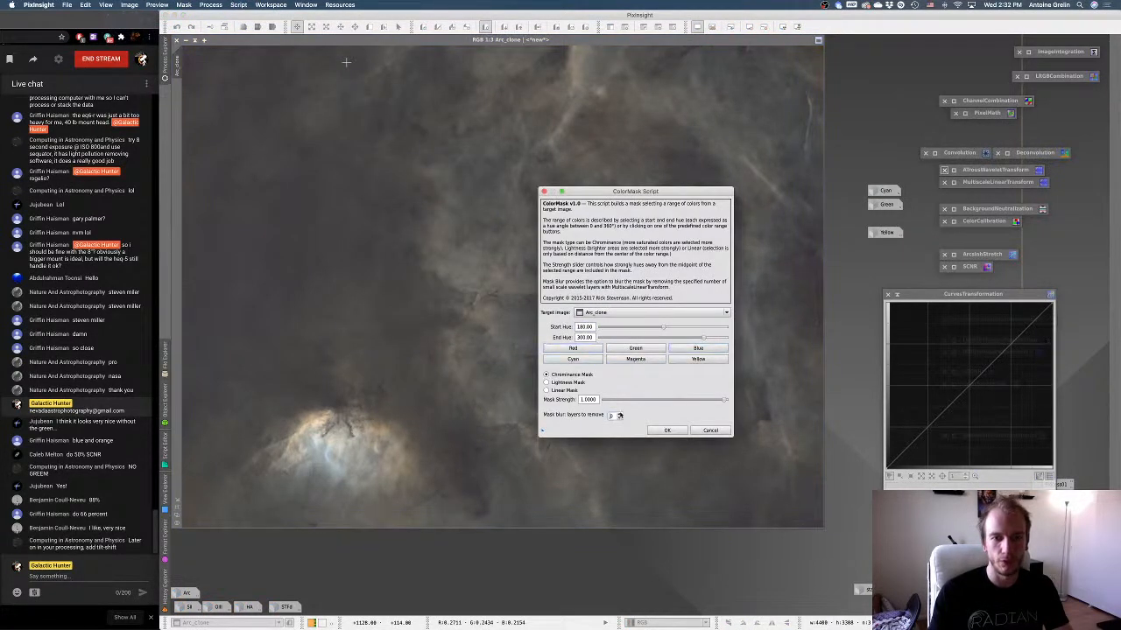
left_click(664, 430)
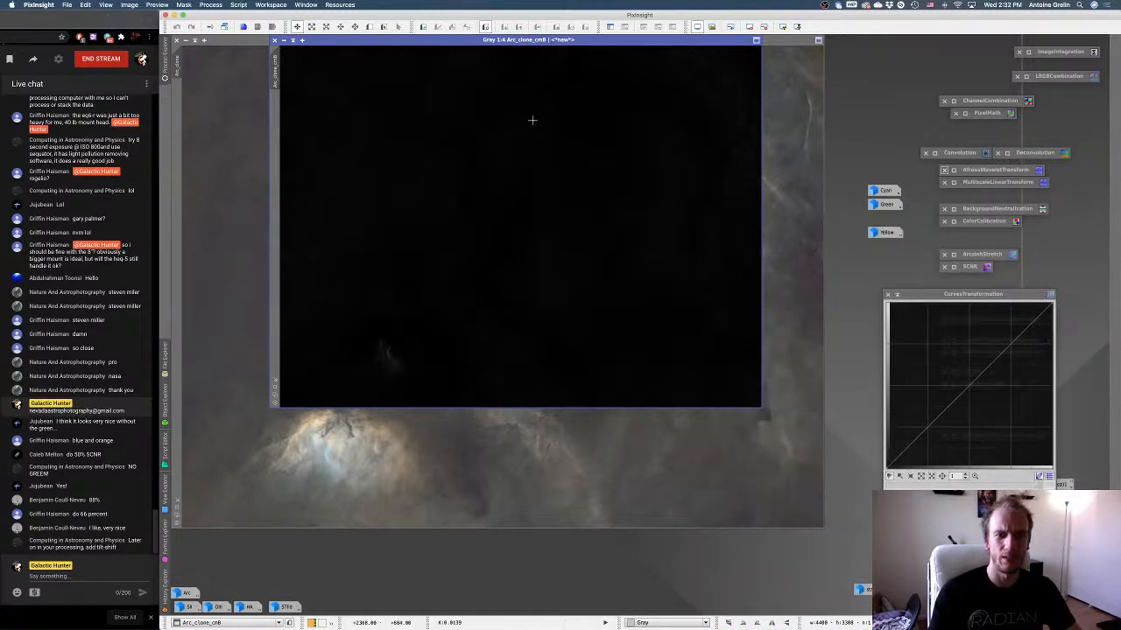
Iconize the new blue mask image, place it between the Green and Yellow mask icons, and rename it as Blue.
left_click_drag(487, 50, 568, 108)
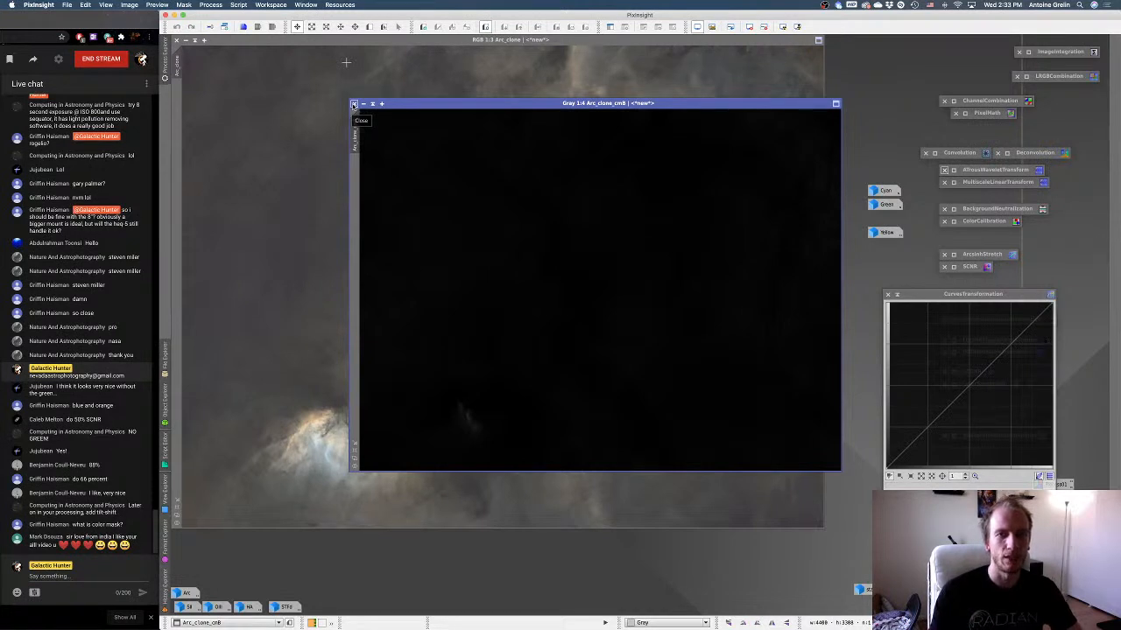
left_click_drag(407, 105, 374, 133)
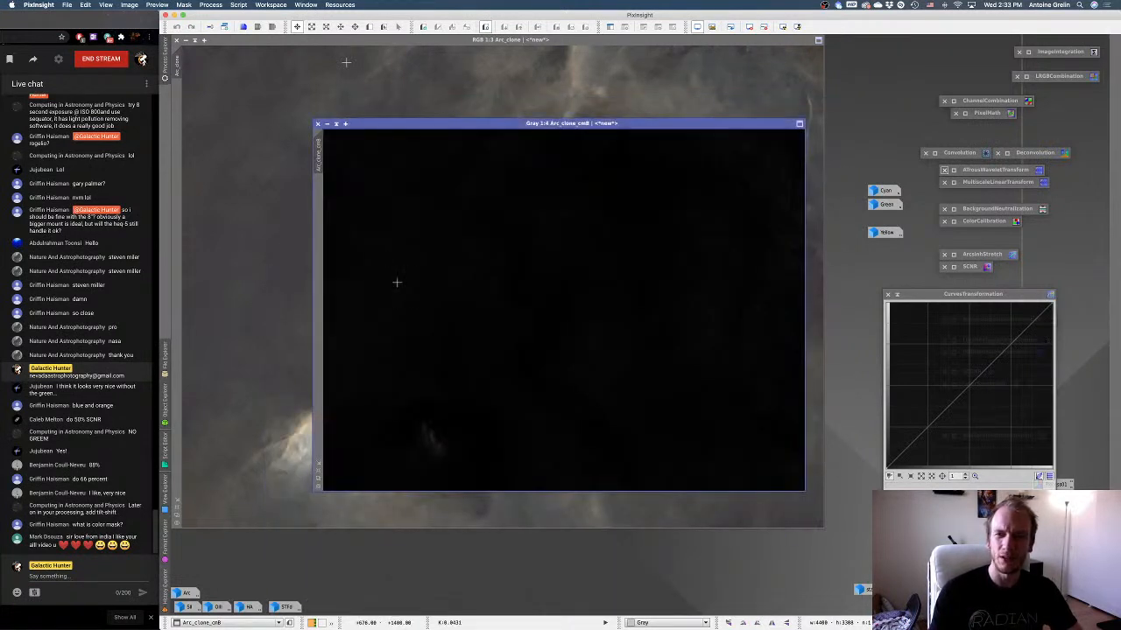
left_click(326, 123)
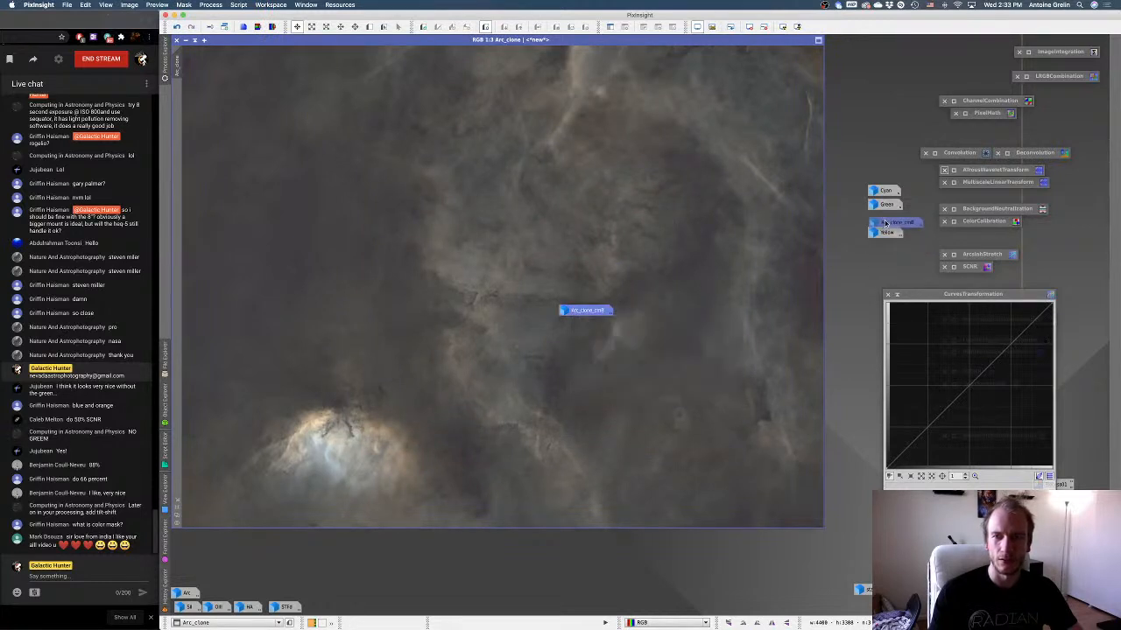
right_click(889, 219)
left_click(909, 253)
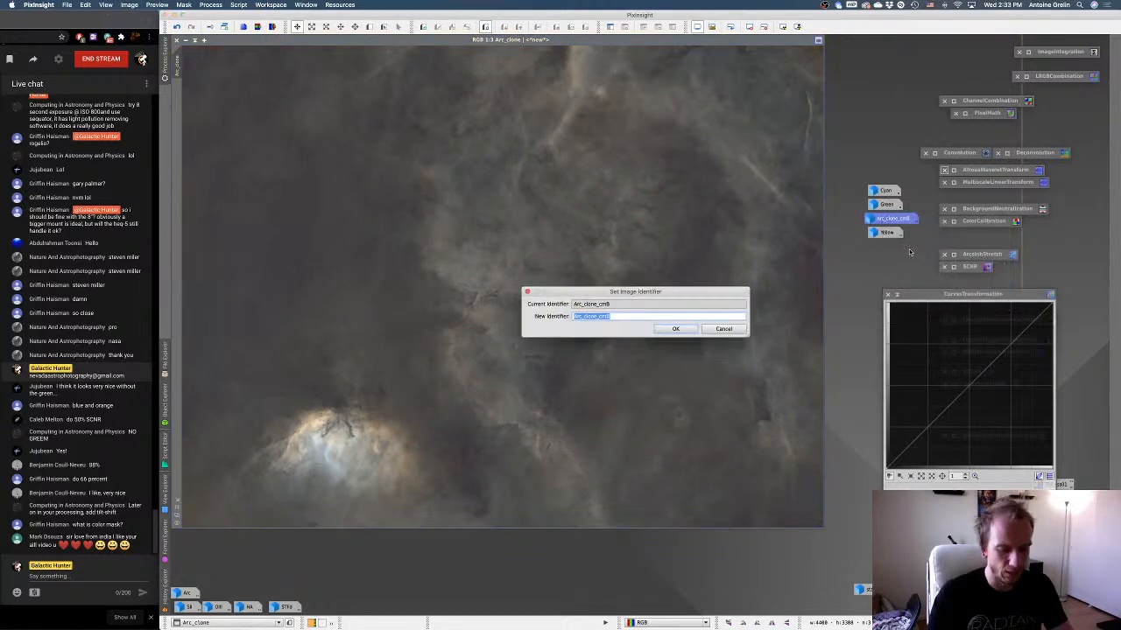
type("Blue")
key("Return")
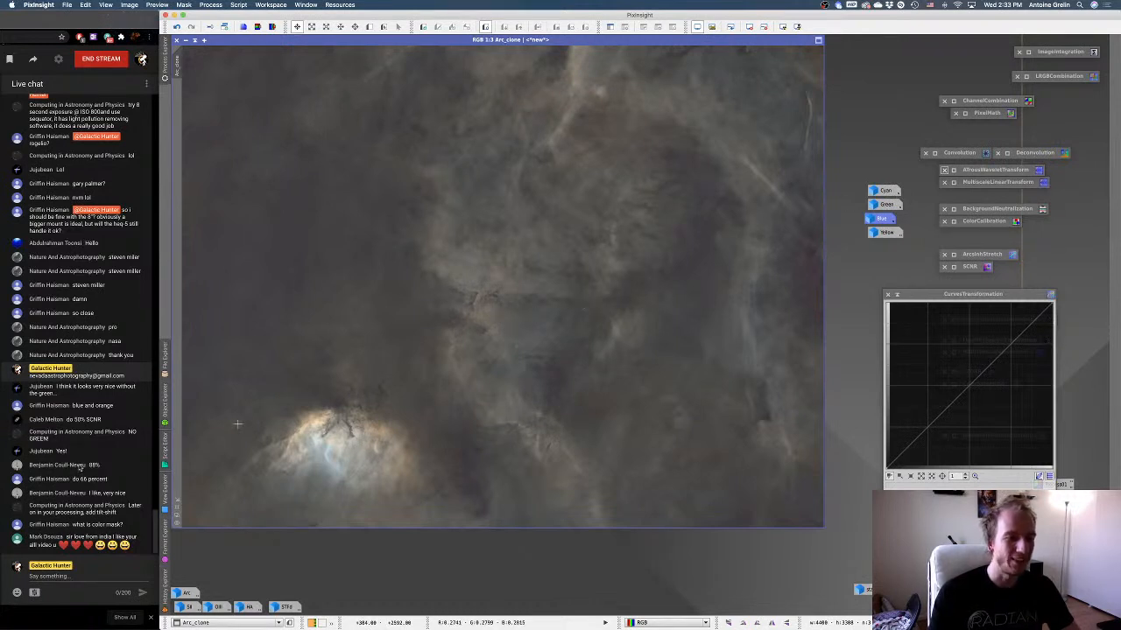
Apply the Cyan mask to Arc_clone, iconize the mask image, and hide the red mask overlay.
double_click(885, 192)
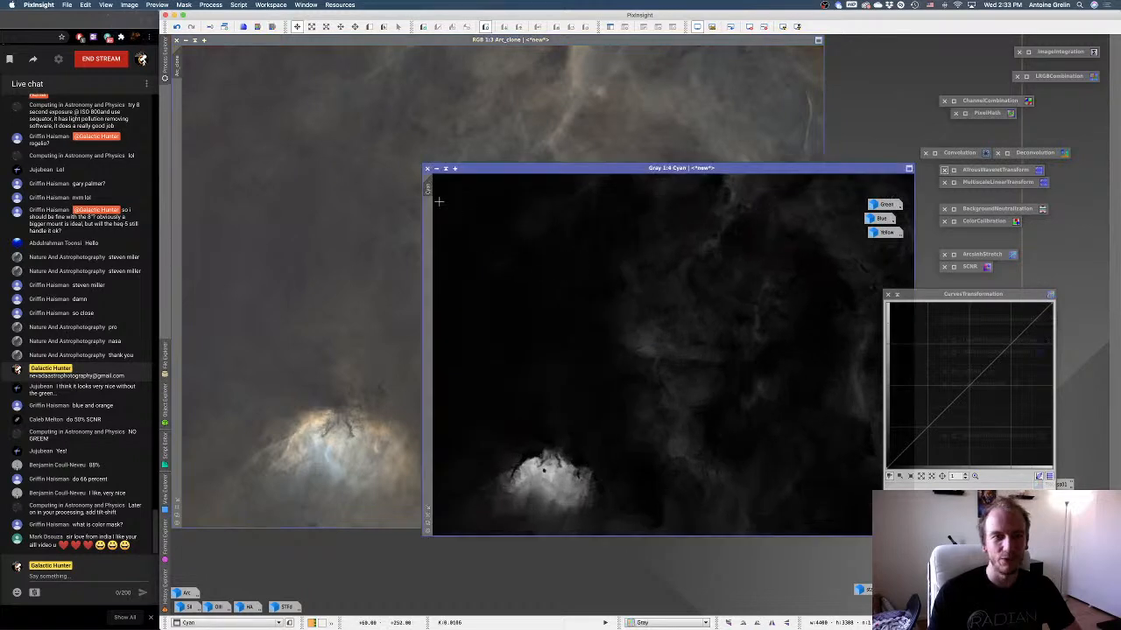
left_click_drag(177, 251, 179, 252)
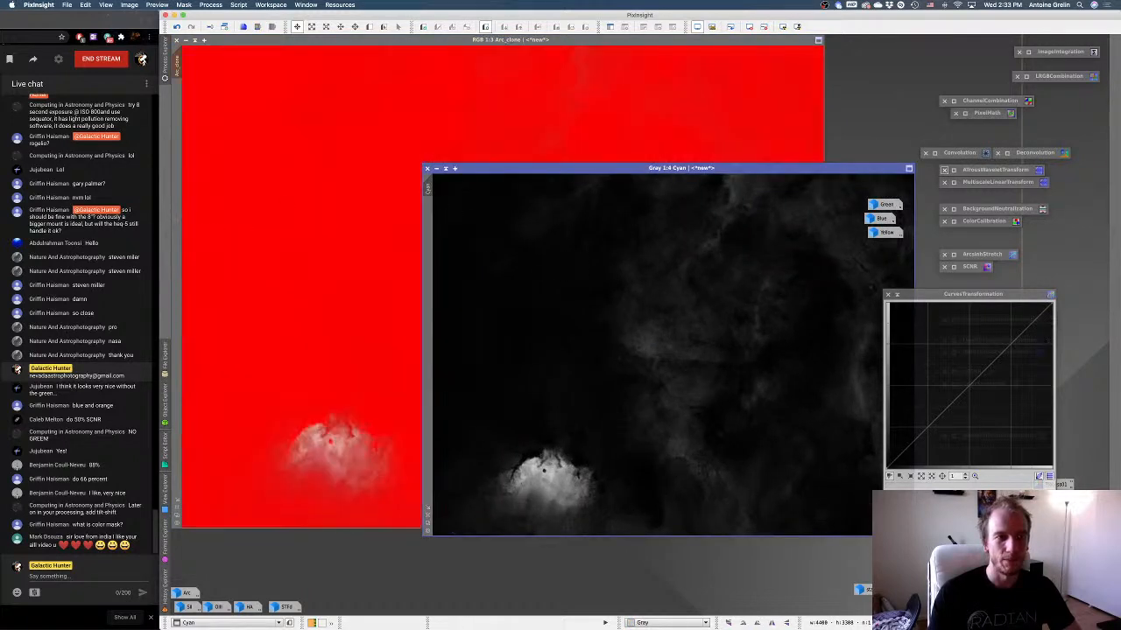
left_click(436, 168)
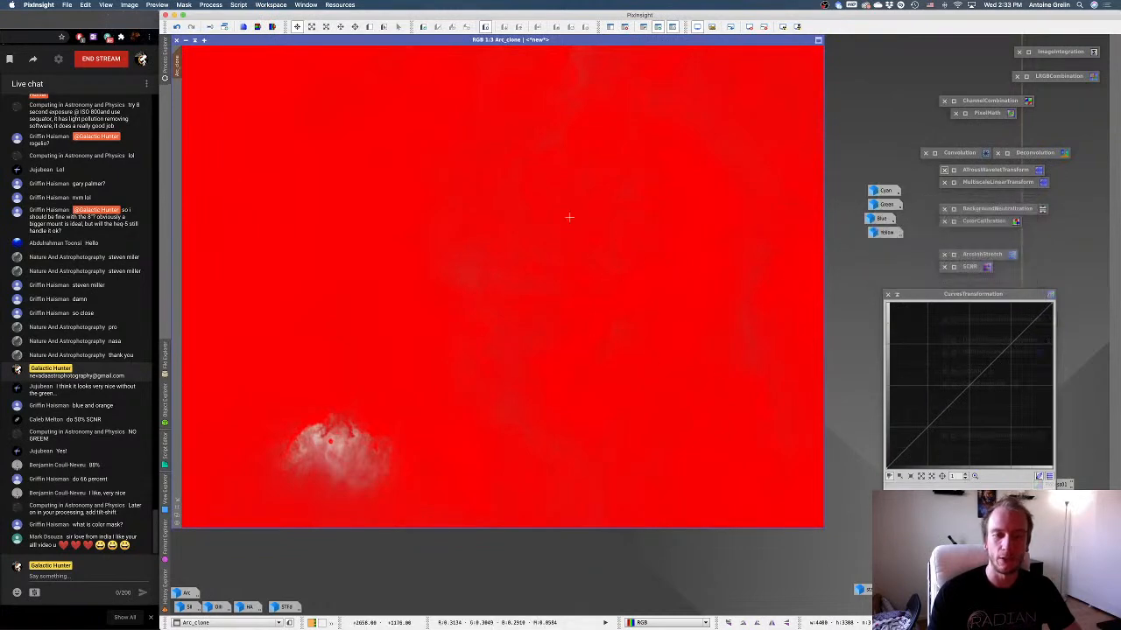
key("super+k")
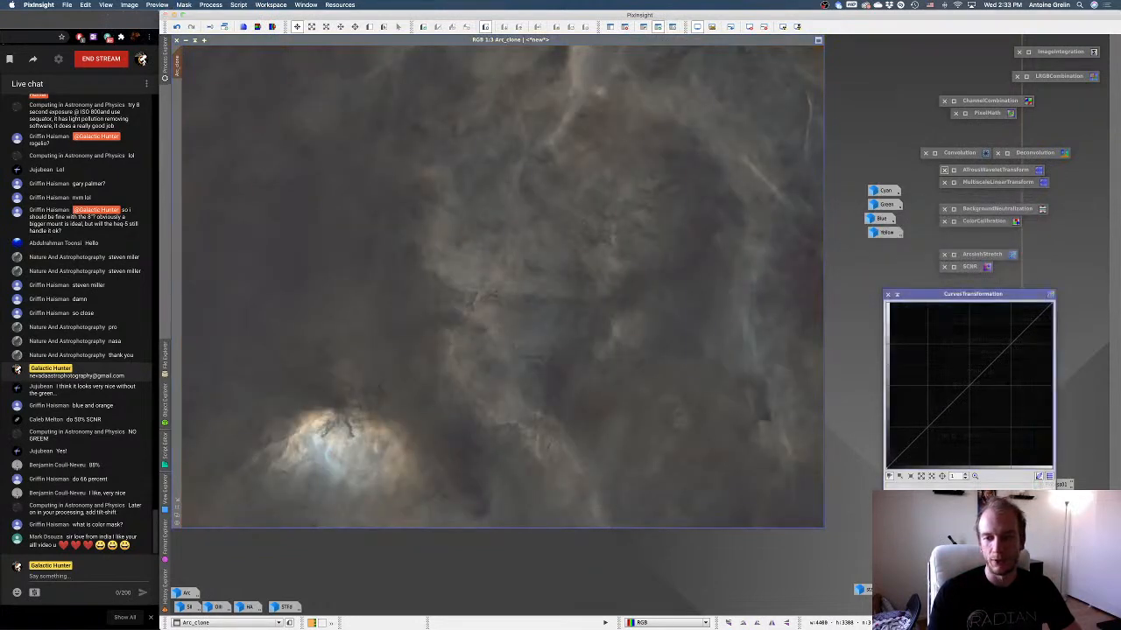
Open a maximum-quality real-time preview of CurvesTransformation, move the four mask icons clear of it, and raise the saturation curve's midtones.
left_click(912, 519)
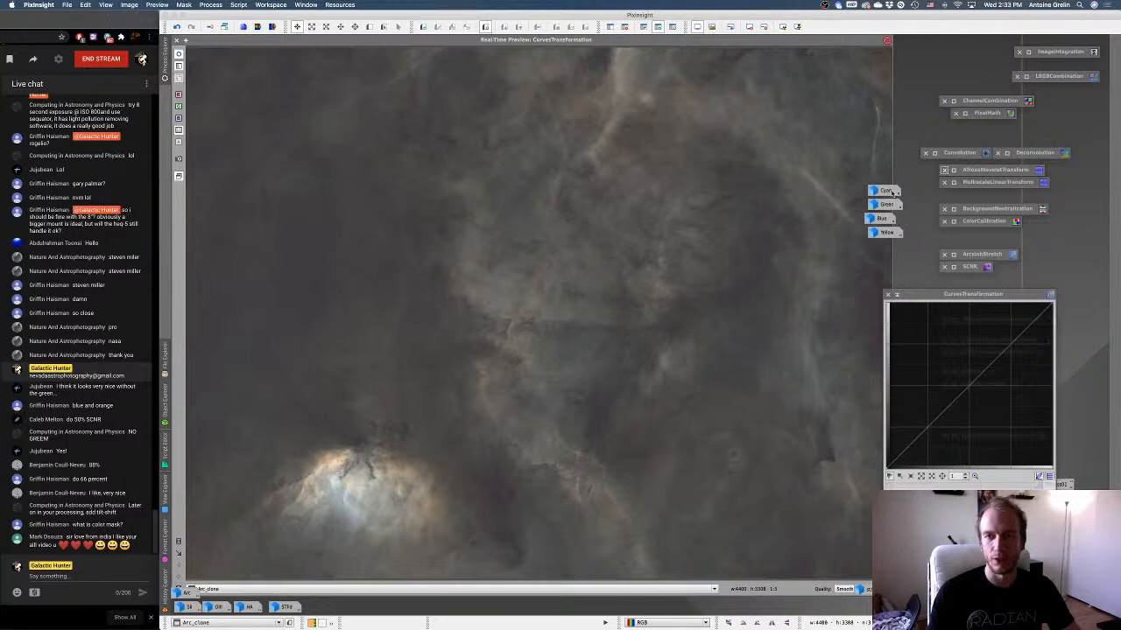
left_click_drag(891, 192, 916, 233)
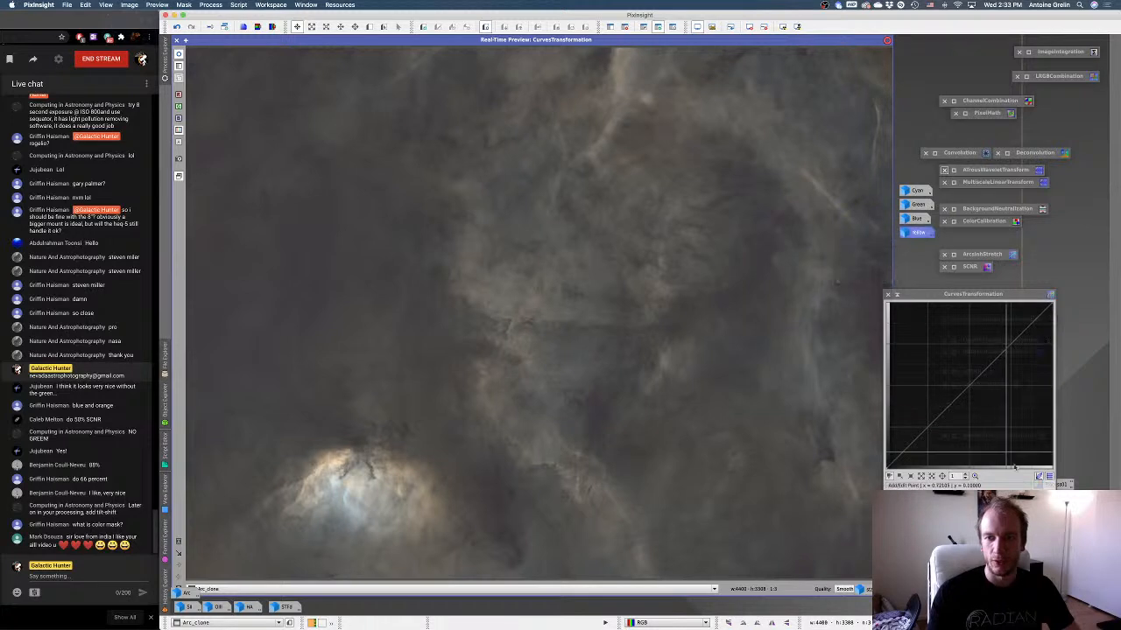
left_click_drag(956, 400, 956, 361)
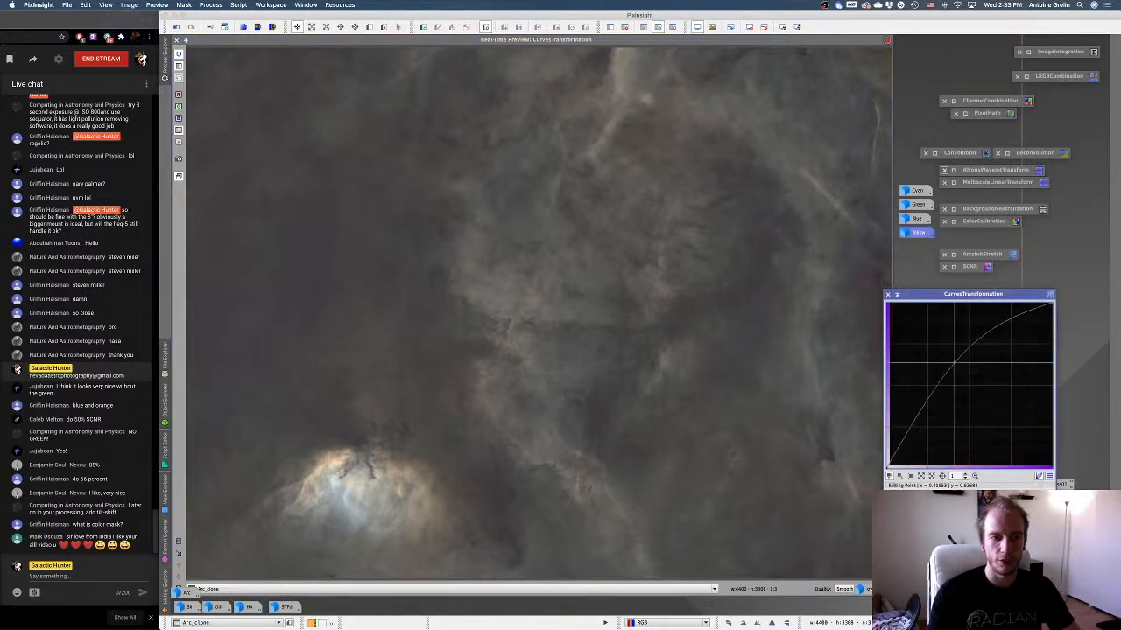
left_click(844, 589)
left_click(845, 462)
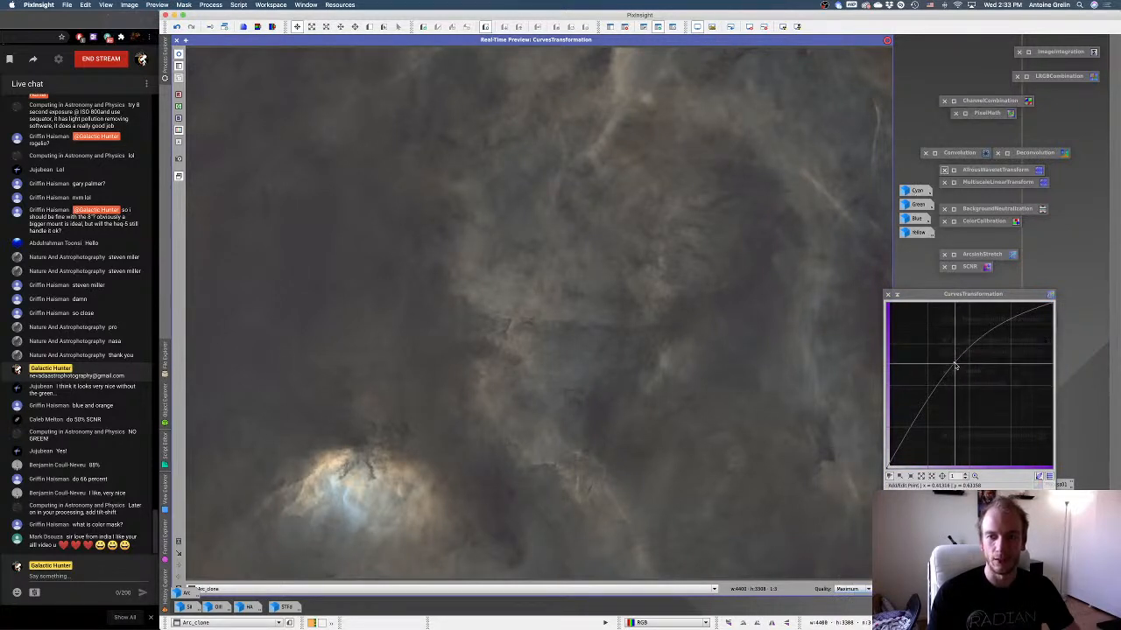
mouse_move(954, 361)
left_mouse_down()
mouse_move(928, 339)
mouse_move(968, 390)
mouse_move(950, 359)
left_mouse_up()
Adjust the red curve around its midpoint while checking the preview, leaving its midtones slightly below the diagonal.
left_click(895, 498)
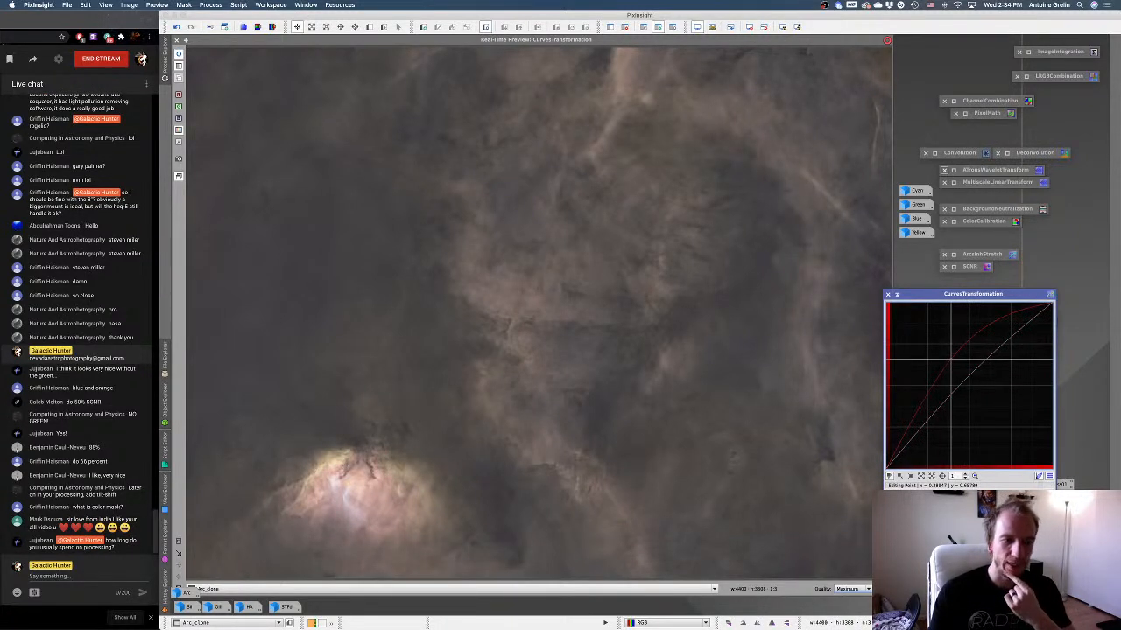
mouse_move(951, 359)
left_mouse_down()
mouse_move(968, 386)
mouse_move(963, 376)
left_mouse_up()
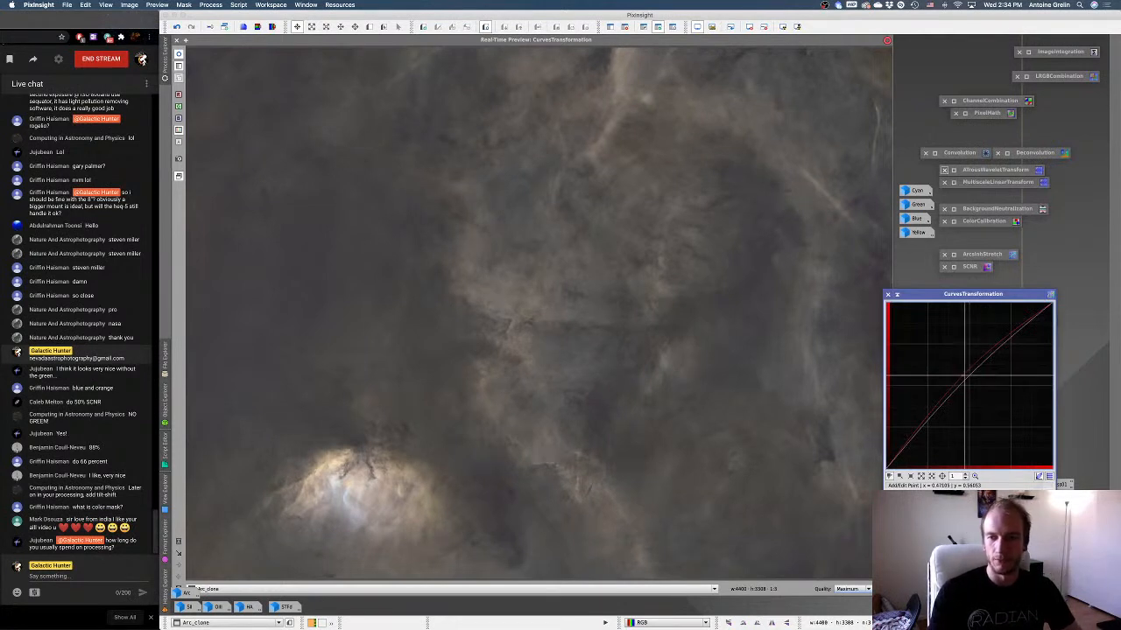
left_click_drag(963, 376, 969, 376)
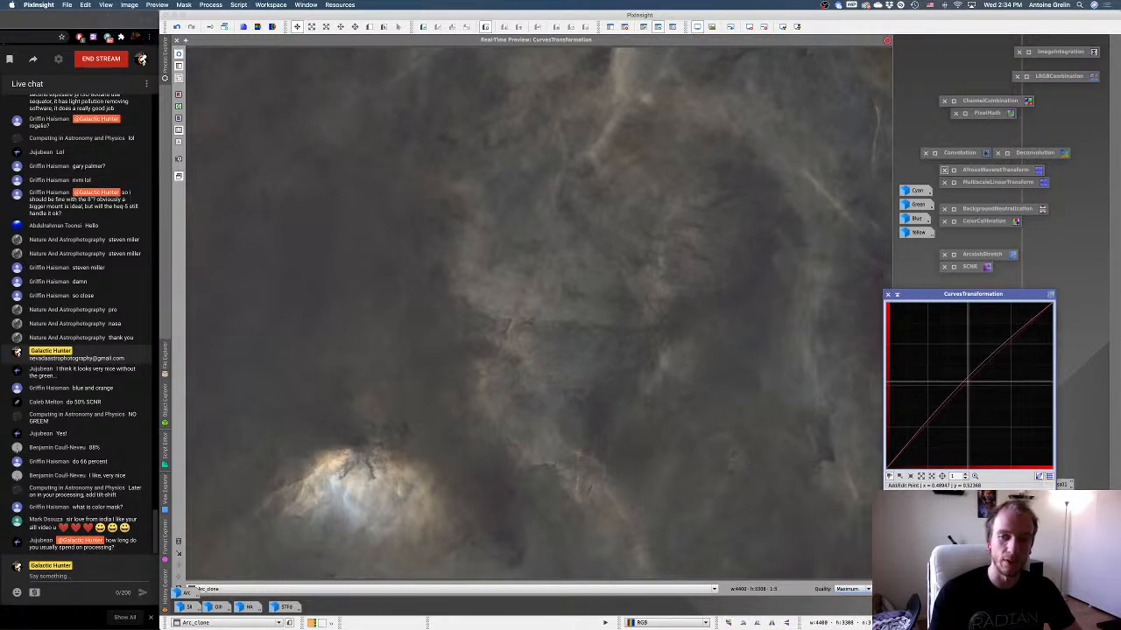
left_click_drag(967, 382, 965, 376)
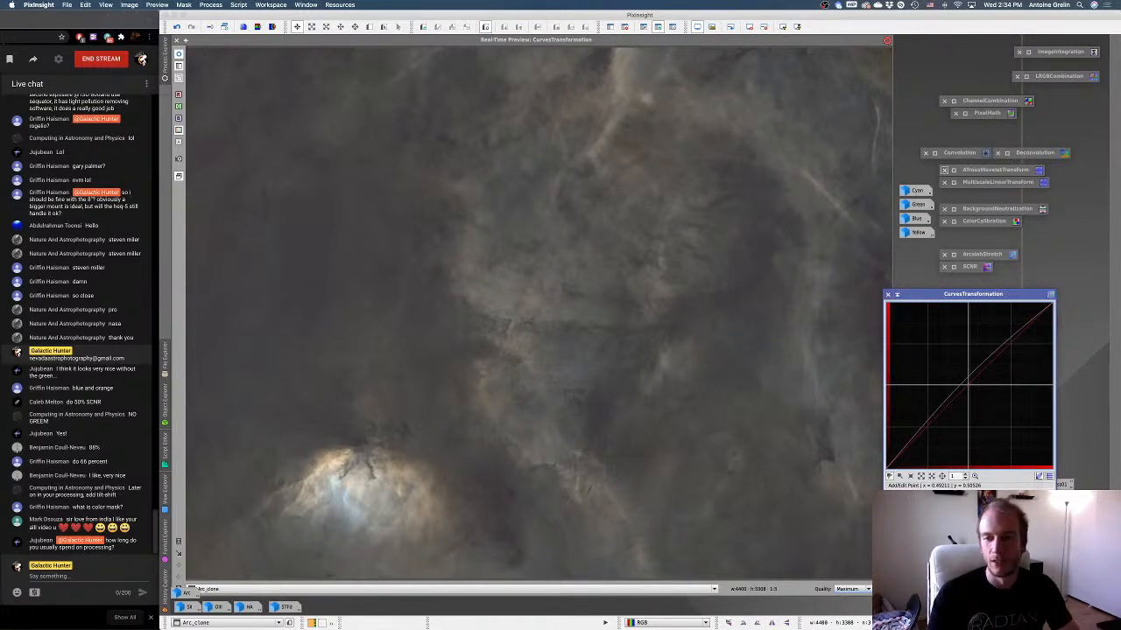
left_click(968, 383)
mouse_move(967, 384)
left_mouse_down()
mouse_move(902, 445)
mouse_move(966, 419)
mouse_move(961, 395)
mouse_move(976, 415)
mouse_move(952, 380)
mouse_move(973, 394)
left_mouse_up()
Fine-tune the green curve's midpoint and lower the b* curve's midtones slightly to about x 0.48, y 0.47.
left_click(911, 496)
left_click(905, 508)
left_click_drag(964, 381, 969, 385)
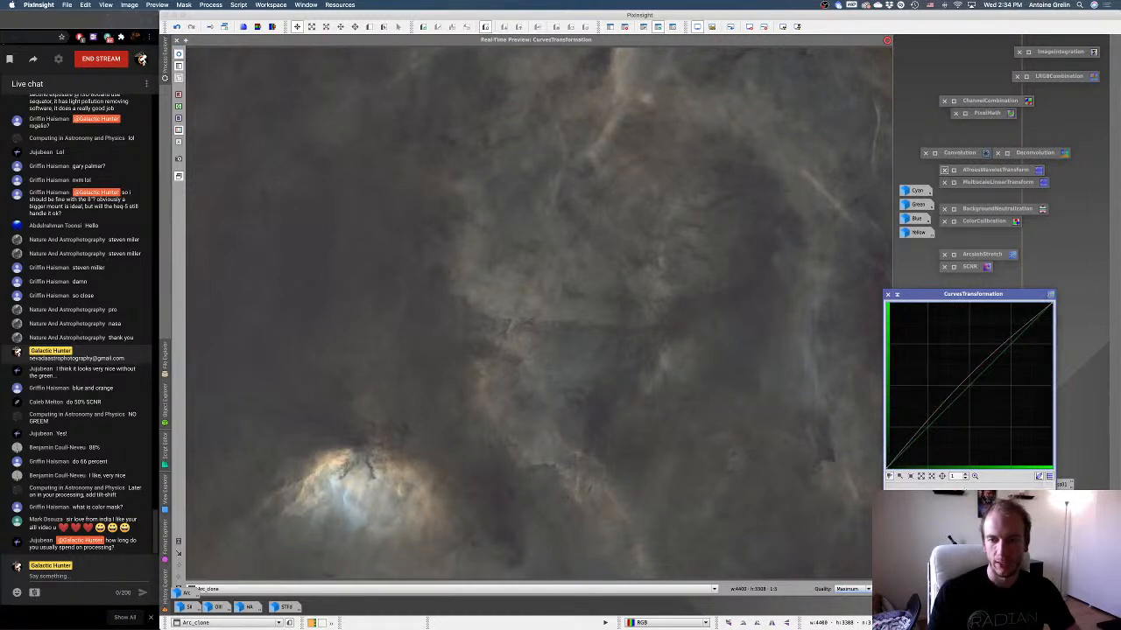
left_click(986, 491)
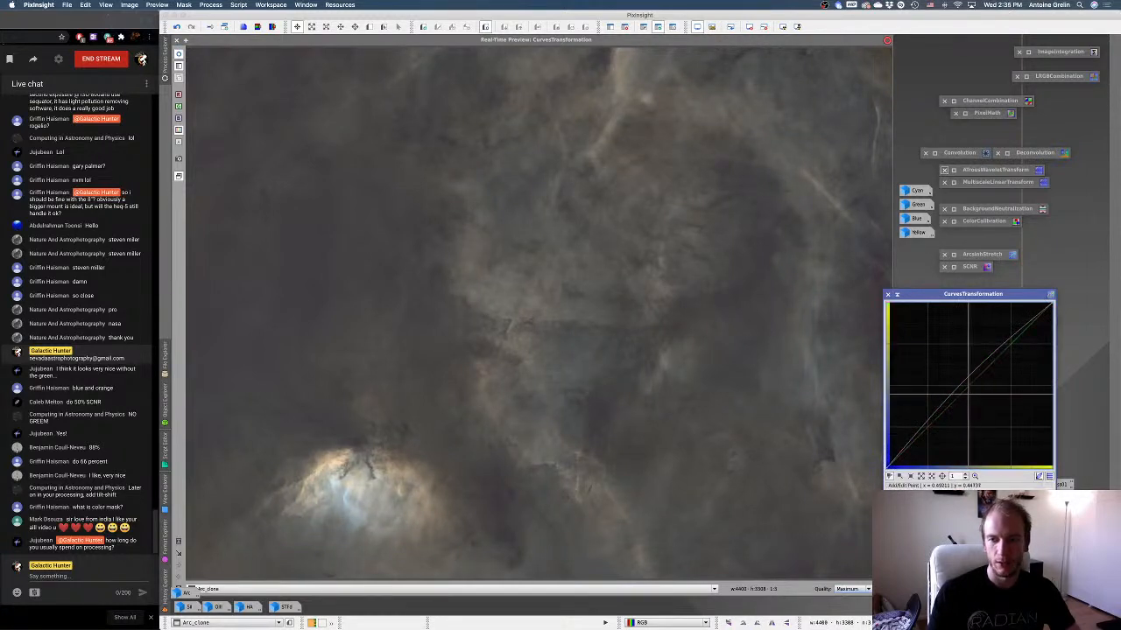
left_click_drag(971, 389, 967, 389)
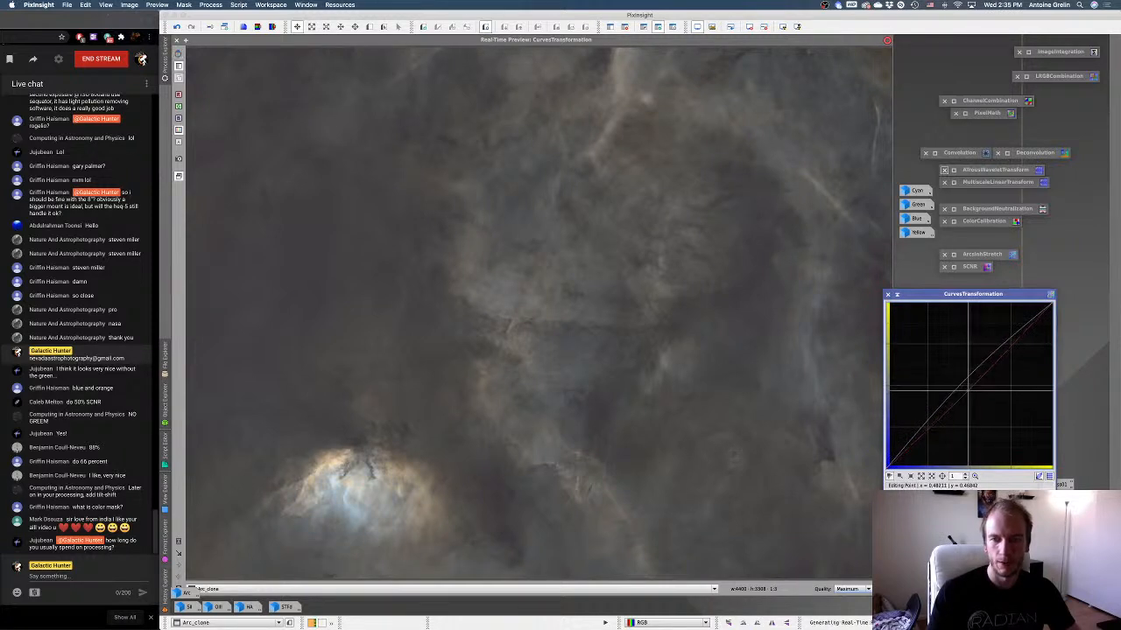
Raise the c* curve's upper midtones to about x 0.76, y 0.85.
left_click(1037, 493)
left_click_drag(1016, 339, 1016, 325)
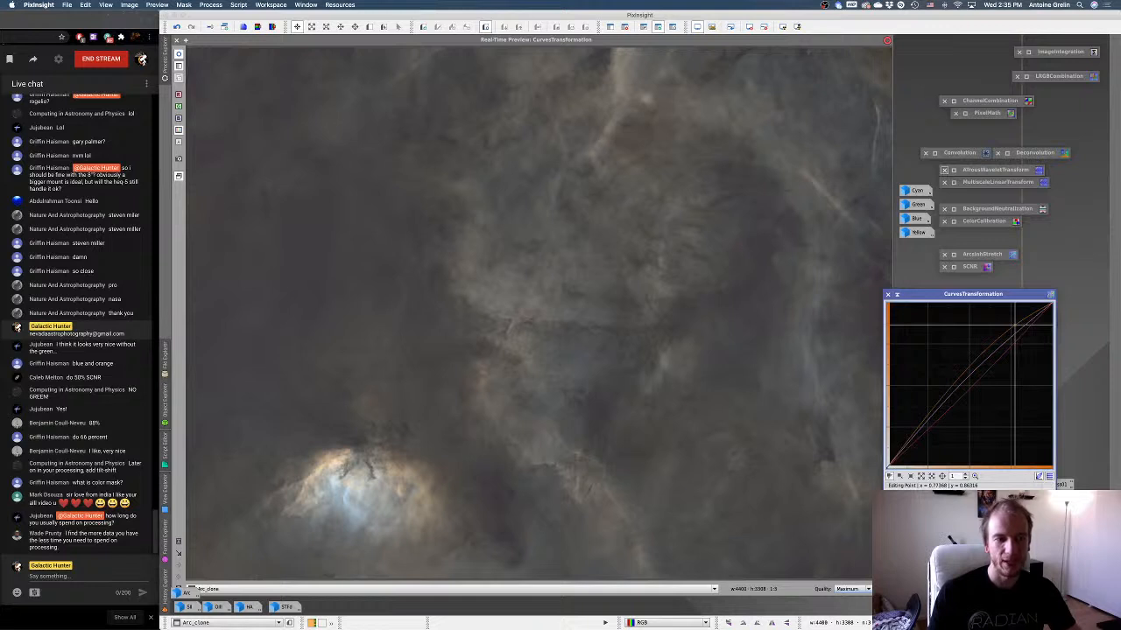
left_click_drag(1015, 325, 1013, 328)
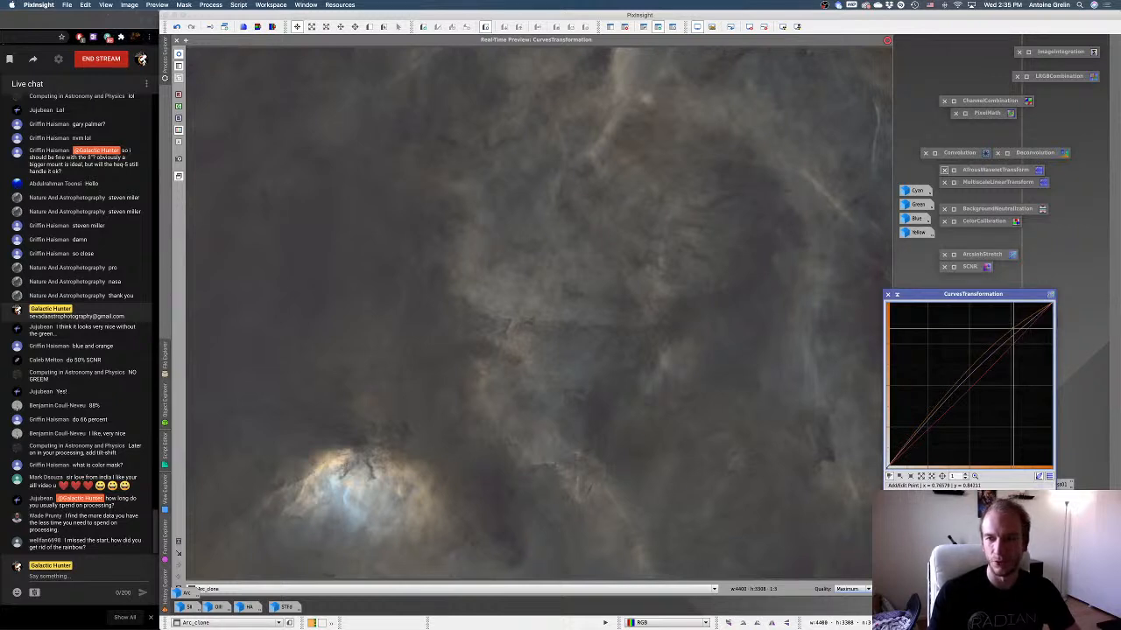
left_click_drag(1014, 328, 1012, 326)
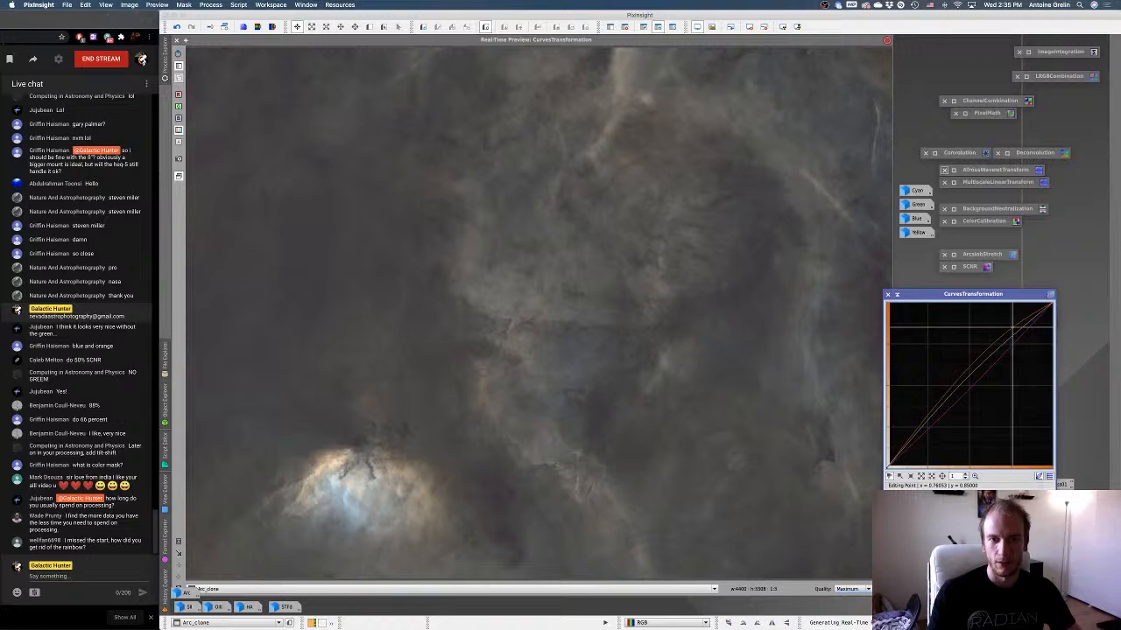
Try a contrast S-curve on the combined RGB/K channel, lowering the shadows and raising the highlights.
left_click(967, 379)
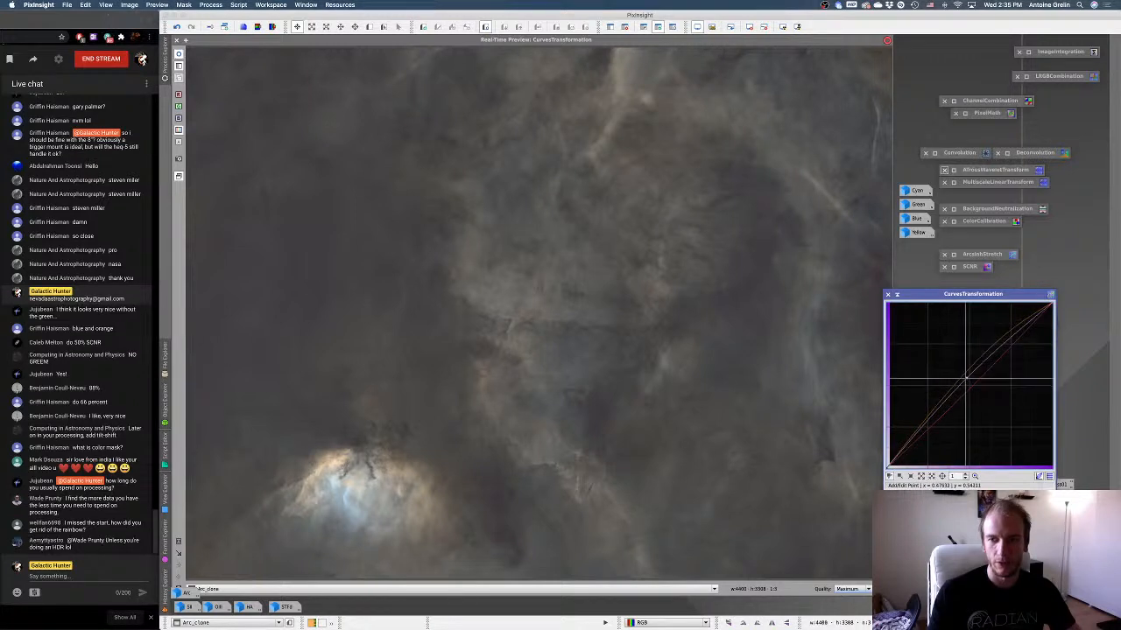
left_click(930, 496)
left_click(929, 434)
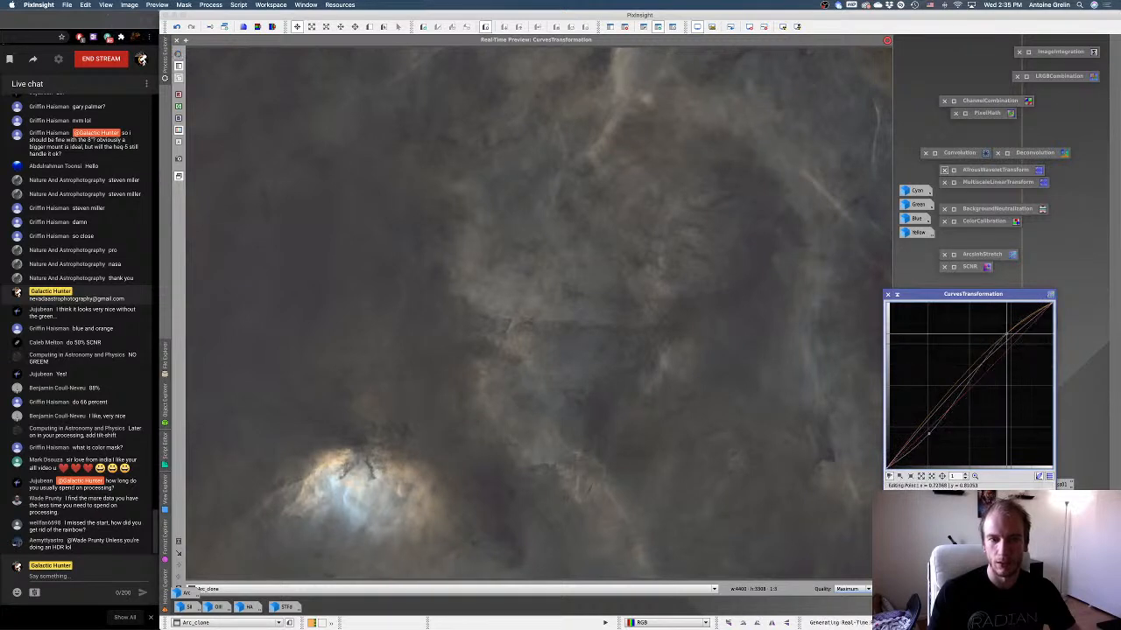
scroll(1035, 317, "down", 8)
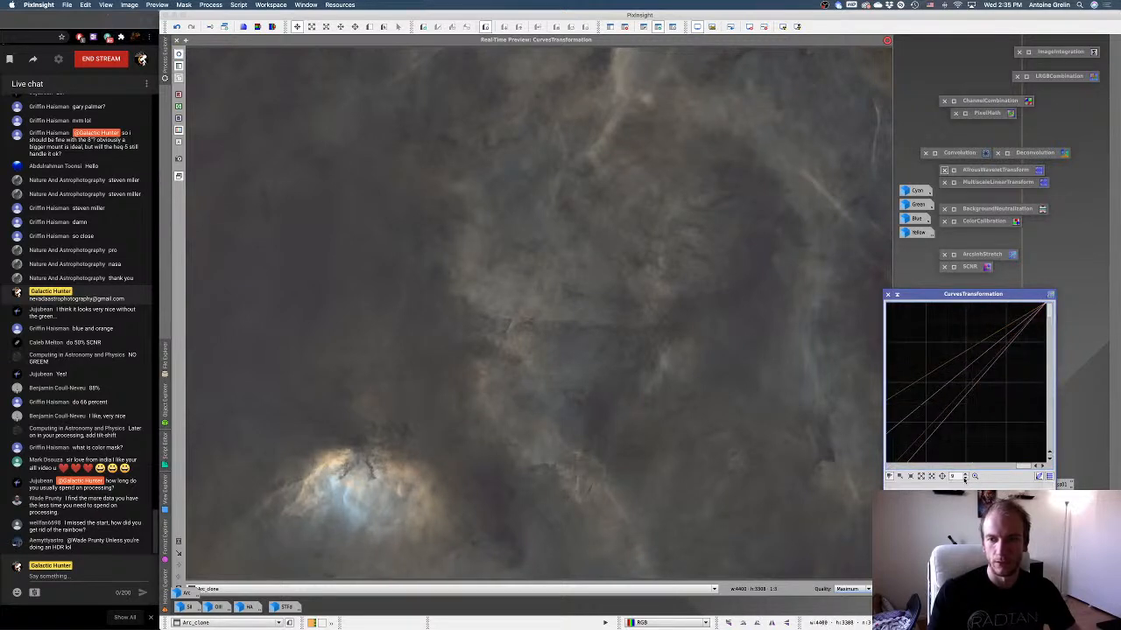
scroll(915, 390, "up", 8)
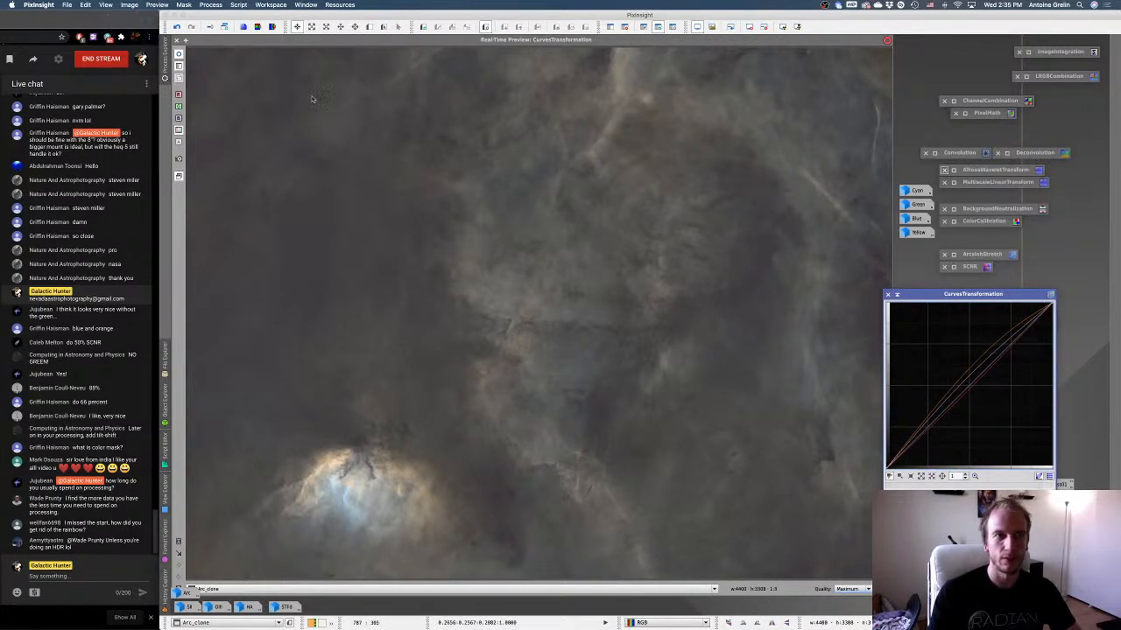
Apply the curves to Arc_clone through the Cyan mask, reset CurvesTransformation, and close the real-time preview.
left_click(182, 55)
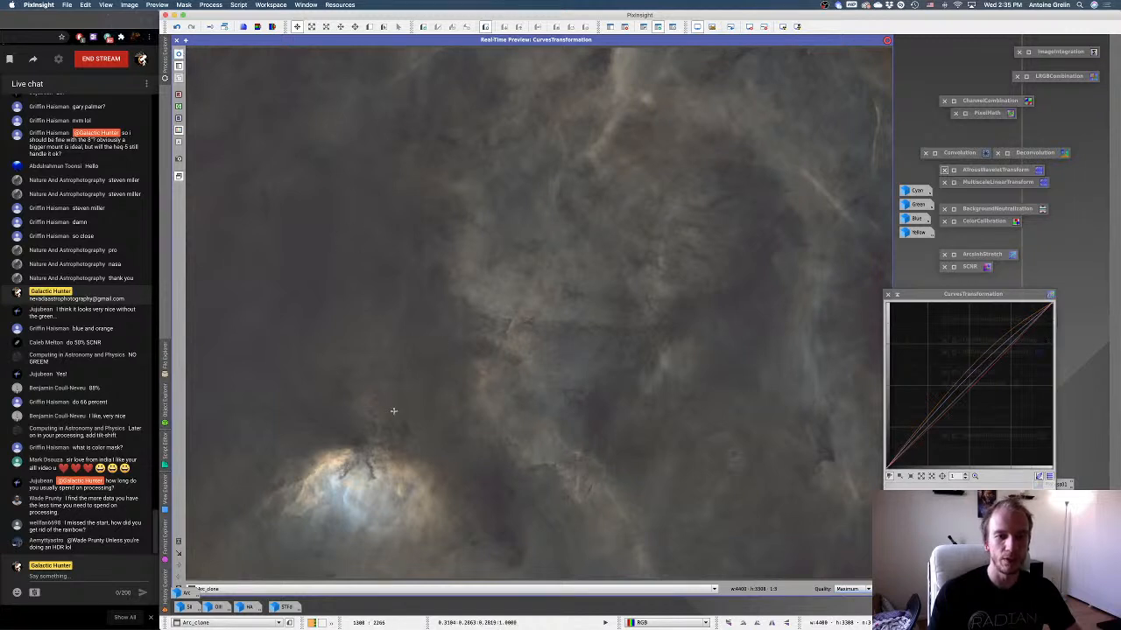
left_click(901, 518)
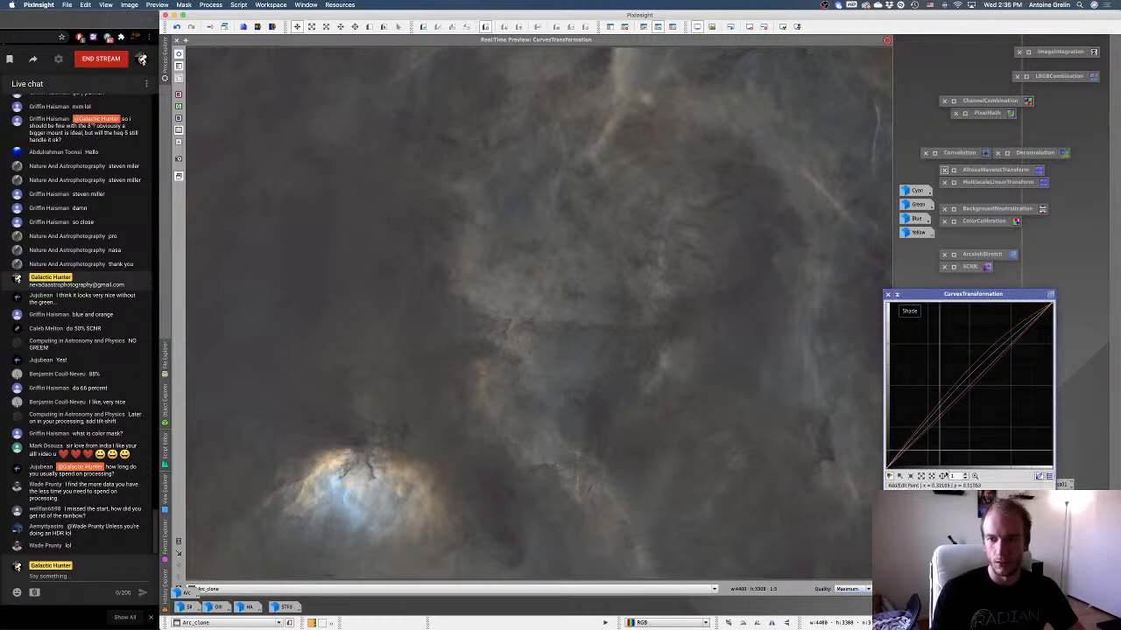
left_click(1049, 515)
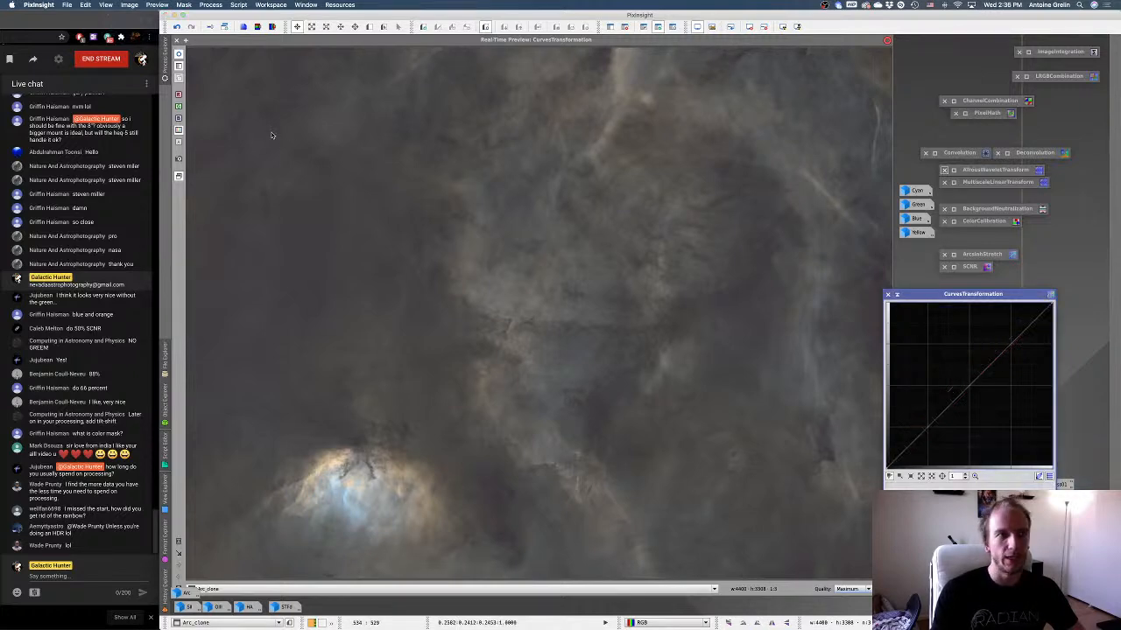
left_click(177, 40)
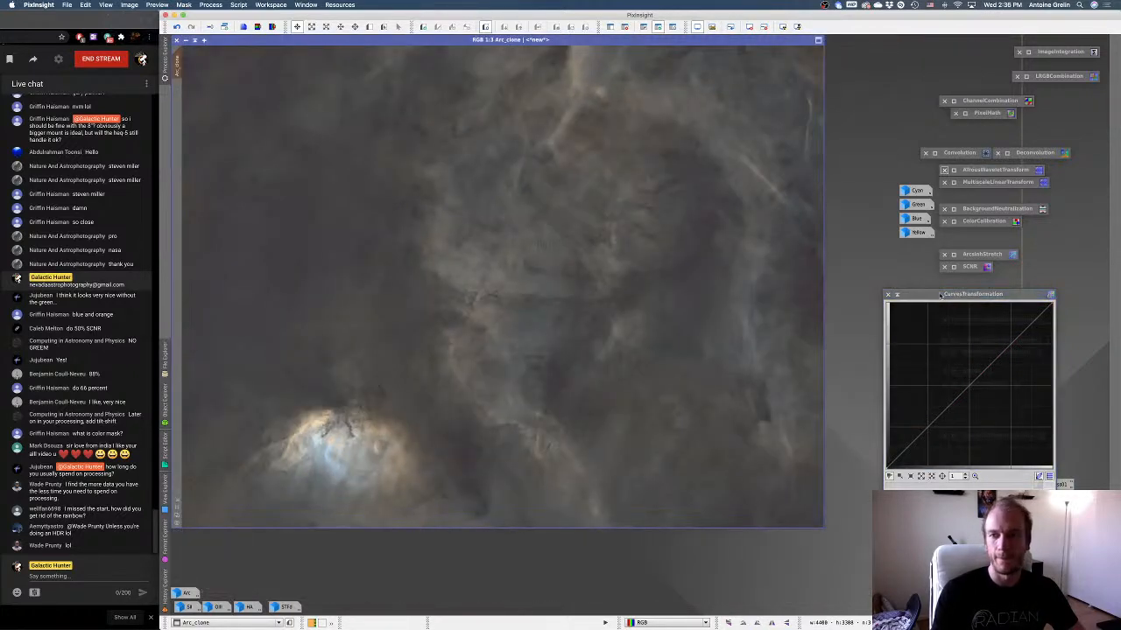
Apply the Green mask to Arc_clone, iconize the mask image, and reposition the CurvesTransformation window beside the image.
left_click_drag(941, 295, 823, 214)
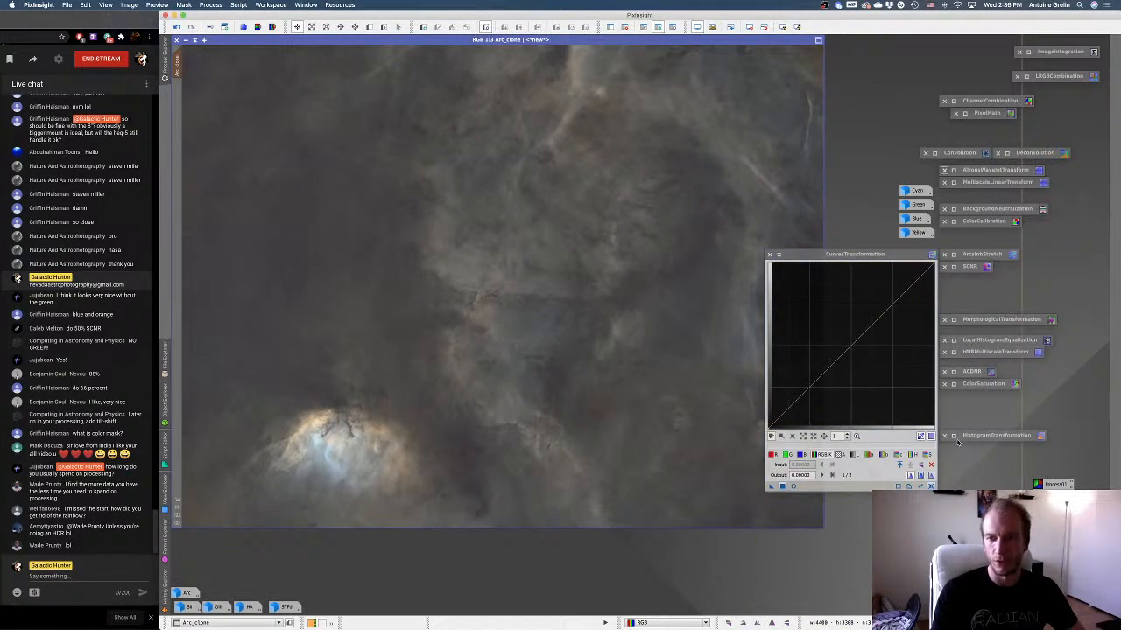
left_click_drag(860, 255, 964, 304)
double_click(916, 204)
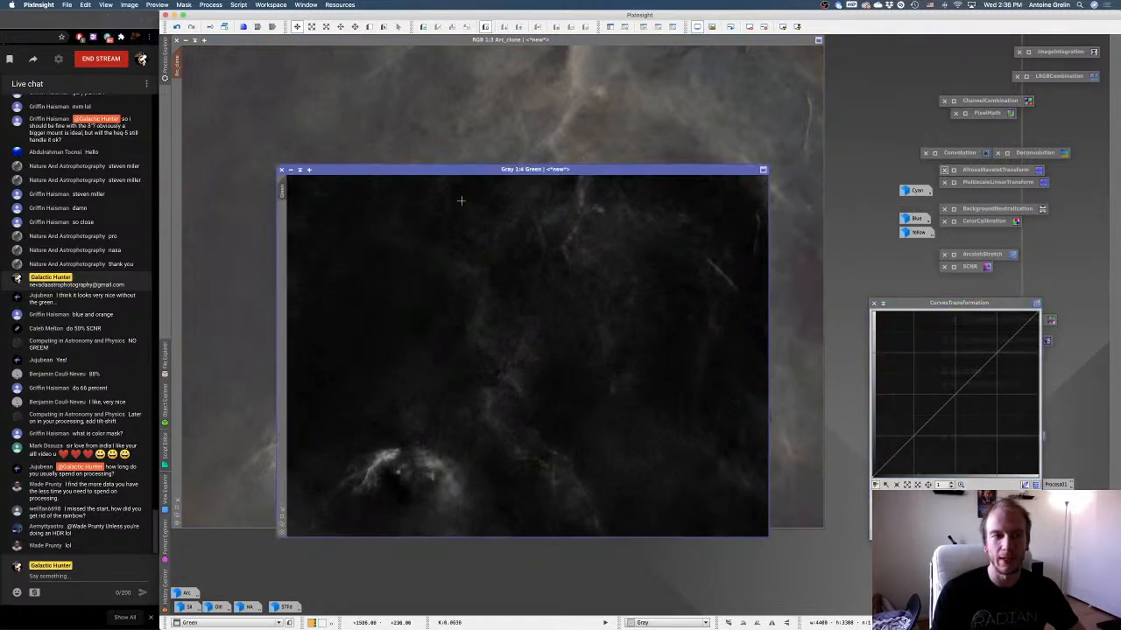
left_click(290, 171)
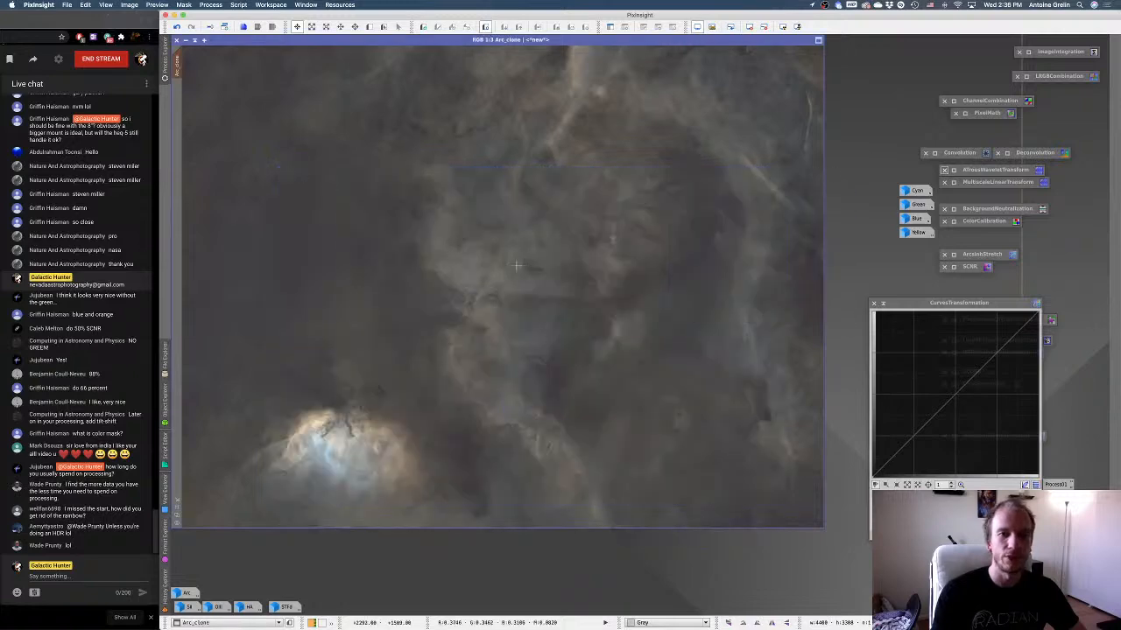
left_click_drag(928, 307, 919, 282)
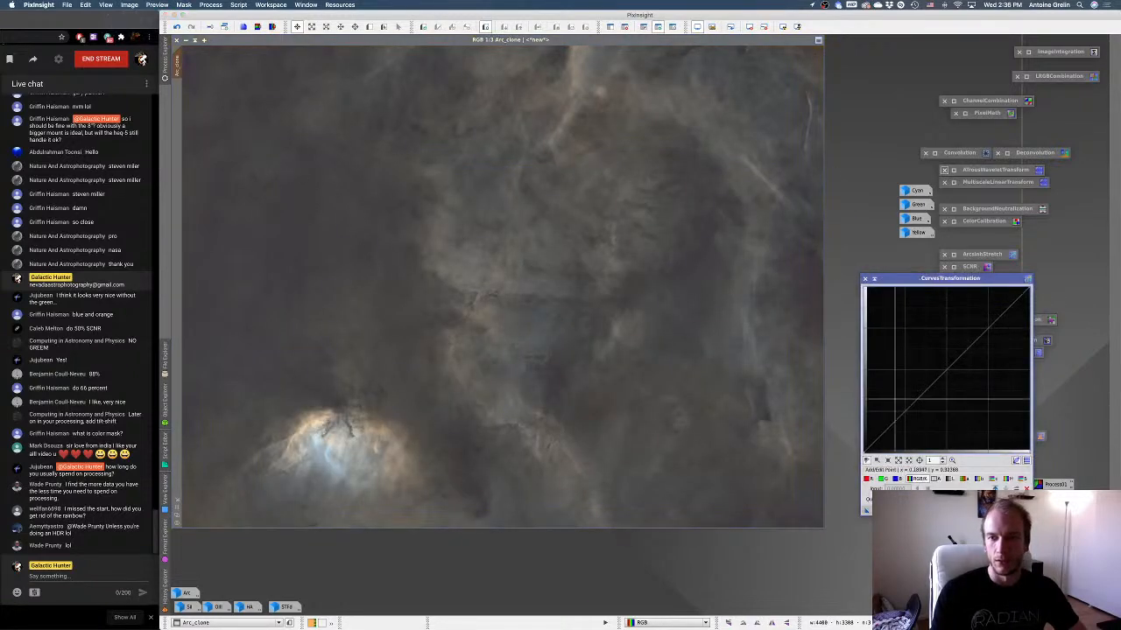
Open a new real-time preview for Arc_clone and raise the saturation curve's midtones.
left_click(887, 510)
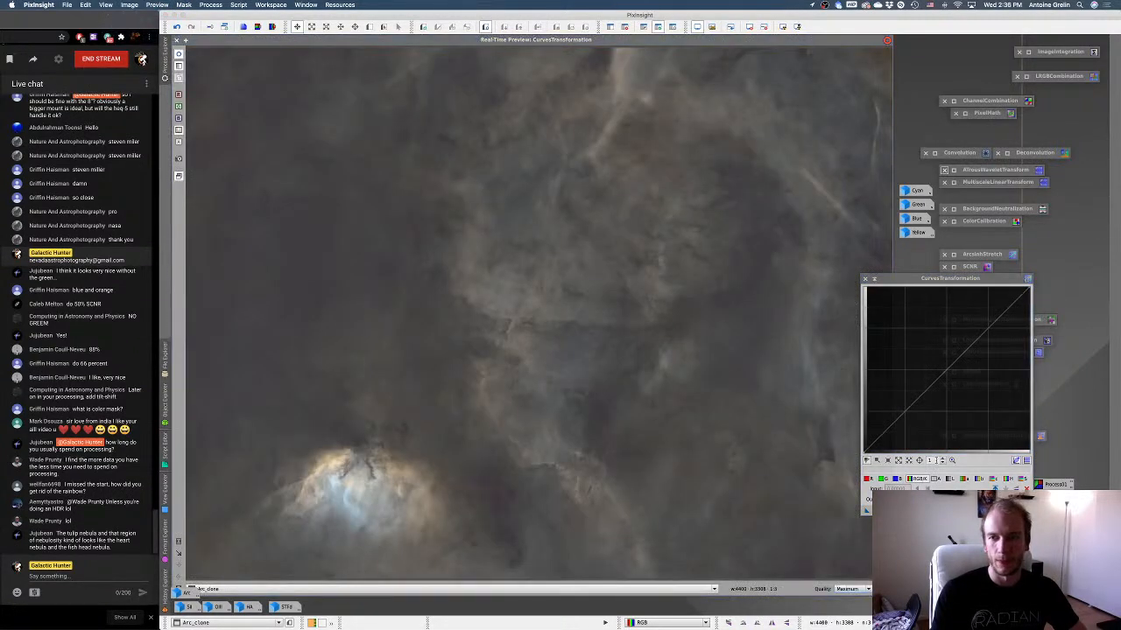
left_click(1021, 479)
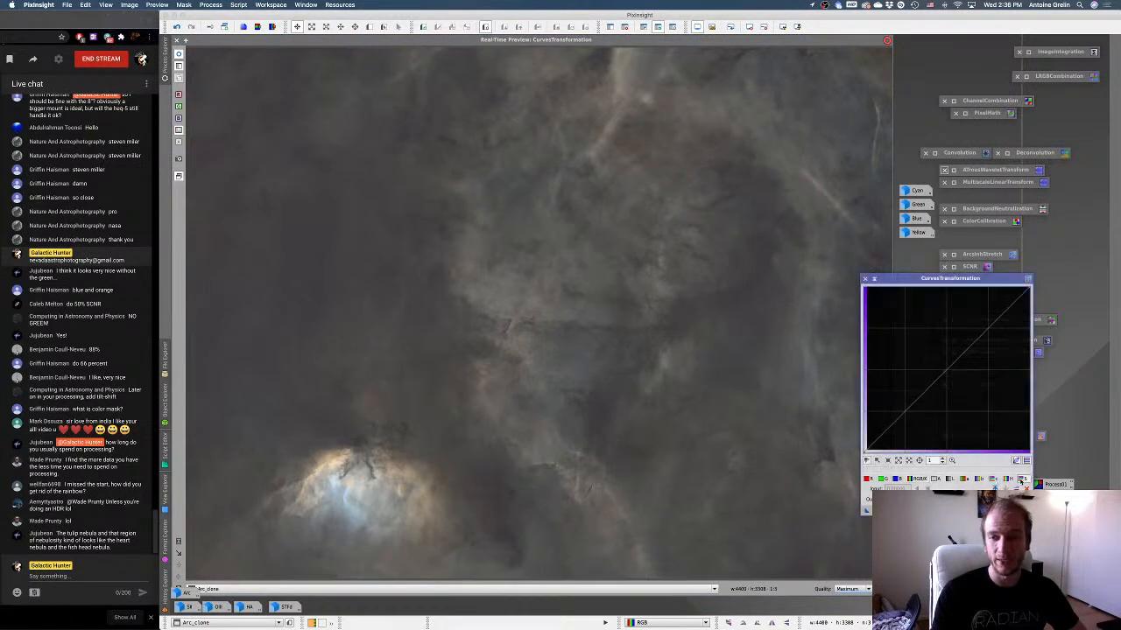
mouse_move(946, 371)
left_mouse_down()
mouse_move(931, 335)
mouse_move(899, 328)
mouse_move(942, 372)
mouse_move(918, 359)
mouse_move(911, 343)
mouse_move(949, 369)
left_mouse_up()
Fine-tune the green curve's midpoint close to the diagonal and lift the blue curve's midtones slightly.
left_click(883, 479)
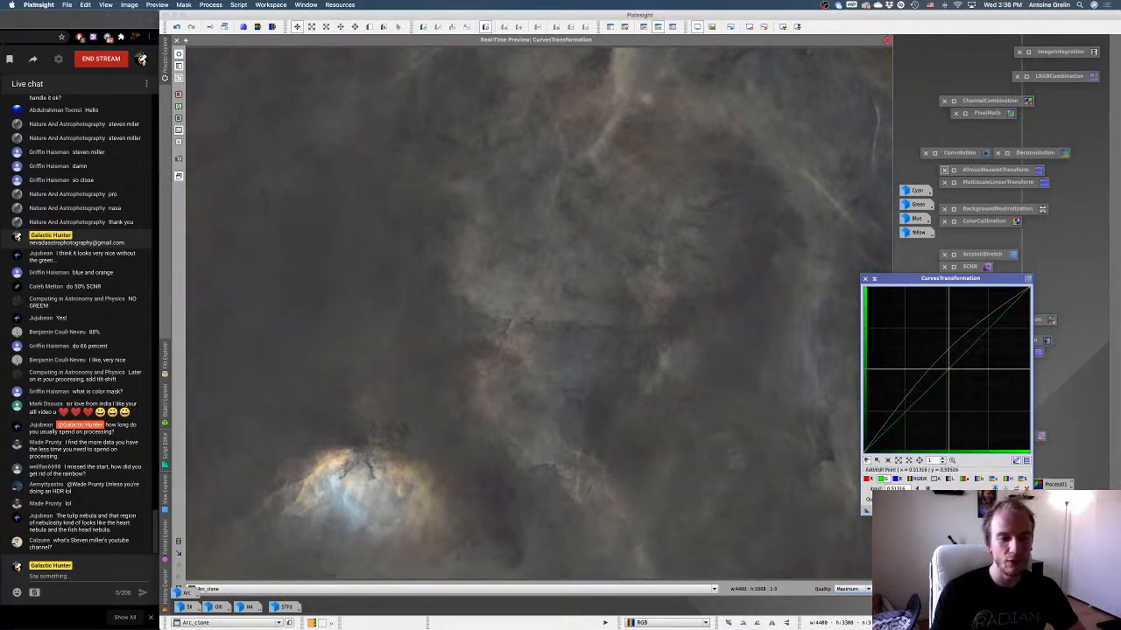
left_click_drag(949, 369, 946, 369)
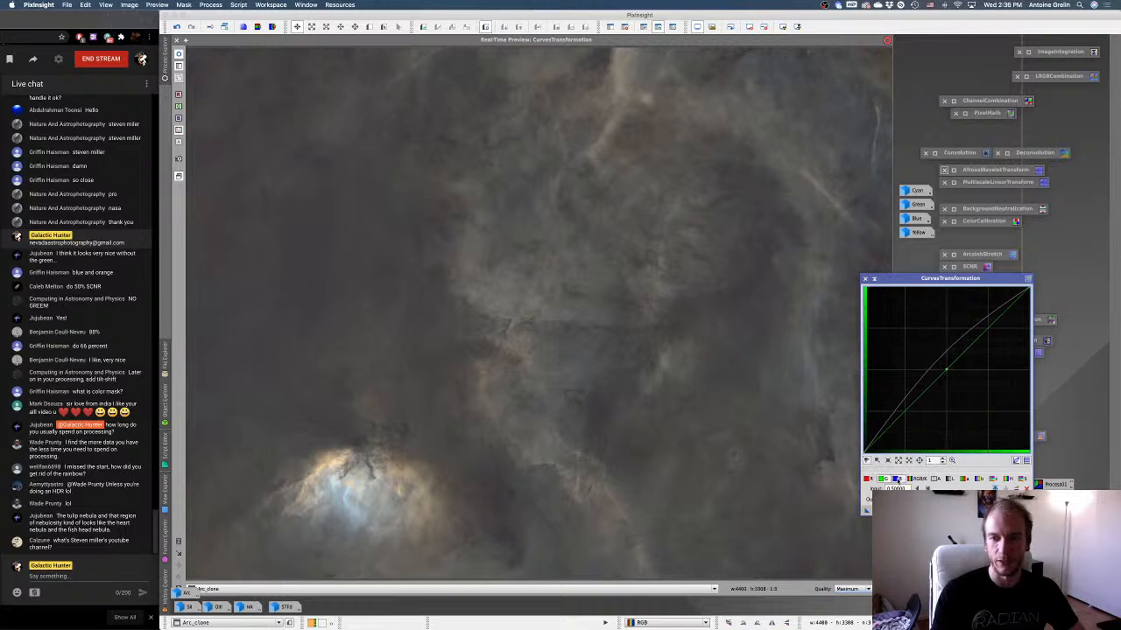
left_click(896, 479)
mouse_move(941, 368)
left_mouse_down()
mouse_move(941, 357)
mouse_move(944, 366)
left_mouse_up()
Raise the c* curve with a point in its upper midtones at about x 0.75.
left_click(950, 479)
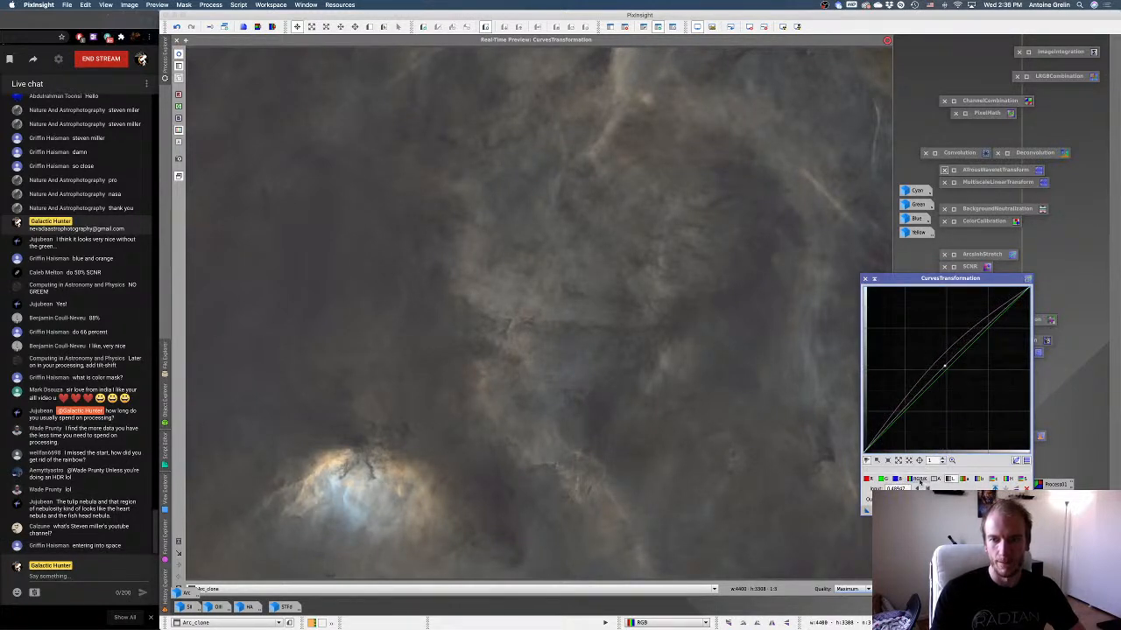
left_click(993, 479)
mouse_move(994, 313)
left_mouse_down()
mouse_move(967, 311)
mouse_move(1003, 306)
mouse_move(989, 314)
left_mouse_up()
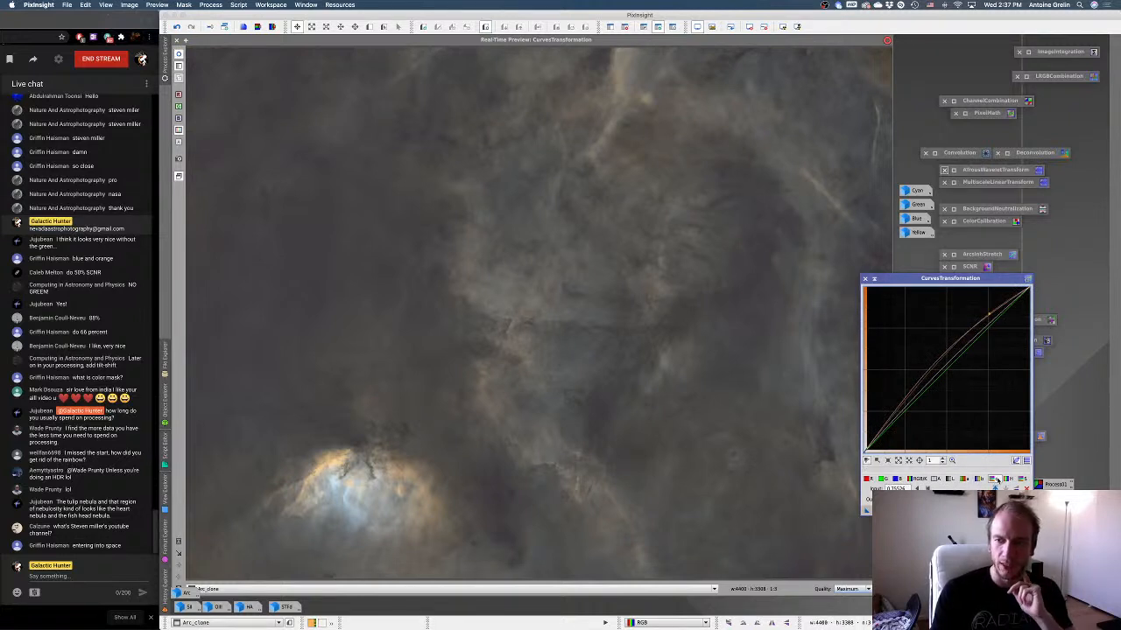
Raise the b* curve's midpoint to about x 0.48, y 0.52 and apply the curves to Arc_clone.
left_click(1022, 479)
left_click(982, 479)
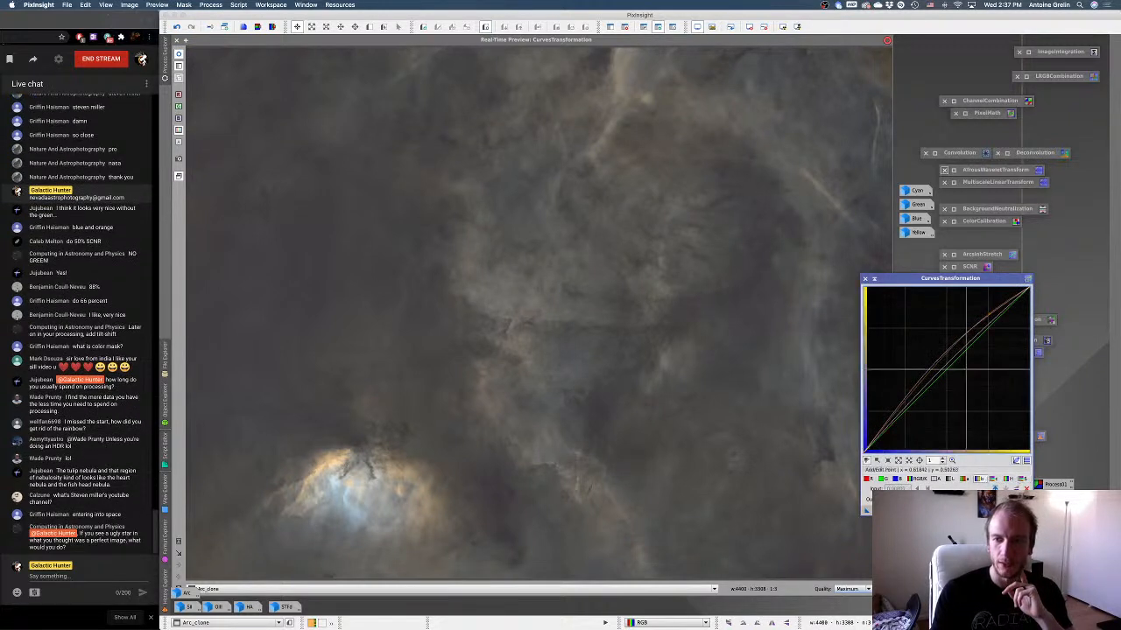
mouse_move(948, 376)
left_mouse_down()
mouse_move(925, 353)
mouse_move(944, 366)
left_mouse_up()
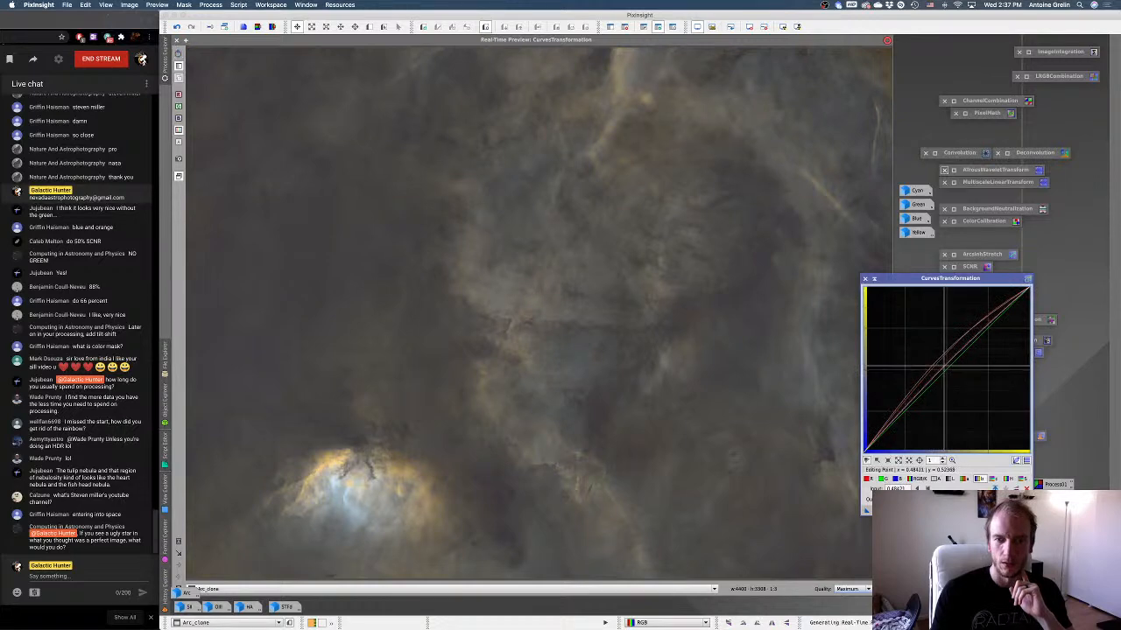
left_click(878, 509)
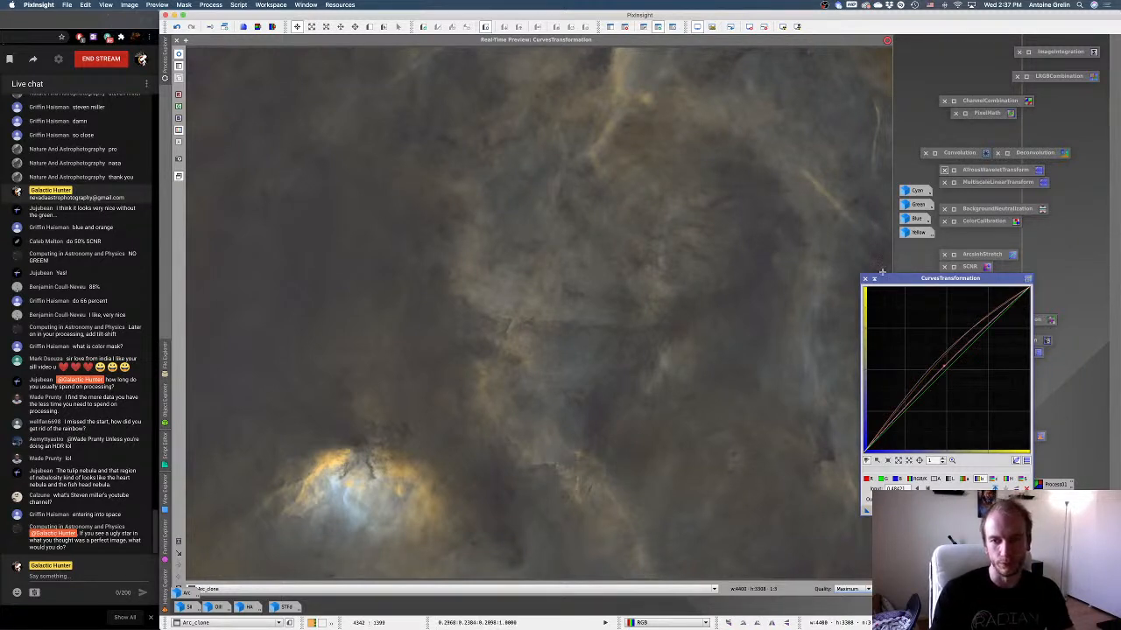
Close the real-time preview of Arc_clone, check the Blue mask and apply it to Arc_clone.
left_click(874, 279)
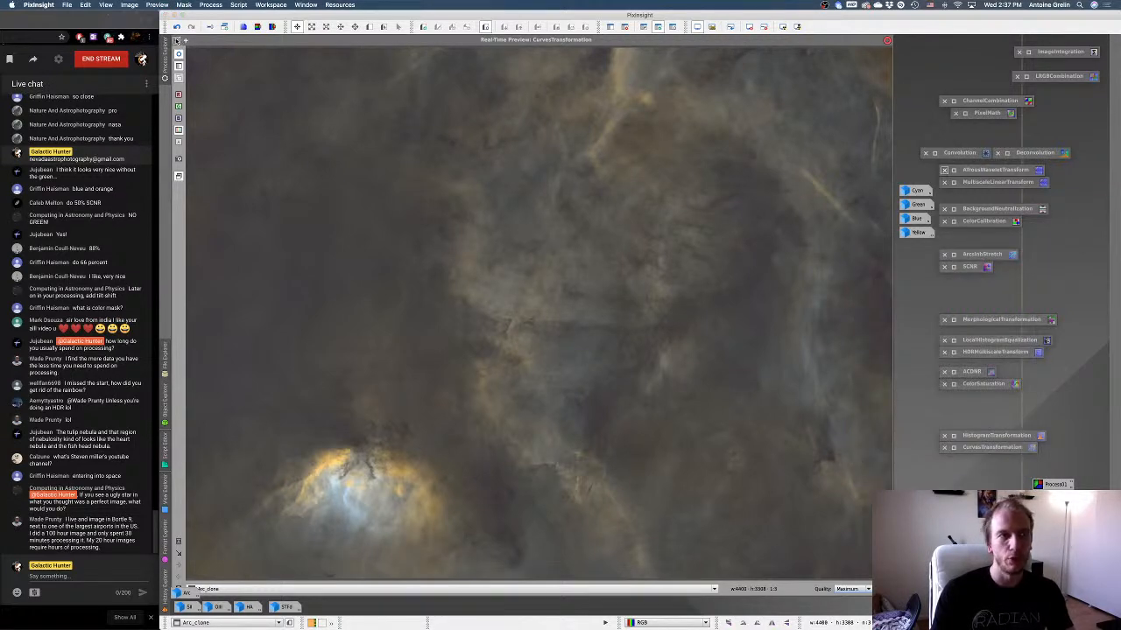
left_click(176, 41)
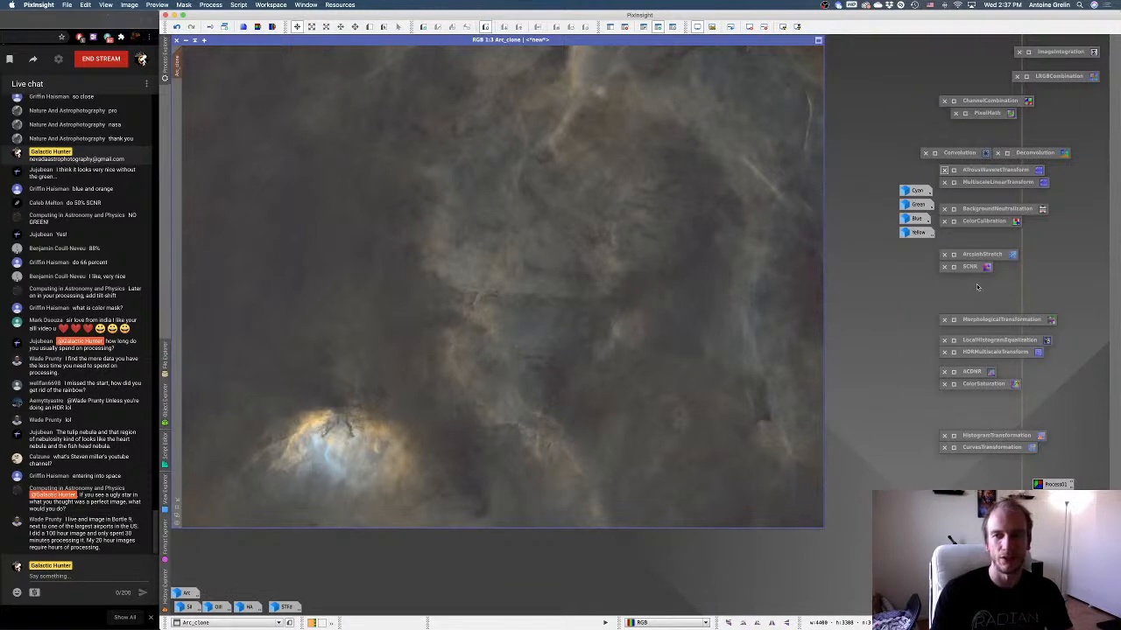
mouse_move(245, 41)
left_mouse_down()
mouse_move(258, 69)
mouse_move(245, 43)
left_mouse_up()
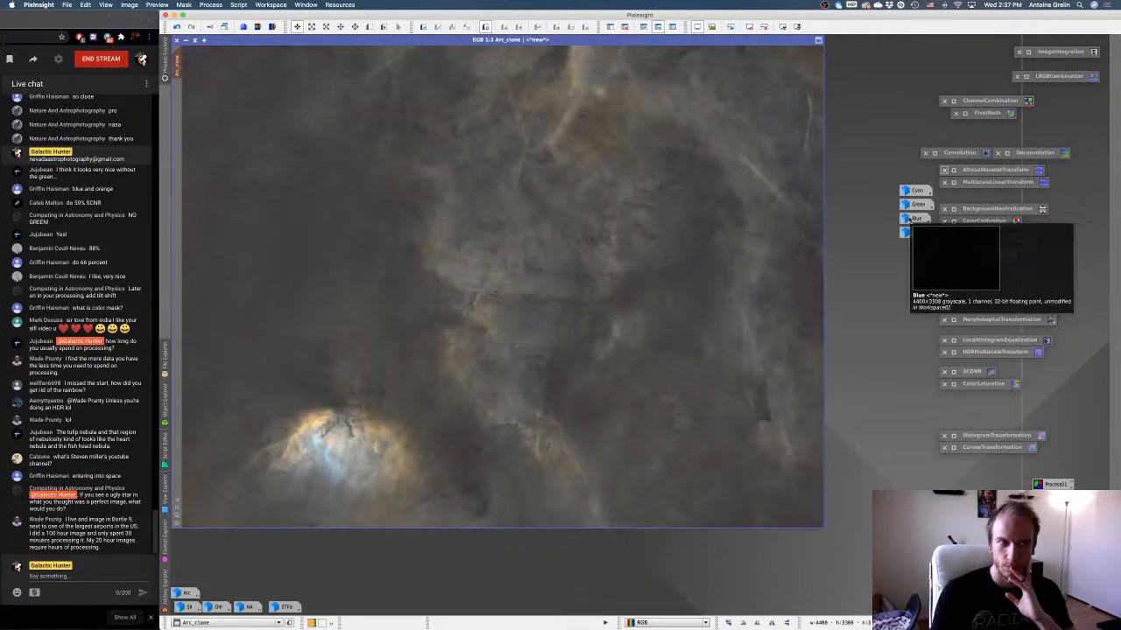
double_click(912, 219)
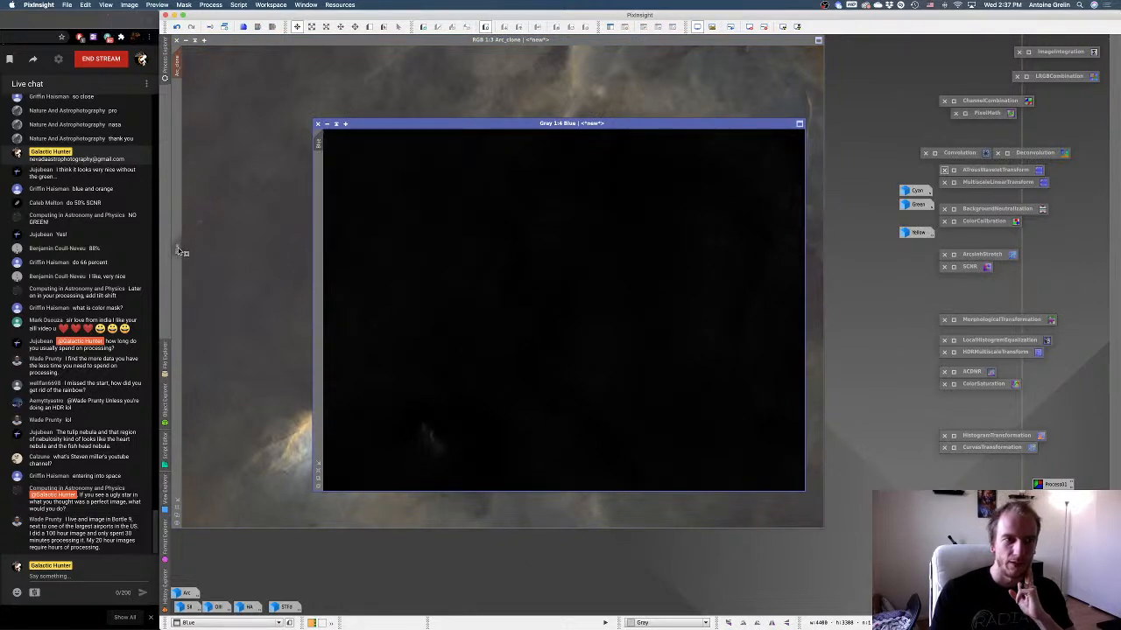
left_click(326, 124)
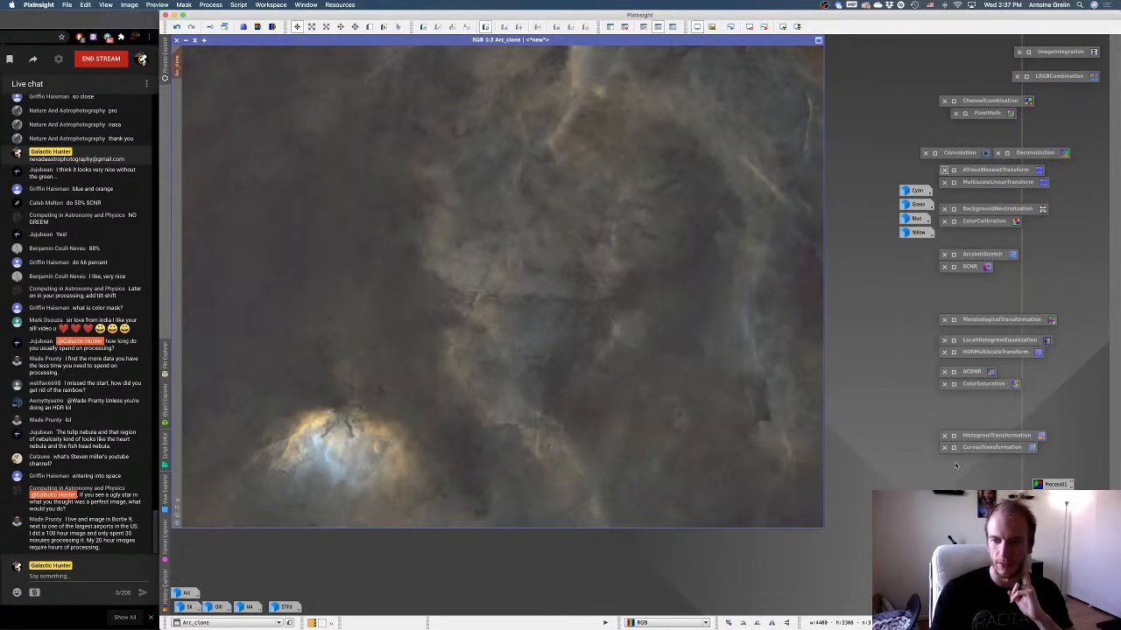
Preview freshly reset curves on Arc_clone and try raising the blue curve's midpoint to about x 0.42, y 0.56.
double_click(954, 447)
left_click(1026, 511)
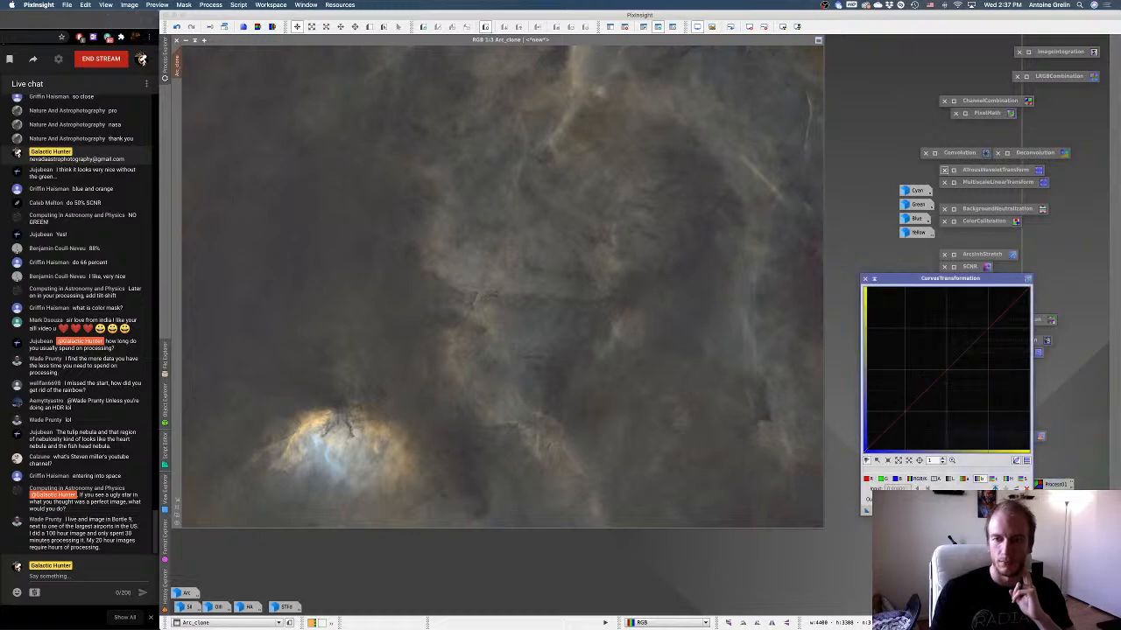
left_click(887, 511)
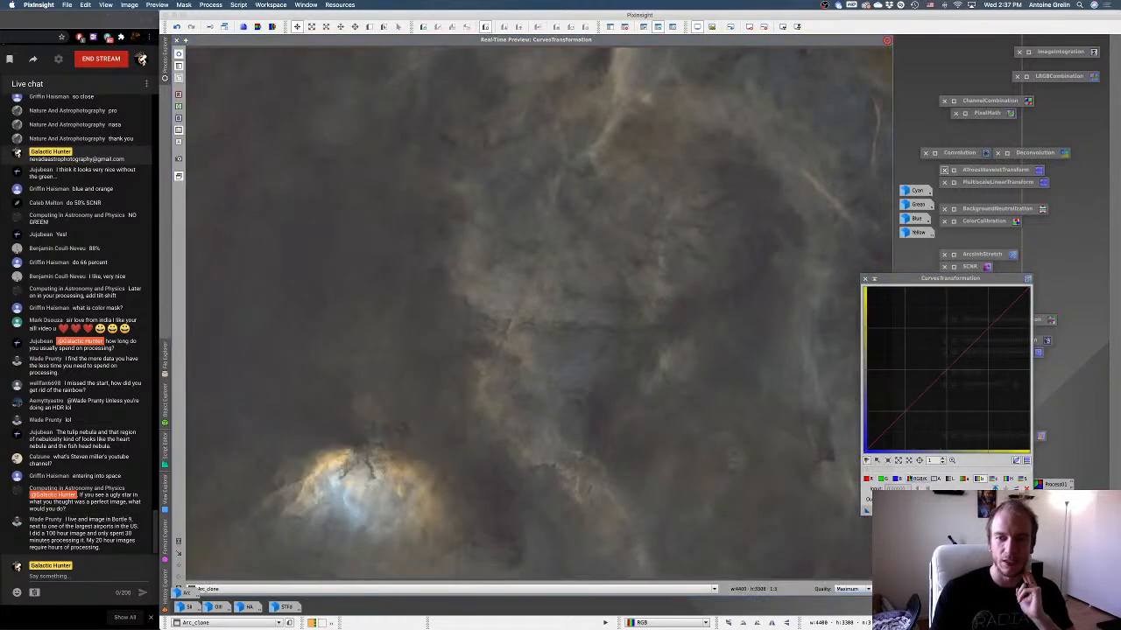
left_click(900, 480)
left_click_drag(948, 383, 933, 359)
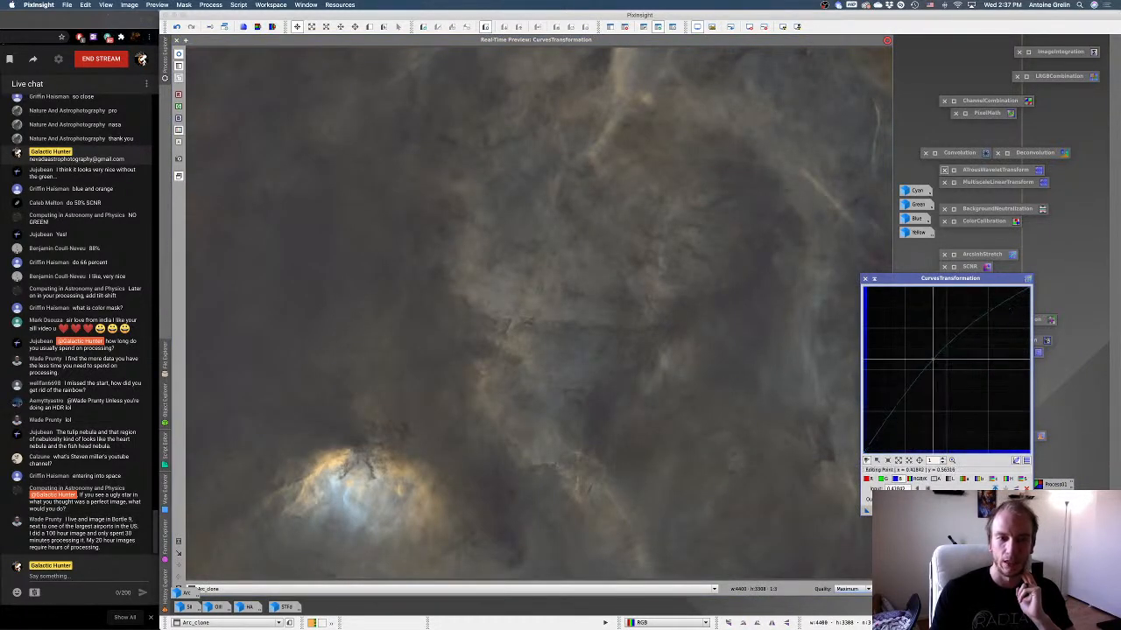
right_click(933, 359)
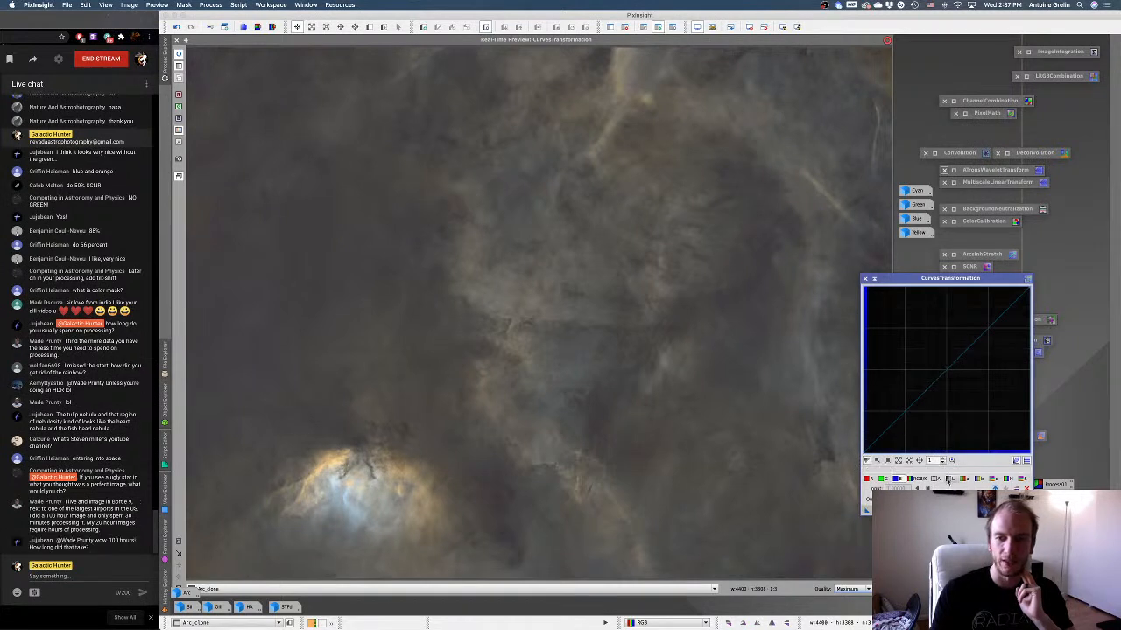
Lower the b* curve's midpoint slightly at about x 0.46 and close the real-time preview.
left_click(979, 480)
left_click_drag(947, 381, 940, 378)
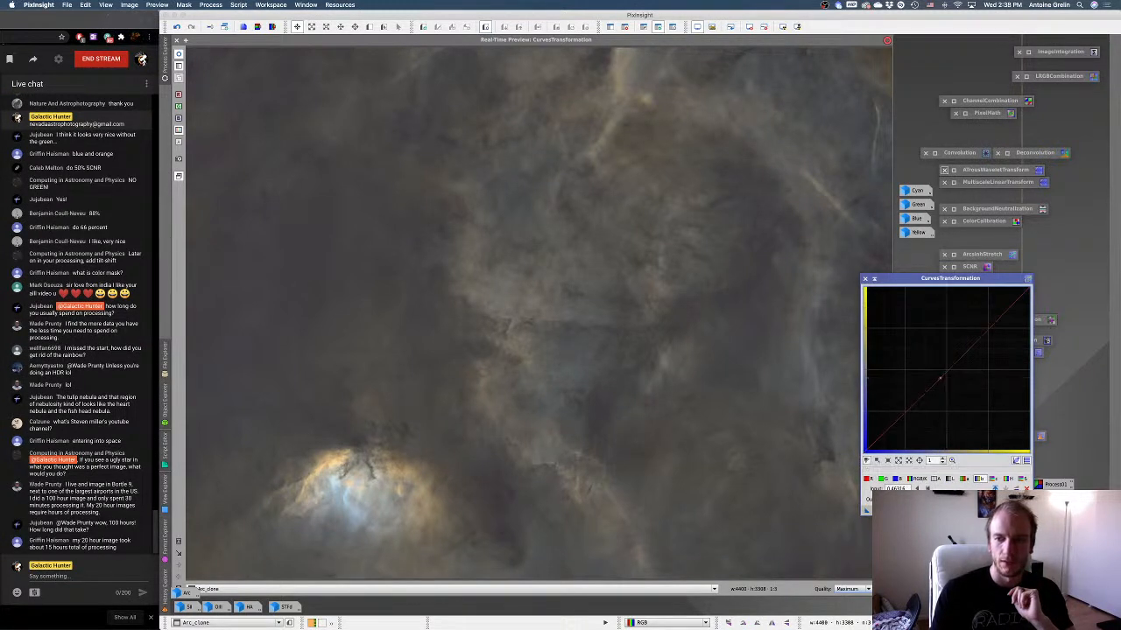
left_click(177, 41)
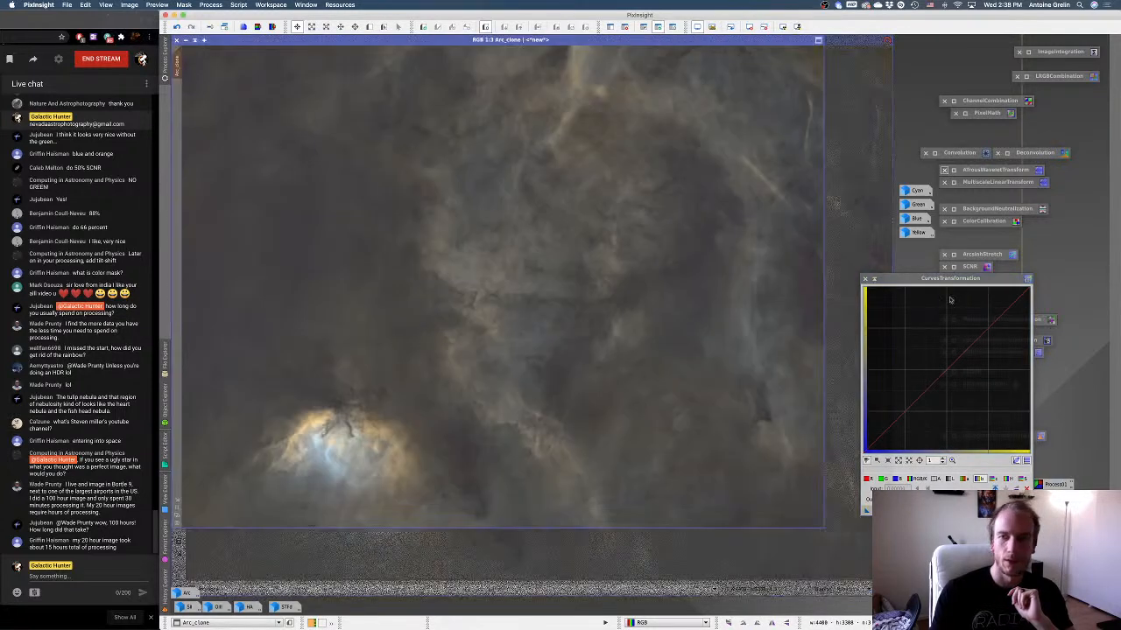
Check the Yellow mask, apply it to Arc_clone and open a new real-time preview for the curves.
double_click(915, 232)
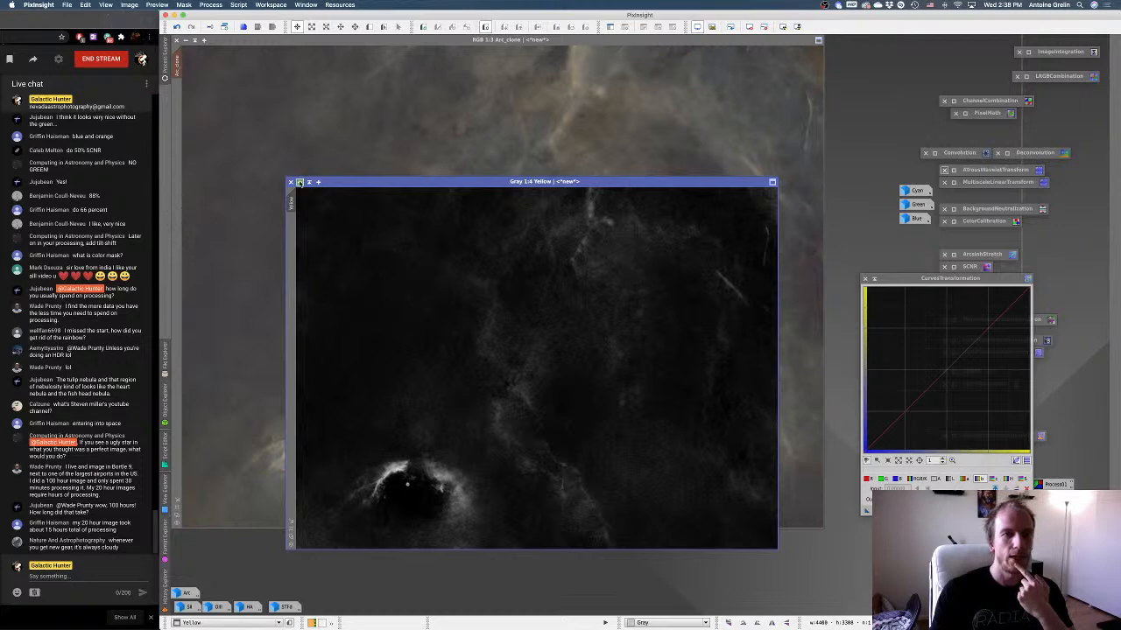
left_click(298, 181)
left_click(885, 510)
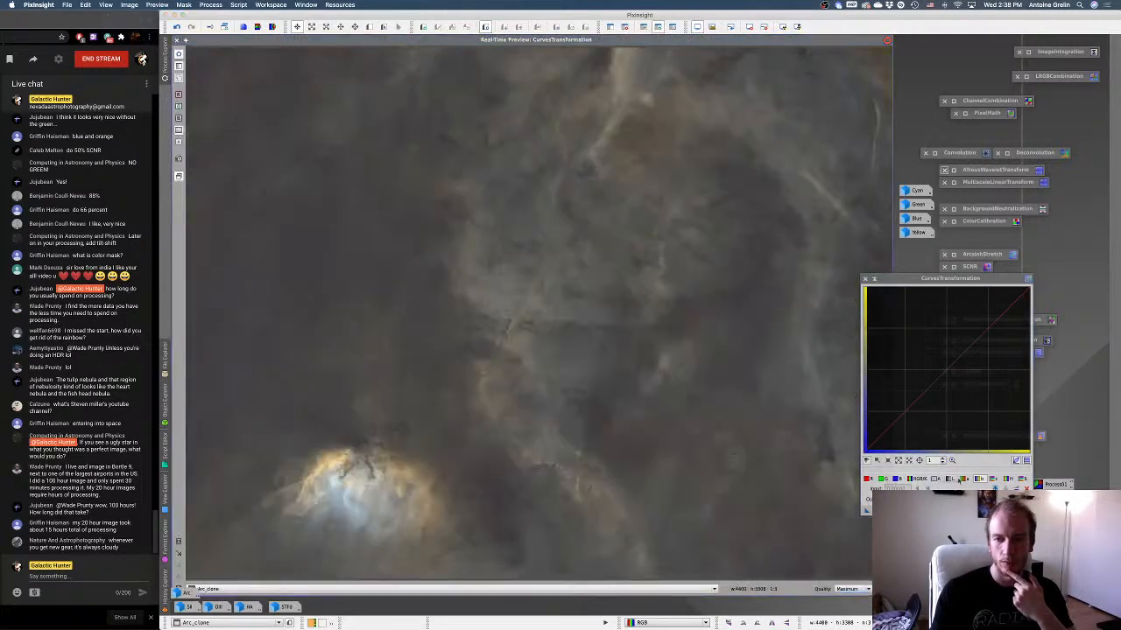
Raise the saturation curve's midpoint slightly at about x 0.48 and lift the c* curve's upper midtones at about x 0.74.
left_click(1020, 481)
mouse_move(948, 369)
left_mouse_down()
mouse_move(921, 331)
mouse_move(944, 369)
left_mouse_up()
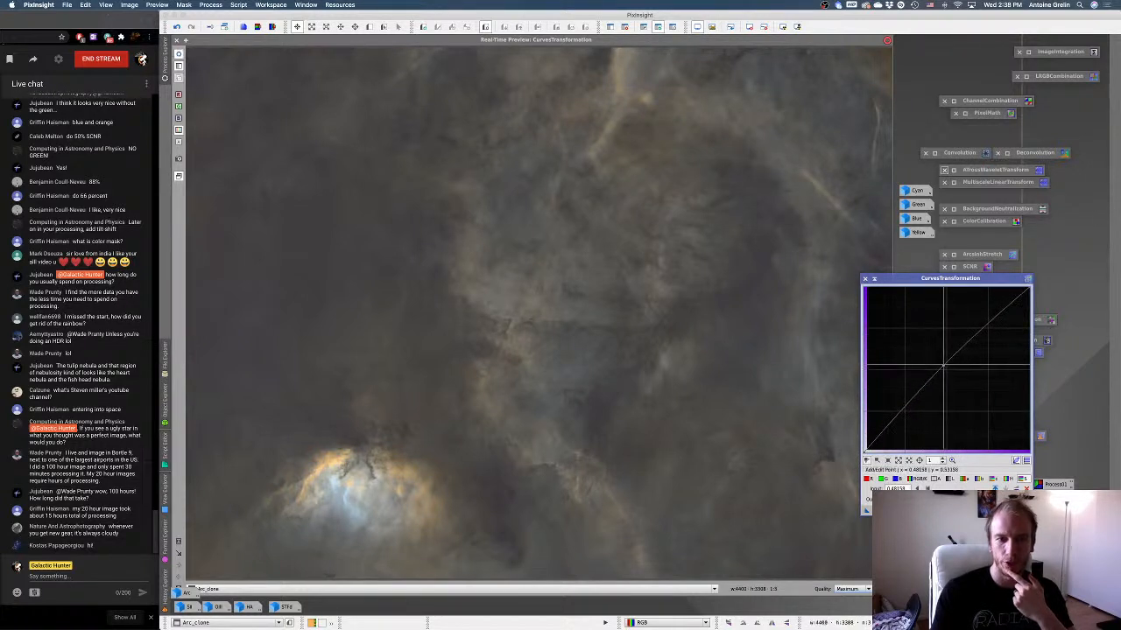
left_click(994, 481)
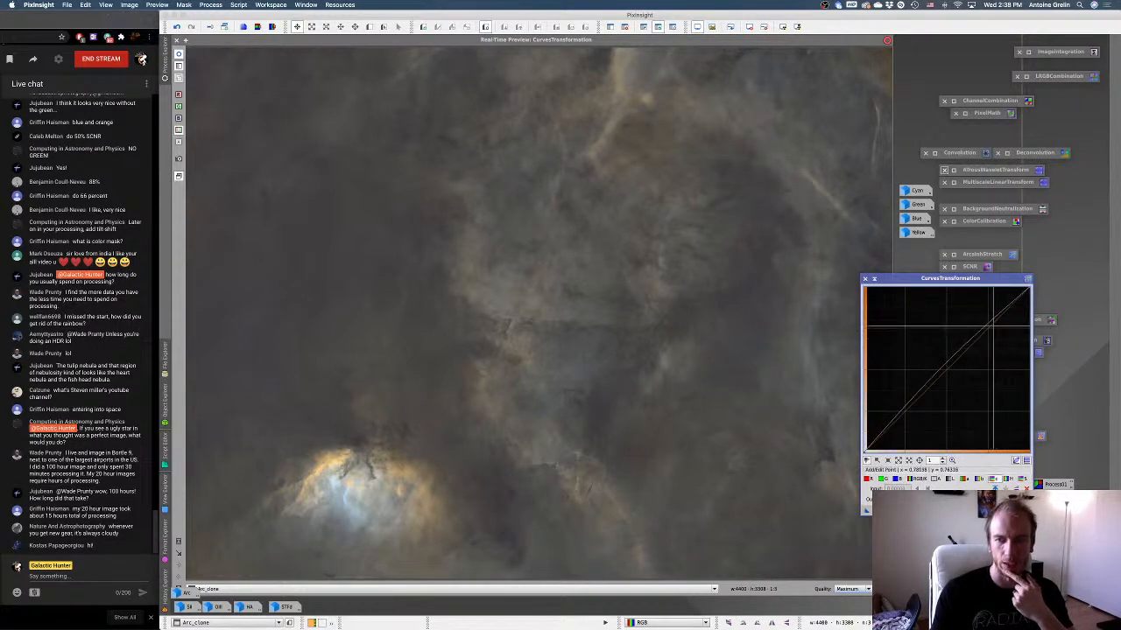
left_click_drag(988, 322, 987, 321)
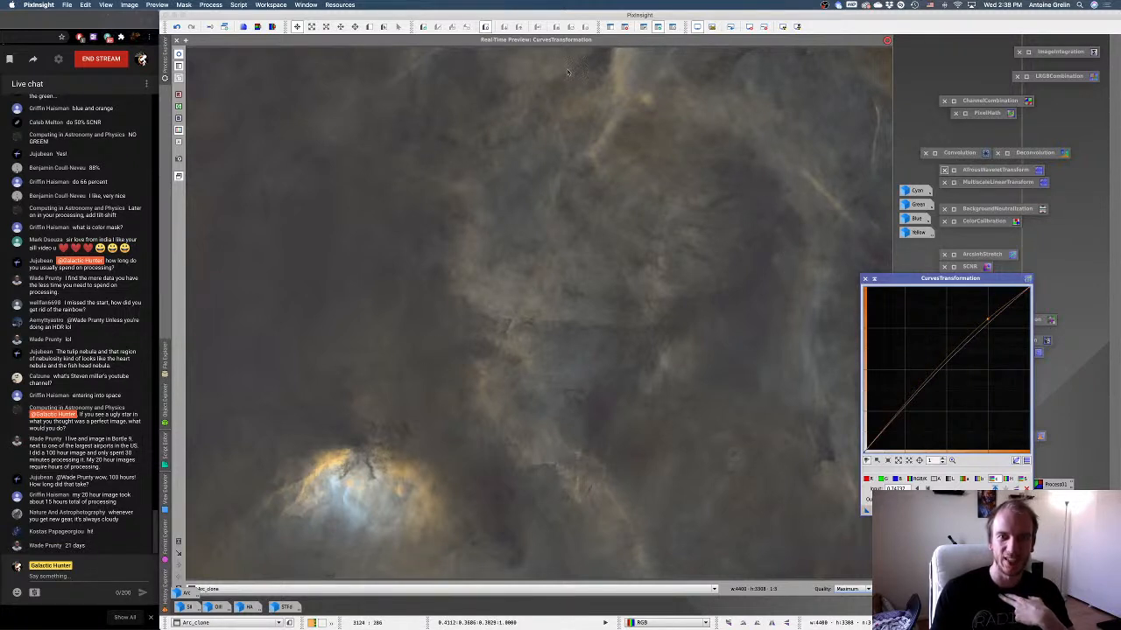
Lift the blue curve's midpoint slightly at about x 0.48, then close the preview and put the curves dialog away.
left_click(895, 479)
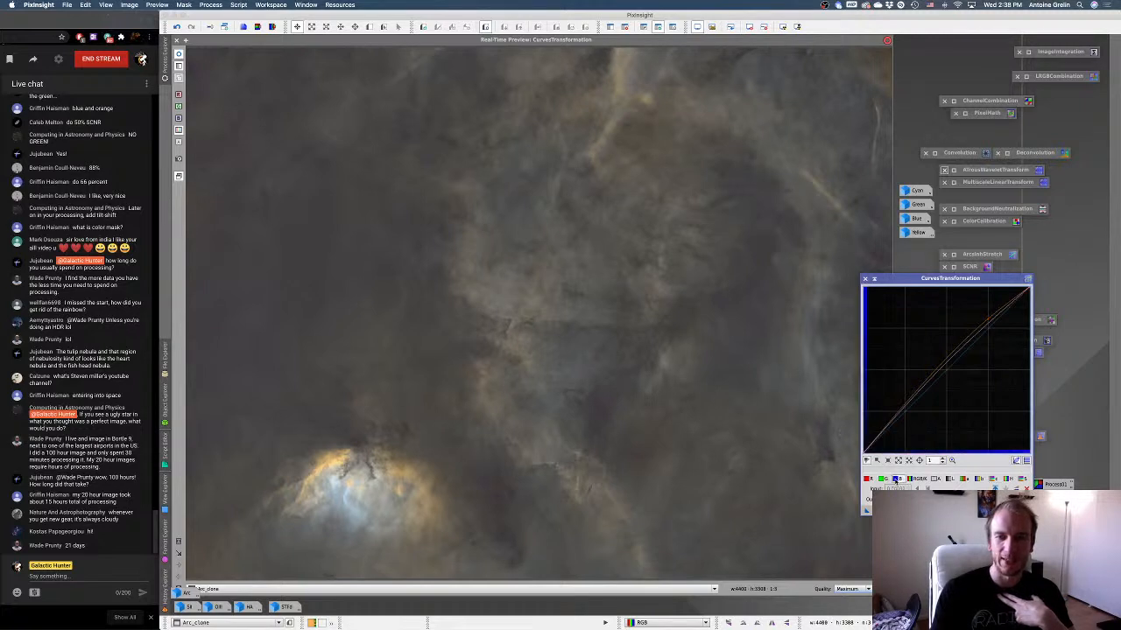
left_click_drag(944, 367, 944, 367)
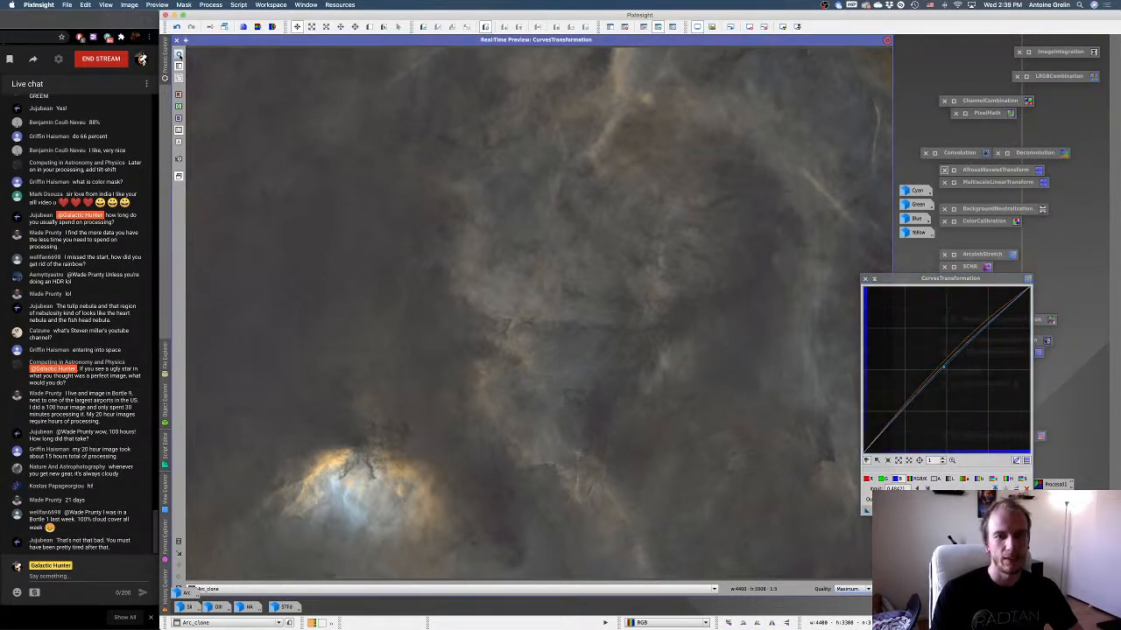
left_click(177, 40)
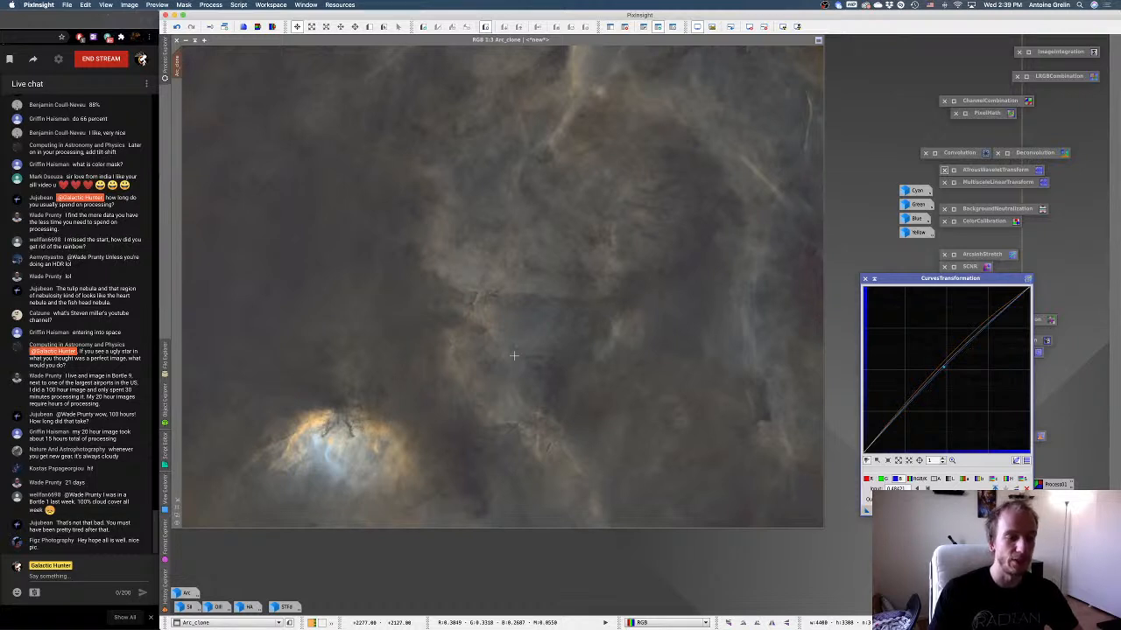
left_click(874, 279)
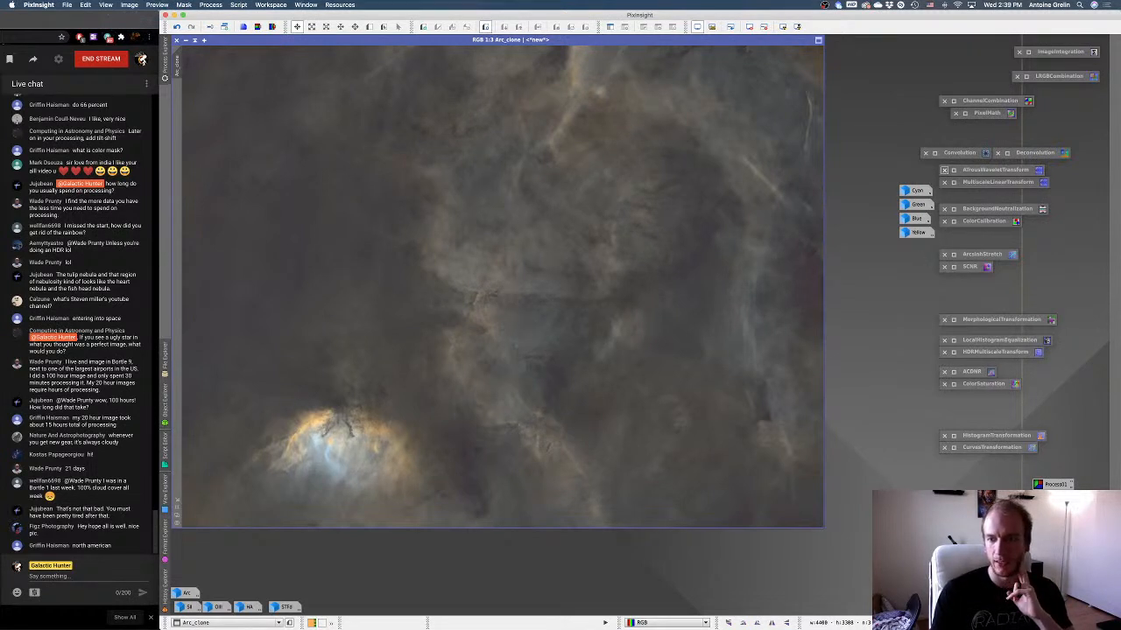
Preview reset curves on the unmasked Arc_clone, raising saturation slightly at about x 0.48 and c* at about x 0.74.
double_click(957, 449)
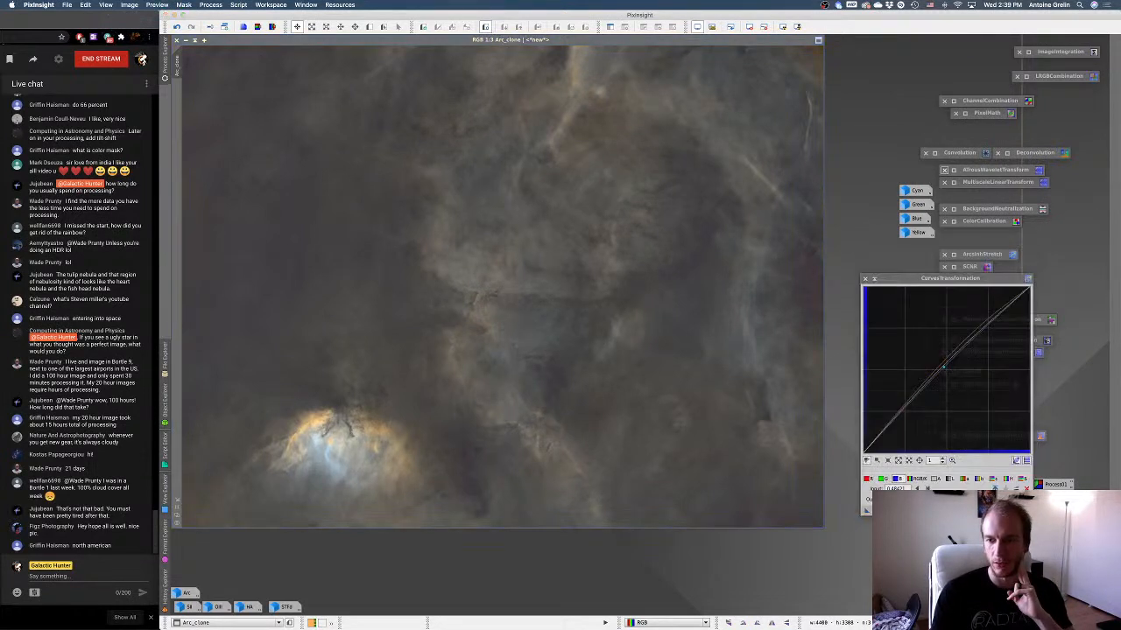
left_click(871, 508)
left_click(1022, 479)
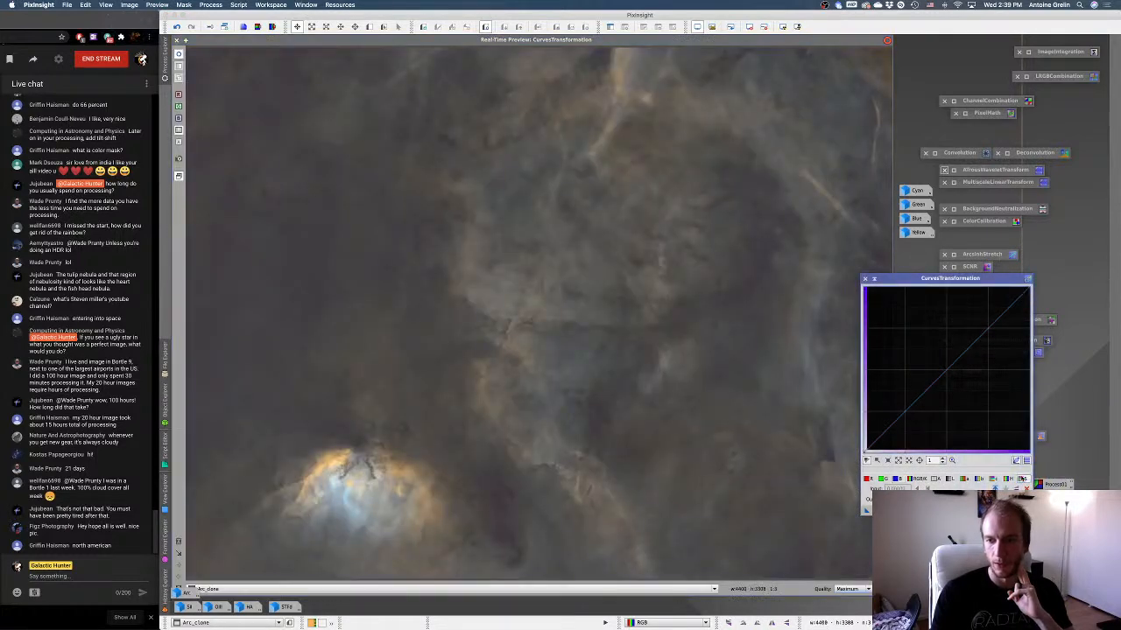
left_click(936, 360)
mouse_move(936, 360)
left_mouse_down()
mouse_move(930, 385)
mouse_move(943, 364)
left_mouse_up()
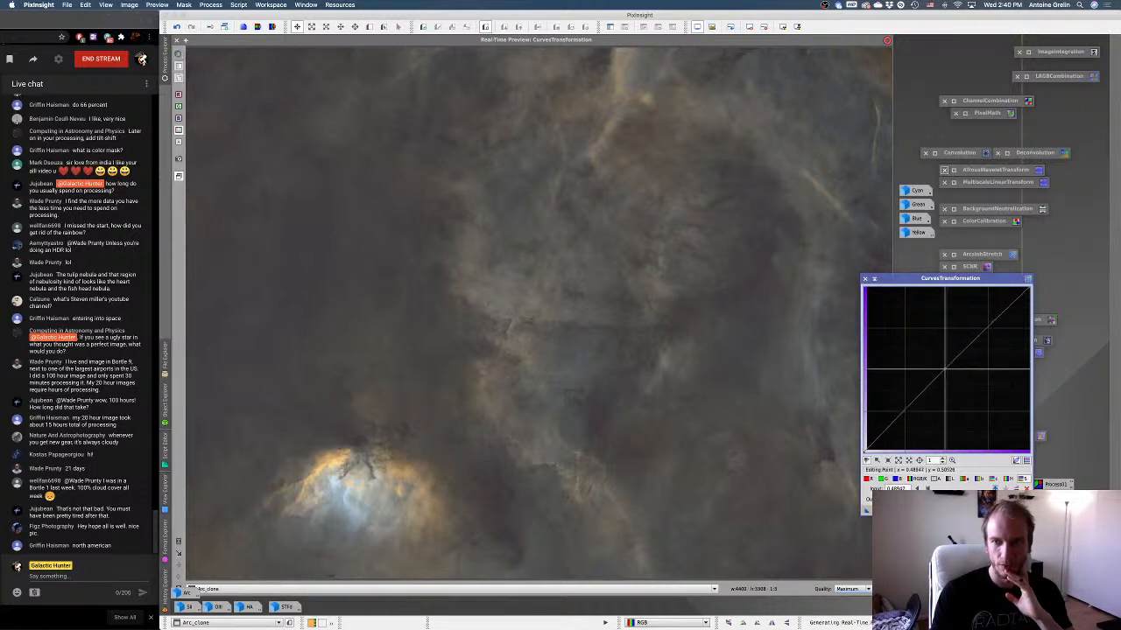
left_click(996, 479)
mouse_move(990, 333)
left_mouse_down()
mouse_move(979, 313)
mouse_move(988, 327)
left_mouse_up()
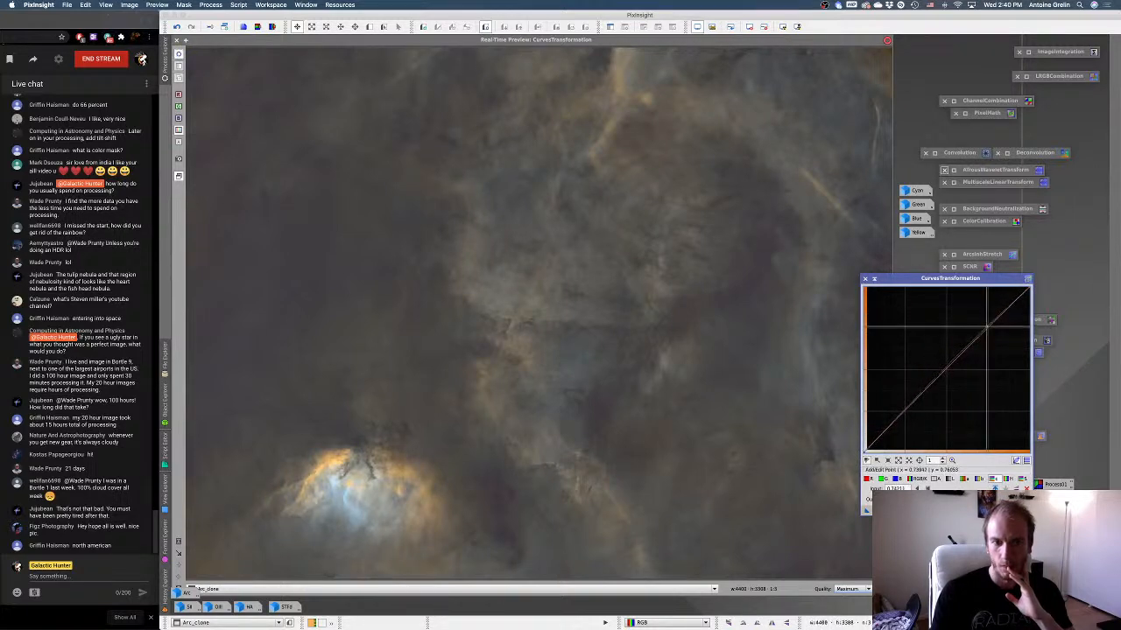
Reshape the saturation curve with a raised shadow point at about x 0.15, y 0.21 and a midpoint at about x 0.50, y 0.54.
left_click(1022, 479)
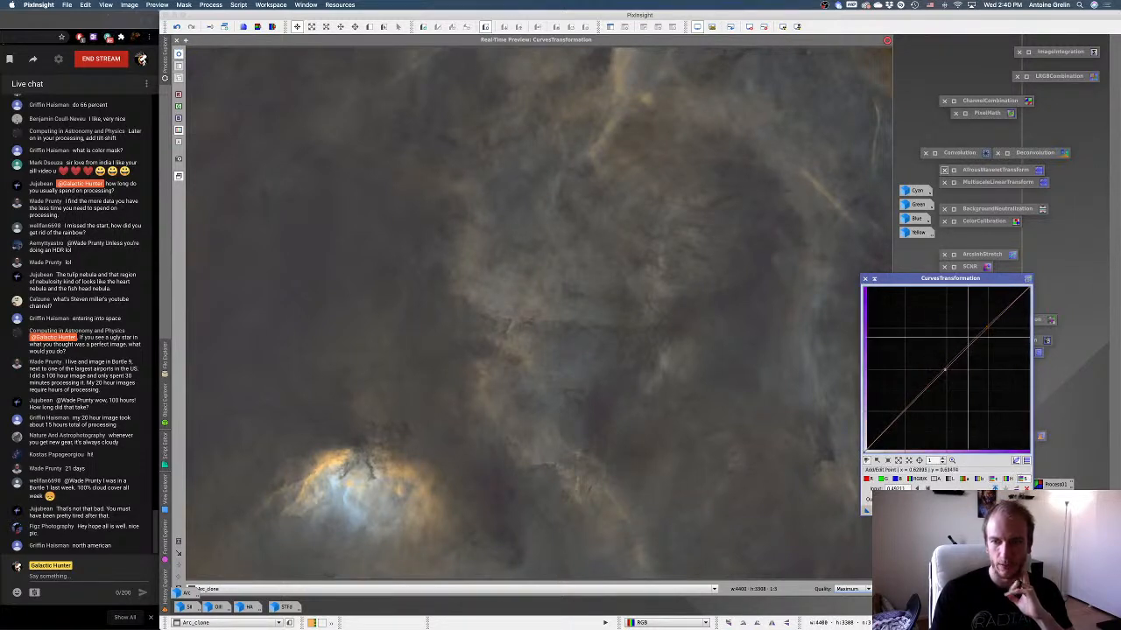
left_click_drag(968, 347, 892, 417)
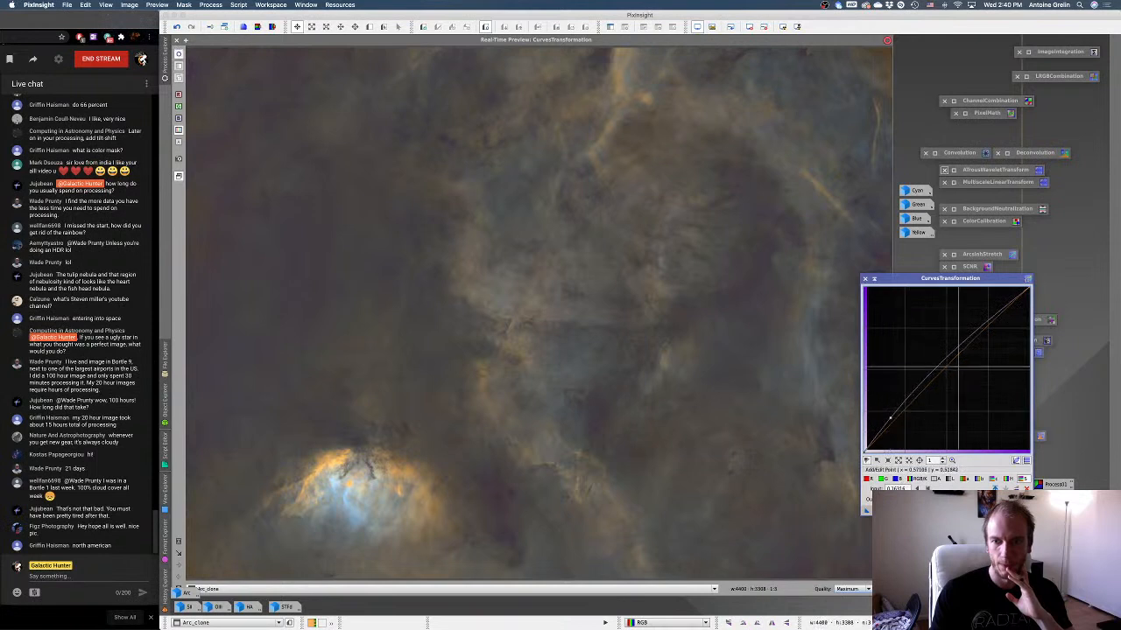
left_click_drag(949, 357, 947, 362)
left_click(178, 55)
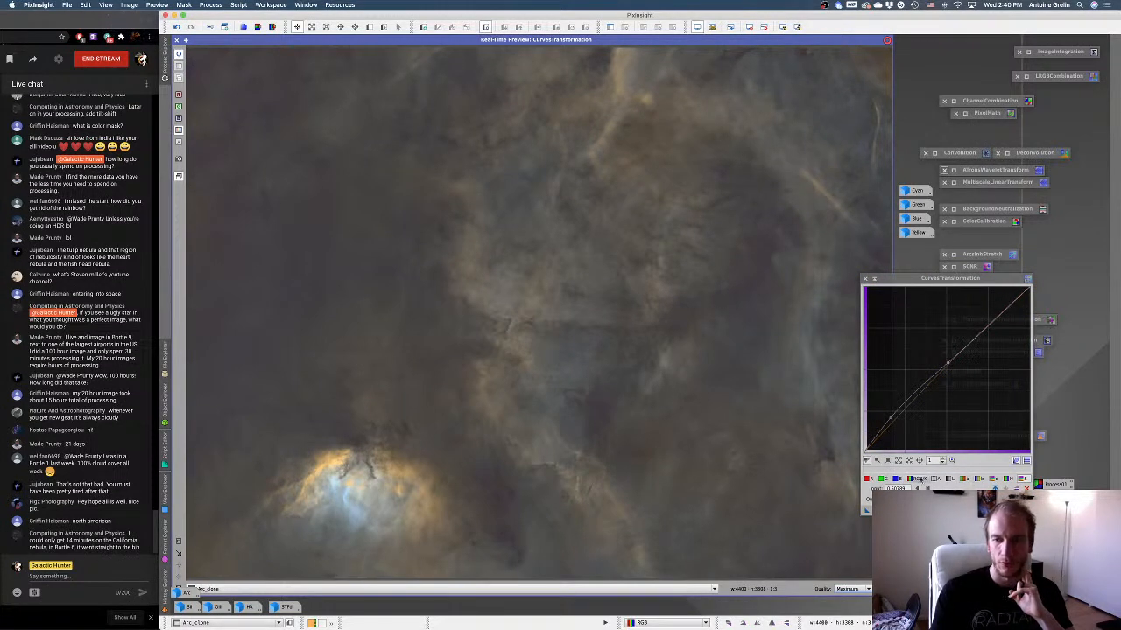
Fine-tune the b* curve's midpoint close to the diagonal at about x 0.50, apply the curves to Arc_clone and close the preview.
left_click(982, 479)
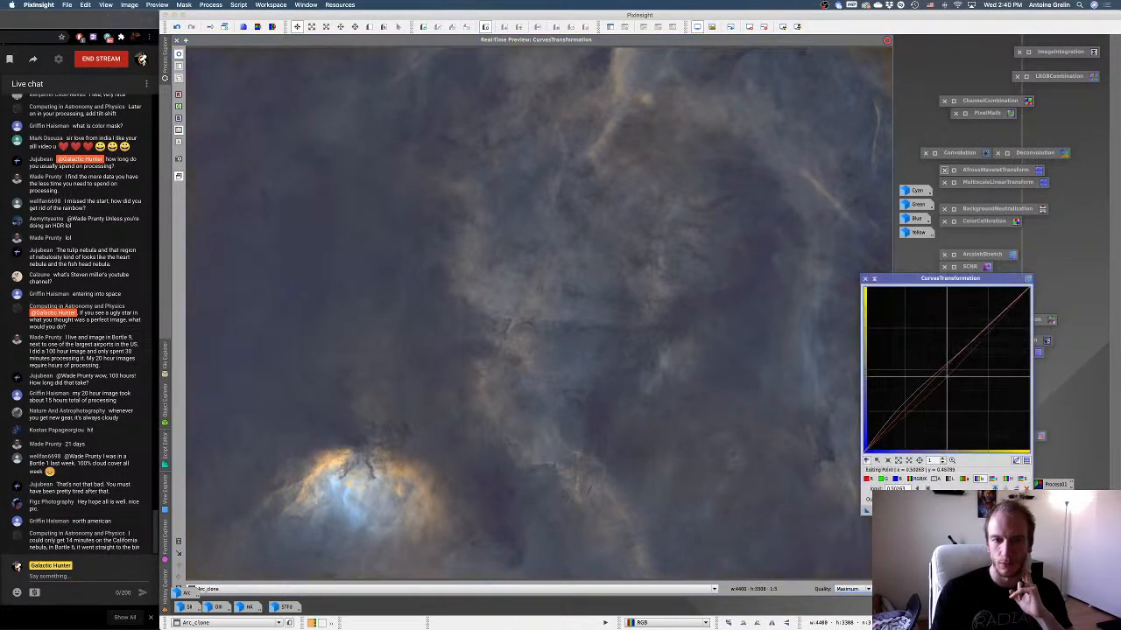
left_click_drag(947, 377, 947, 368)
mouse_move(867, 511)
left_mouse_down()
mouse_move(879, 510)
mouse_move(862, 510)
left_mouse_up()
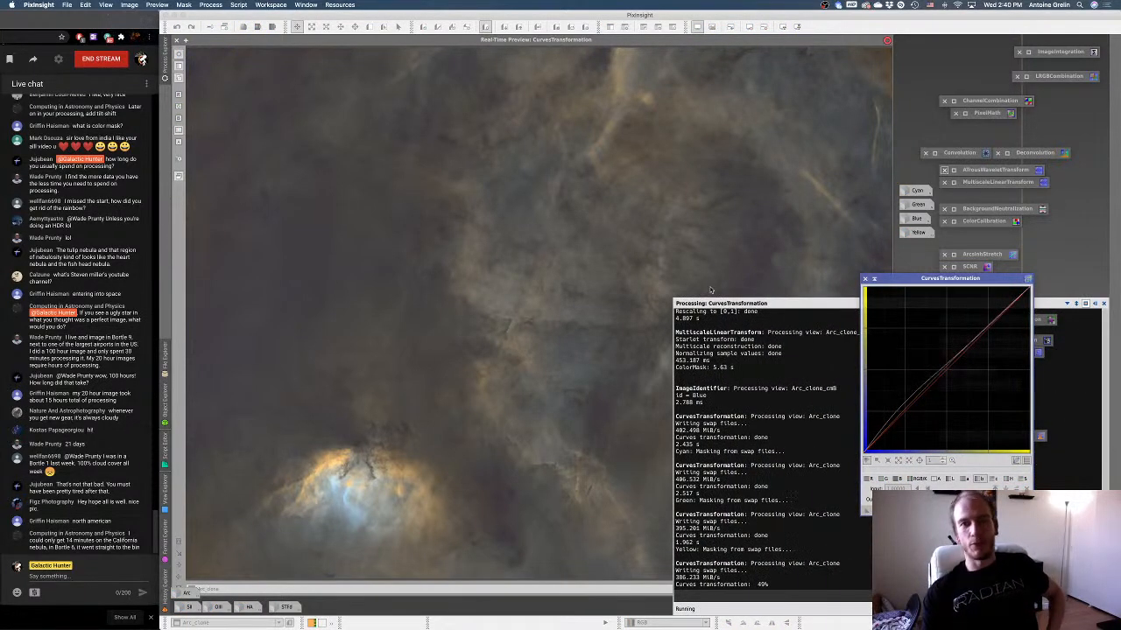
left_click(866, 279)
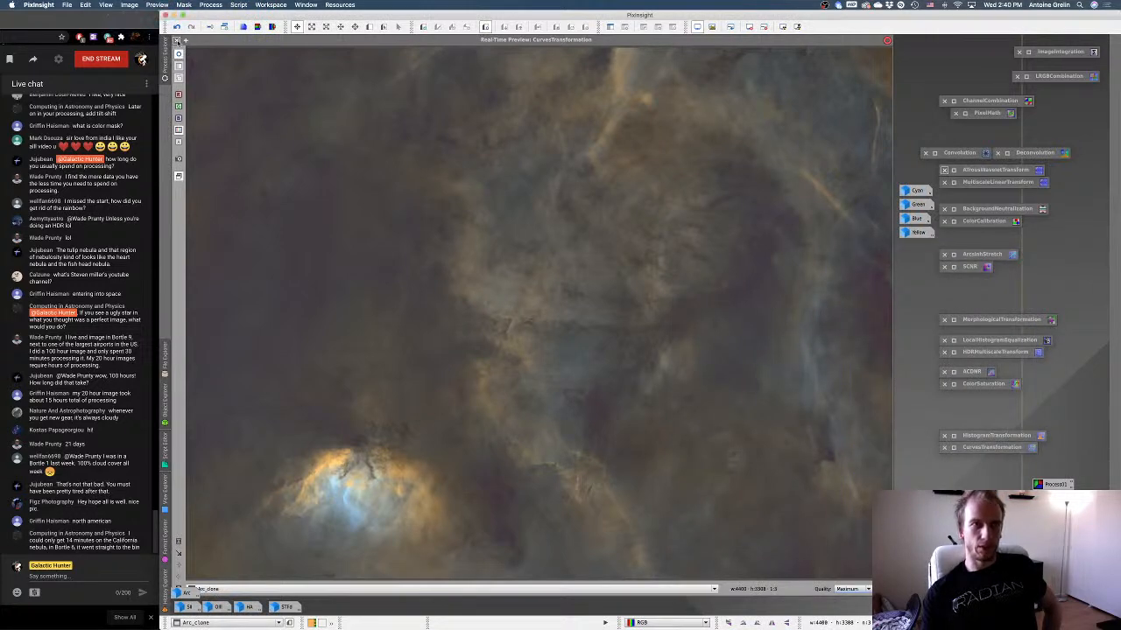
left_click(177, 41)
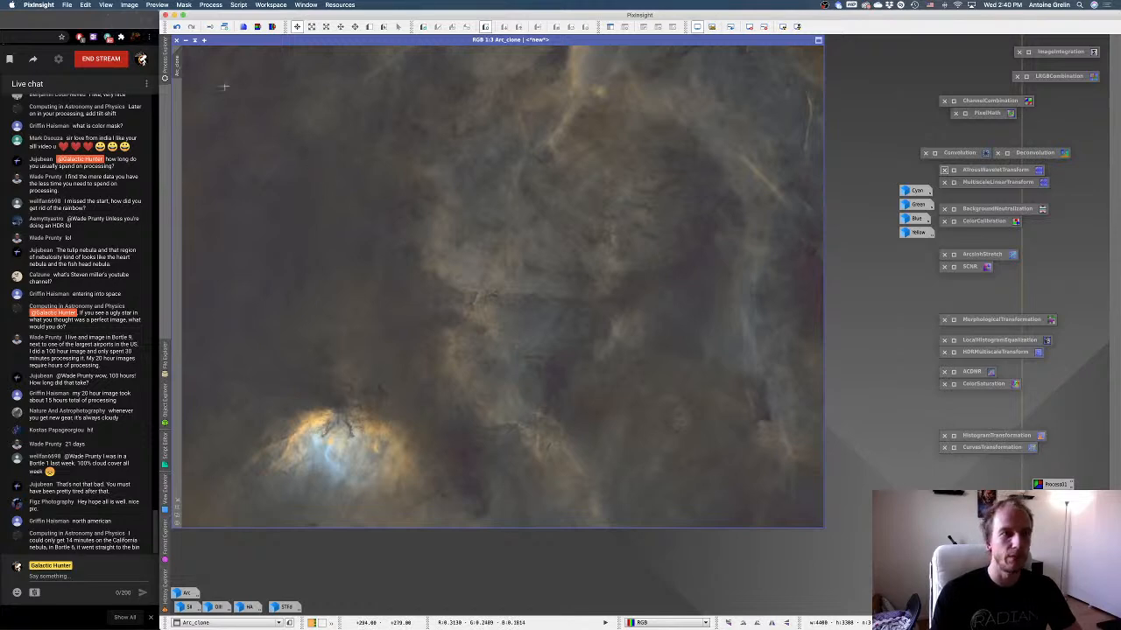
Open DynamicBackgroundExtraction and load the saved Process01 settings with their sample points onto a duplicate of Arc_clone.
left_click(167, 74)
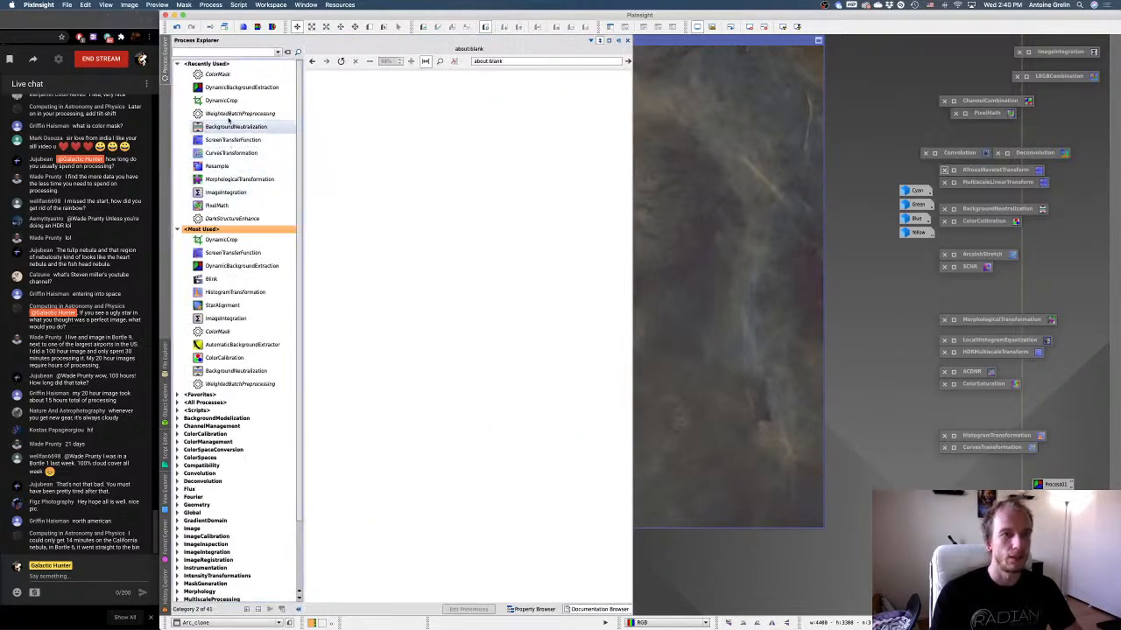
left_click(231, 89)
double_click(230, 88)
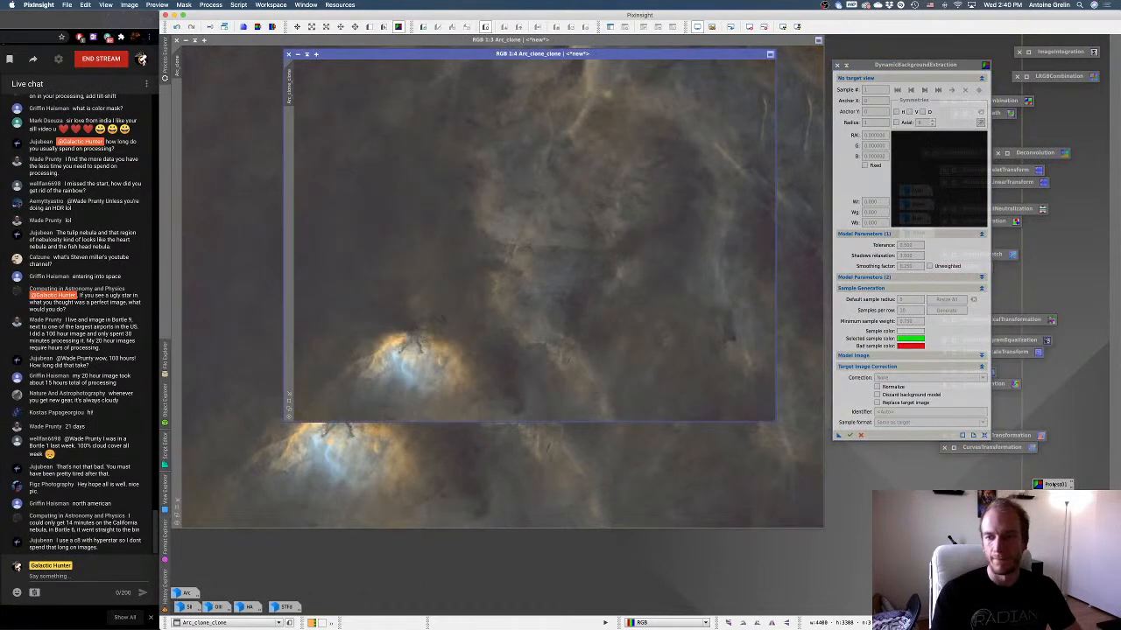
mouse_move(1057, 484)
left_mouse_down()
mouse_move(874, 442)
mouse_move(870, 428)
left_mouse_up()
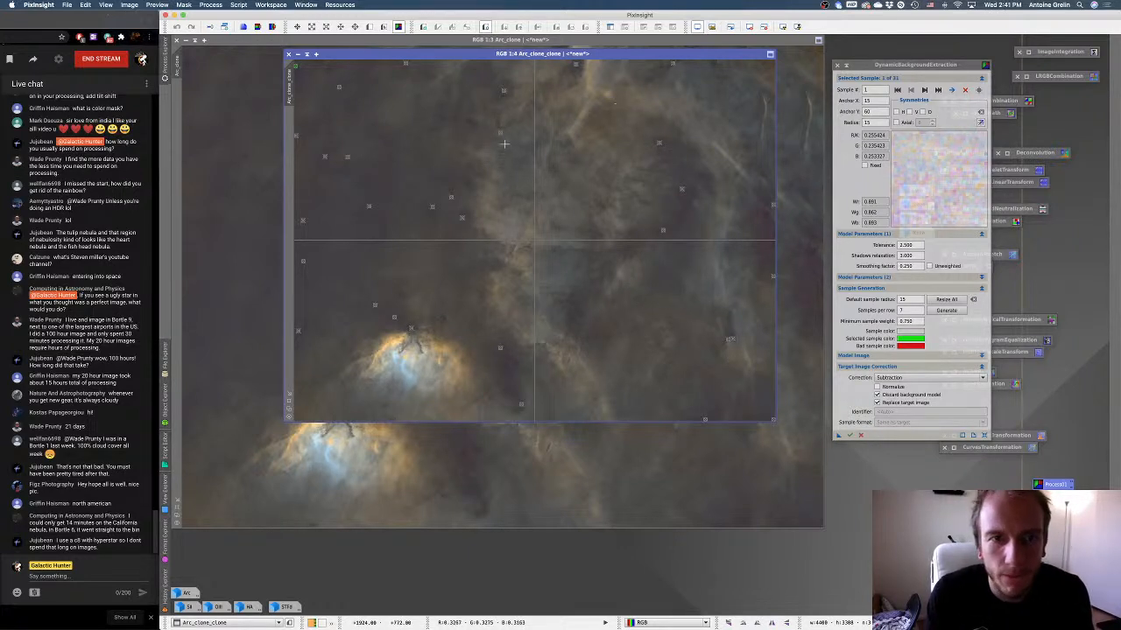
Adjust the background samples, add one near x 3708, y 1056, and run DynamicBackgroundExtraction with Subtraction correction on the Arc_clone duplicate.
left_click_drag(501, 134, 342, 86)
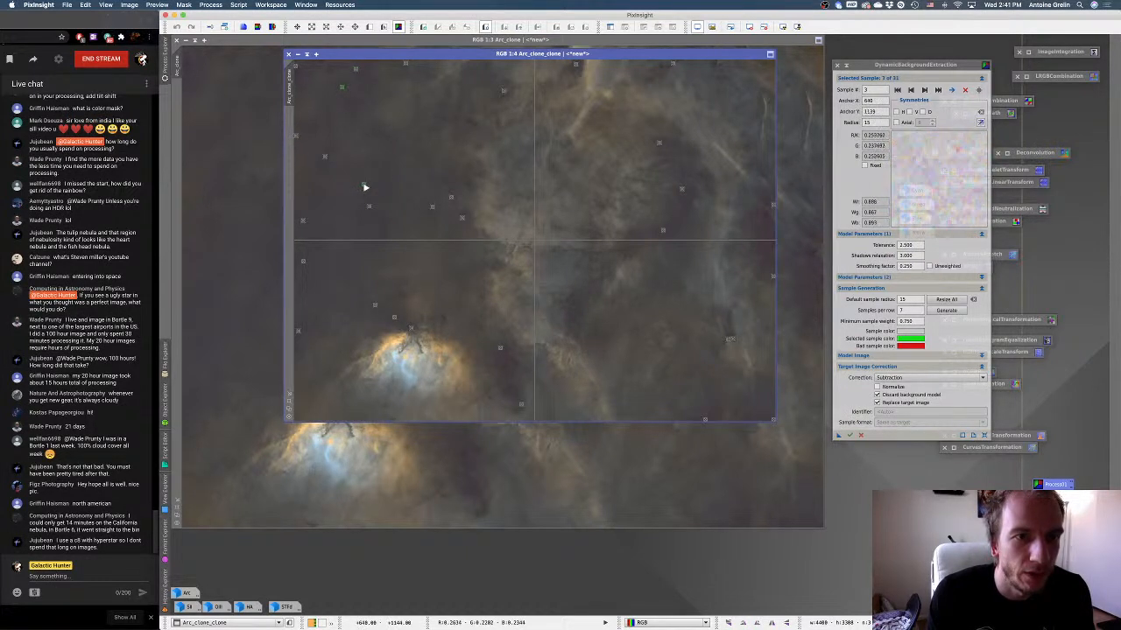
left_click(348, 160)
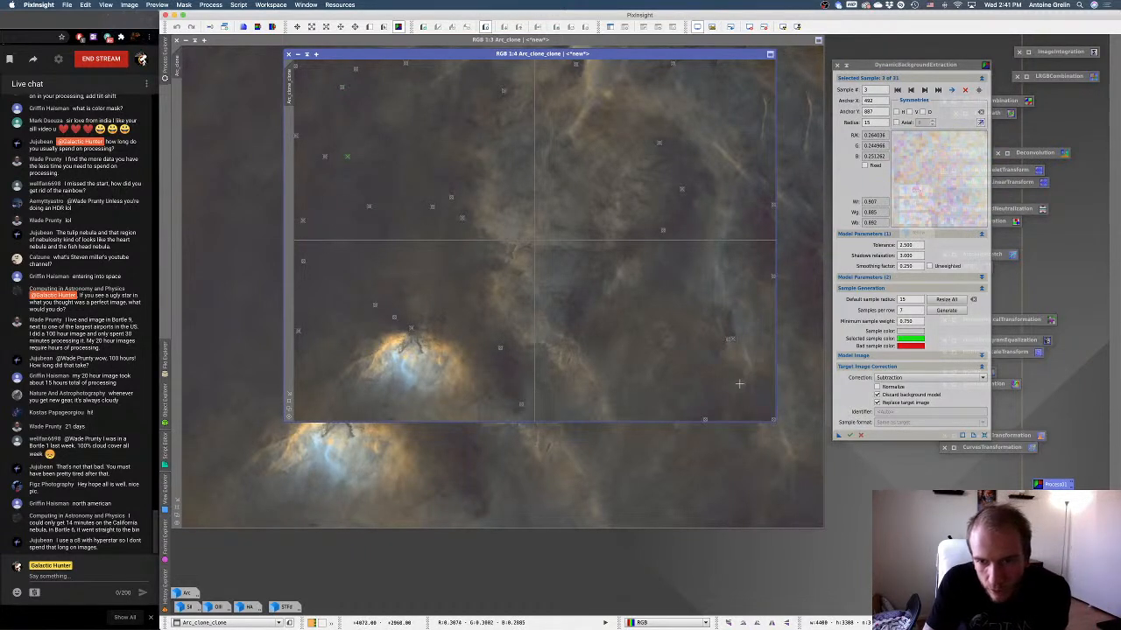
left_click(769, 263)
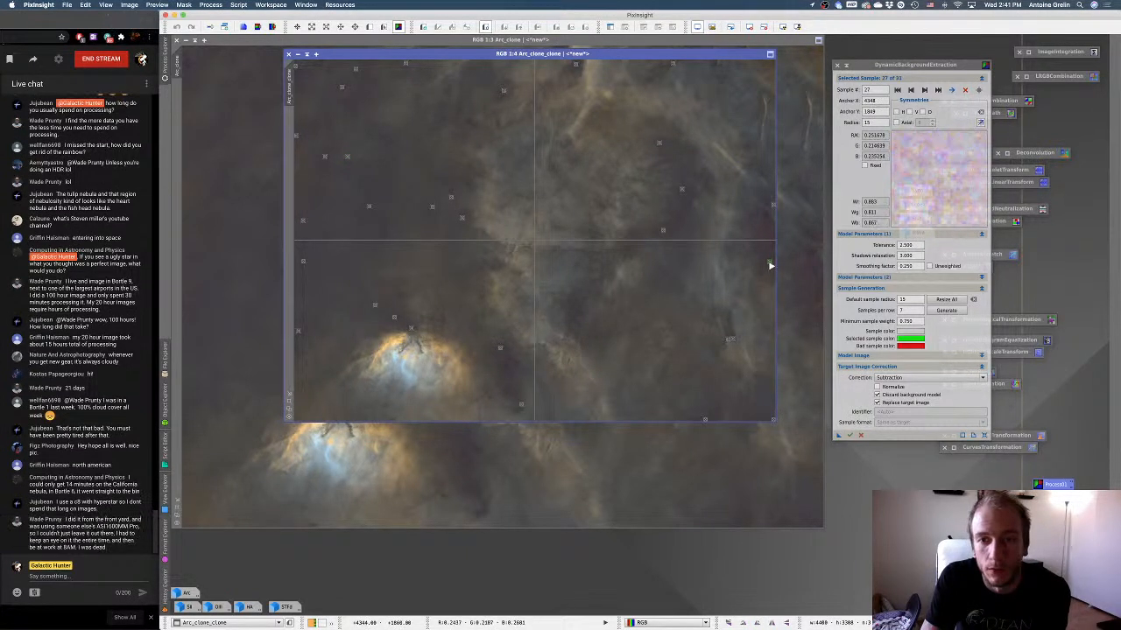
left_click(699, 175)
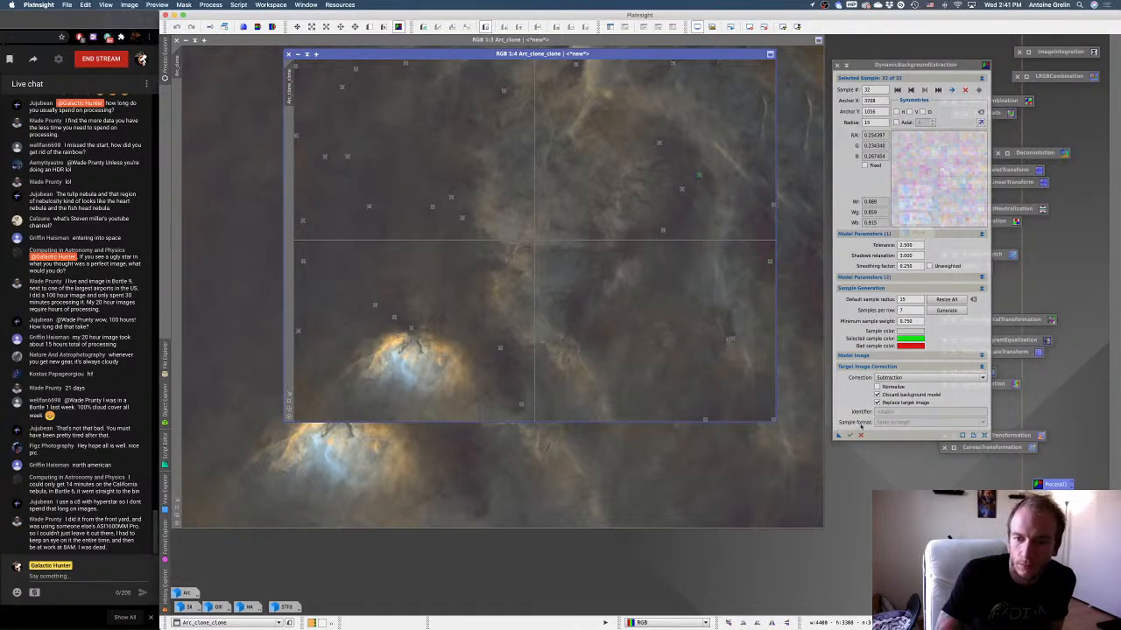
left_click(850, 435)
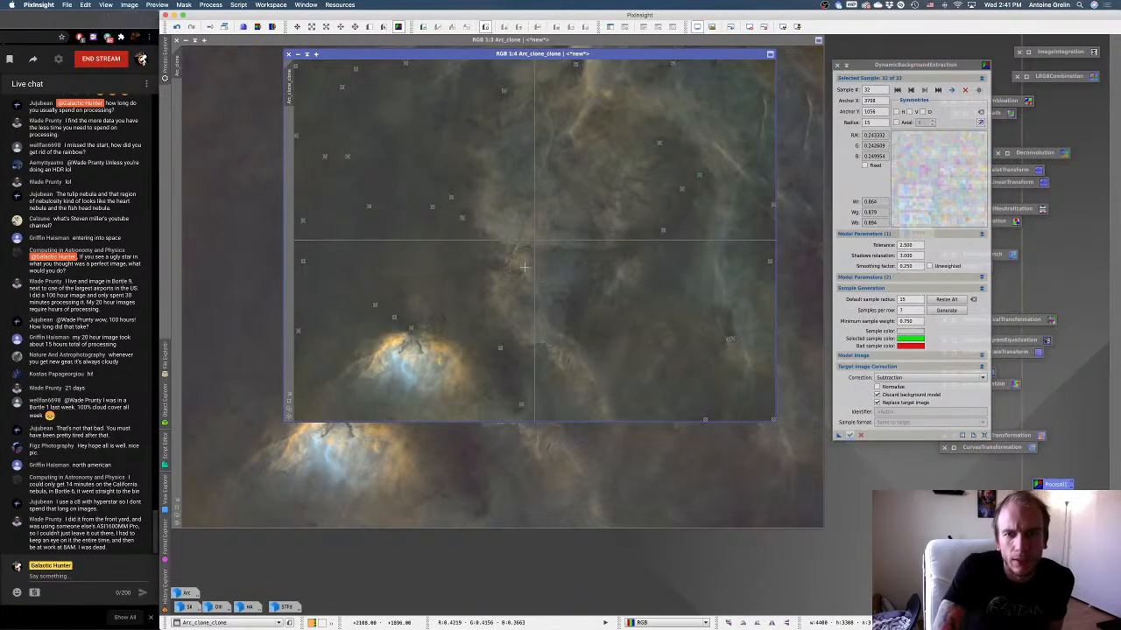
left_click(860, 435)
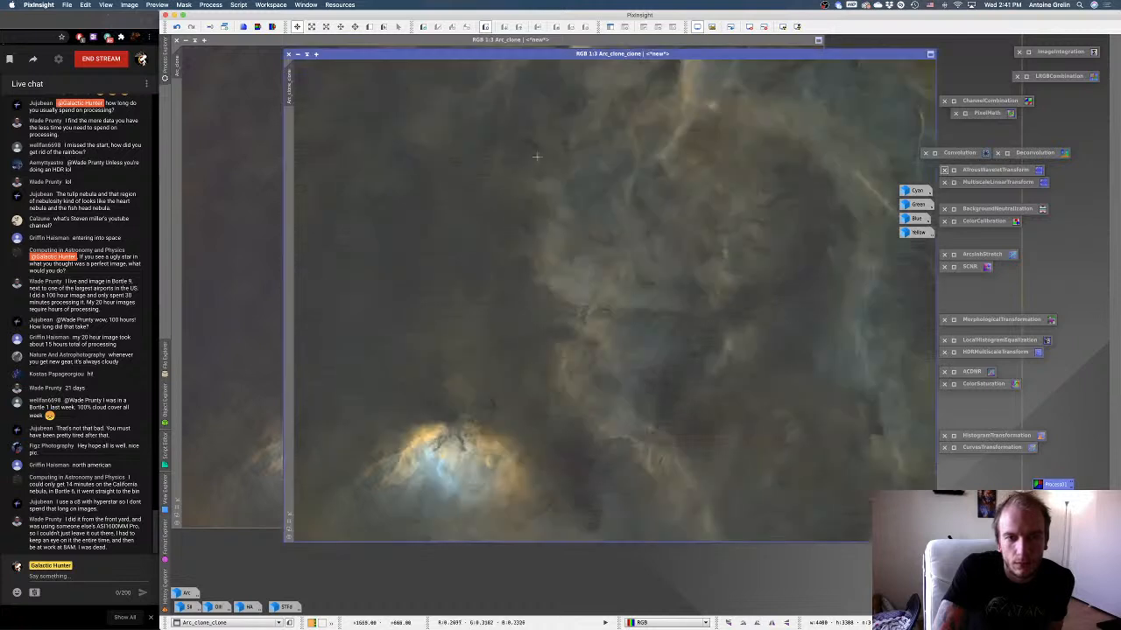
Compare the duplicate with Arc_clone and remove green from the duplicate using SCNR with Average Neutral protection at 0.88.
left_click(248, 194)
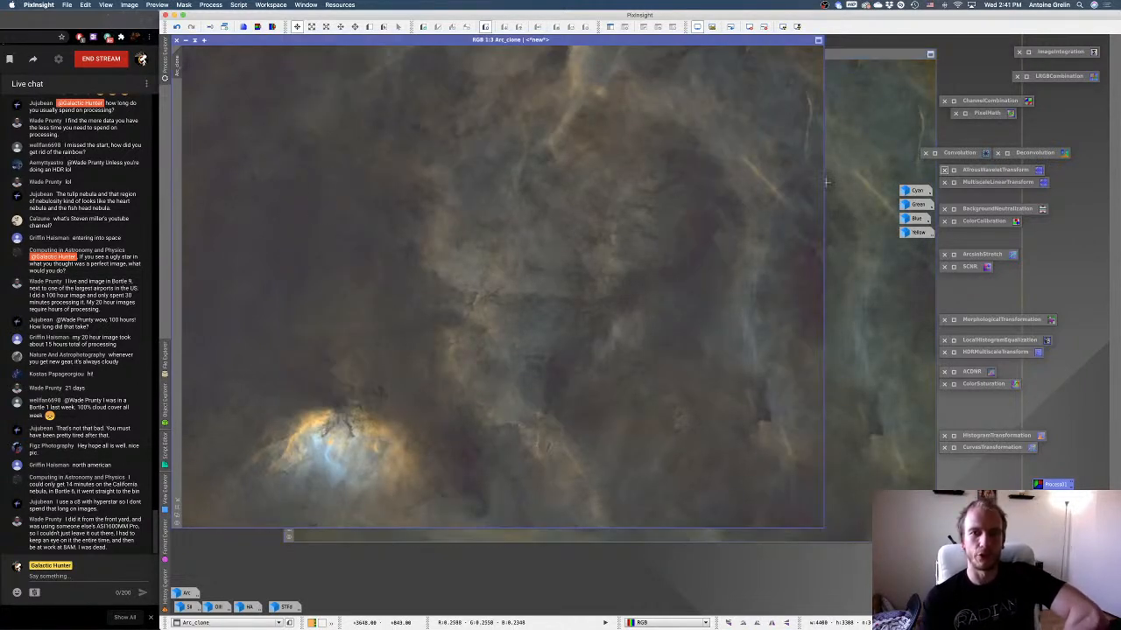
left_click(856, 170)
double_click(968, 267)
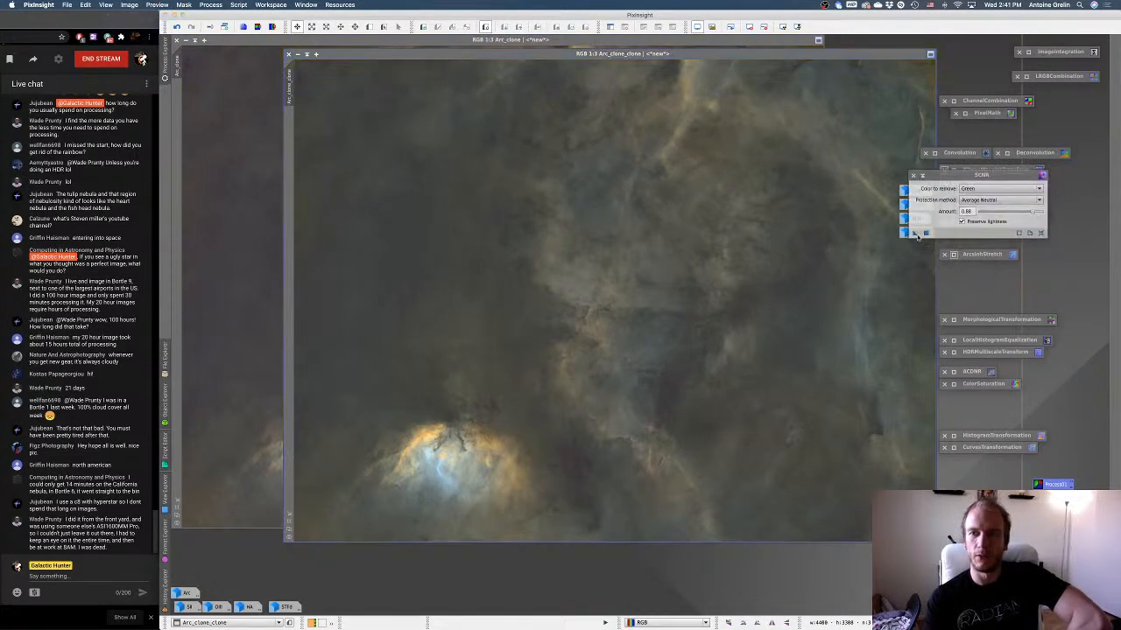
left_click_drag(920, 237, 838, 276)
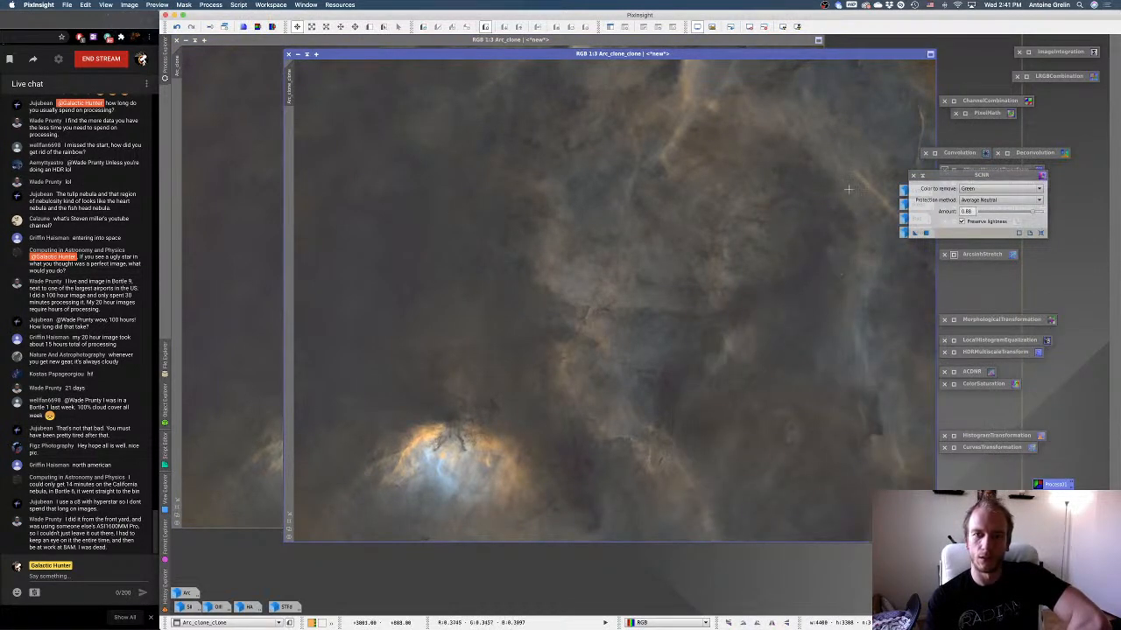
left_click(914, 175)
Compare the background-extracted duplicate against Arc_clone and close the duplicate without saving it.
left_click(263, 195)
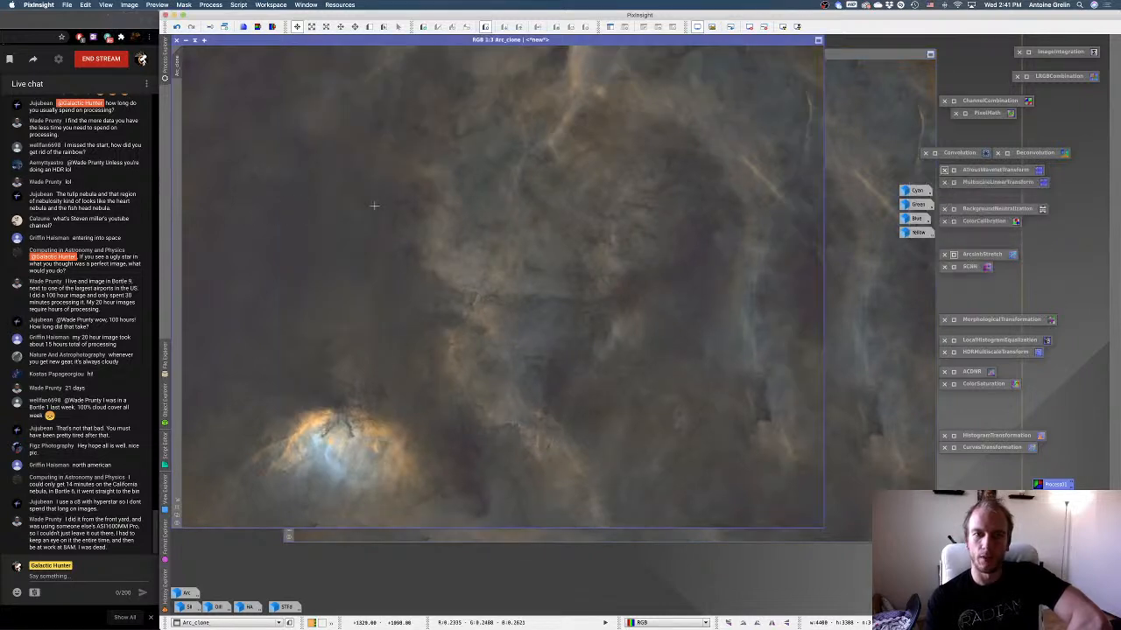
left_click(846, 183)
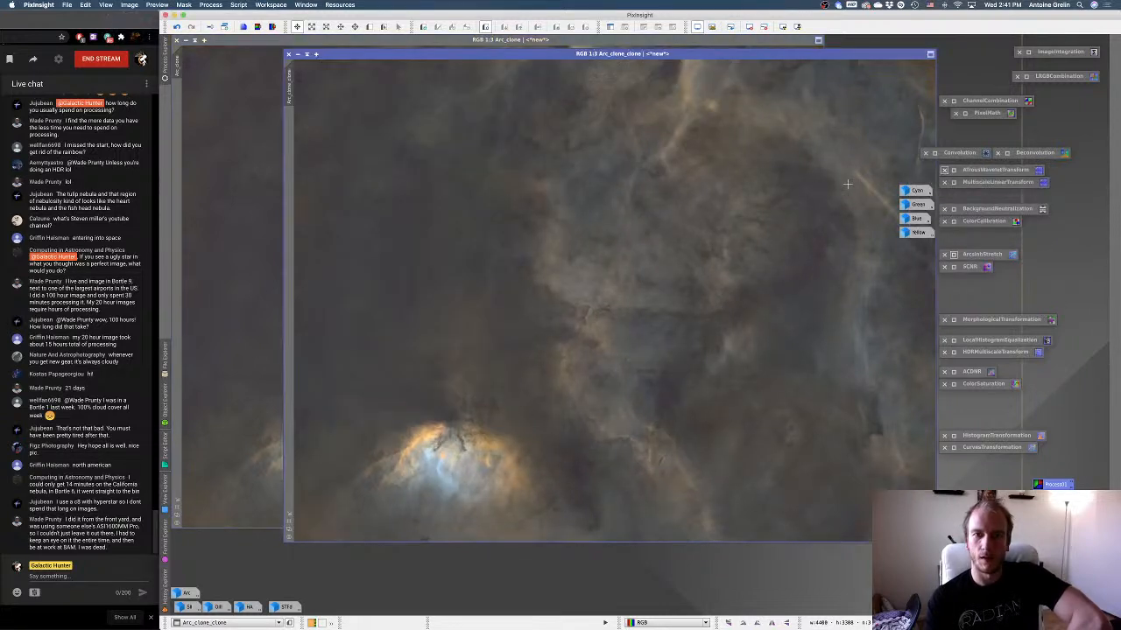
left_click(269, 203)
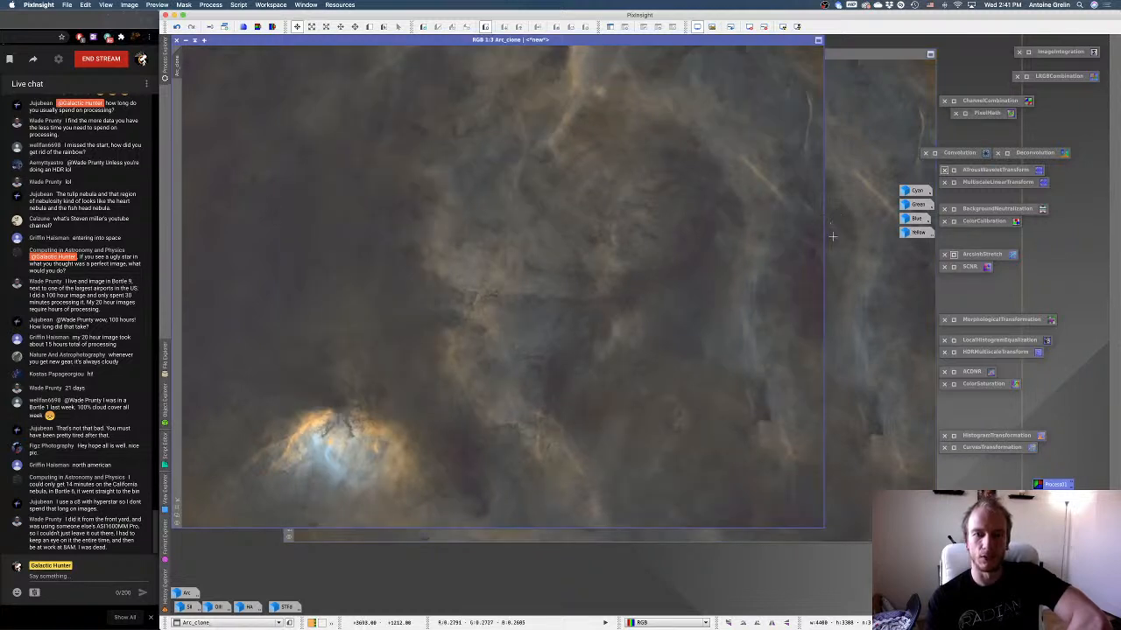
left_click(831, 210)
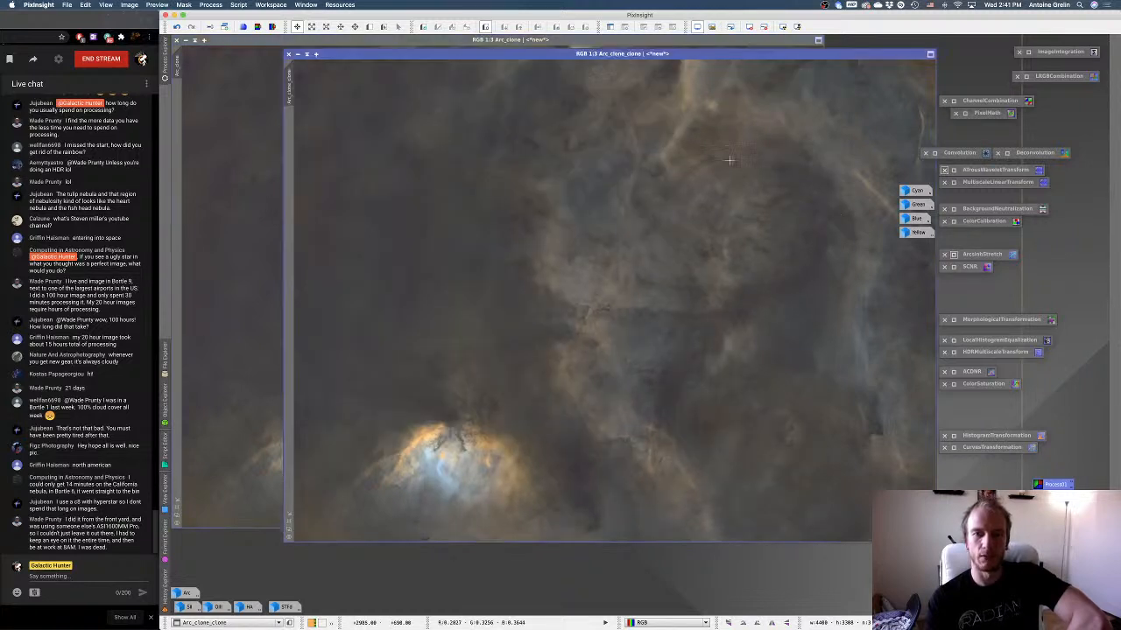
left_click(288, 53)
left_click(673, 337)
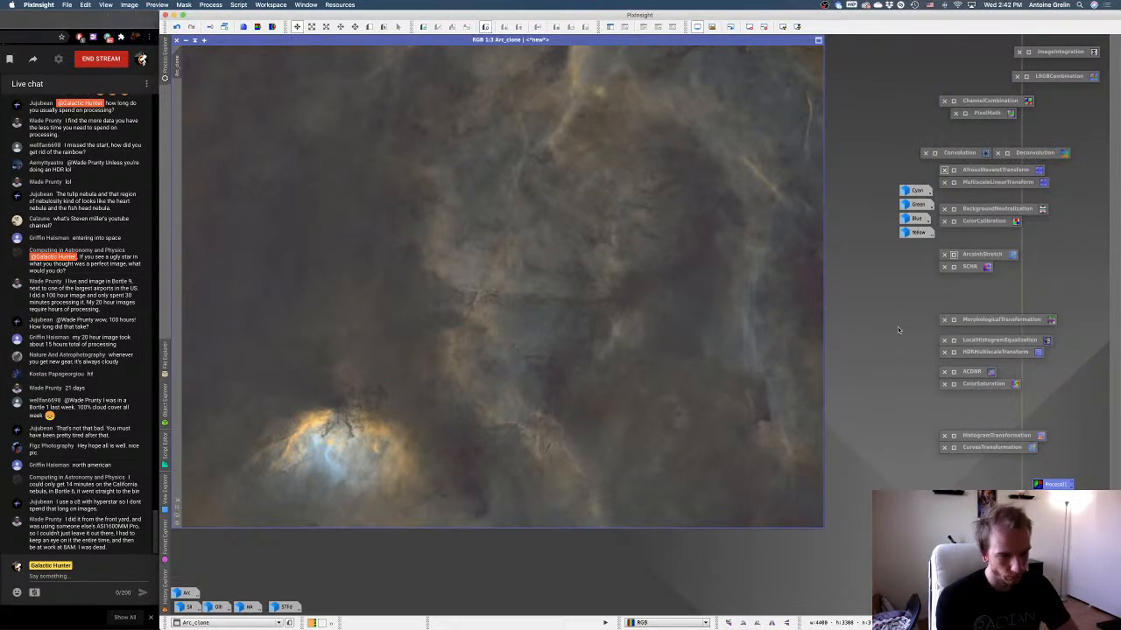
Open the HA image and make its automatic screen stretch permanent with HistogramTransformation.
double_click(249, 607)
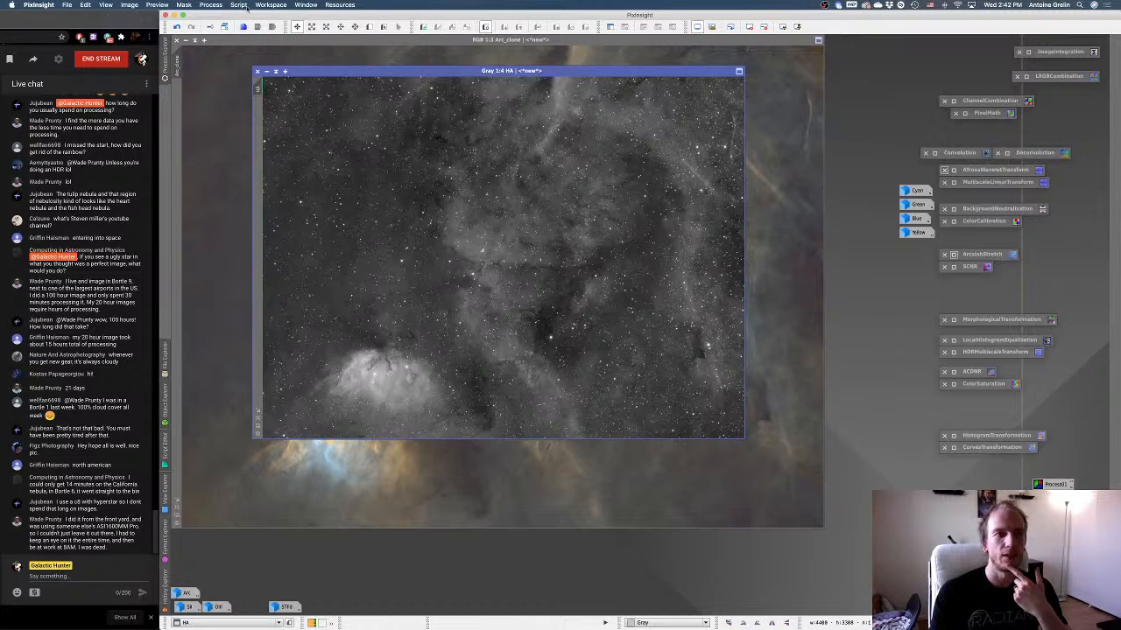
double_click(971, 436)
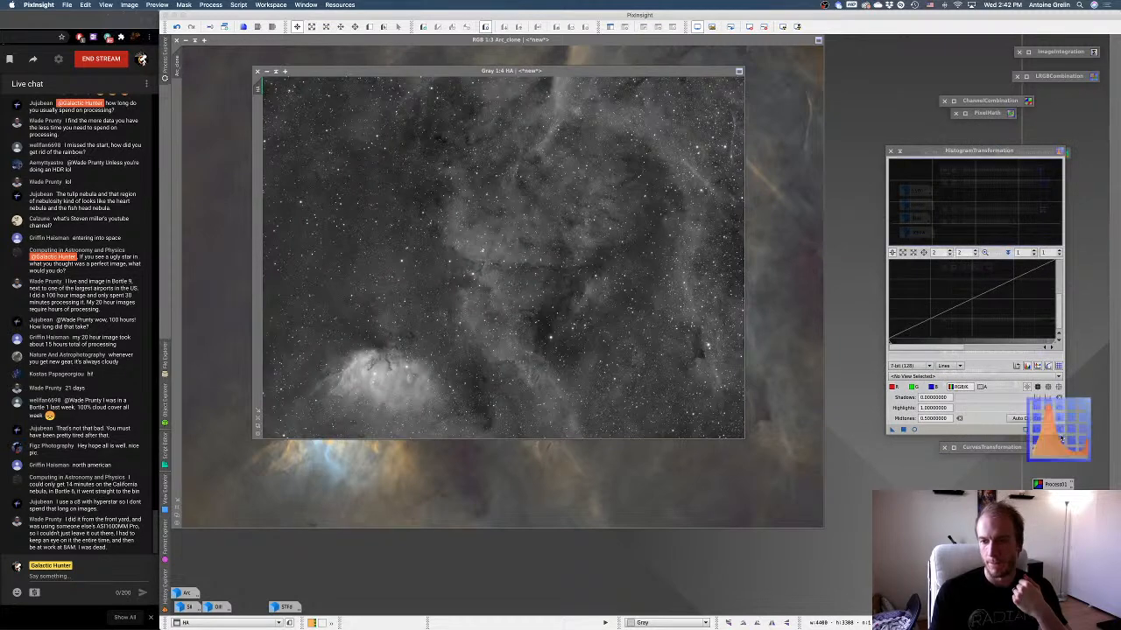
key("super+F12")
key("super+a")
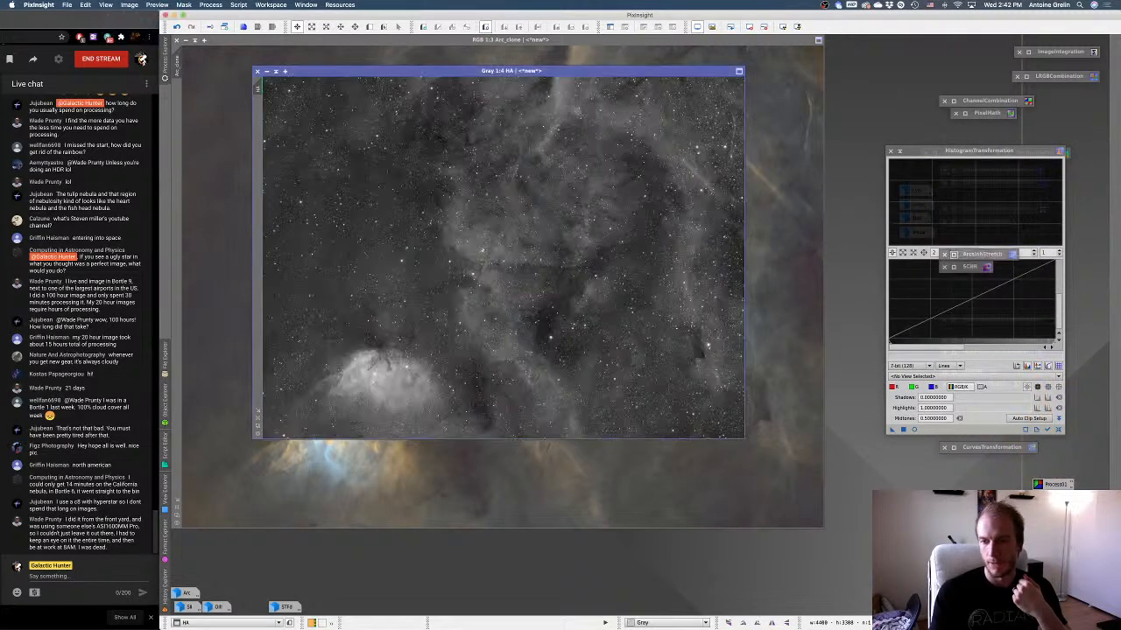
left_click_drag(928, 560, 948, 429)
key("super+F12")
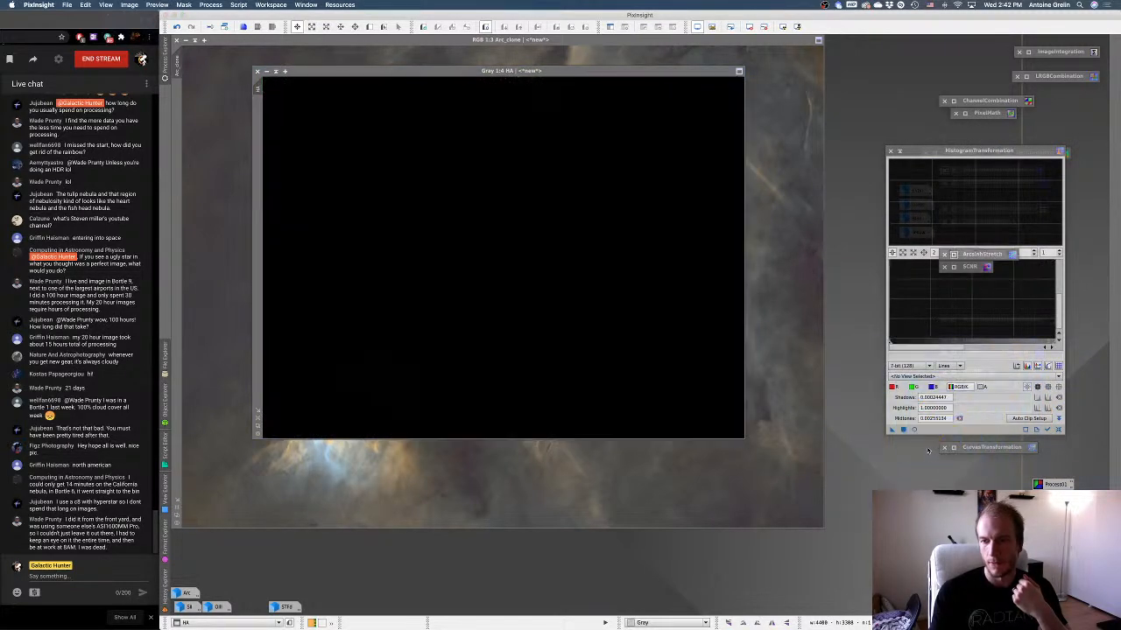
left_click(904, 430)
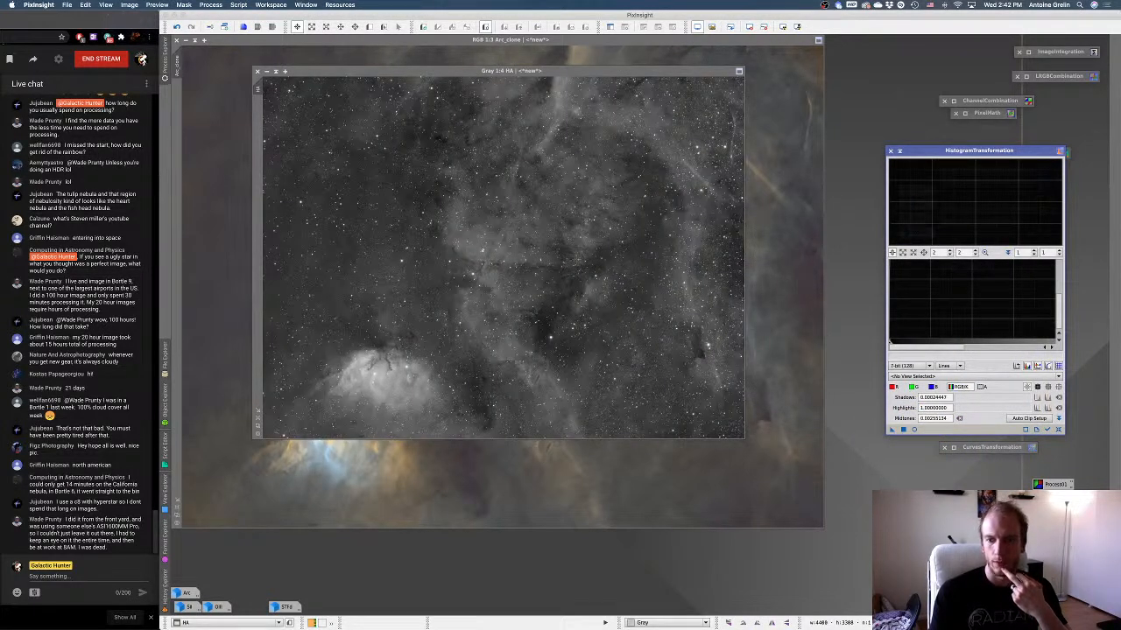
left_click(899, 151)
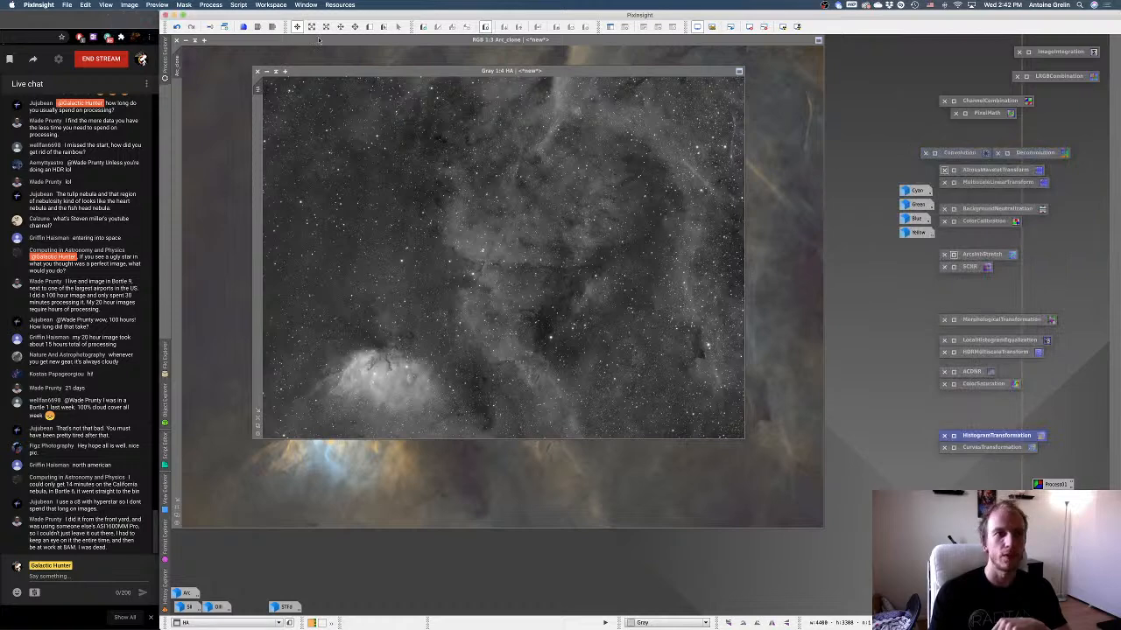
Remove the stars from the HA image using StarNet with a stride of 128 and no star mask.
left_click(210, 4)
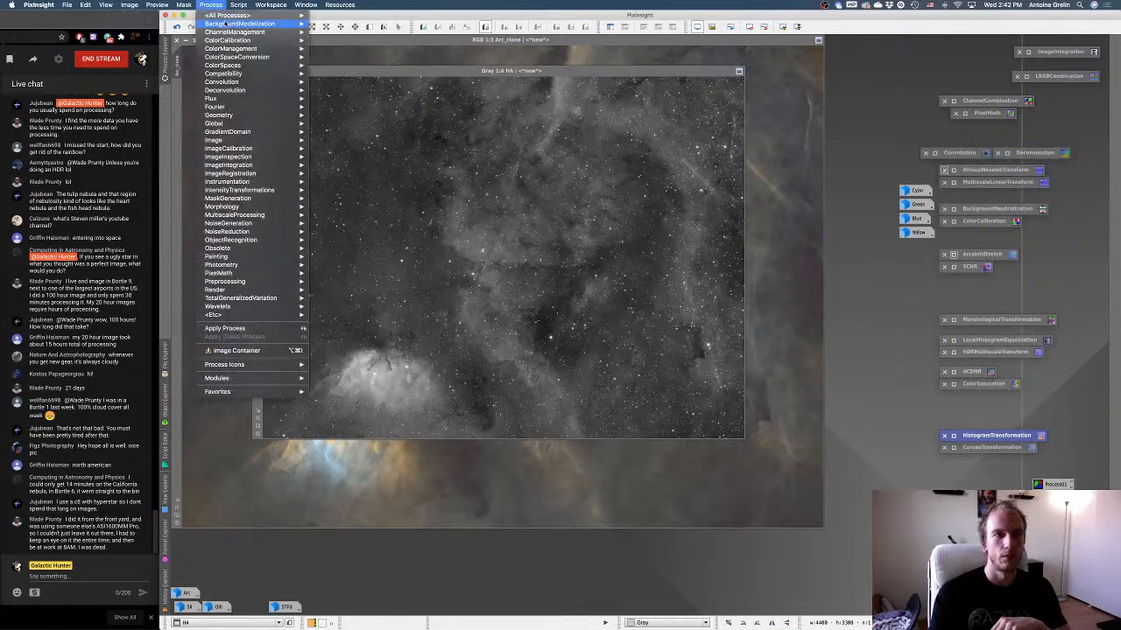
mouse_move(229, 15)
scroll(354, 578, "down", 3)
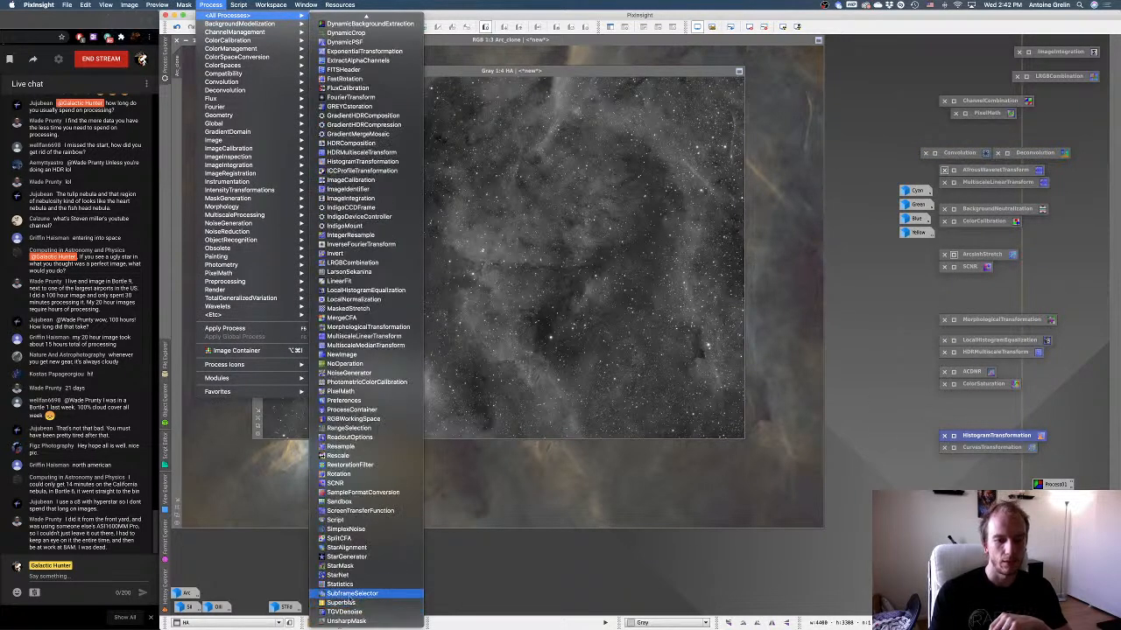
left_click(338, 575)
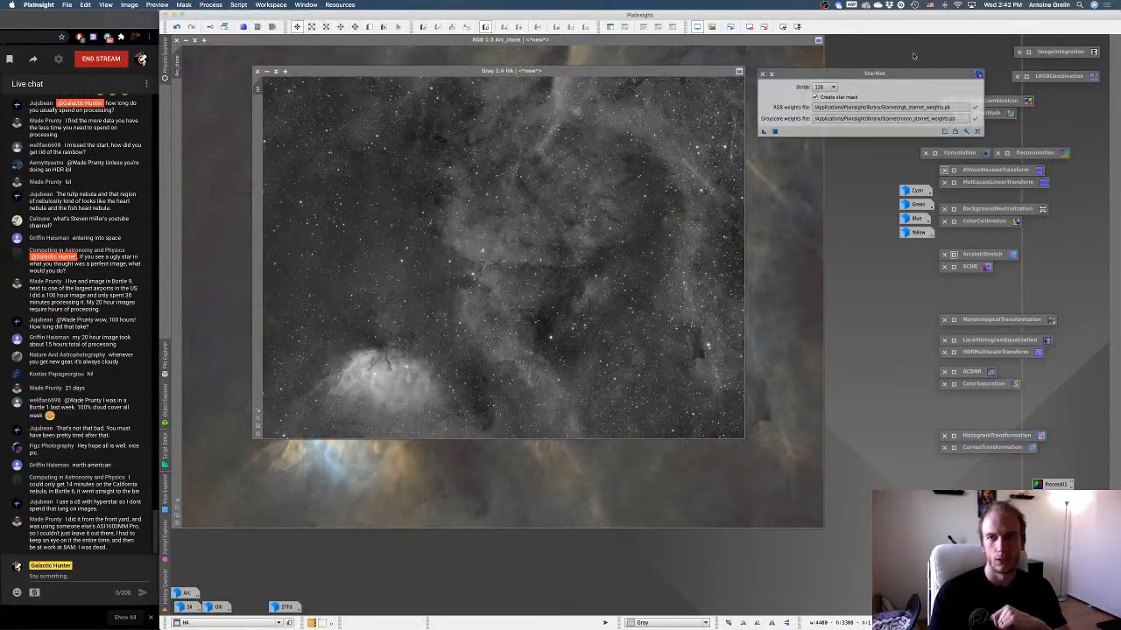
left_click(775, 131)
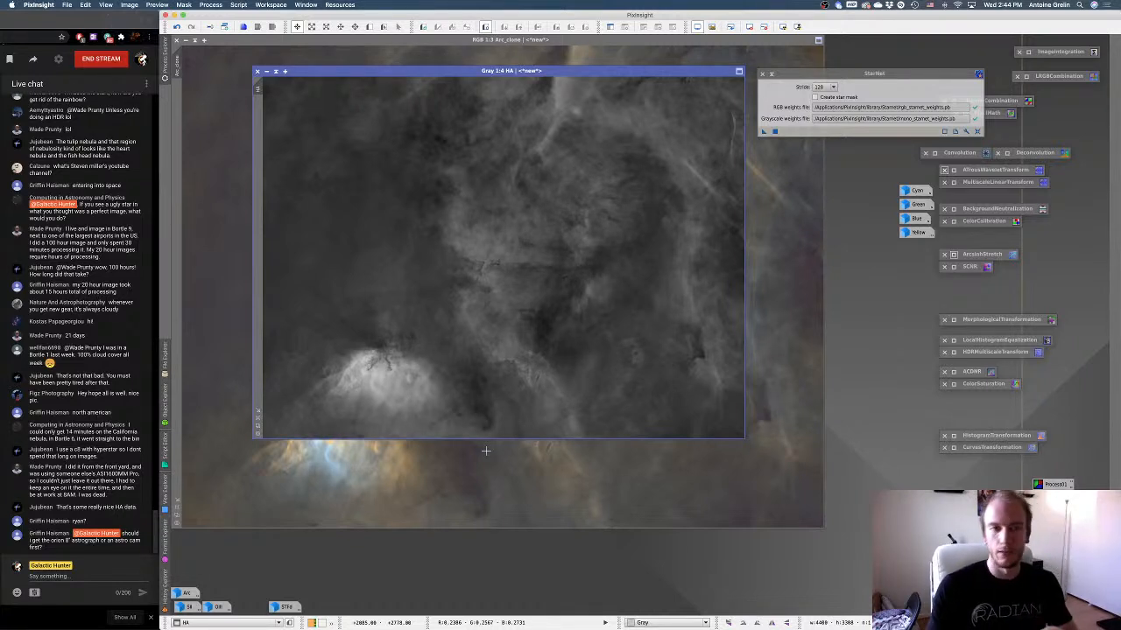
Minimize Arc_clone and place its icon in the empty workspace below the HA image.
left_click(486, 450)
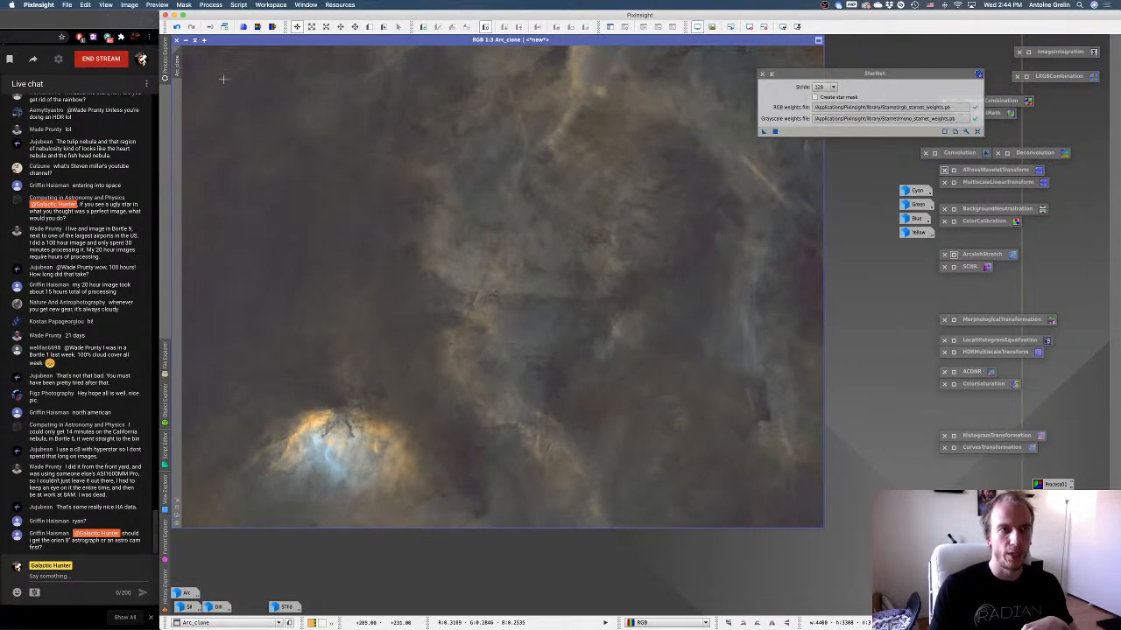
left_click(182, 40)
mouse_move(529, 292)
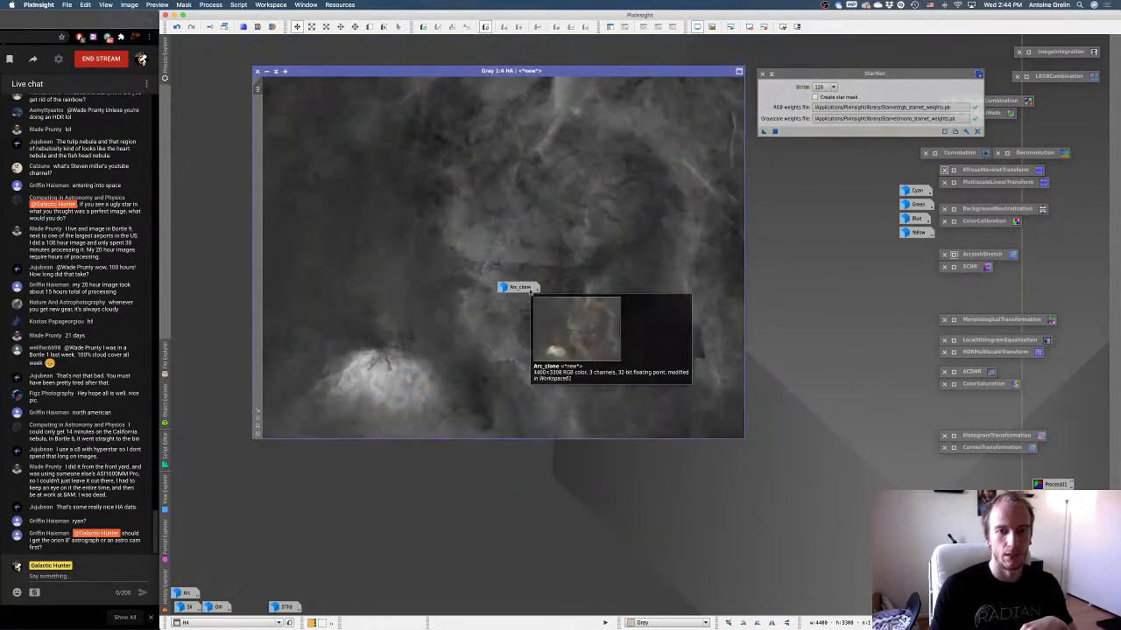
left_click_drag(530, 291, 530, 460)
Change the HA image's identifier to HA_starless.
right_click(541, 330)
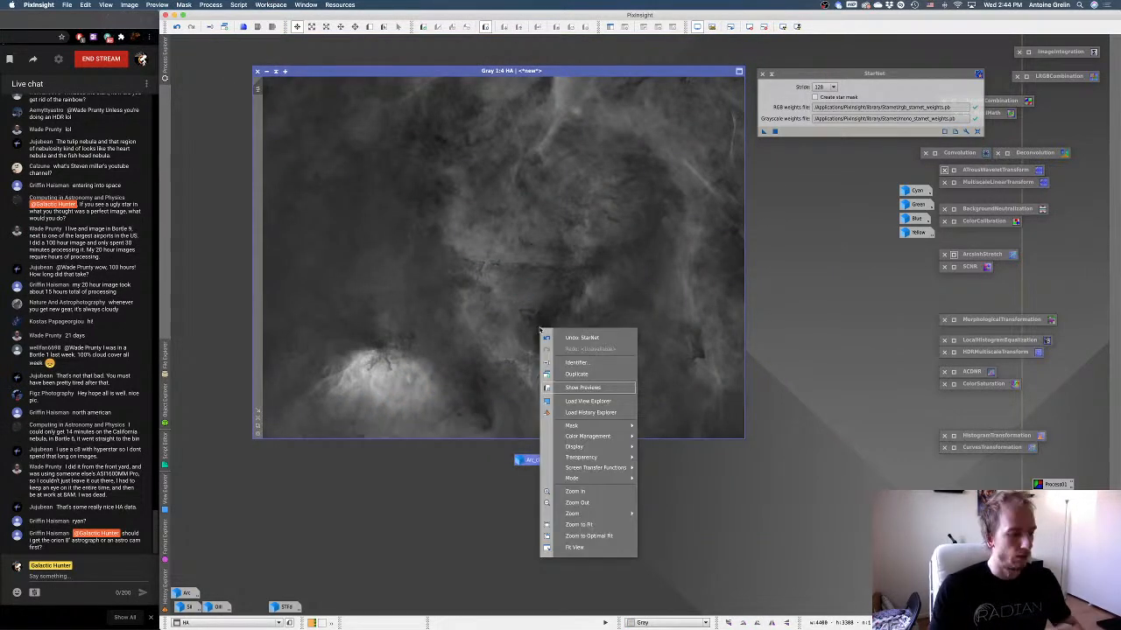
left_click(568, 361)
type("HA starles")
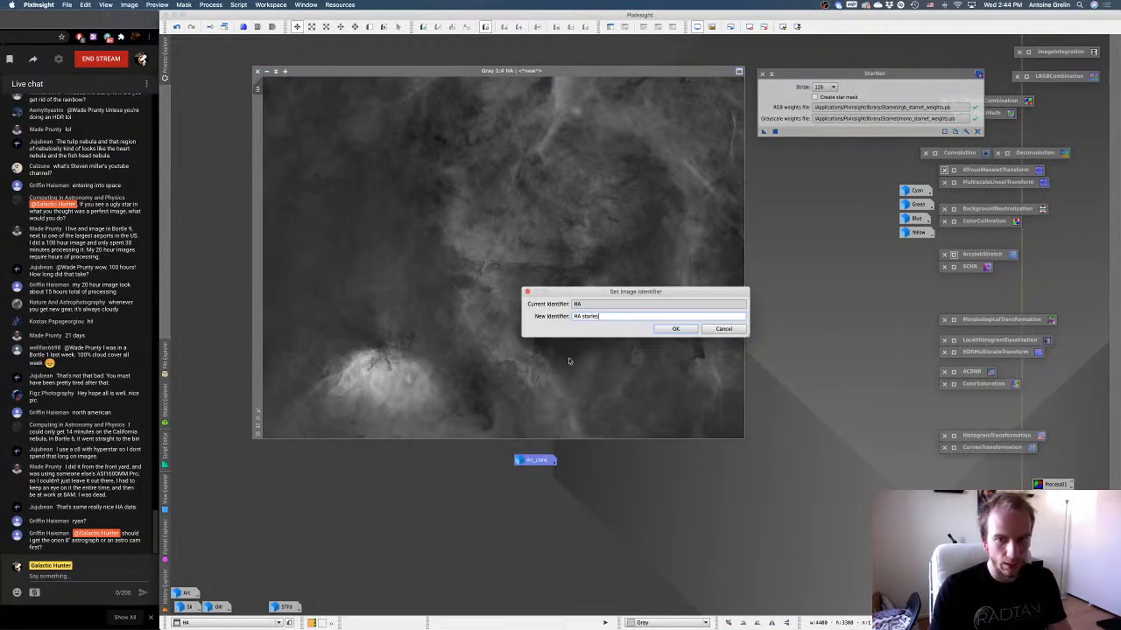
type("s")
key("Return")
left_click(645, 337)
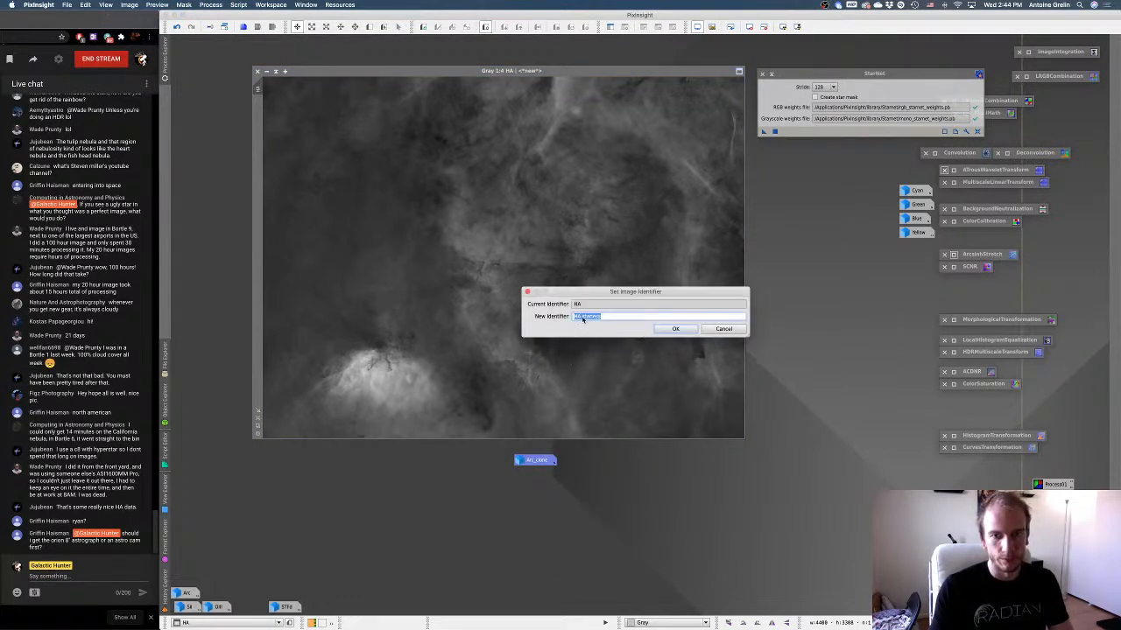
left_click(582, 320)
key("BackSpace")
type("_")
key("Return")
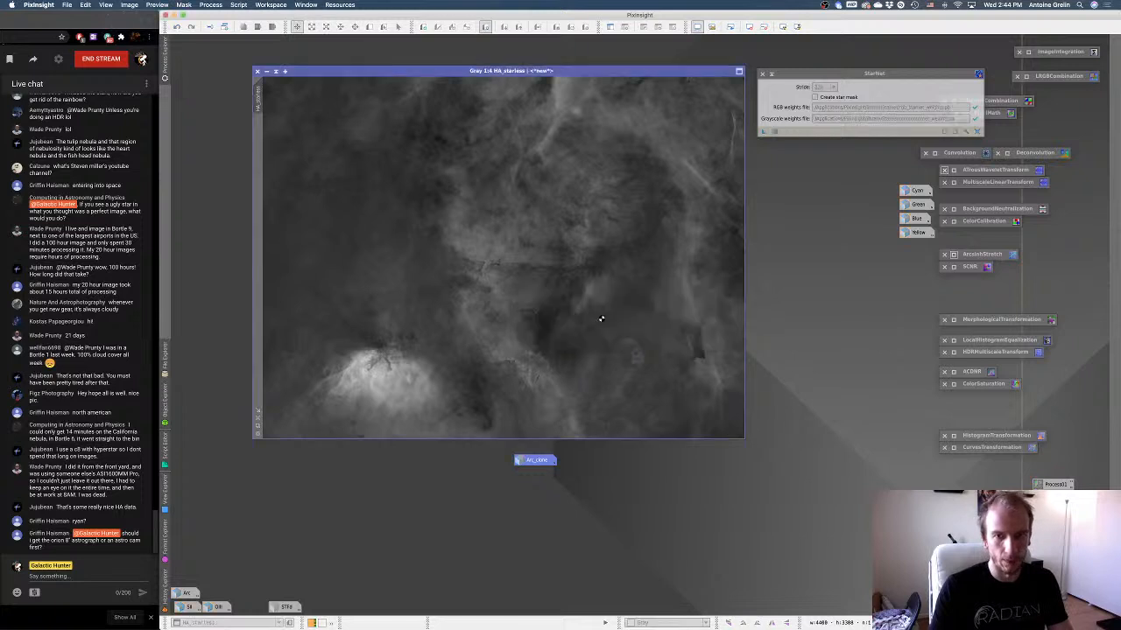
Restore Arc_clone and save it to the Desktop as the 16-bit TIFF "starless tulip.tif".
double_click(536, 461)
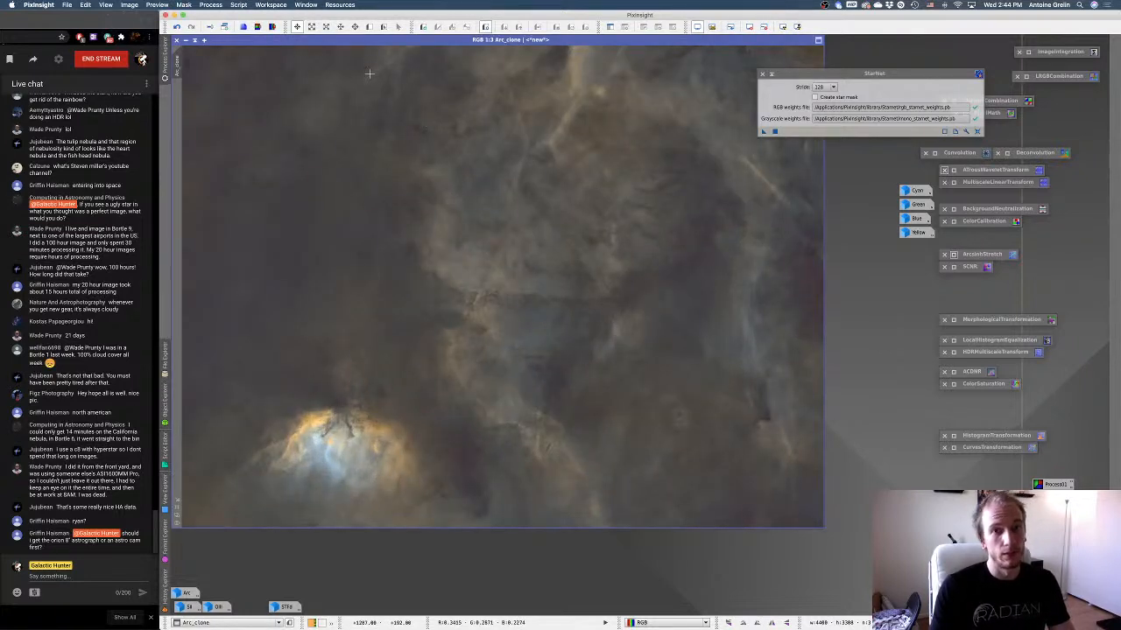
left_click(67, 5)
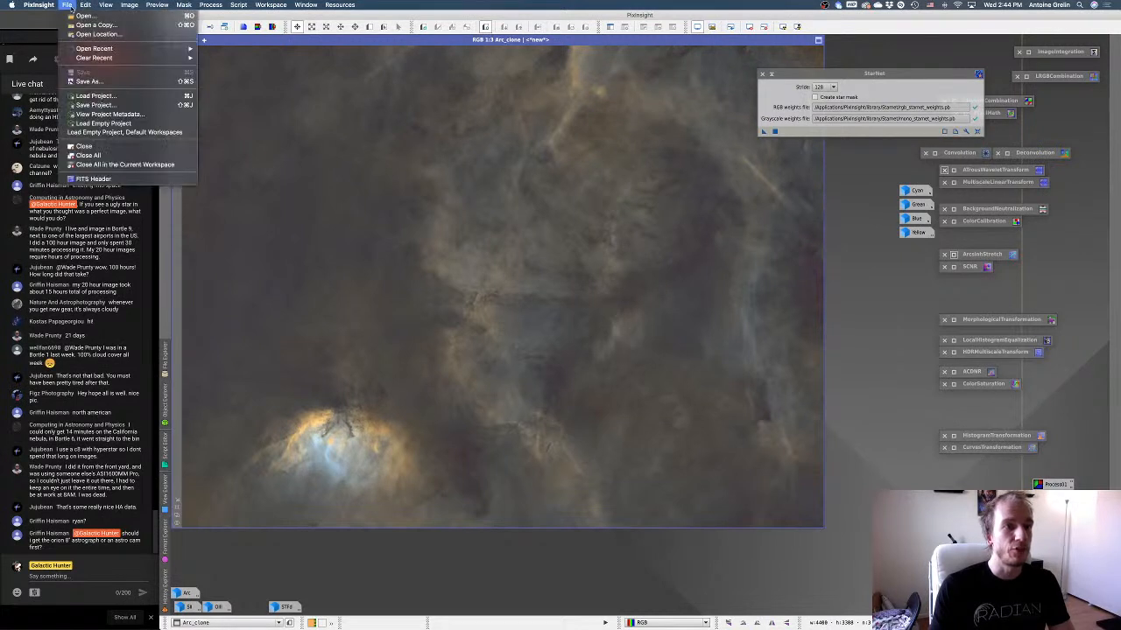
left_click(98, 80)
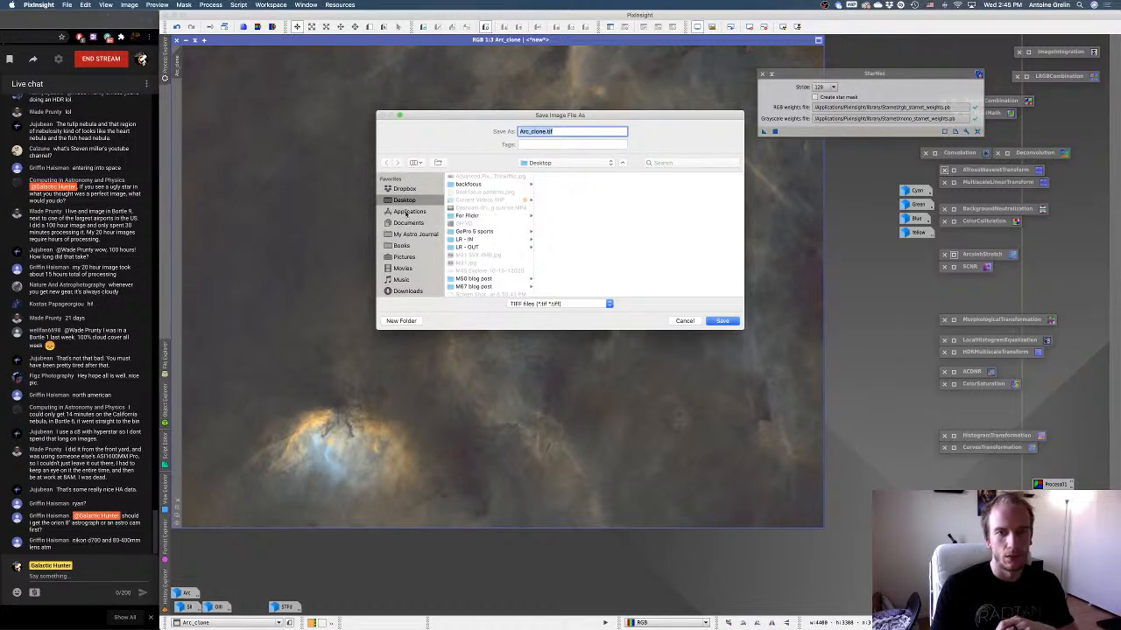
left_click(418, 224)
left_click(405, 200)
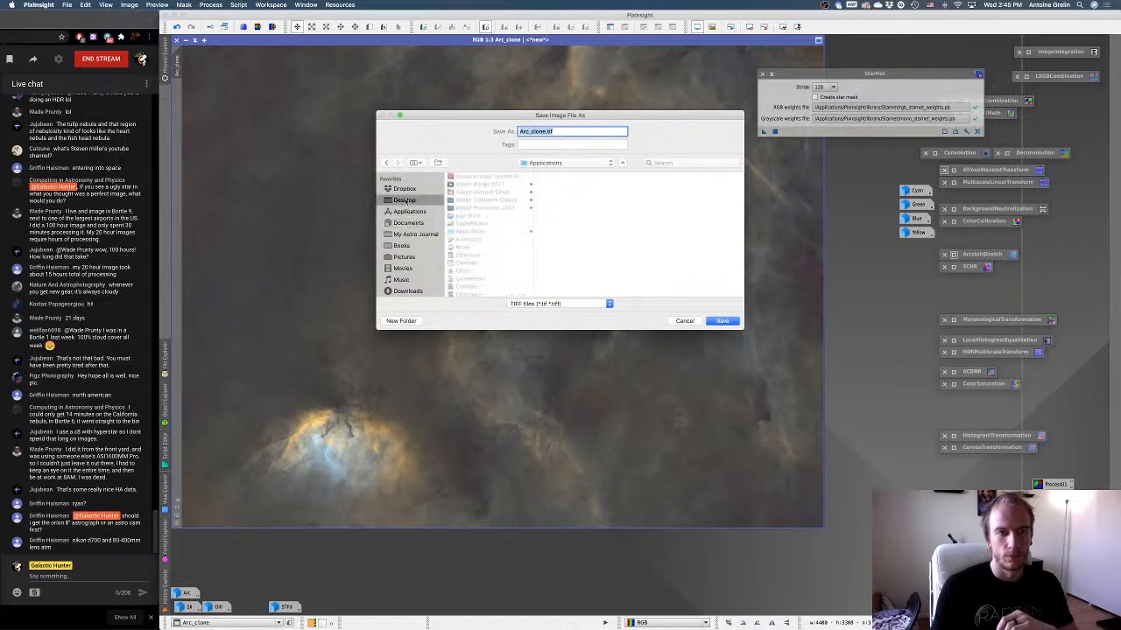
left_click(557, 131)
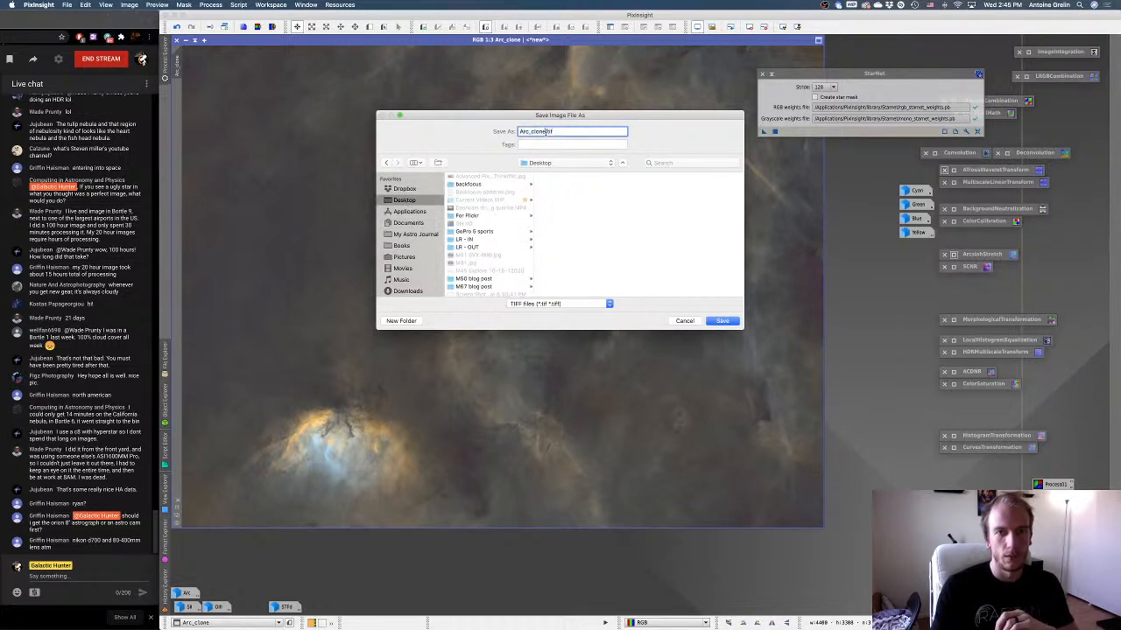
left_click_drag(548, 131, 521, 131)
key("BackSpace")
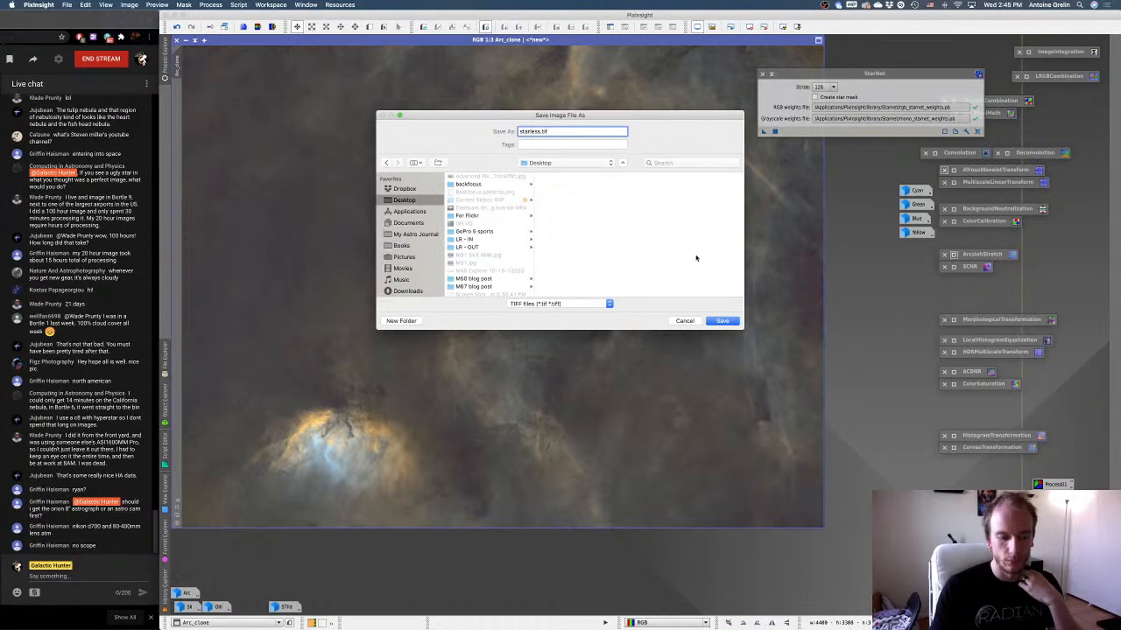
type("starless ")
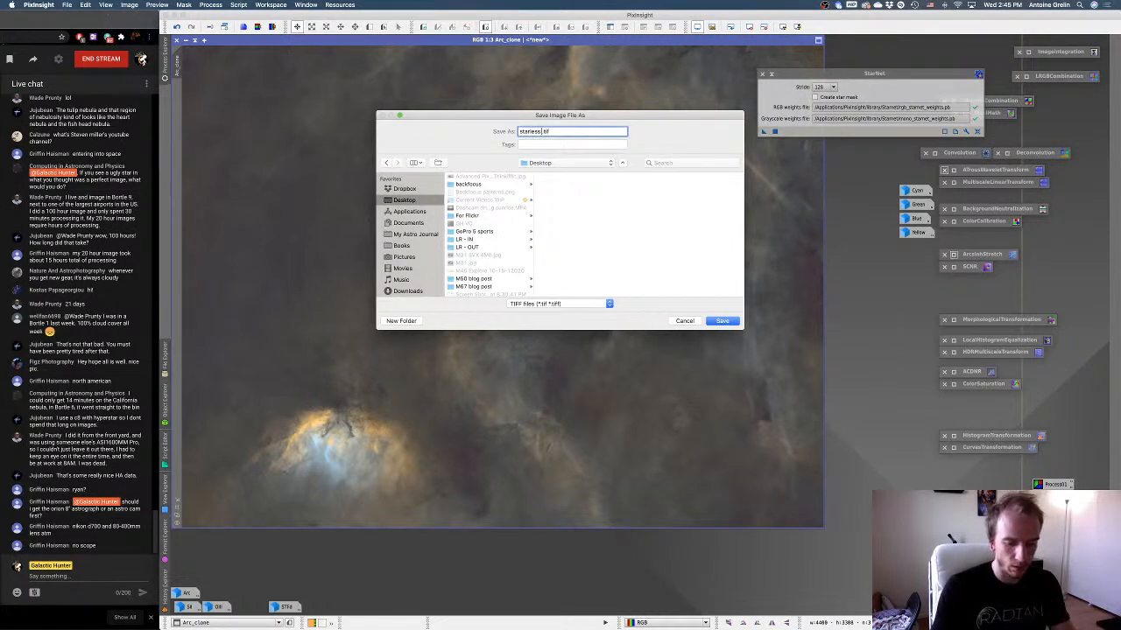
type("test")
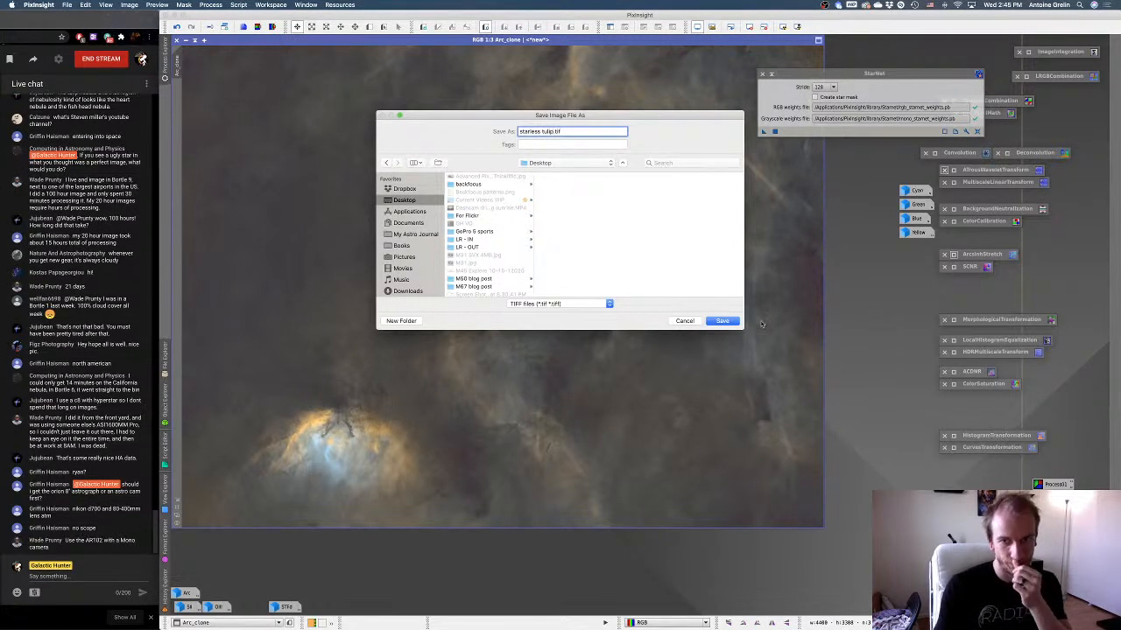
left_click(725, 321)
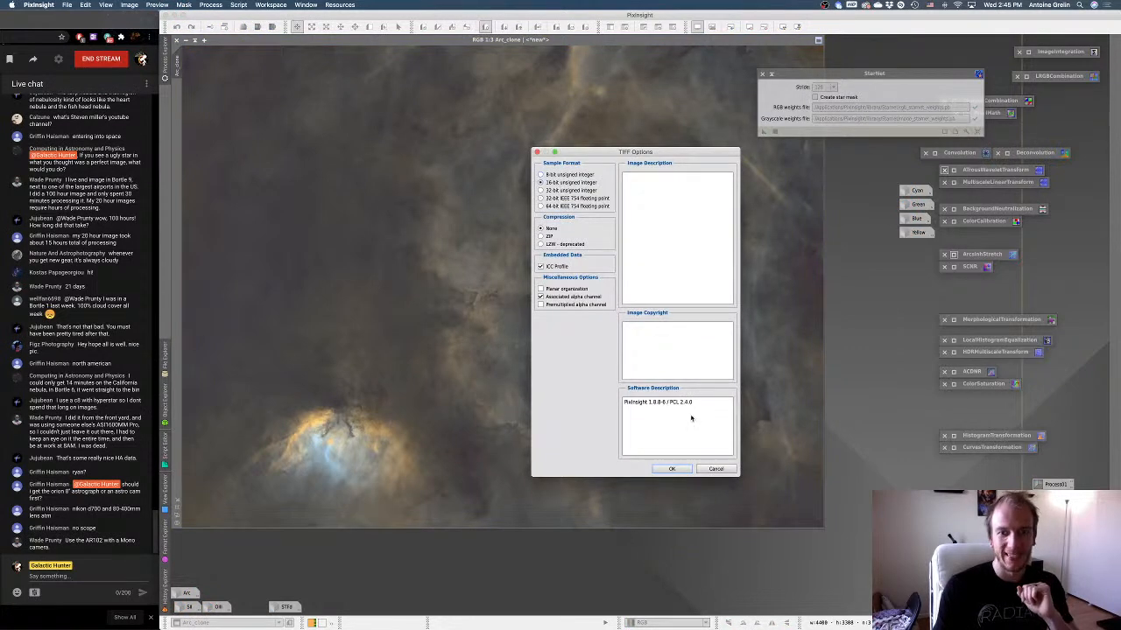
left_click(674, 468)
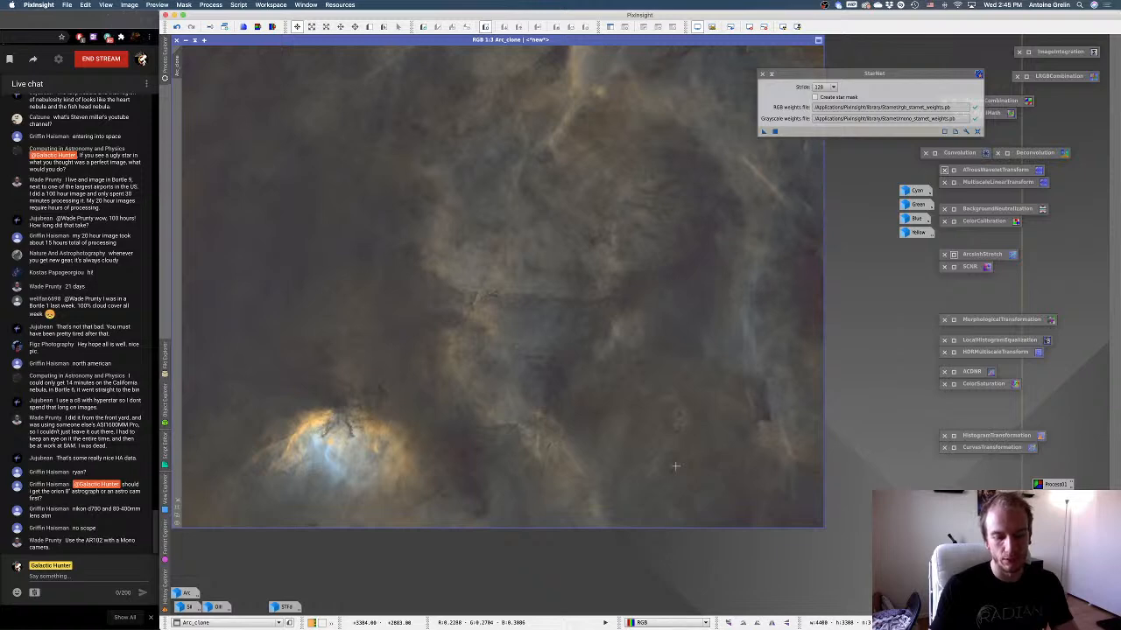
Shrink the Arc_clone window to a 1:4 view and arrange HA_starless so that it partly overlaps it.
scroll(691, 465, "up", 2)
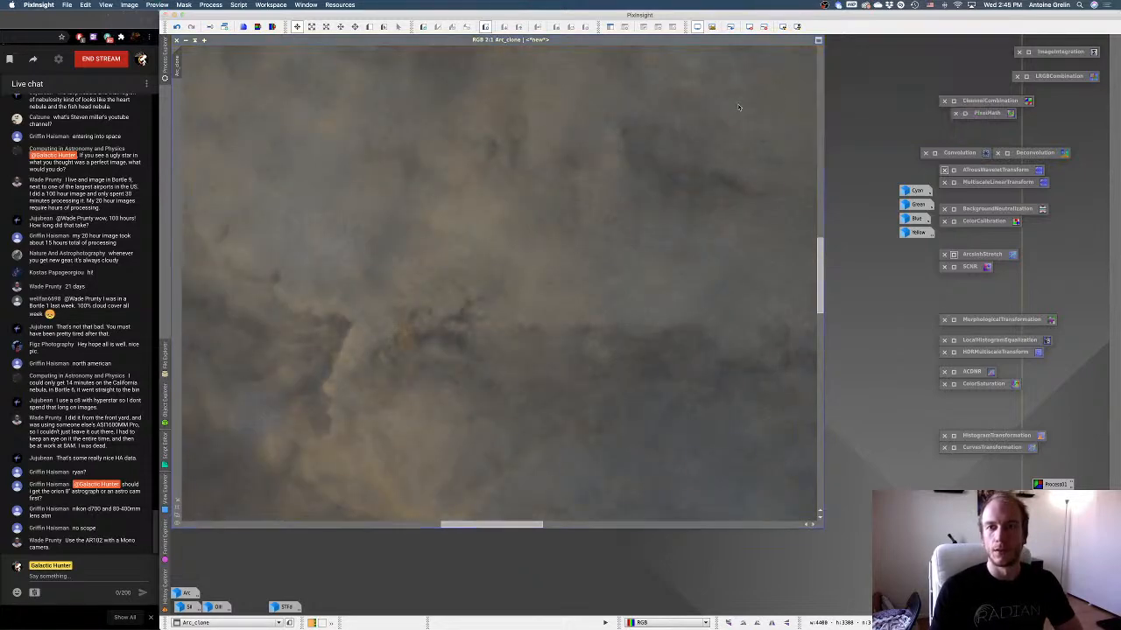
scroll(702, 145, "down", 2)
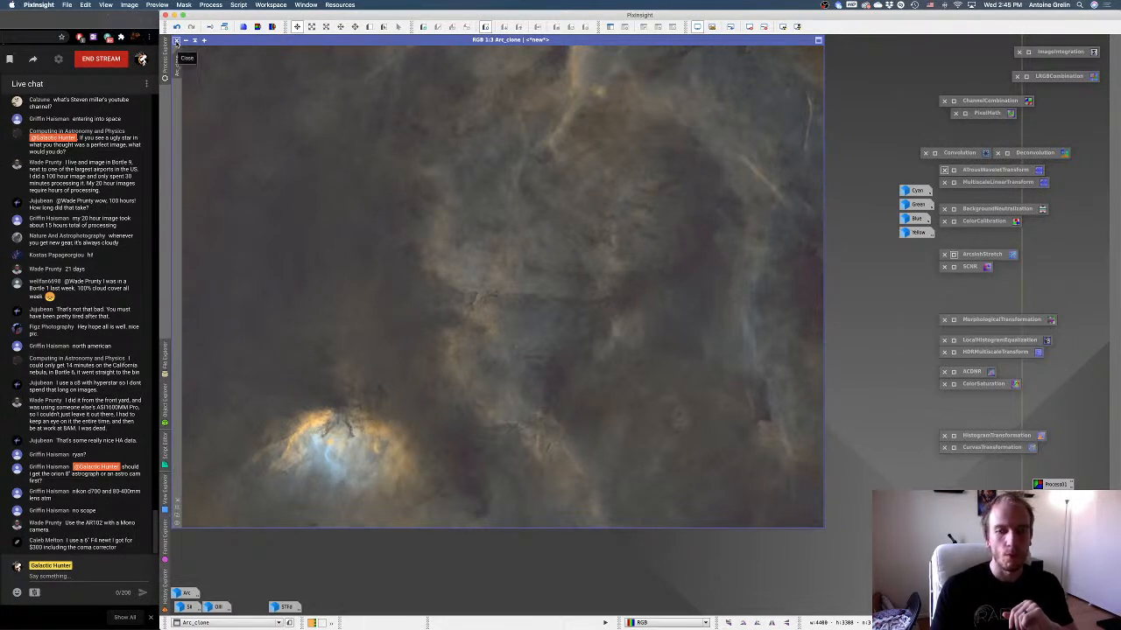
left_click(176, 42)
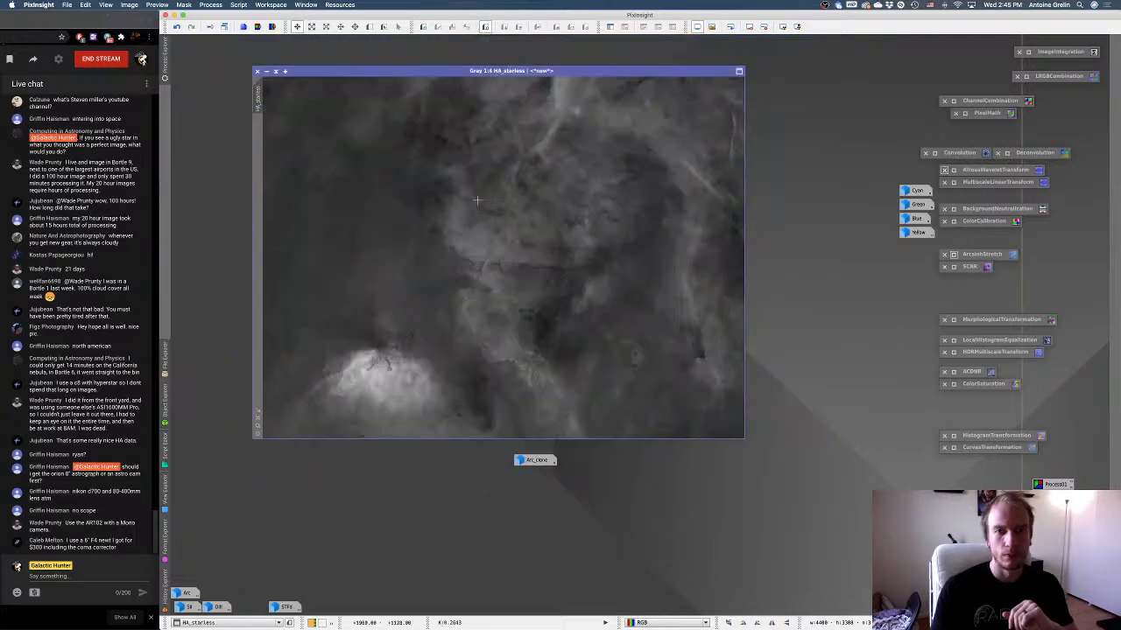
left_click_drag(429, 71, 726, 258)
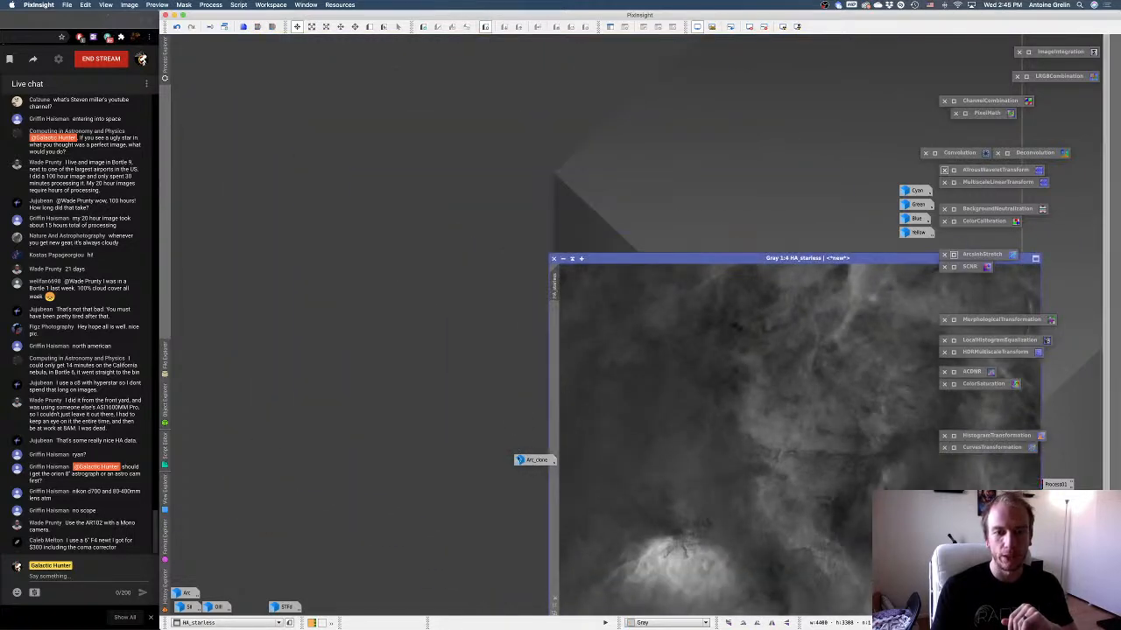
left_click_drag(519, 460, 356, 290)
double_click(356, 290)
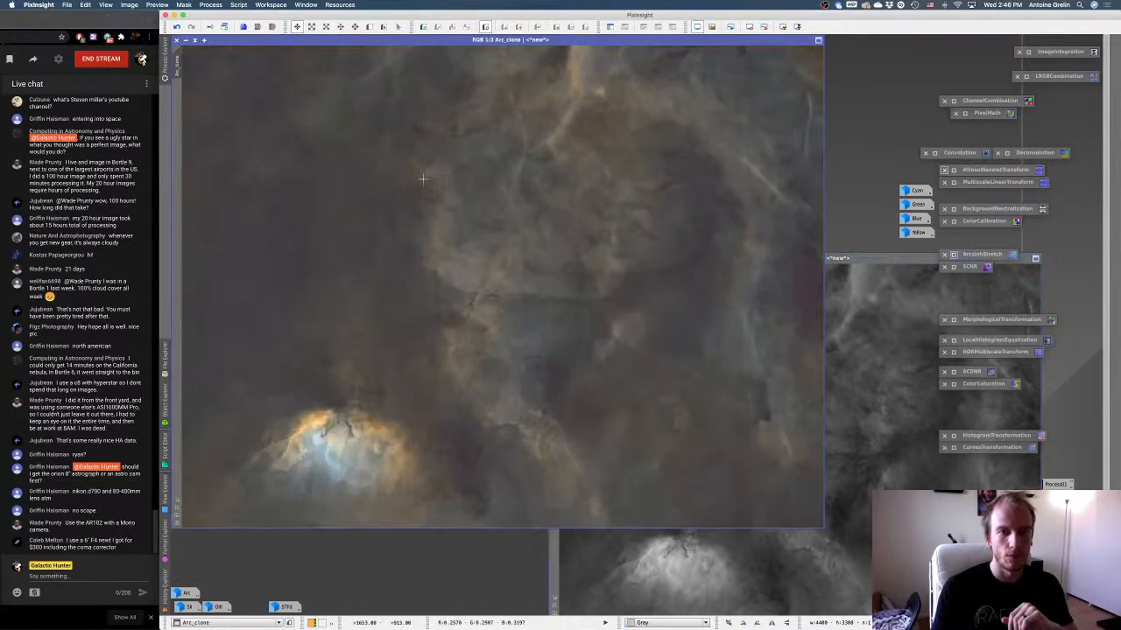
left_click(177, 515)
left_click(724, 259)
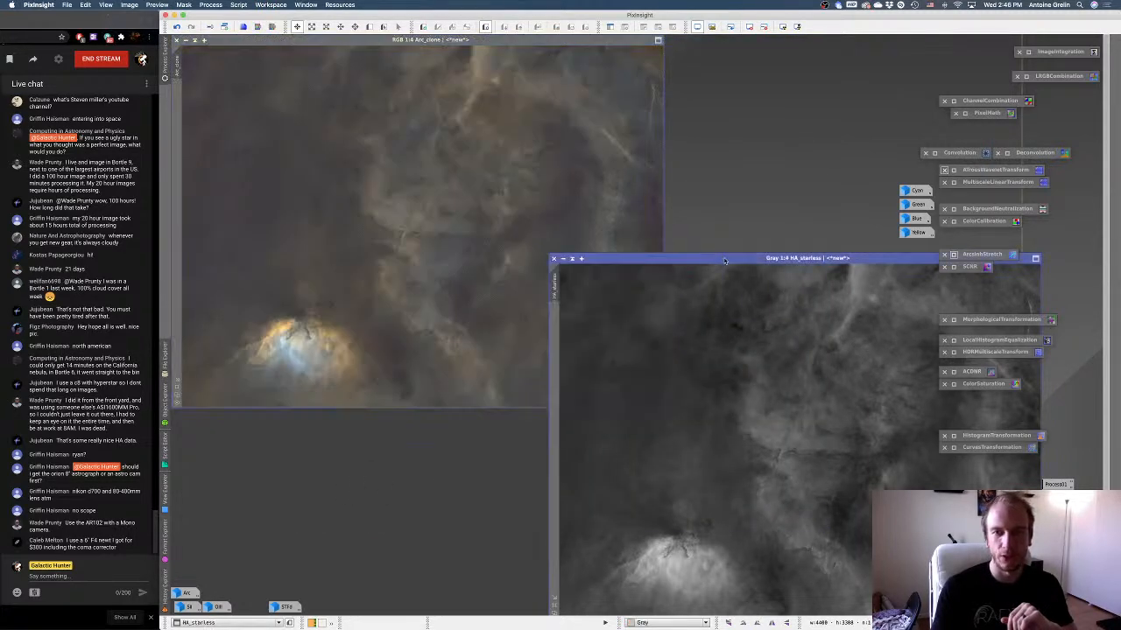
left_click_drag(724, 260, 490, 123)
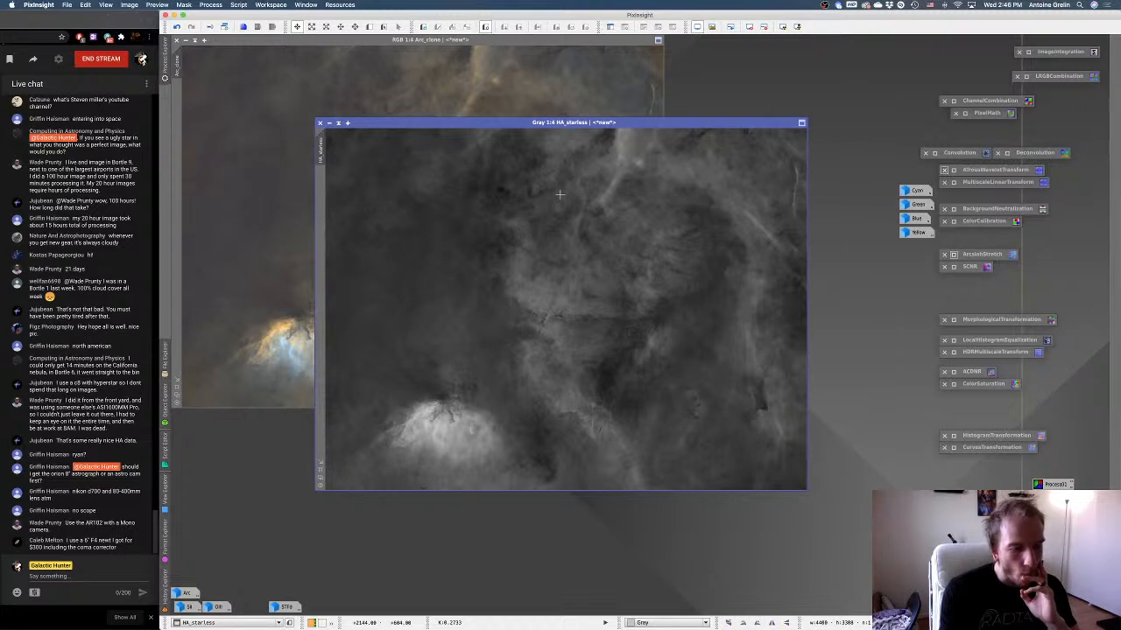
Extract the lightness component of Arc_clone and move the resulting grayscale window beside HA_starless.
left_click(270, 74)
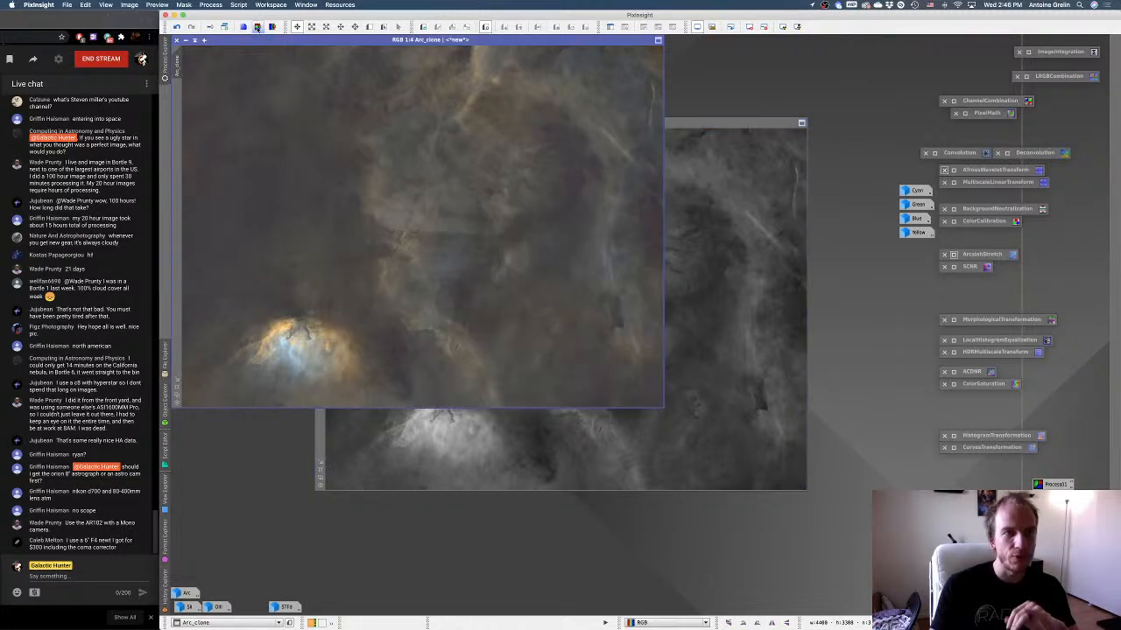
left_click(257, 27)
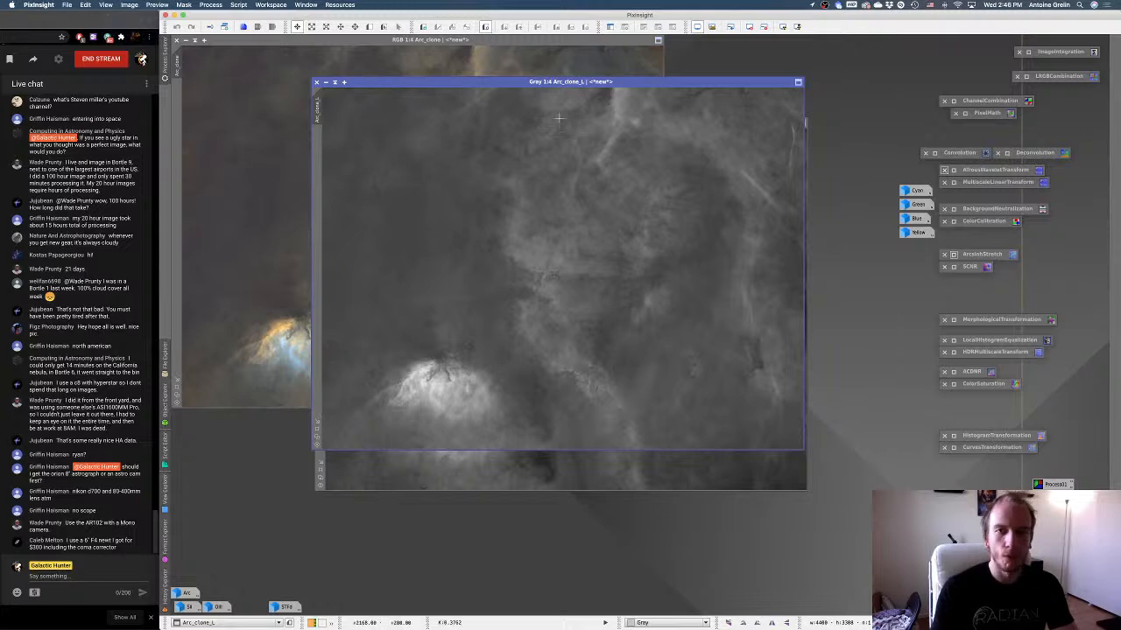
left_click_drag(538, 81, 439, 66)
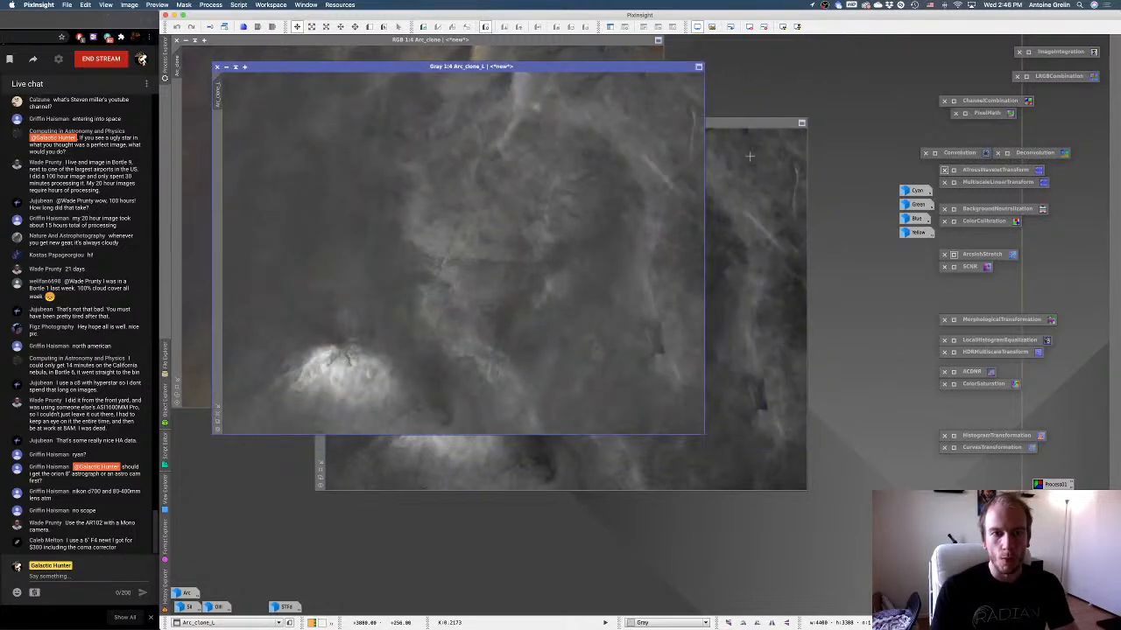
left_click(749, 157)
left_click(380, 100)
left_click_drag(270, 70, 589, 128)
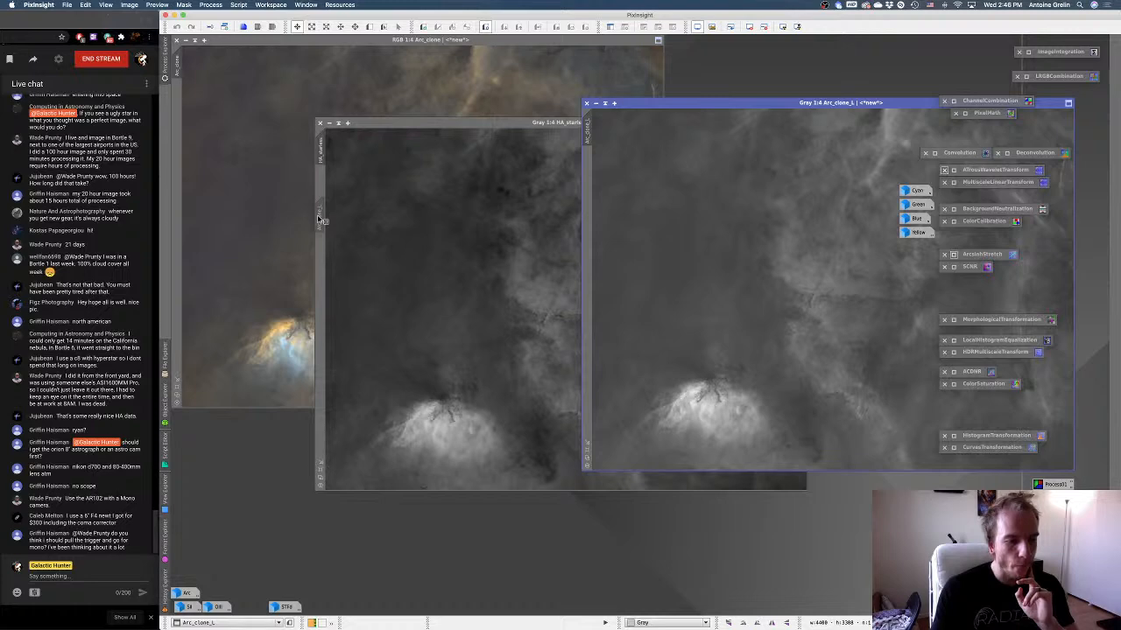
Apply the extracted Arc_clone_L image as a mask to HA_starless, minimize the mask image and hide the mask overlay.
left_click_drag(321, 220, 321, 220)
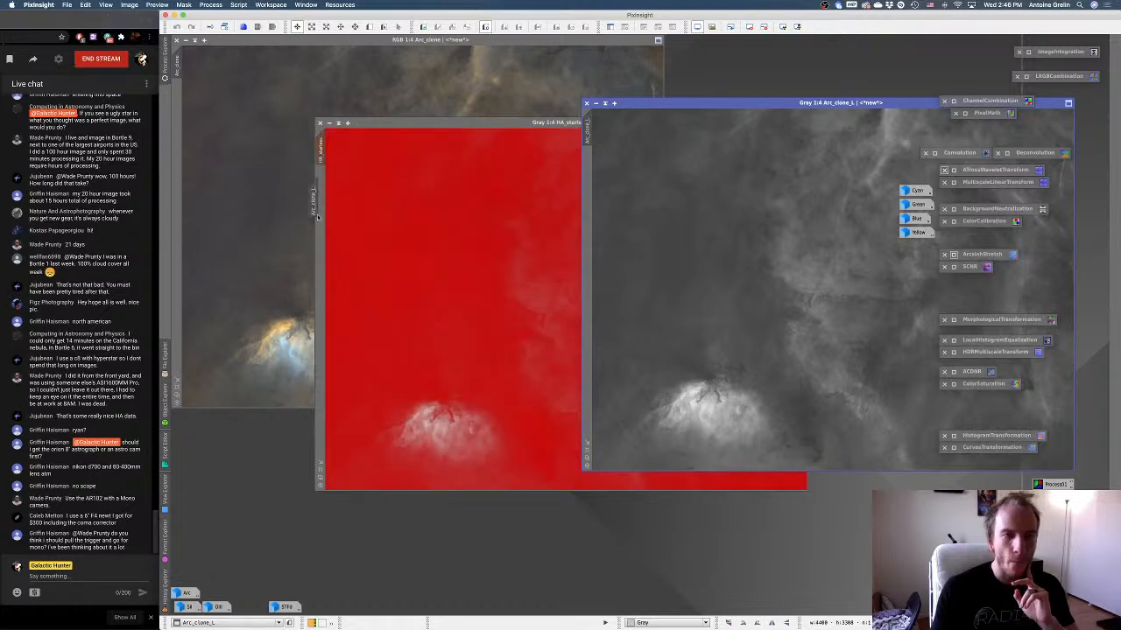
left_click(595, 102)
key("ctrl+k")
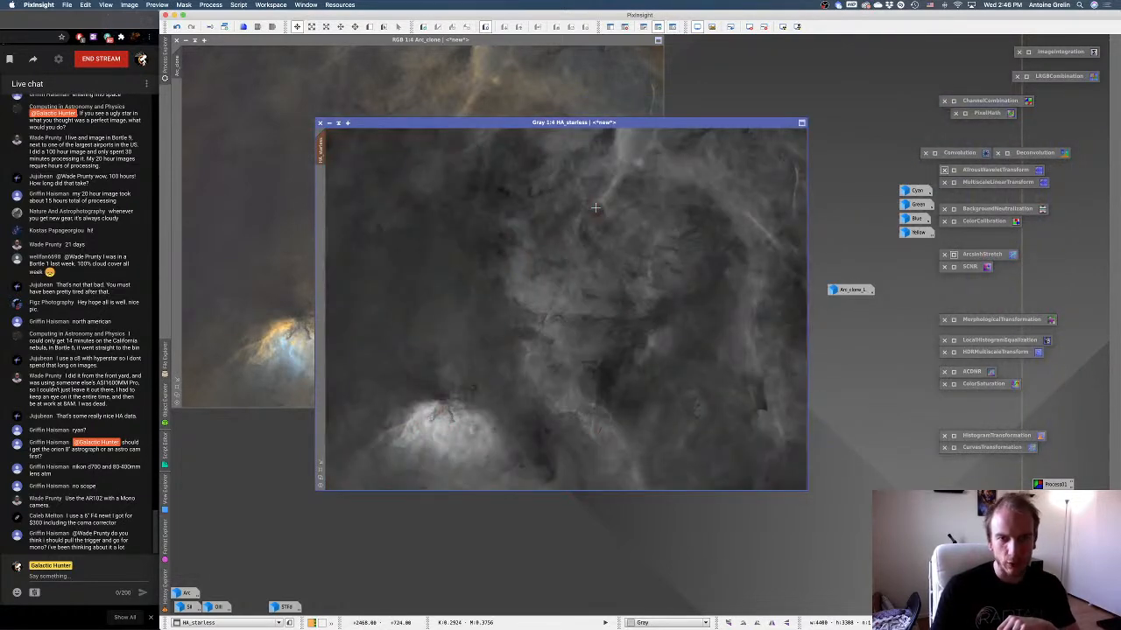
Check the mask overlay on HA_starless, invert the mask and hide the overlay again.
key("ctrl+k")
key("ctrl+k")
key("ctrl+k")
key("ctrl+k")
key("ctrl+k")
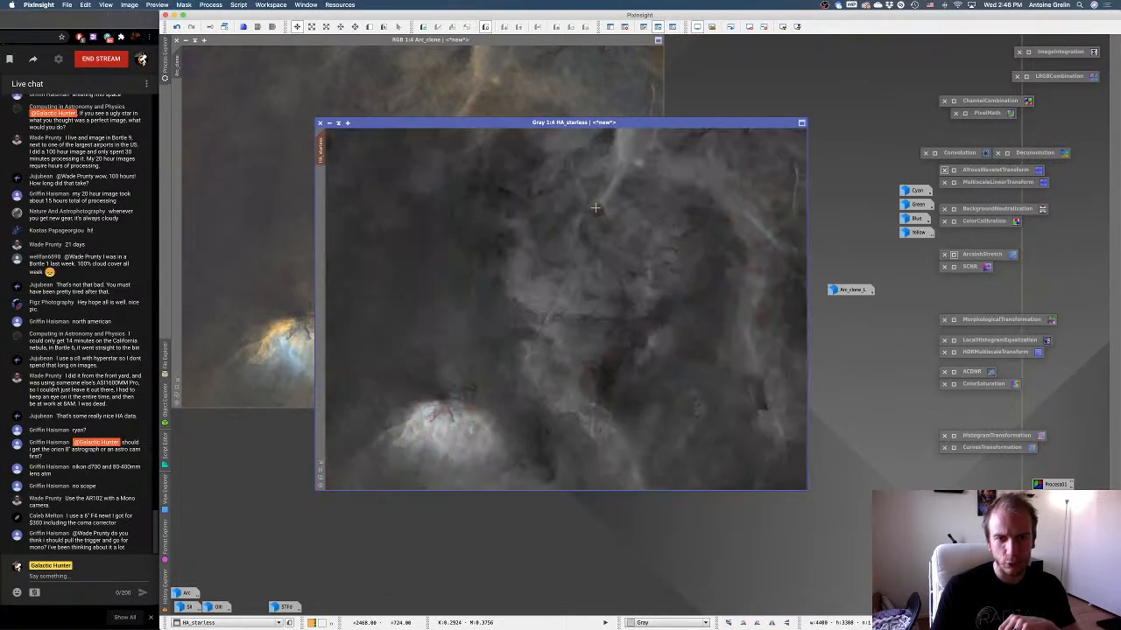
key("ctrl+k")
key("ctrl+k")
key("ctrl+k")
key("ctrl+k")
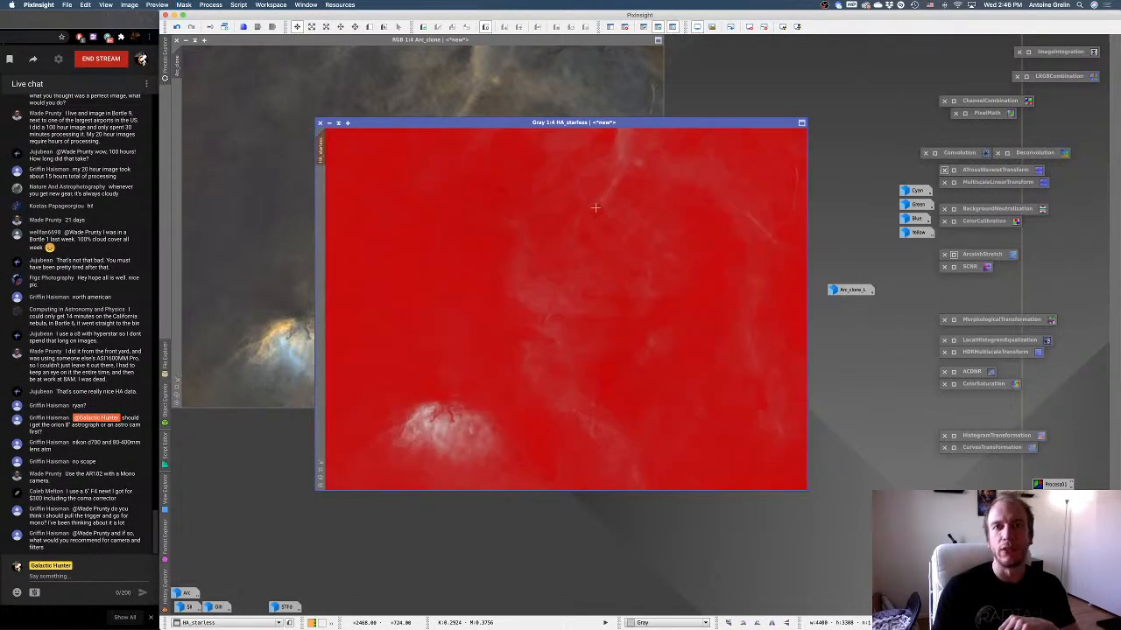
left_click(643, 27)
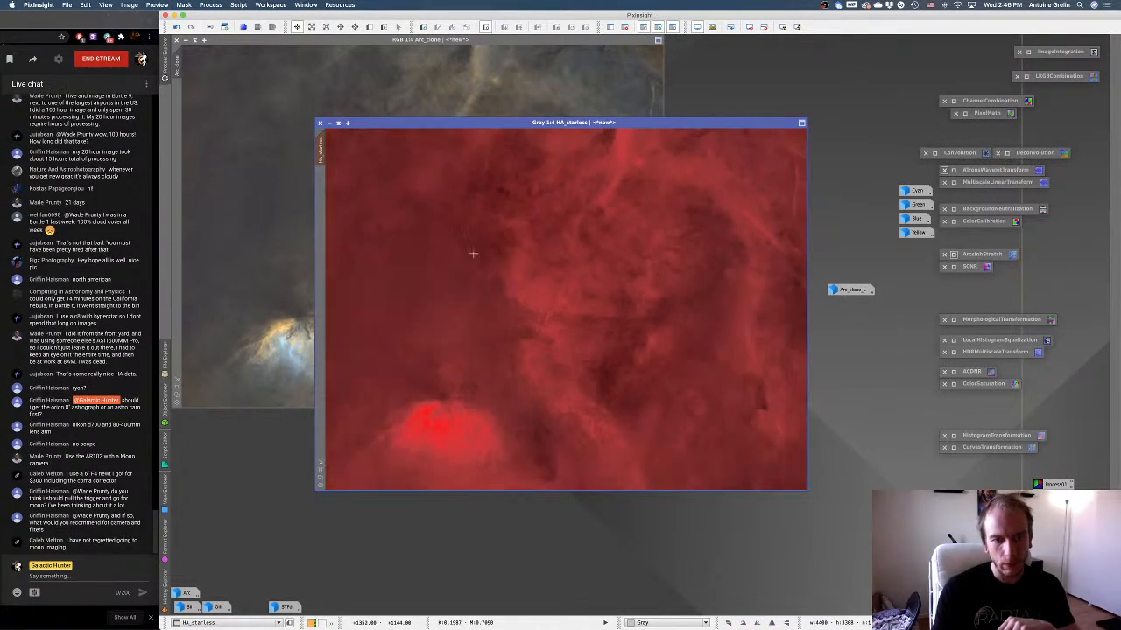
key("ctrl+k")
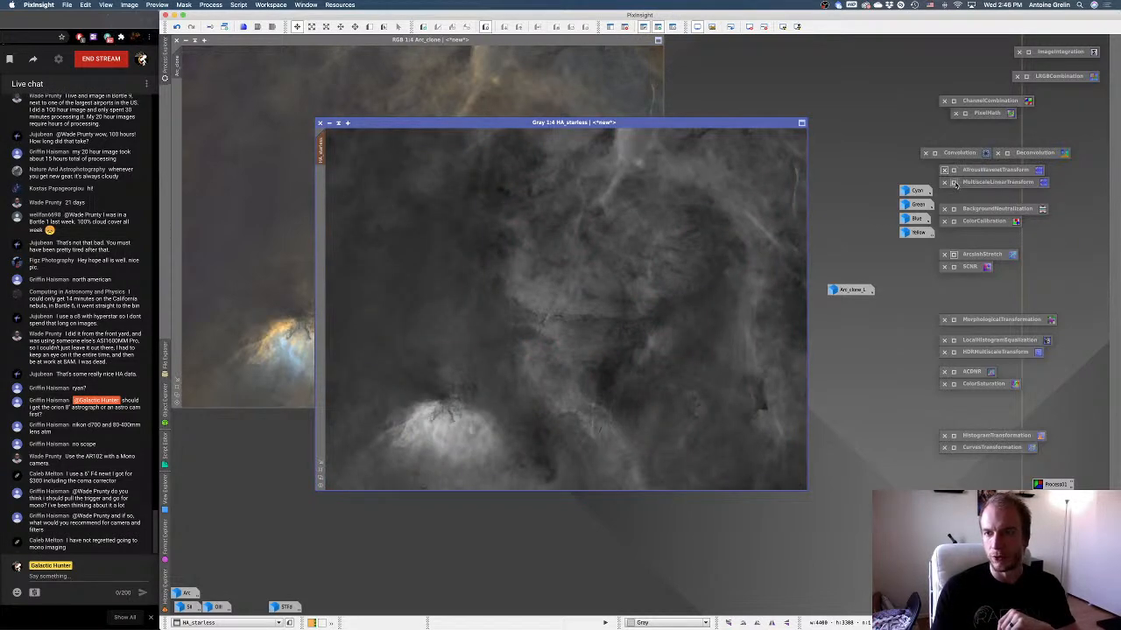
Examine MultiscaleLinearTransform noise reduction in a real-time preview of the area around the nebula's bright core.
double_click(954, 183)
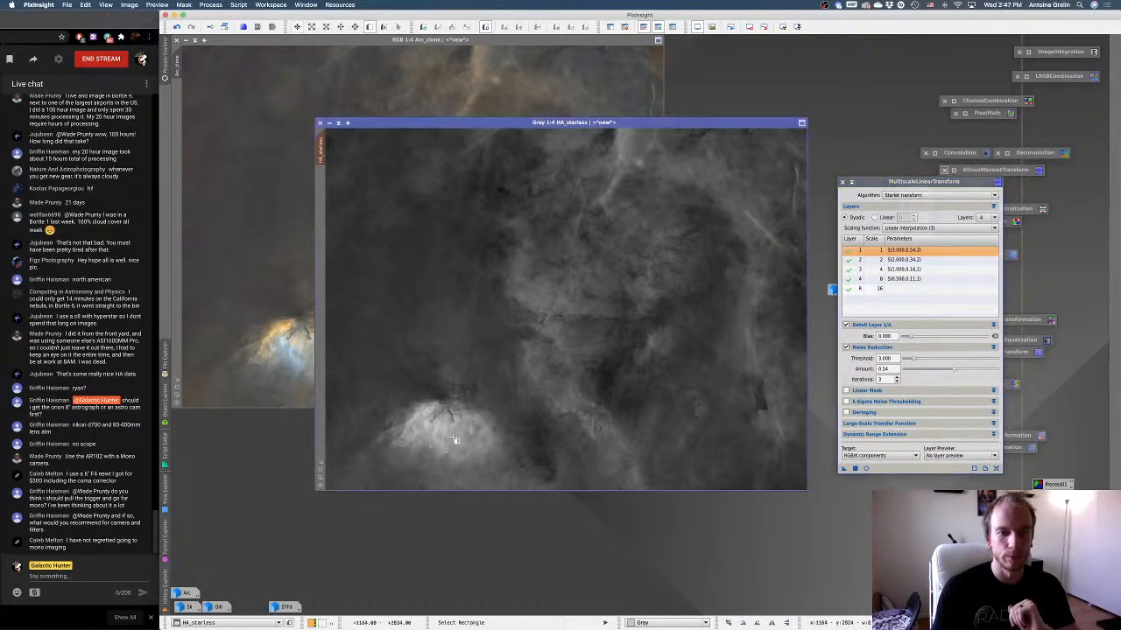
left_click_drag(453, 438, 352, 311)
left_click(321, 180)
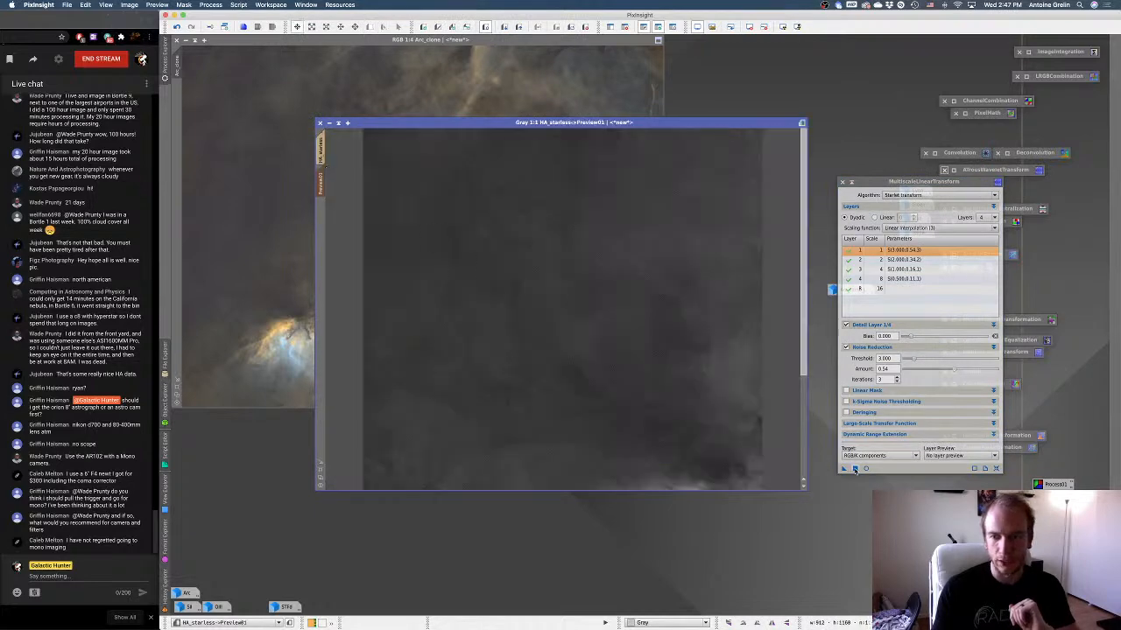
left_click(865, 469)
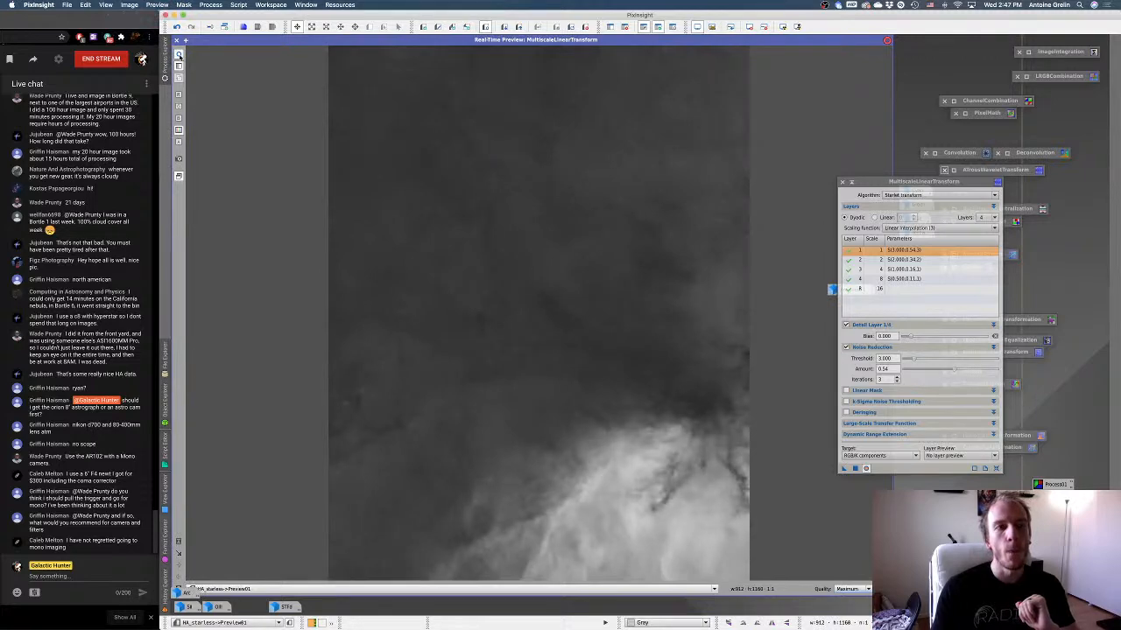
left_click(177, 40)
left_click(321, 146)
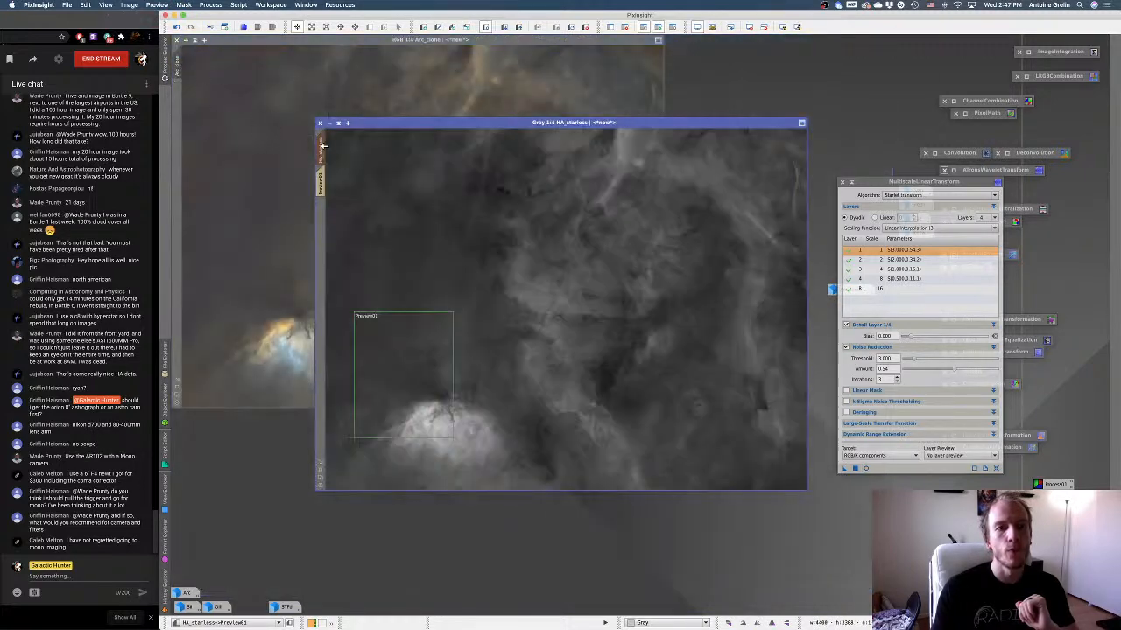
Denoise HA_starless using MultiscaleLinearTransform with a layer 1 noise reduction amount of 0.42, and remove its mask.
left_click(943, 369)
left_click(855, 469)
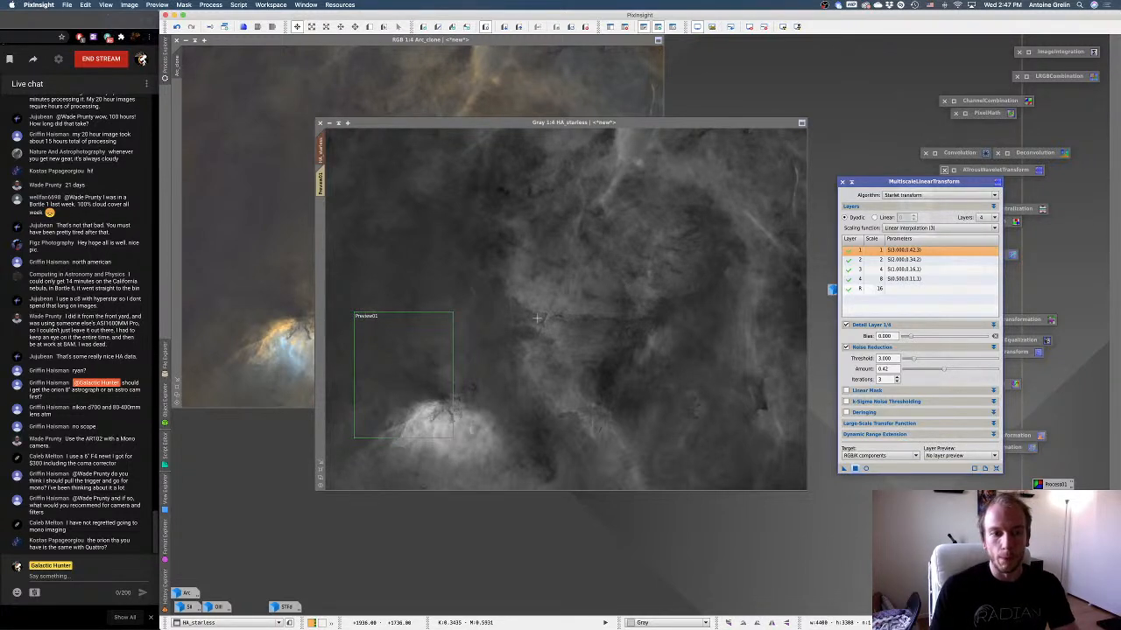
left_click(585, 26)
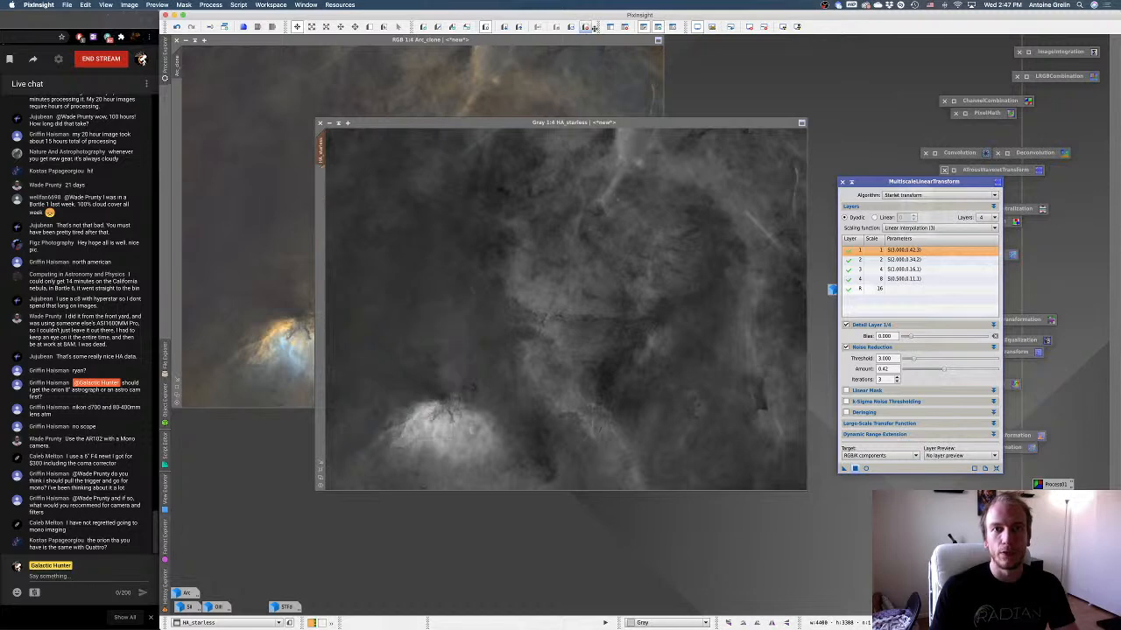
left_click(843, 182)
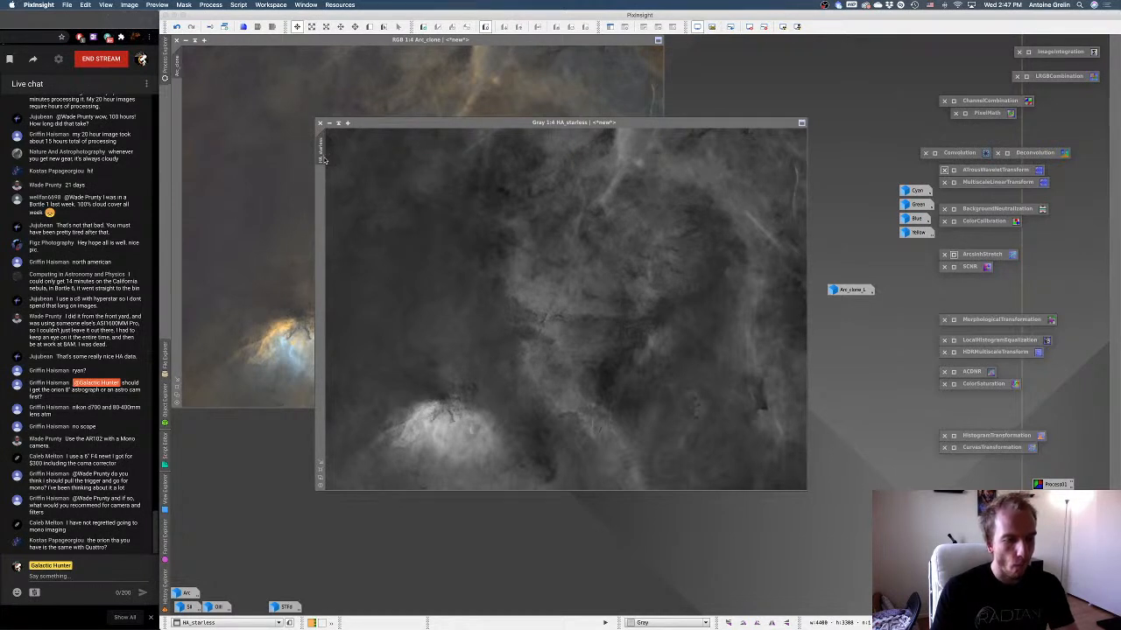
Blur Arc_clone using Convolution with a parametric StdDev of 10.0, shape 2.00 and aspect ratio 1.00.
left_click(270, 120)
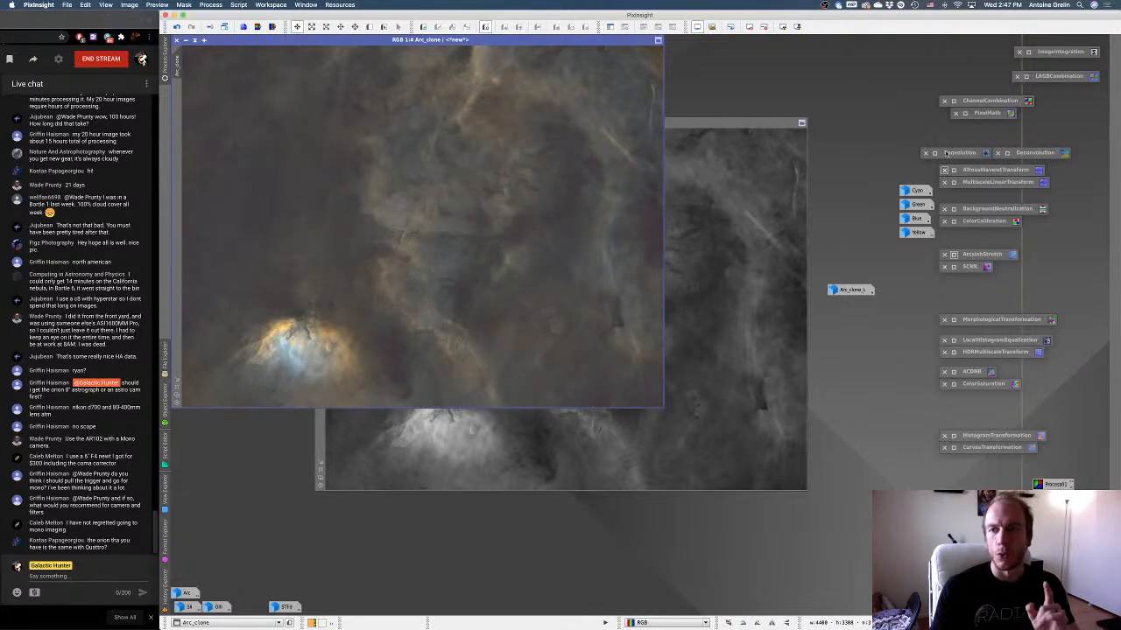
double_click(950, 153)
left_click_drag(785, 355, 807, 313)
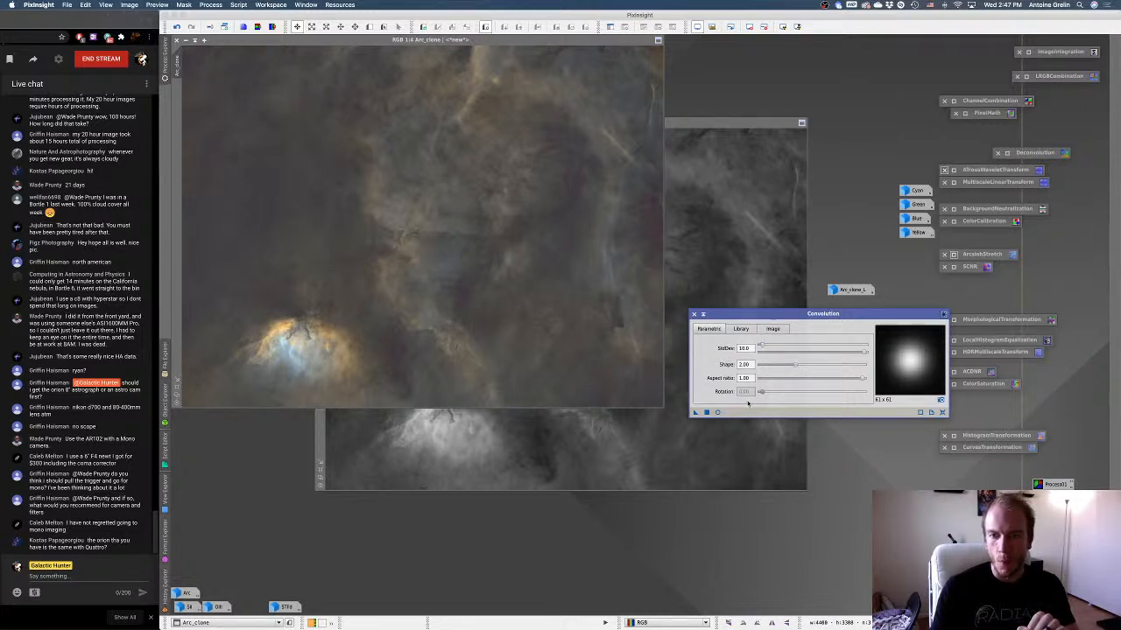
left_click(706, 412)
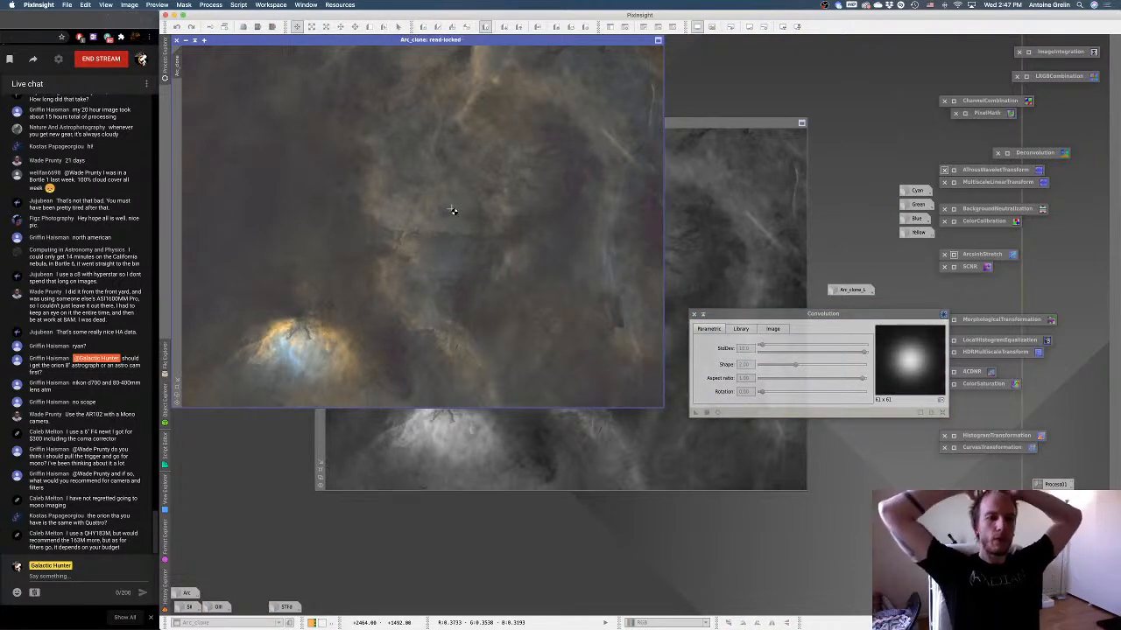
Duplicate the blurred Arc_clone image and undo the convolution on the original.
left_click(224, 27)
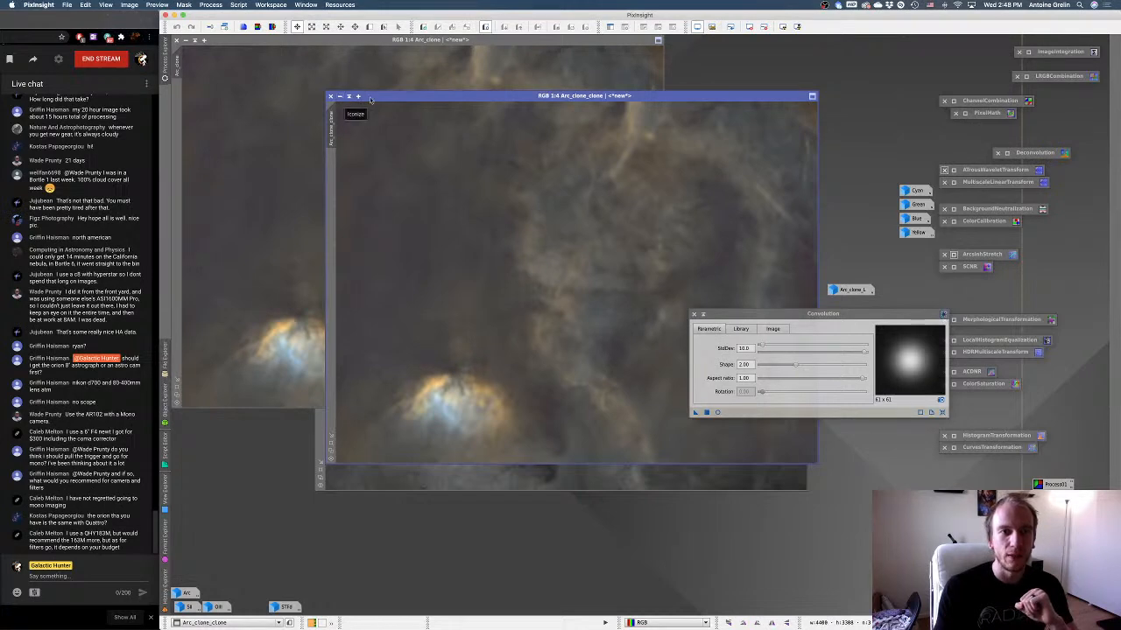
left_click_drag(341, 97, 244, 85)
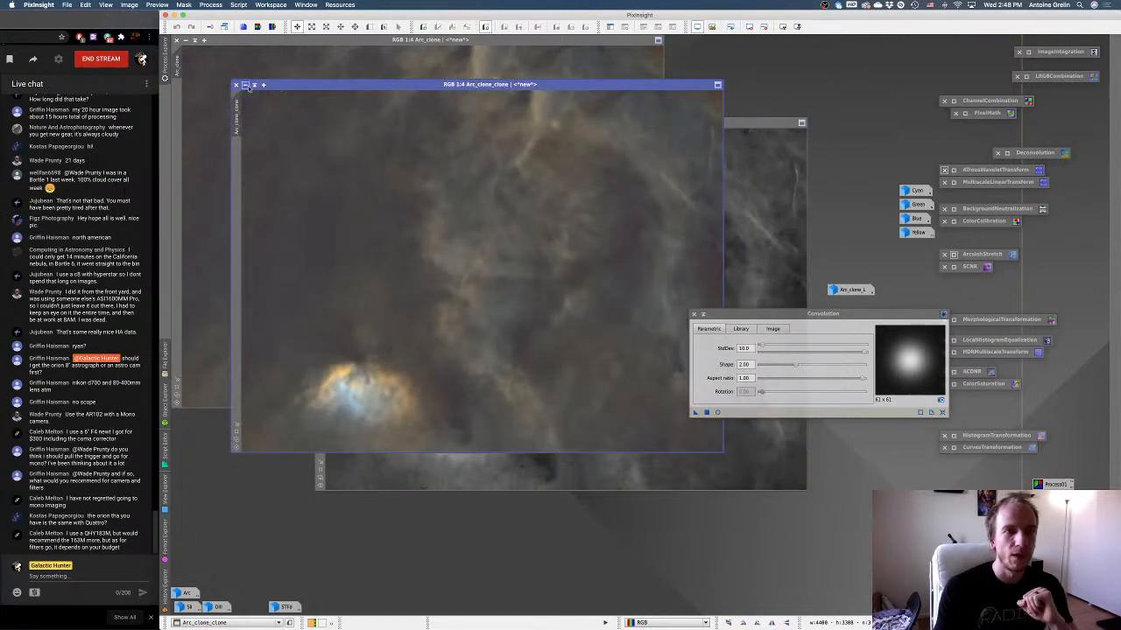
left_click_drag(332, 85, 402, 100)
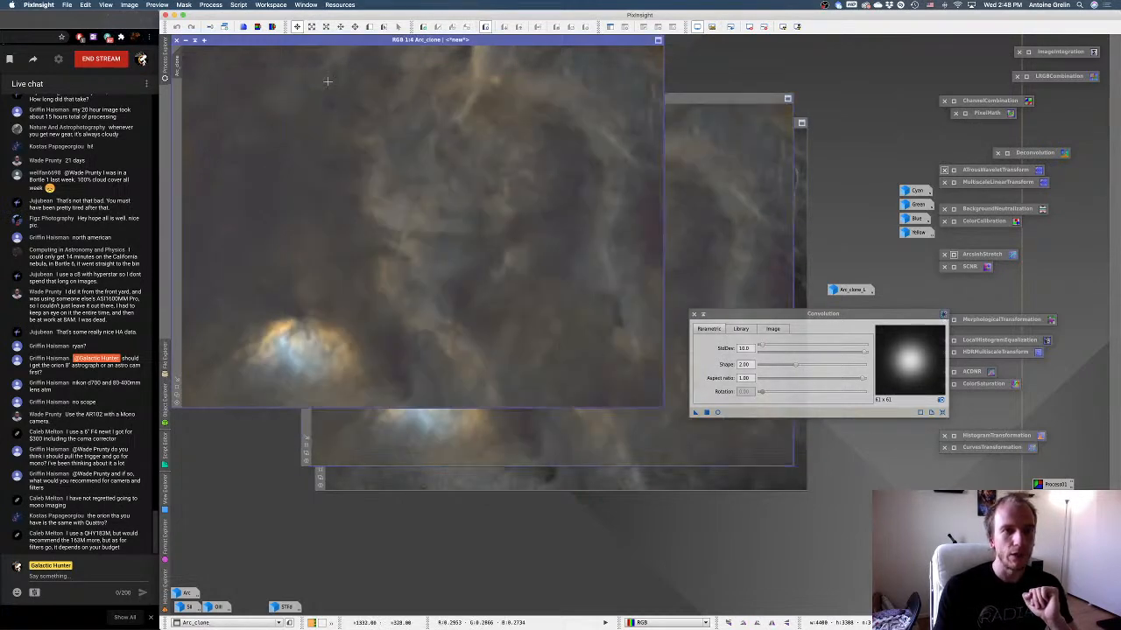
right_click(352, 98)
left_click(361, 92)
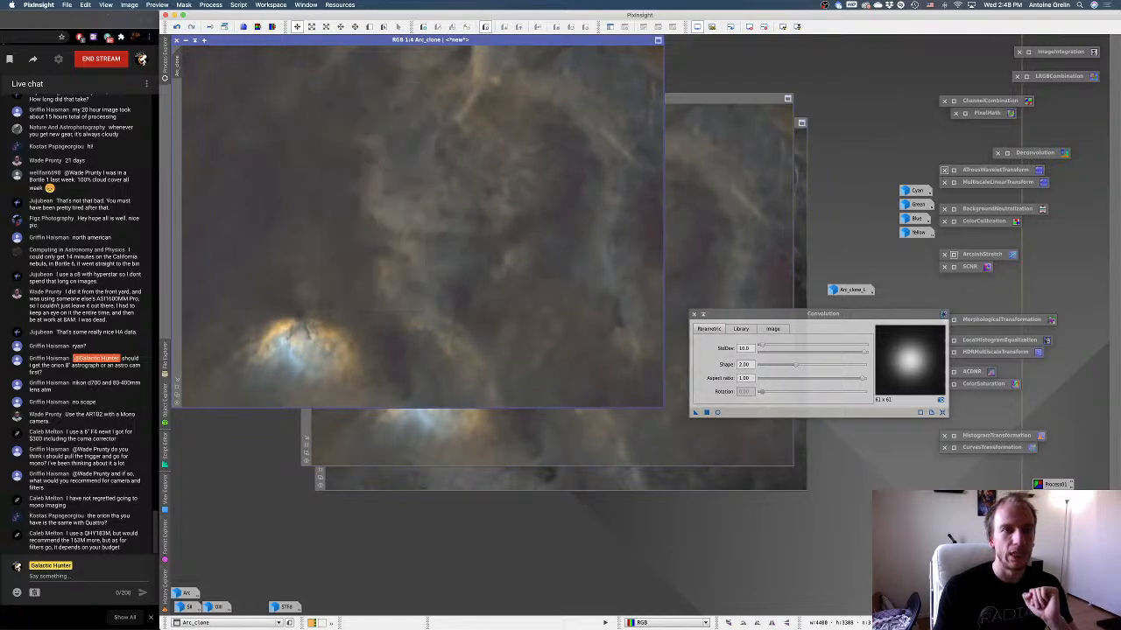
Minimize Arc_clone and HA_starless to icons, leaving the blurred Arc_clone_clone open in the workspace's upper corner.
left_click(185, 41)
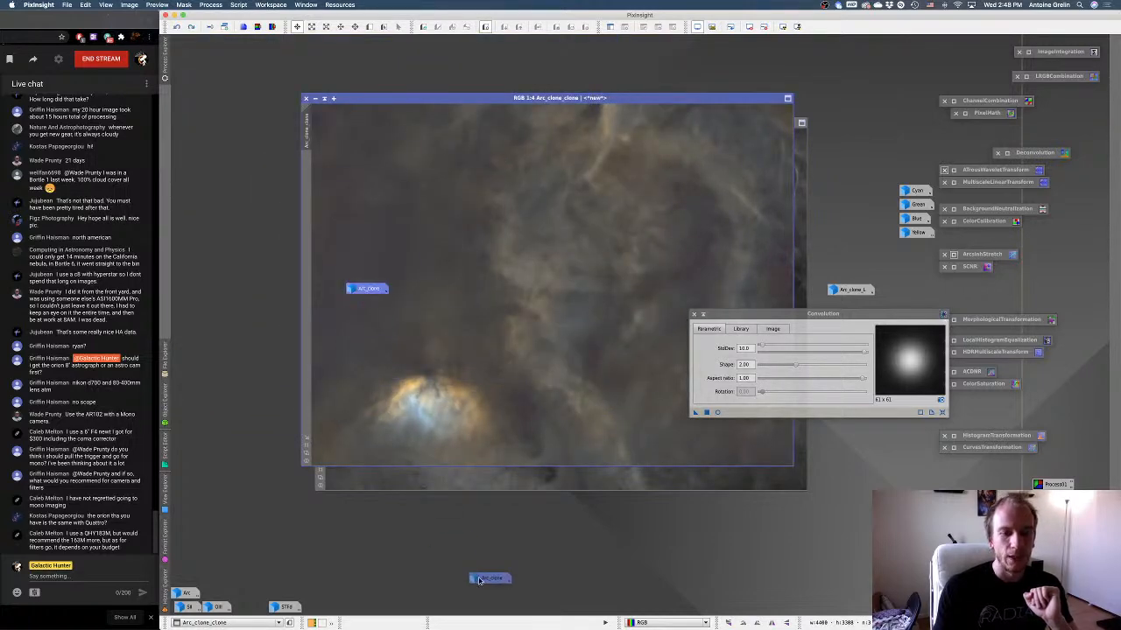
left_click_drag(384, 56, 387, 38)
left_click(730, 188)
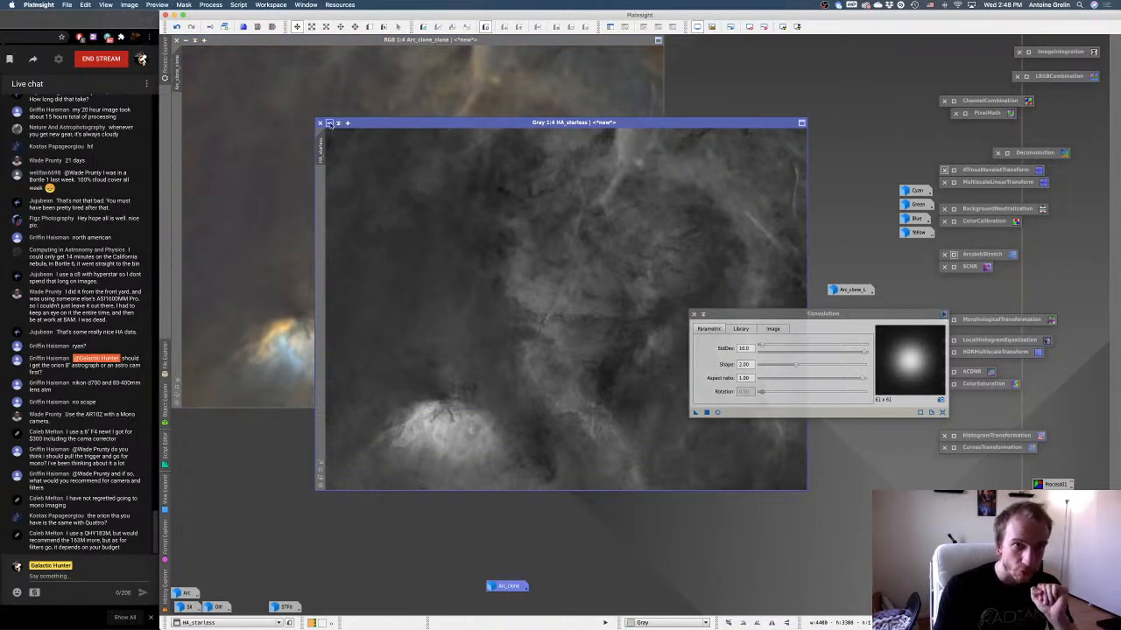
left_click(330, 123)
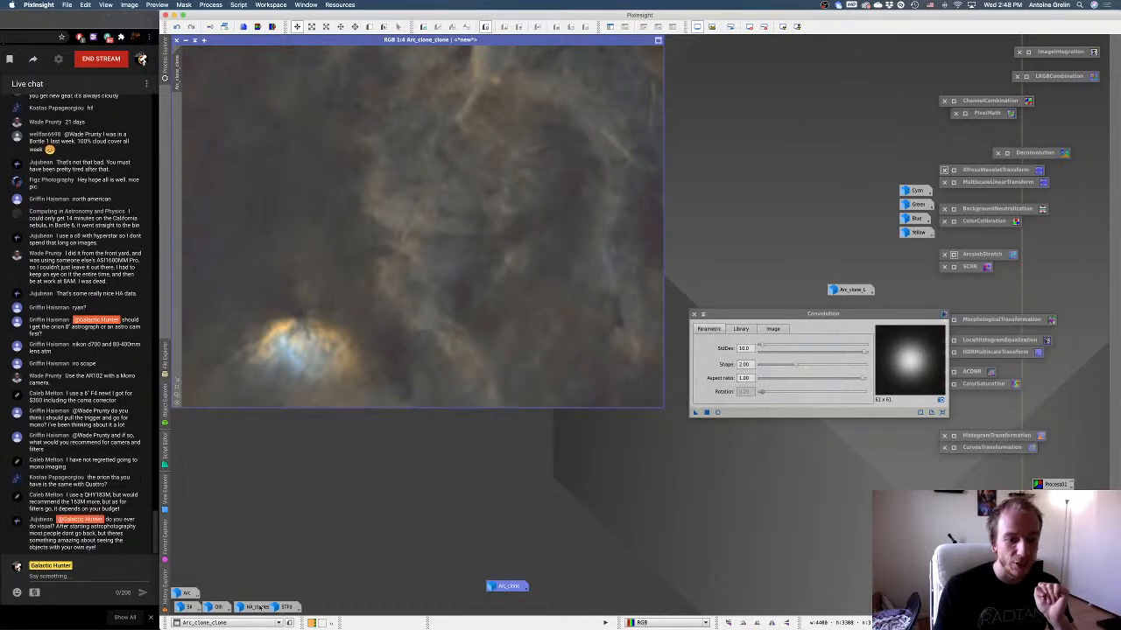
left_click_drag(256, 607, 271, 554)
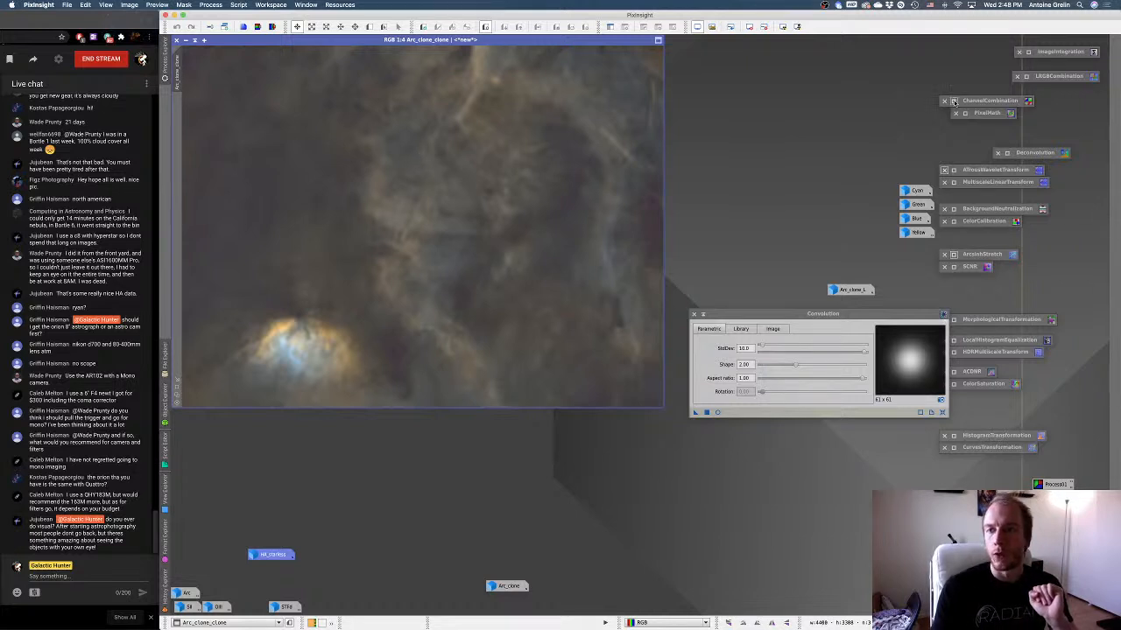
Set up LRGBCombination beside the image with only the L channel enabled and chrominance noise reduction turned on.
left_click(954, 100)
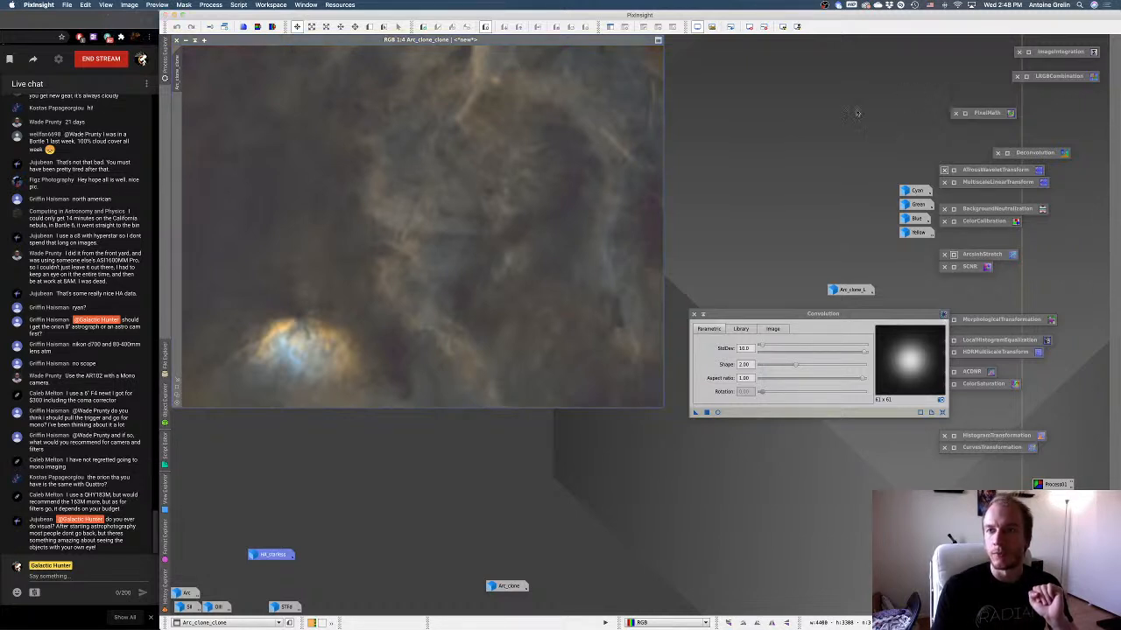
left_click(1017, 76)
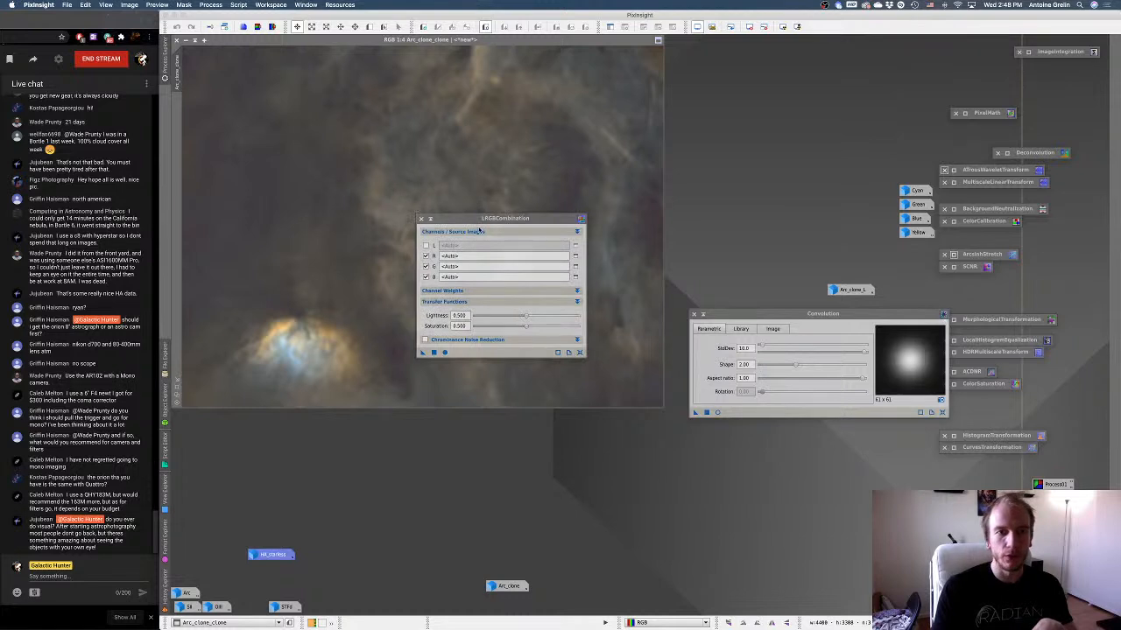
left_click_drag(478, 217, 730, 131)
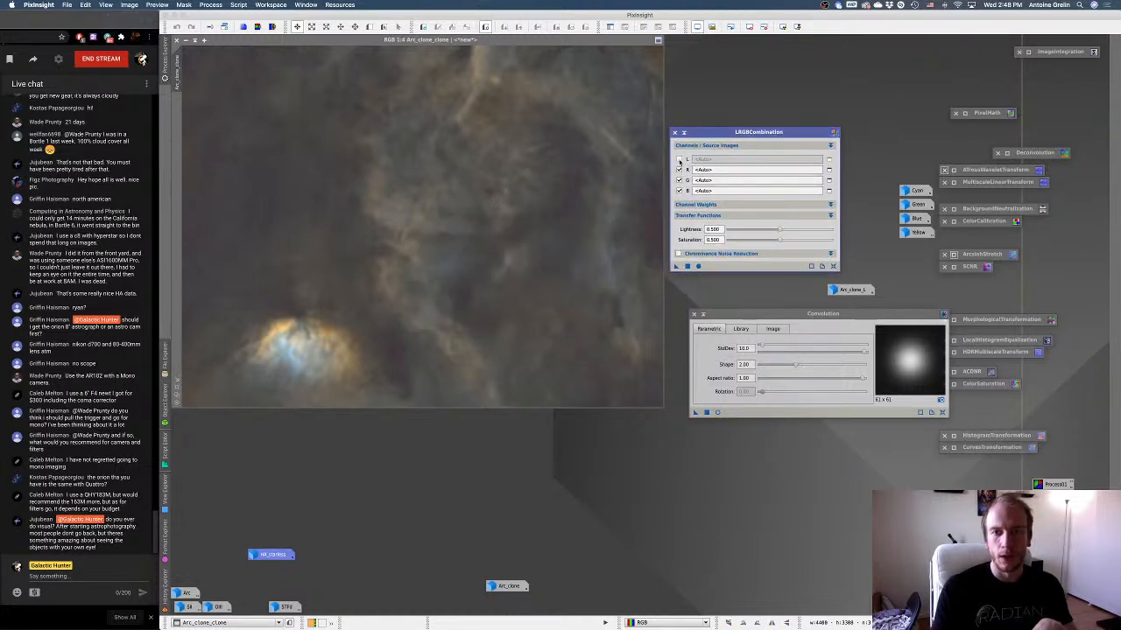
left_click(679, 159)
left_click(678, 169)
left_click(679, 179)
left_click(678, 190)
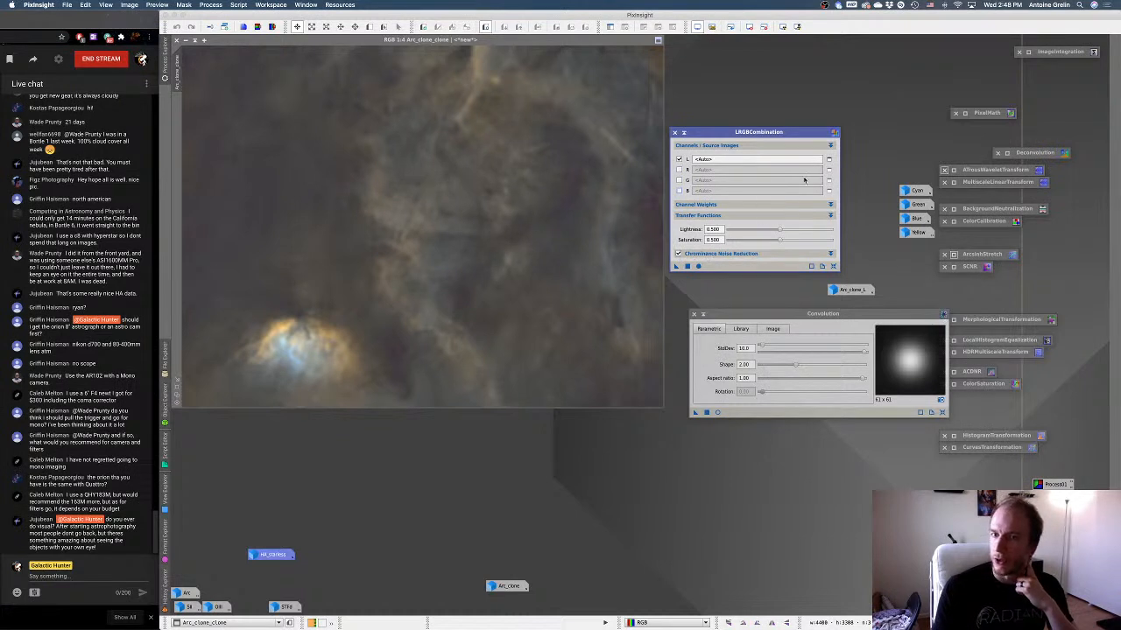
Choose HA_starless as the lightness source image for LRGBCombination and collapse the Convolution window.
left_click(828, 158)
left_click(613, 310)
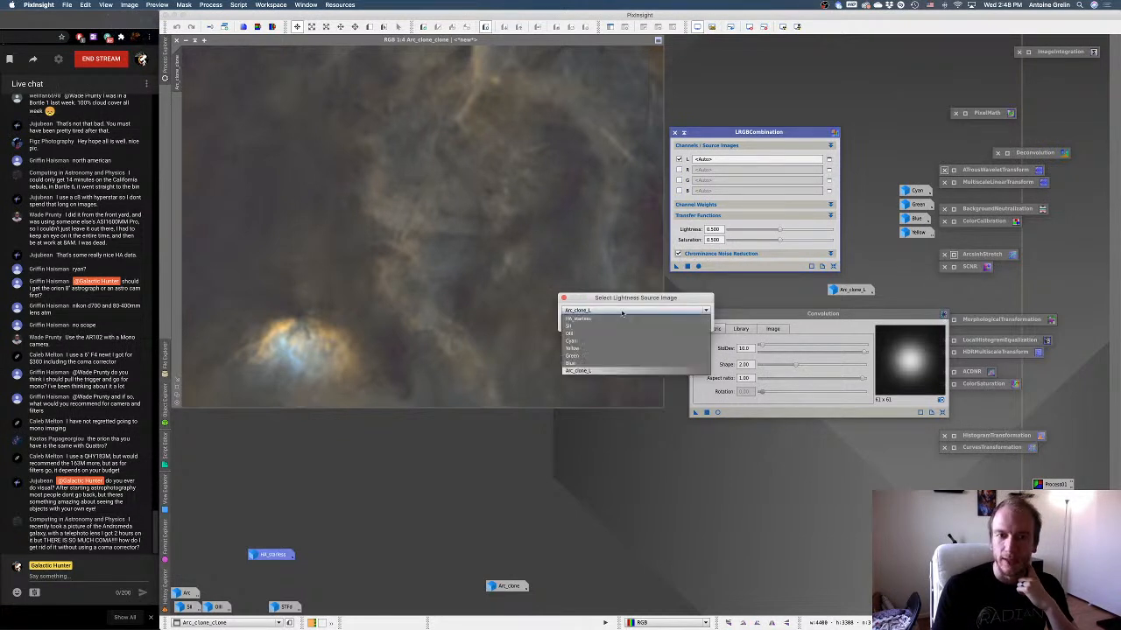
left_click(578, 319)
left_click(648, 325)
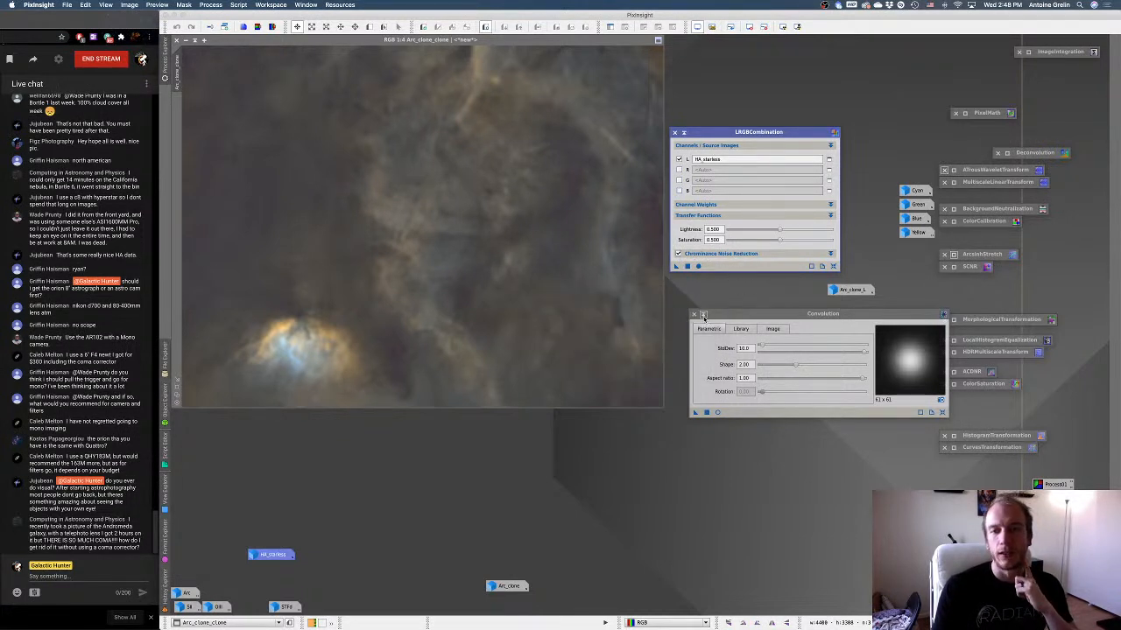
left_click(703, 315)
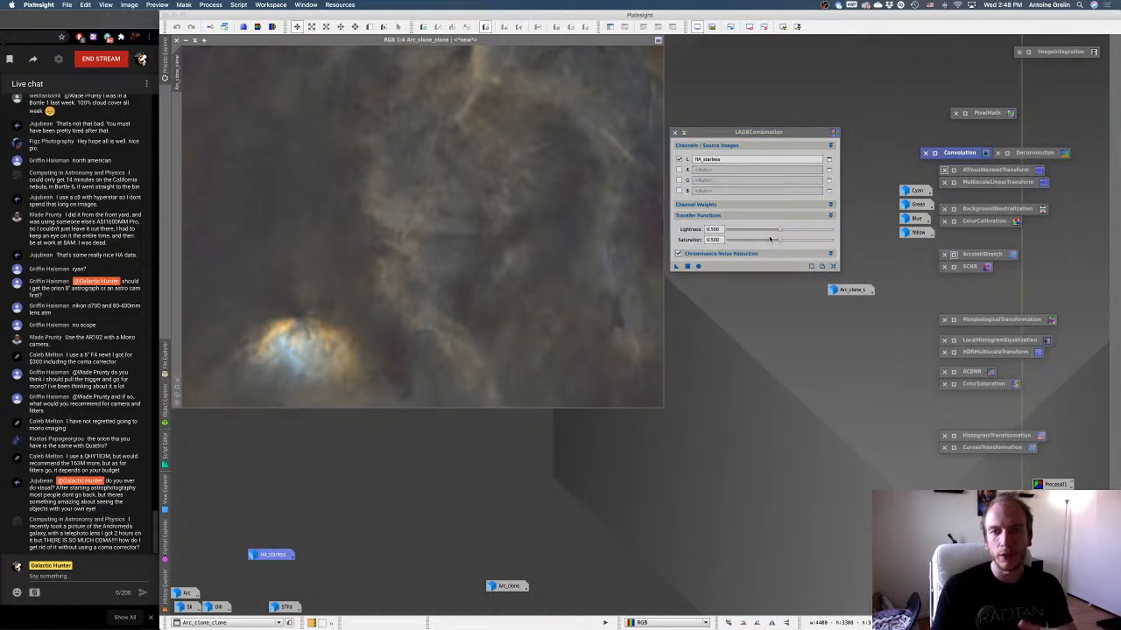
Set the LRGBCombination lightness to 0.470 with saturation at 0.500 and apply it to Arc_clone_clone.
left_click_drag(780, 241, 777, 243)
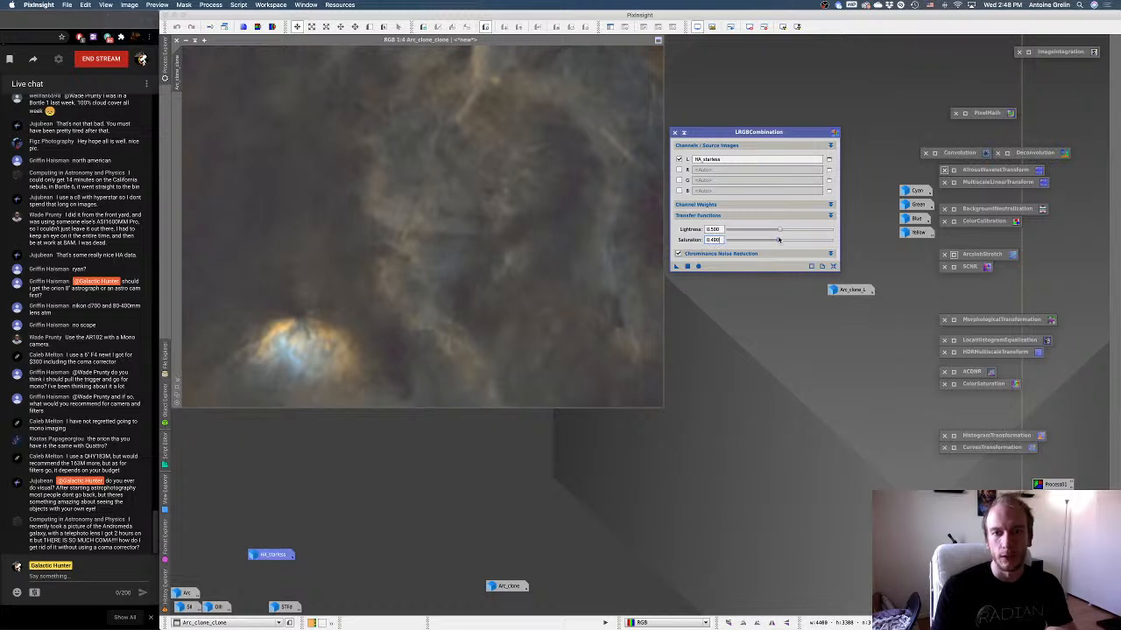
left_click_drag(780, 231, 769, 235)
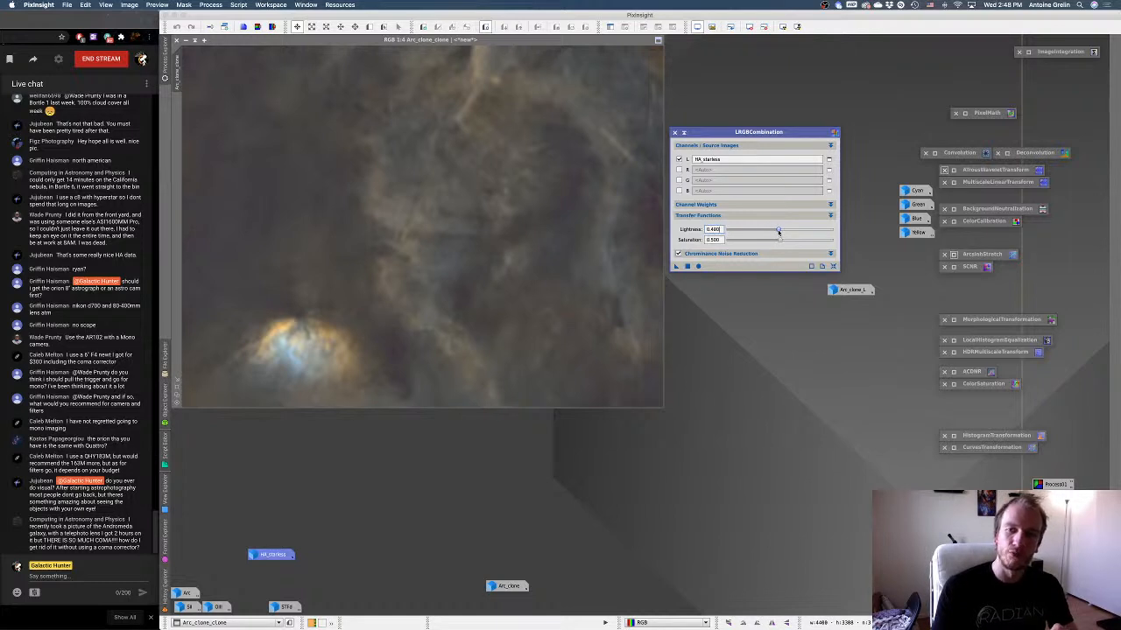
left_click(688, 267)
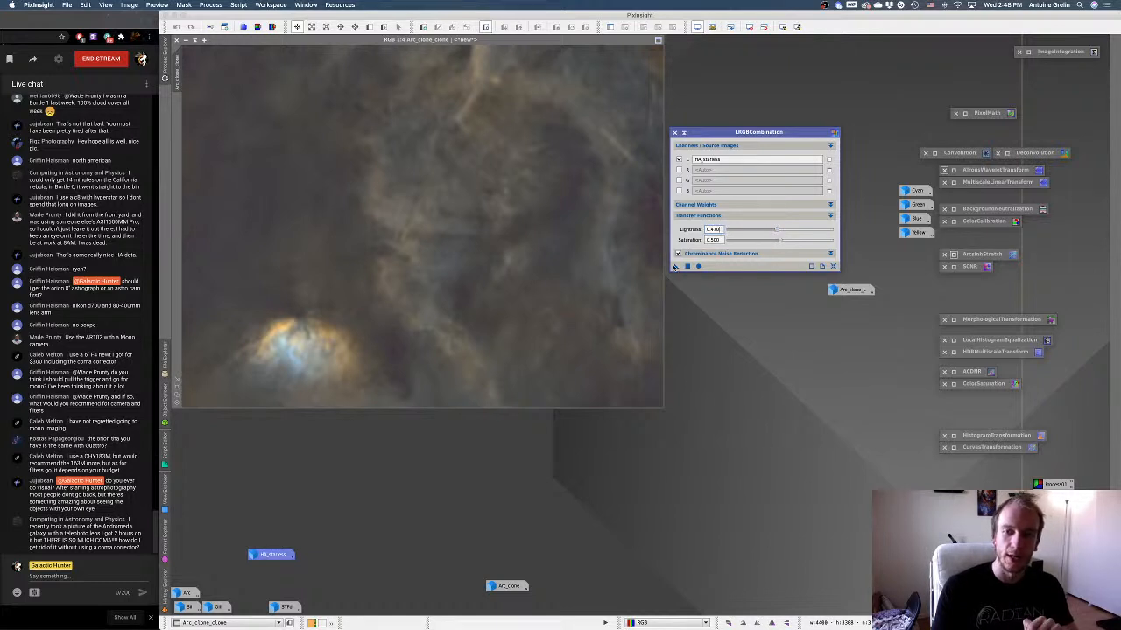
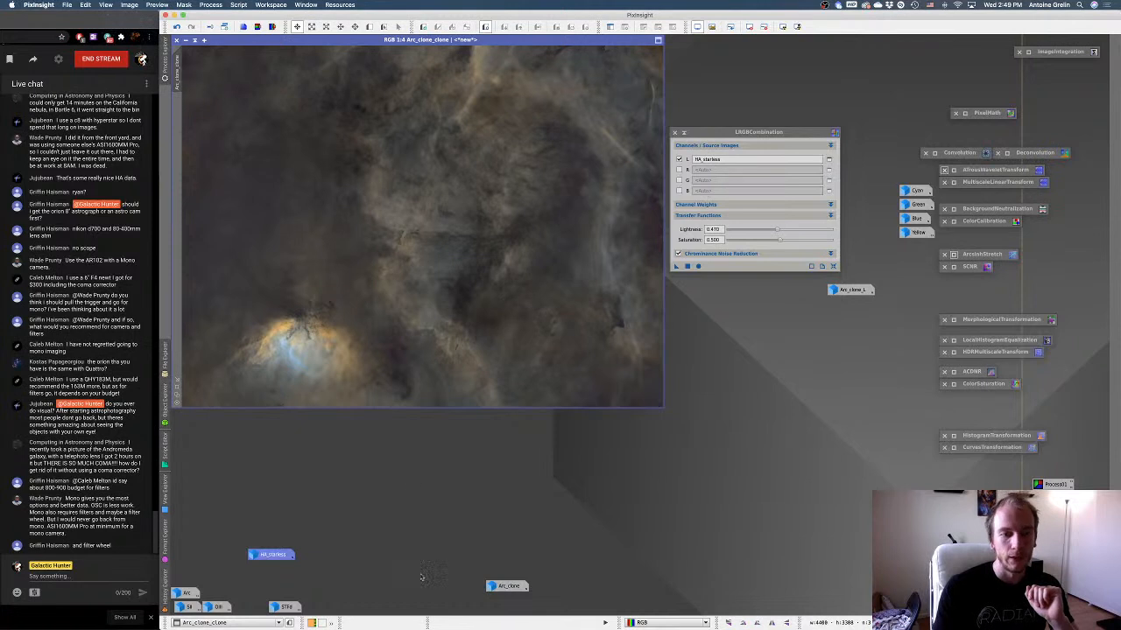
Restore Arc_clone and offset its window slightly below Arc_clone_clone so that either image can be brought forward.
mouse_move(501, 587)
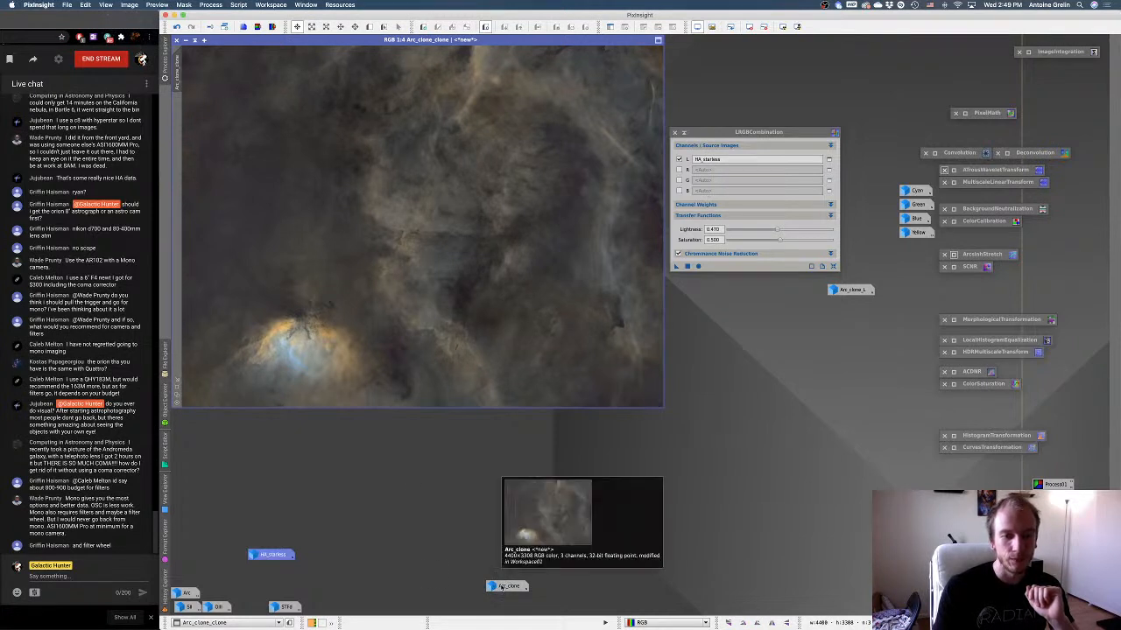
double_click(501, 588)
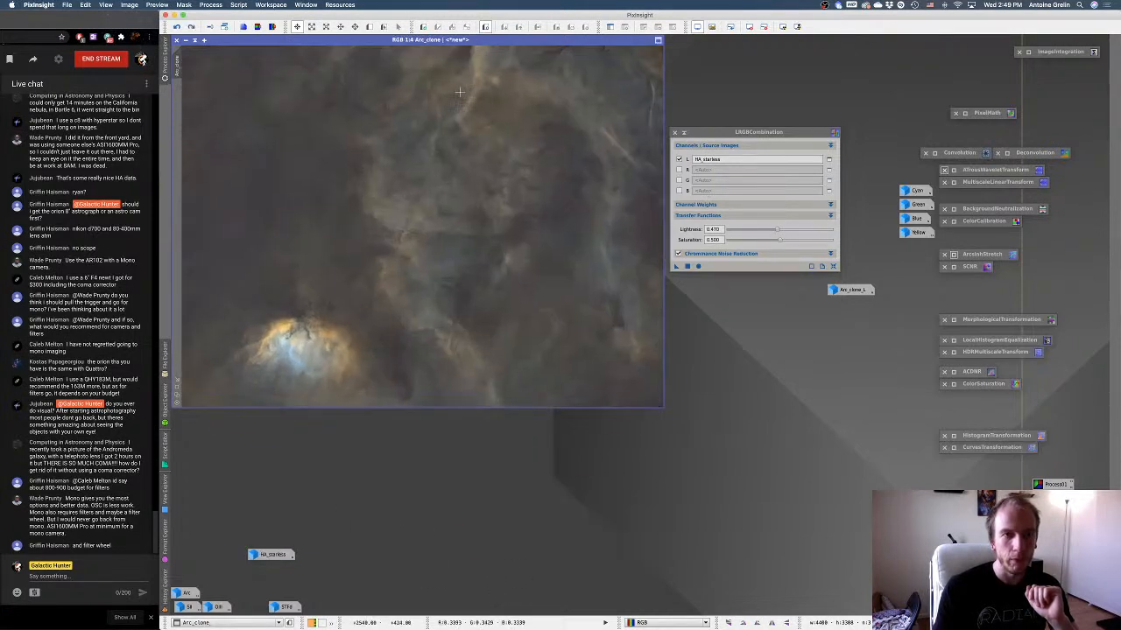
left_click_drag(436, 39, 437, 76)
left_click(437, 55)
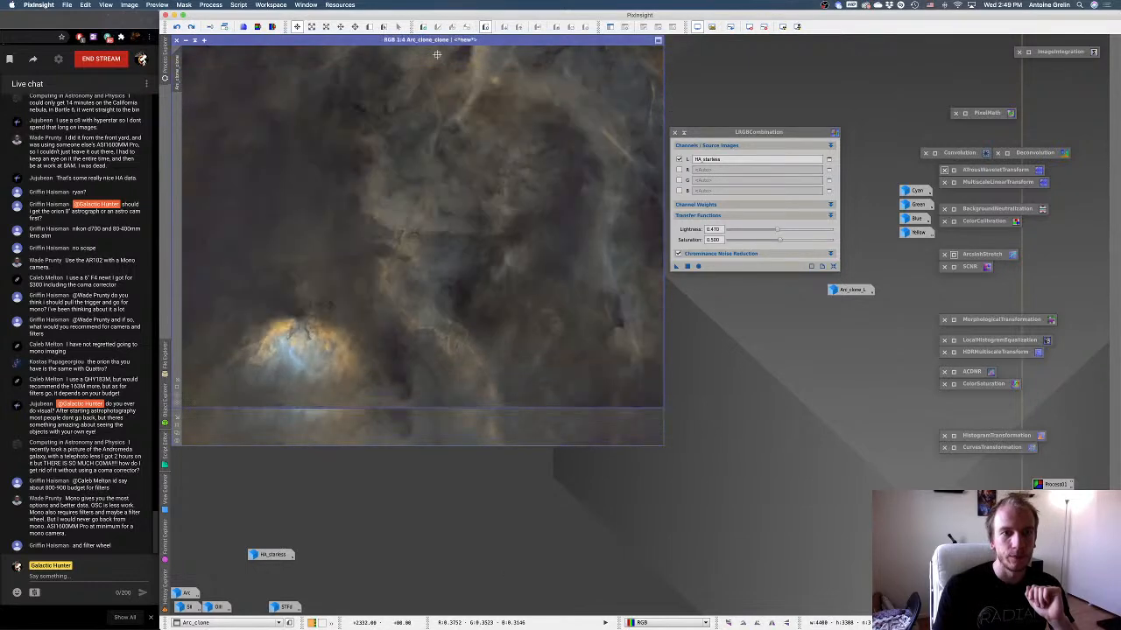
Compare Arc_clone_clone with Arc_clone at full view and close up around the central dark structures, and iconize Arc_clone.
left_click(418, 422)
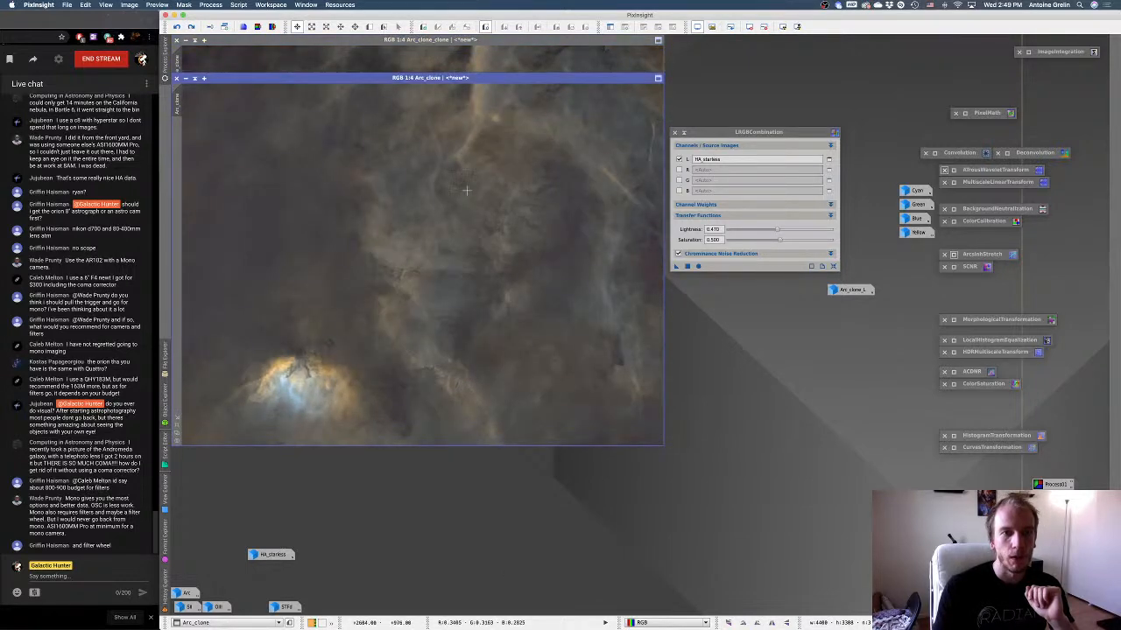
left_click(423, 61)
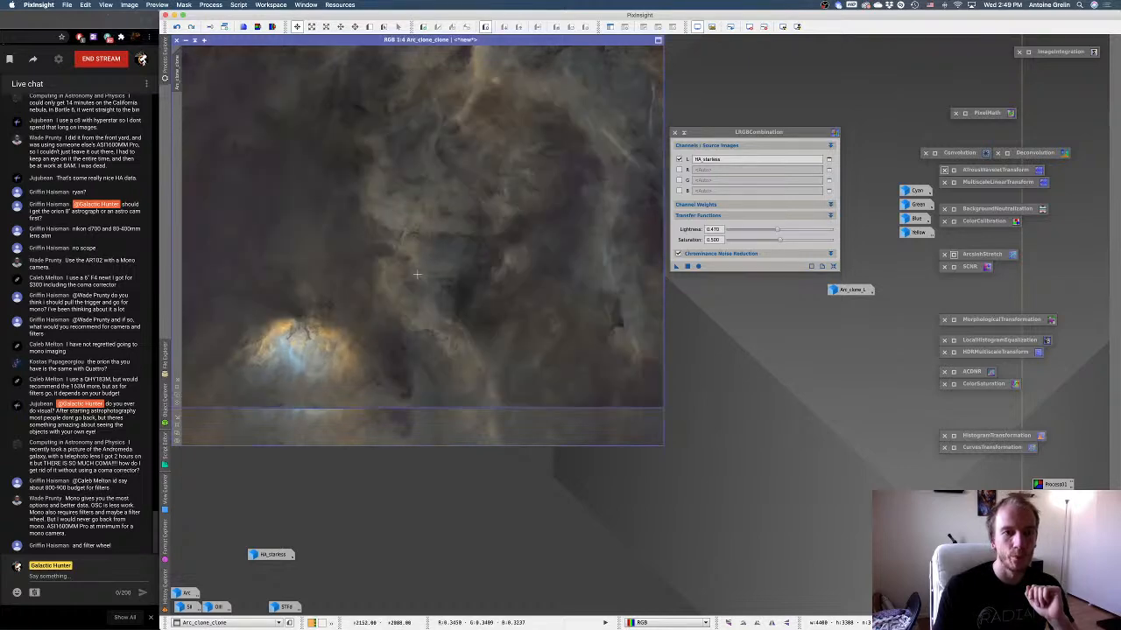
scroll(384, 284, "up", 5)
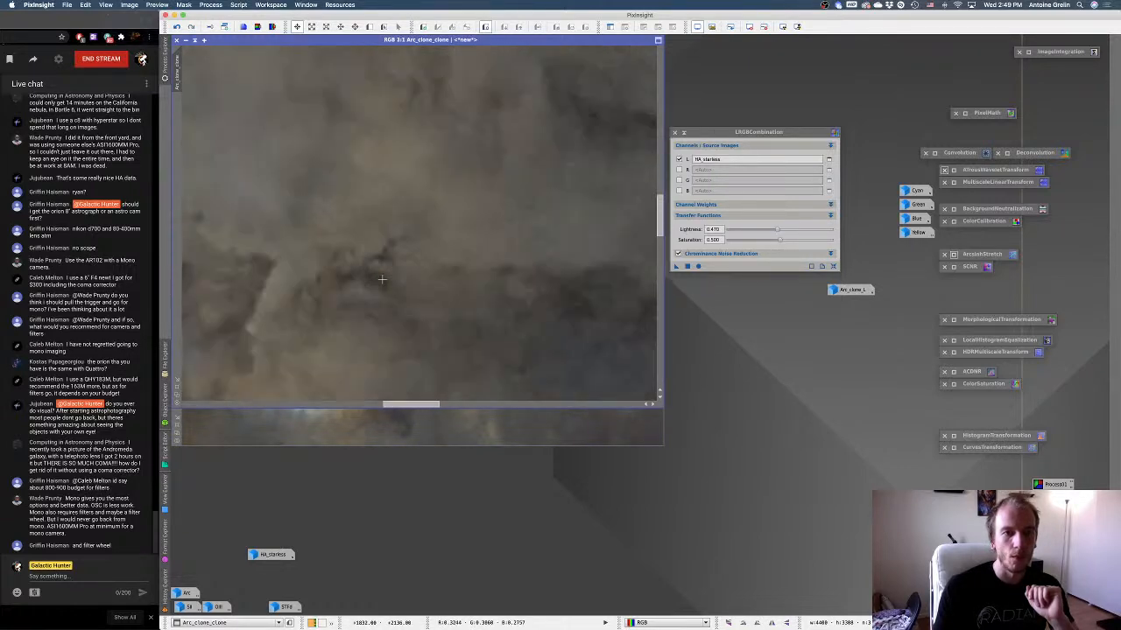
scroll(382, 279, "down", 1)
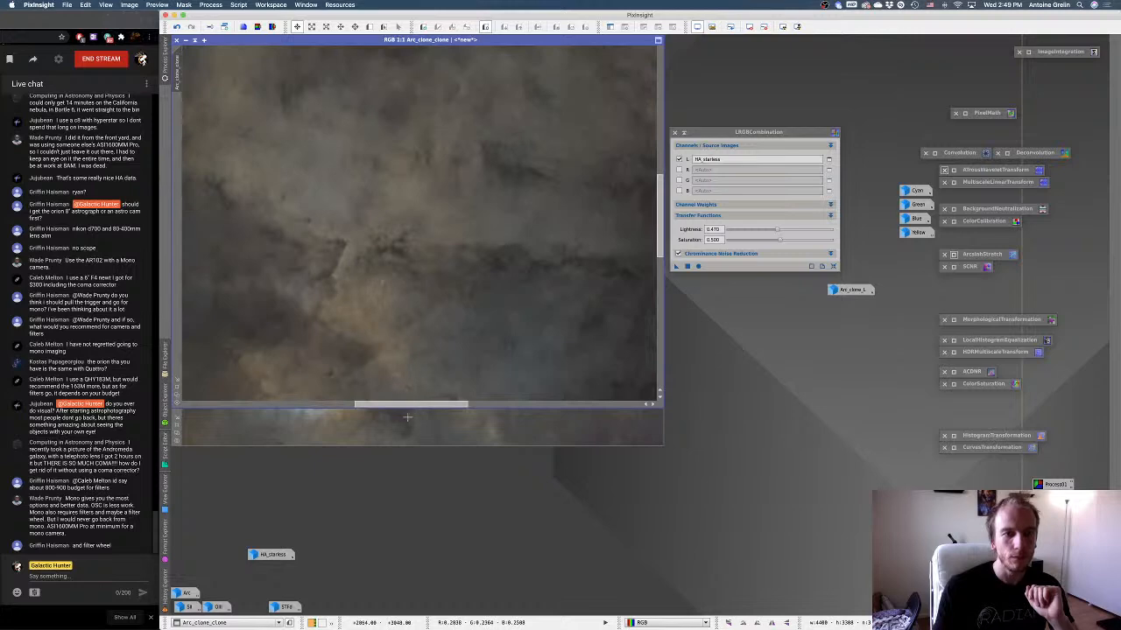
left_click(408, 418)
scroll(411, 248, "up", 2)
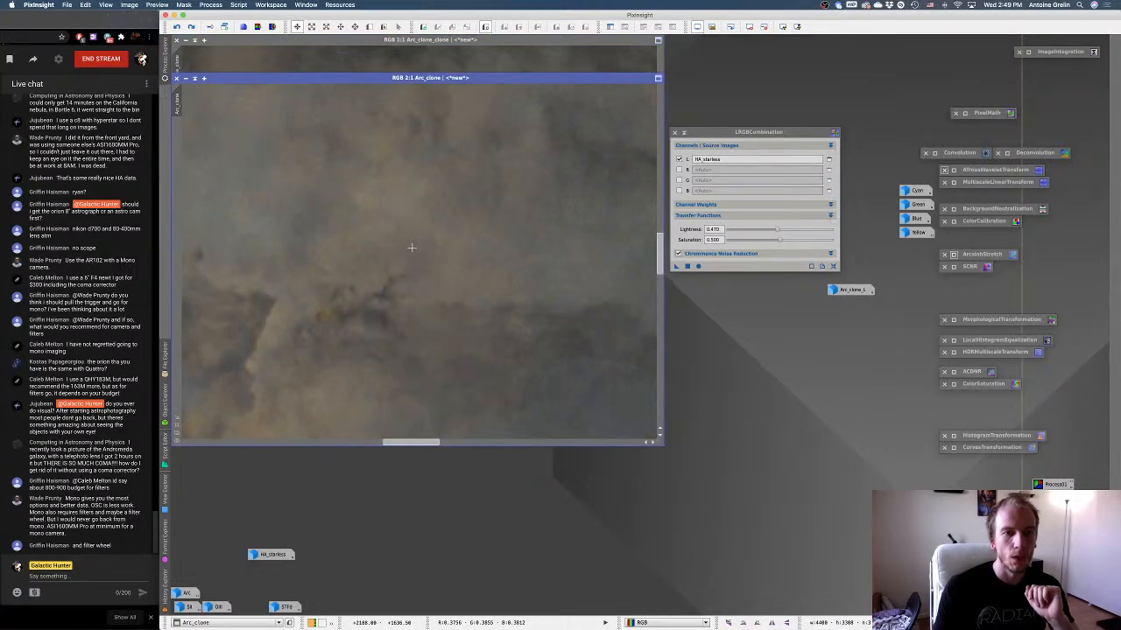
scroll(374, 202, "down", 1)
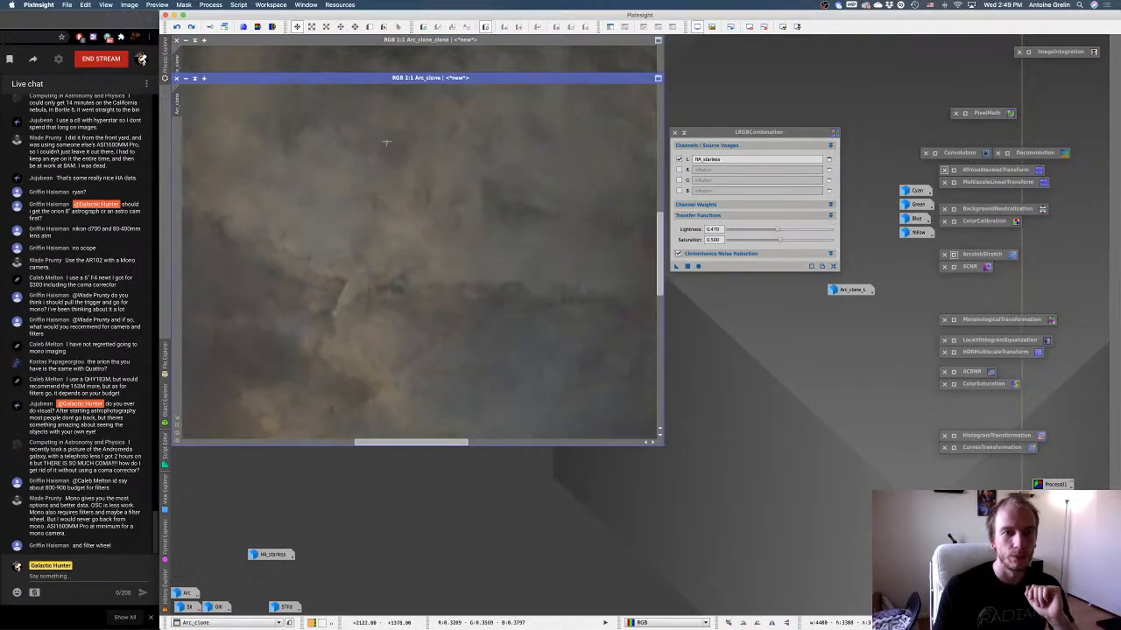
left_click(393, 68)
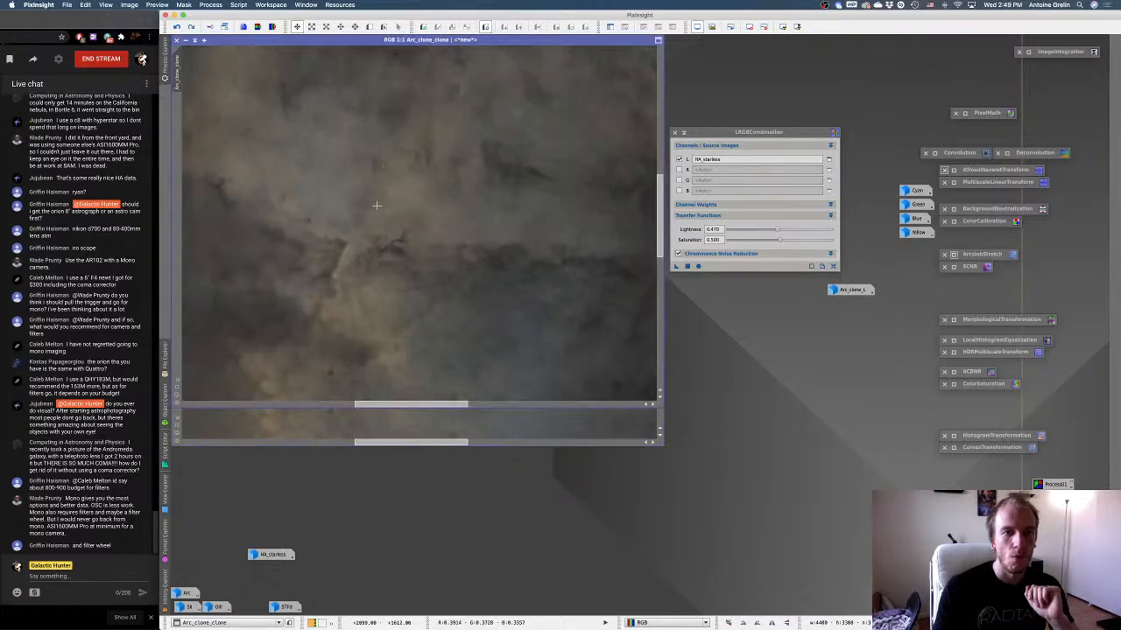
scroll(376, 205, "down", 3)
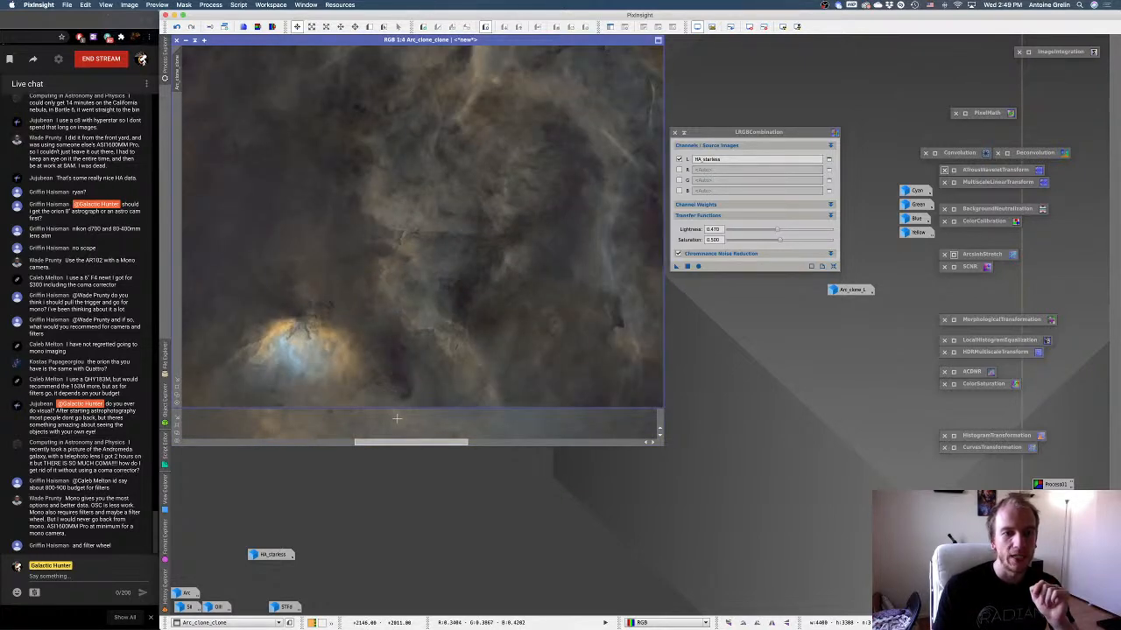
left_click(396, 420)
scroll(411, 306, "down", 2)
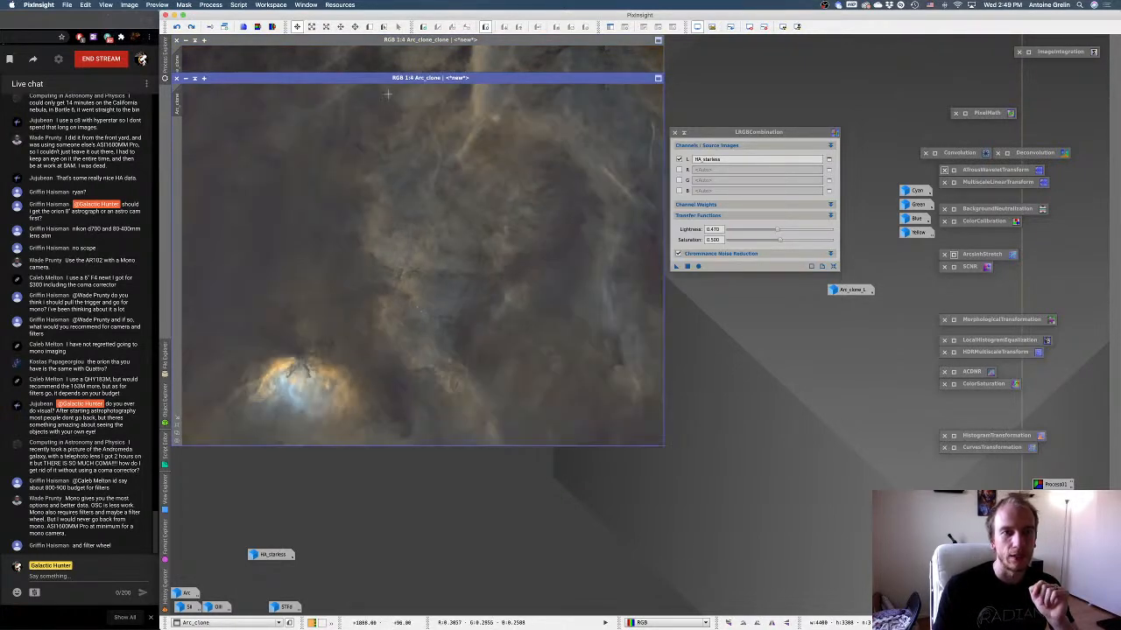
left_click(194, 78)
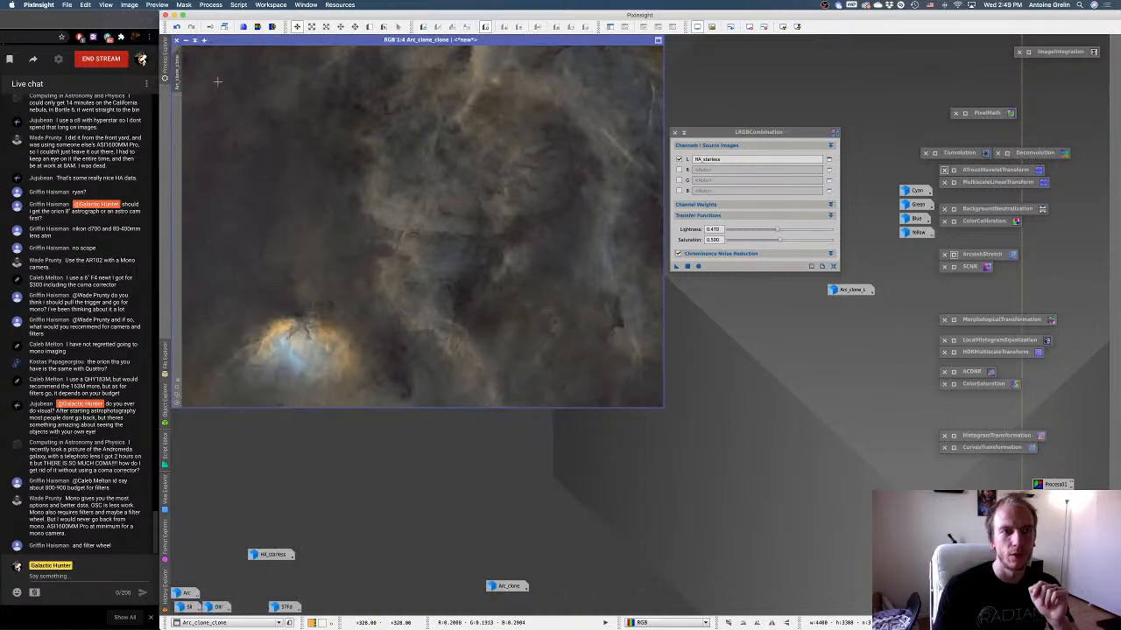
Duplicate Arc_clone_clone for reference, and undo the original's LRGBCombination and reapply it with lightness 0.370.
left_click(211, 27)
left_click(323, 176)
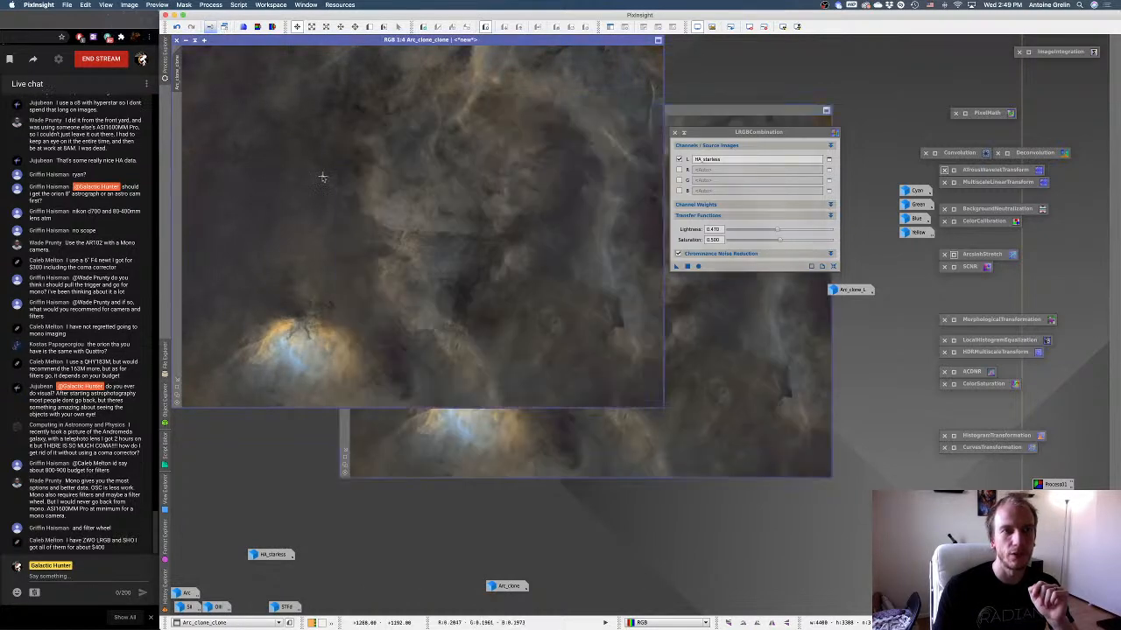
right_click(323, 177)
left_click(367, 186)
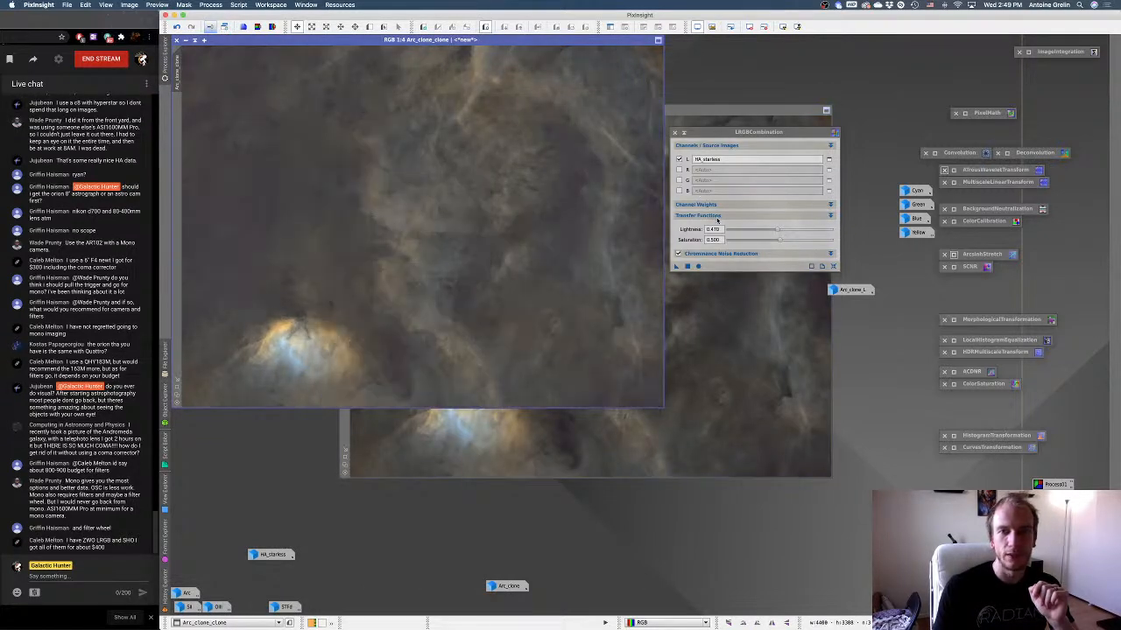
left_click_drag(775, 230, 769, 233)
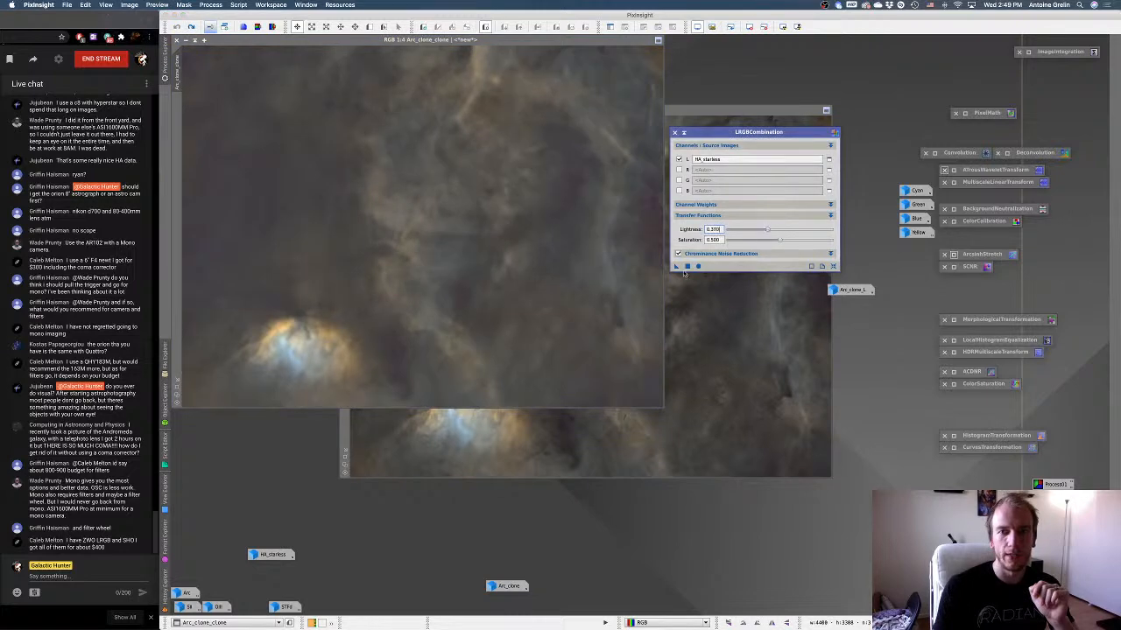
left_click_drag(520, 236, 510, 237)
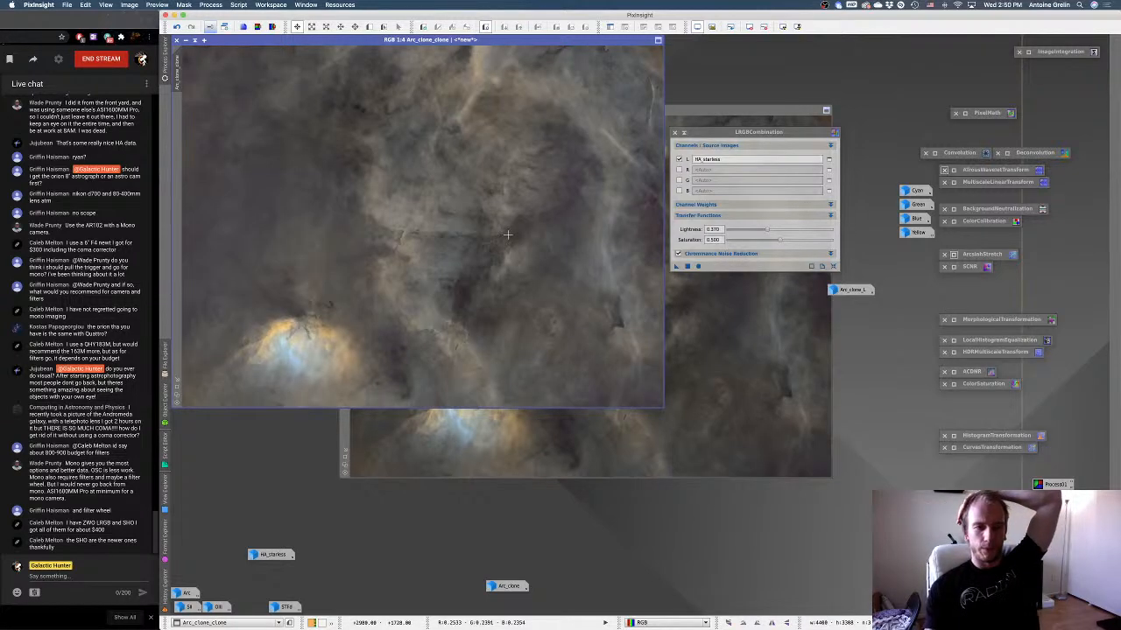
Compare the reprocessed Arc_clone_clone with its duplicate, including a closer look at the centre, and close the duplicate.
left_click(700, 308)
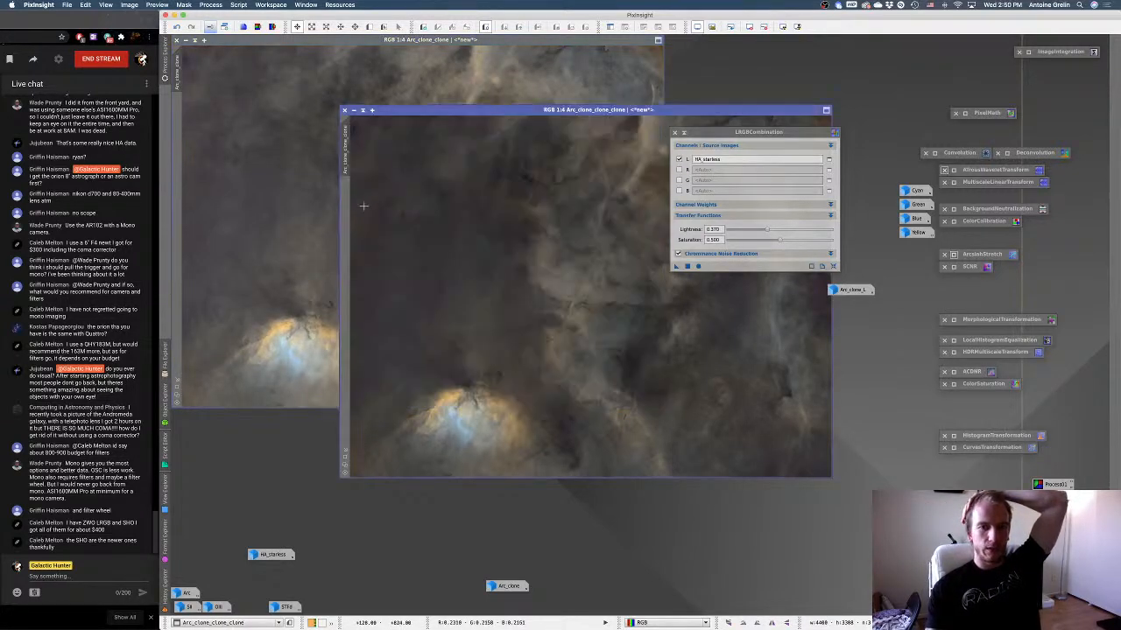
left_click(306, 205)
scroll(432, 226, "up", 1)
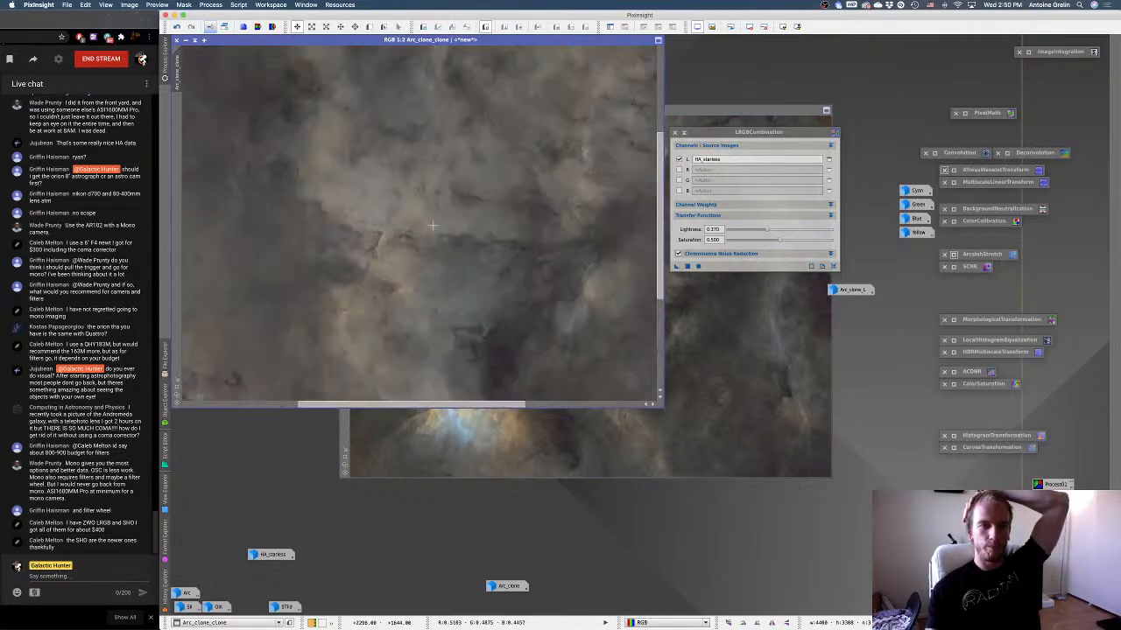
scroll(432, 226, "down", 1)
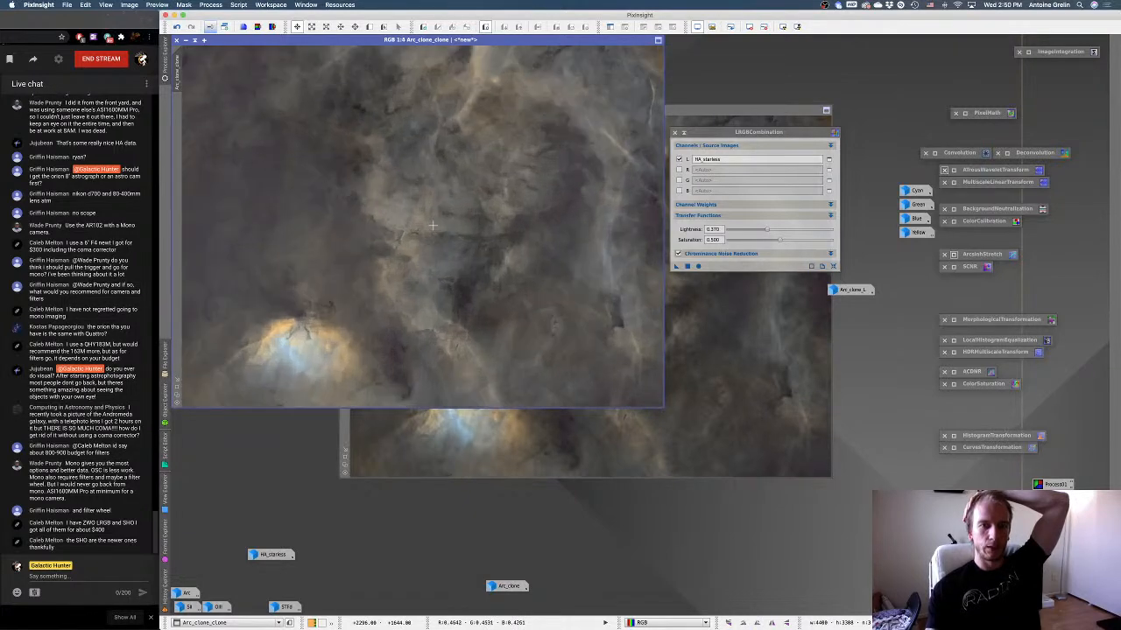
left_click(705, 319)
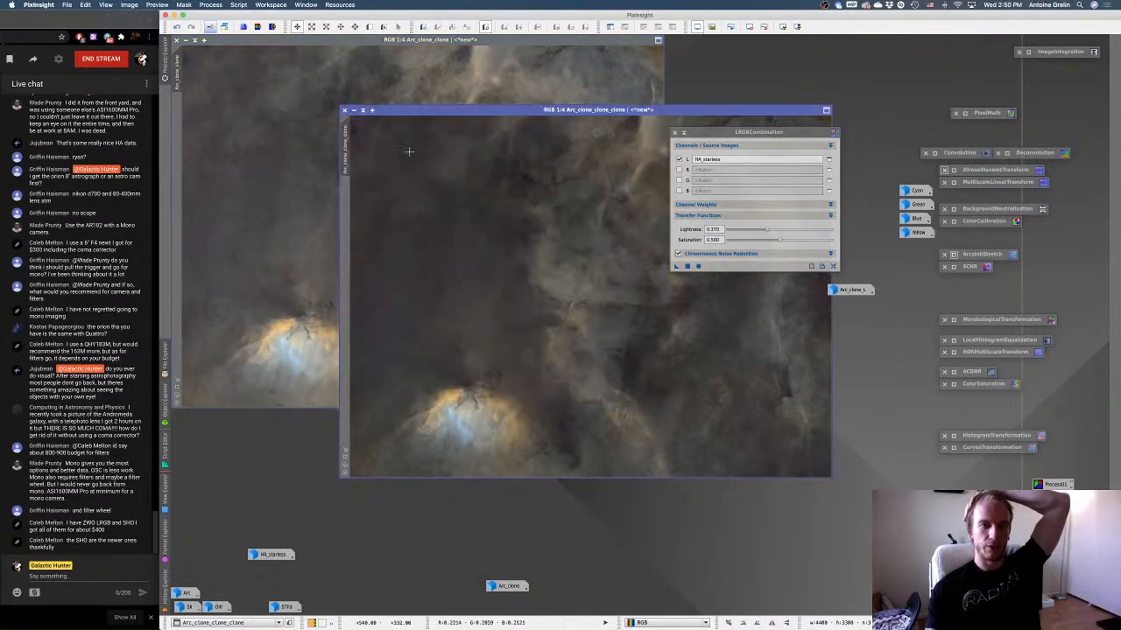
left_click(345, 111)
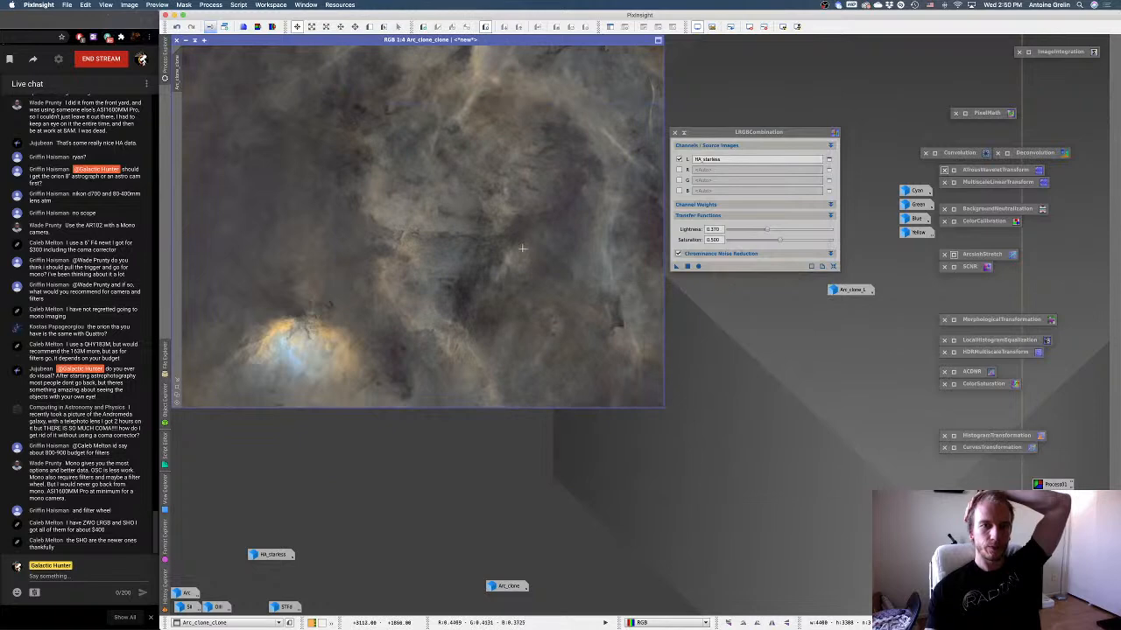
With Arc_clone restored and Arc_clone_clone duplicated for comparison, undo the original's LRGBCombination and reapply it with lightness 0.400.
double_click(498, 593)
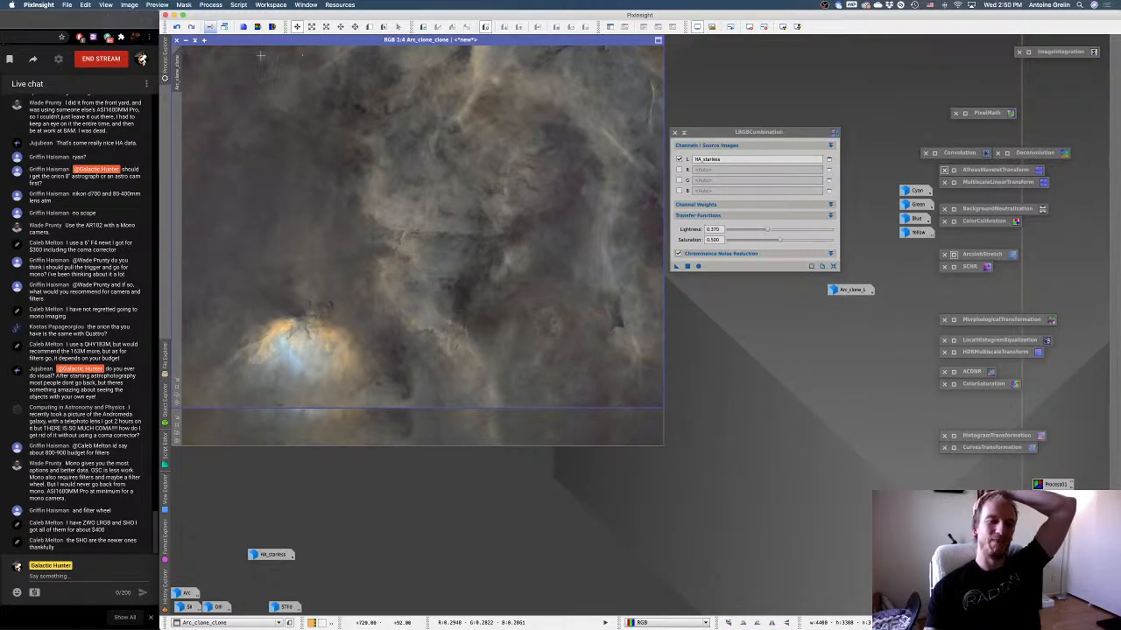
right_click(298, 155)
left_click(321, 162)
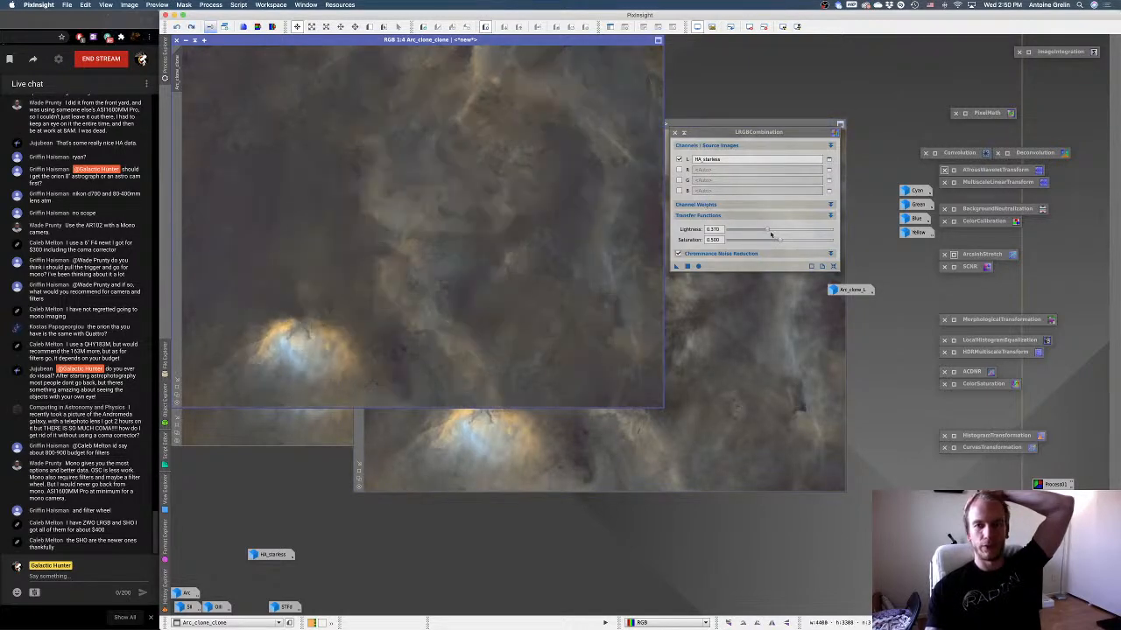
left_click(768, 230)
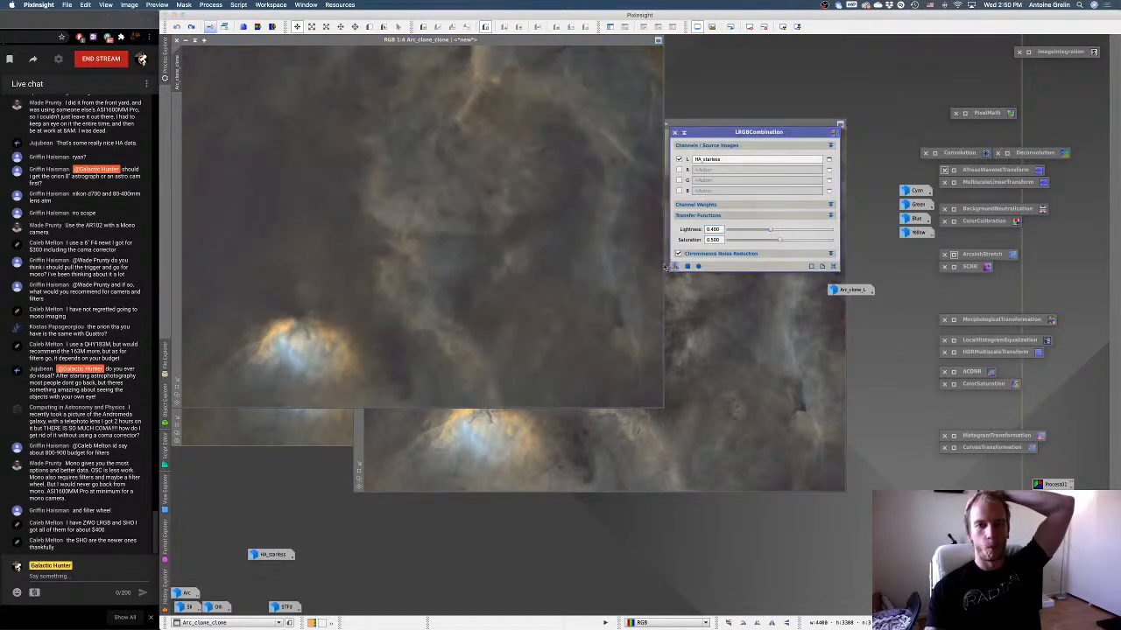
left_click_drag(688, 267, 542, 231)
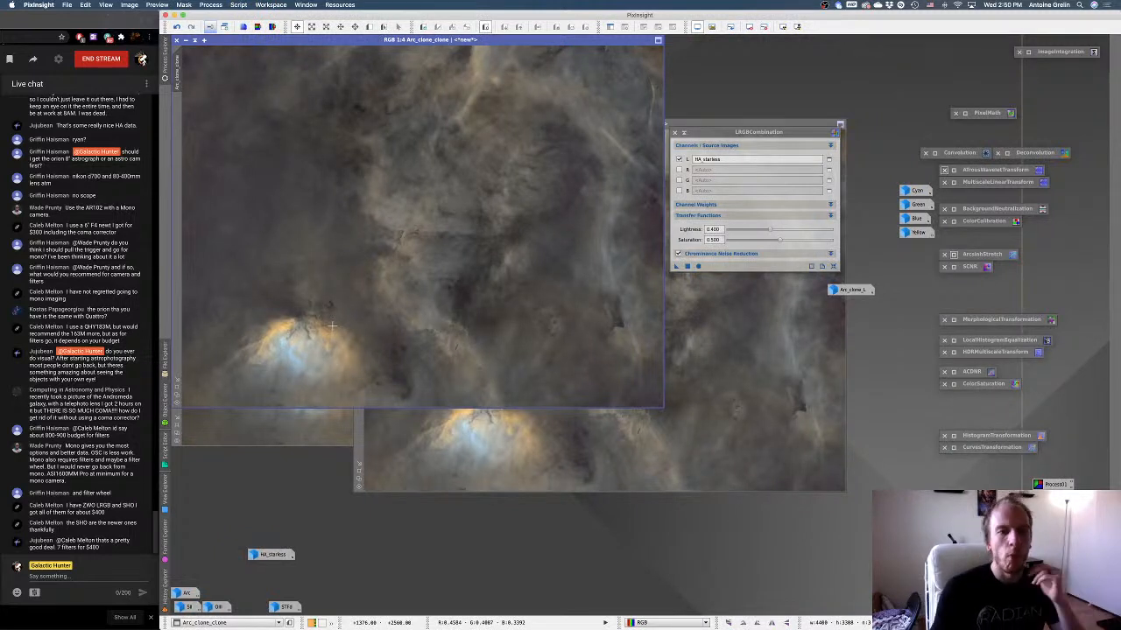
Collapse the LRGBCombination window, compare Arc_clone_clone with its duplicate, and close the duplicate.
left_click(437, 438)
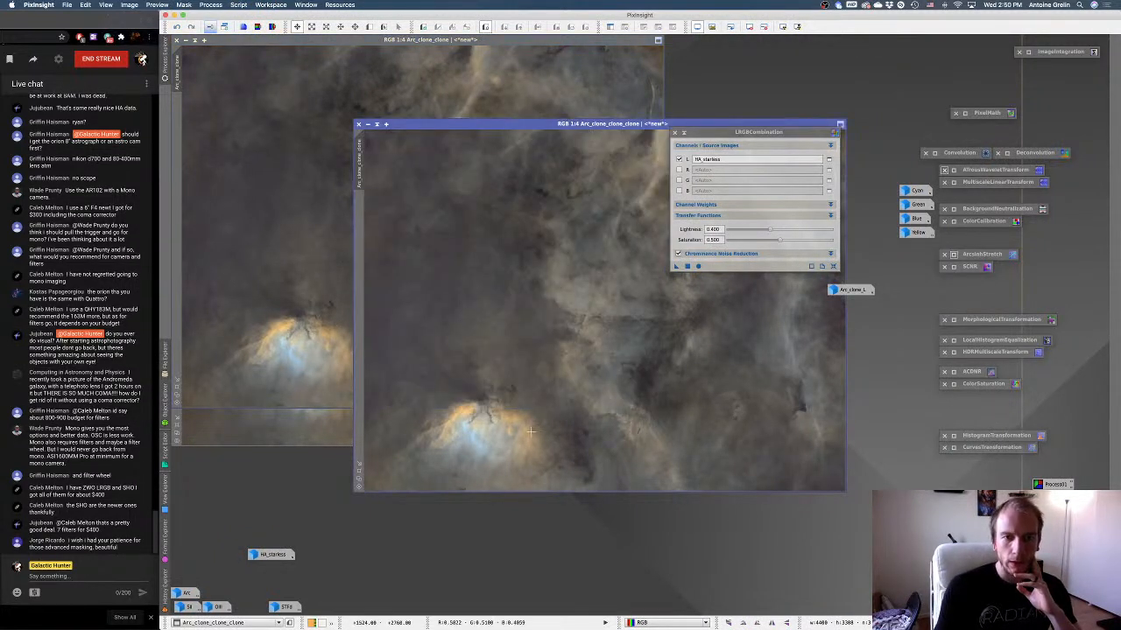
left_click(324, 317)
left_click(683, 132)
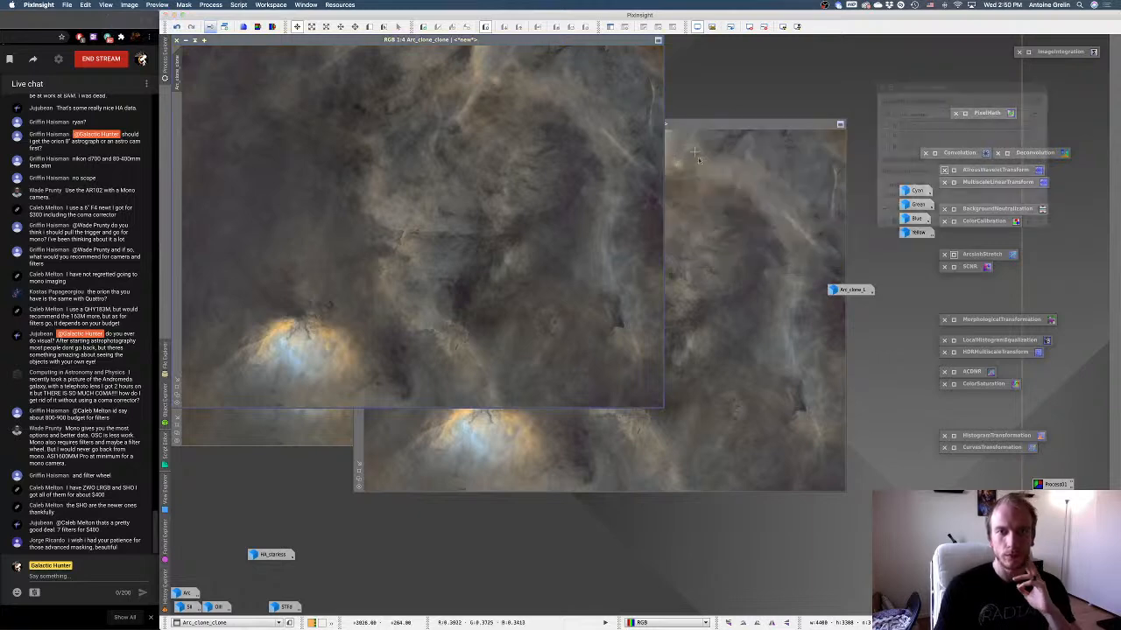
left_click(701, 167)
left_click(341, 177)
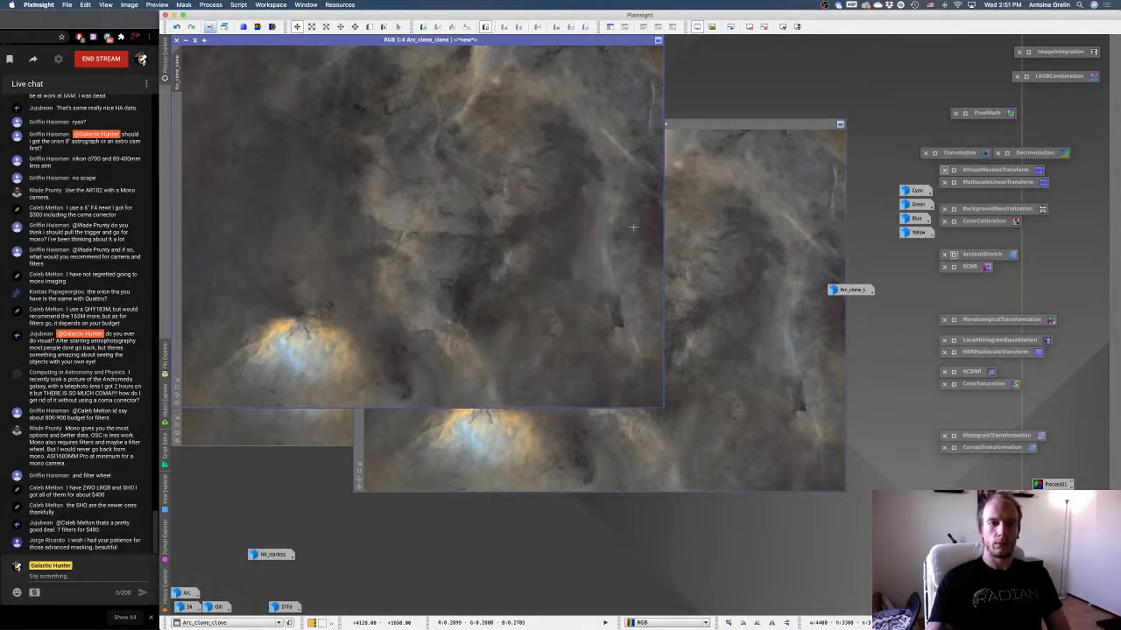
left_click(724, 245)
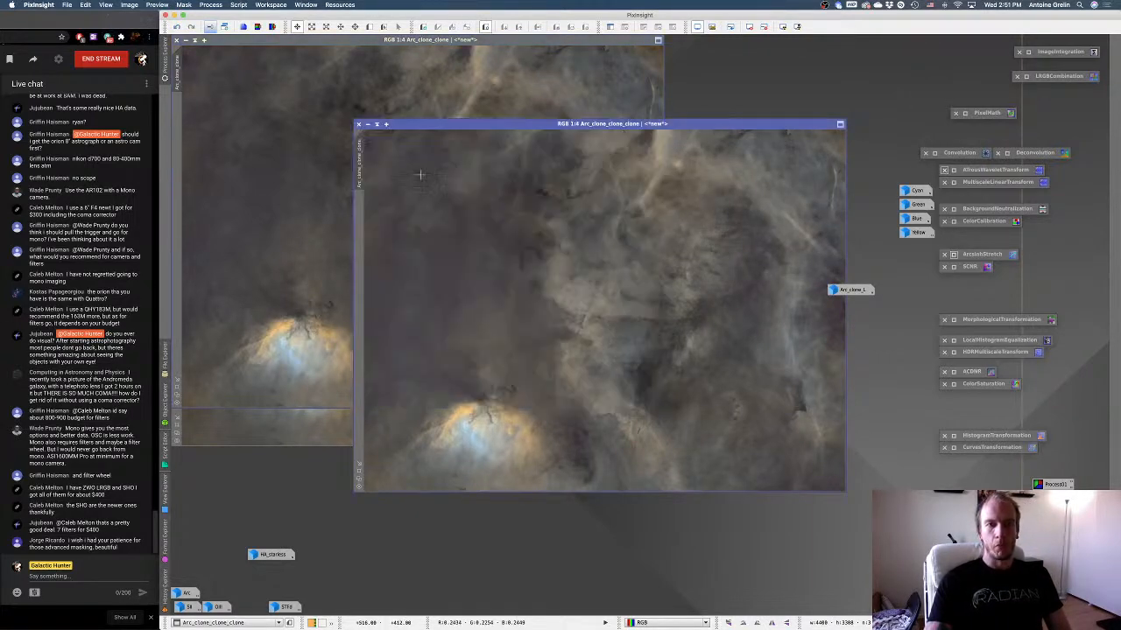
left_click(359, 124)
Compare Arc_clone_clone with Arc_clone once more and close Arc_clone without saving it.
left_click(449, 435)
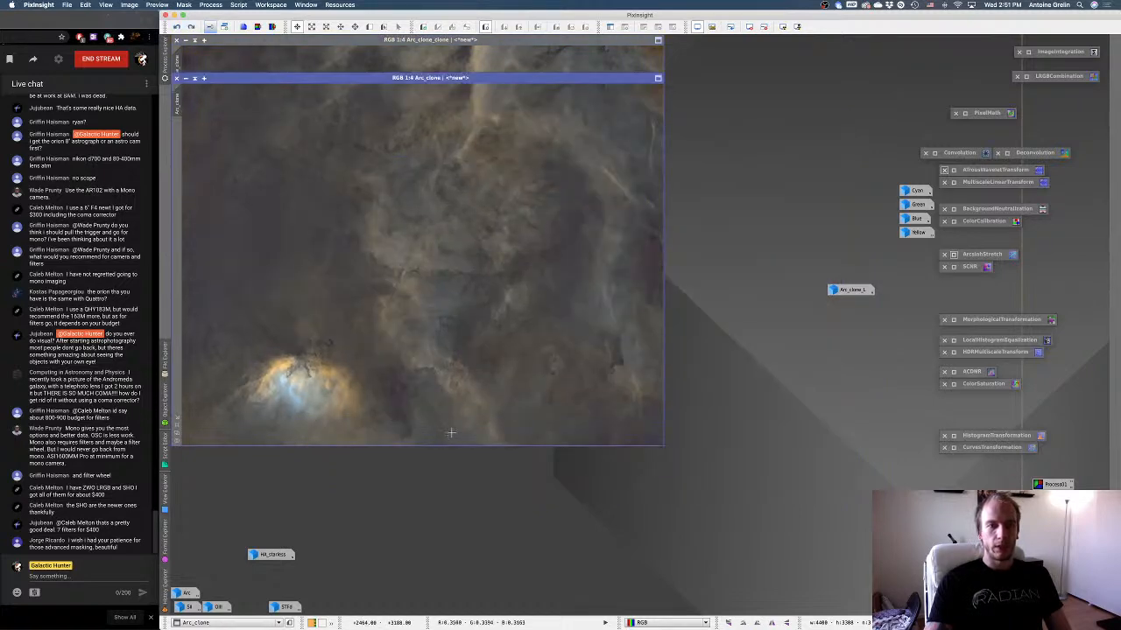
left_click(269, 60)
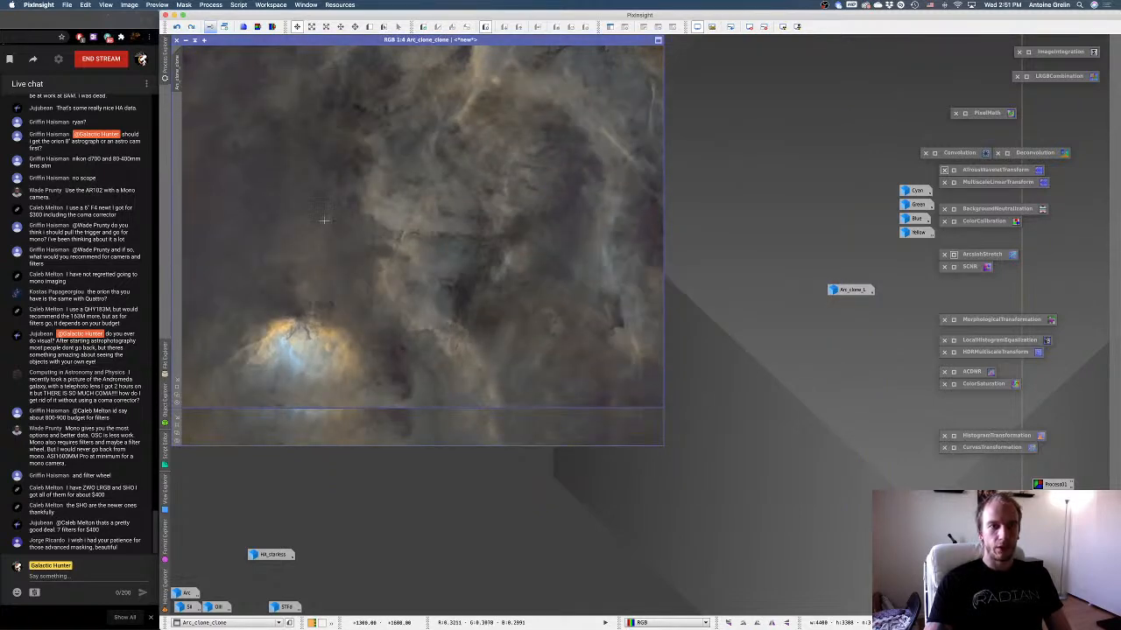
left_click(390, 424)
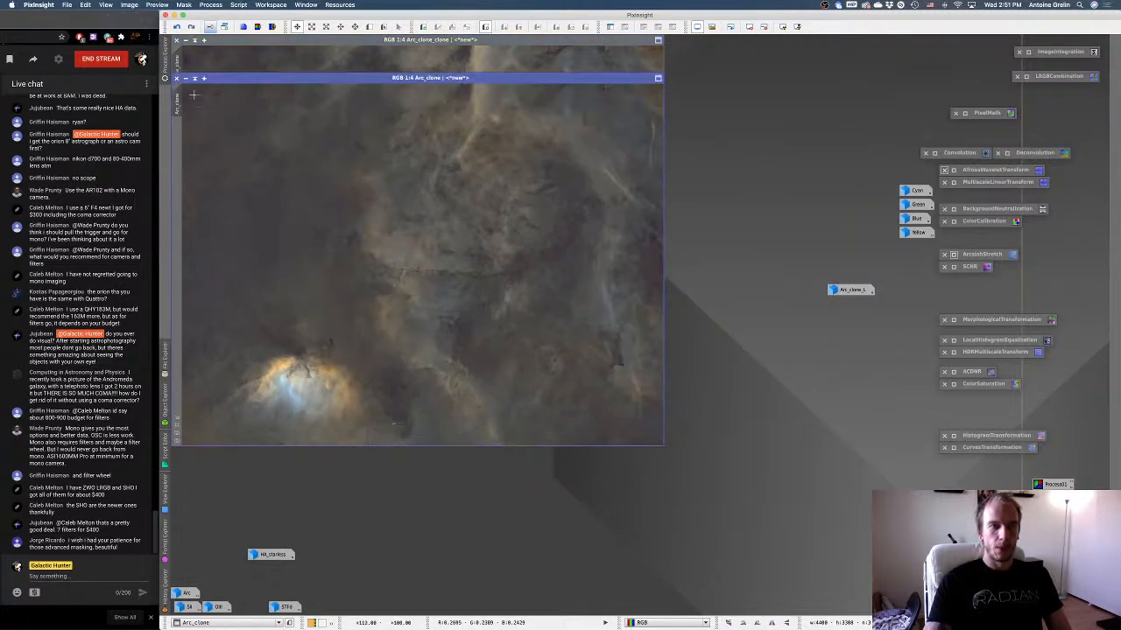
left_click(178, 79)
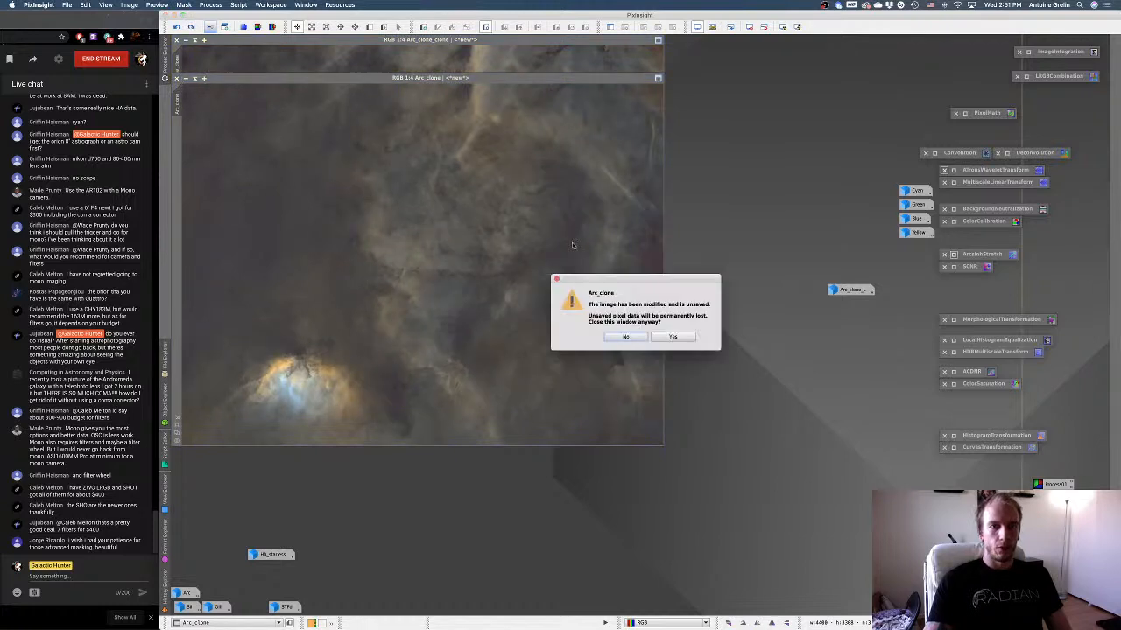
left_click(675, 340)
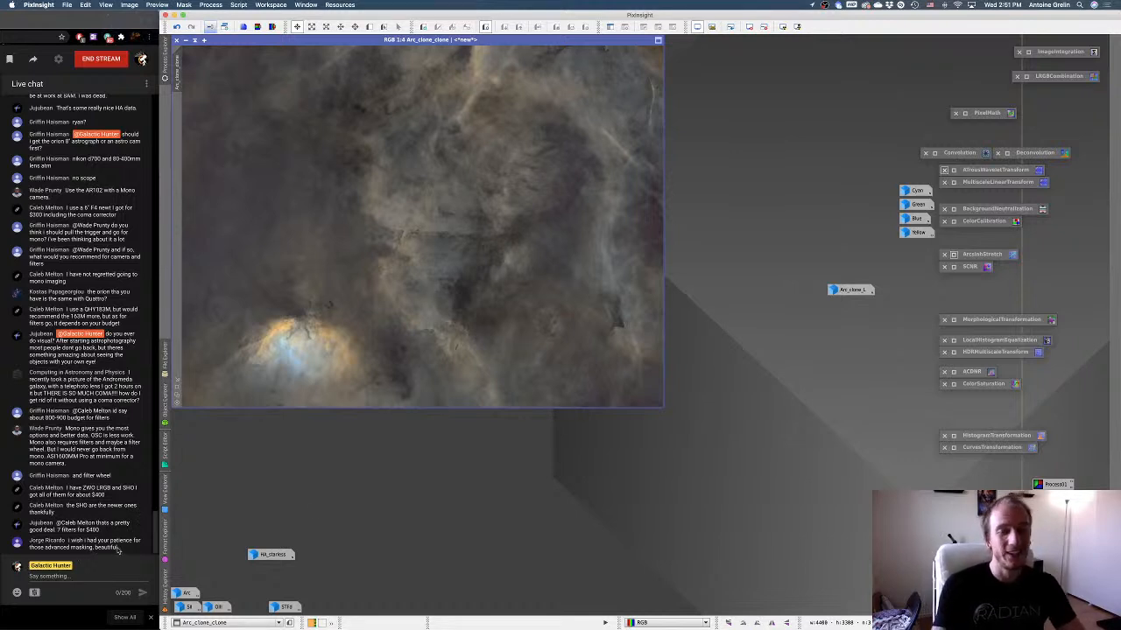
left_click_drag(883, 185, 927, 260)
left_click_drag(851, 172, 909, 305)
left_click(895, 342)
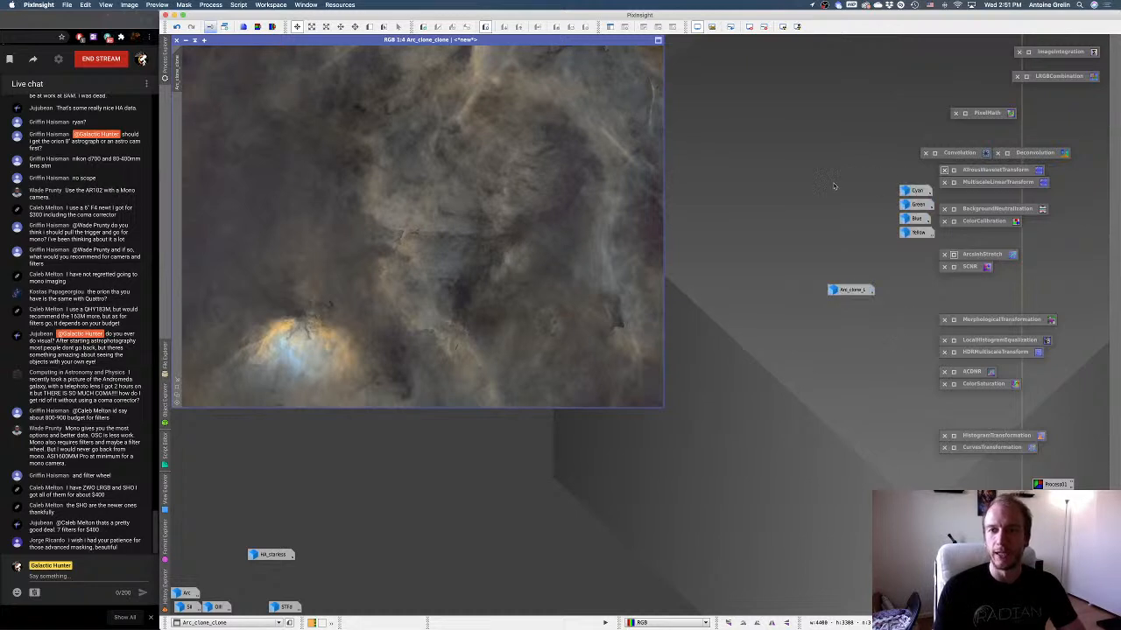
double_click(834, 186)
left_click(675, 301)
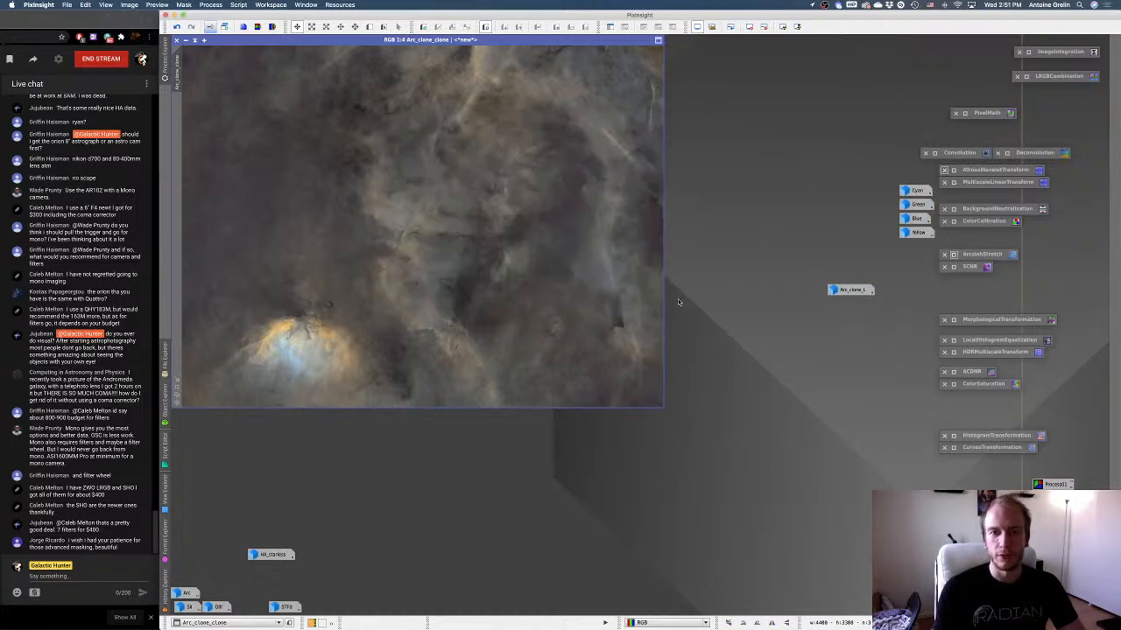
Apply Arc_clone_L as a mask to Arc_clone_clone, check its coverage in the overlay, and hide the overlay.
left_click(176, 389)
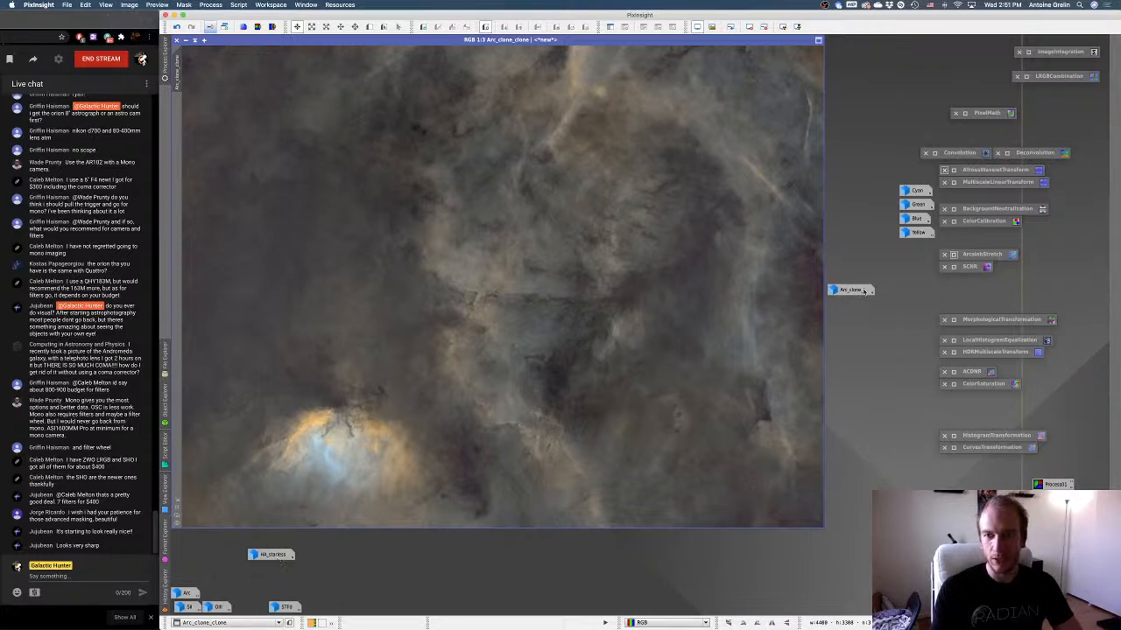
double_click(850, 289)
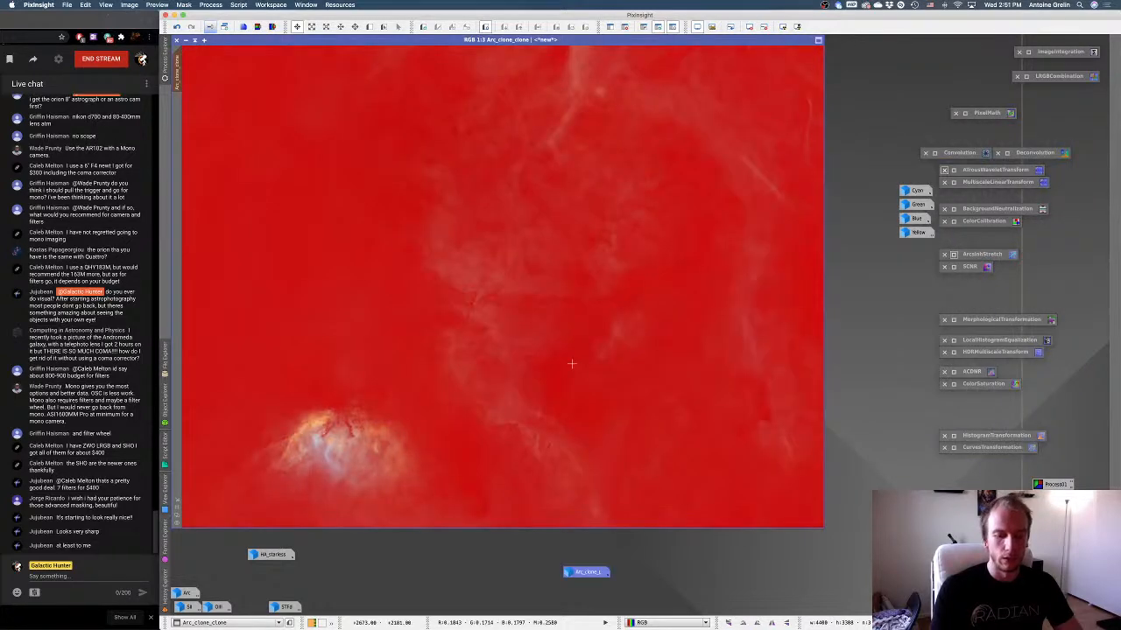
key("super+k")
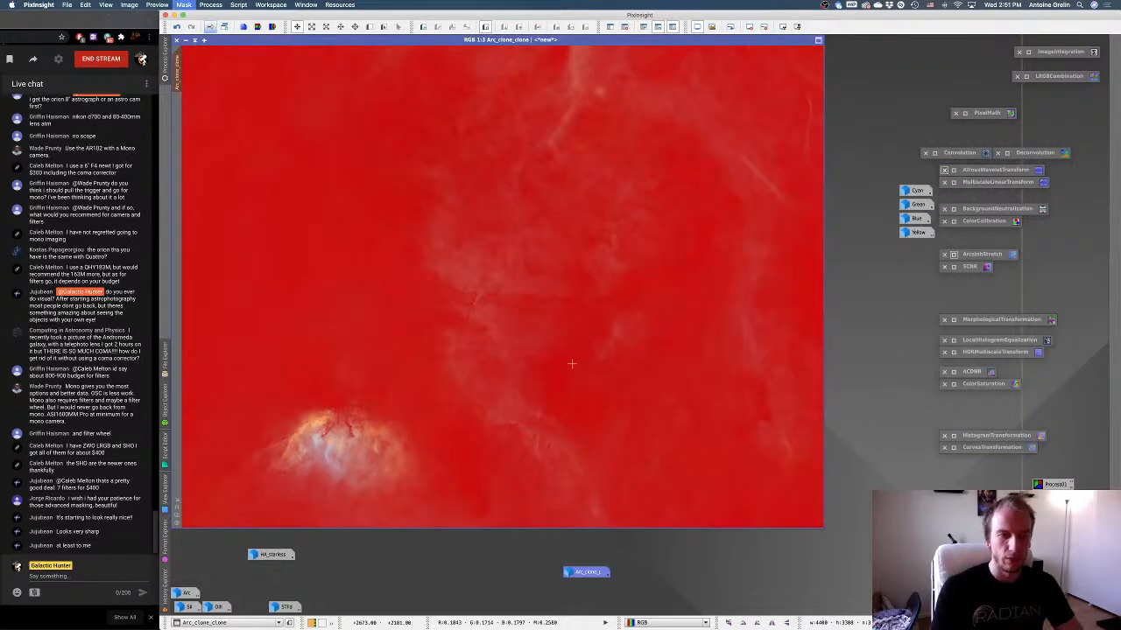
key("super+k")
key("super+k")
key("super+k")
key("super+k")
key("super+k")
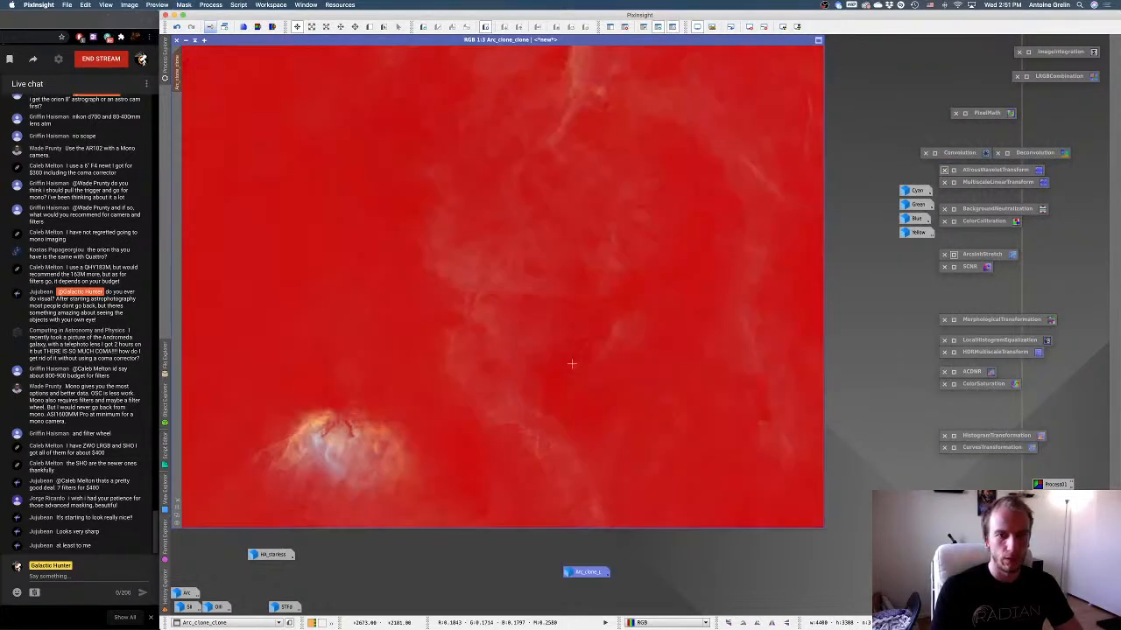
key("super+k")
key("super+k")
key("super+k")
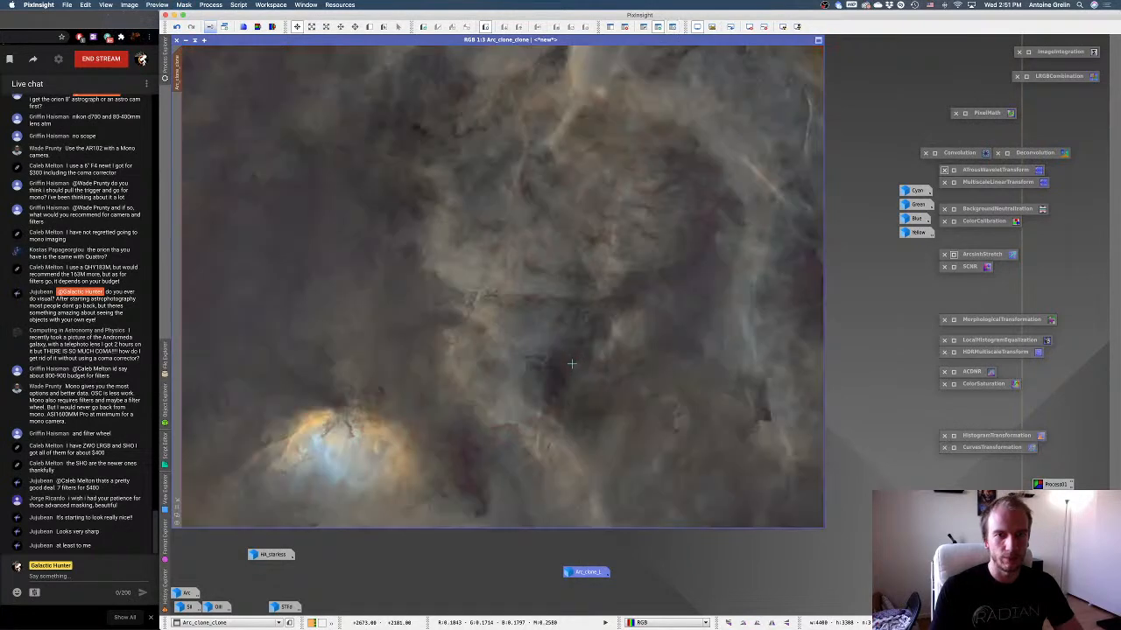
Apply a one-iteration Regularized Richardson-Lucy Deconvolution to the masked Arc_clone_clone, comparing the image before and after by undoing and redoing it.
double_click(1008, 156)
left_click_drag(893, 327, 655, 275)
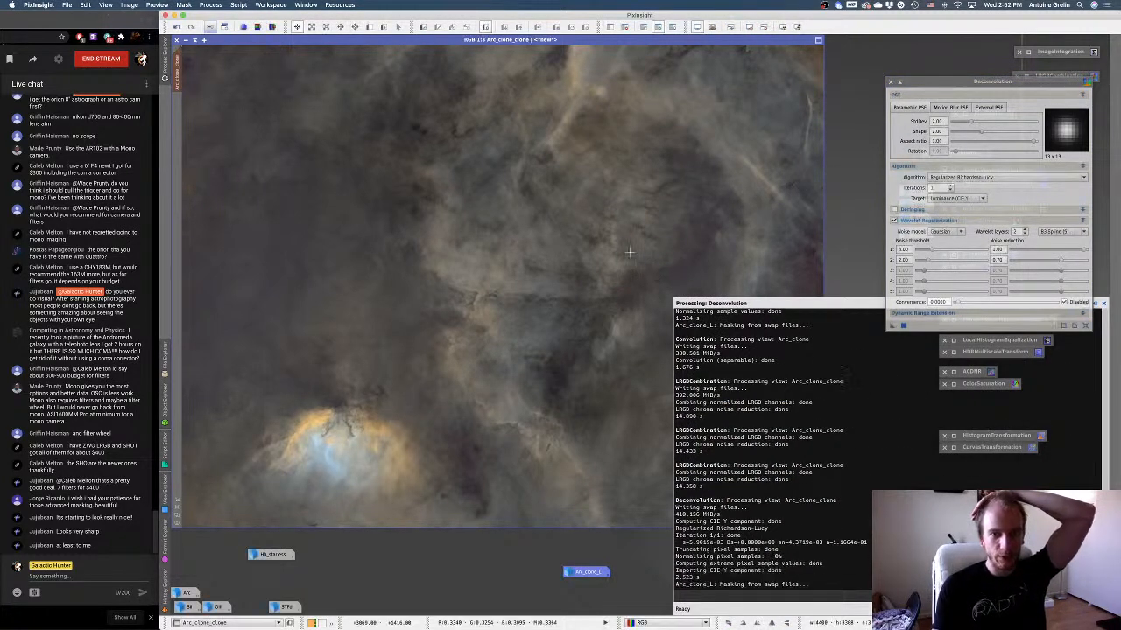
right_click(637, 253)
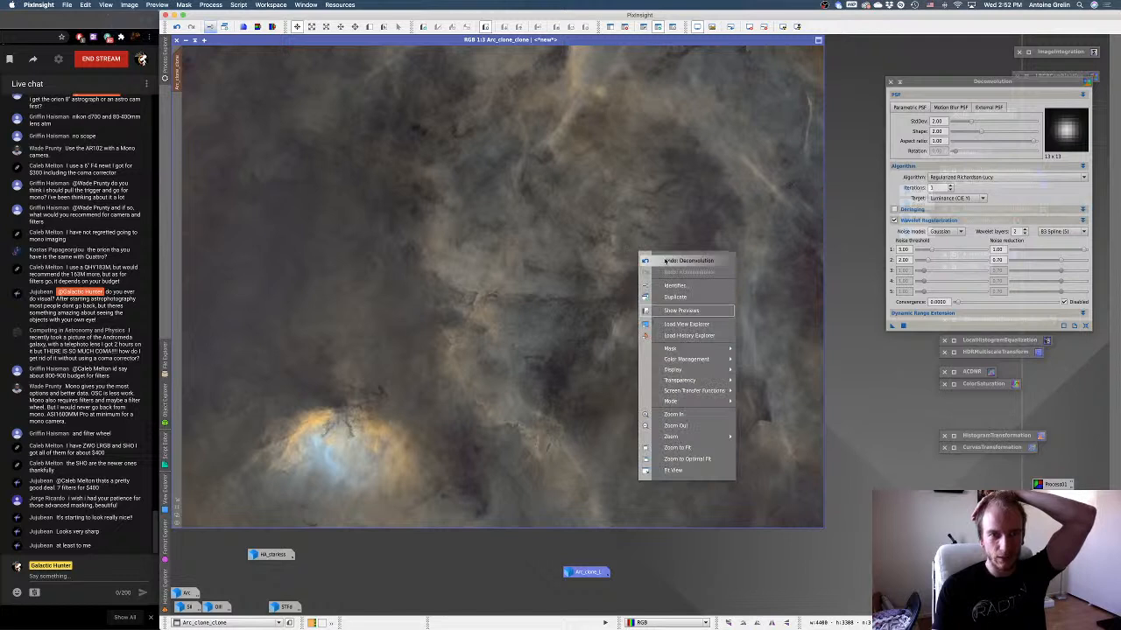
left_click(668, 261)
right_click(715, 278)
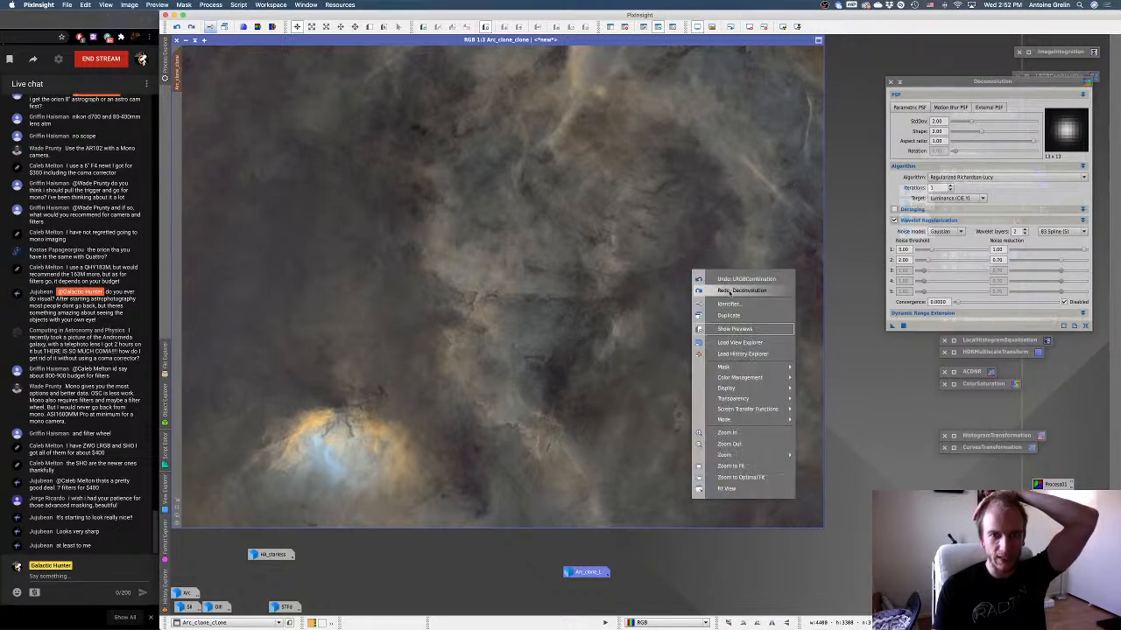
left_click(723, 290)
right_click(723, 299)
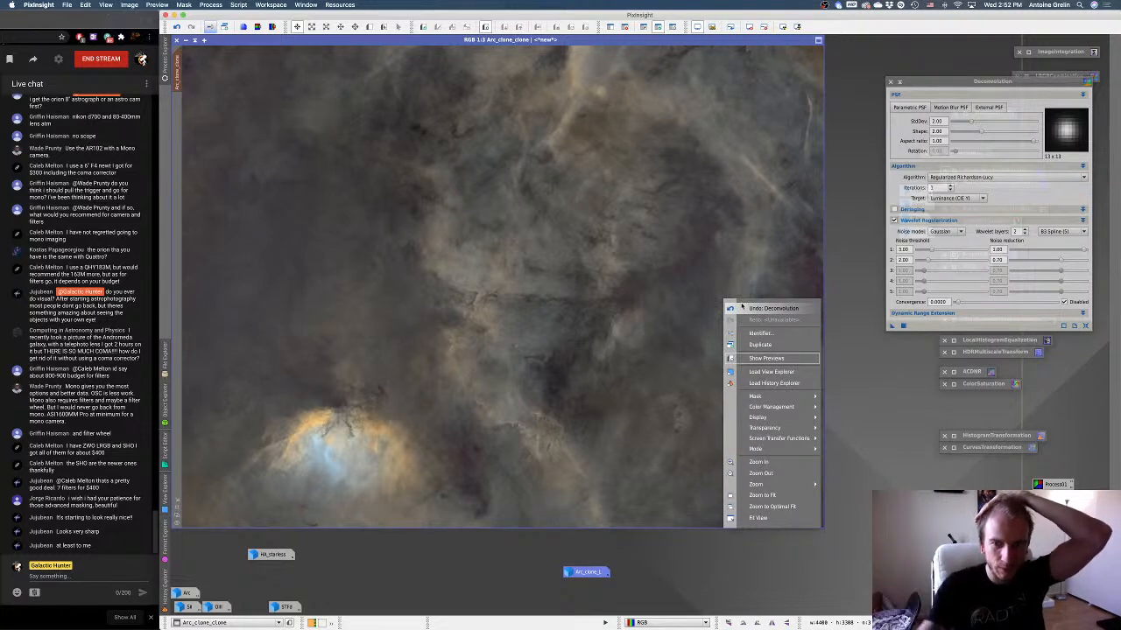
left_click(742, 307)
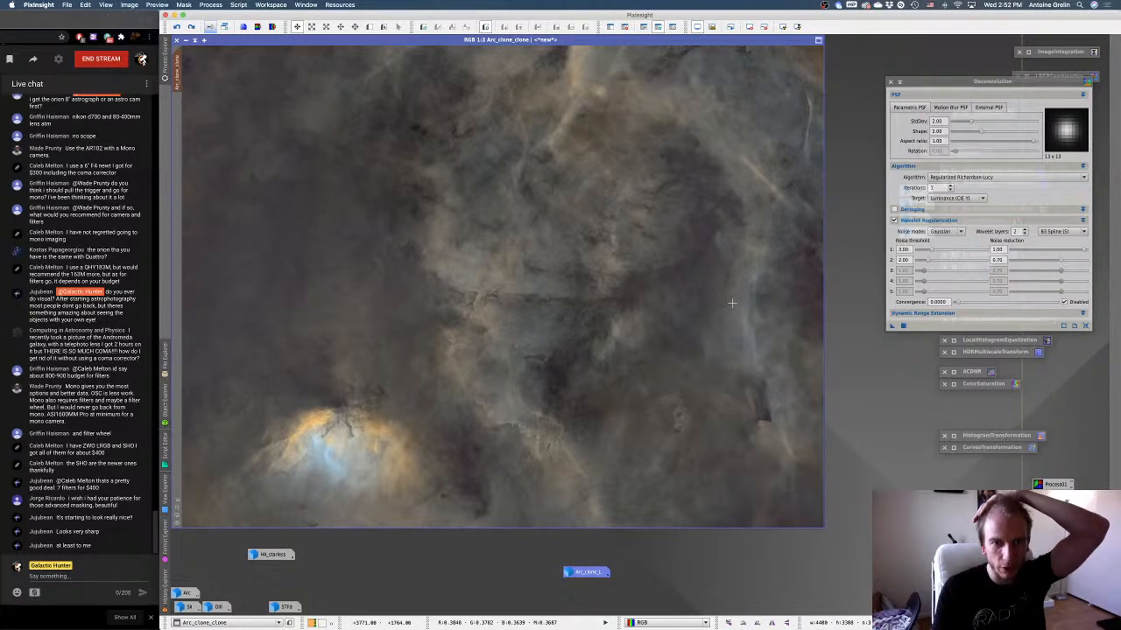
Toggle the masked Deconvolution off and on again to compare the nebula detail in Arc_clone_clone.
right_click(665, 304)
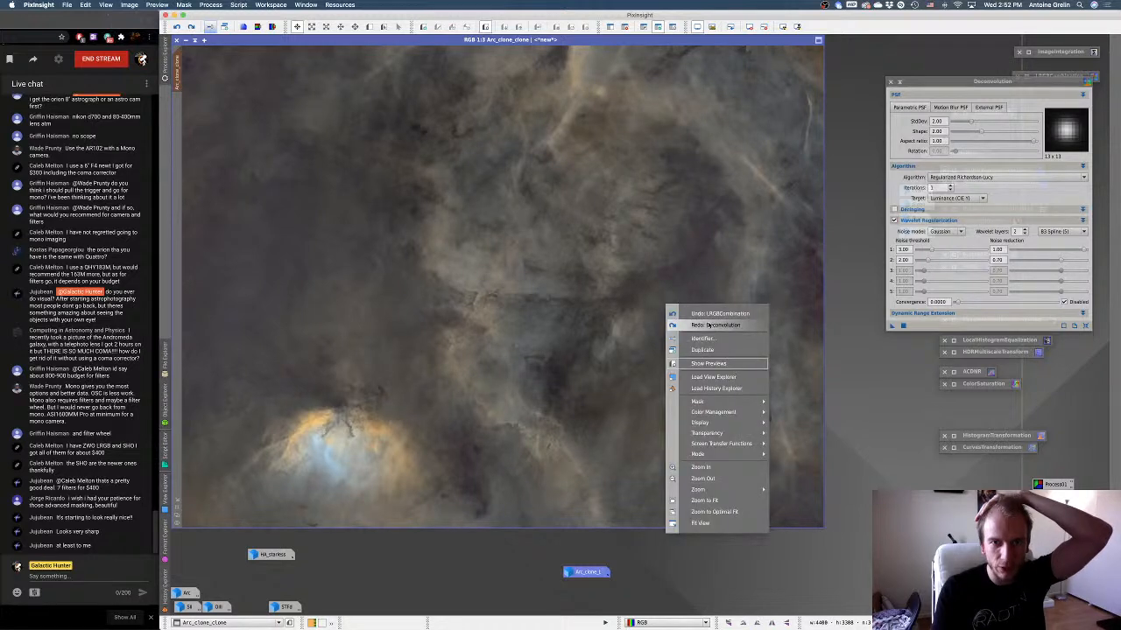
right_click(688, 321)
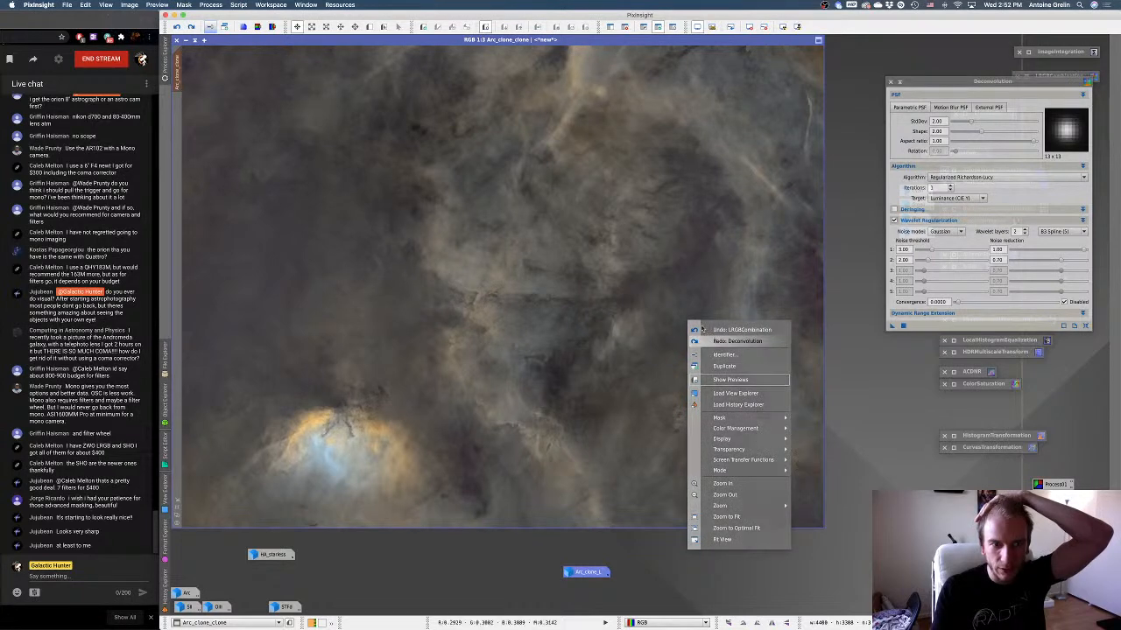
left_click(703, 338)
right_click(700, 325)
left_click(709, 332)
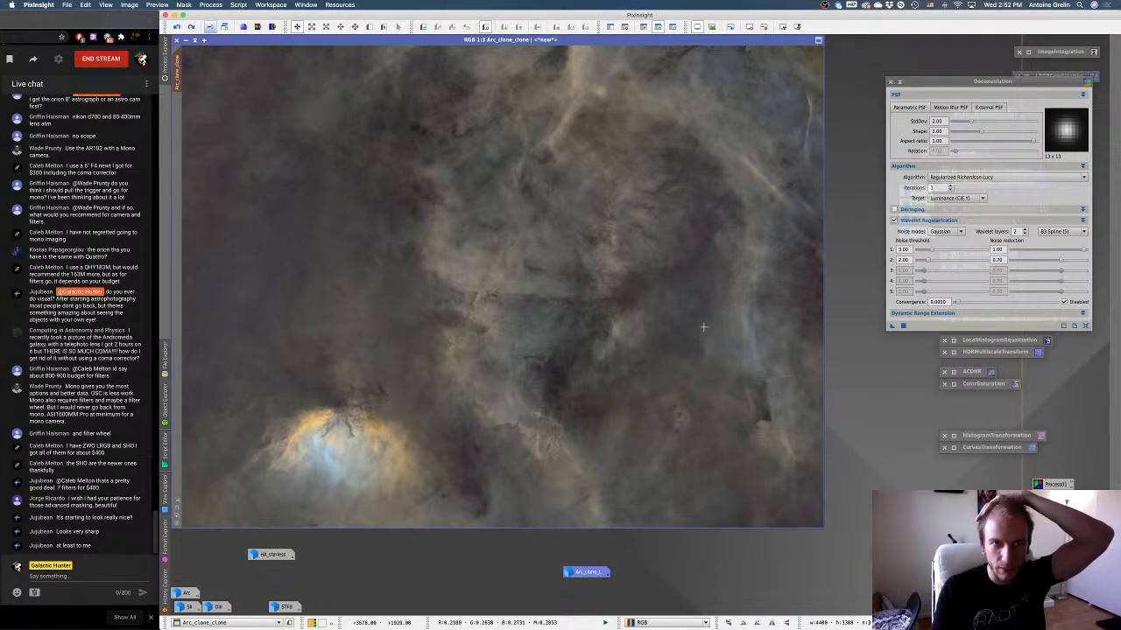
right_click(632, 263)
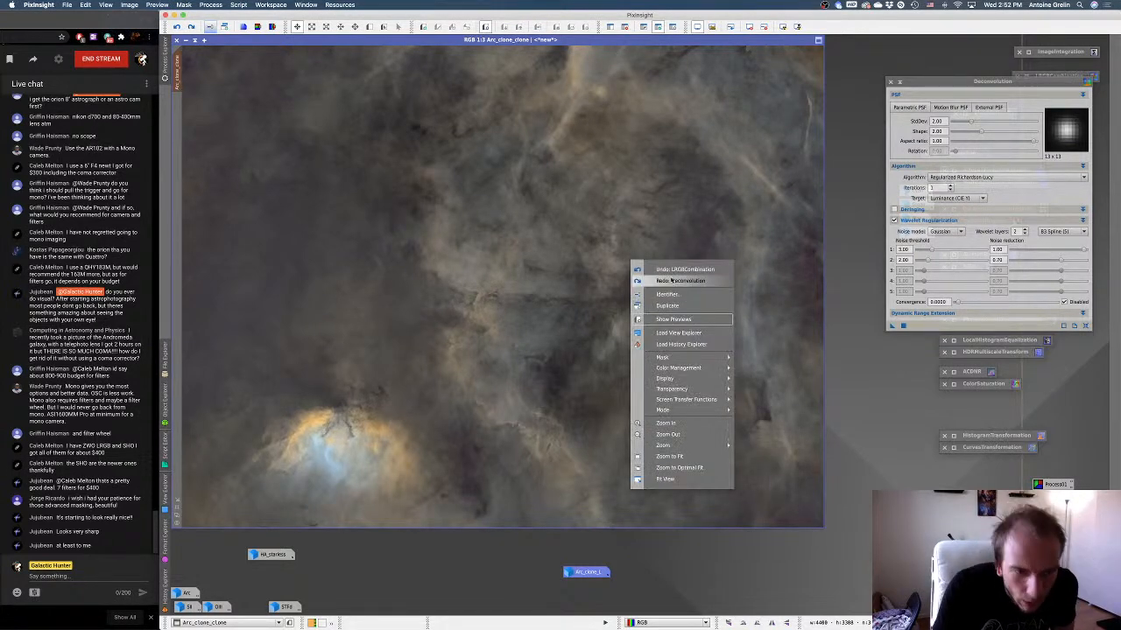
left_click(671, 280)
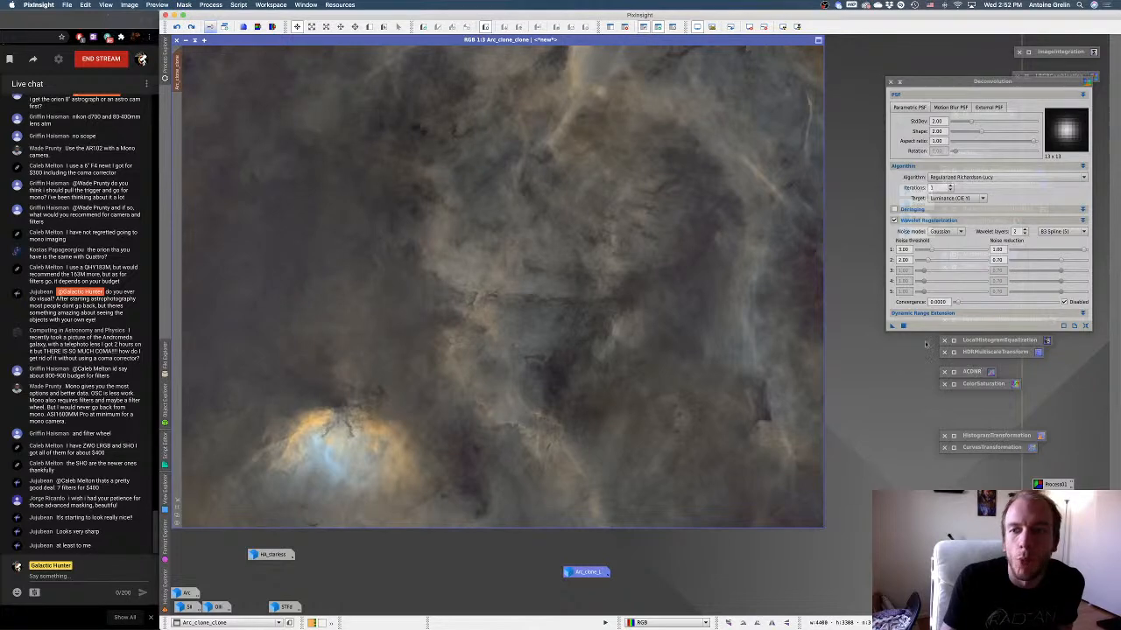
With the mask inverted, reapply the one-iteration Deconvolution to Arc_clone_clone and compare the image with and without it.
left_click(892, 327)
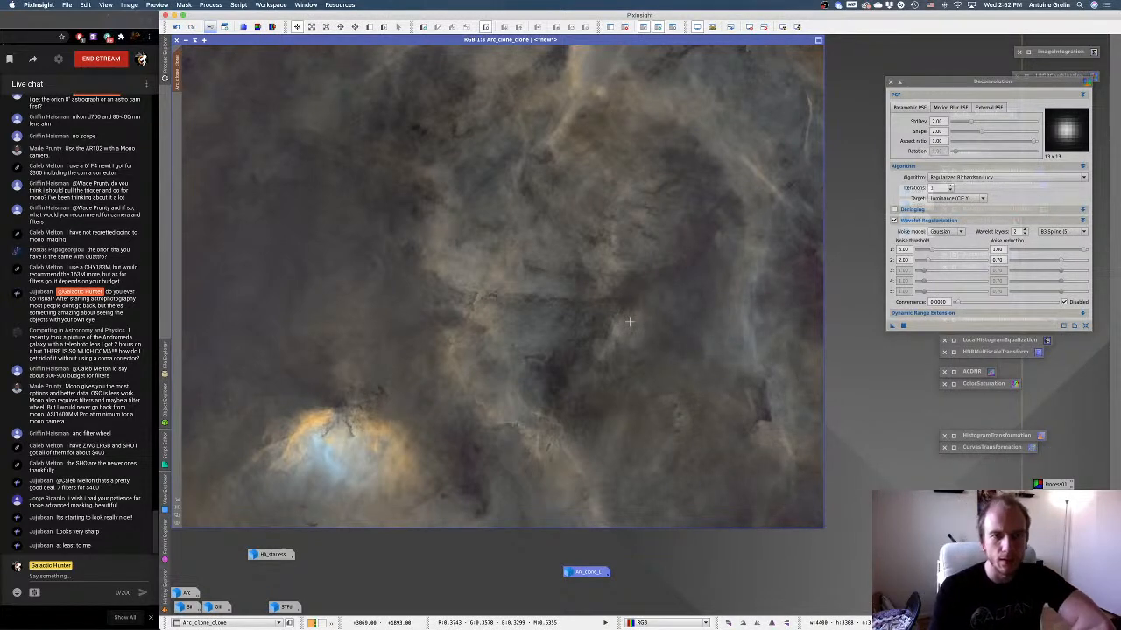
right_click(596, 261)
left_click(619, 267)
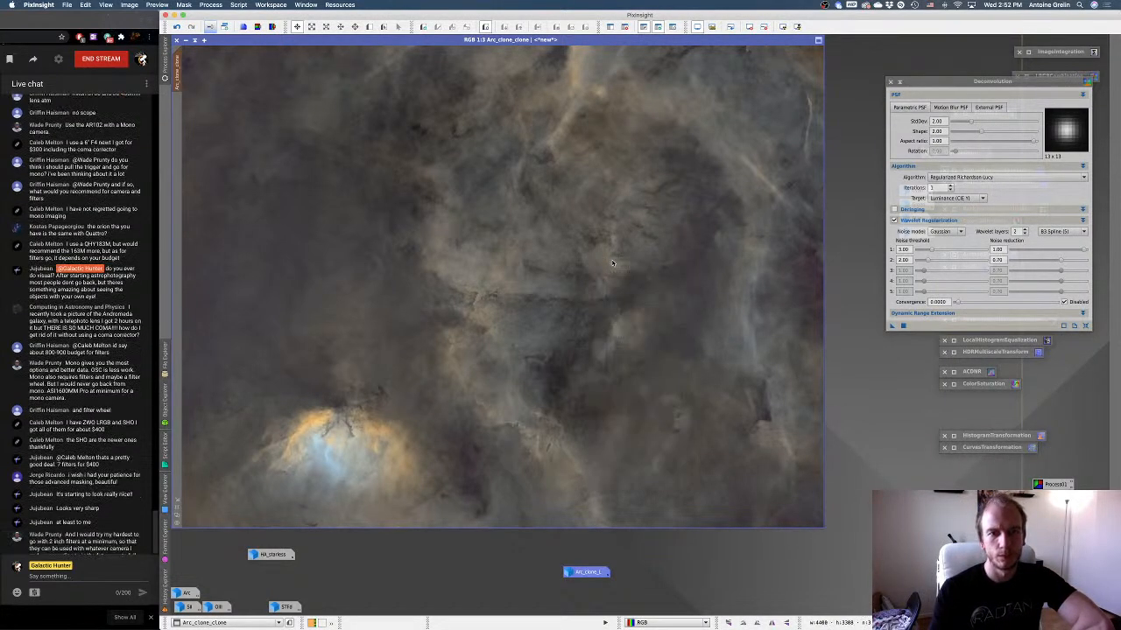
right_click(614, 264)
left_click(632, 284)
right_click(634, 274)
left_click(648, 282)
right_click(652, 279)
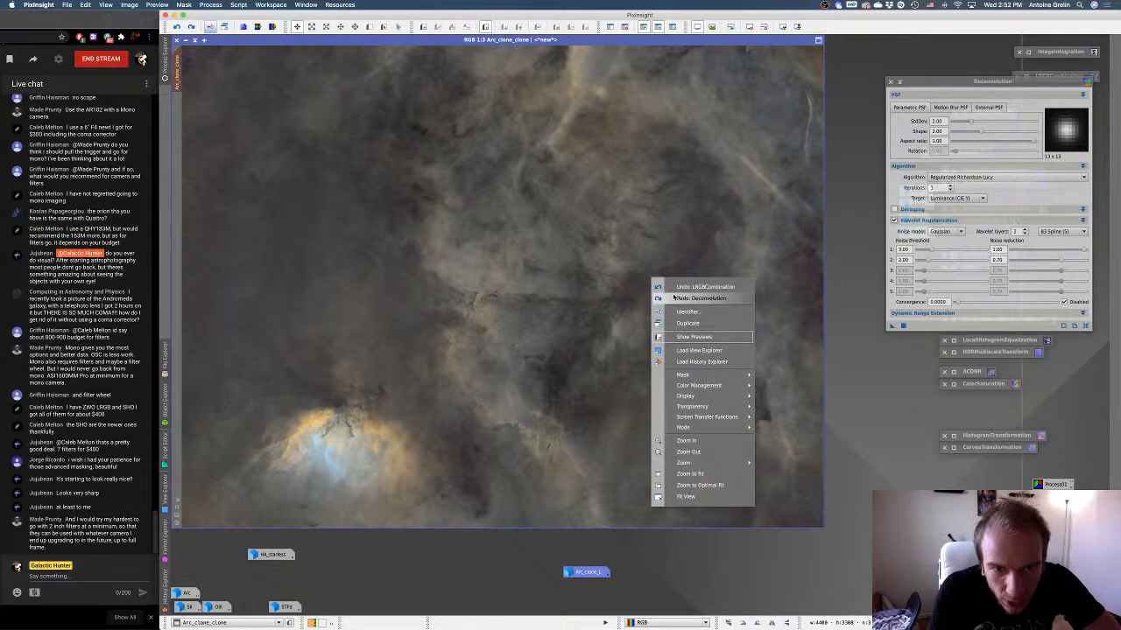
left_click(674, 299)
right_click(630, 280)
left_click(648, 288)
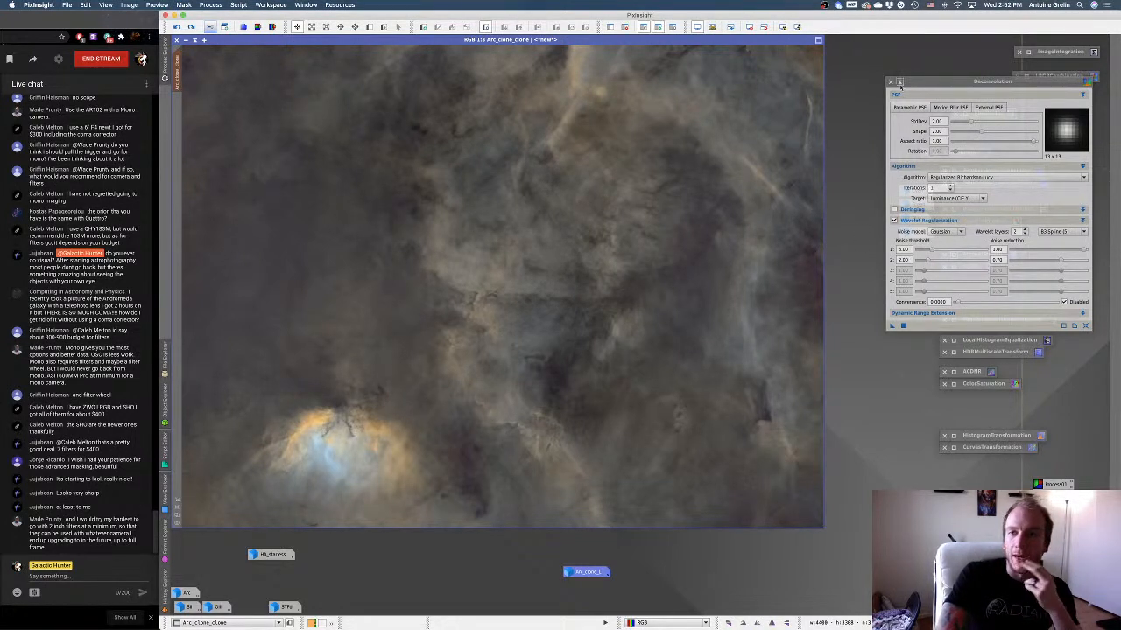
Move the Deconvolution window off the image, compare the inverted-mask result with the original again, and leave the Deconvolution undone.
left_click_drag(942, 83, 882, 97)
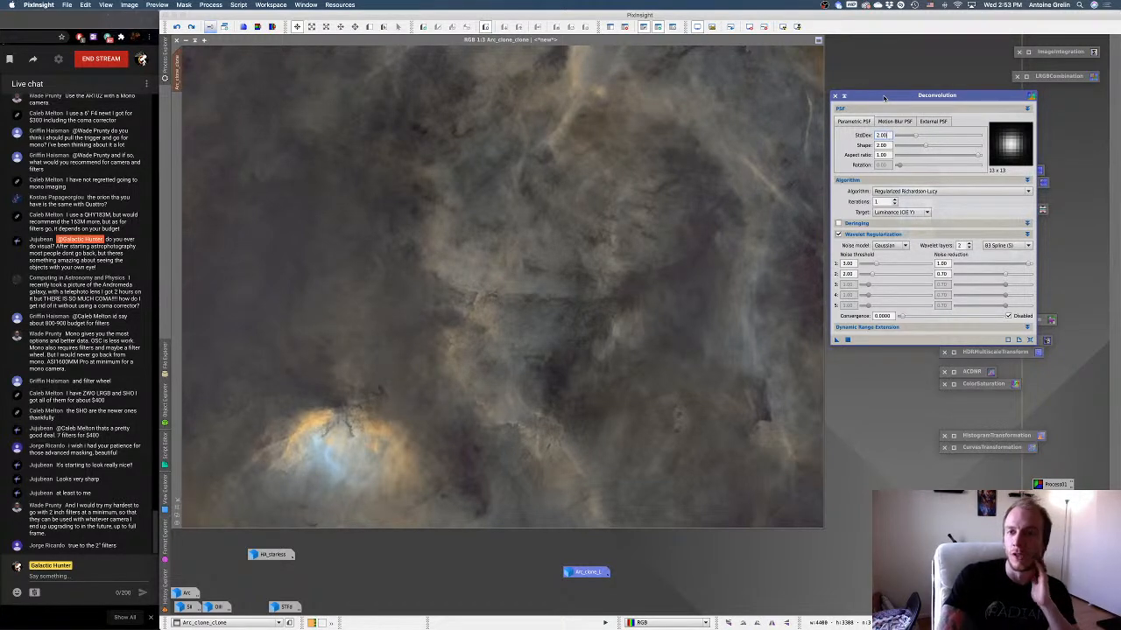
right_click(651, 124)
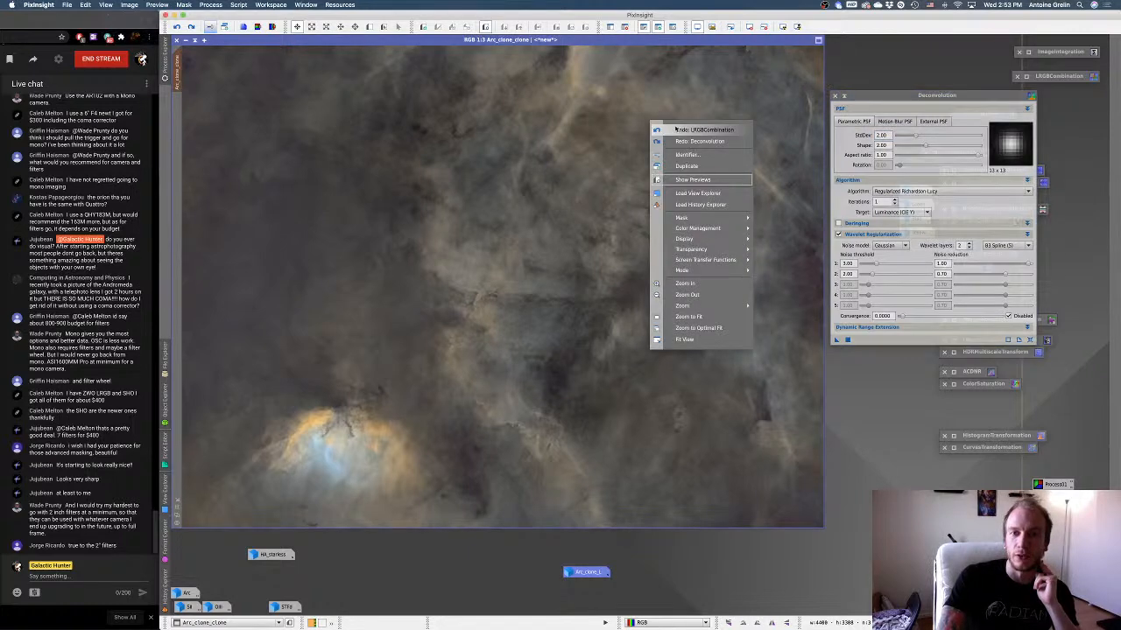
left_click(728, 130)
right_click(720, 132)
left_click(751, 149)
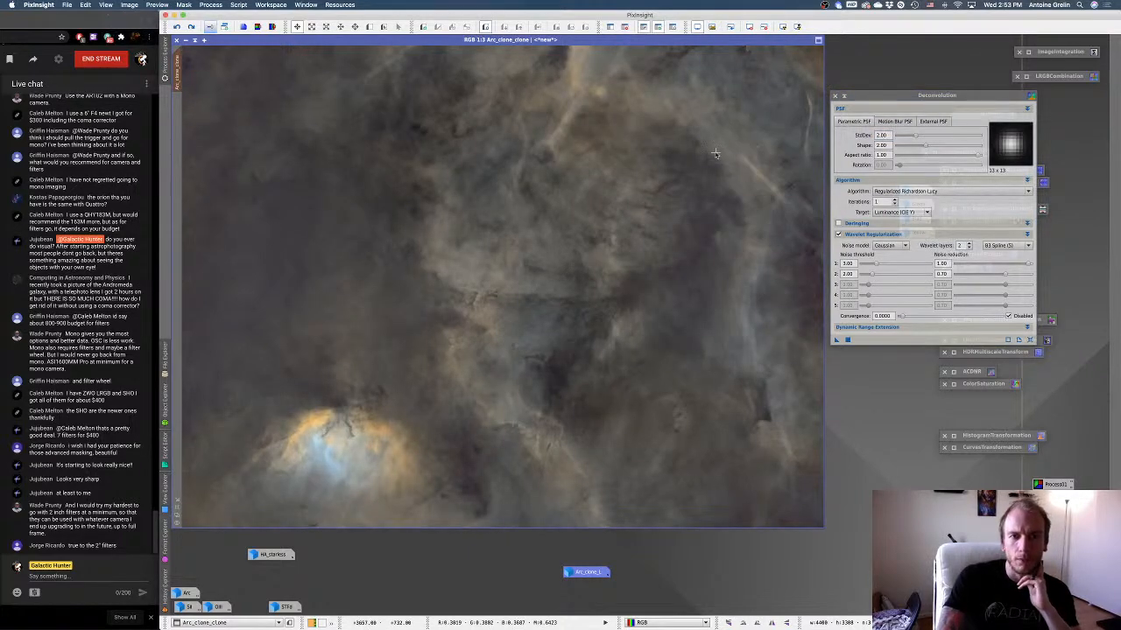
right_click(717, 156)
right_click(738, 169)
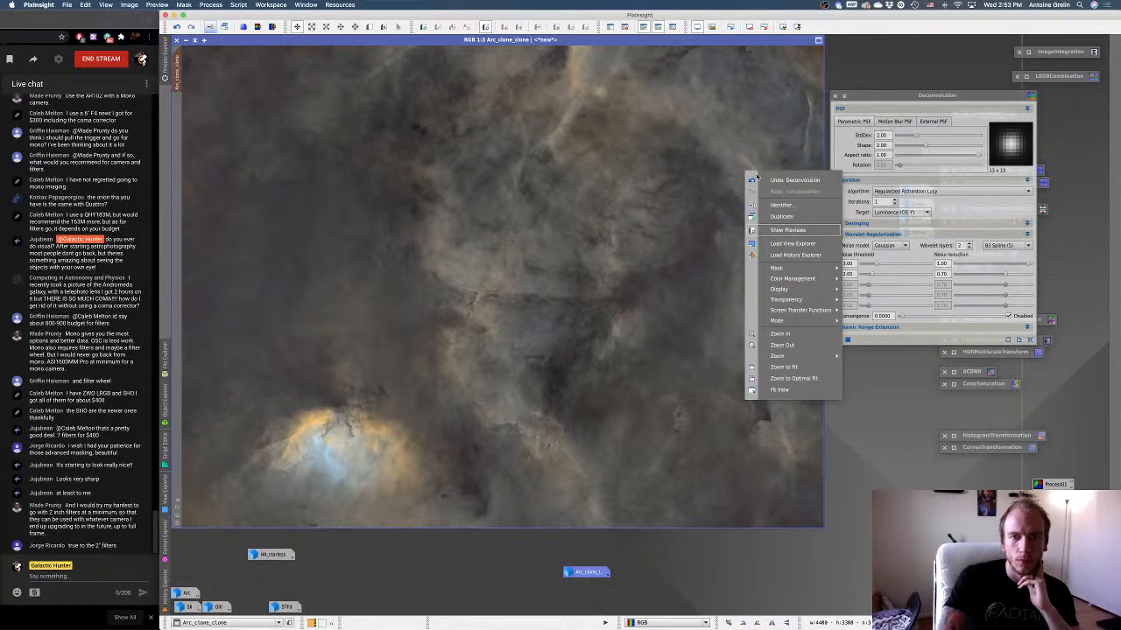
right_click(753, 175)
left_click(773, 191)
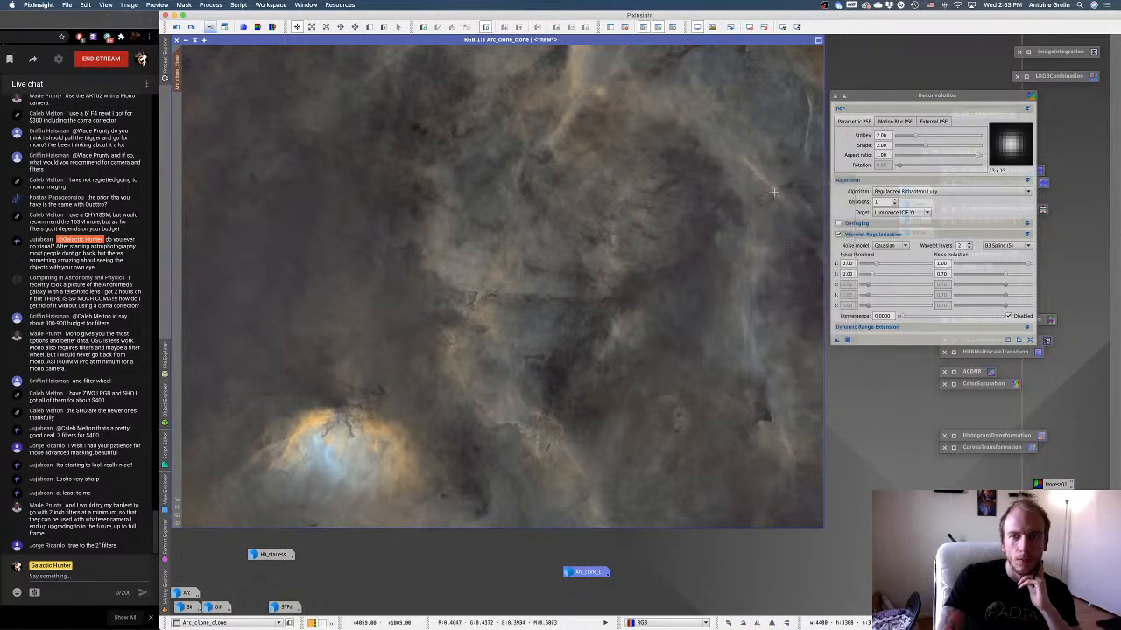
right_click(752, 194)
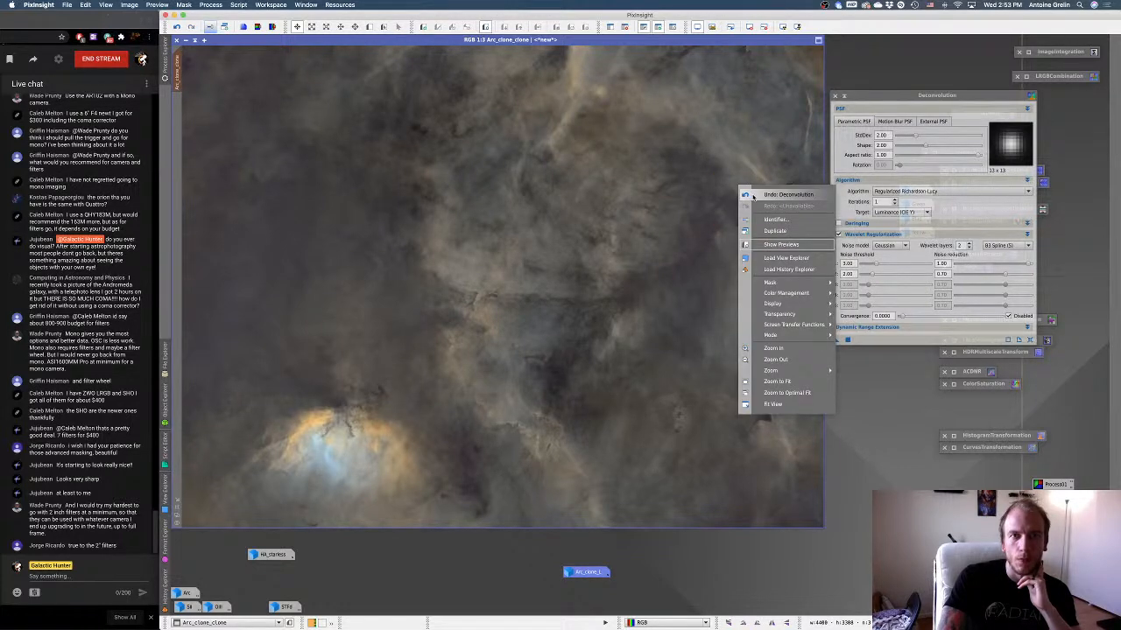
left_click(753, 195)
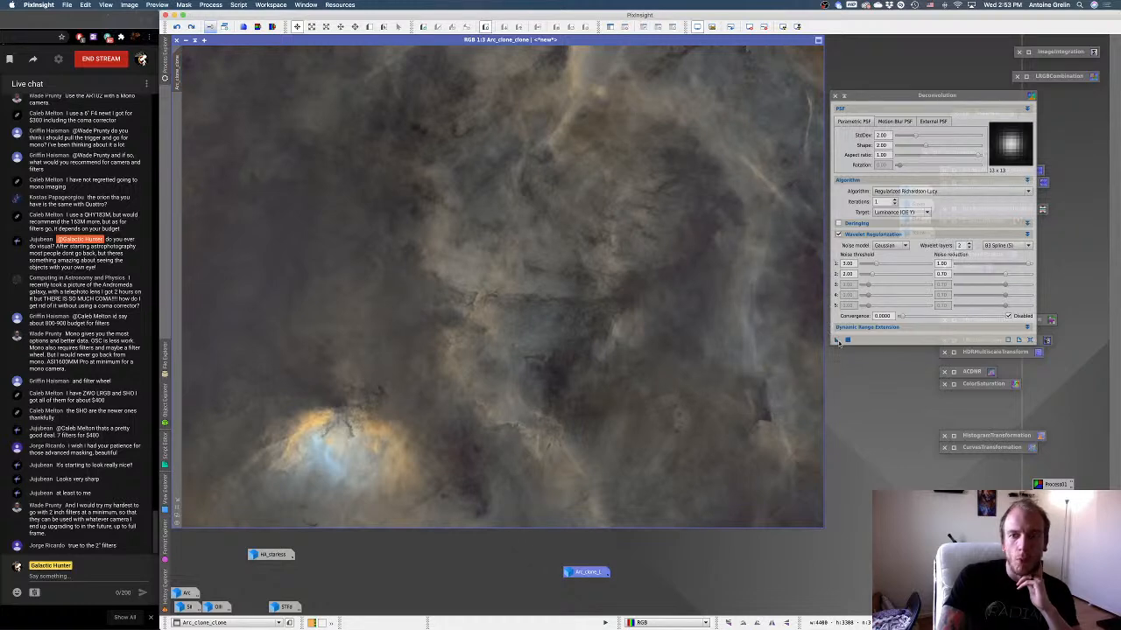
Apply the one-iteration Deconvolution to Arc_clone_clone without a mask, undoing and redoing it to judge the effect.
left_click_drag(837, 341, 716, 336)
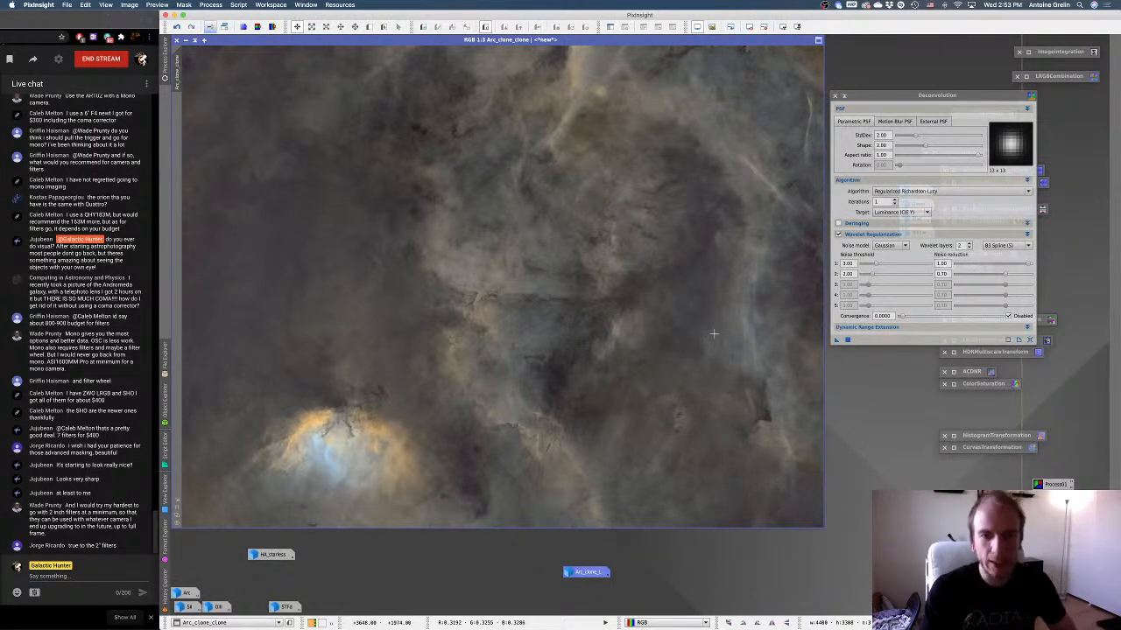
right_click(713, 334)
right_click(733, 336)
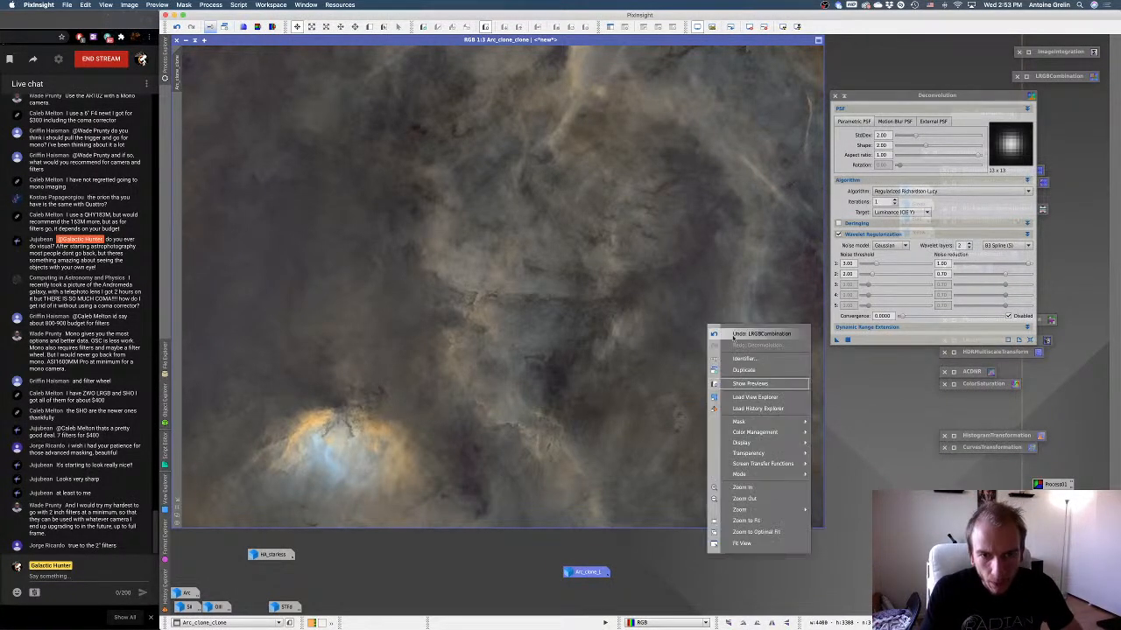
right_click(736, 338)
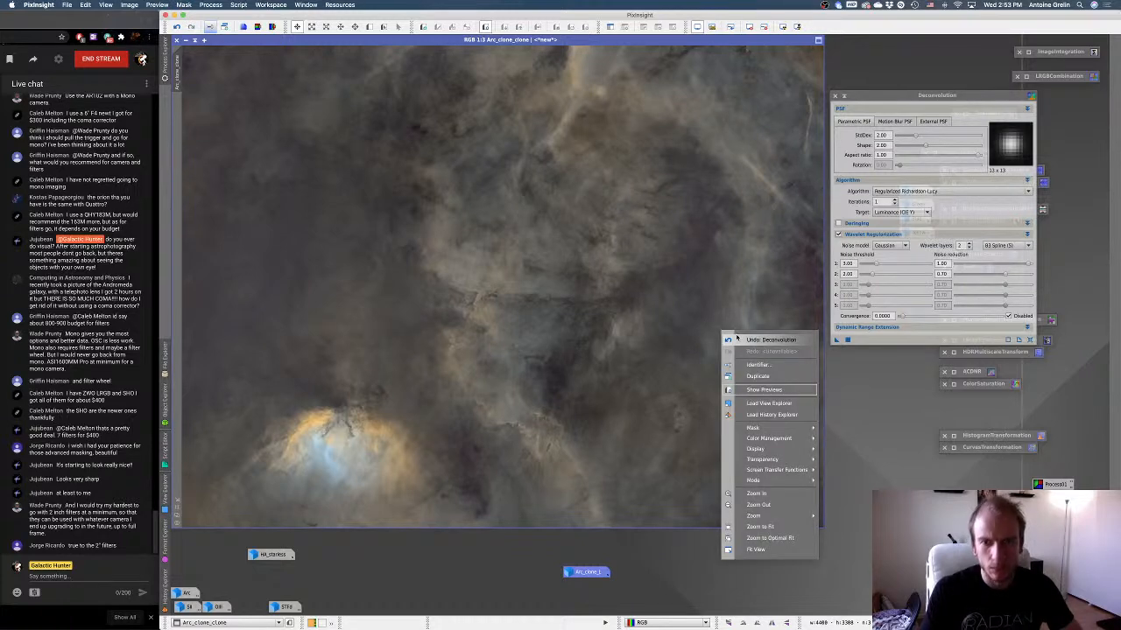
left_click(736, 339)
right_click(738, 340)
left_click(740, 351)
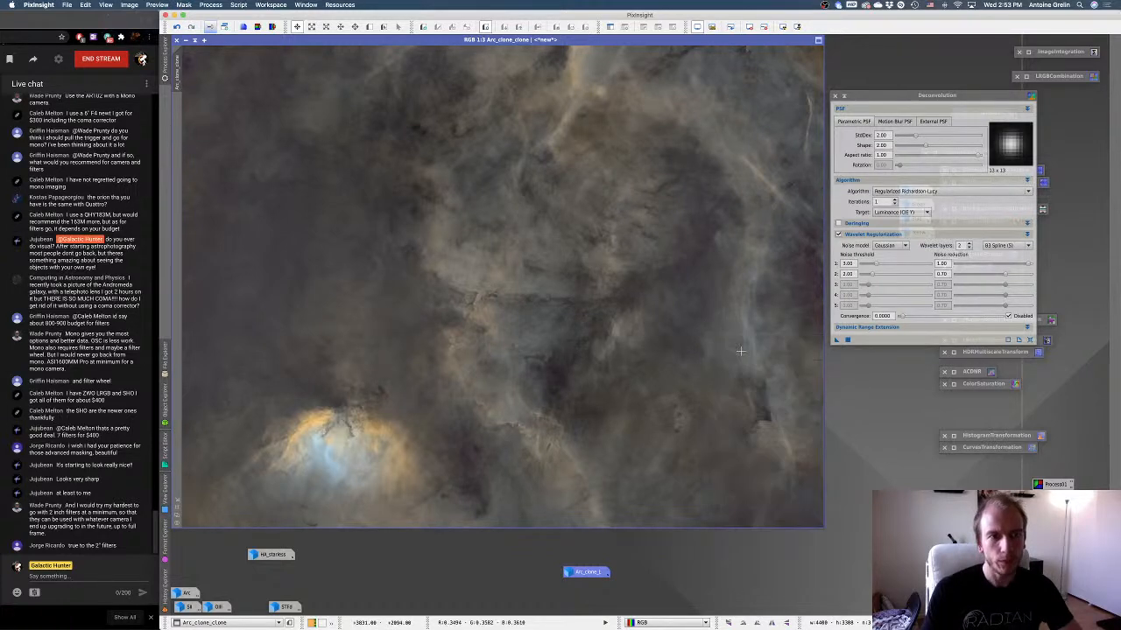
Undo and redo the unmasked Deconvolution on Arc_clone_clone several more times to compare the detail, and collapse the Deconvolution window.
right_click(734, 337)
left_click(745, 340)
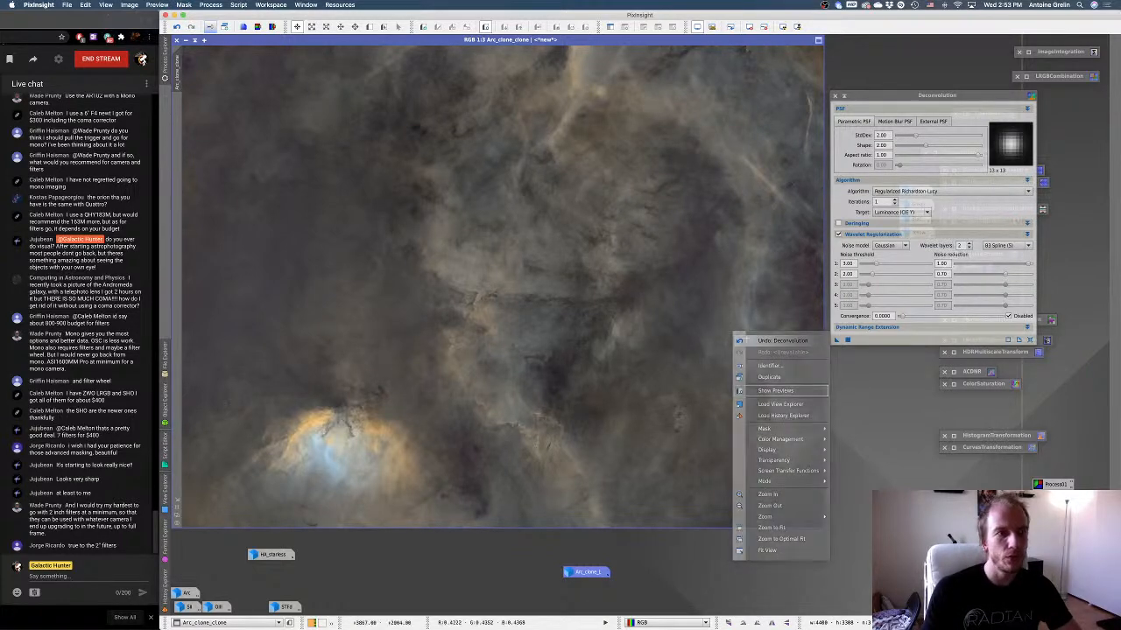
right_click(702, 323)
left_click(745, 340)
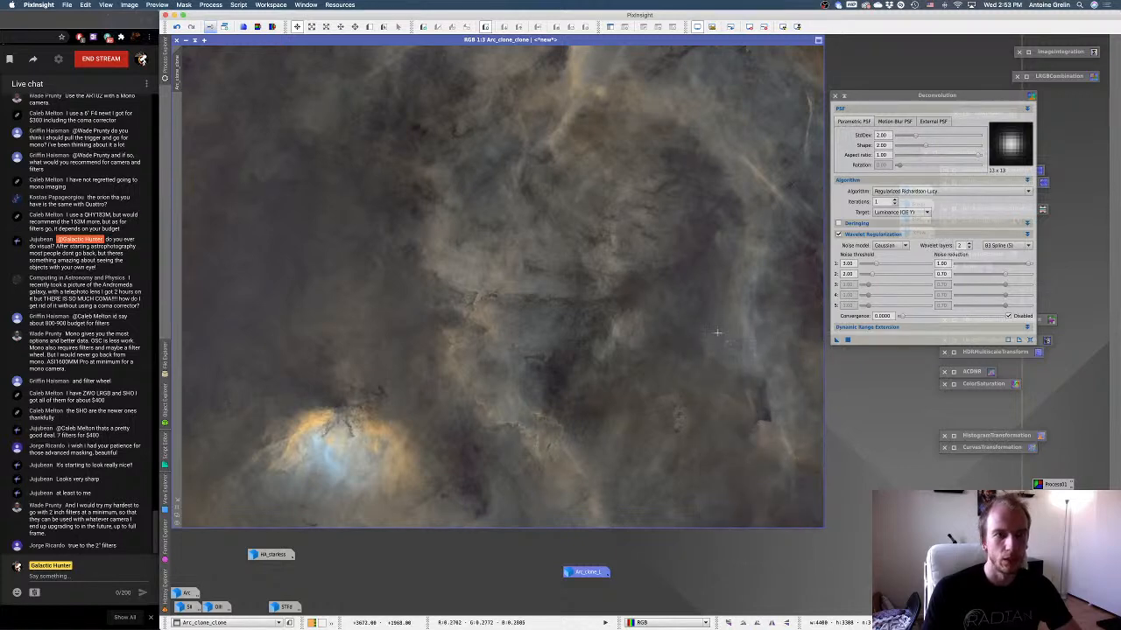
right_click(716, 334)
left_click(751, 345)
right_click(708, 331)
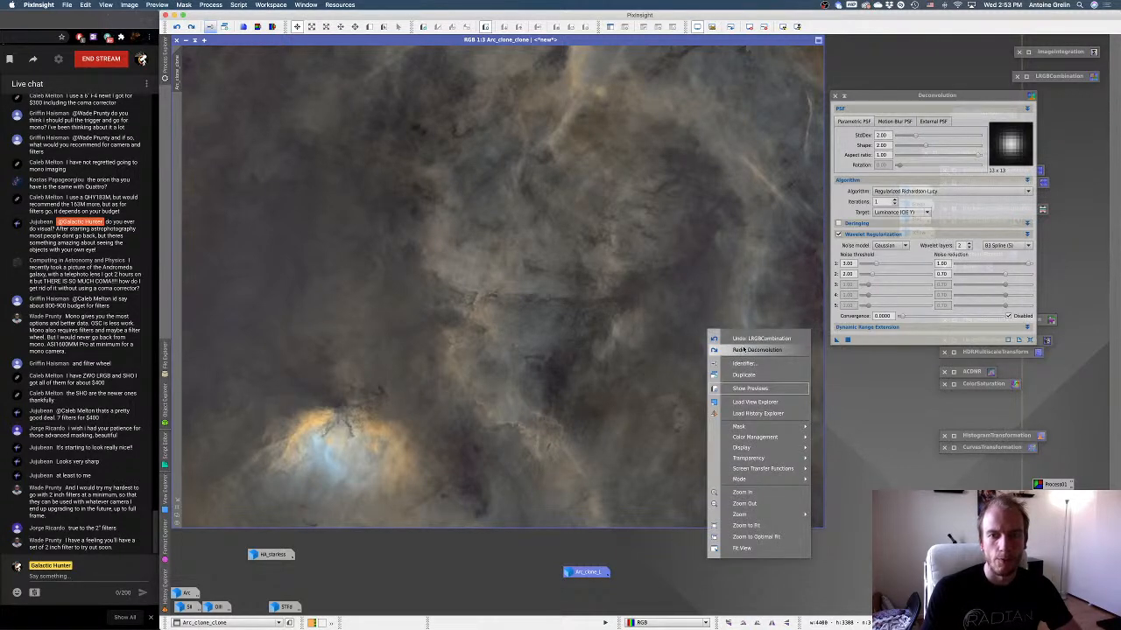
left_click(748, 349)
left_click_drag(875, 116, 875, 153)
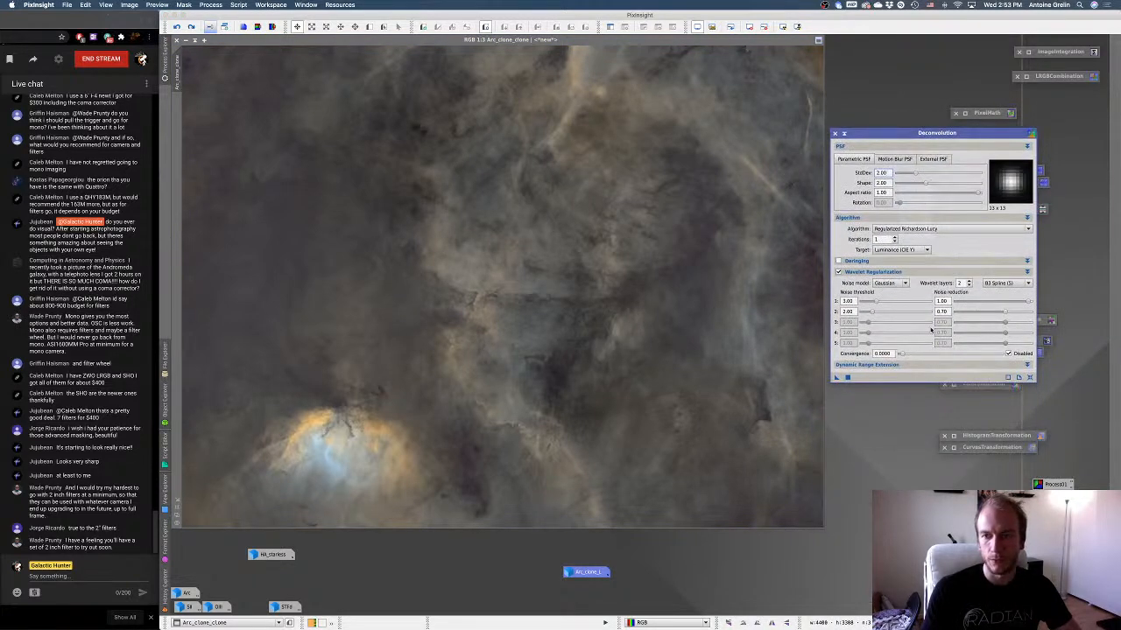
left_click(846, 133)
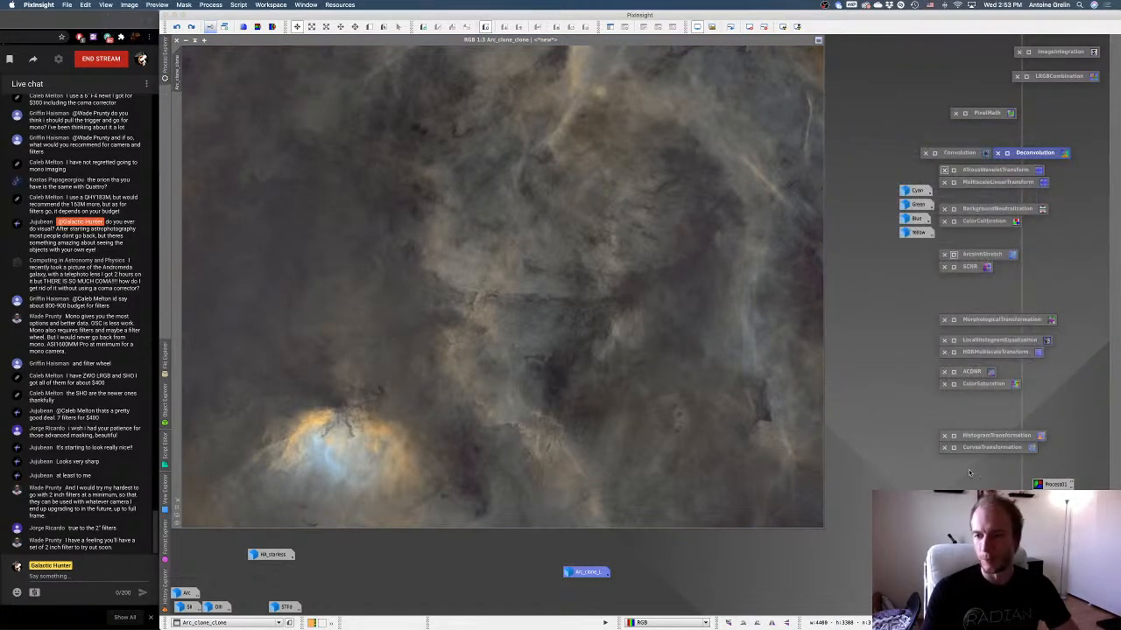
In ACDNR, tune the previewed lightness mask to midtones 0.23, shadows 0.16 and highlights 0.92, and close the real-time preview.
double_click(970, 371)
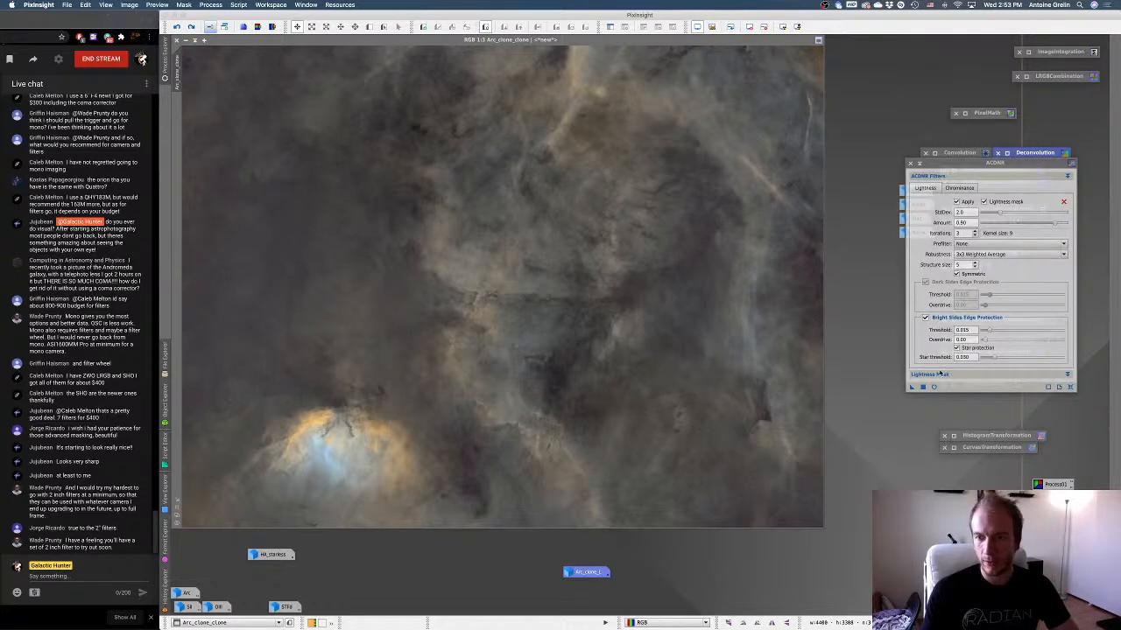
left_click(939, 374)
left_click(956, 386)
left_click(933, 429)
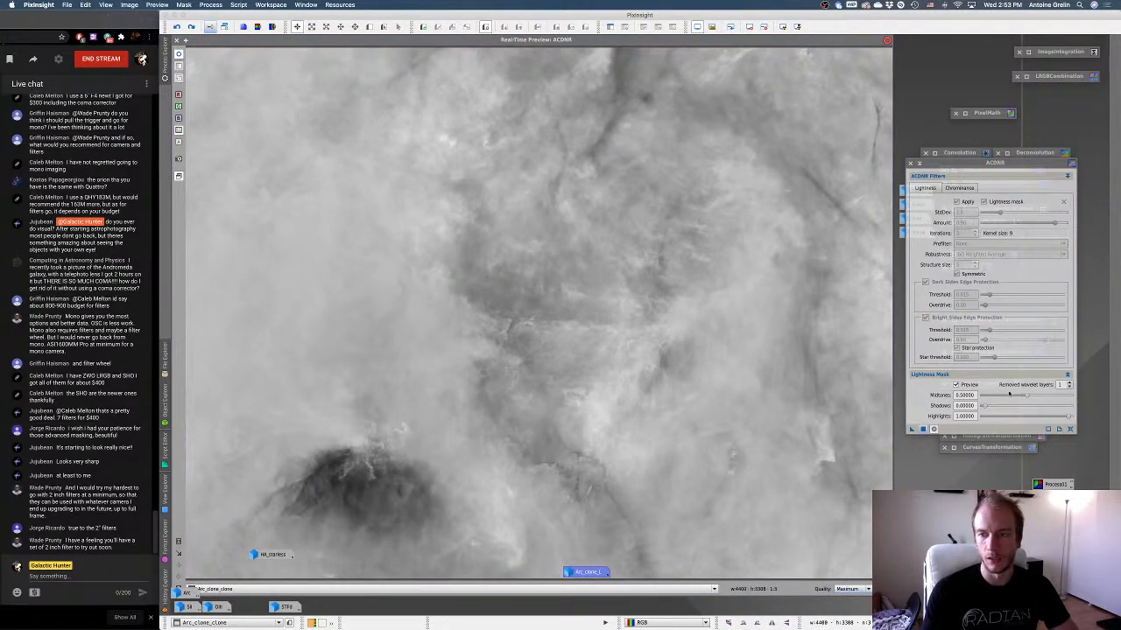
left_click_drag(1026, 396, 1000, 406)
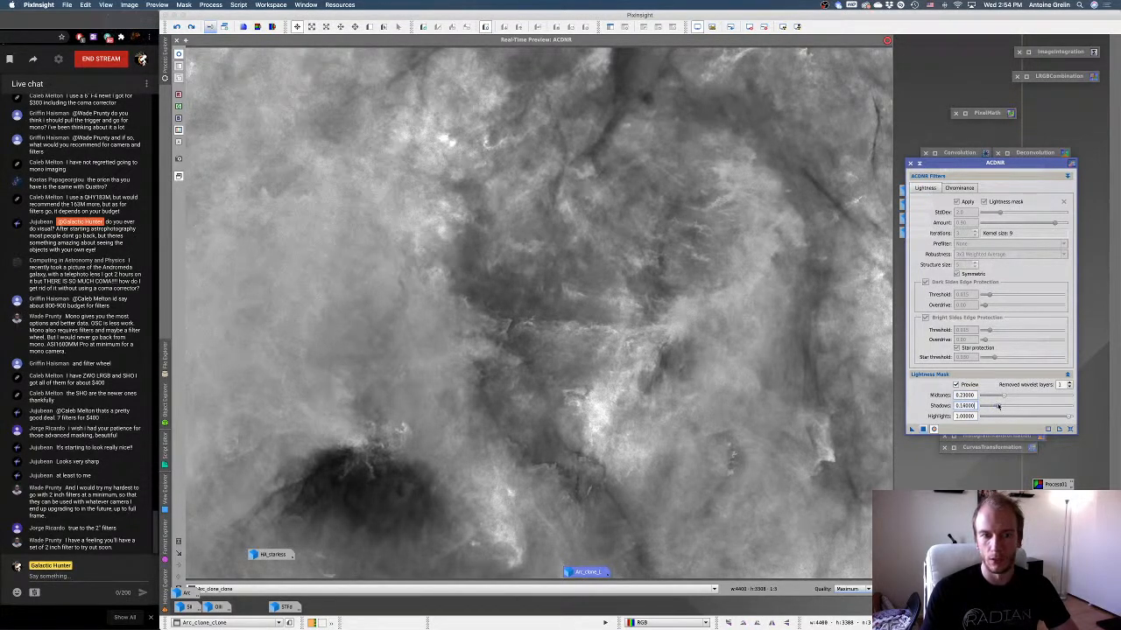
left_click_drag(1068, 418, 1060, 418)
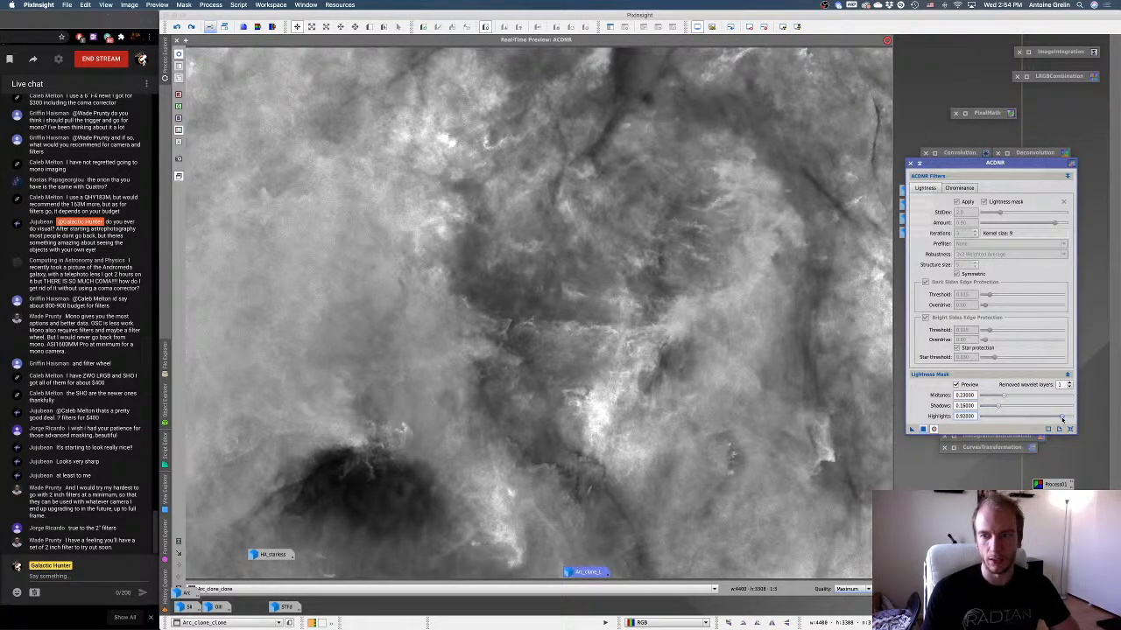
left_click(956, 385)
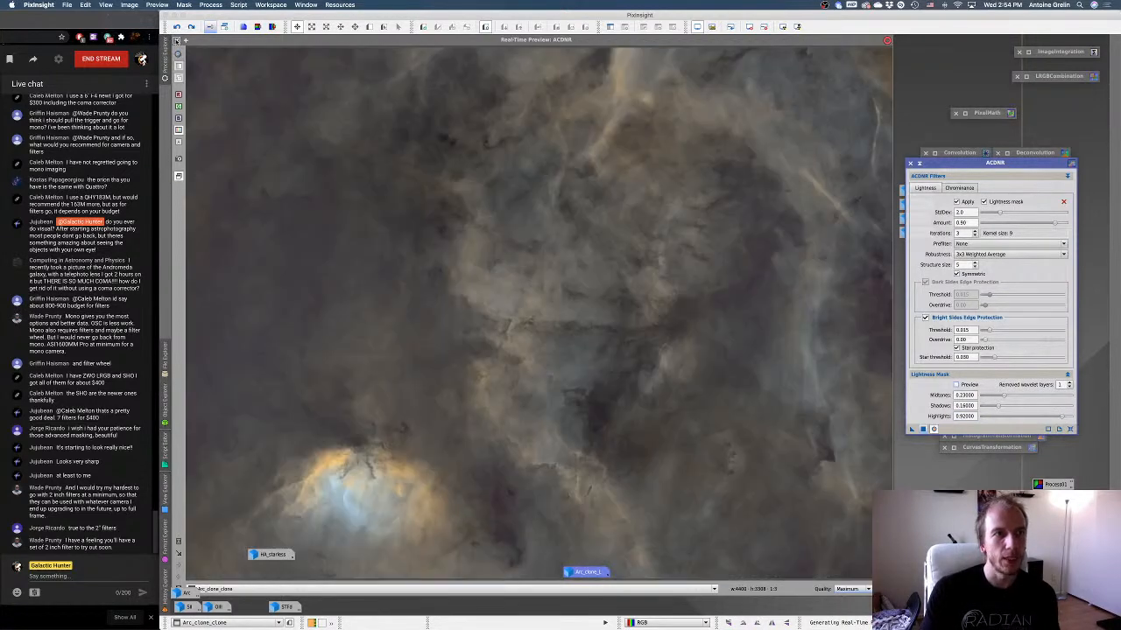
left_click(177, 40)
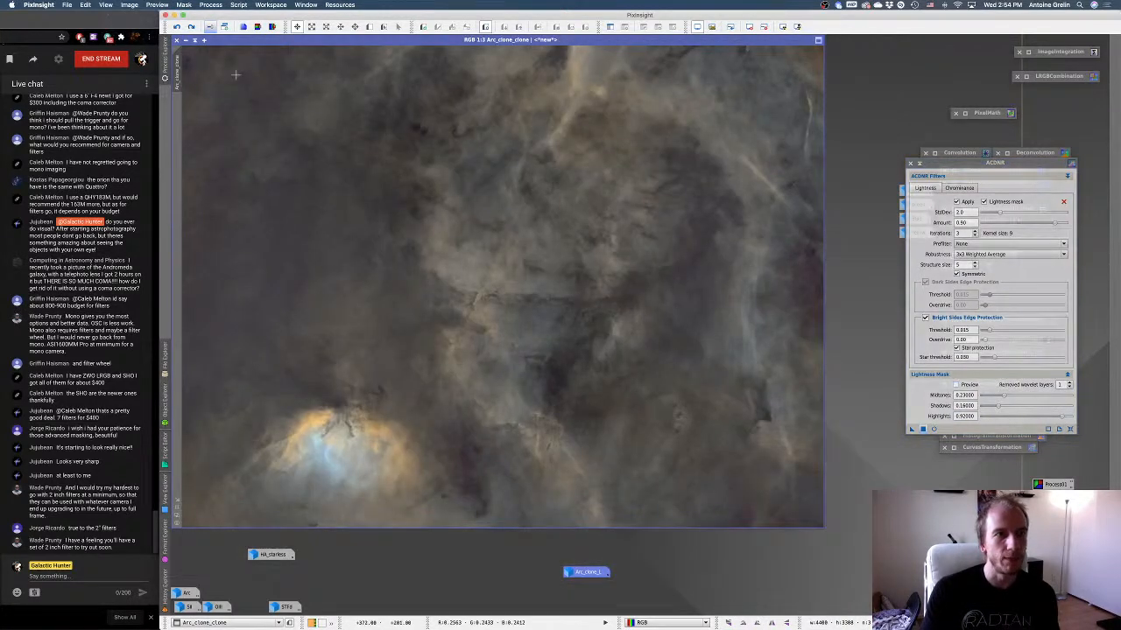
Duplicate Arc_clone_clone and apply ACDNR with the lightness mask preview enabled to the copy, making it a grayscale mask to inspect.
left_click(223, 30)
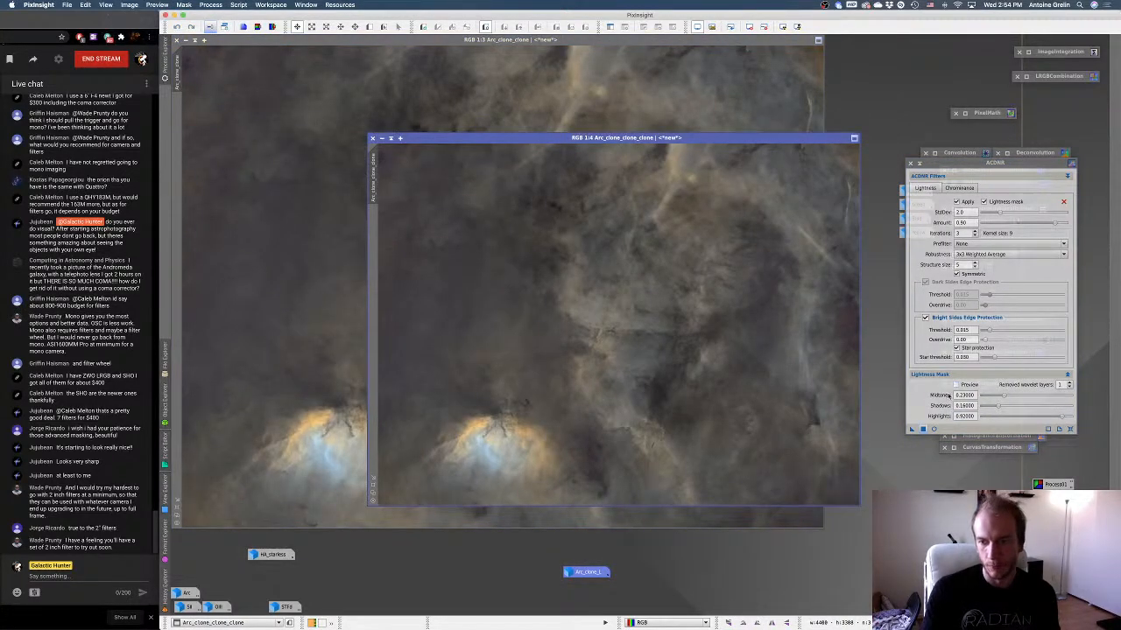
left_click(956, 385)
left_click_drag(762, 404, 659, 365)
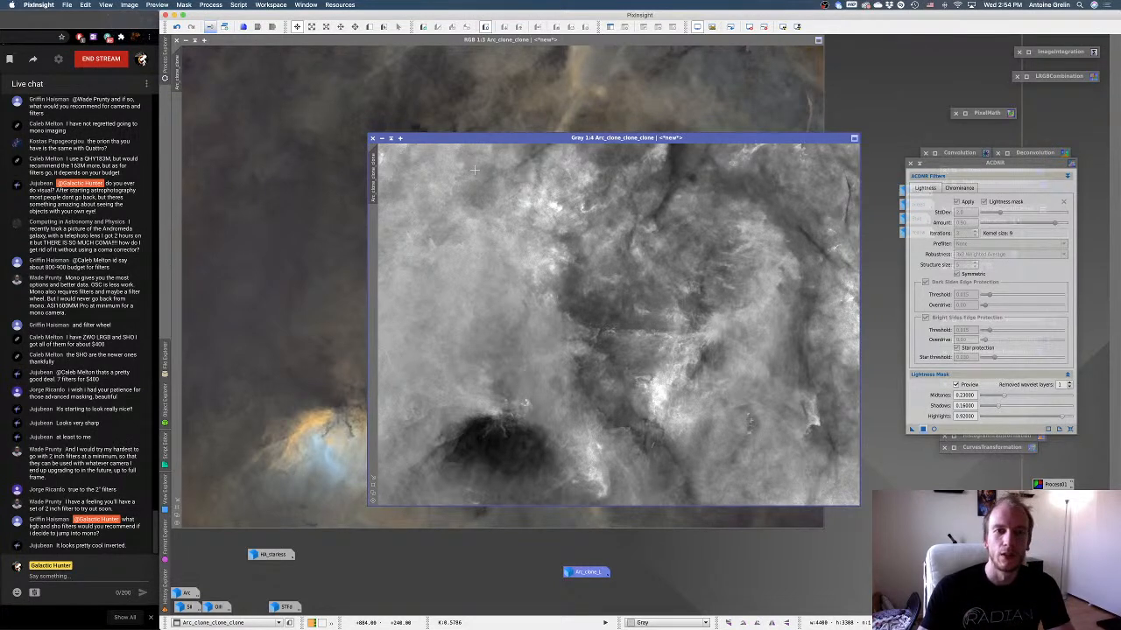
scroll(474, 170, "up", 2)
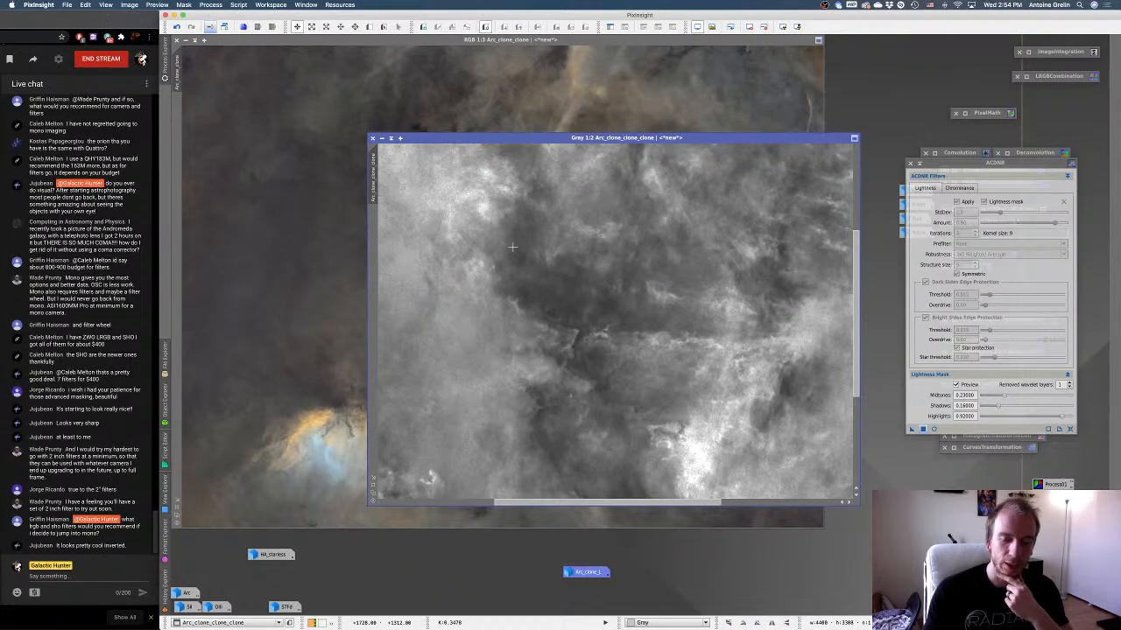
scroll(513, 248, "down", 4)
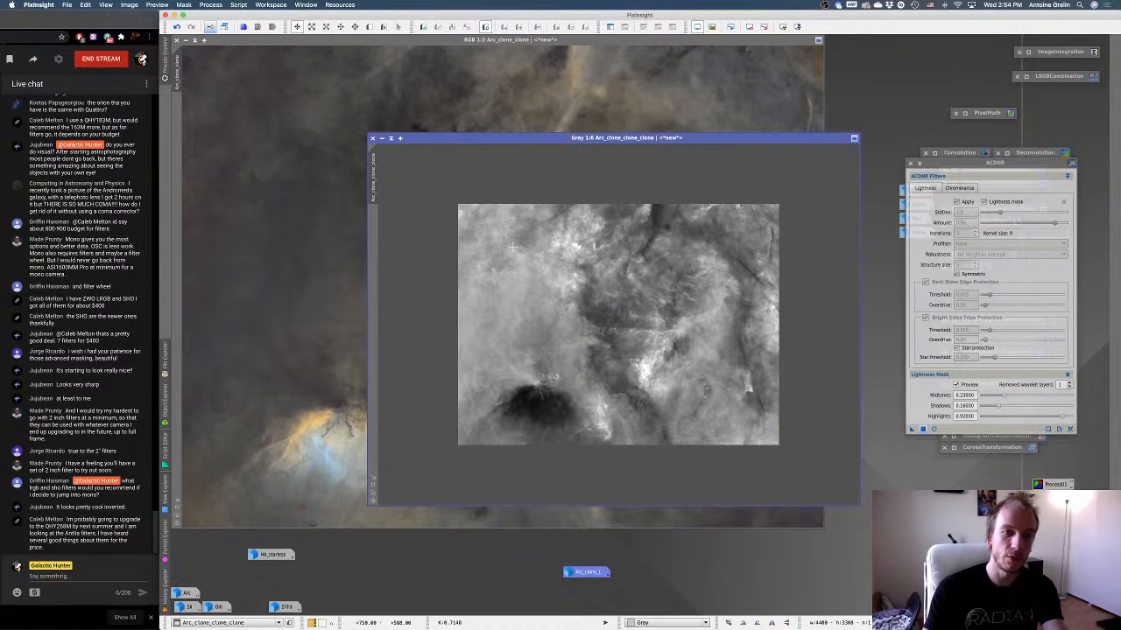
scroll(512, 248, "up", 2)
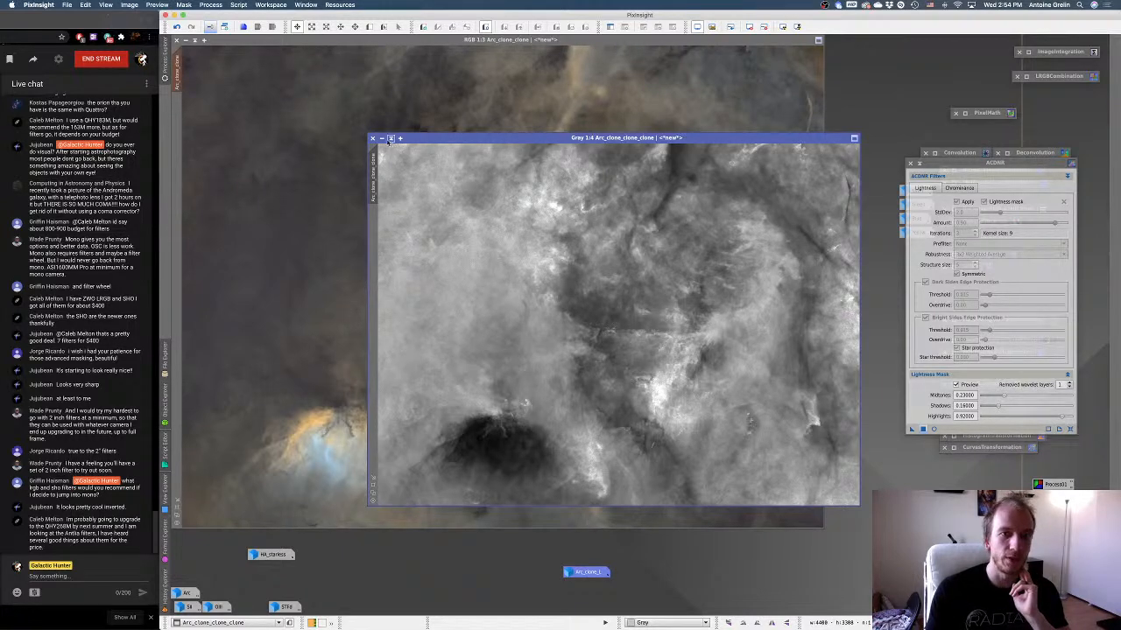
Minimize the grayscale copy, use it as an inverted mask on Arc_clone_clone with its overlay hidden, and collapse ACDNR.
left_click(391, 138)
left_click_drag(656, 326, 884, 321)
key("super+k")
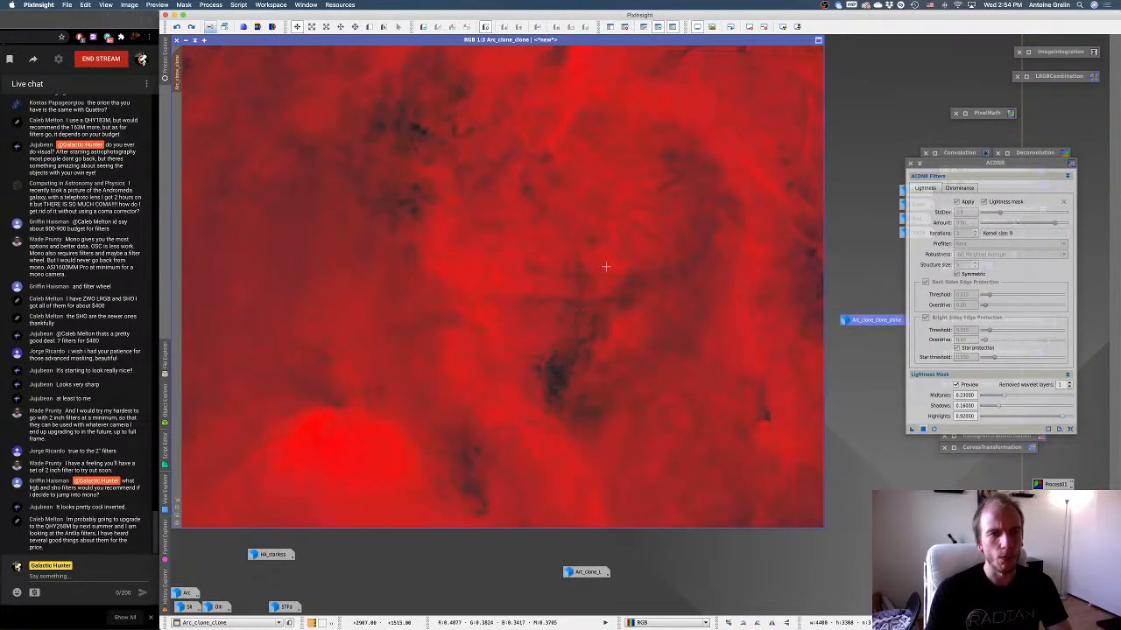
key("super+k")
key("super+k")
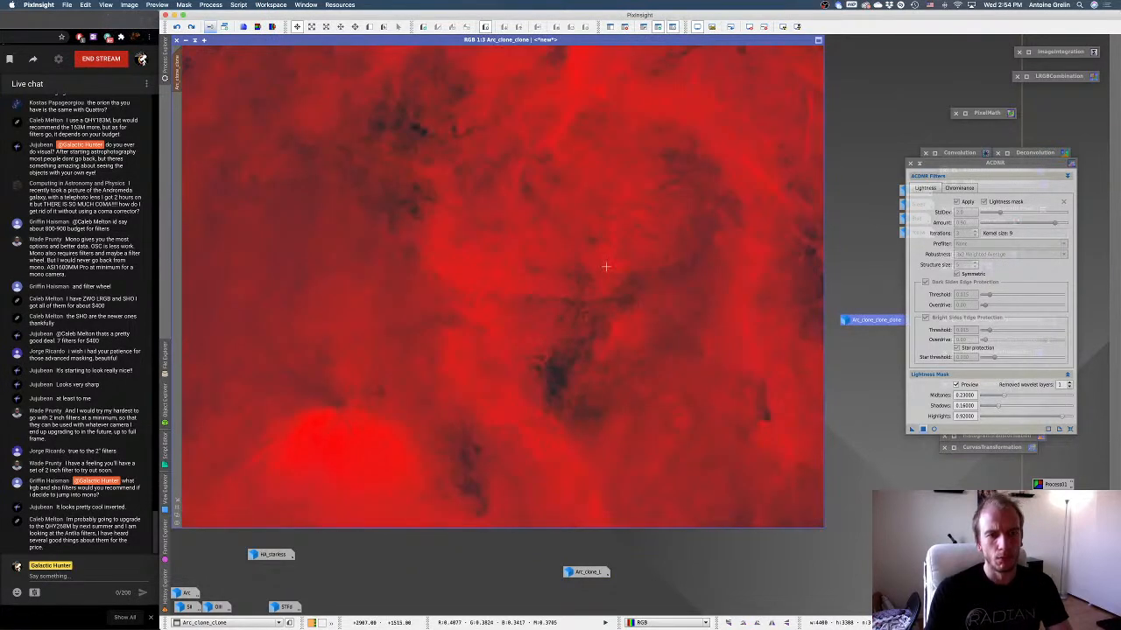
left_click(647, 27)
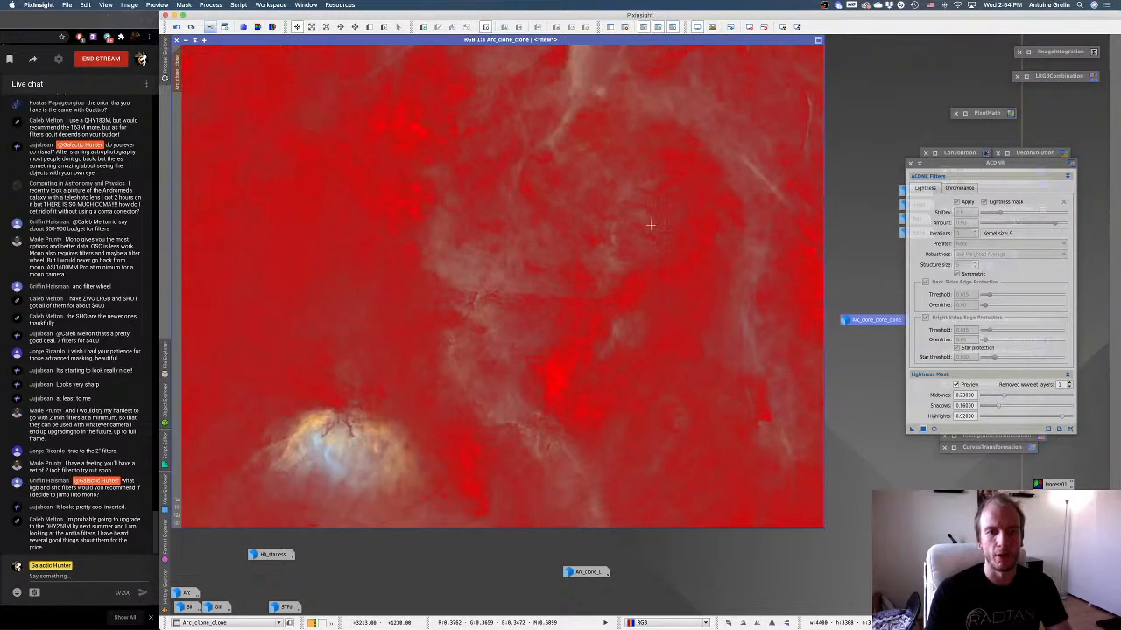
key("super+k")
left_click(921, 164)
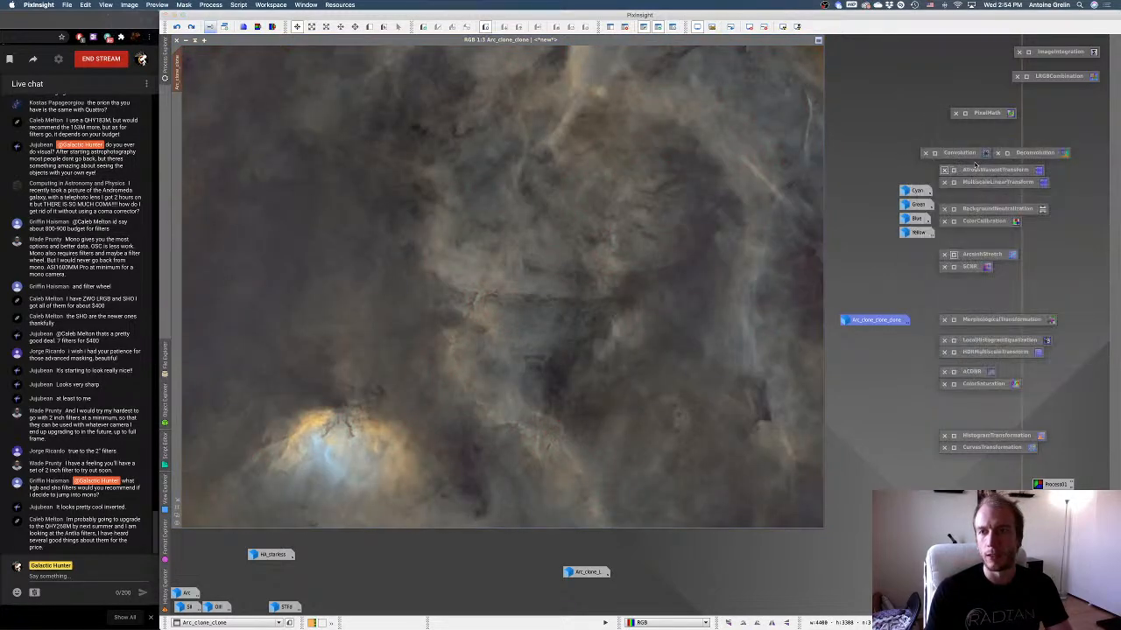
Apply the one-iteration Deconvolution to the masked Arc_clone_clone and inspect the nebula detail up close.
double_click(1006, 155)
left_click_drag(834, 377, 700, 362)
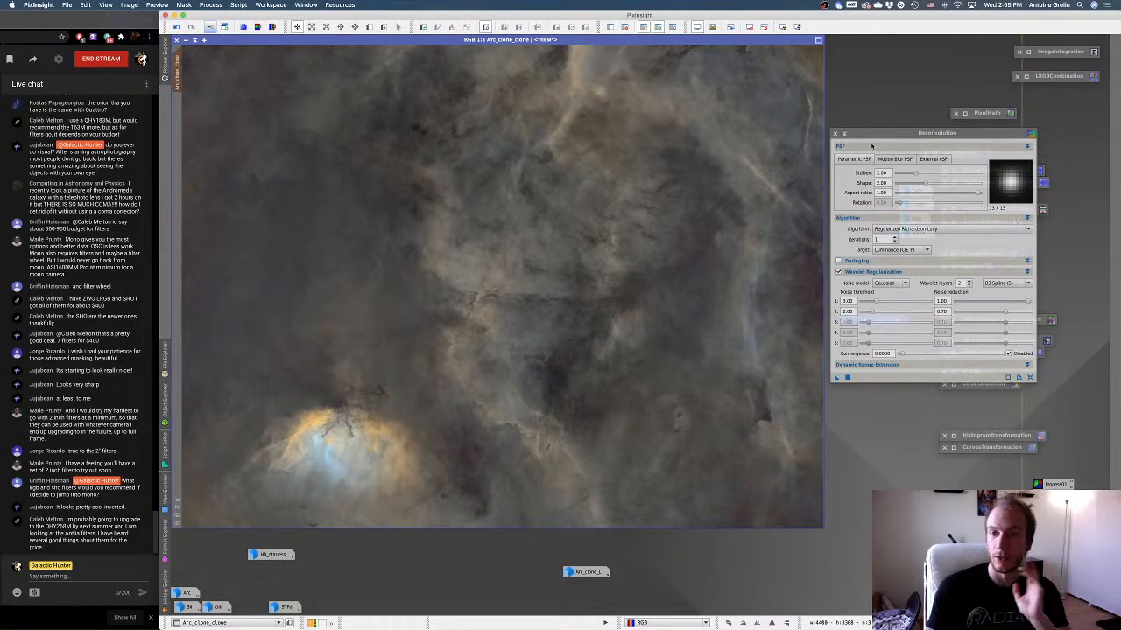
left_click(844, 134)
scroll(702, 233, "up", 1)
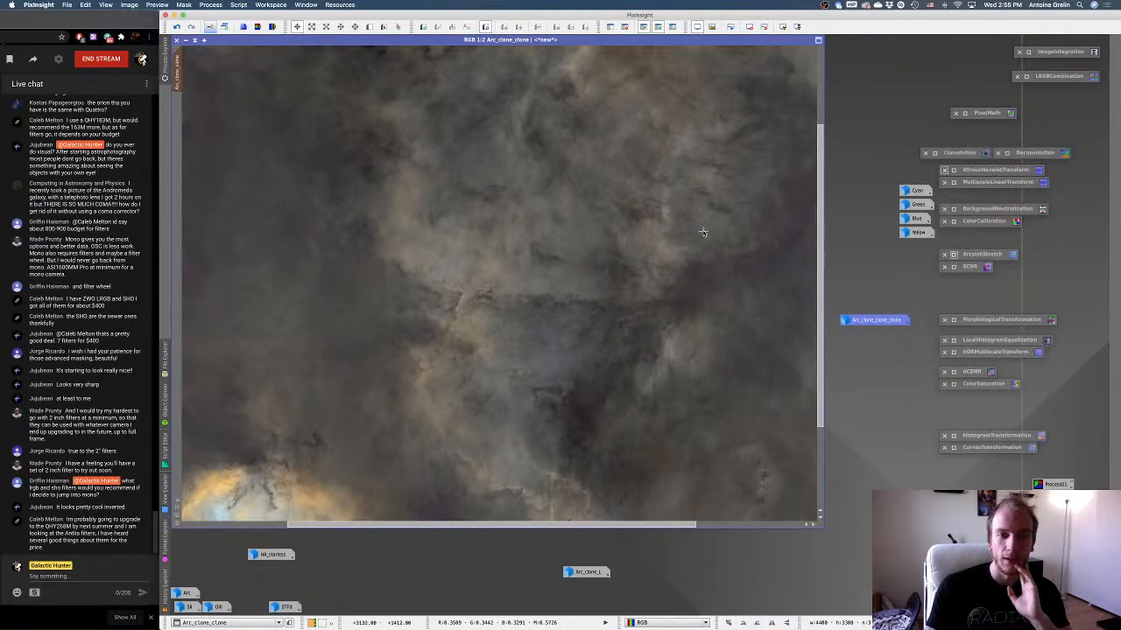
scroll(702, 232, "down", 1)
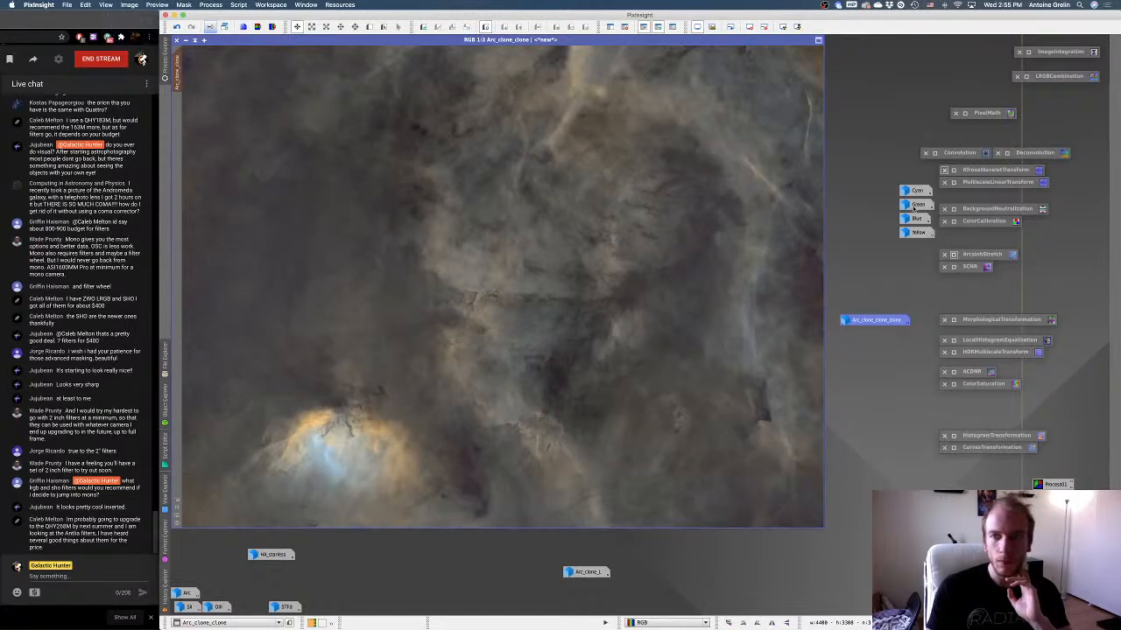
Try LocalHistogramEqualization kernel radii such as 70, 418 and 332 in a real-time preview of Arc_clone_clone, and collapse the process without applying it.
mouse_move(877, 321)
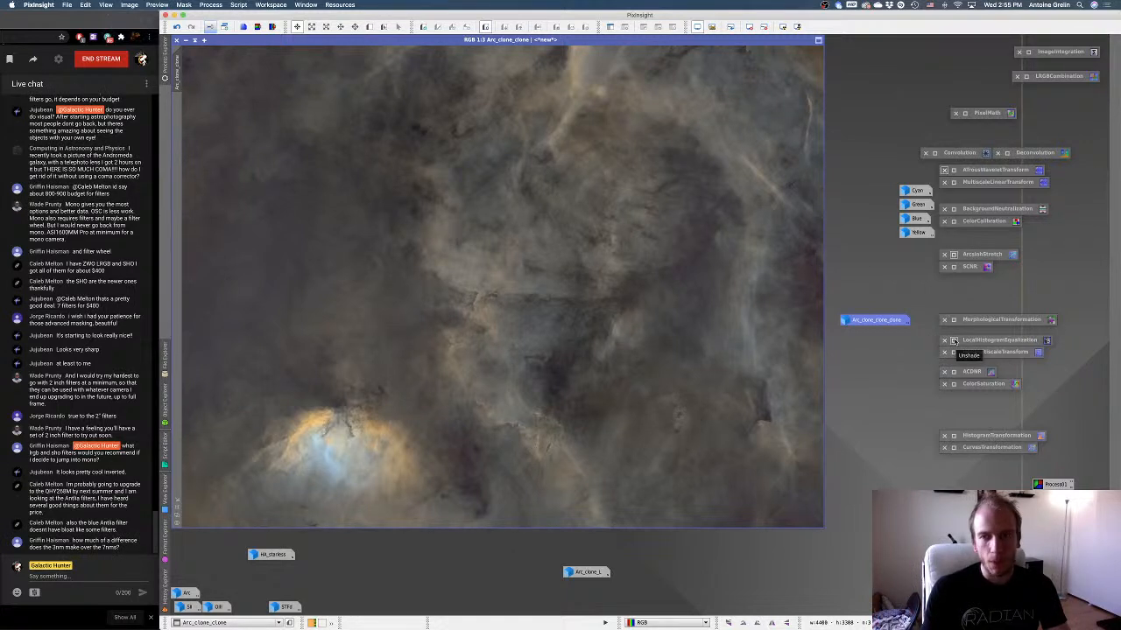
left_click(953, 341)
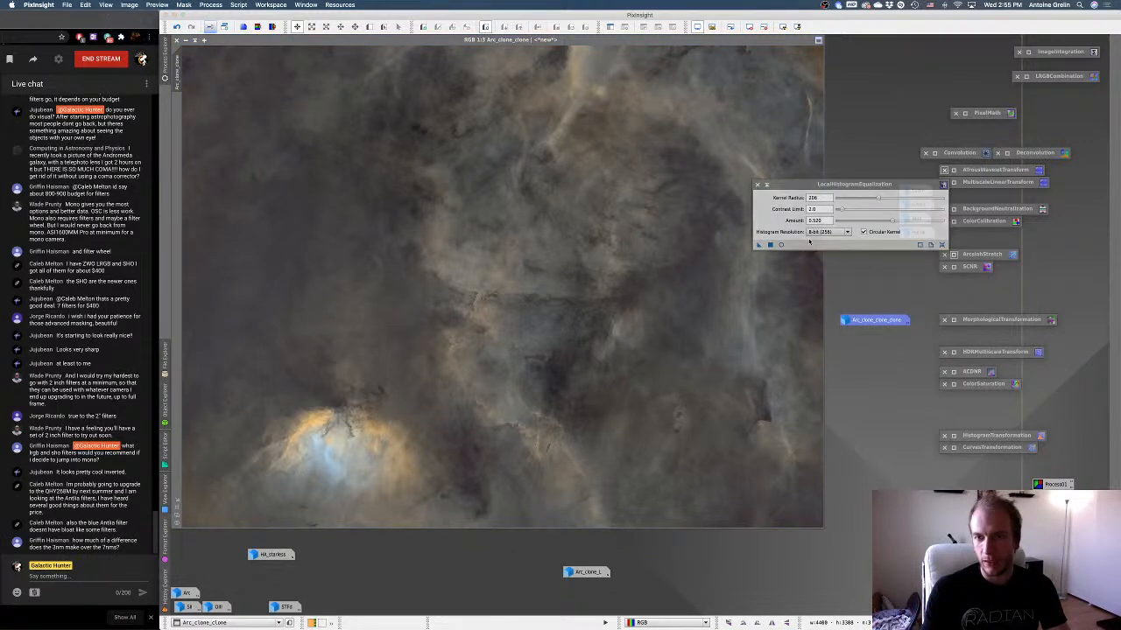
left_click(782, 246)
left_click_drag(850, 183, 991, 233)
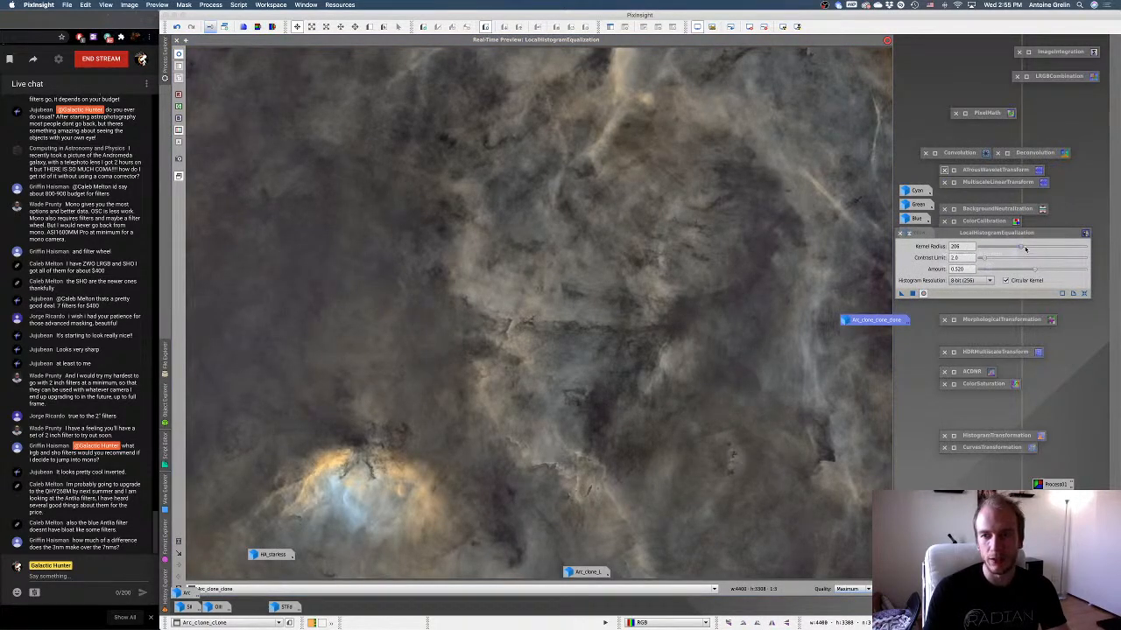
left_click_drag(1025, 249, 994, 250)
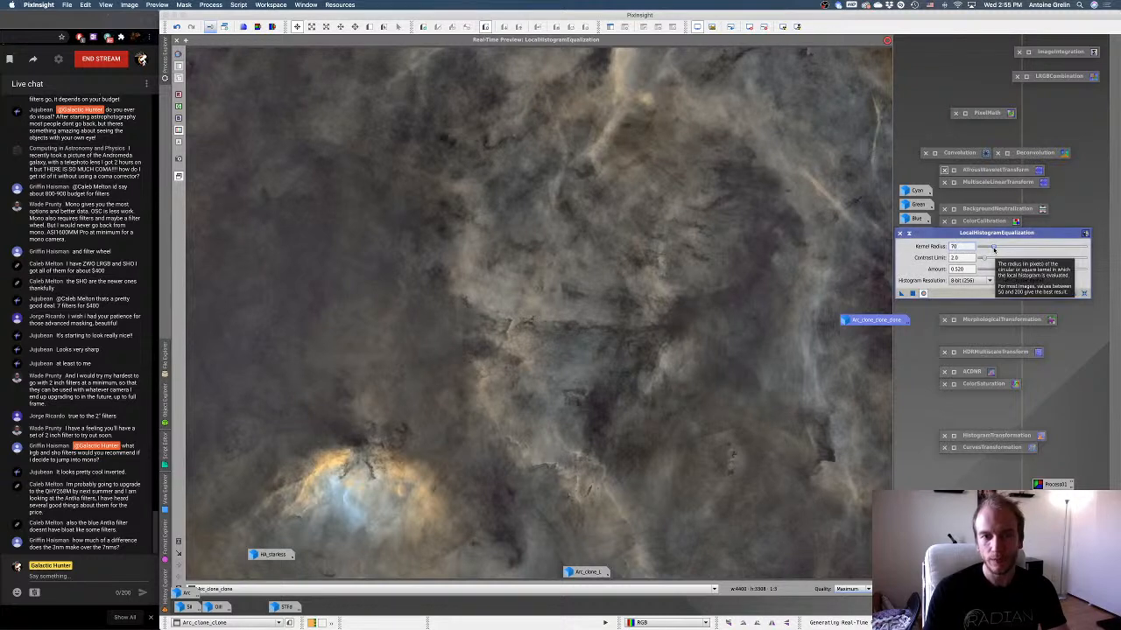
left_click_drag(993, 251, 1064, 250)
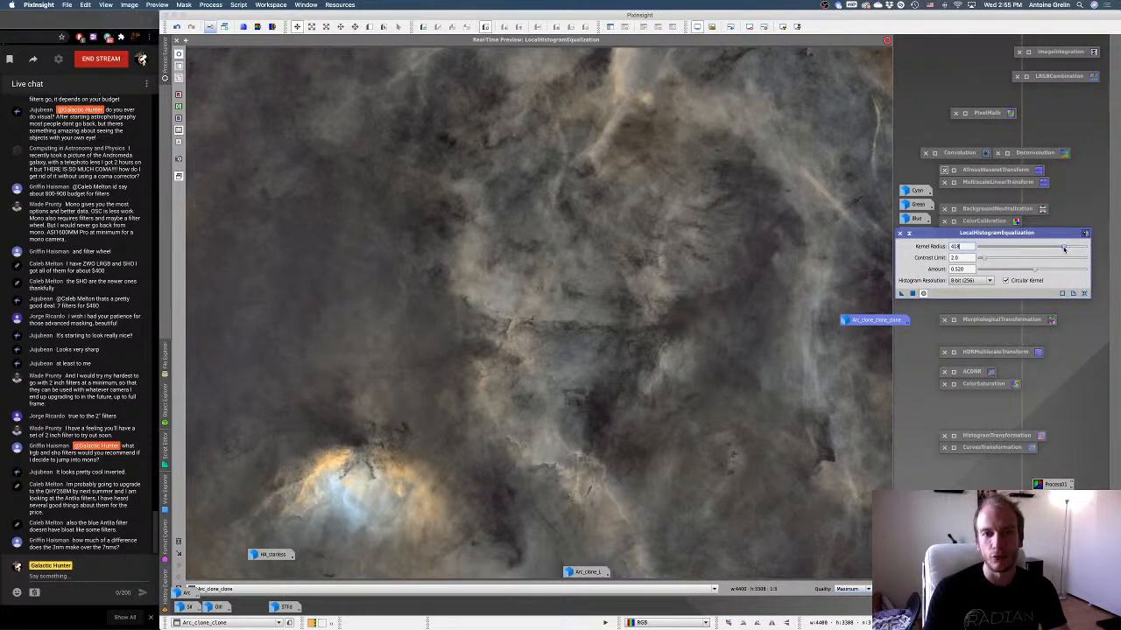
left_click_drag(1067, 249, 1074, 248)
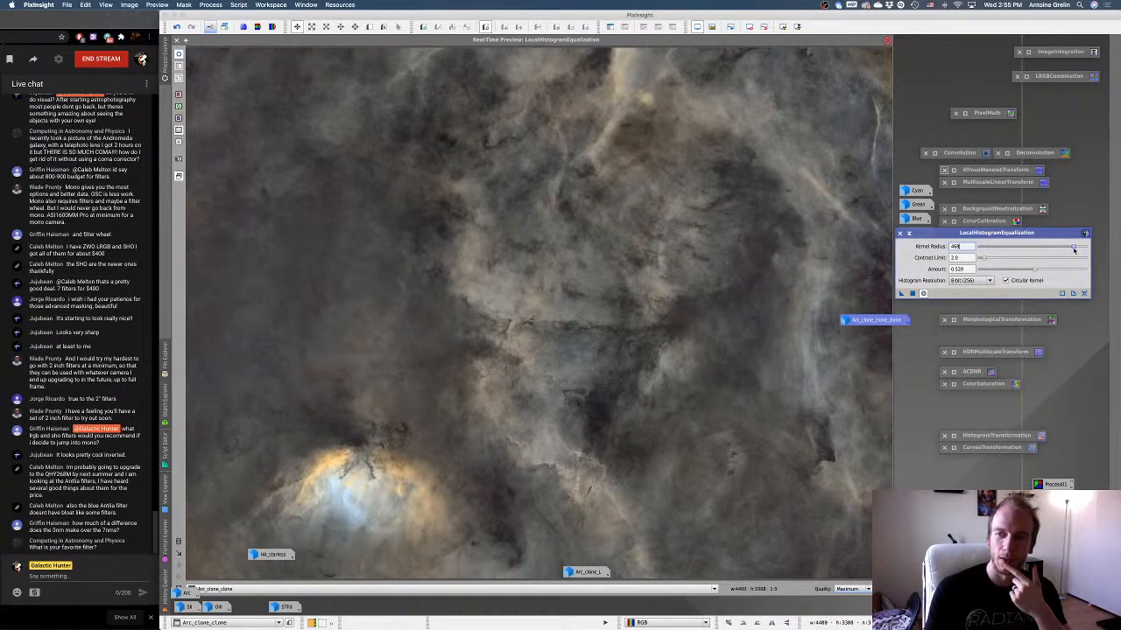
left_click_drag(1070, 249, 996, 249)
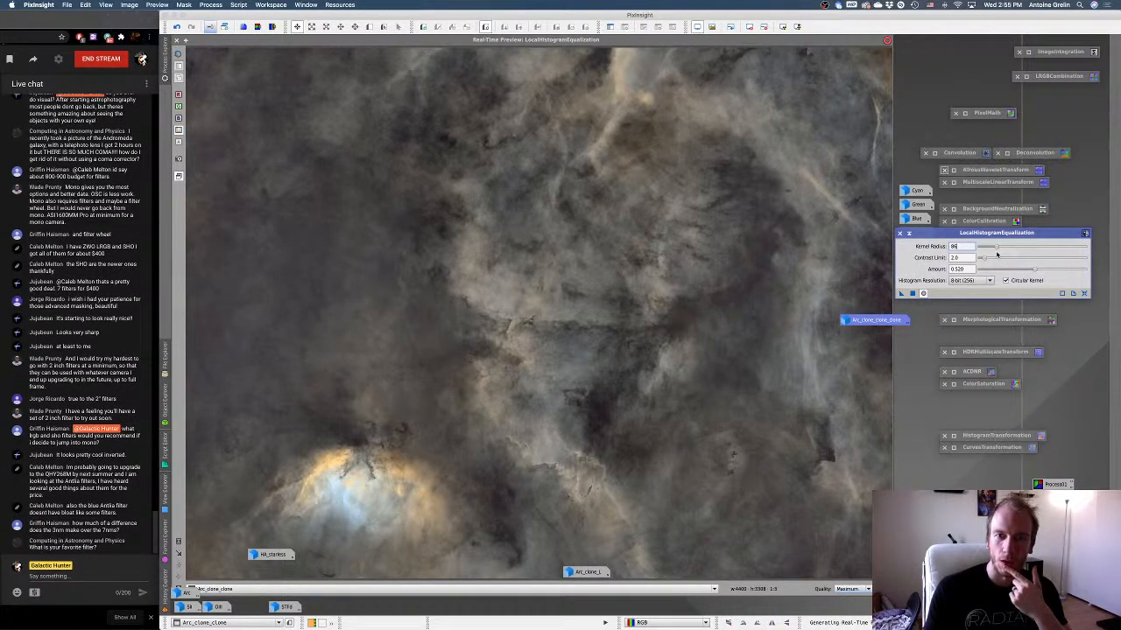
left_click_drag(1011, 248, 1045, 246)
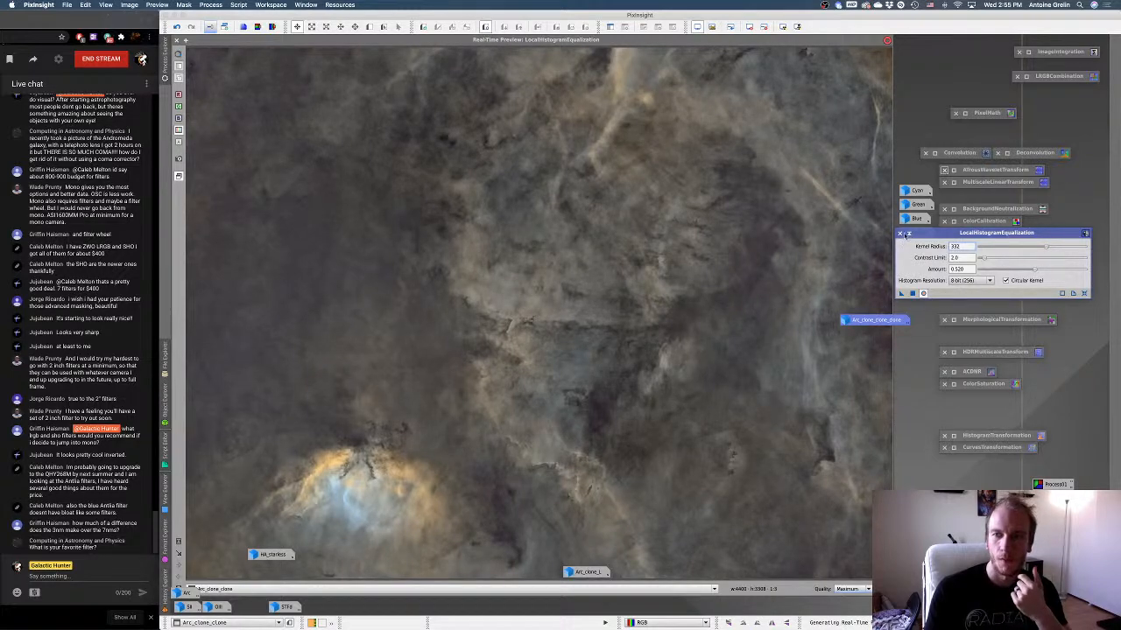
left_click(908, 234)
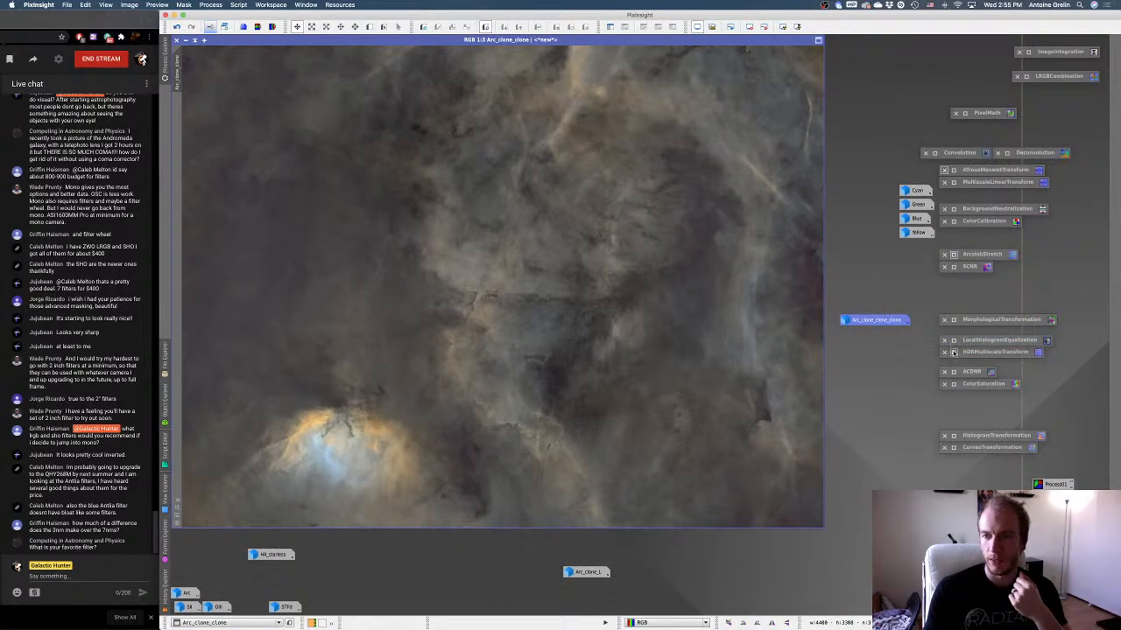
Open HDRMultiscaleTransform, duplicate Arc_clone_clone, and define a preview on the copy covering the central nebula and the bright core.
double_click(954, 353)
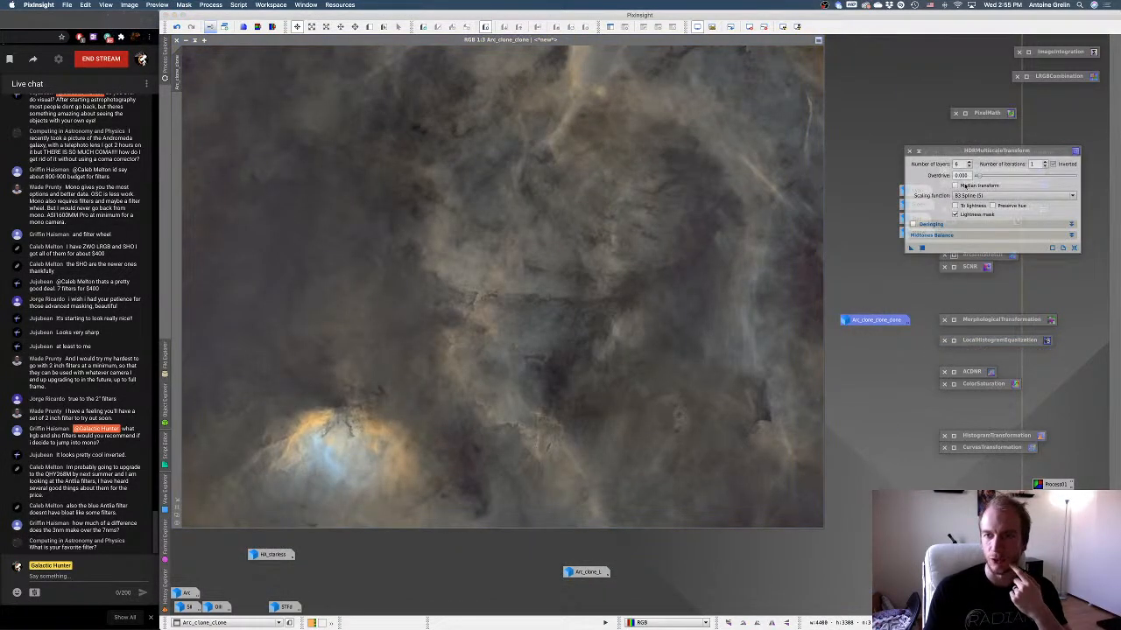
left_click(226, 27)
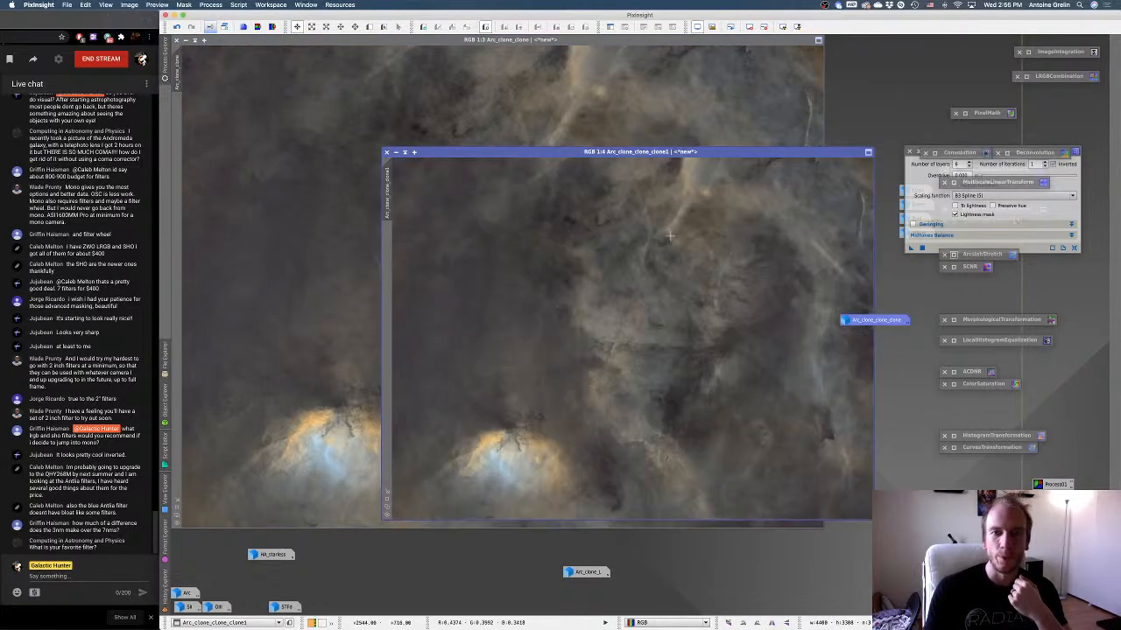
left_click_drag(798, 239, 442, 497)
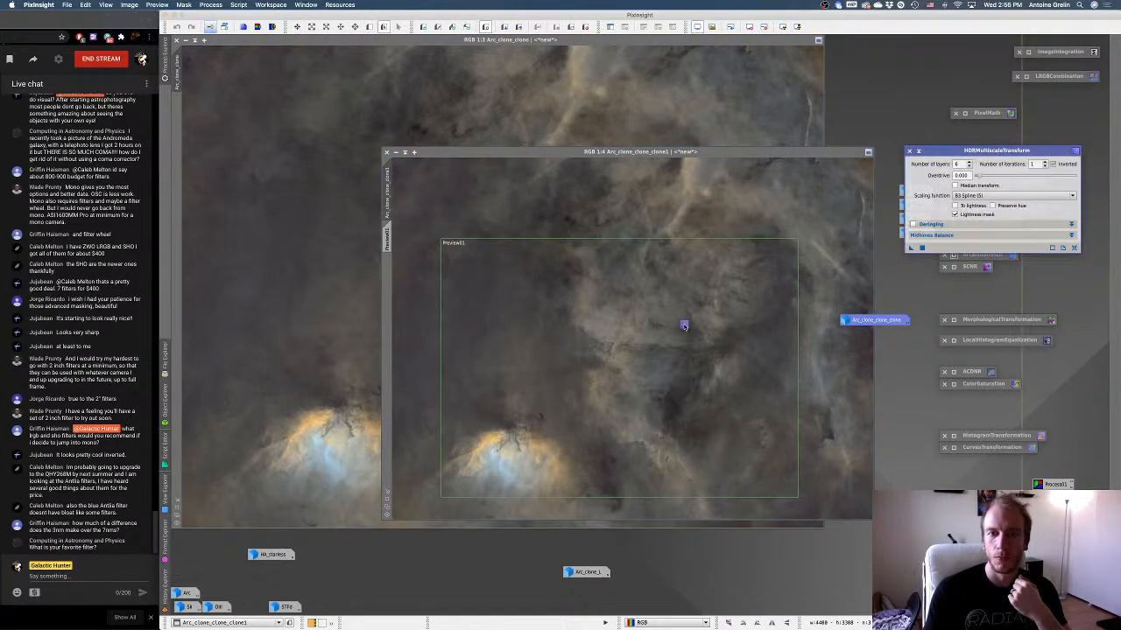
Test HDRMultiscaleTransform on Preview01 of the duplicate, comparing before and after by repeatedly undoing and redoing it.
left_click(389, 241)
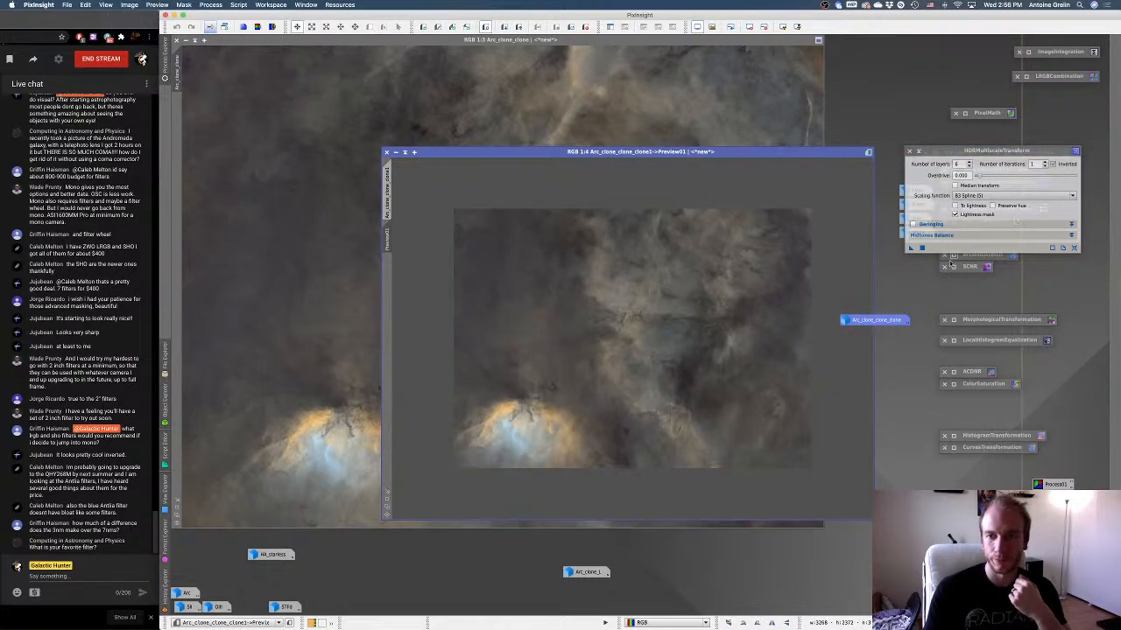
left_click_drag(911, 250, 639, 285)
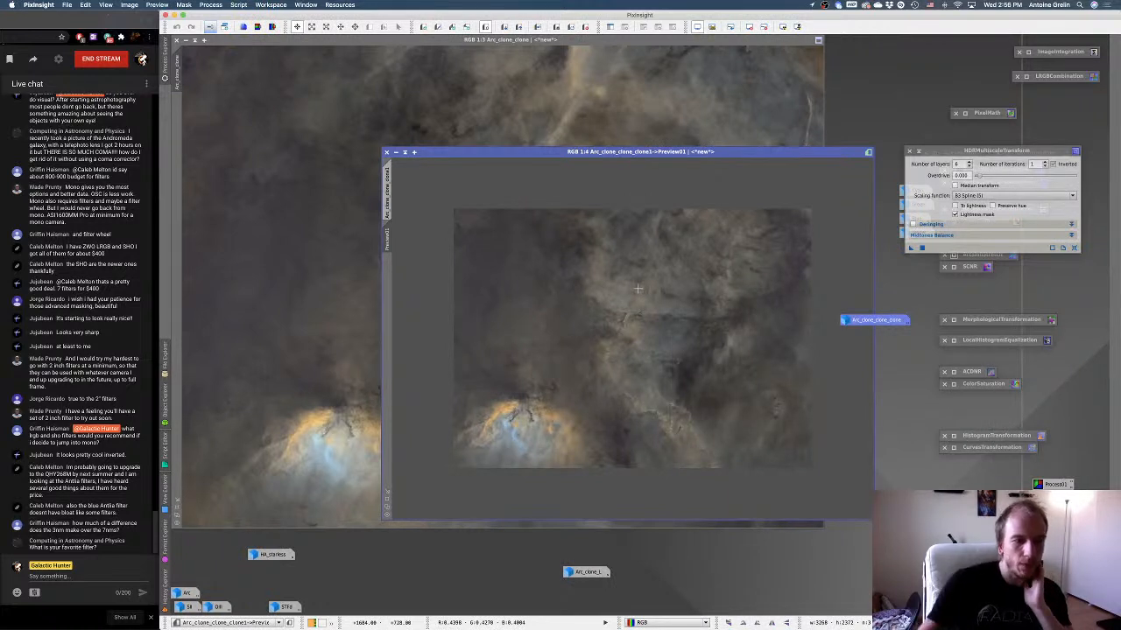
right_click(716, 295)
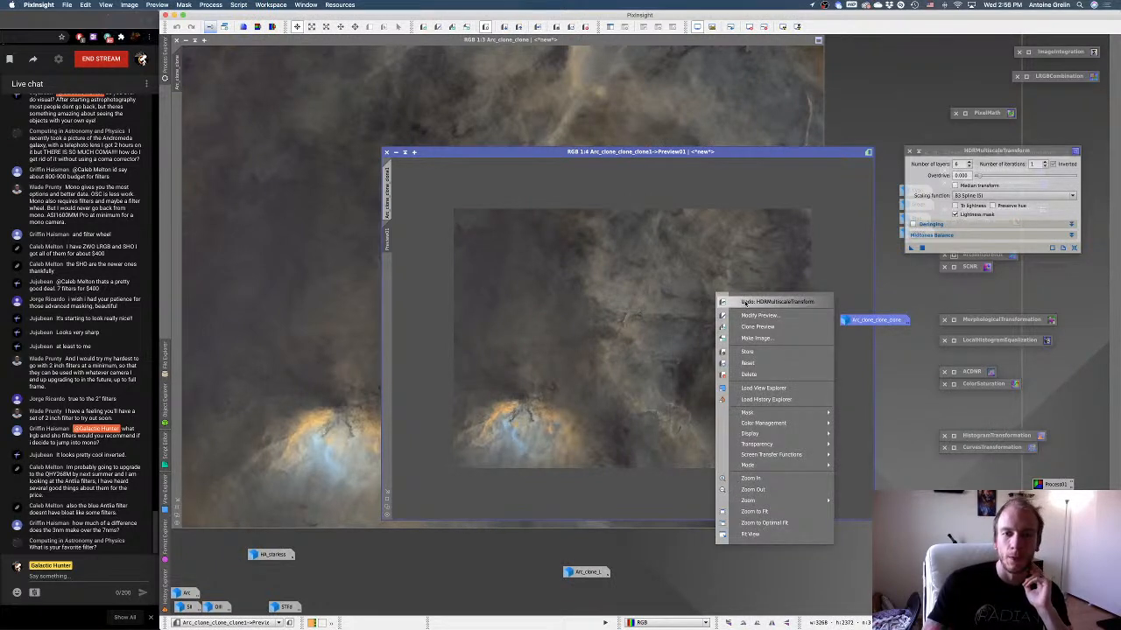
left_click(745, 303)
right_click(784, 305)
left_click(798, 313)
right_click(804, 312)
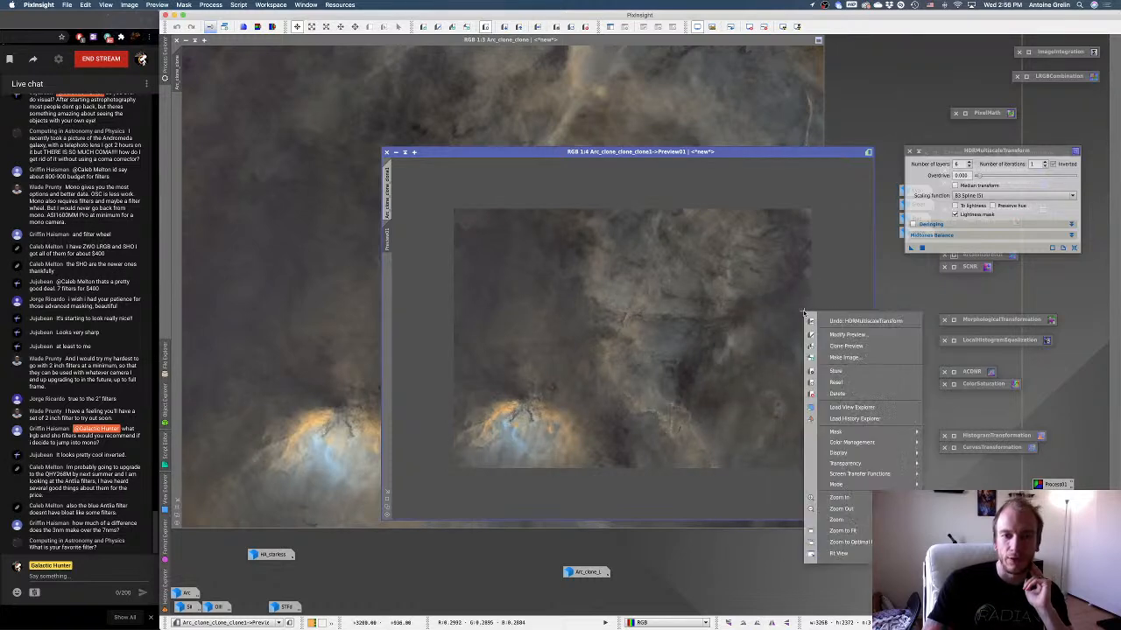
left_click(809, 321)
right_click(808, 314)
left_click(814, 321)
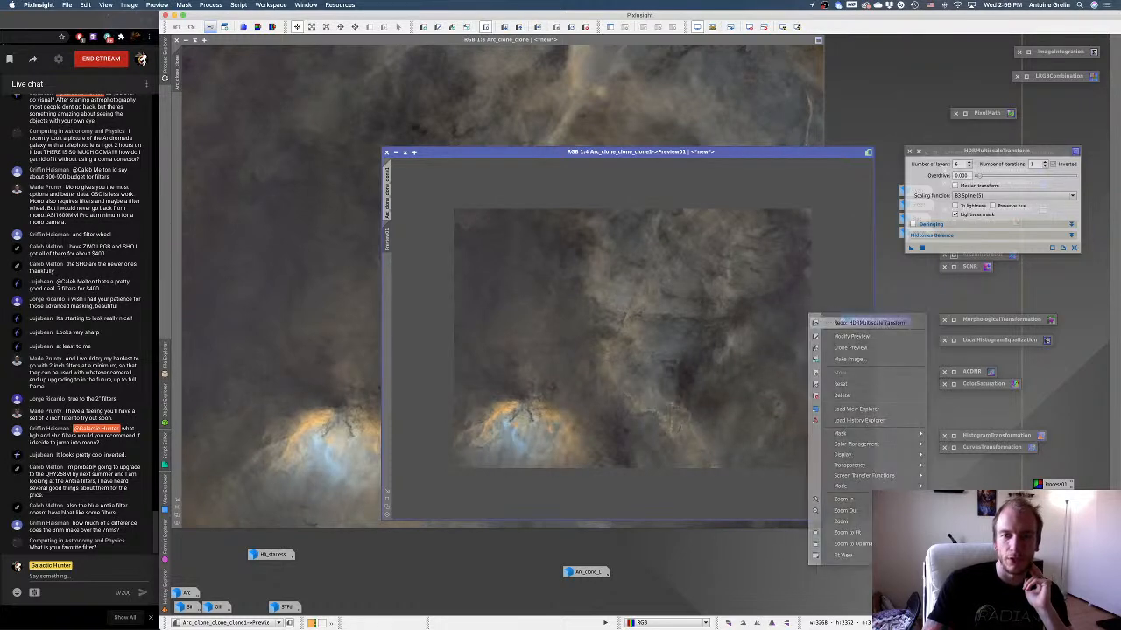
right_click(797, 317)
left_click(804, 322)
right_click(777, 310)
left_click(799, 320)
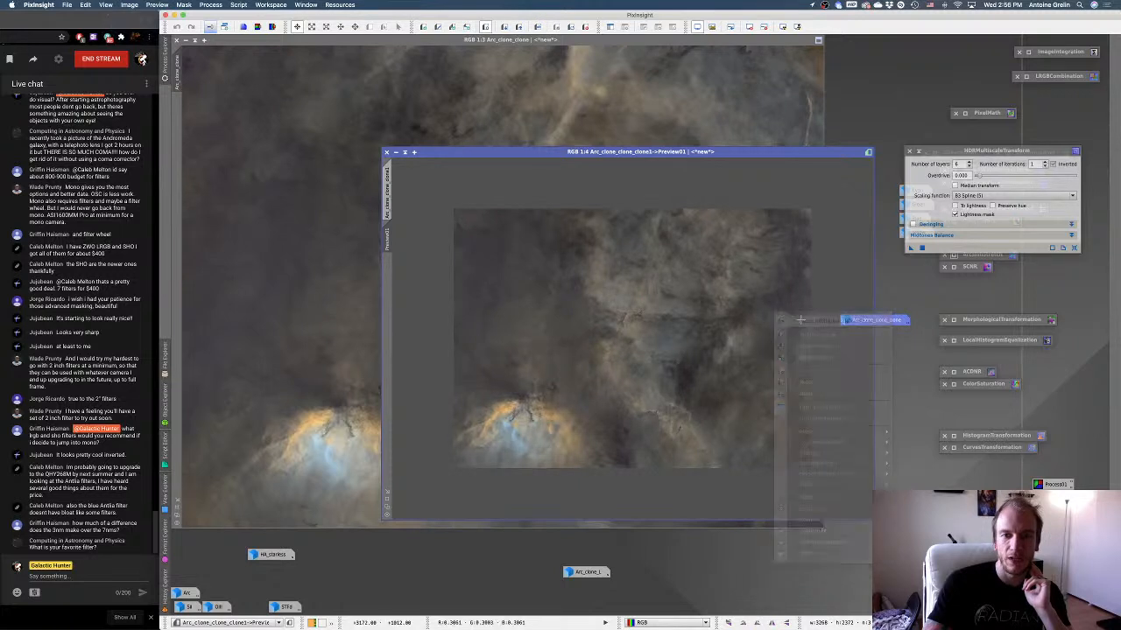
right_click(787, 314)
left_click(805, 267)
Set HDRMultiscaleTransform to 7 layers and apply it to Preview01.
left_click(969, 164)
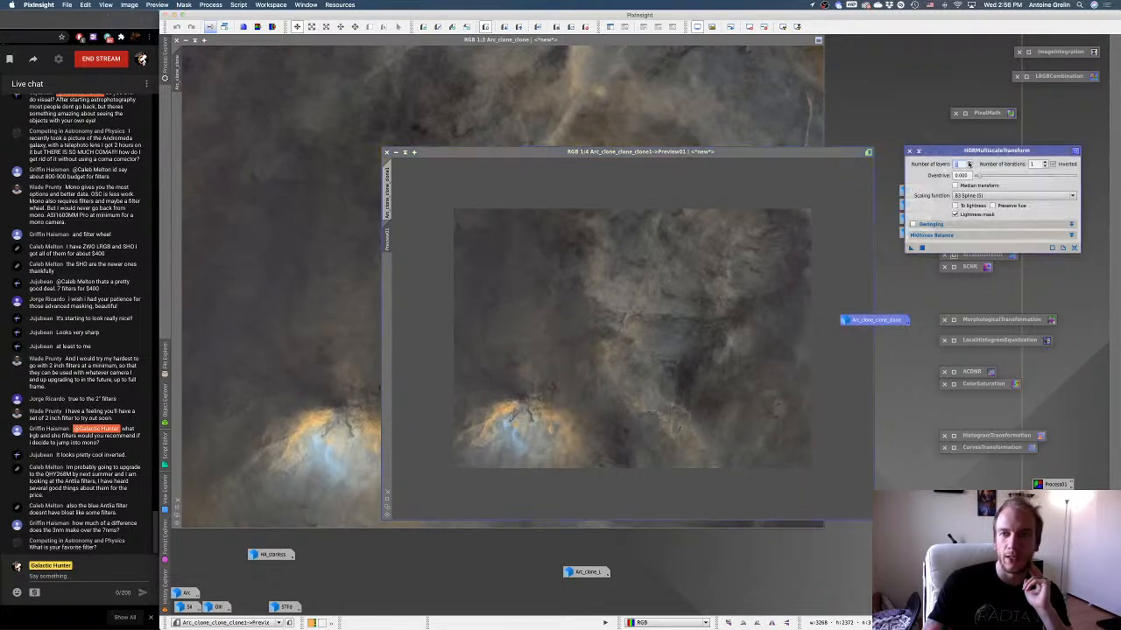
left_click(921, 249)
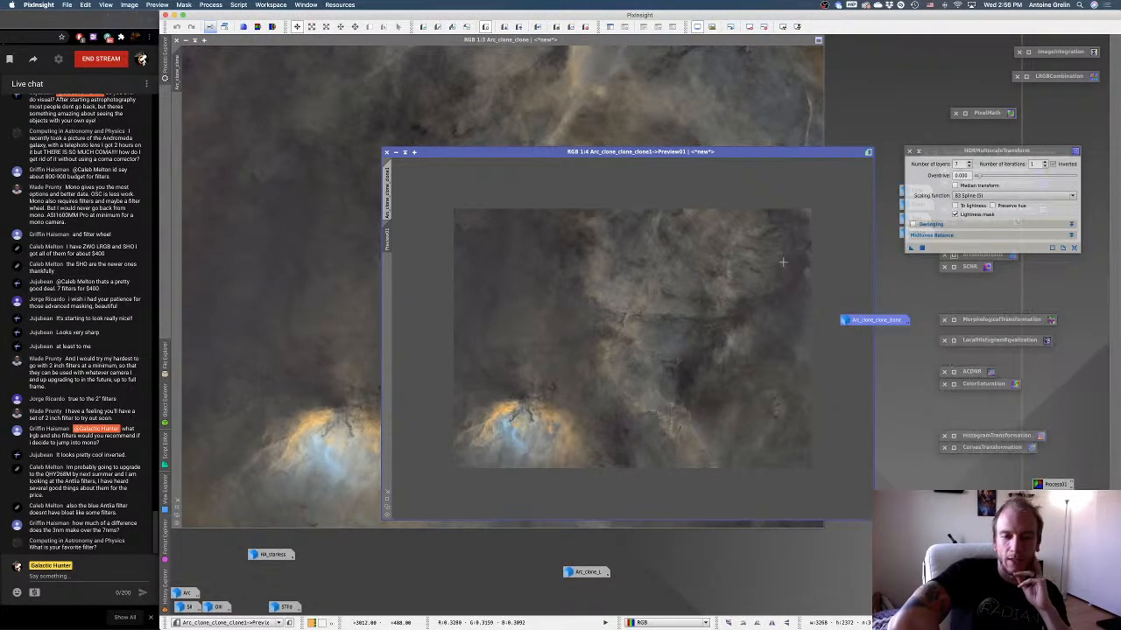
Compare the preview with and without the 7-layer HDRMultiscaleTransform by repeatedly undoing and redoing it.
right_click(763, 269)
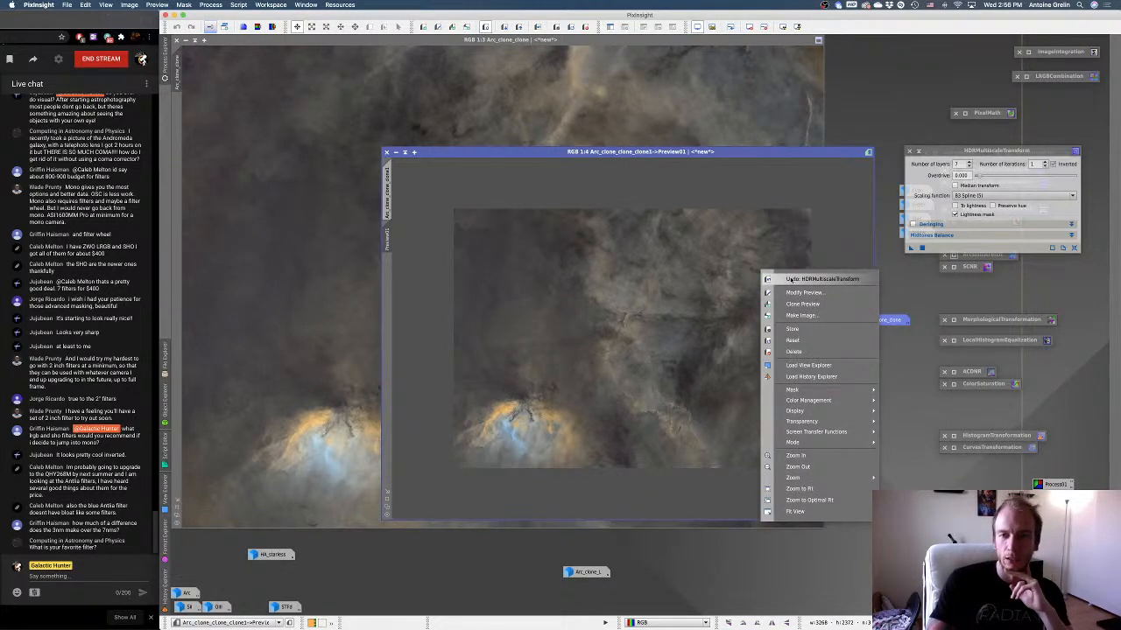
left_click(791, 279)
right_click(790, 278)
left_click(804, 286)
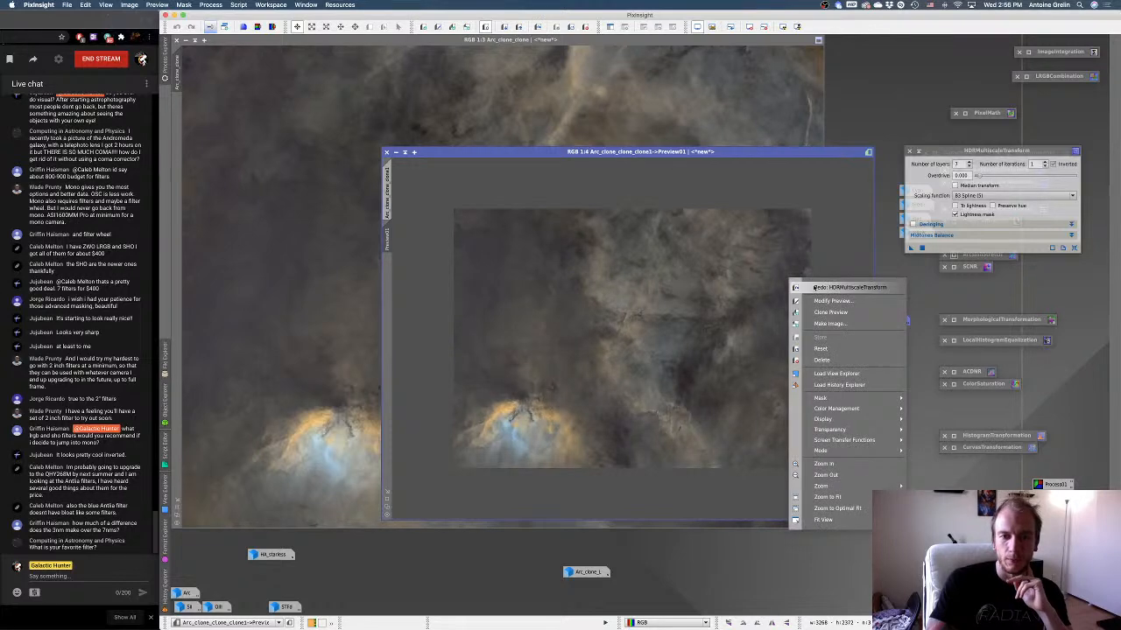
right_click(784, 288)
left_click(806, 296)
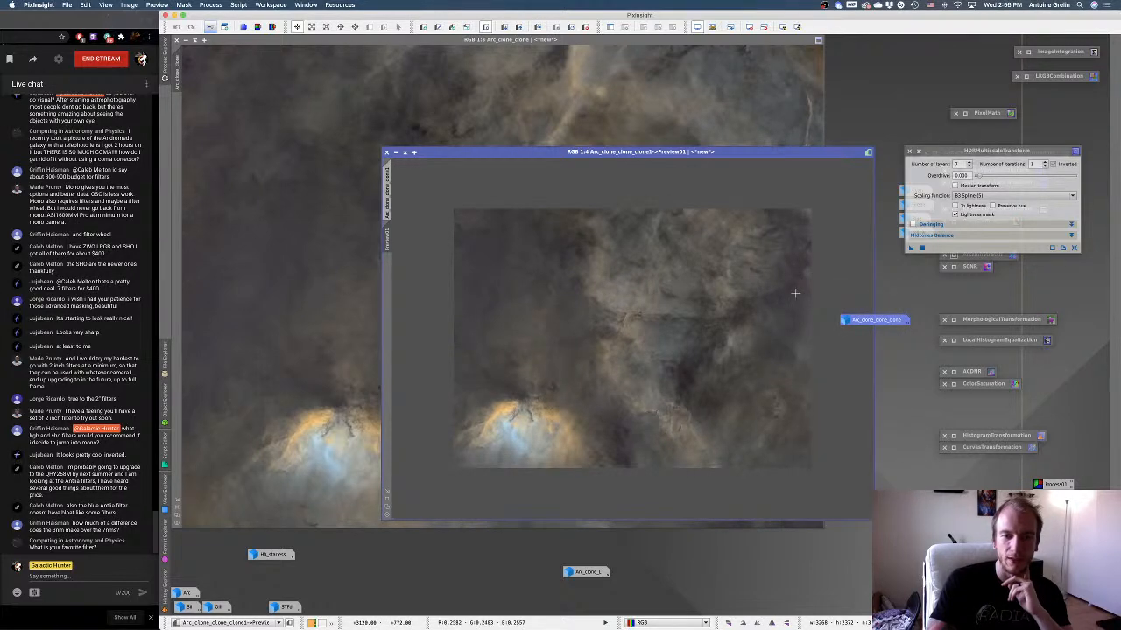
right_click(789, 294)
left_click(816, 308)
right_click(791, 299)
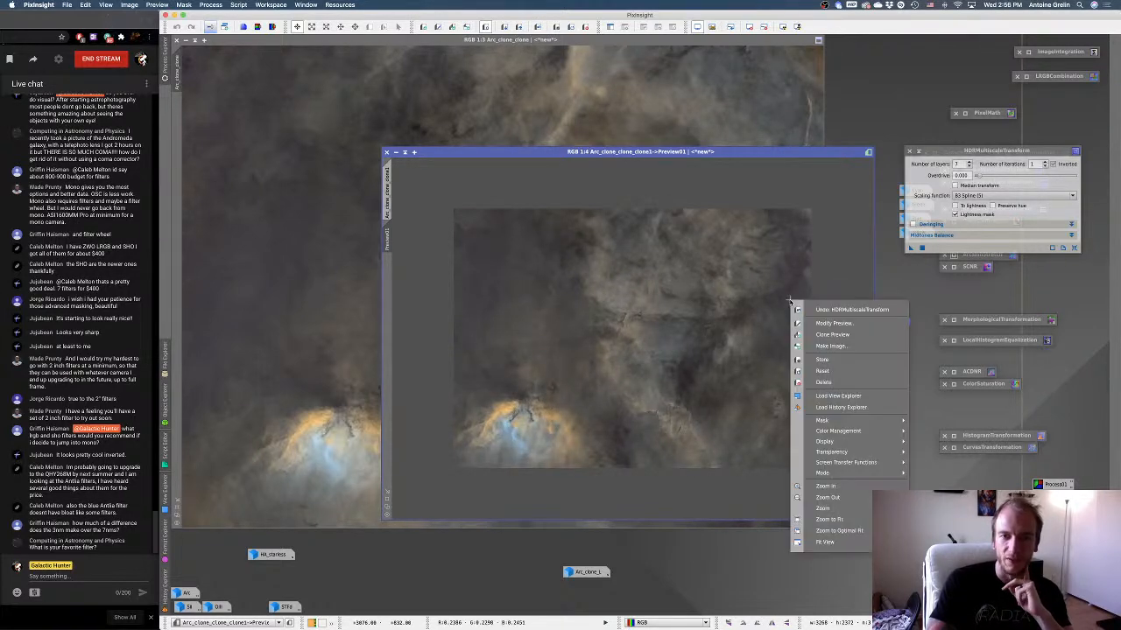
left_click(827, 309)
right_click(792, 303)
left_click(816, 310)
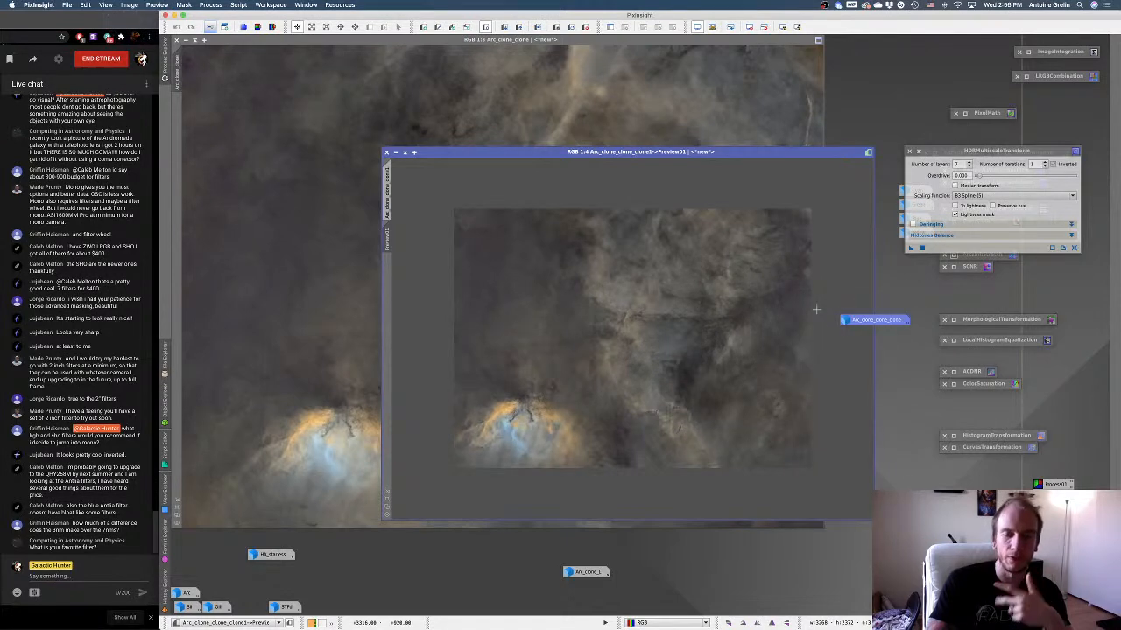
right_click(783, 312)
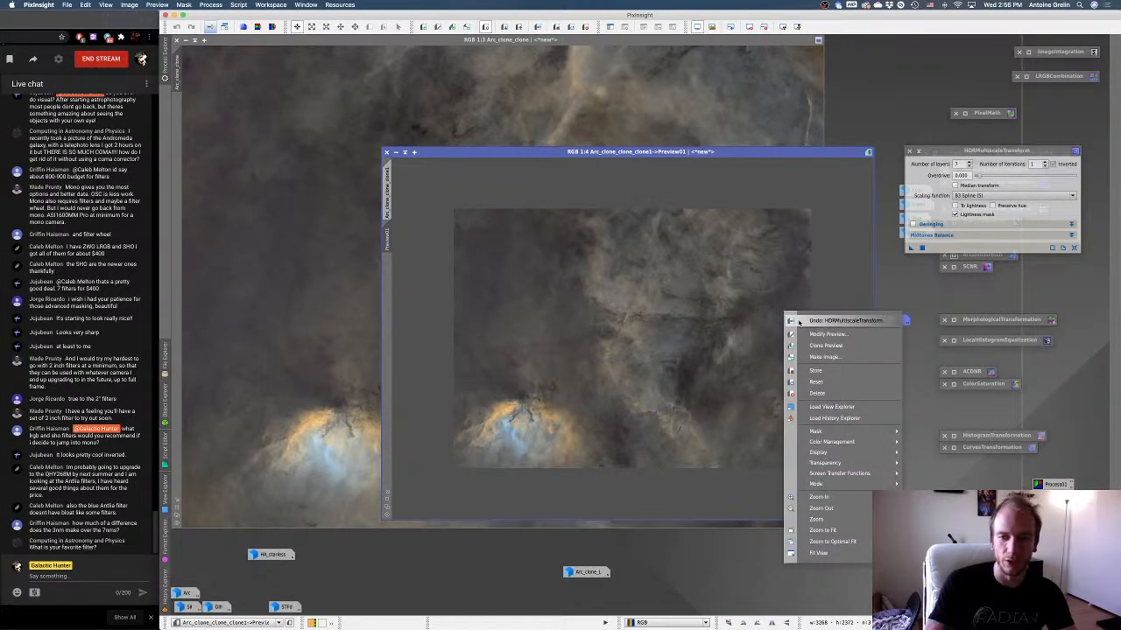
left_click(810, 319)
right_click(779, 317)
left_click(799, 327)
right_click(782, 317)
left_click(802, 324)
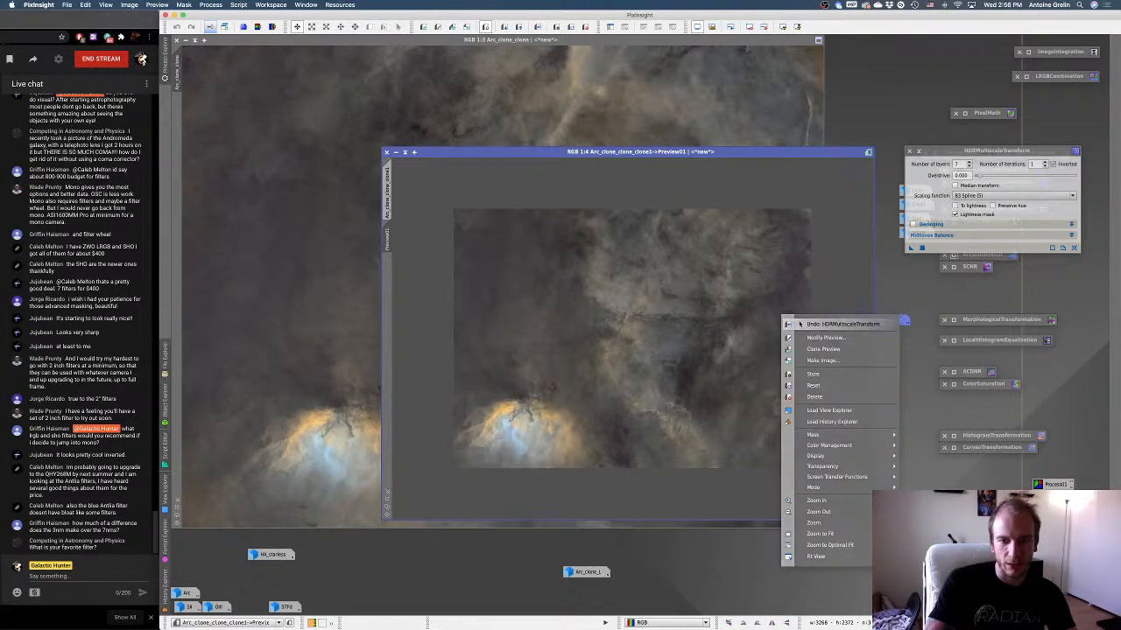
right_click(753, 306)
left_click(813, 314)
right_click(766, 317)
left_click(814, 324)
right_click(767, 318)
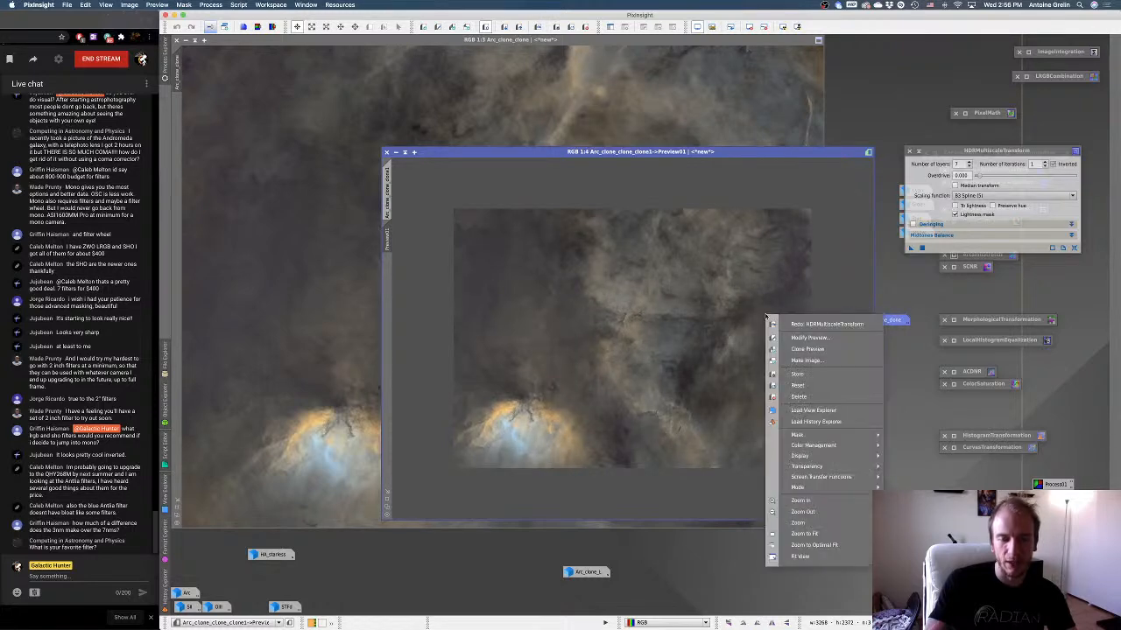
left_click(791, 324)
right_click(782, 323)
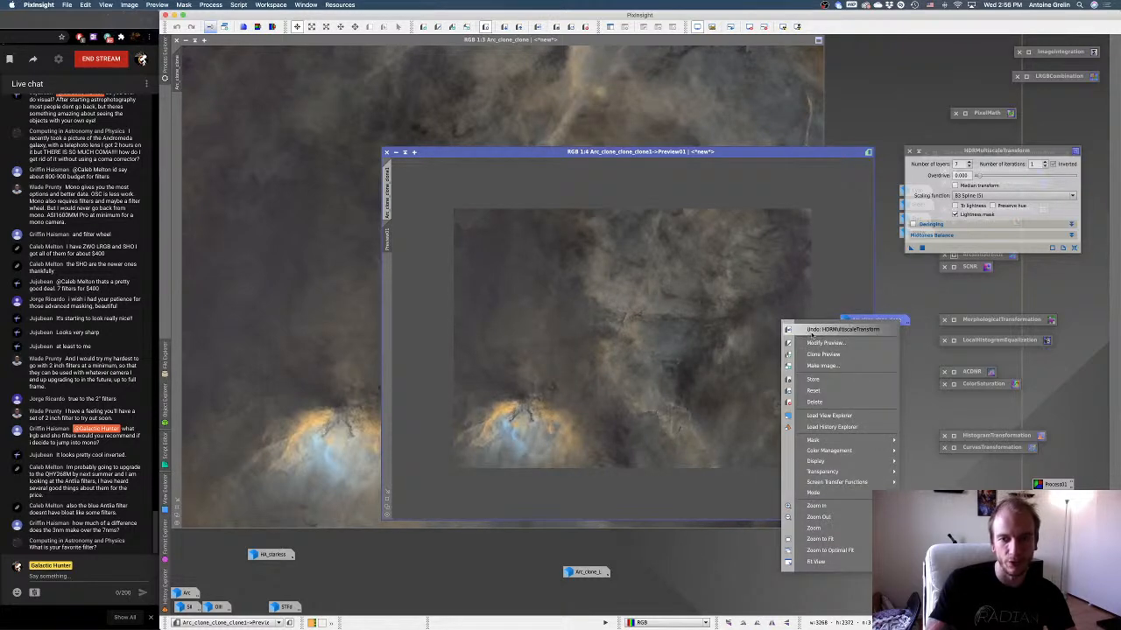
left_click(810, 331)
right_click(792, 323)
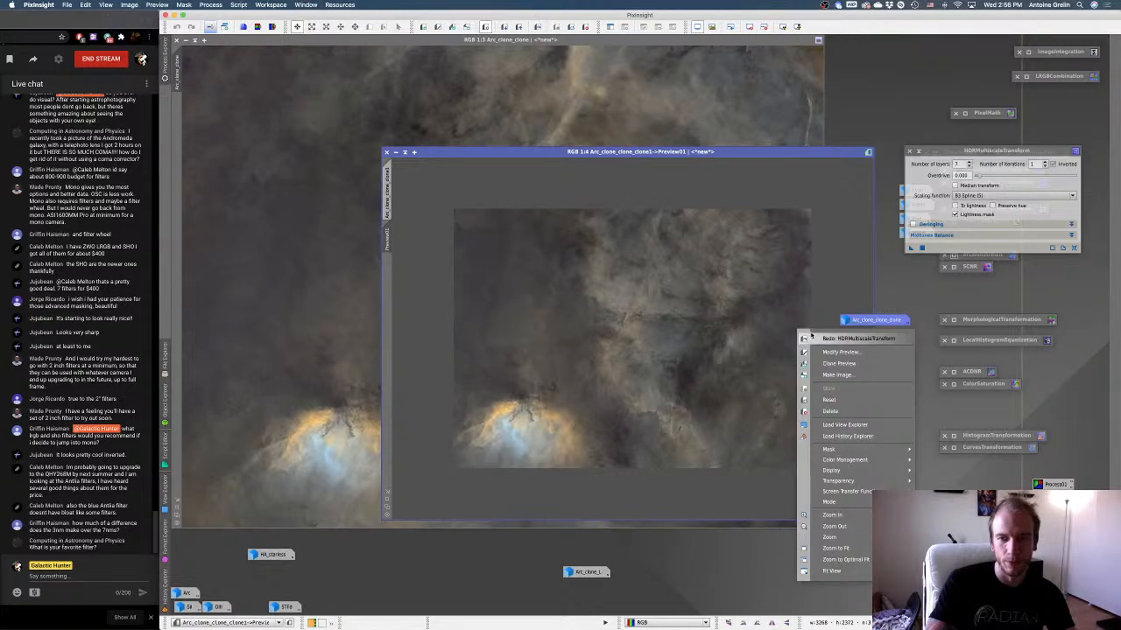
left_click(815, 337)
Apply the 7-layer HDRMultiscaleTransform to the whole duplicate image and close the original Arc_clone_clone without saving.
left_click(387, 191)
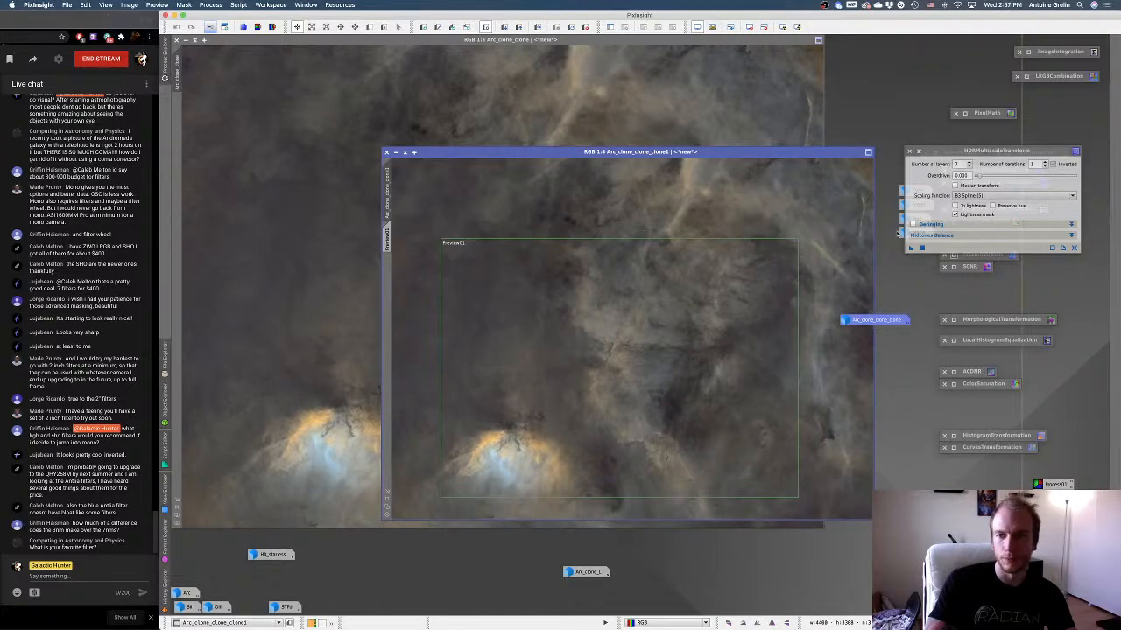
left_click(911, 247)
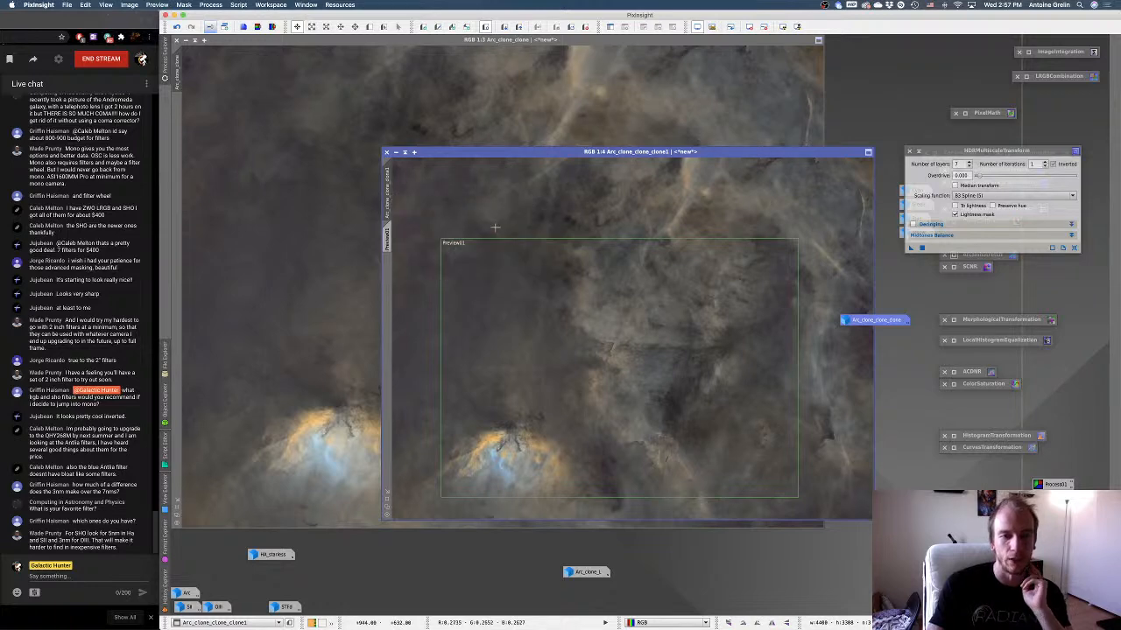
left_click(177, 40)
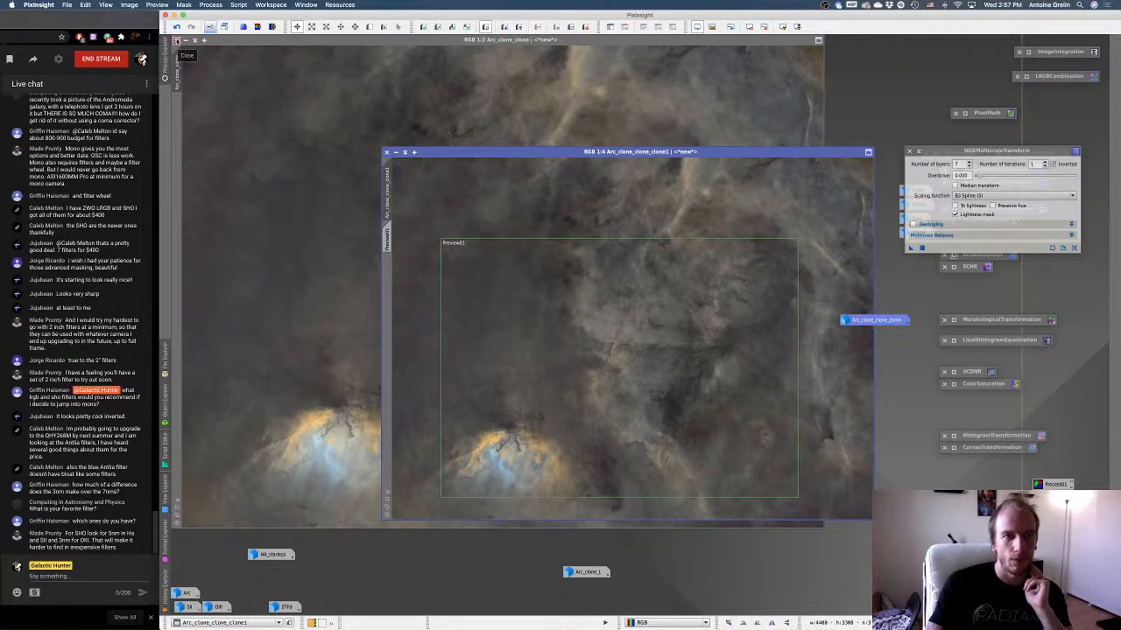
left_click(673, 339)
Move the processed duplicate into the closed image's place and rename its identifier to MAIN.
left_click_drag(571, 153, 361, 44)
right_click(377, 95)
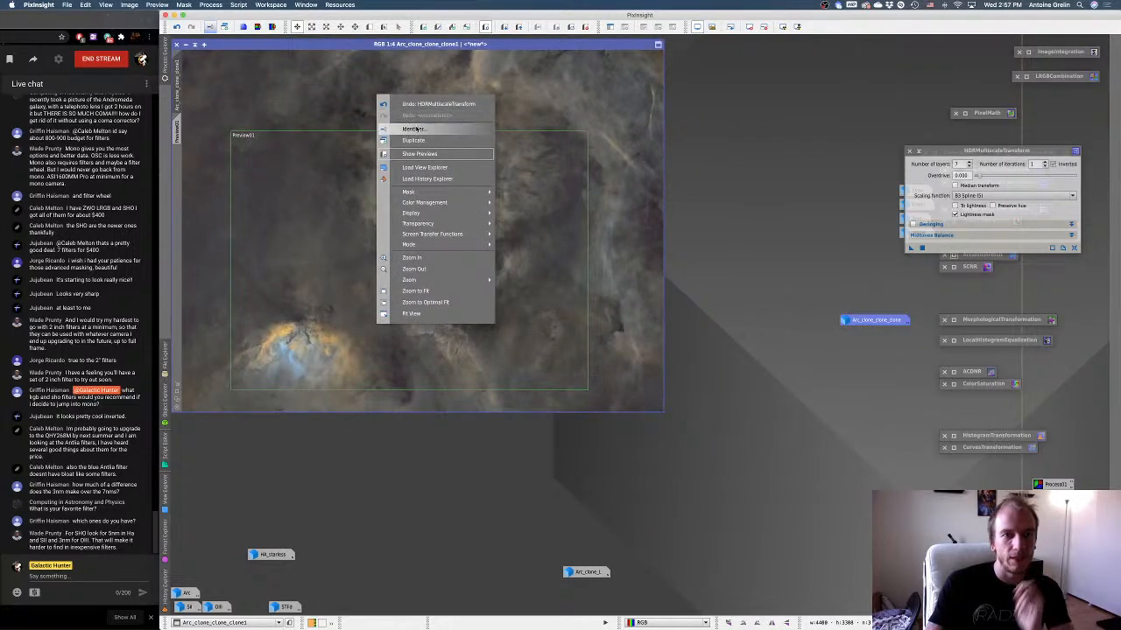
left_click(413, 128)
type("MAIN")
key("Return")
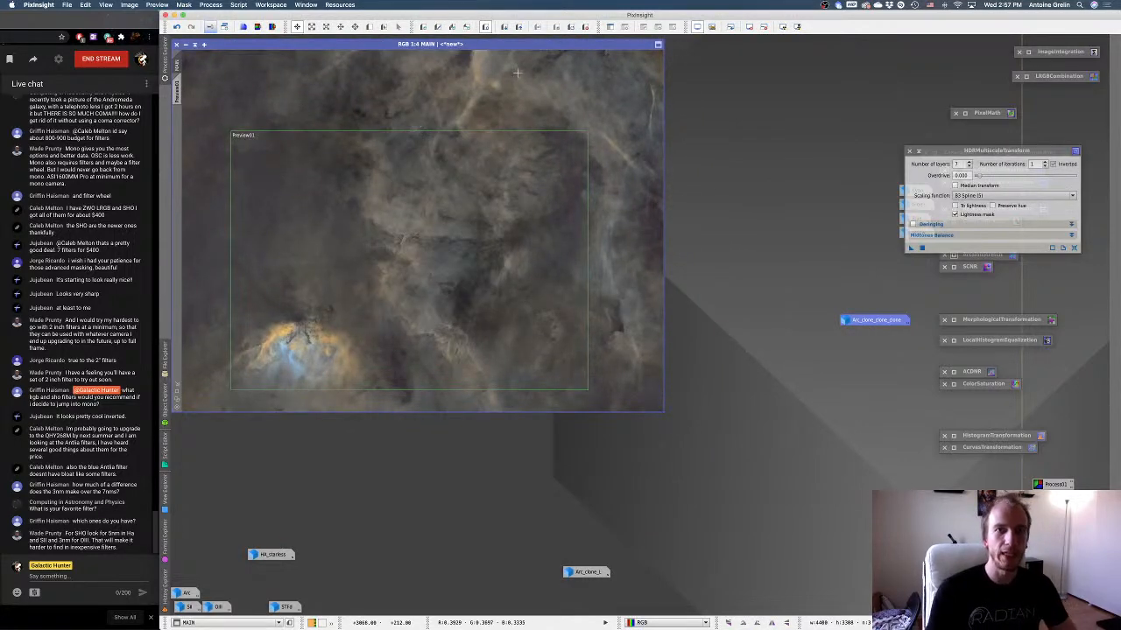
Replace HDRMultiscaleTransform with ACDNR in the workspace, and define a new preview on MAIN around the bright core, viewing it up close.
left_click(917, 151)
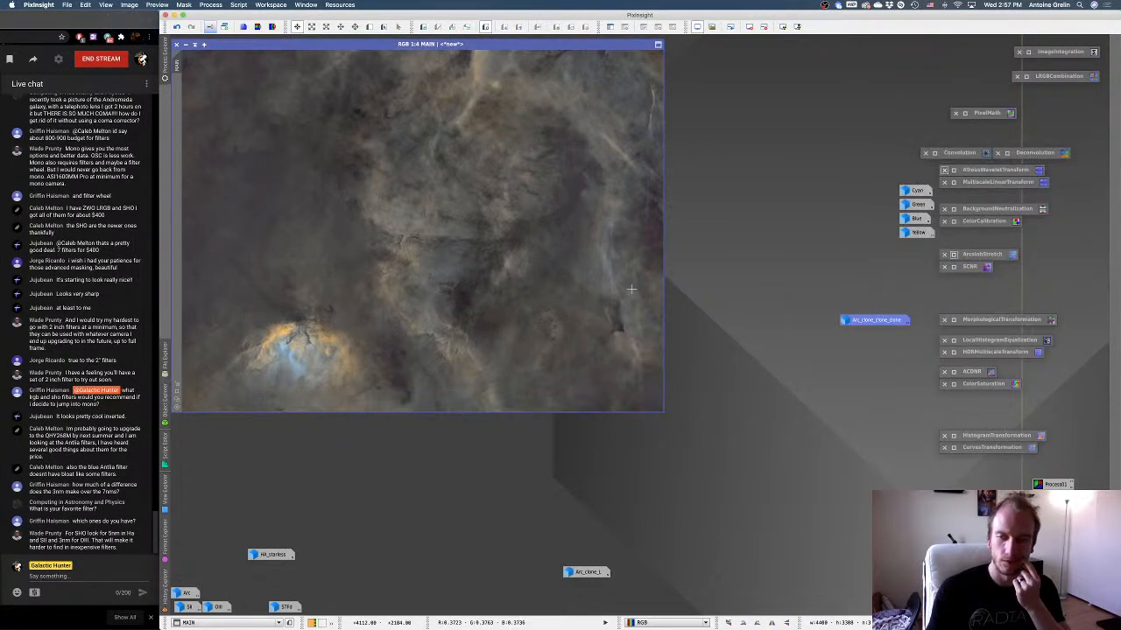
double_click(955, 372)
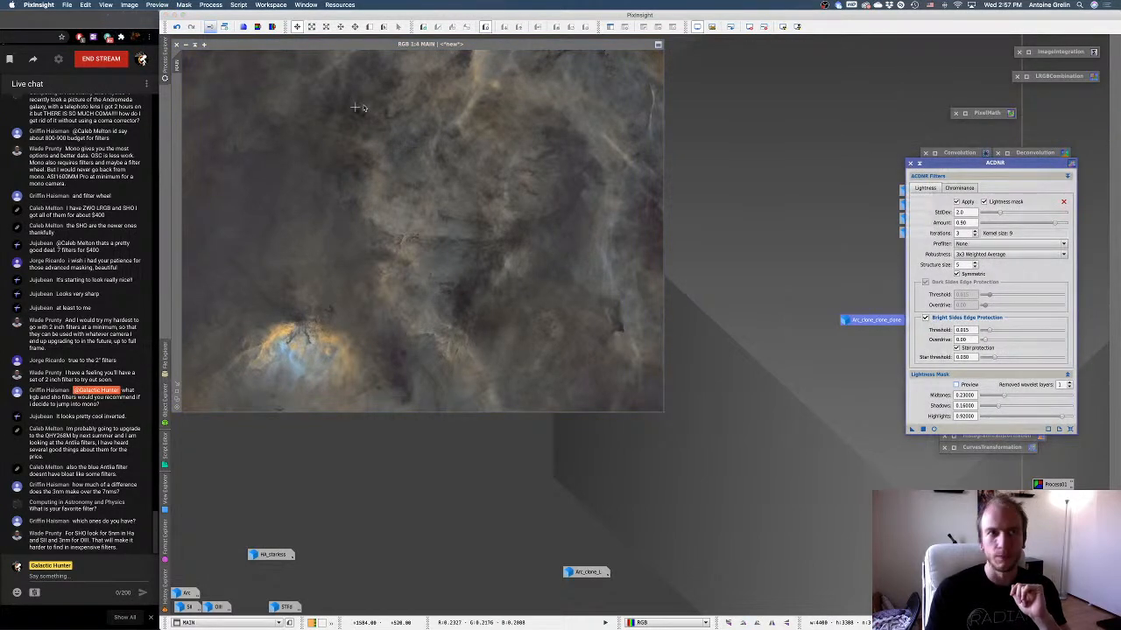
left_click(368, 27)
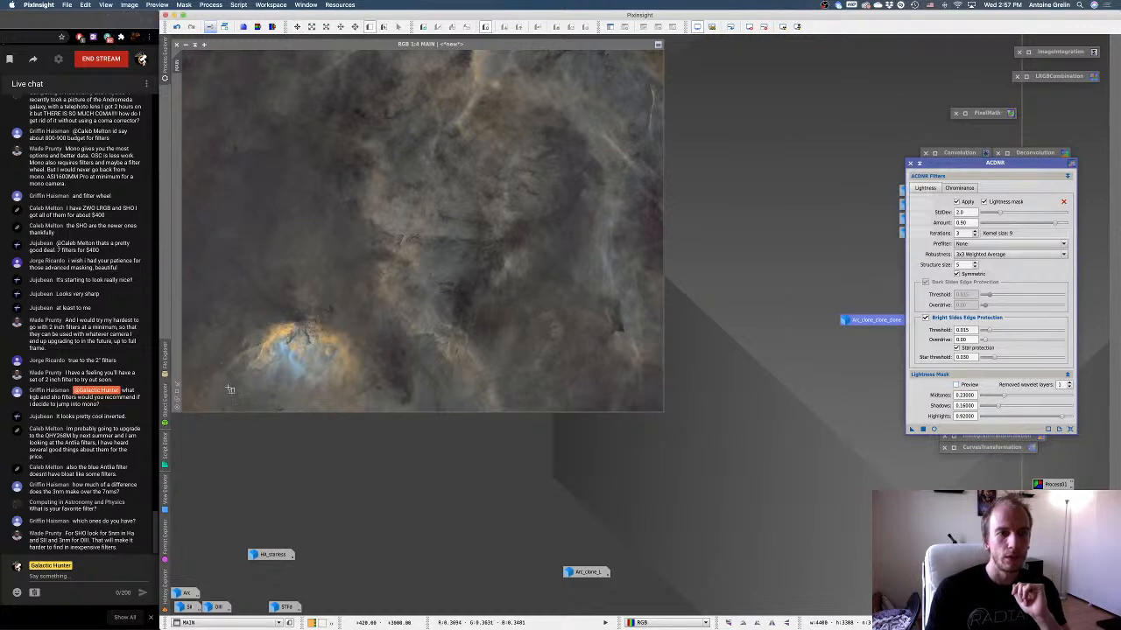
left_click_drag(232, 383, 352, 258)
left_click(177, 92)
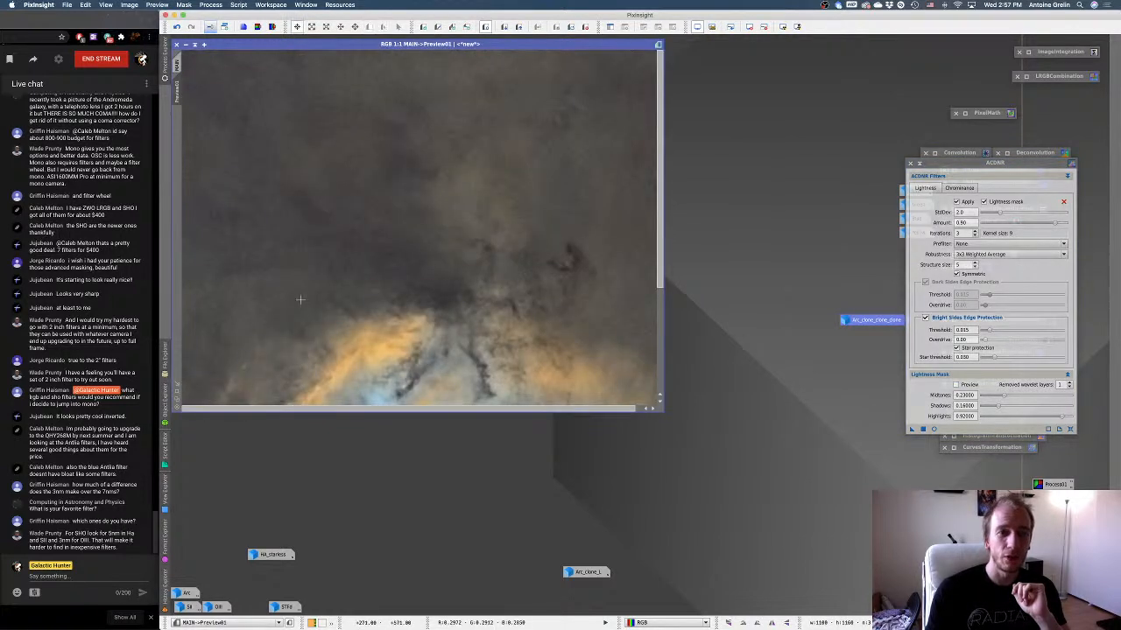
scroll(300, 337, "down", 1)
scroll(433, 333, "down", 6)
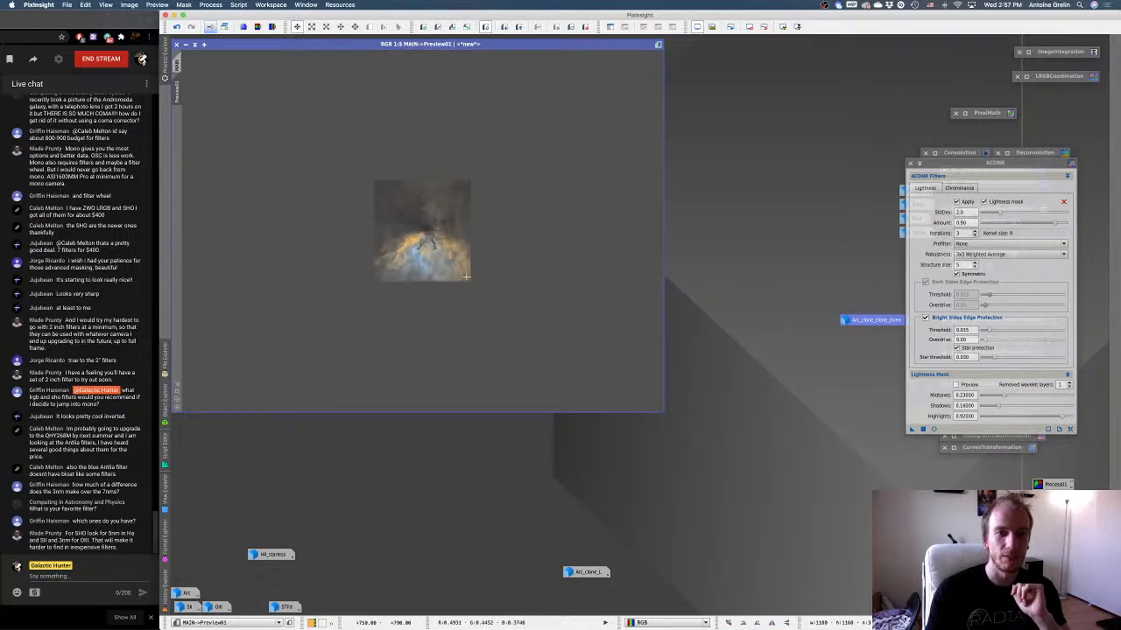
scroll(394, 262, "up", 7)
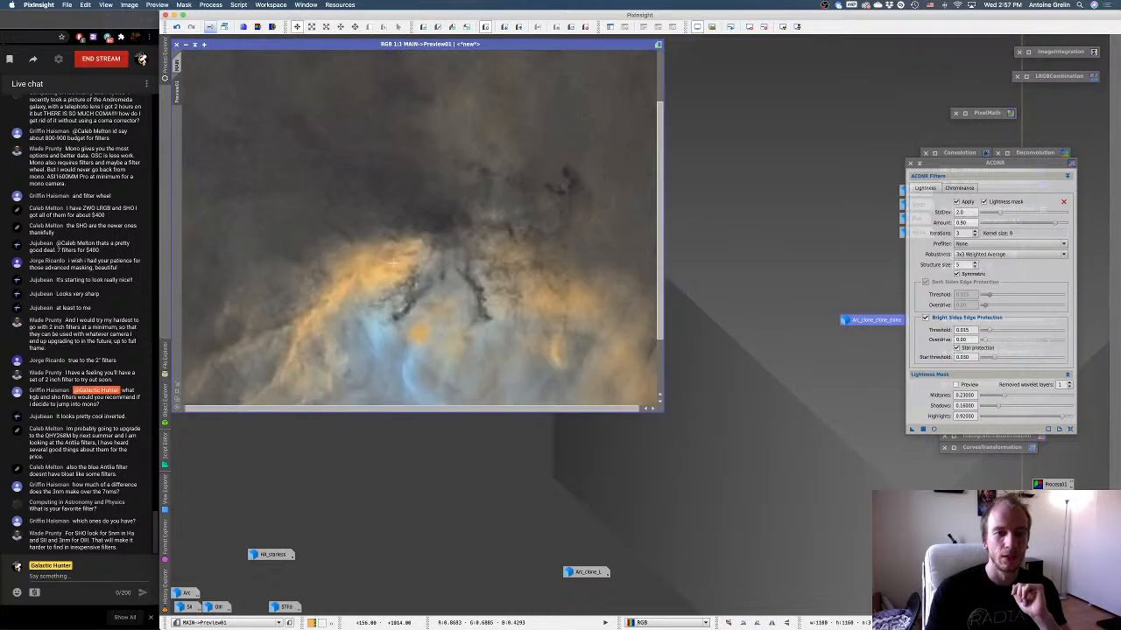
scroll(393, 262, "up", 1)
scroll(430, 181, "down", 2)
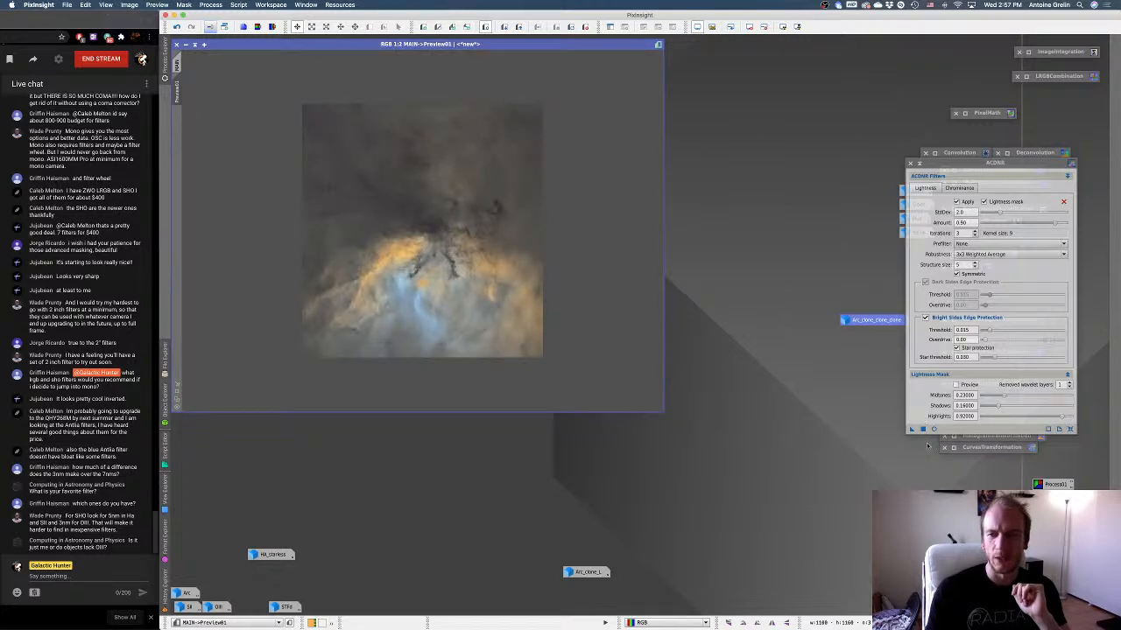
Test an ACDNR lightness amount of 0.60 in a real-time preview of the bright core and close that preview.
left_click(933, 430)
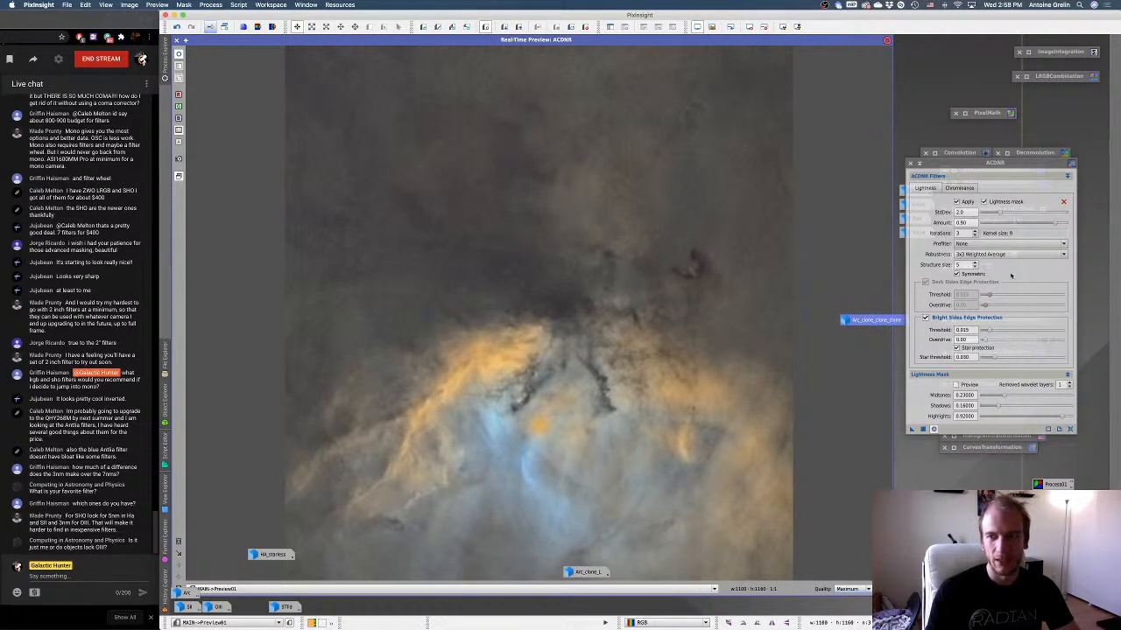
left_click_drag(1054, 226, 1037, 226)
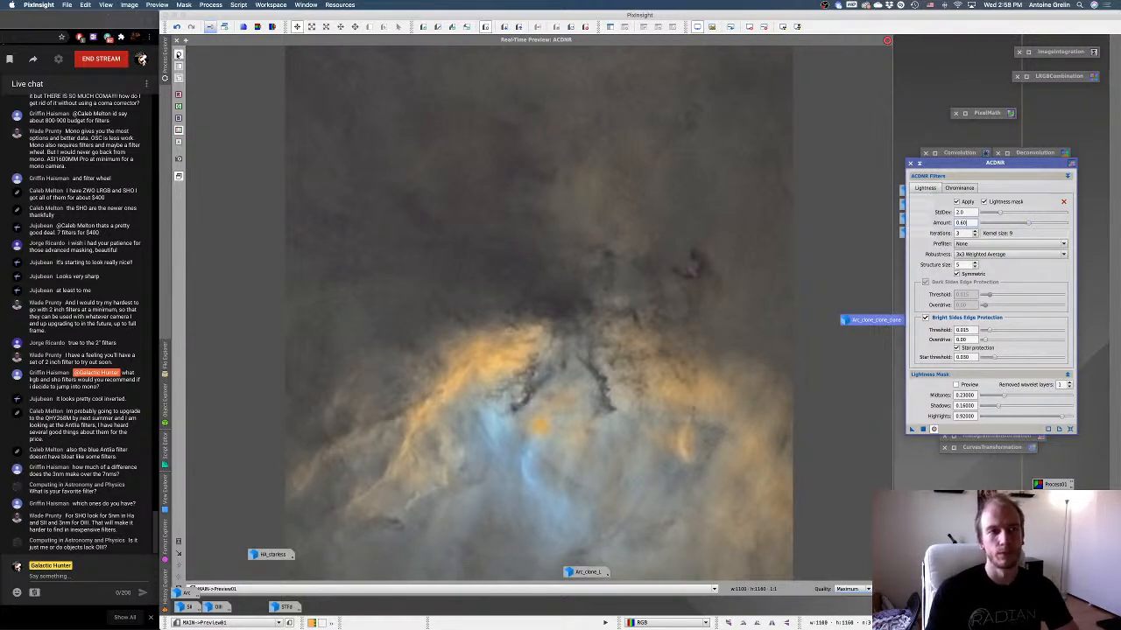
key("Return")
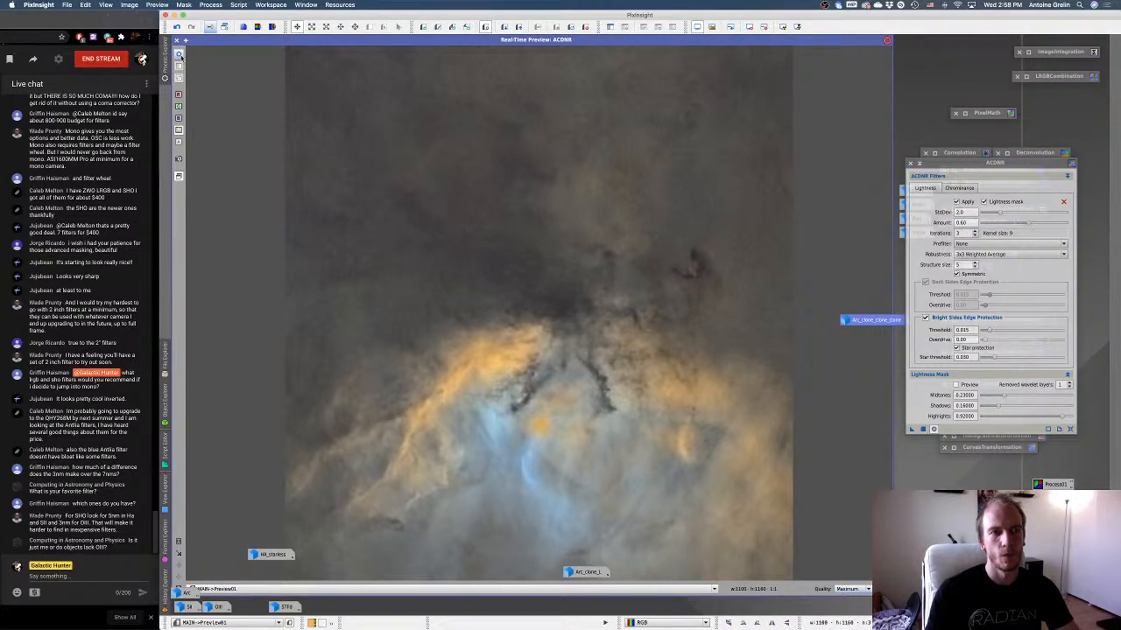
left_click(176, 41)
Return to the full MAIN image, lower the ACDNR lightness amount slightly and apply the noise reduction to it.
left_click(177, 66)
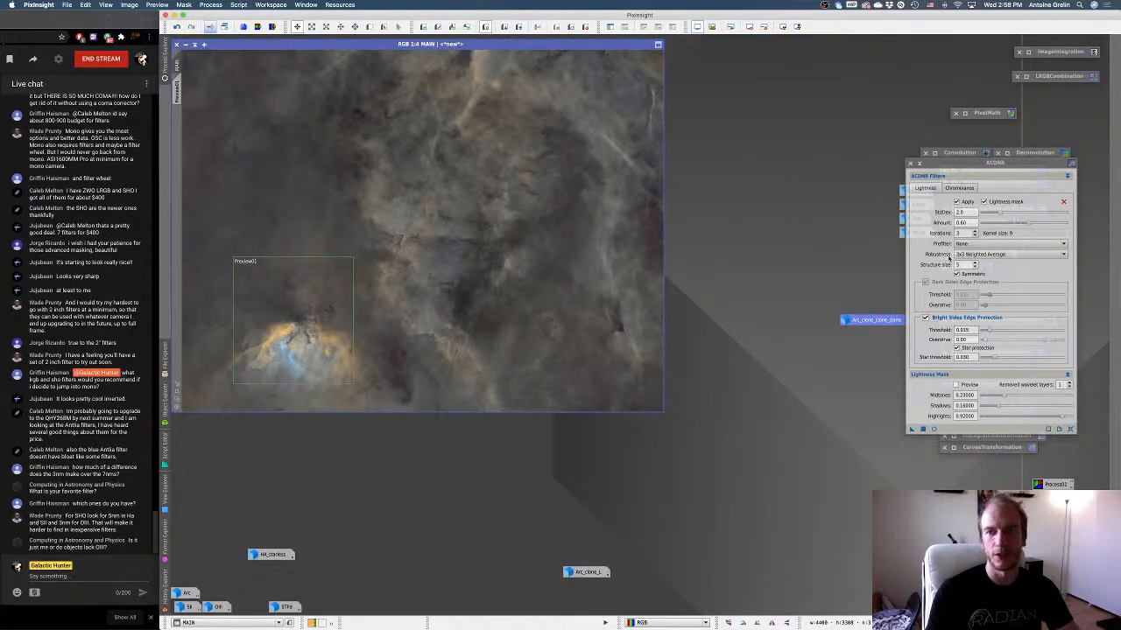
left_click_drag(1027, 225, 1021, 226)
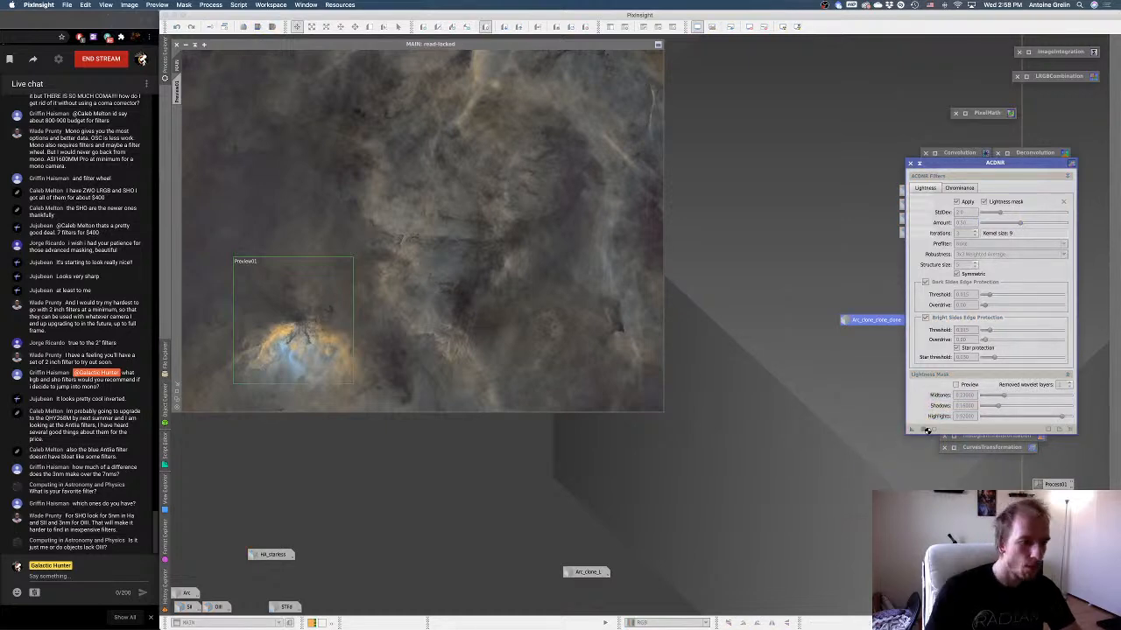
Run ACDNR on MAIN with a lightness amount of 0.50, inspect the result at 1:3, and collapse the ACDNR window to its icon.
left_click(924, 430)
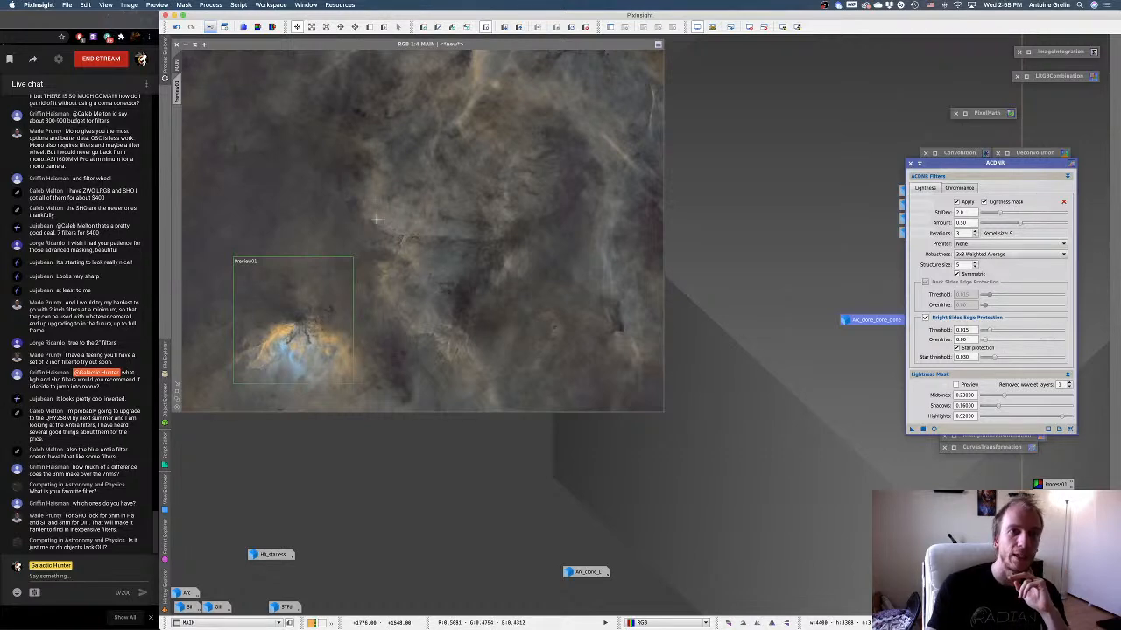
left_click_drag(265, 45, 265, 40)
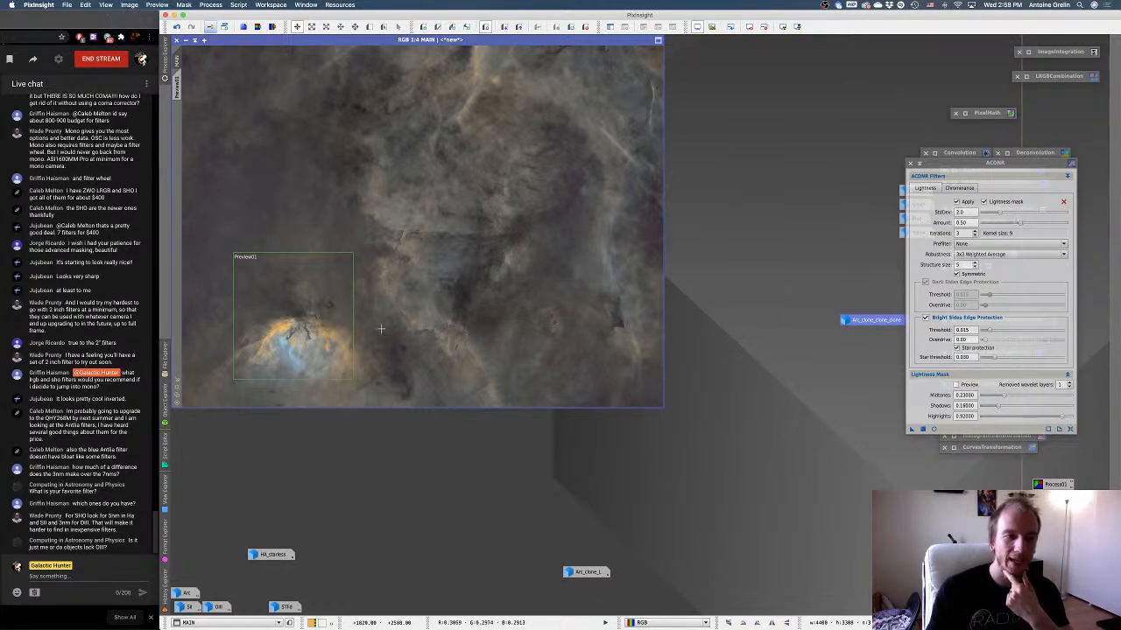
left_click(177, 389)
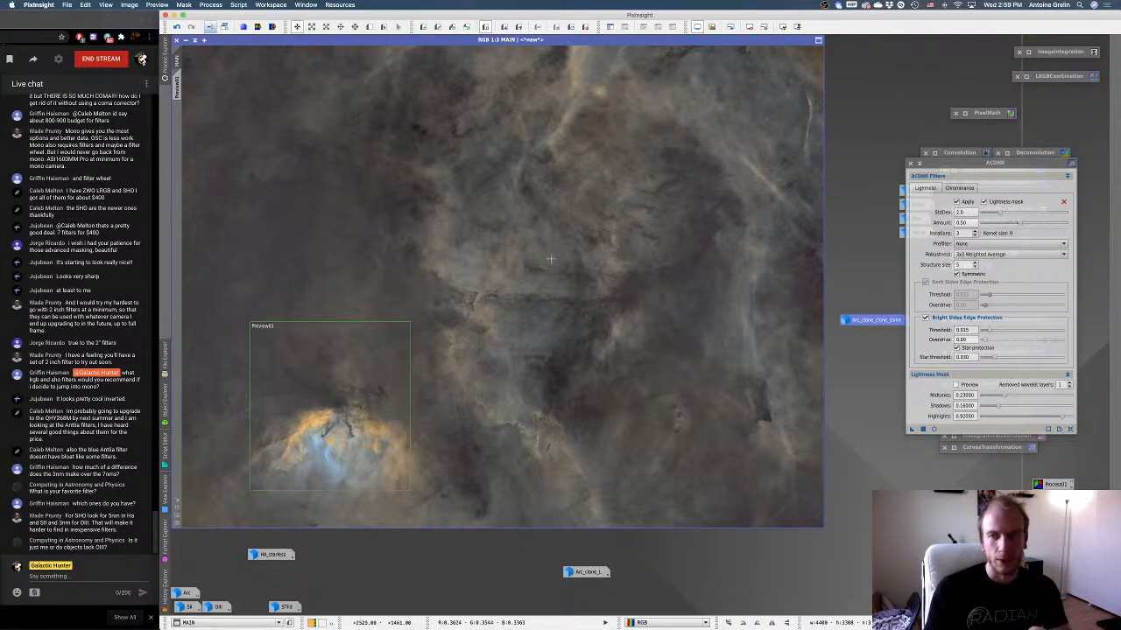
left_click(919, 164)
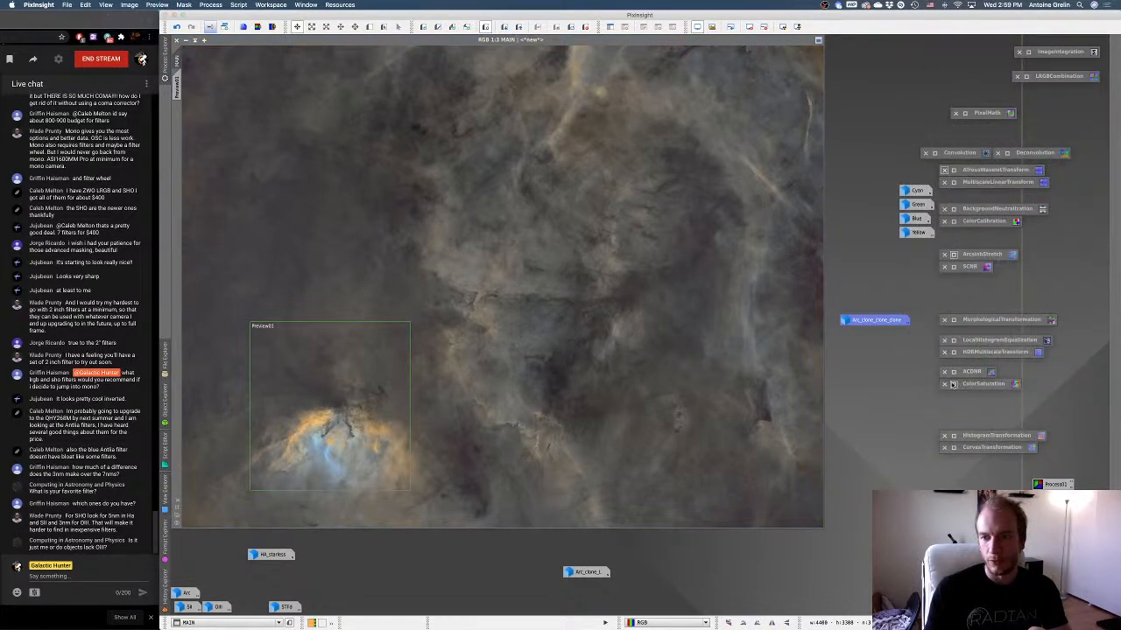
Open ColorSaturation with a real-time preview of MAIN and arrange its window so the curve and nebula are both visible.
double_click(954, 387)
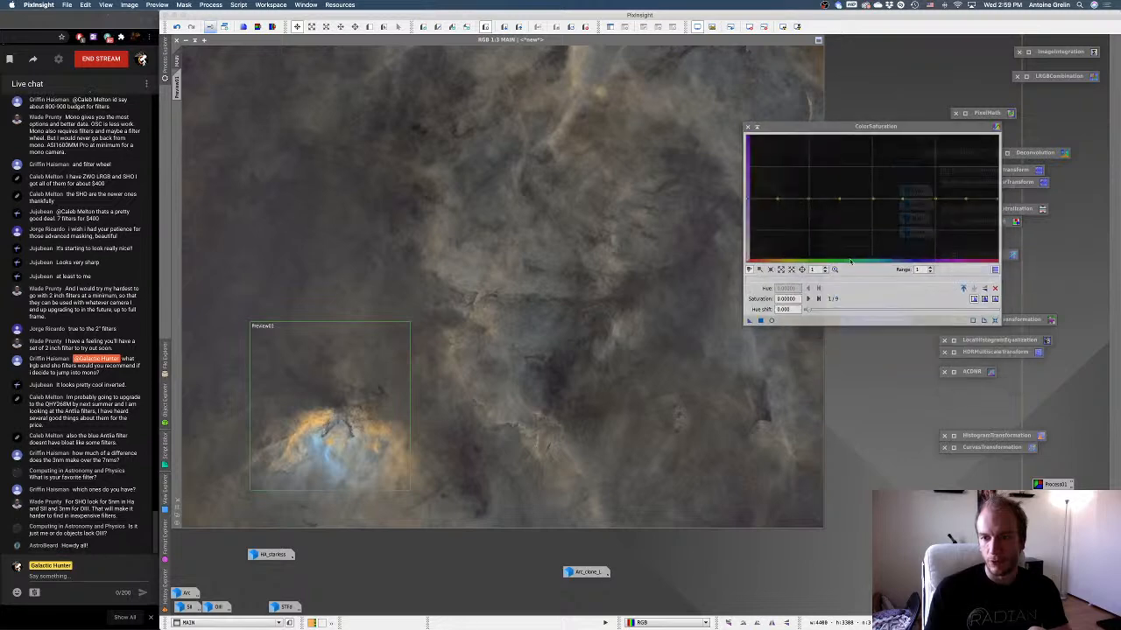
left_click(772, 320)
left_click_drag(838, 126, 888, 363)
left_click_drag(868, 321, 939, 299)
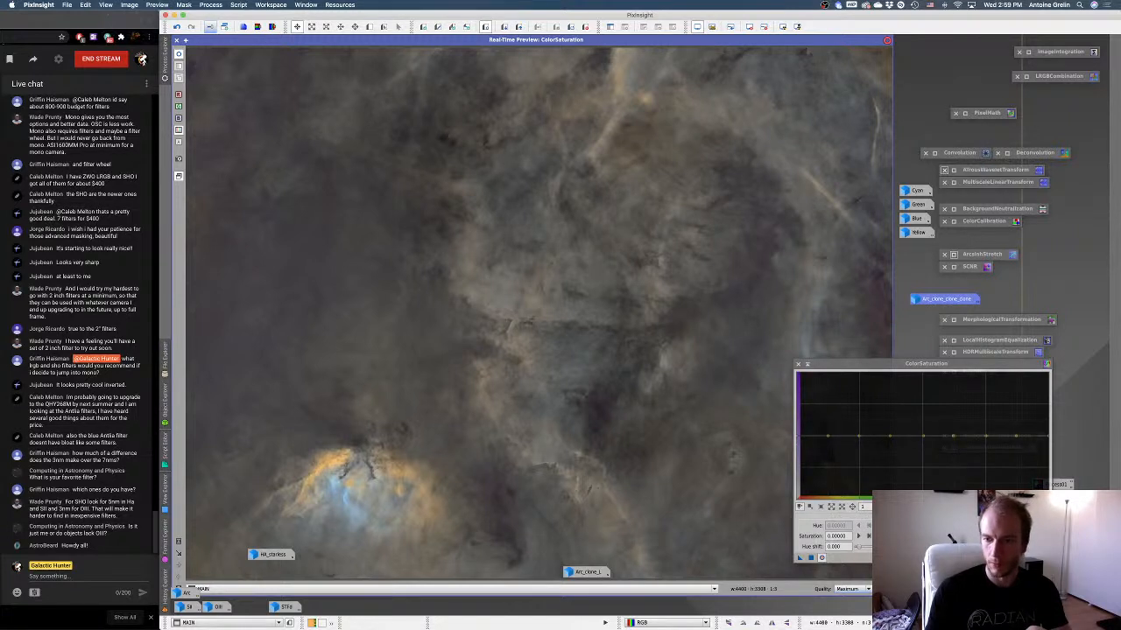
left_click(910, 363)
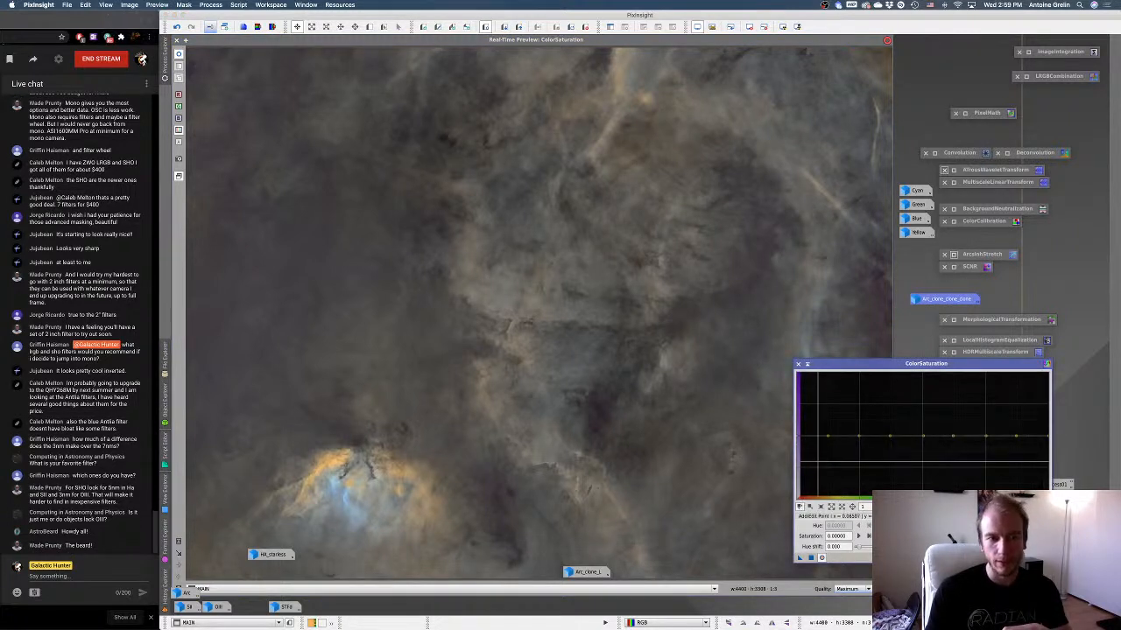
Raise the ColorSaturation curve to about 0.24 at the red end and to about 0.10 at the orange hue near 0.12.
left_click_drag(800, 436, 801, 434)
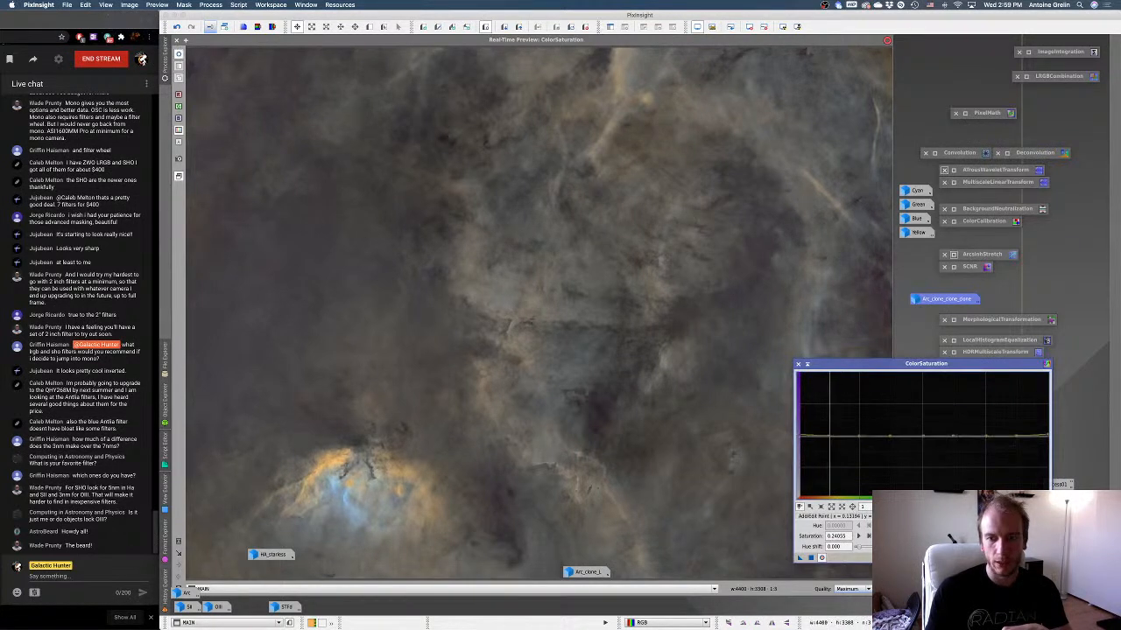
left_click(829, 435)
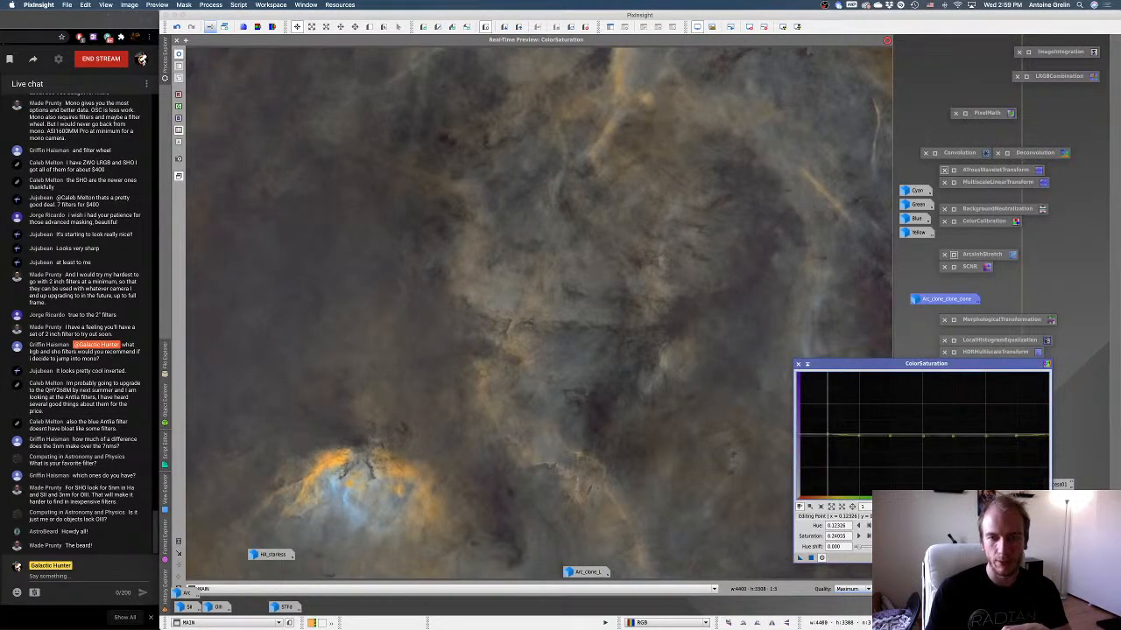
left_click_drag(827, 435, 828, 435)
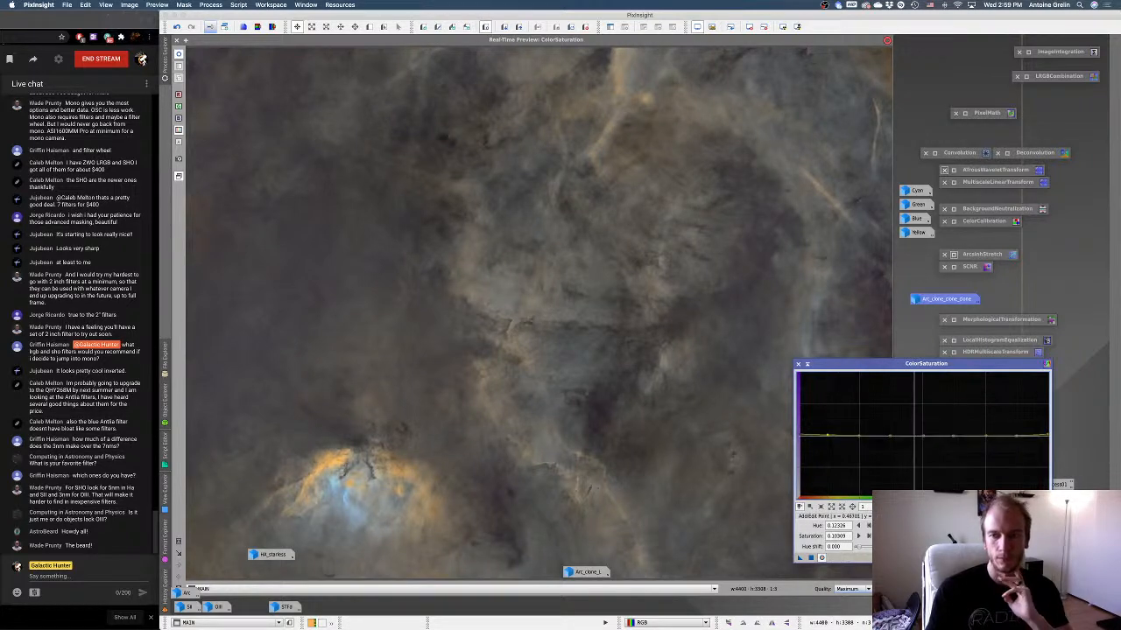
Raise saturation at the blue hue near 0.62 to about 0.17, and sample the bright core and central nebula in the preview.
left_click(953, 435)
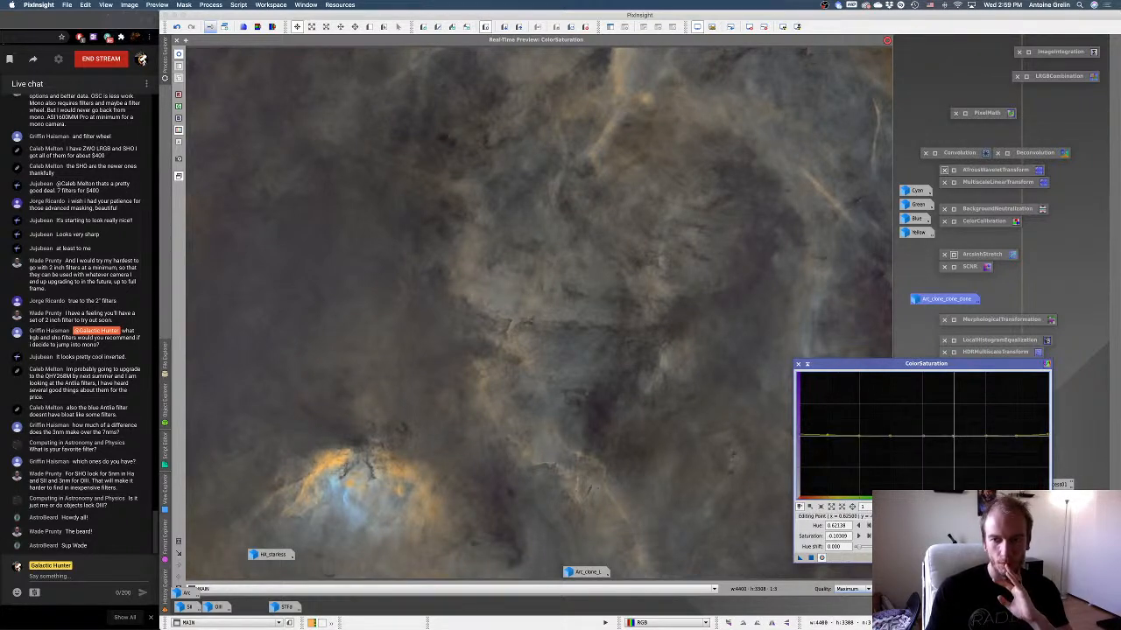
left_click_drag(954, 435, 953, 435)
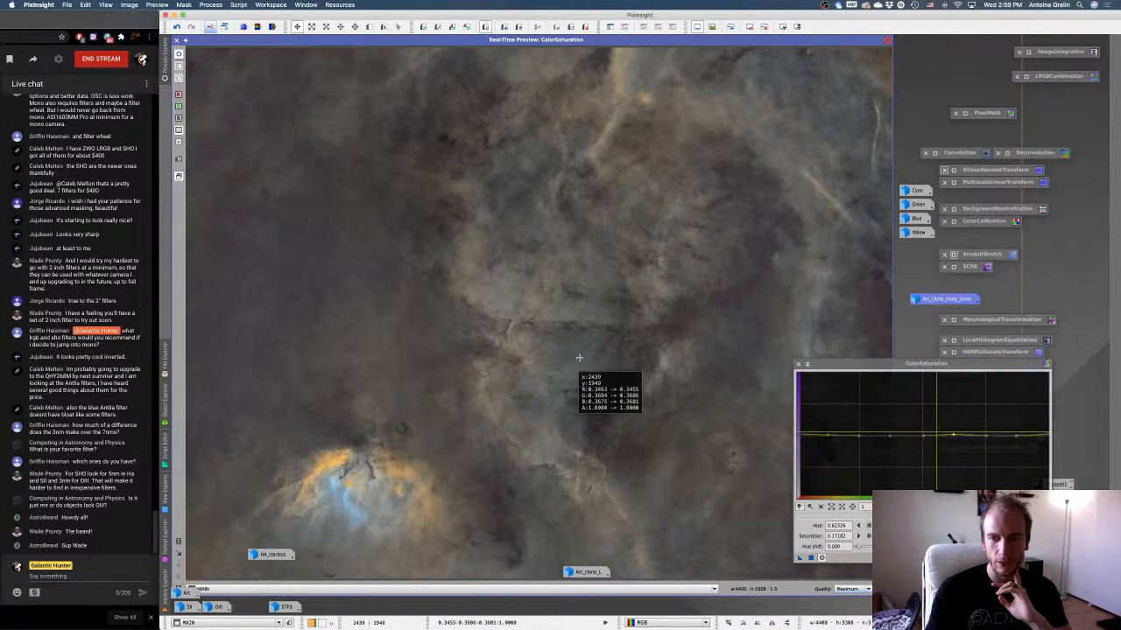
left_click(349, 497)
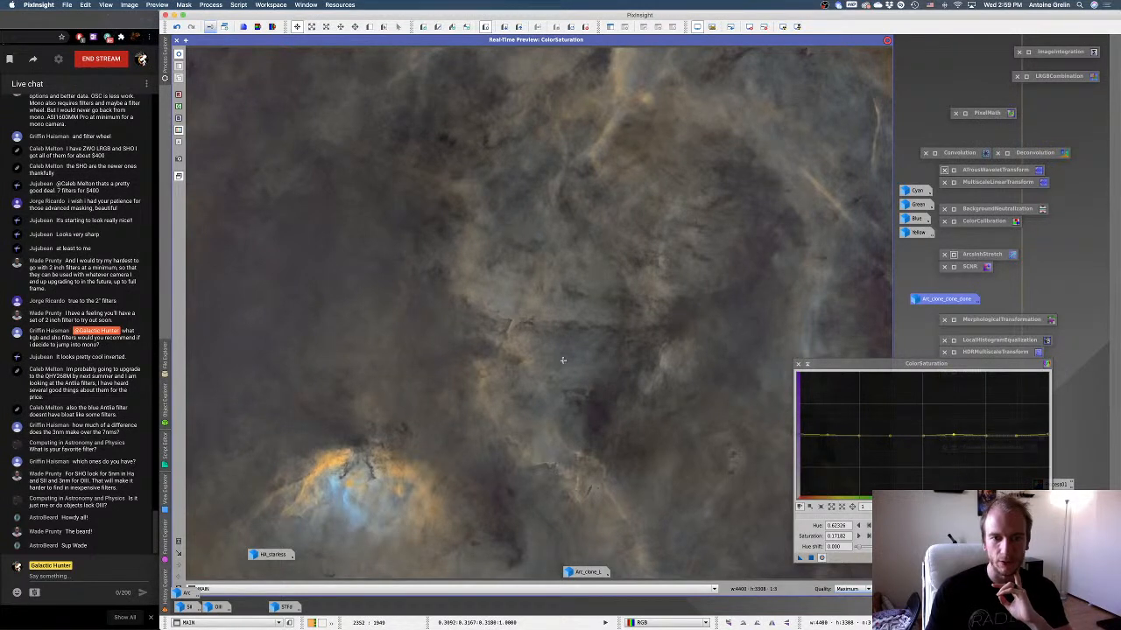
left_click_drag(562, 360, 579, 357)
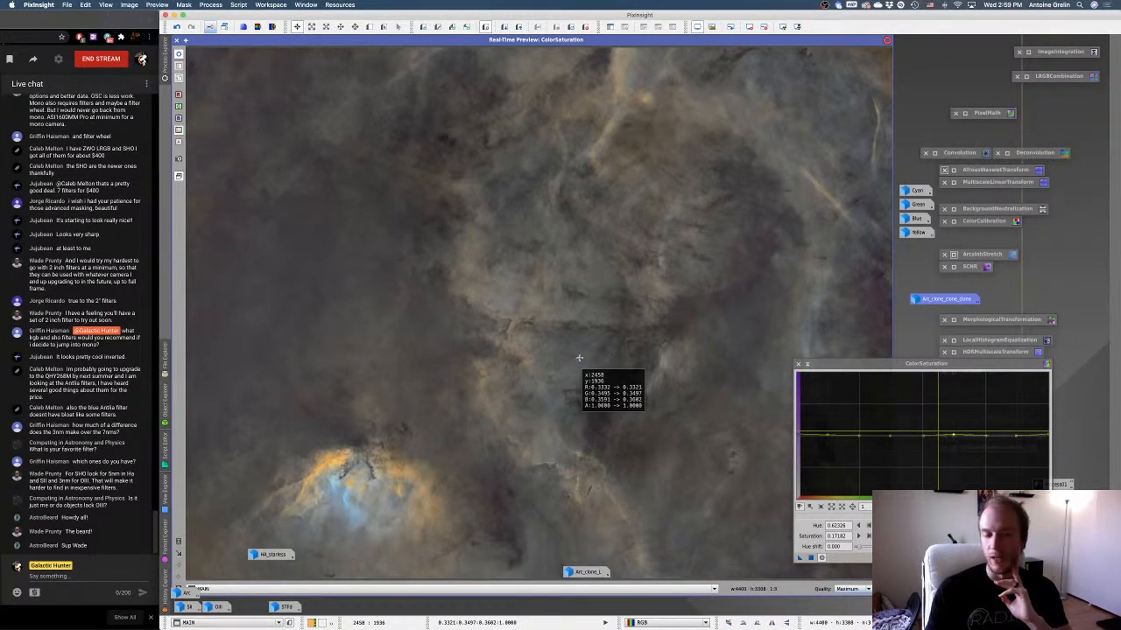
Lift the cyan point of the saturation curve slightly and raise the purple hue near 0.75 to about 0.38.
left_click(923, 436)
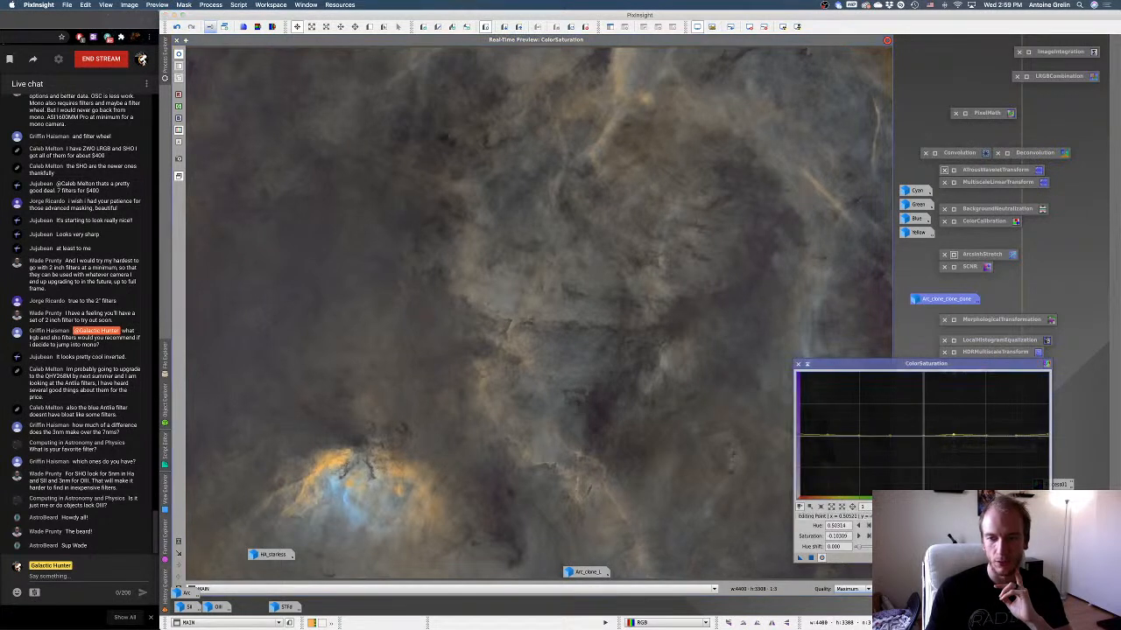
left_click_drag(922, 436, 985, 433)
left_click(985, 436)
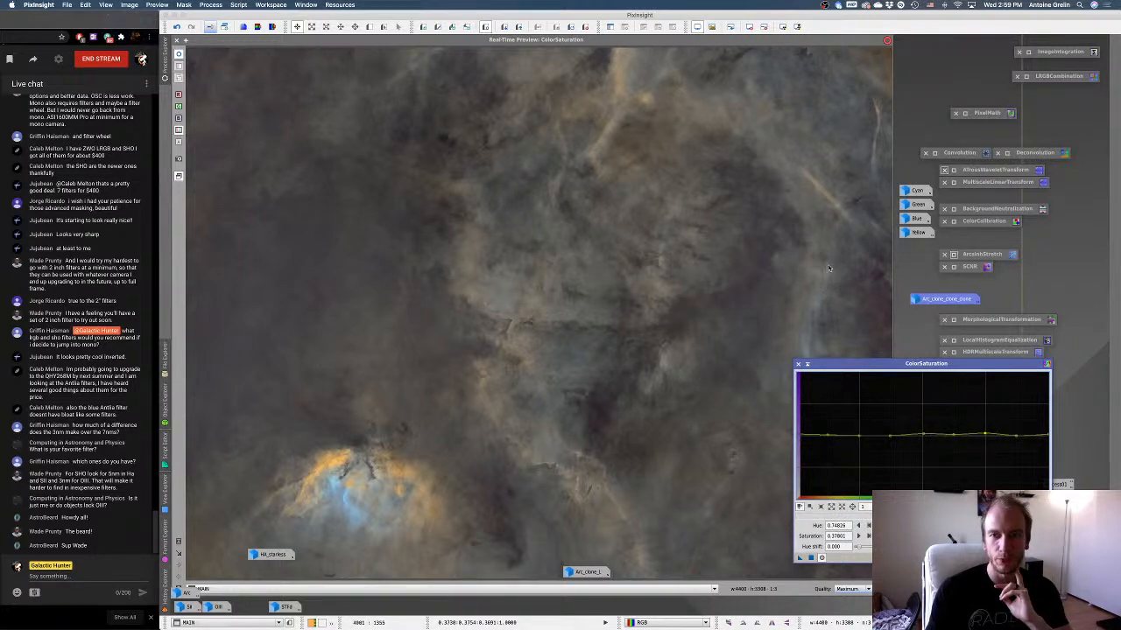
left_click(778, 86)
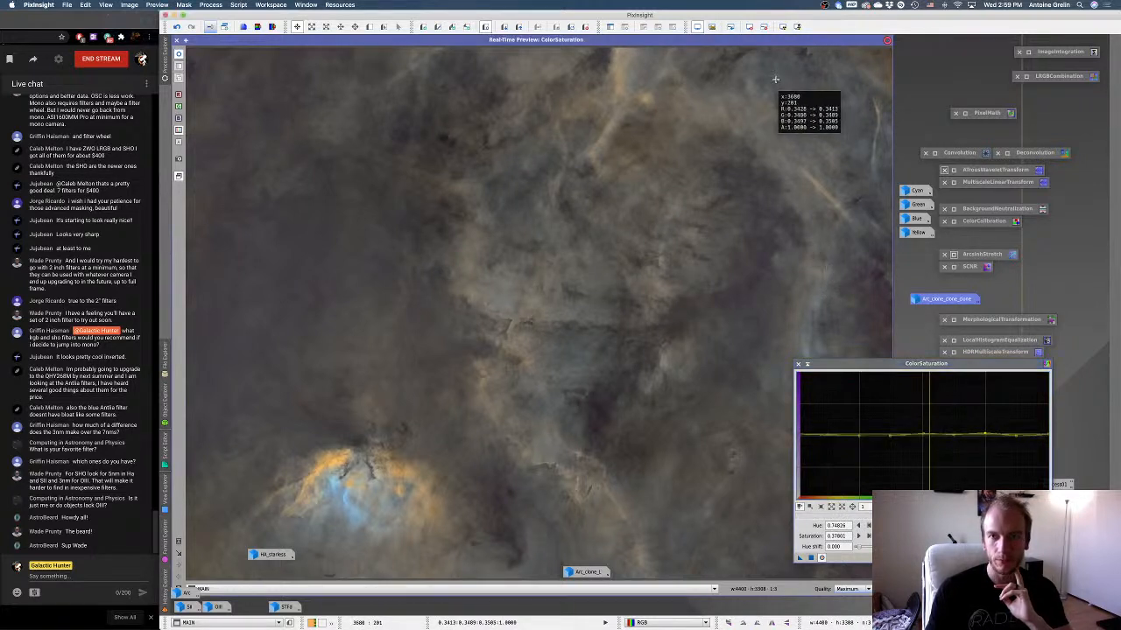
Shift the cyan curve point to hue about 0.54 with saturation about 0.17, and the orange point to hue about 0.11.
left_click(923, 437)
mouse_move(928, 435)
left_mouse_down()
mouse_move(934, 418)
mouse_move(932, 435)
left_mouse_up()
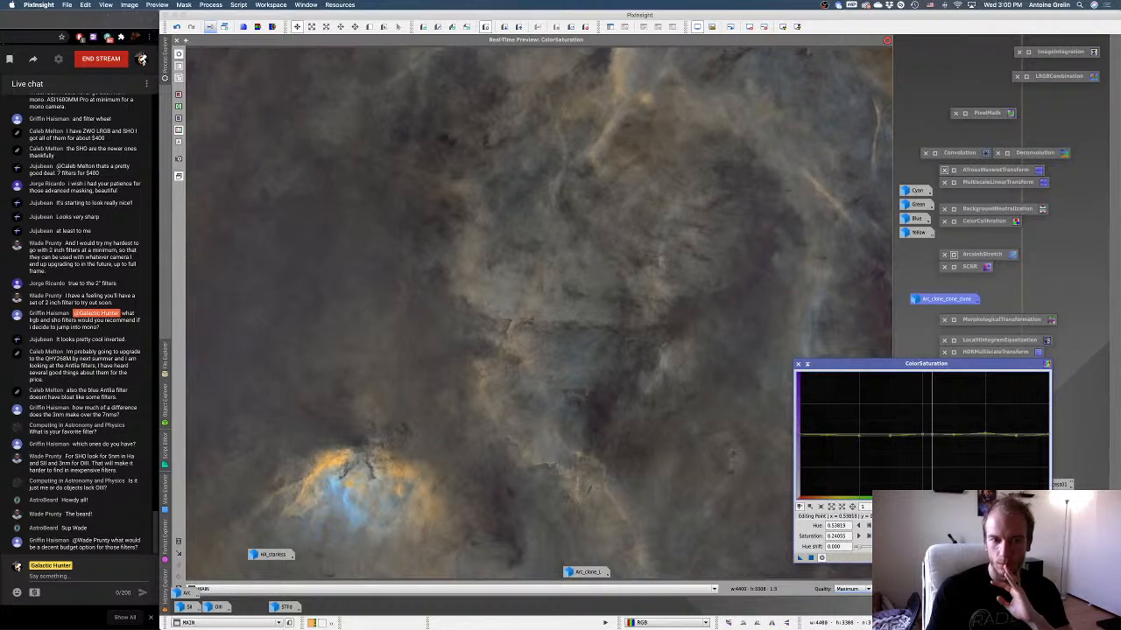
left_click_drag(931, 436, 932, 435)
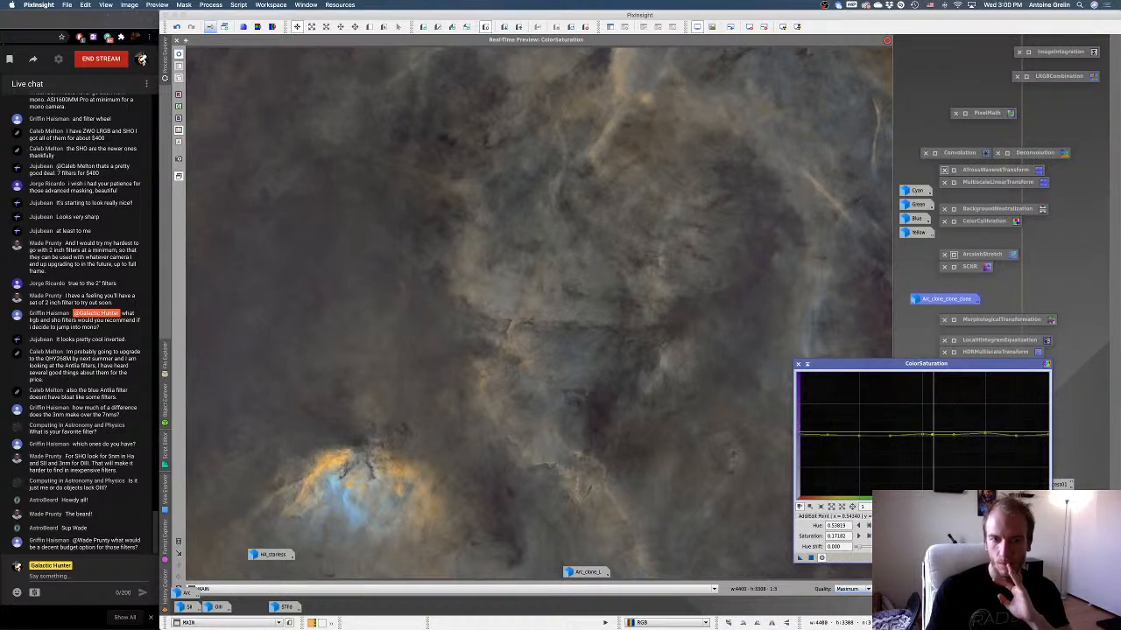
left_click_drag(827, 435, 825, 435)
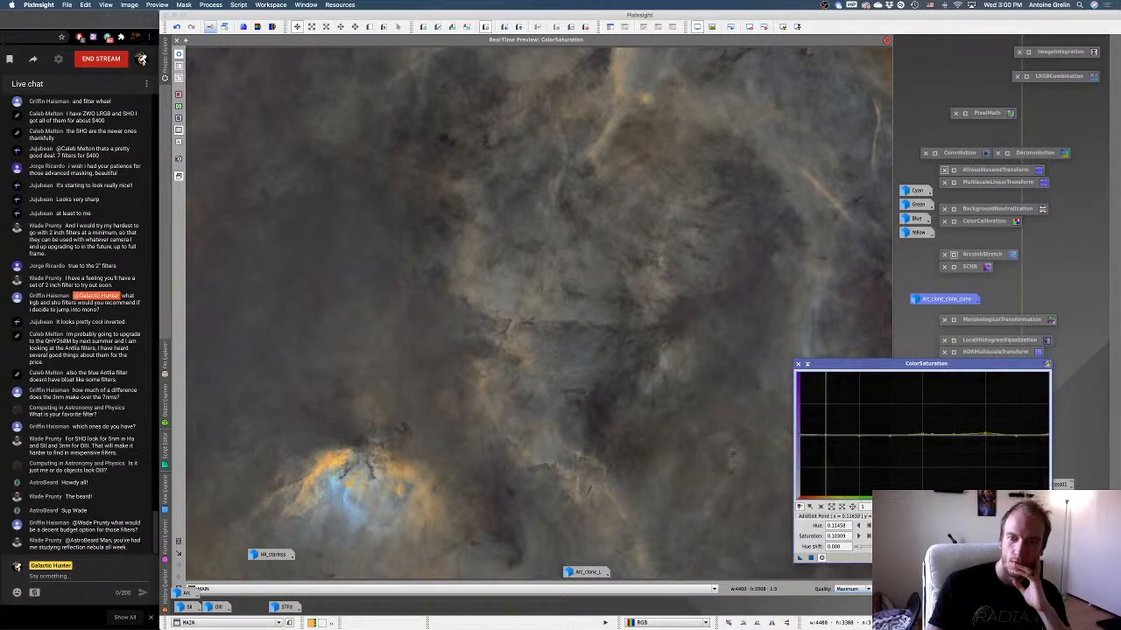
Close the real-time preview, apply the ColorSaturation curve to MAIN, and put the ColorSaturation window away.
left_click(177, 40)
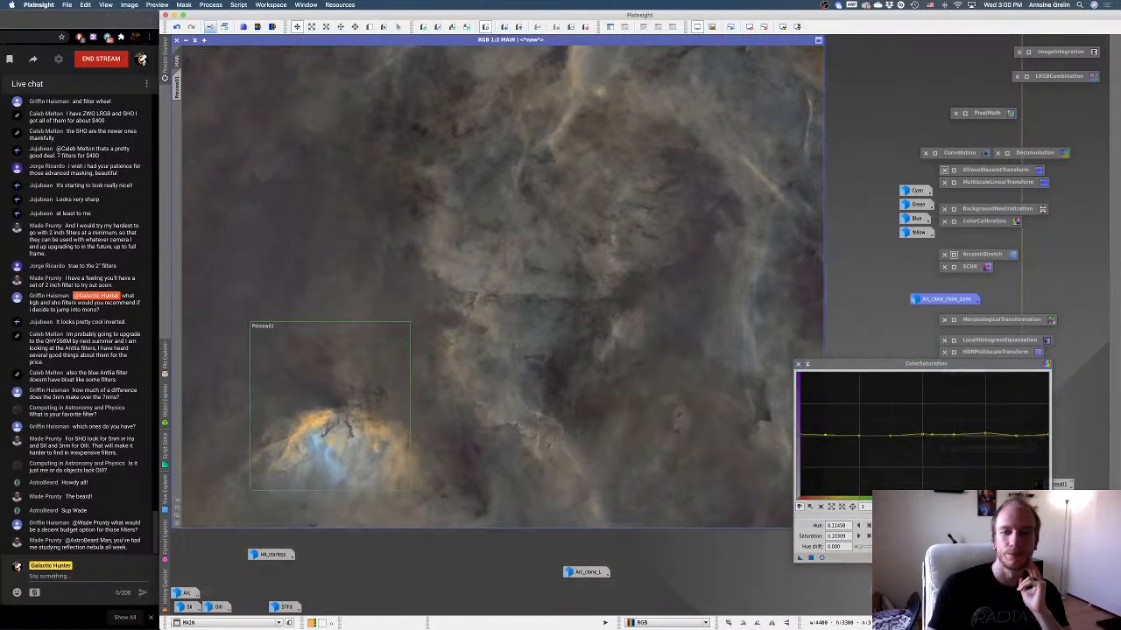
left_click(810, 557)
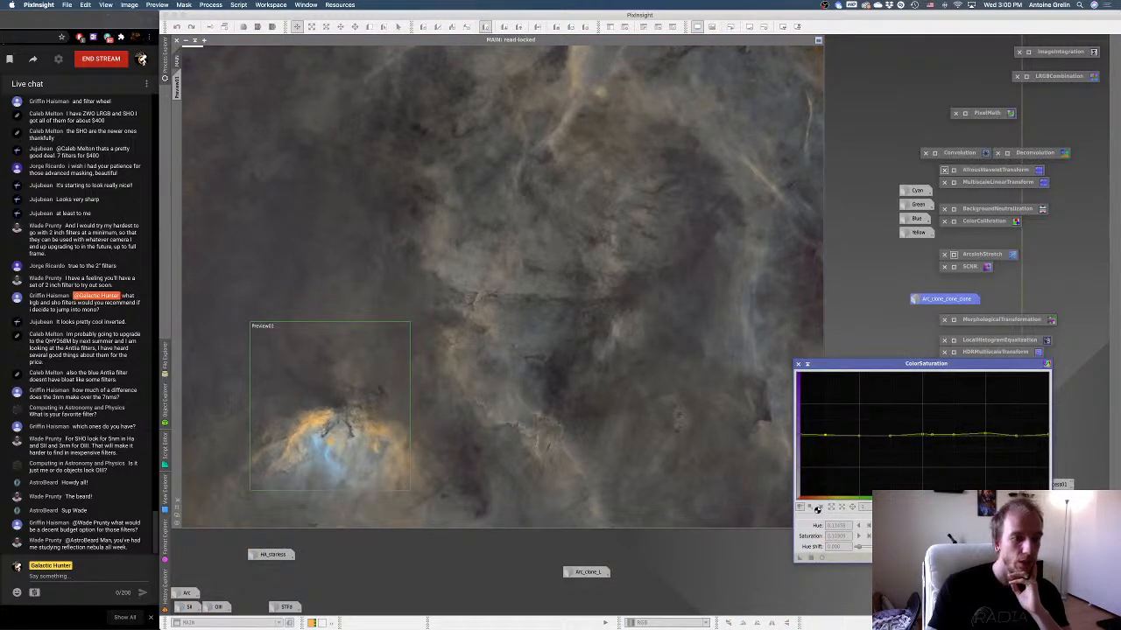
left_click(789, 369)
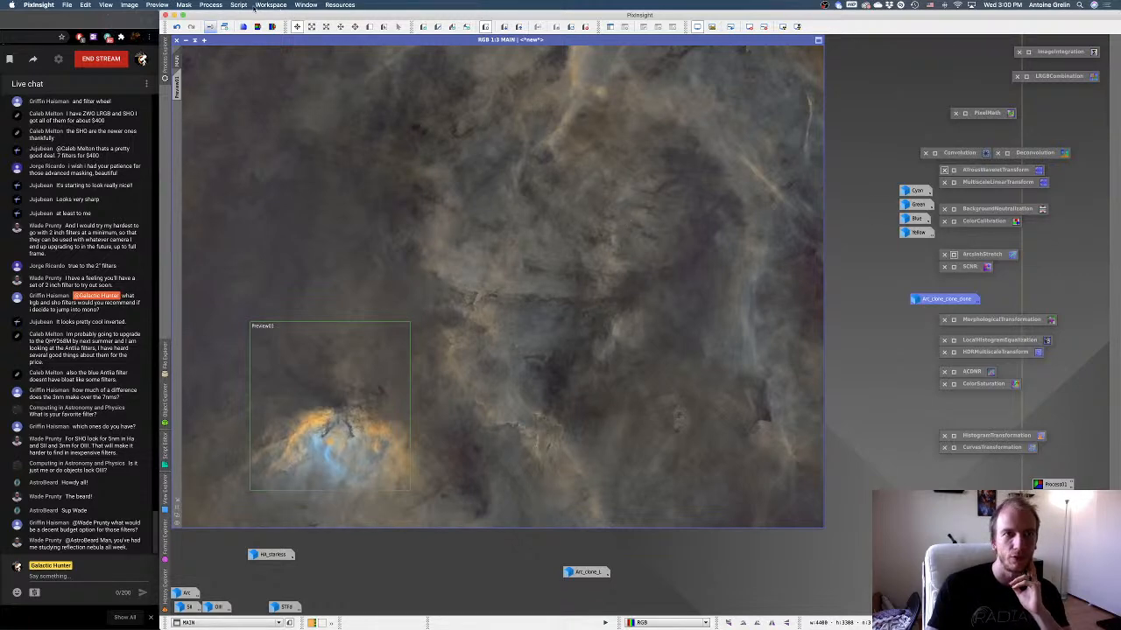
Open RangeSelection, restore the grayscale Arc_clone_clone_clone image from its icon, and make MAIN the active image again.
left_click(210, 4)
mouse_move(229, 15)
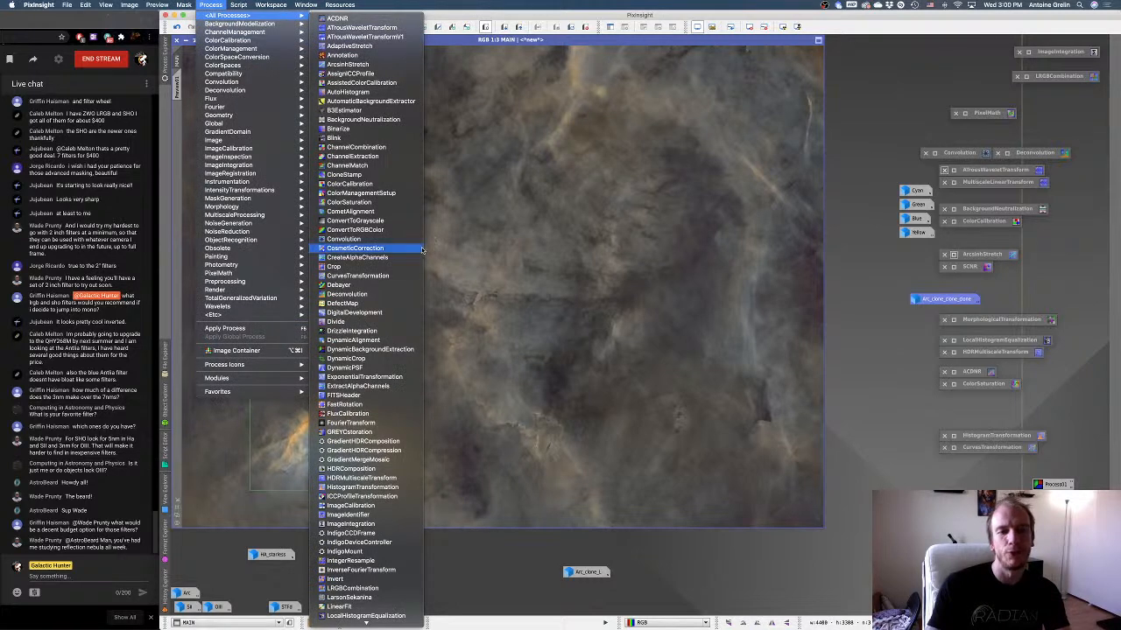
scroll(419, 251, "down", 10)
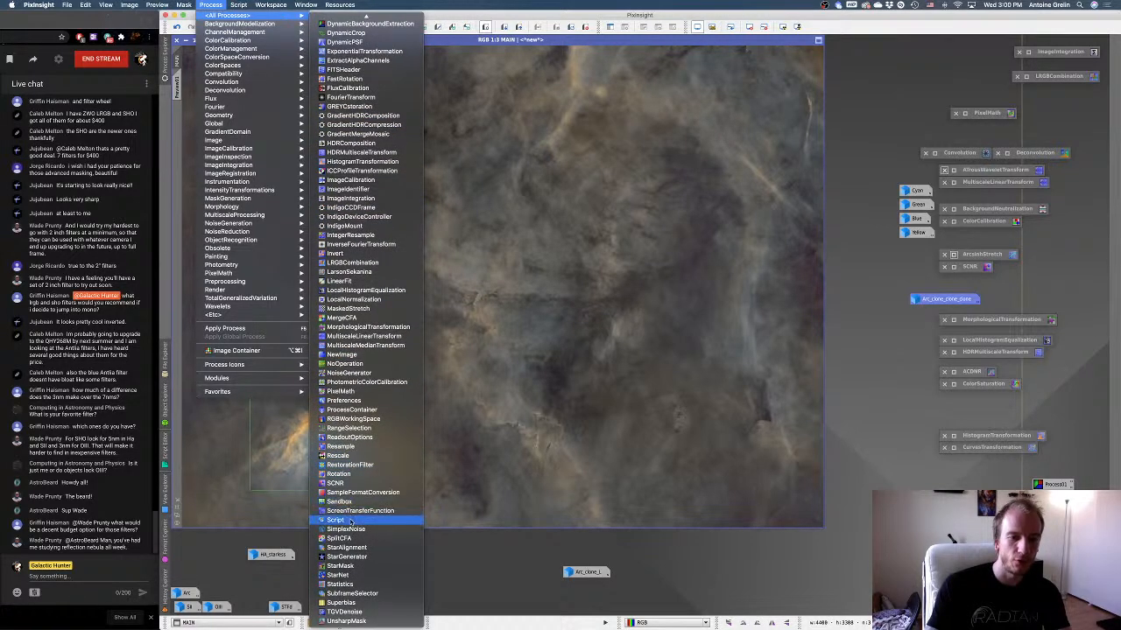
left_click(350, 429)
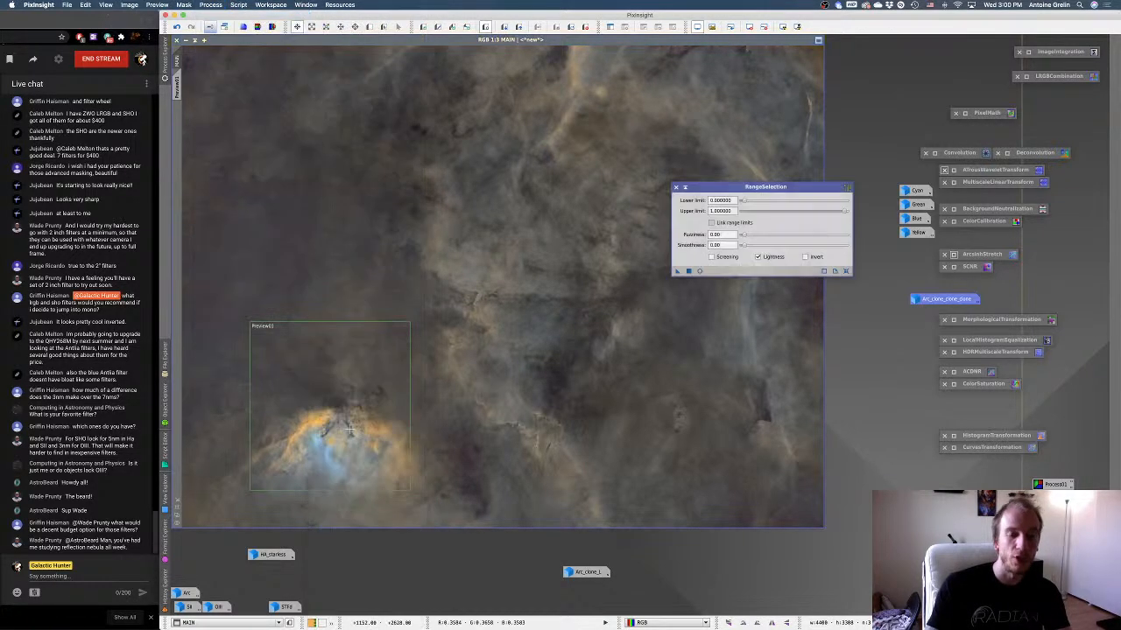
left_click_drag(765, 186, 759, 94)
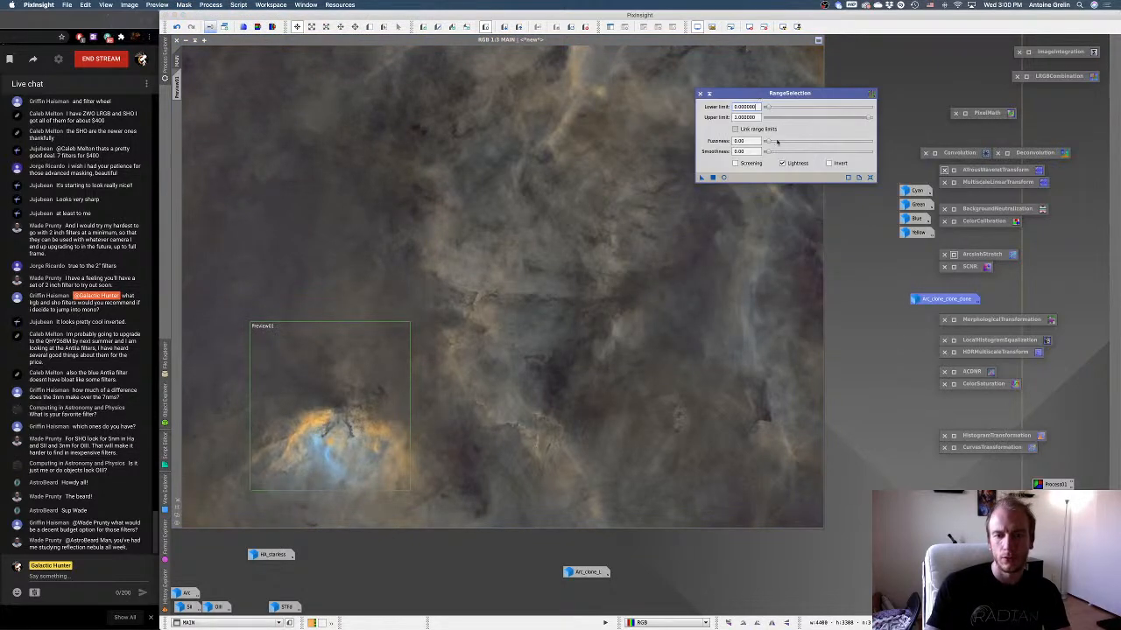
double_click(930, 299)
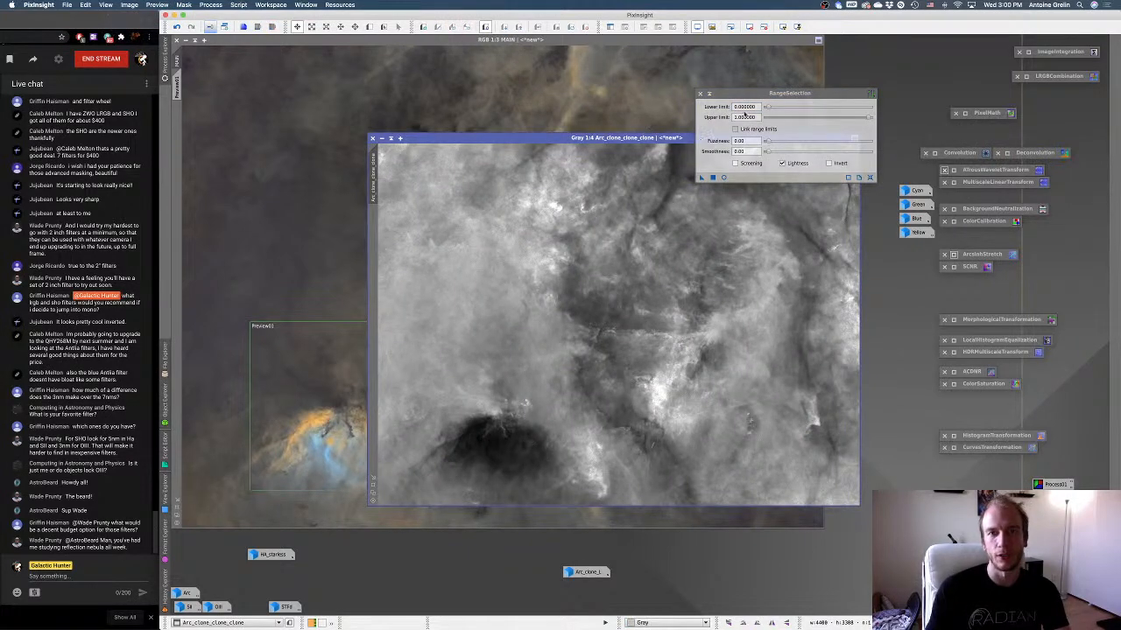
left_click(649, 105)
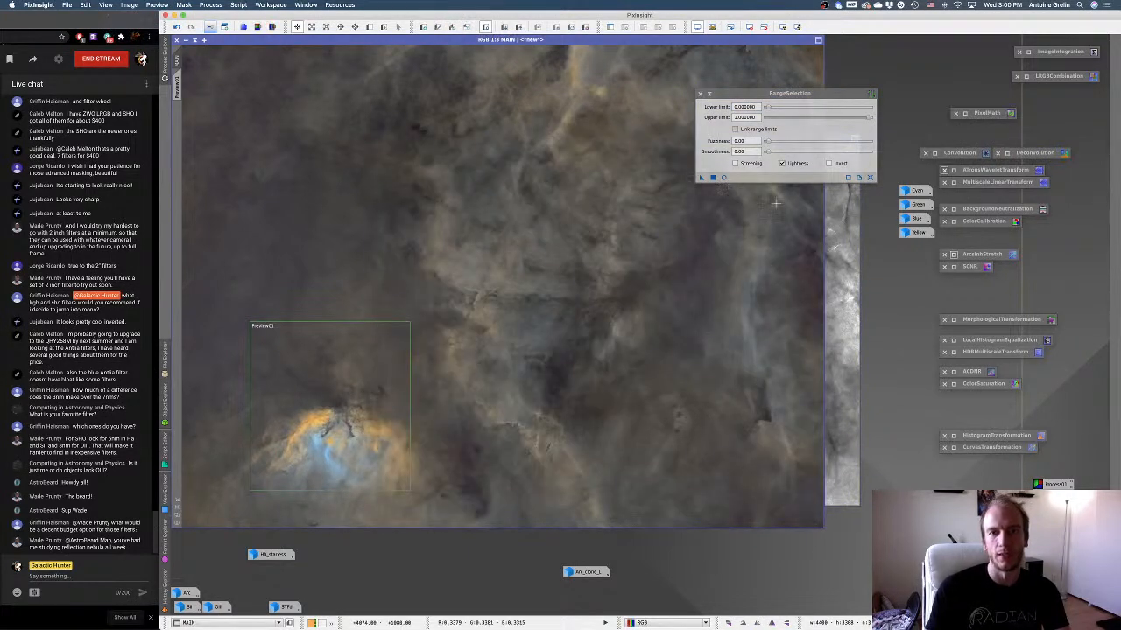
Try a RangeSelection mask on MAIN in real-time preview with lower limit 0.38 and upper limit 0.97, then close RangeSelection and the preview.
left_click(724, 178)
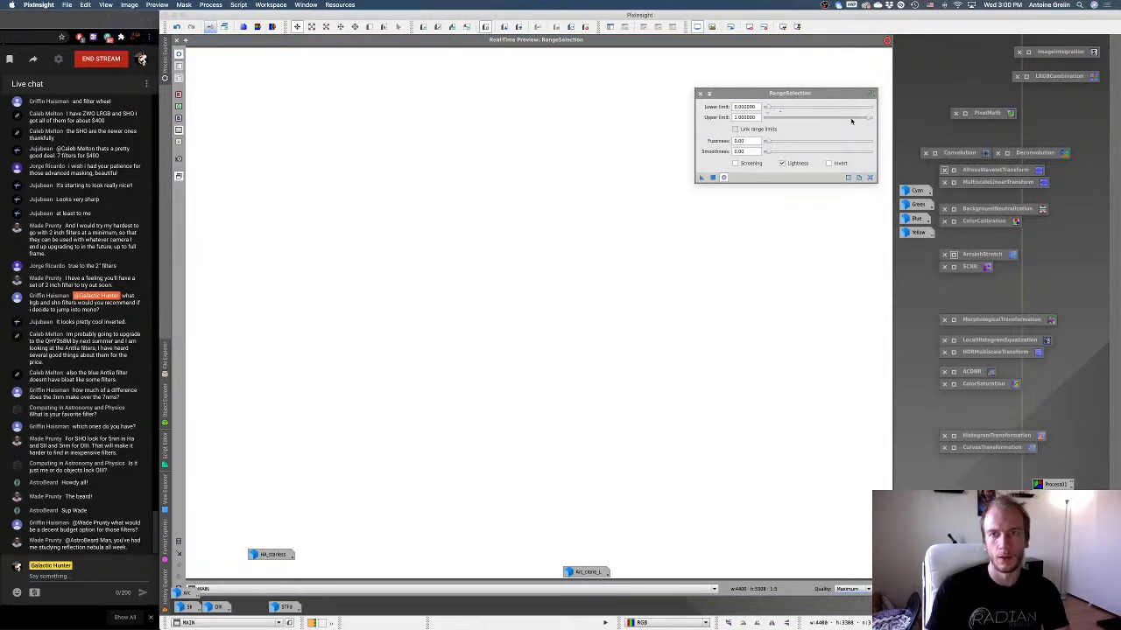
mouse_move(868, 119)
left_mouse_down()
mouse_move(785, 130)
mouse_move(865, 126)
left_mouse_up()
left_click_drag(786, 108, 806, 111)
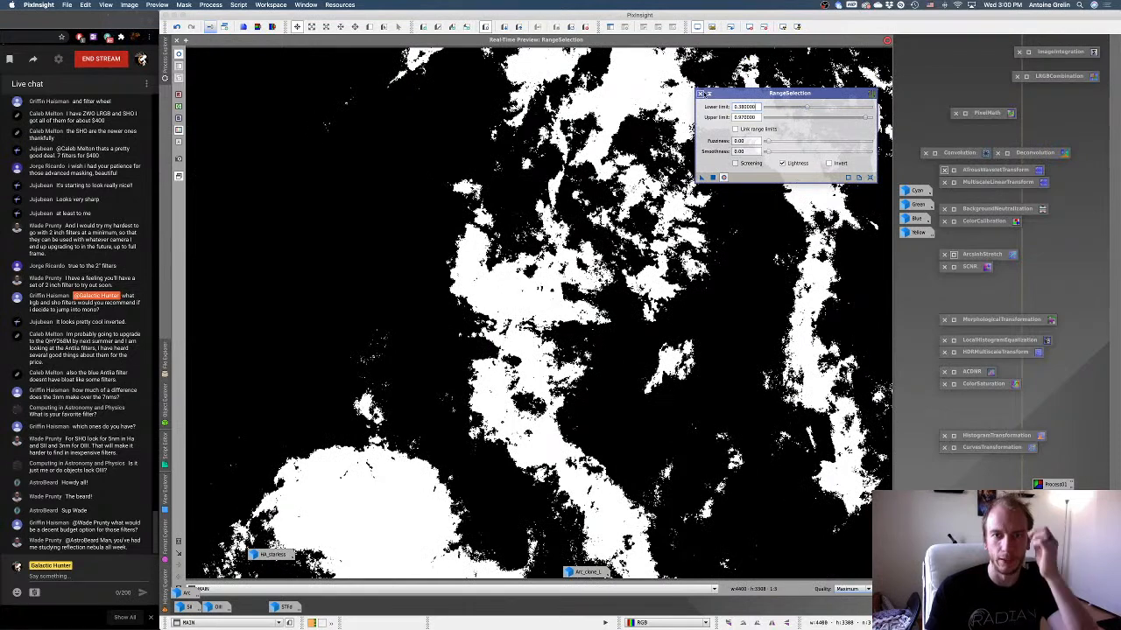
left_click(701, 94)
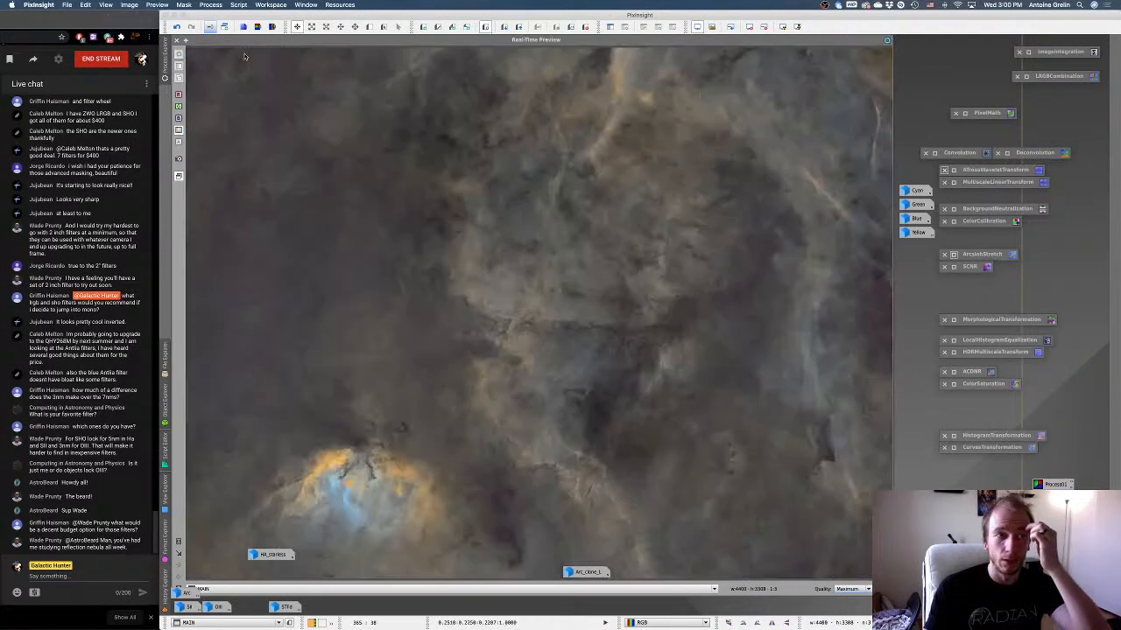
left_click(177, 40)
Close the real-time preview, open CloneStamp, and duplicate Arc_clone_clone_clone as the image to retouch.
left_click(847, 175)
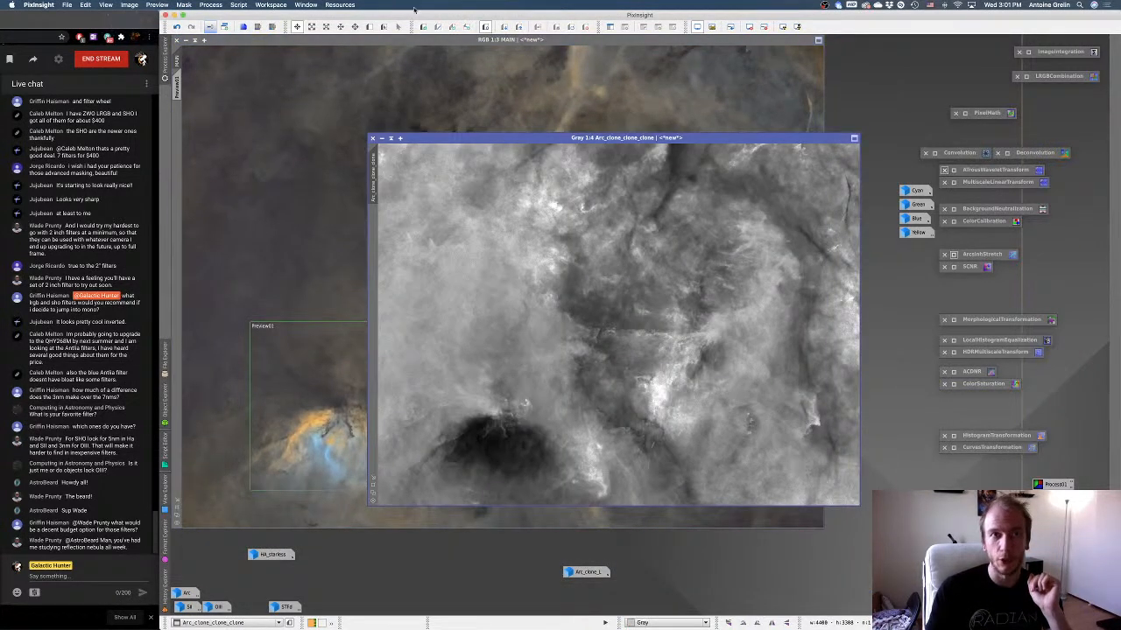
left_click(238, 4)
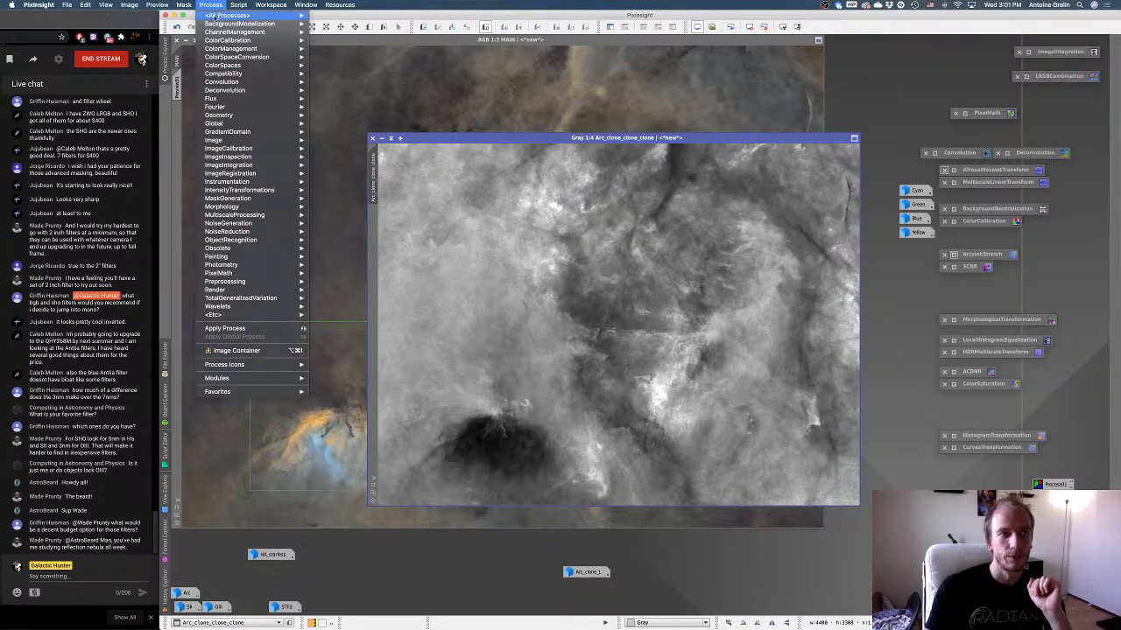
left_click(348, 174)
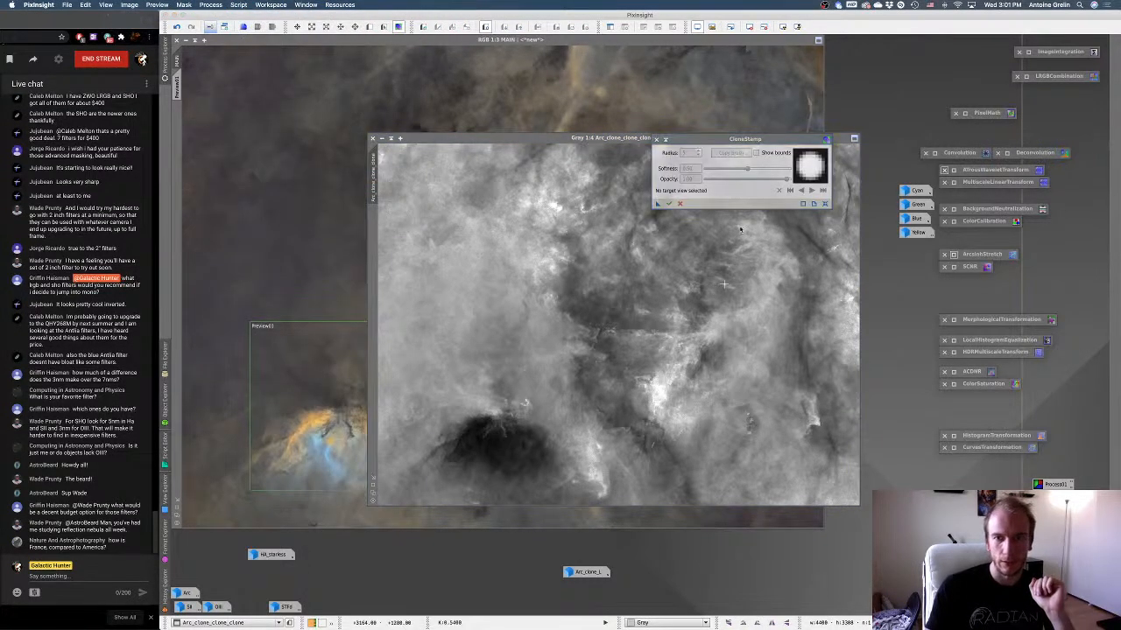
left_click_drag(716, 141, 699, 54)
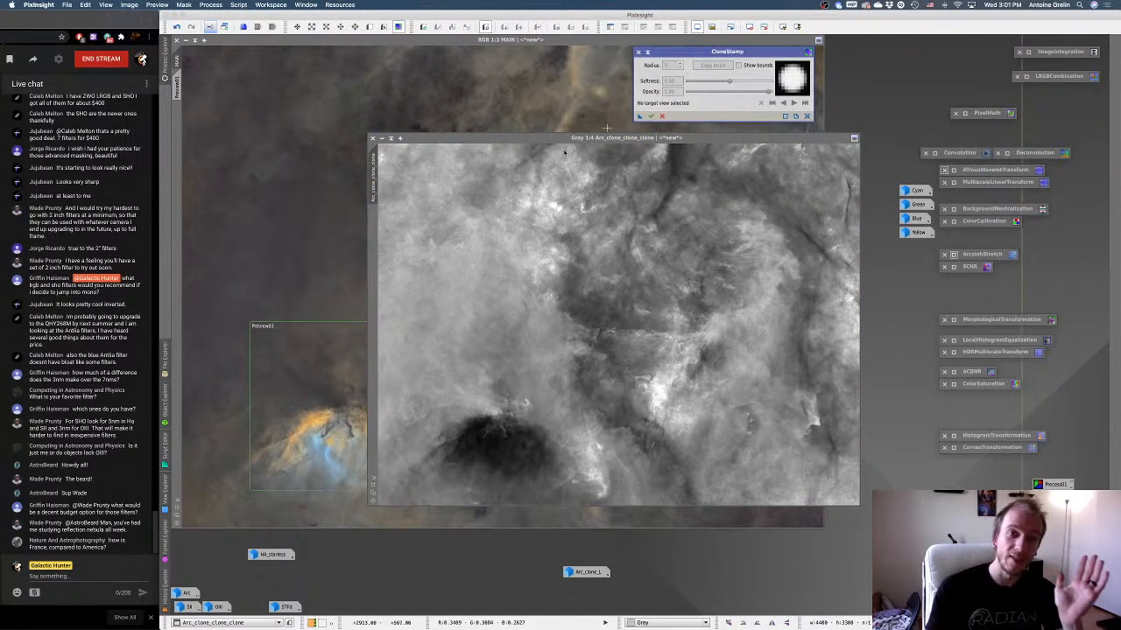
left_click(394, 133)
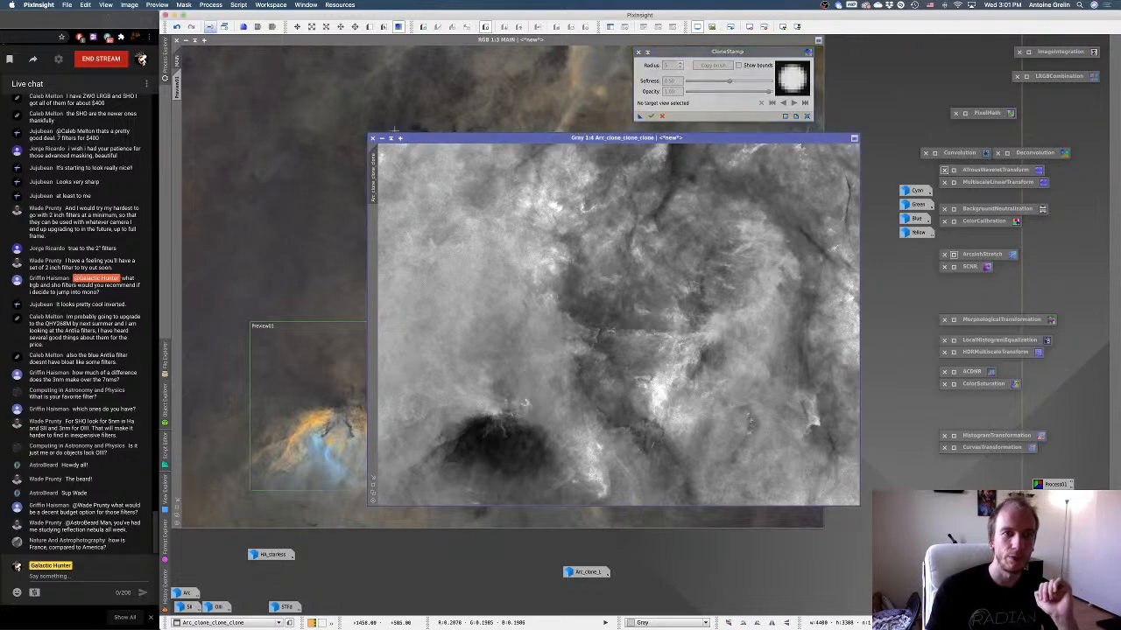
left_click(225, 27)
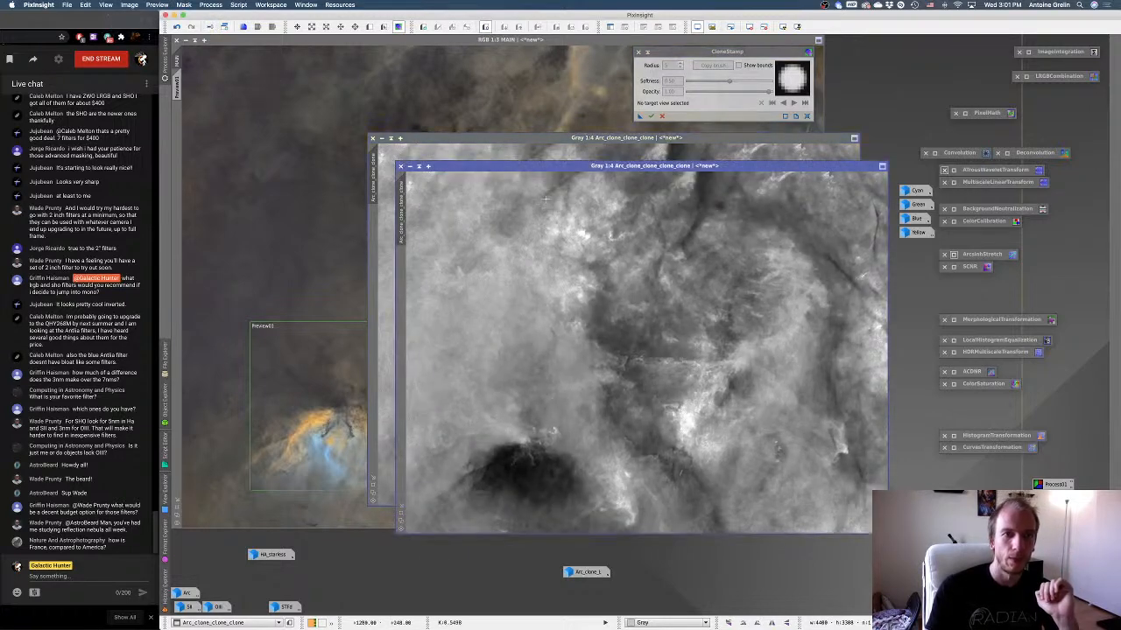
left_click(519, 448)
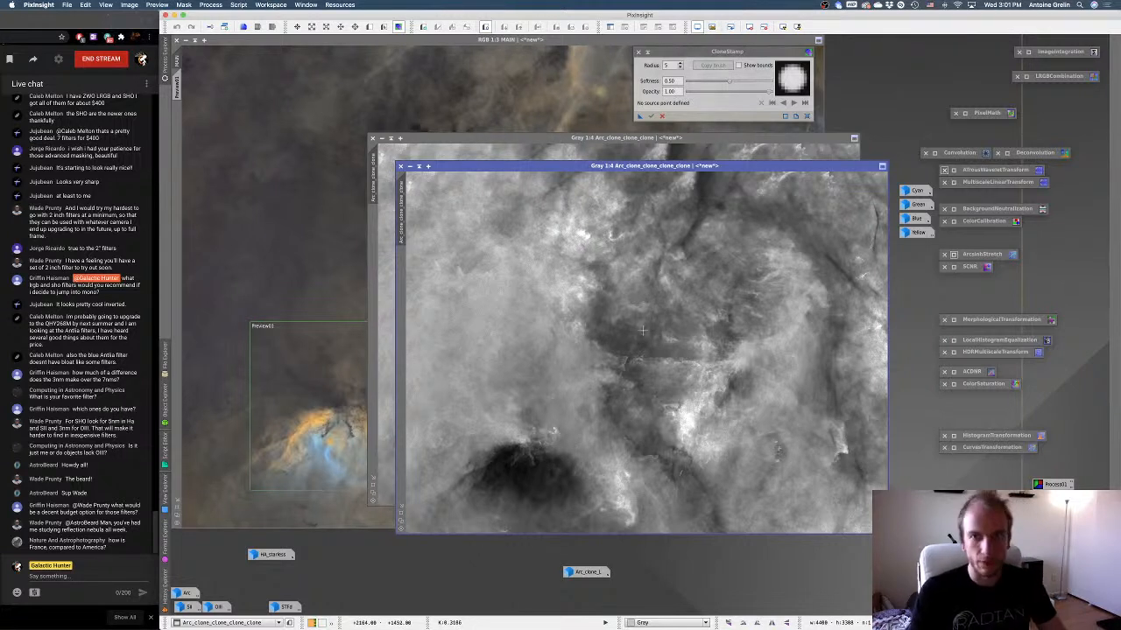
Clone gray background over the dark nebula area of the duplicate with a brush radius of 100, and apply the CloneStamp edits.
left_click_drag(672, 66, 646, 68)
type("100")
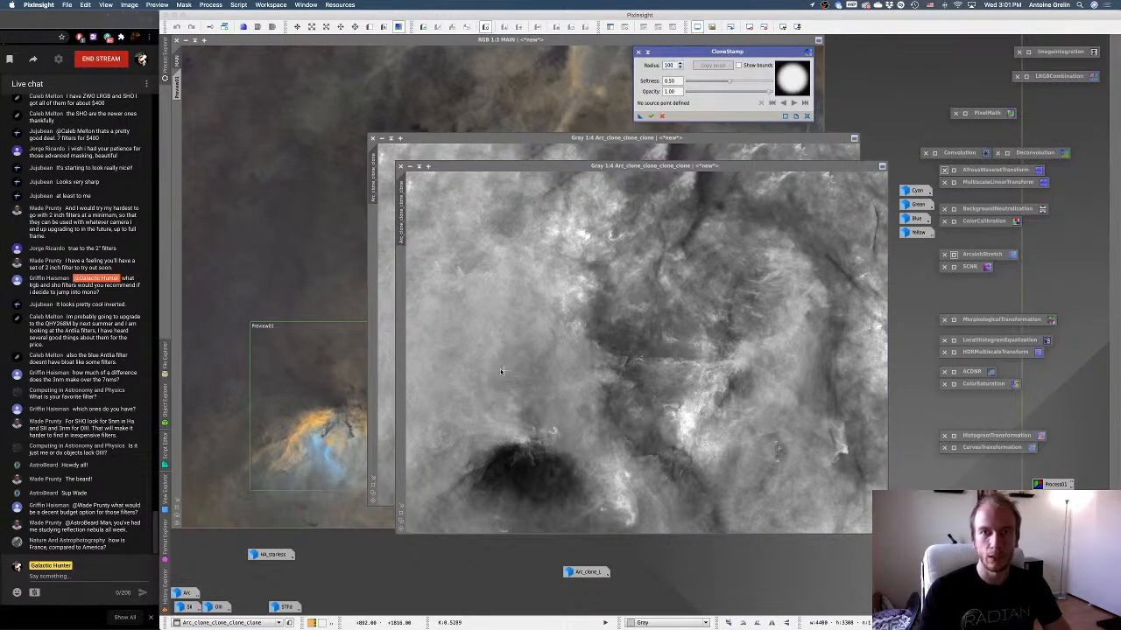
left_click(468, 401, "ctrl")
mouse_move(496, 432)
left_mouse_down()
mouse_move(488, 461)
mouse_move(472, 467)
mouse_move(504, 469)
mouse_move(484, 479)
mouse_move(513, 475)
mouse_move(557, 491)
mouse_move(563, 471)
mouse_move(535, 452)
mouse_move(521, 461)
mouse_move(492, 449)
mouse_move(540, 473)
mouse_move(541, 449)
mouse_move(525, 449)
mouse_move(564, 464)
mouse_move(563, 481)
mouse_move(539, 496)
mouse_move(489, 491)
mouse_move(544, 449)
mouse_move(479, 497)
mouse_move(548, 500)
left_mouse_up()
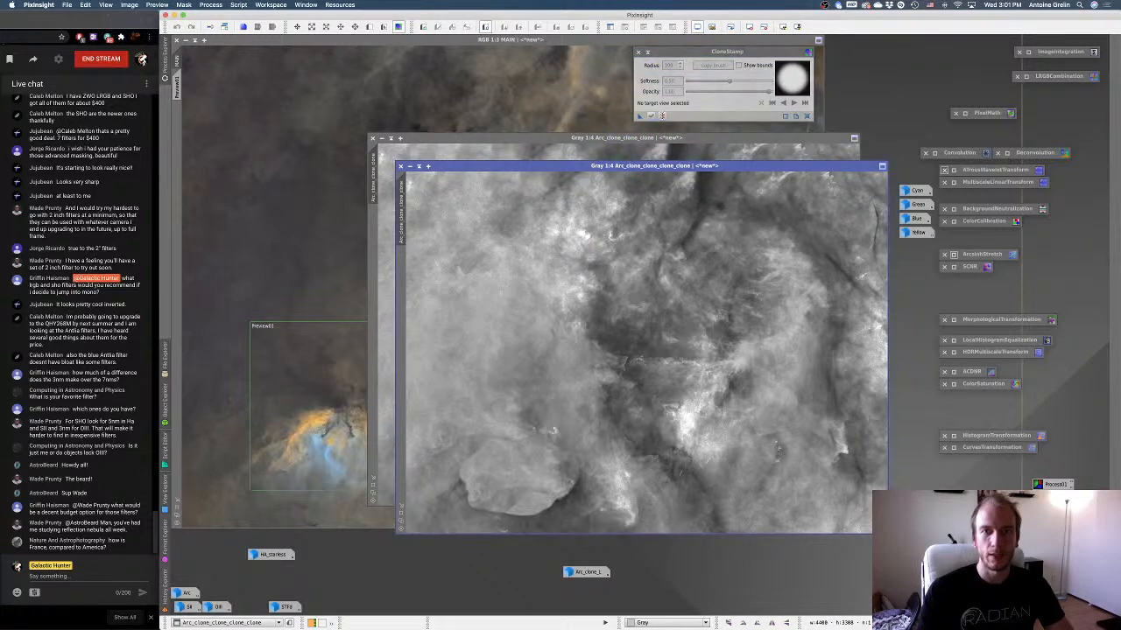
left_click(652, 117)
Iconize the unretouched Arc_clone_clone_clone image and rename it as acdnr.
left_click_drag(470, 138, 655, 97)
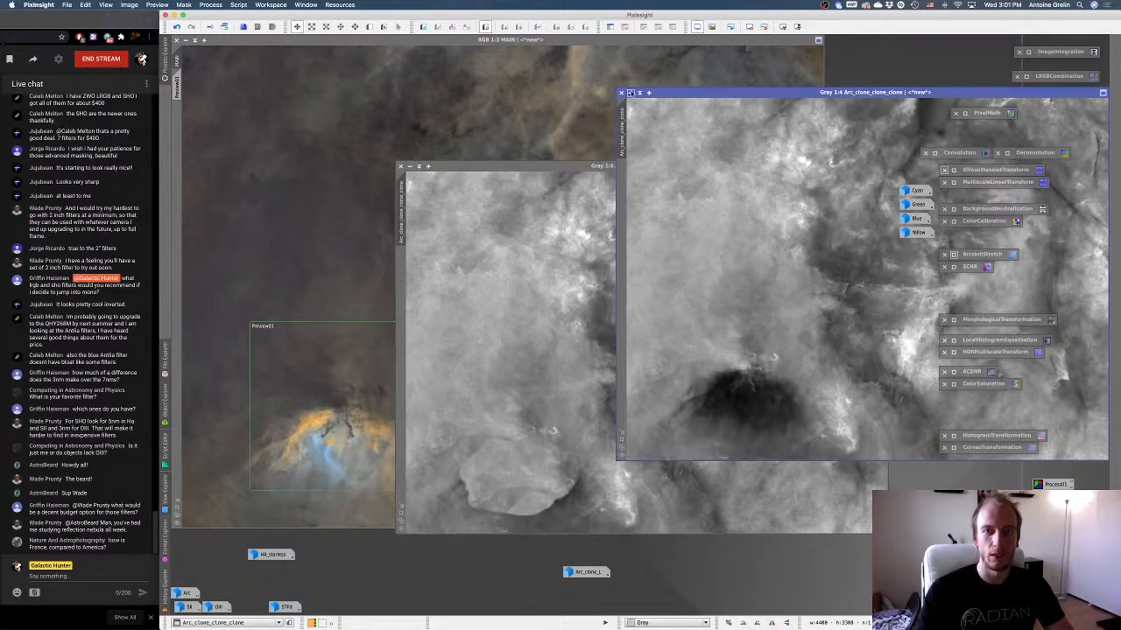
left_click(631, 92)
right_click(954, 305)
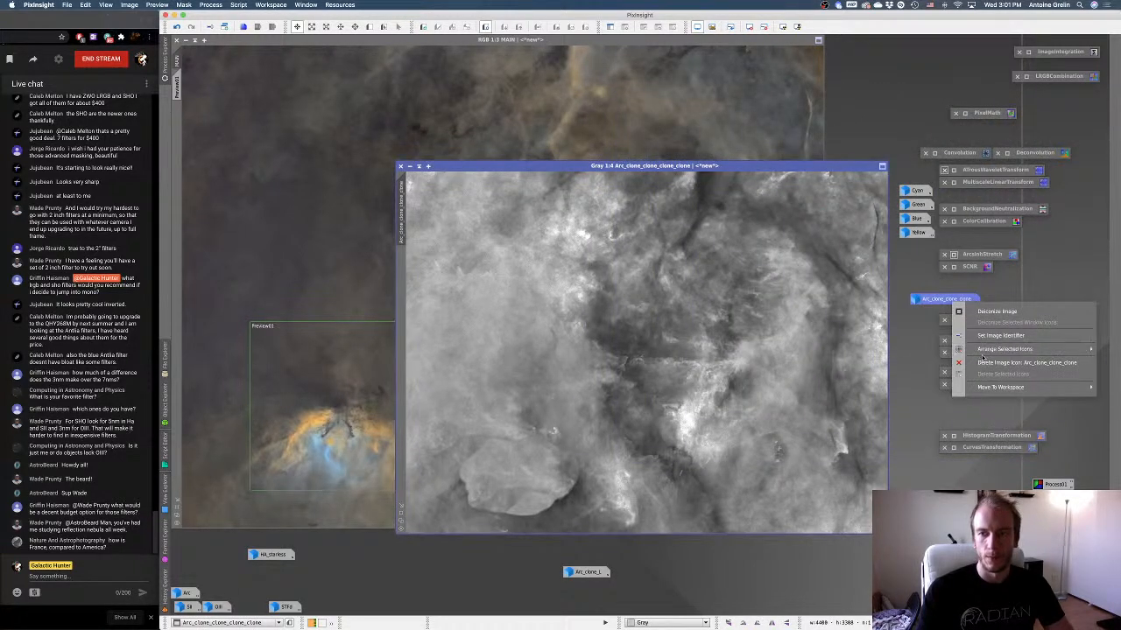
left_click(986, 340)
type("s")
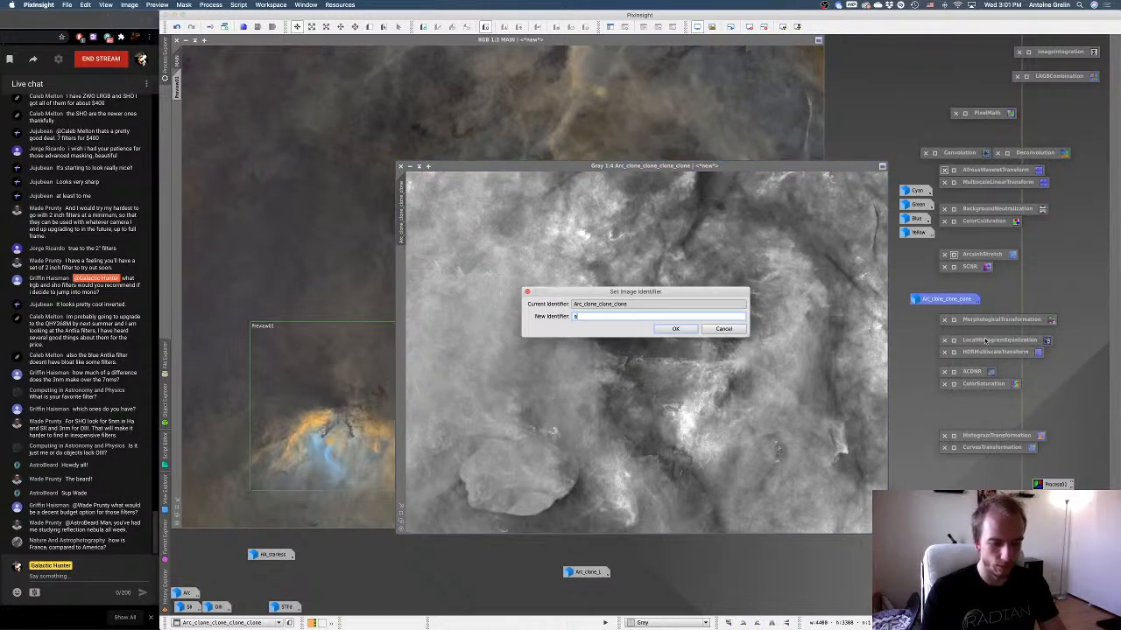
type("cdnt")
key("Return")
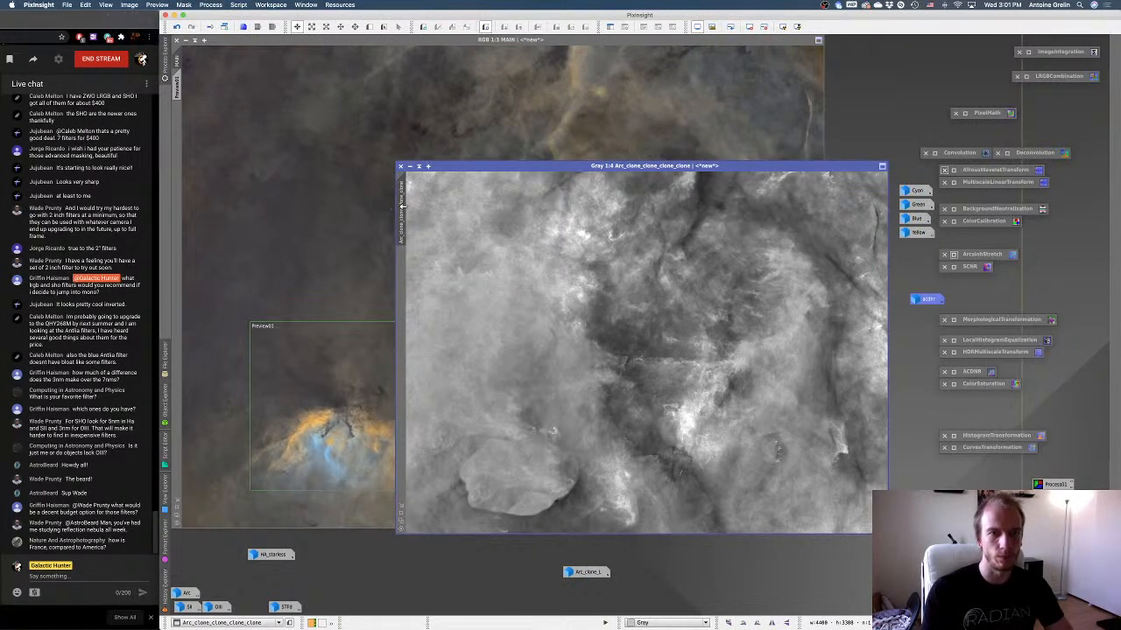
Assign the retouched grayscale duplicate to MAIN as an inverted mask, hide the mask overlay, and put the duplicate away as an icon.
left_click_drag(401, 207, 183, 199)
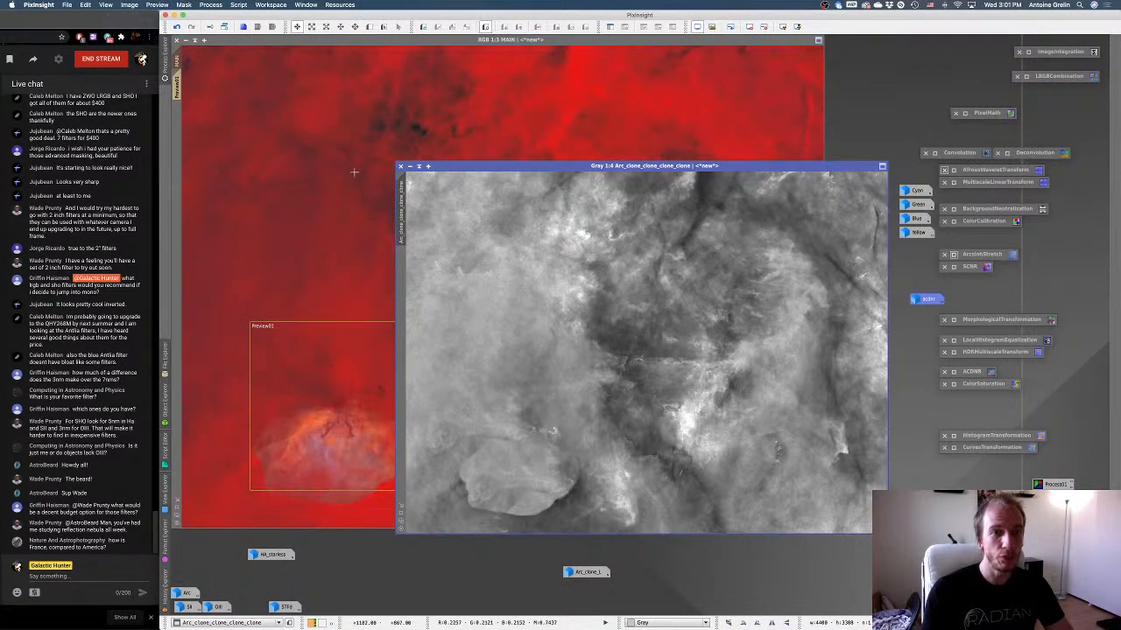
left_click(410, 166)
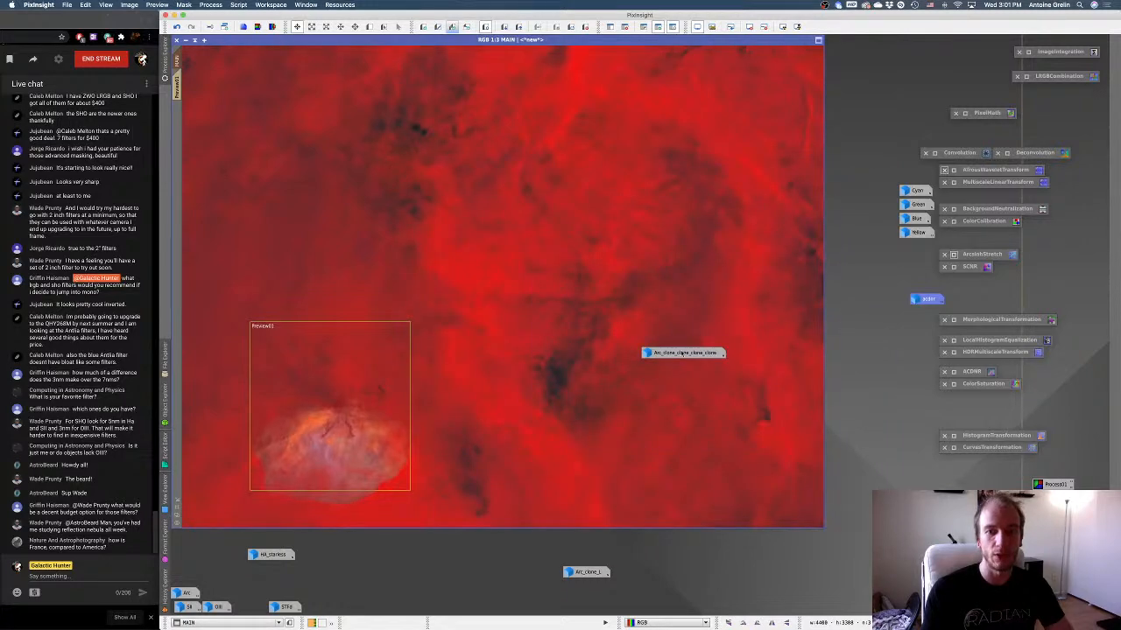
left_click_drag(683, 353, 724, 558)
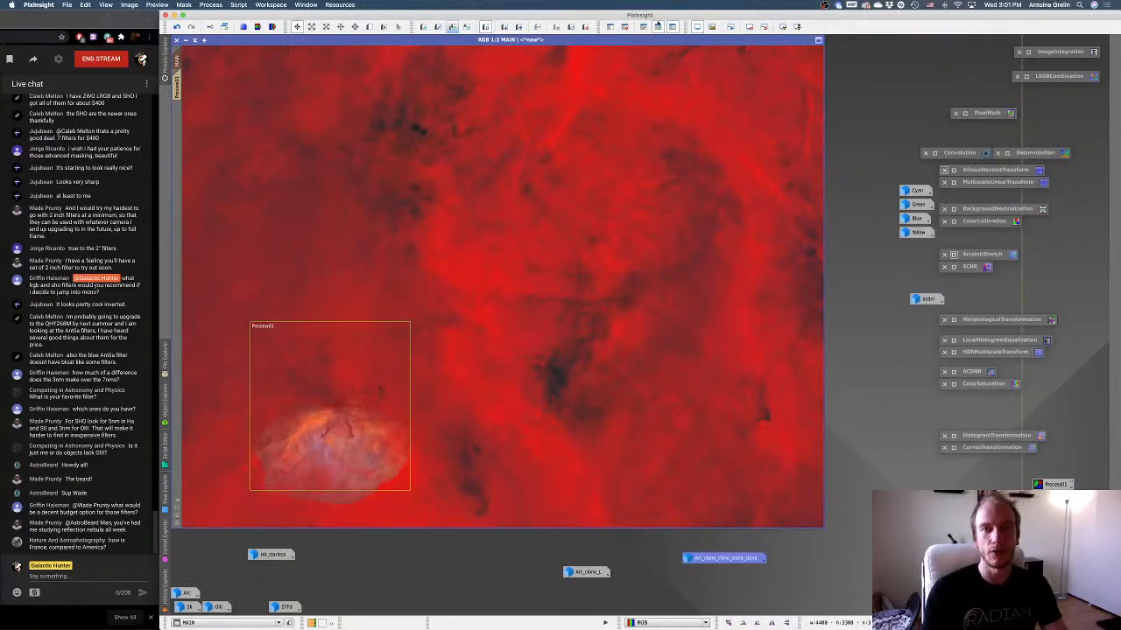
left_click(644, 26)
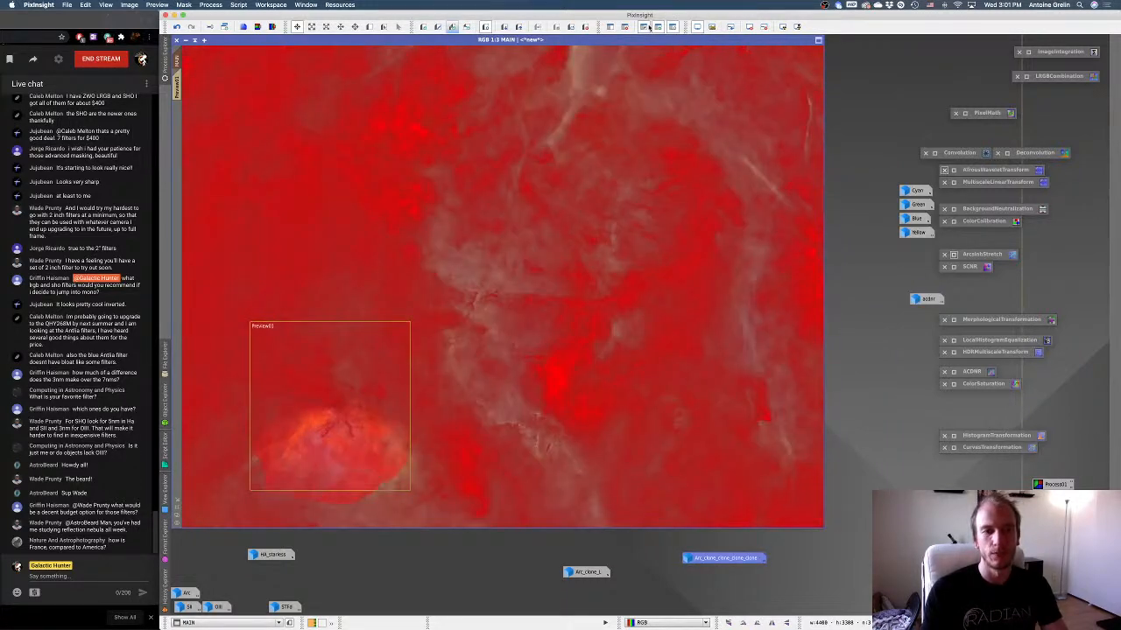
left_click(648, 27)
left_click(646, 27)
key("super+k")
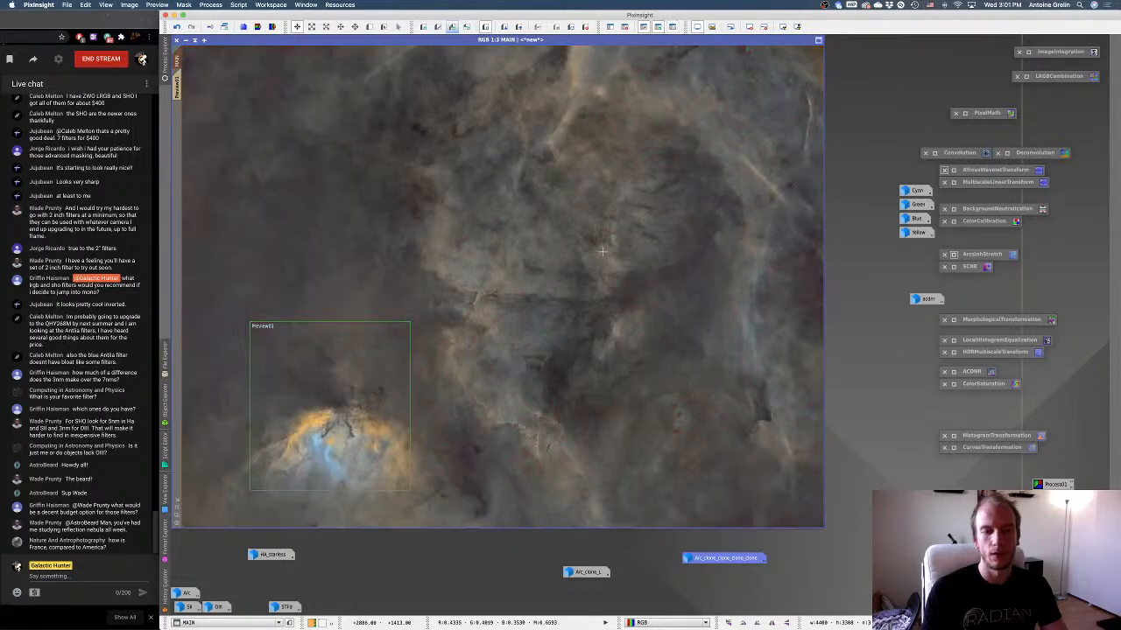
Preview ColorSaturation on MAIN in real time, raising a cyan peak bounded near hue 0.47 and setting an orange point at hue 0.12, saturation 0.25.
double_click(954, 385)
left_click(821, 558)
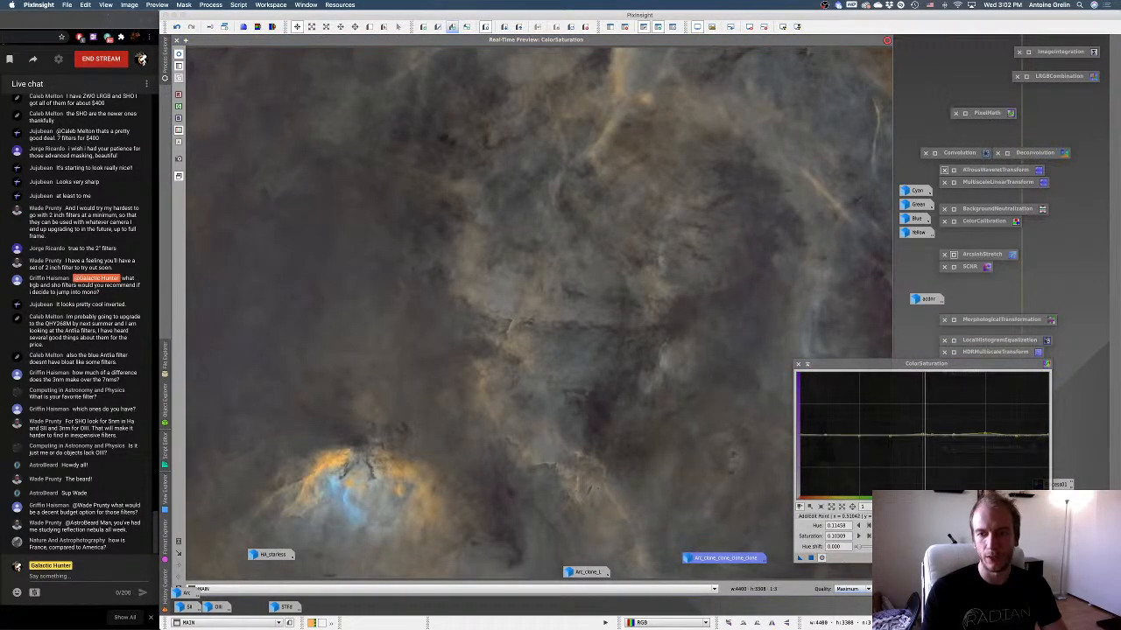
mouse_move(931, 435)
left_mouse_down()
mouse_move(932, 408)
mouse_move(930, 430)
mouse_move(914, 432)
left_mouse_up()
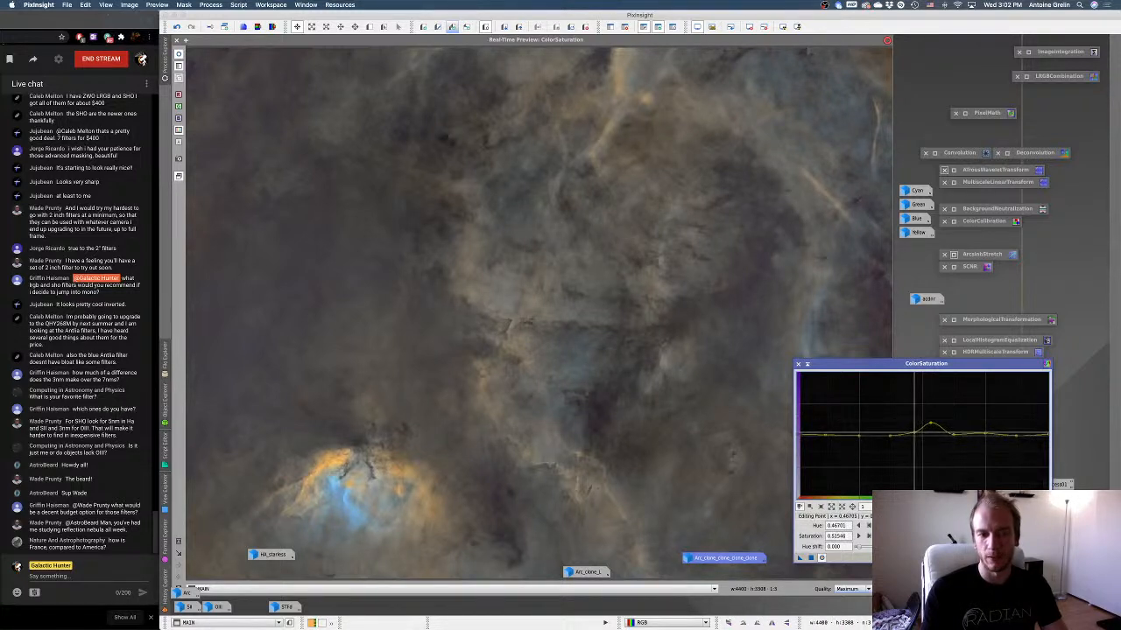
mouse_move(894, 363)
left_mouse_down()
mouse_move(962, 372)
mouse_move(908, 364)
left_mouse_up()
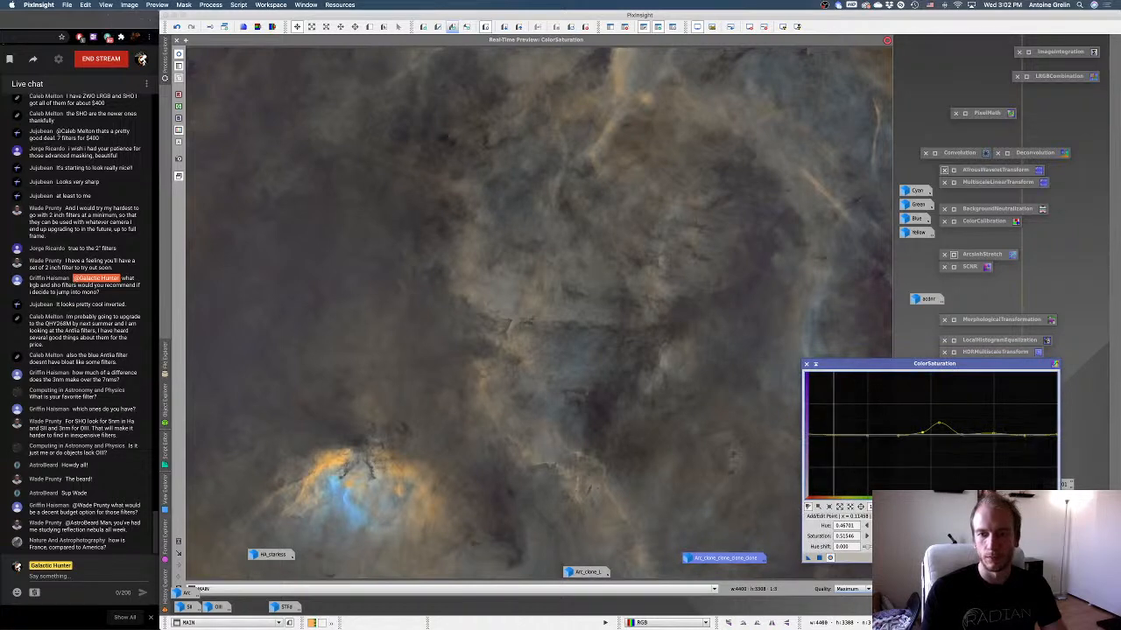
left_click_drag(834, 435, 834, 435)
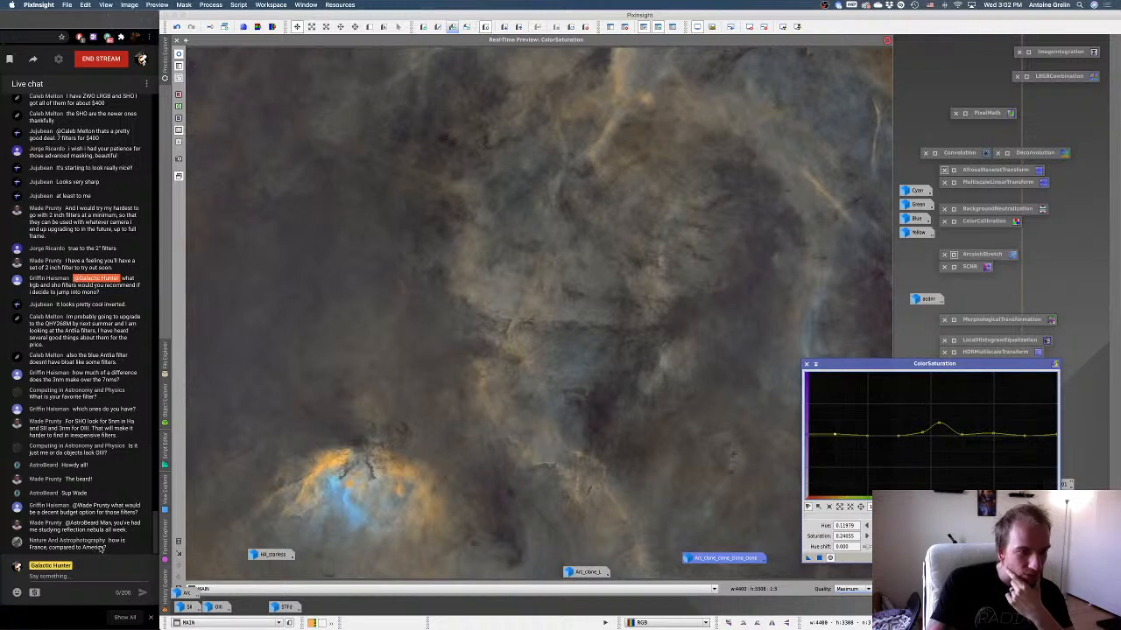
Narrow the ColorSaturation peak and shift it from cyan toward blue, then fine-tune the orange curve point.
left_click_drag(925, 366, 955, 362)
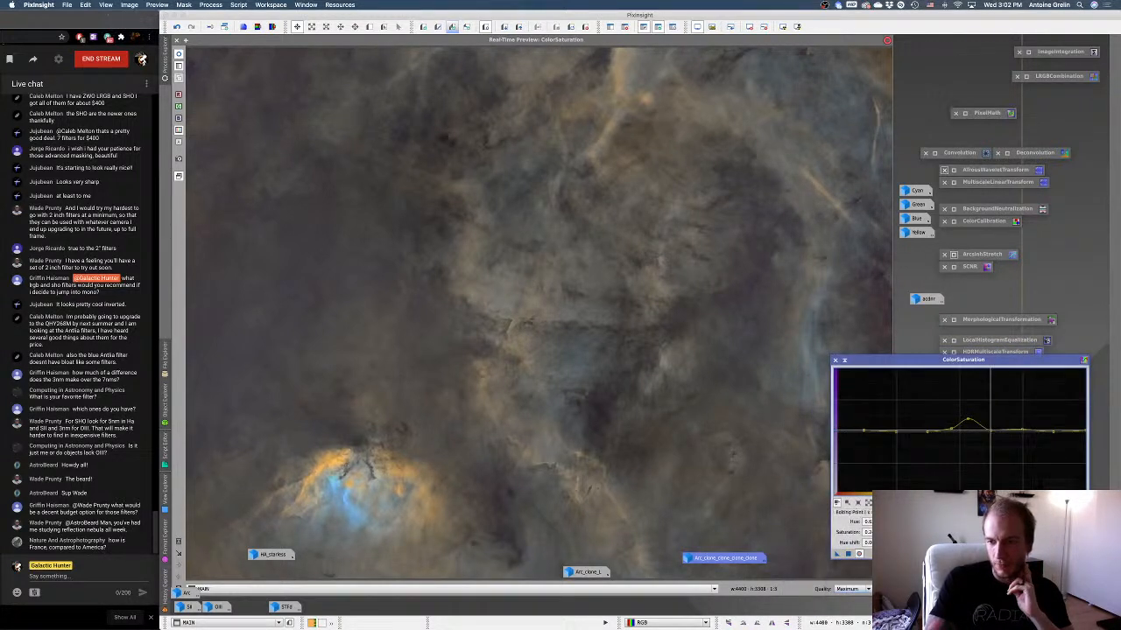
left_click_drag(990, 429, 989, 428)
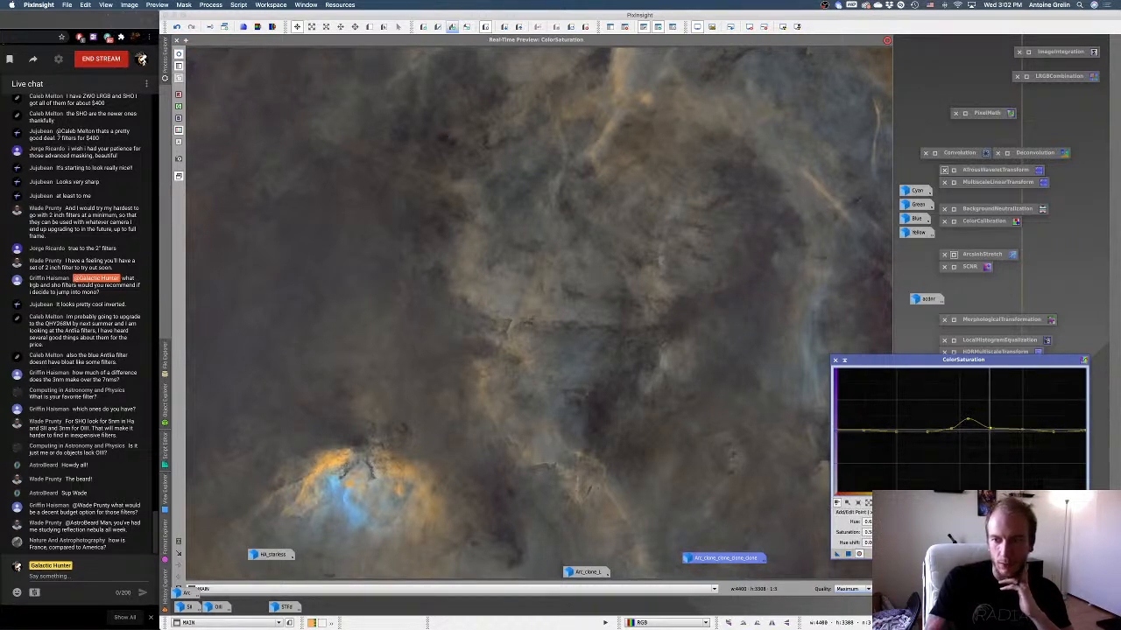
mouse_move(989, 428)
left_mouse_down()
mouse_move(971, 424)
mouse_move(978, 417)
left_mouse_up()
left_click(812, 322)
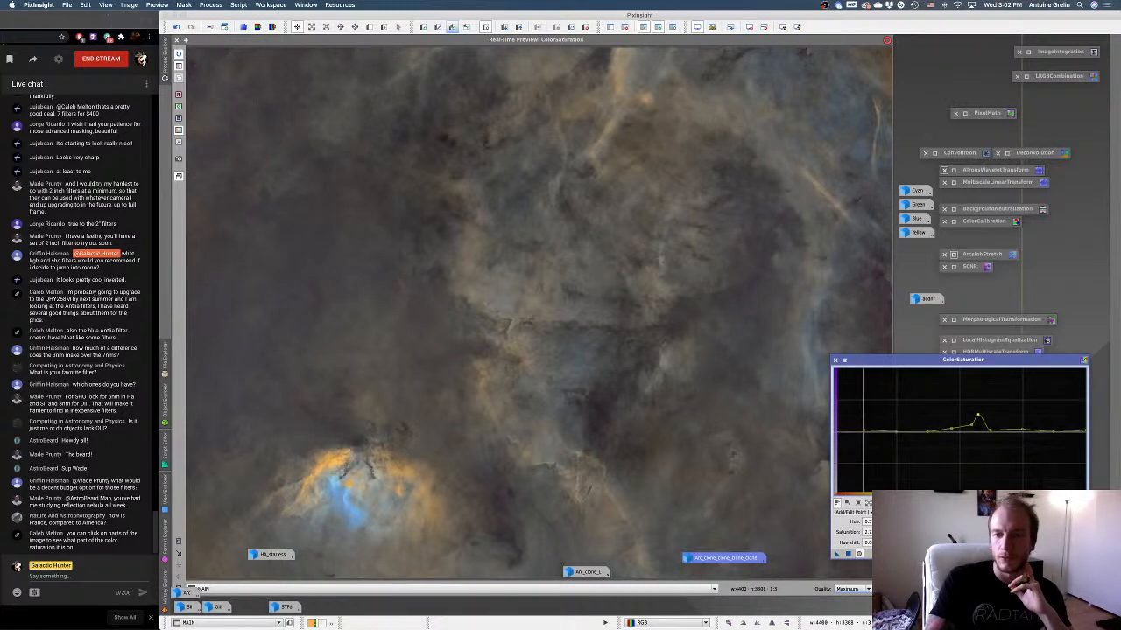
left_click_drag(864, 431, 862, 430)
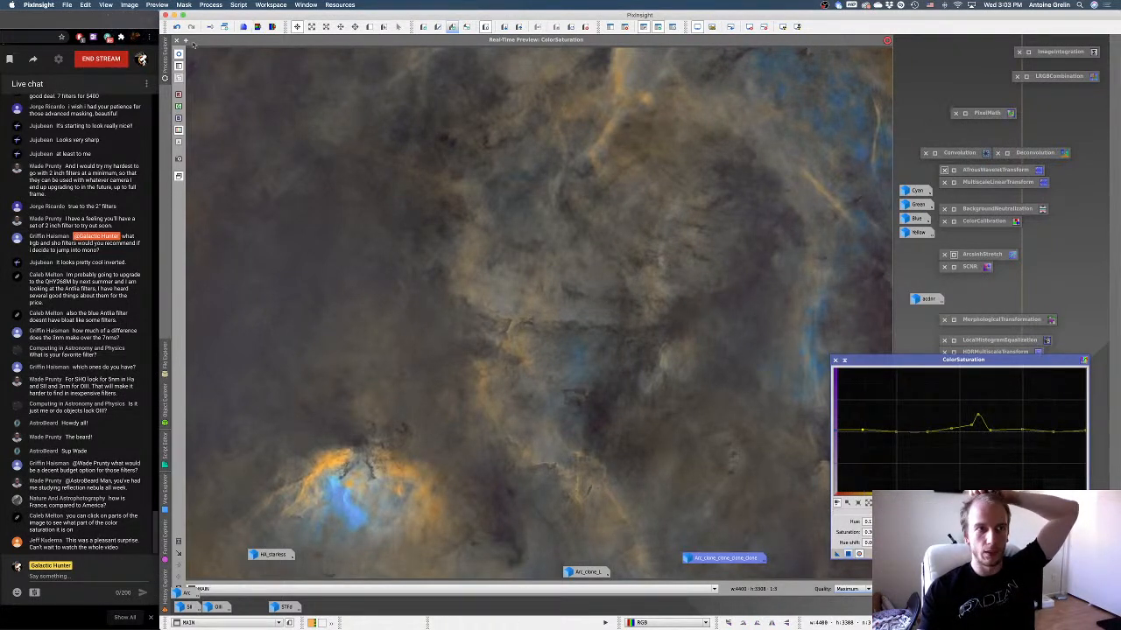
Sample the blue areas in the preview, apply the ColorSaturation curve to MAIN, and remove the mask and Preview01 from MAIN.
mouse_move(810, 292)
left_mouse_down()
mouse_move(813, 324)
mouse_move(811, 311)
left_mouse_up()
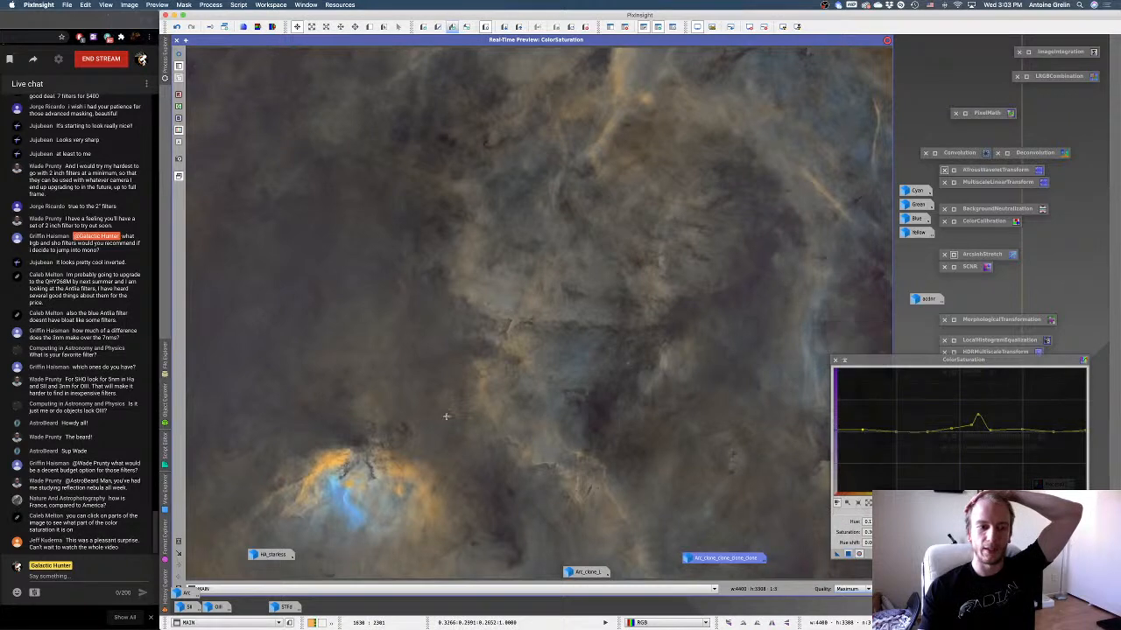
left_click_drag(343, 497, 342, 496)
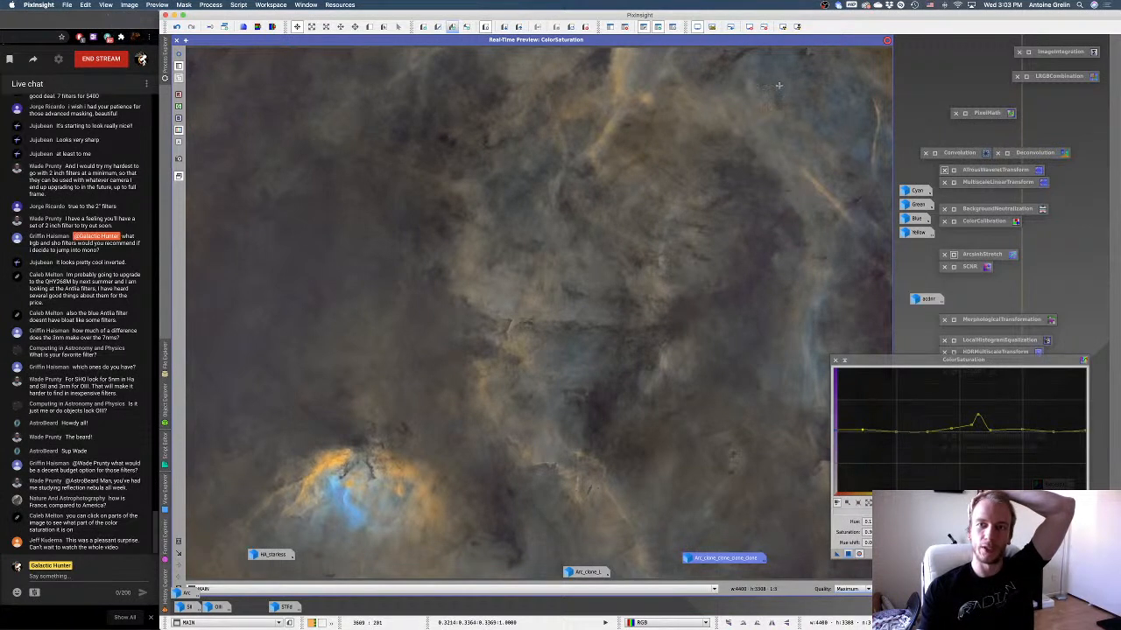
left_click_drag(778, 85, 778, 86)
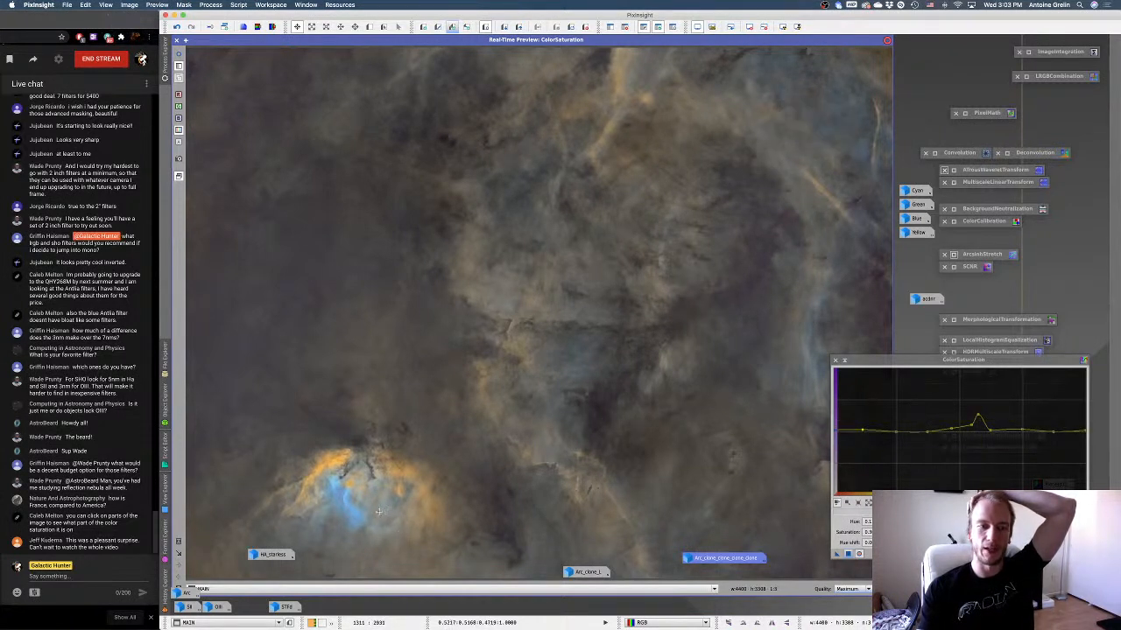
left_click_drag(347, 501, 348, 501)
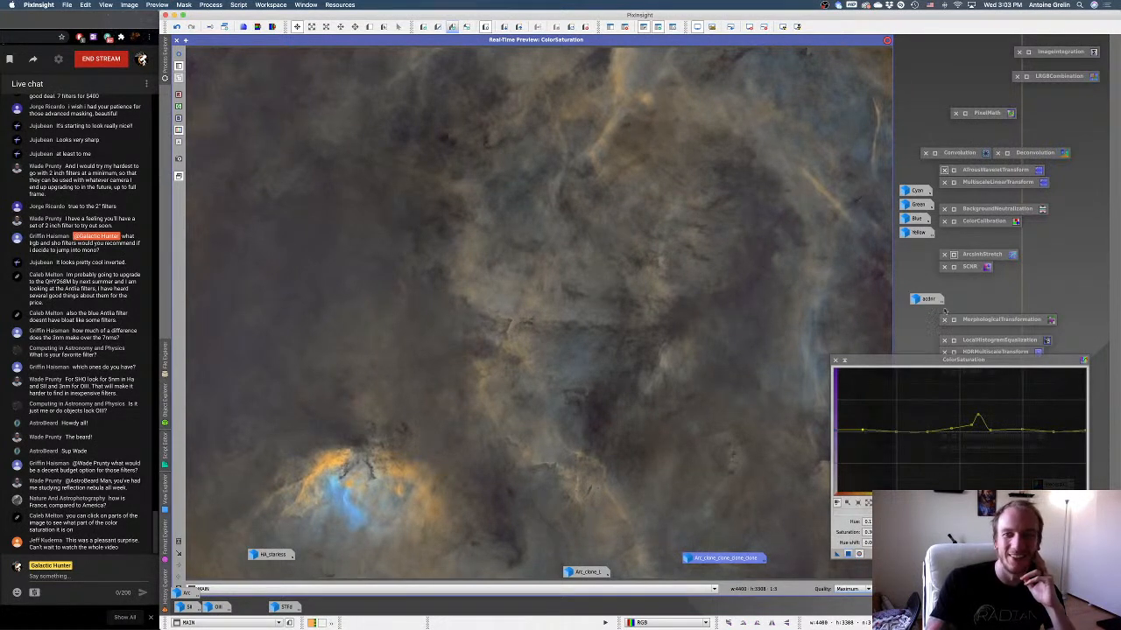
left_click(844, 361)
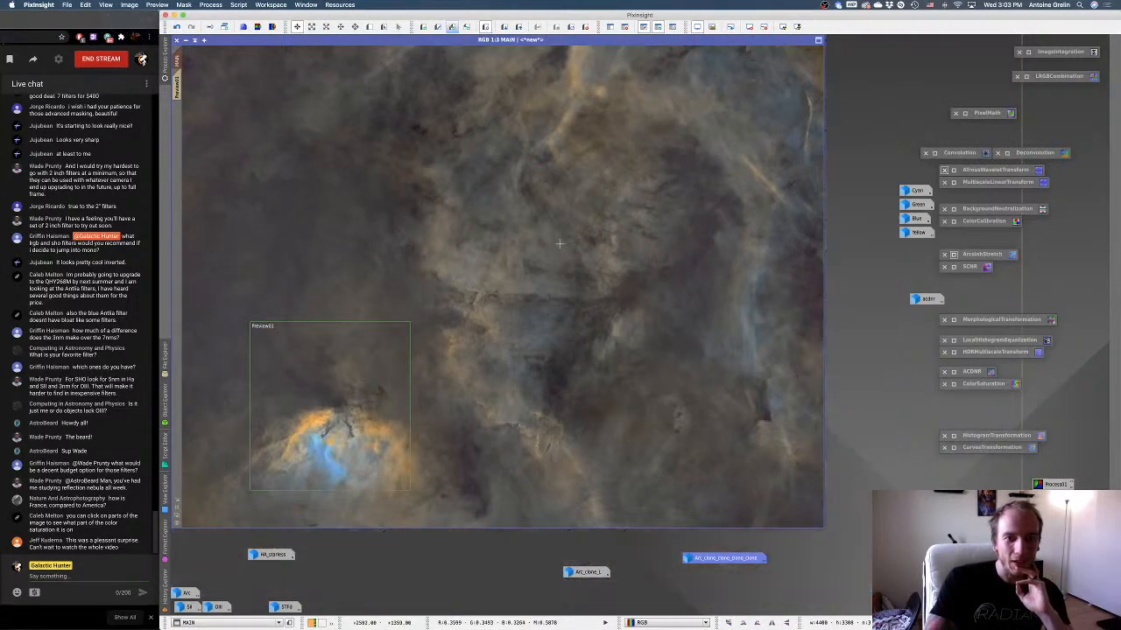
left_click(585, 26)
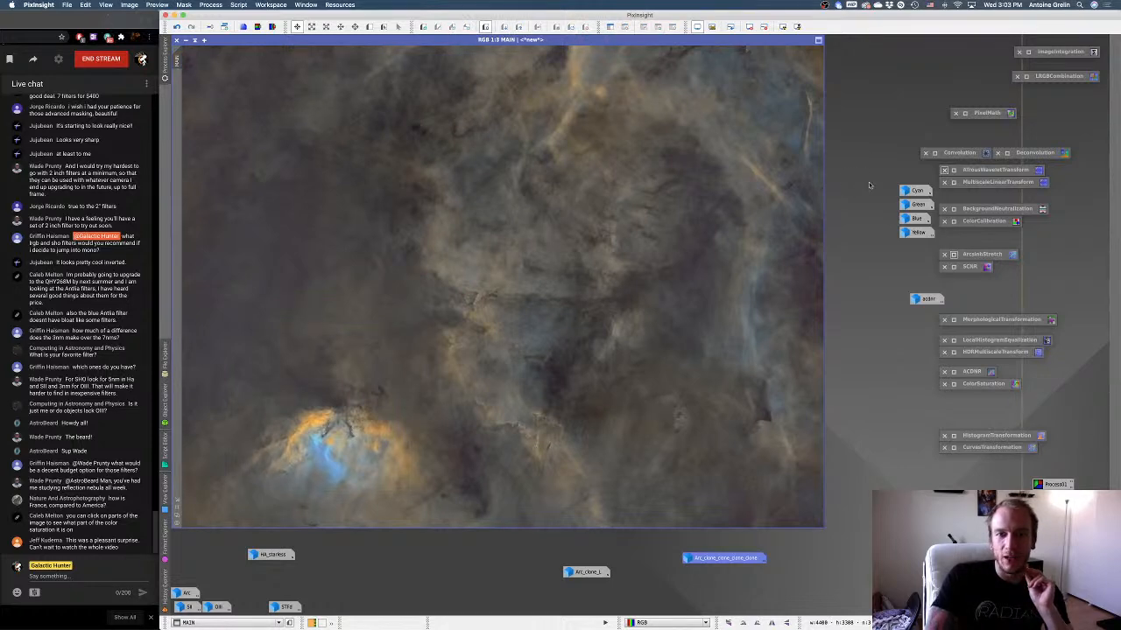
Run the DarkStructureEnhance script on MAIN with amount 0.40 and 1 iteration, and inspect the darkened structures up close.
left_click(238, 4)
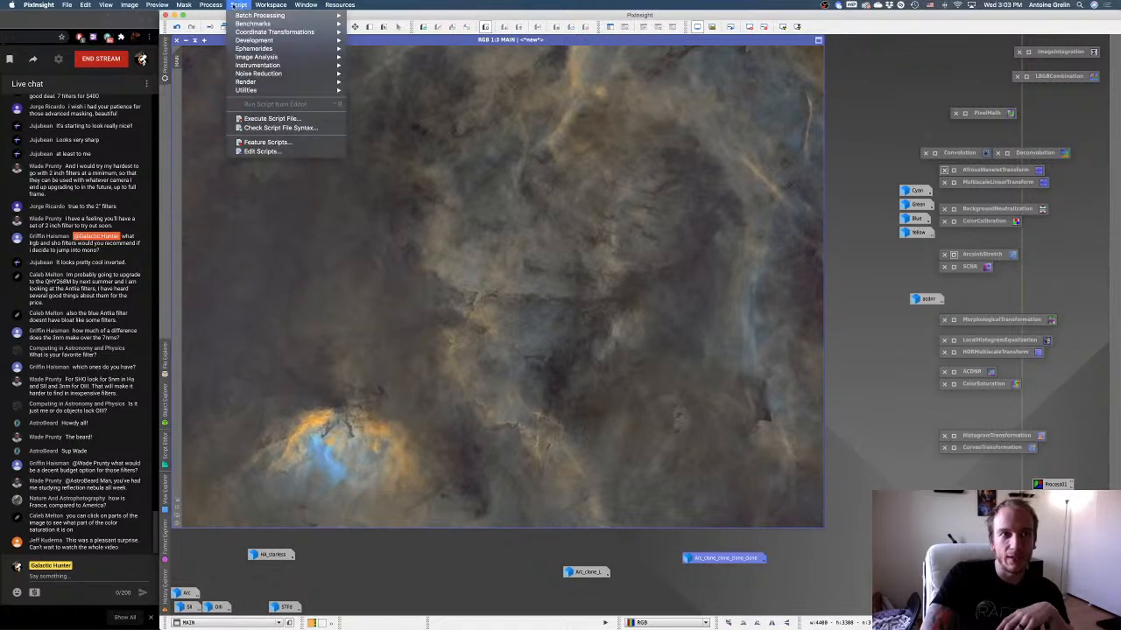
mouse_move(315, 90)
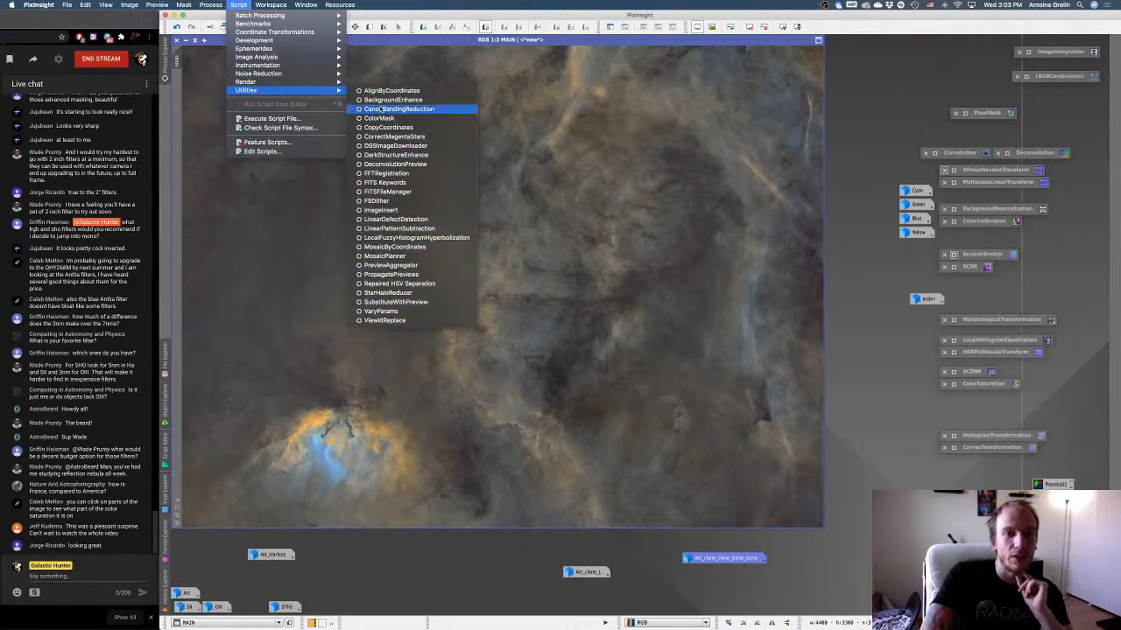
left_click(391, 155)
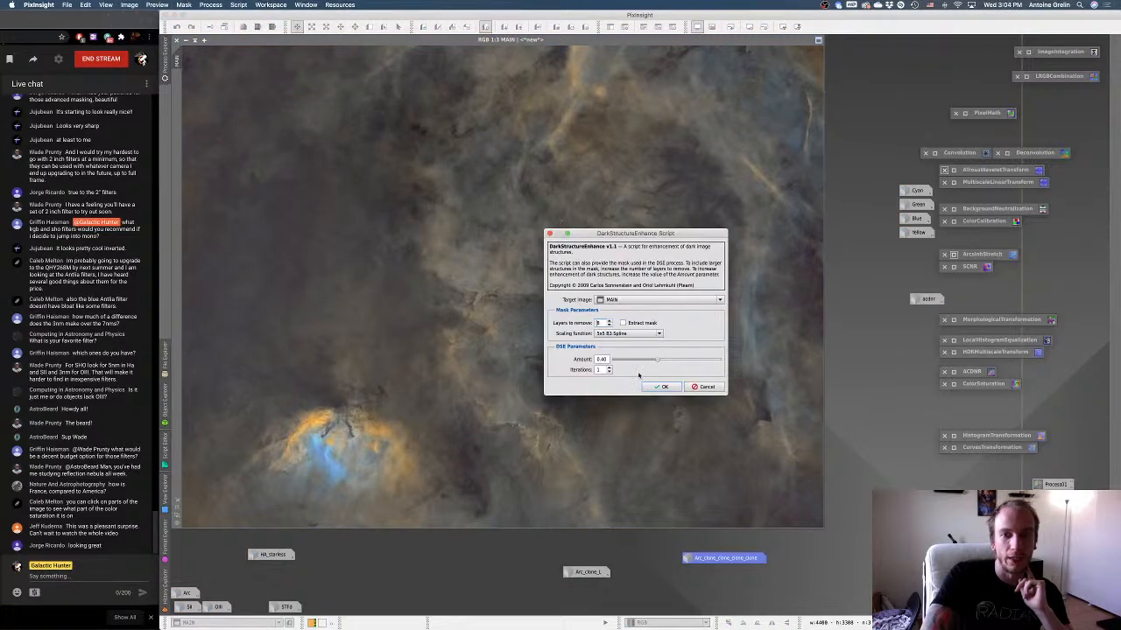
left_click(661, 386)
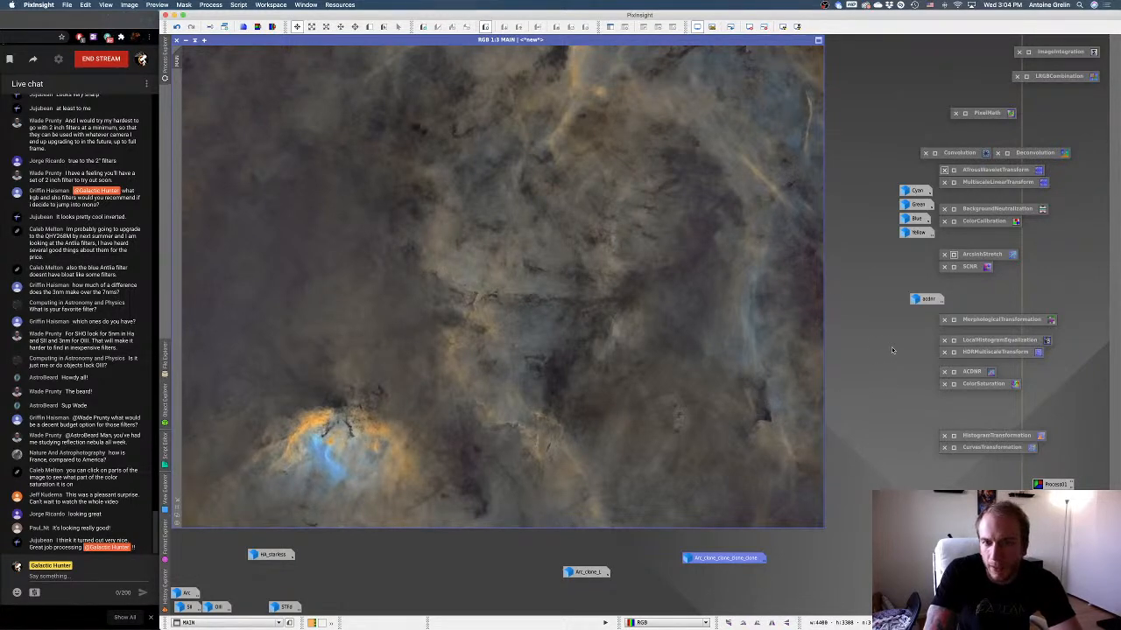
scroll(298, 251, "up", 1)
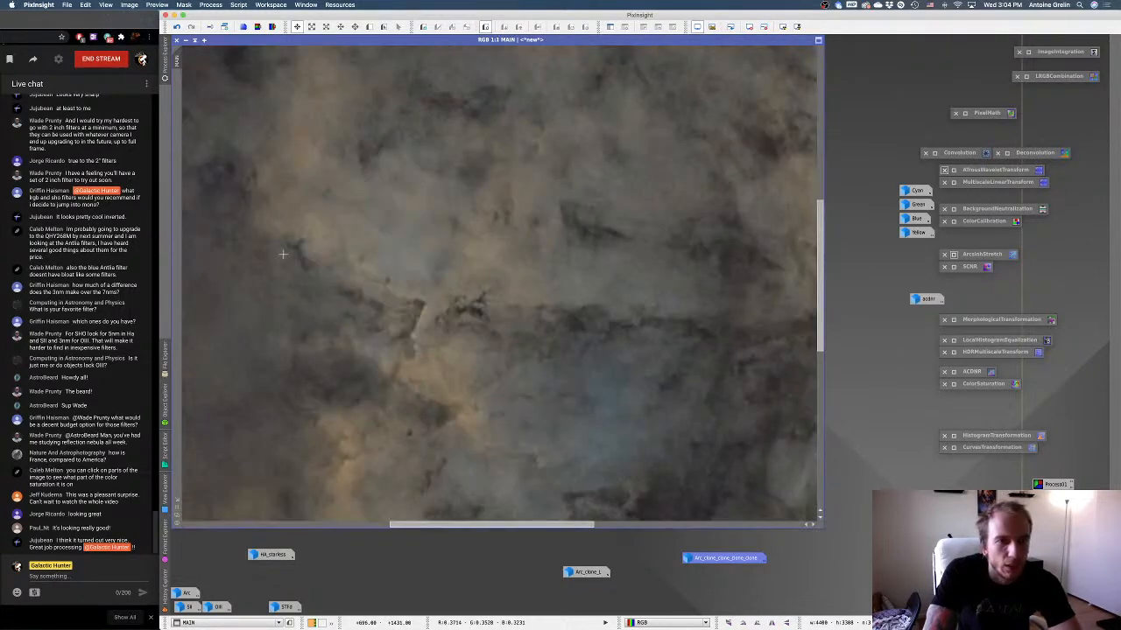
scroll(282, 254, "down", 1)
scroll(283, 254, "down", 1)
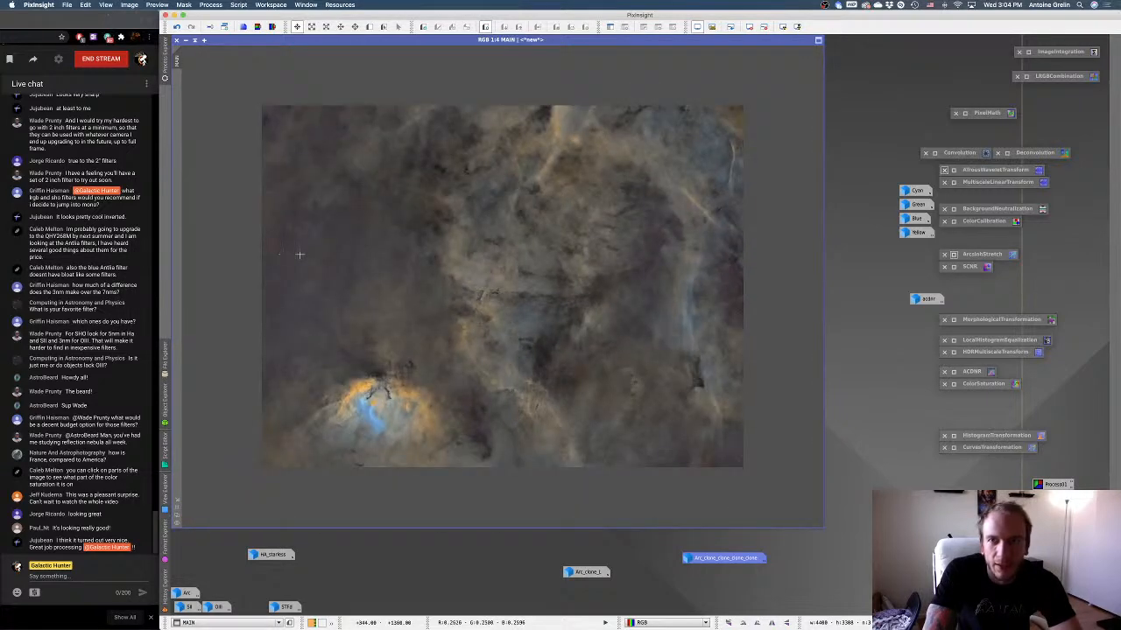
scroll(307, 254, "up", 1)
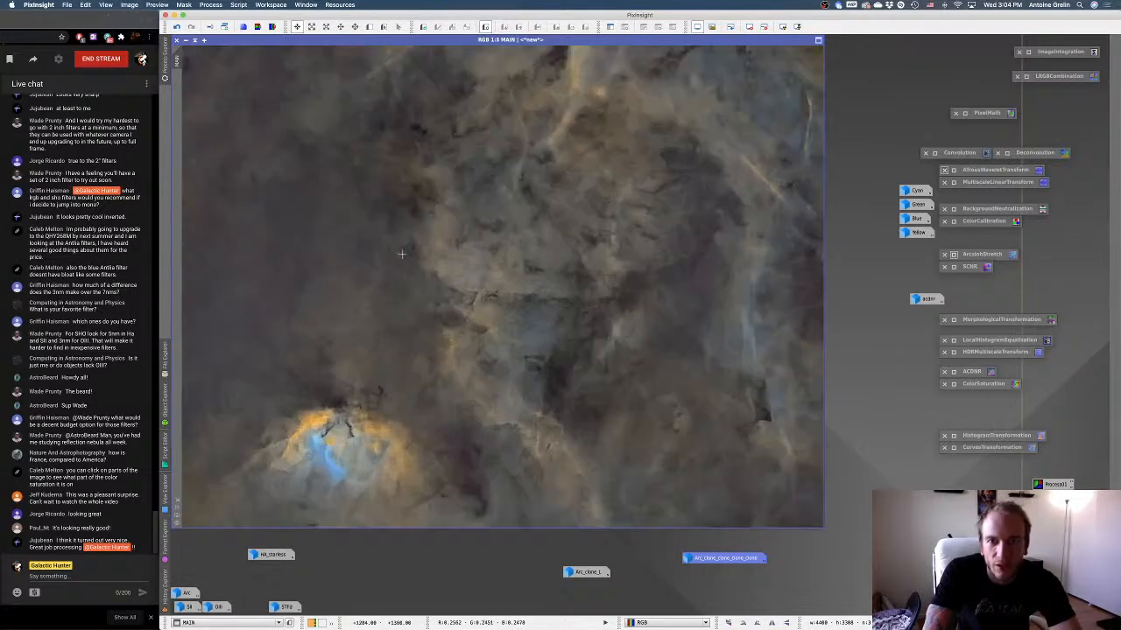
Save MAIN to the Desktop as the TIFF file starless.tif.
left_click(66, 4)
left_click(89, 82)
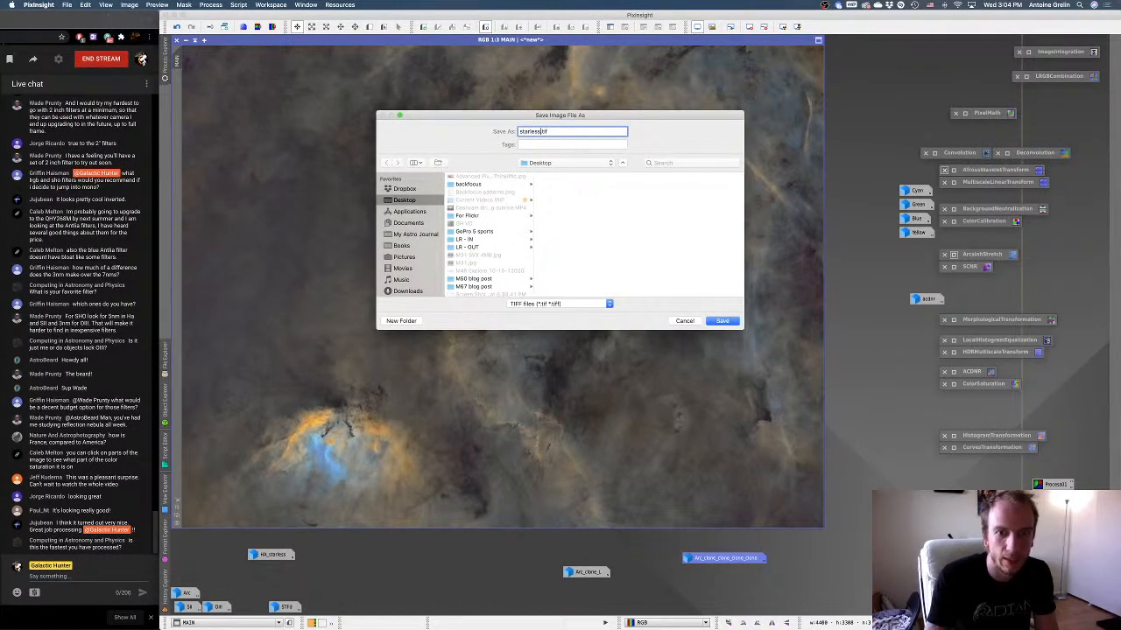
key("Return")
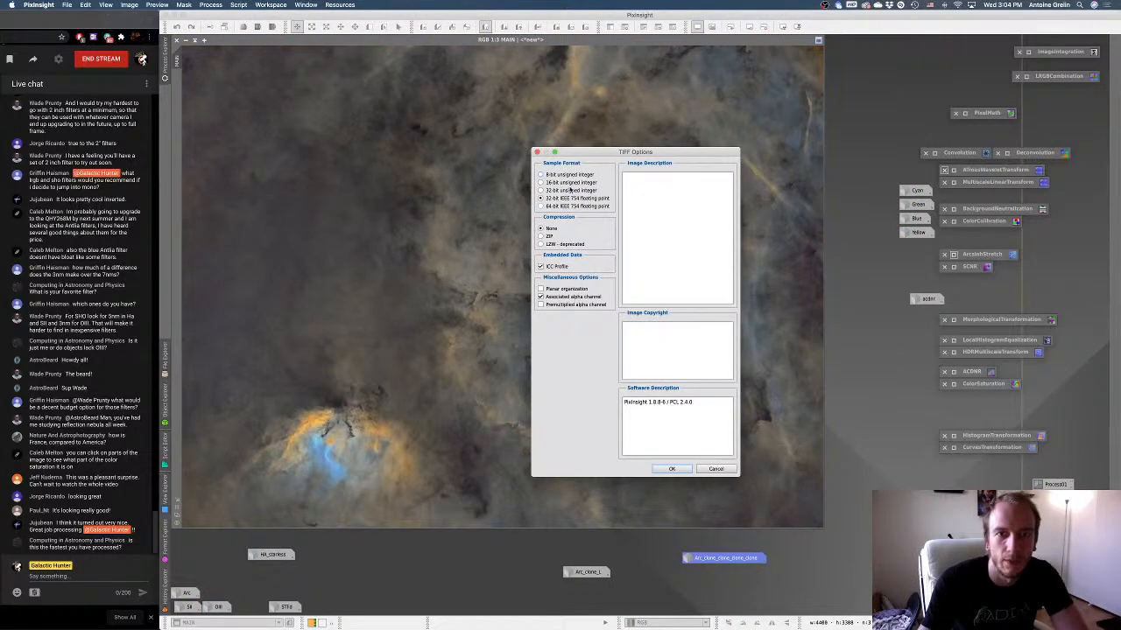
left_click(674, 470)
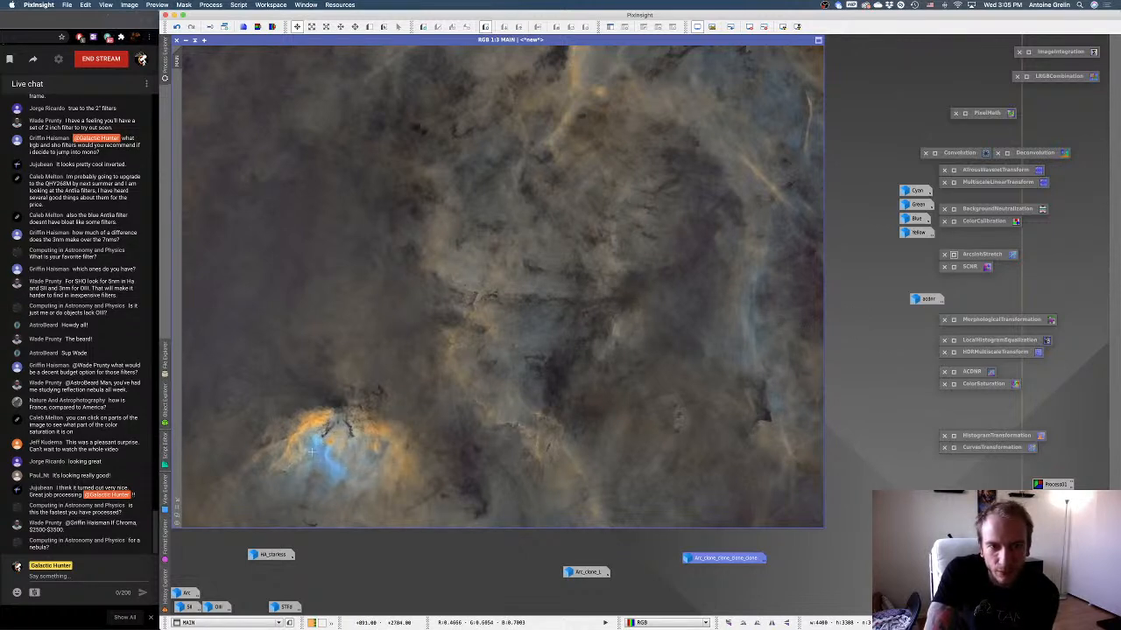
Open PixelMath and set it to use a single RGB/K expression.
double_click(966, 113)
left_click_drag(934, 292, 891, 242)
left_click(864, 373)
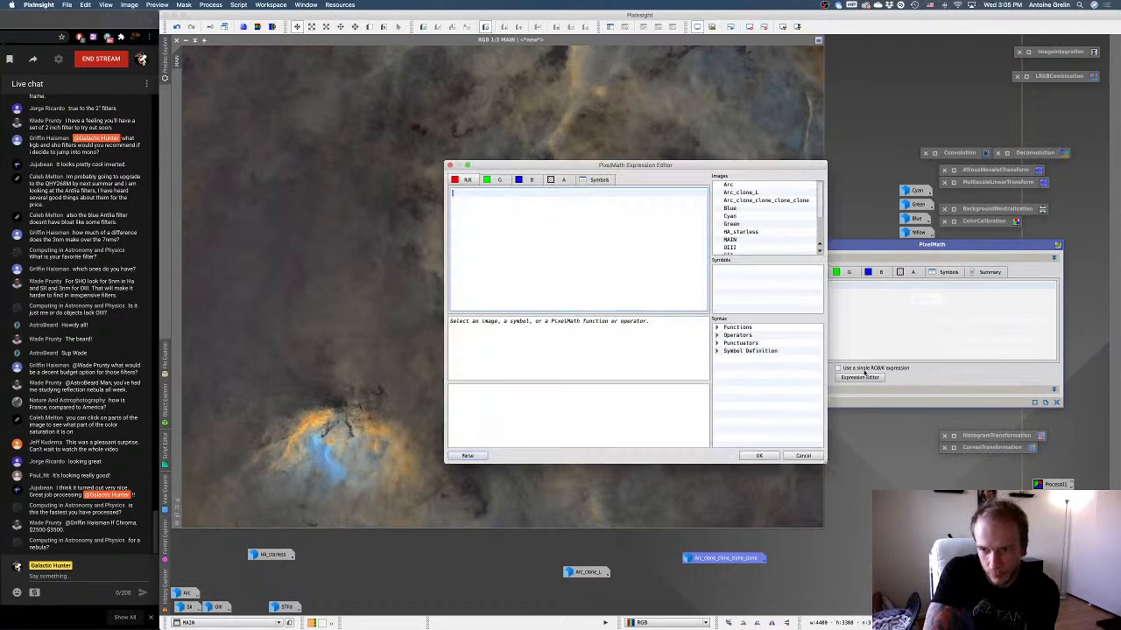
left_click(803, 455)
left_click(834, 389)
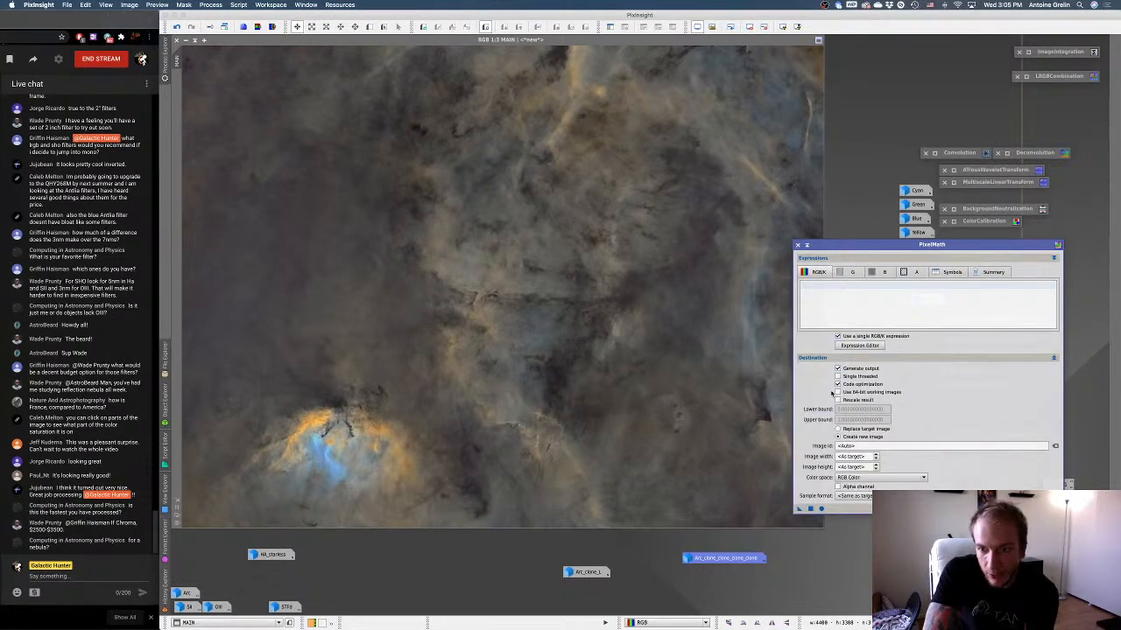
Build the PixelMath expression MAIN+star_mask and apply it to create a new image with the stars restored.
left_click(860, 346)
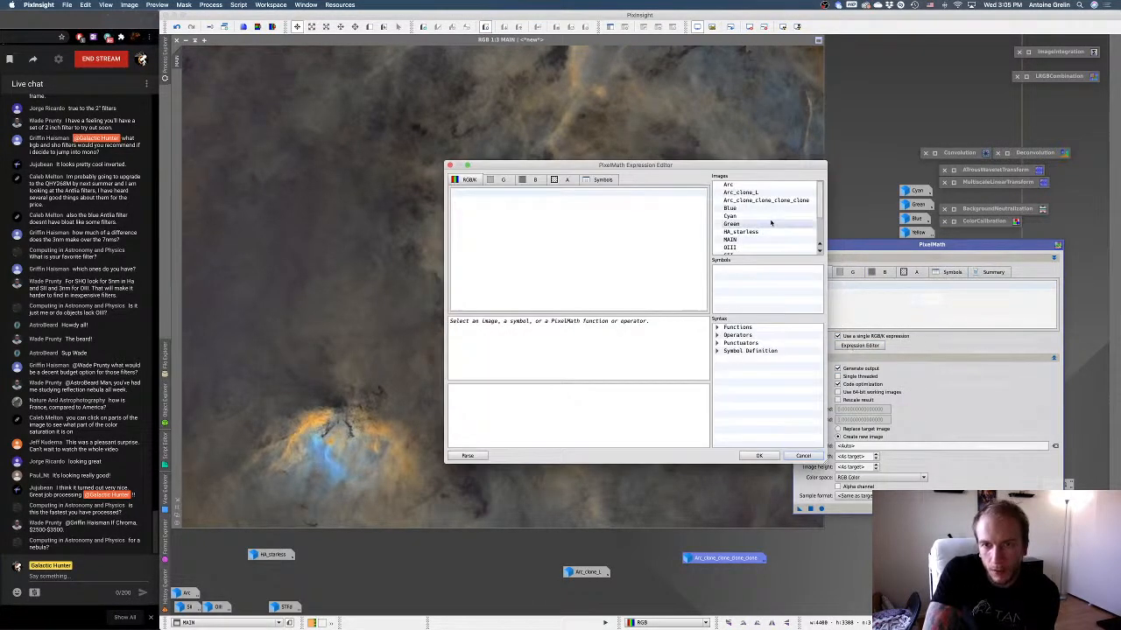
mouse_move(821, 200)
left_mouse_down()
mouse_move(823, 223)
mouse_move(823, 189)
left_mouse_up()
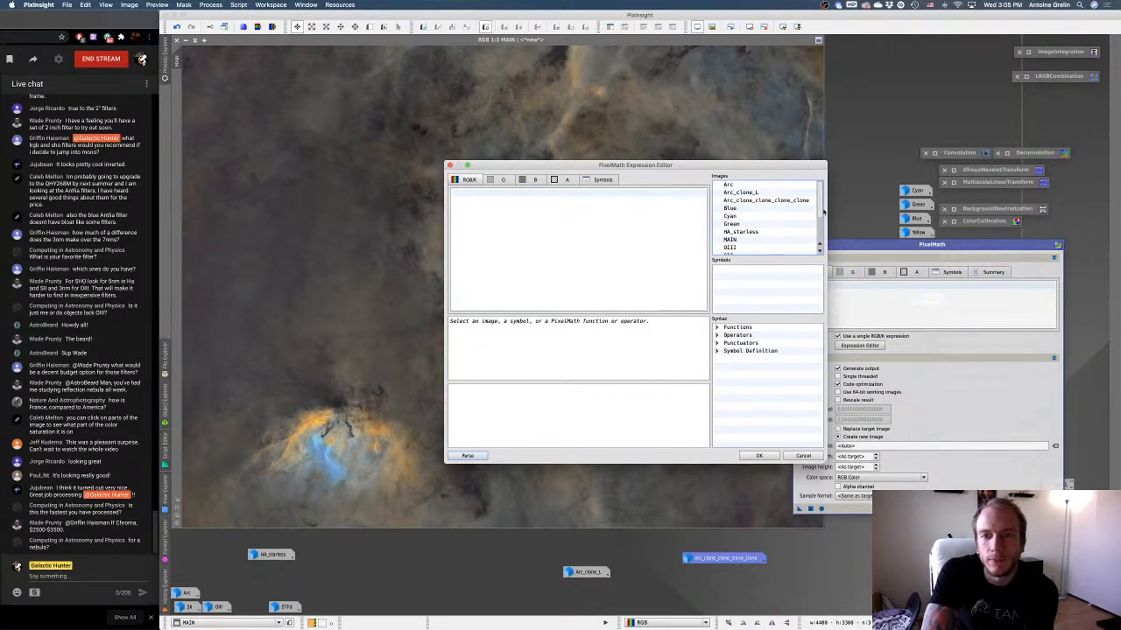
double_click(760, 238)
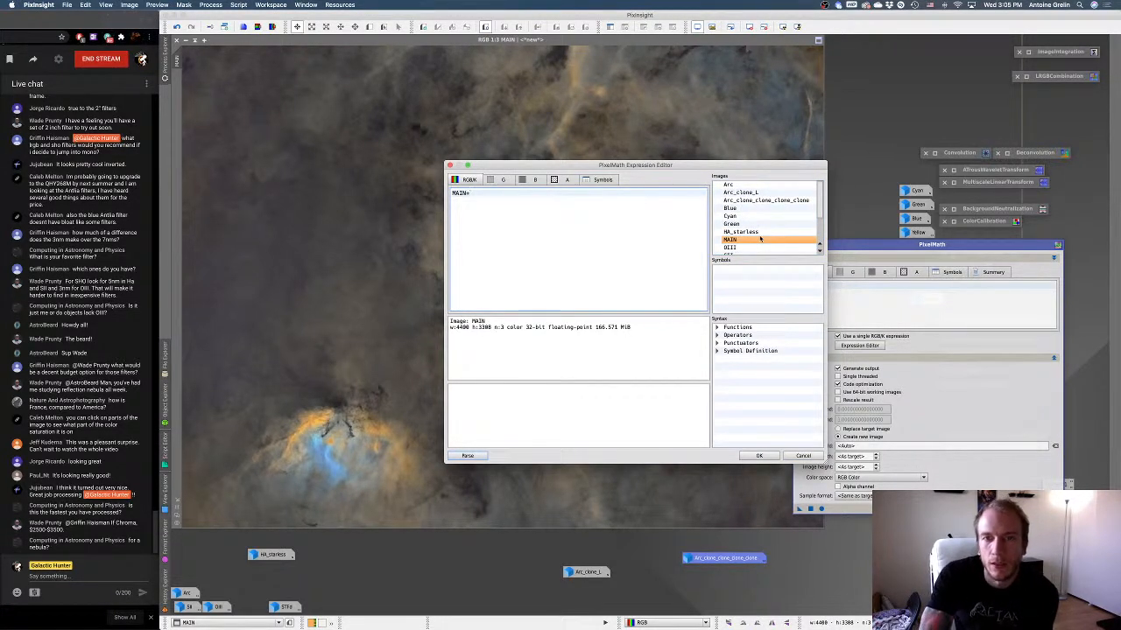
left_click(816, 208)
left_click_drag(816, 208, 820, 245)
type("=")
double_click(776, 247)
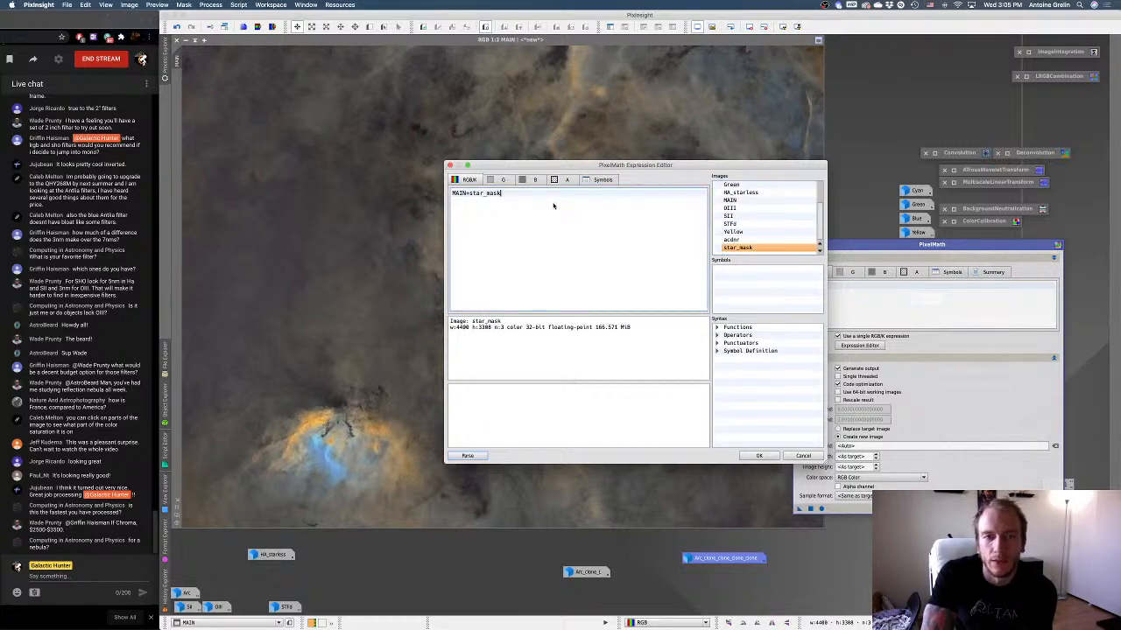
left_click(764, 457)
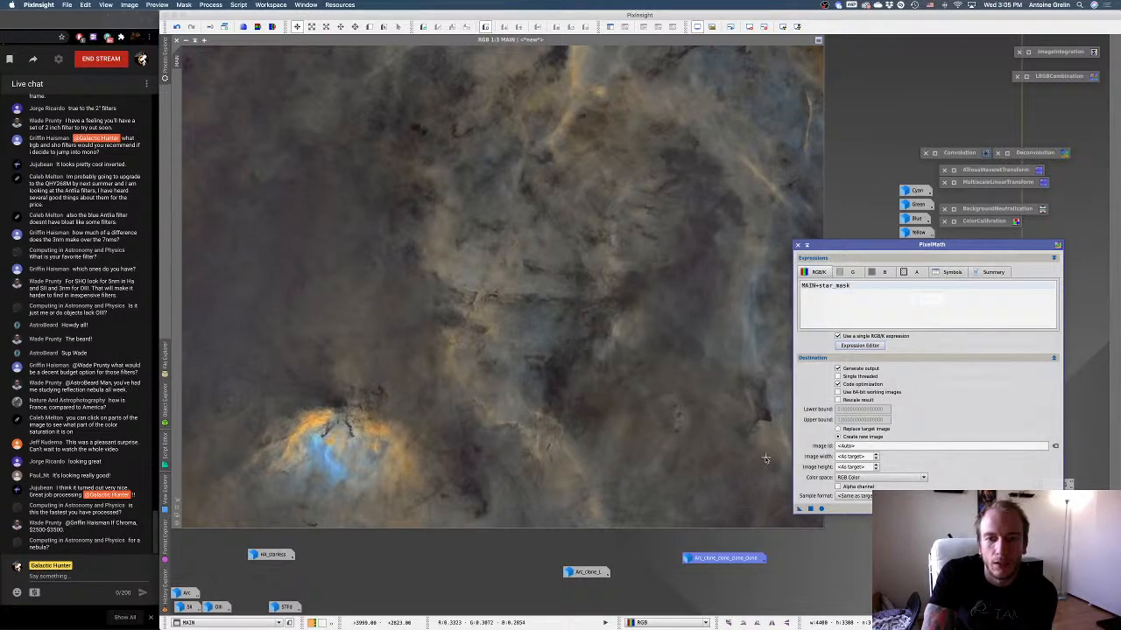
left_click(801, 510)
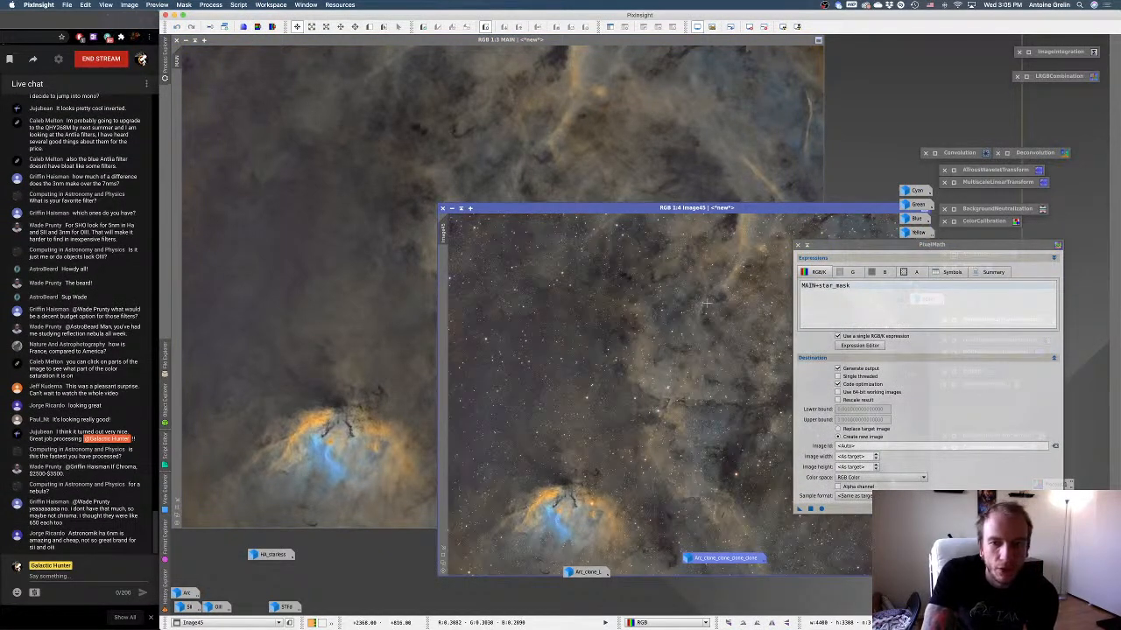
Put MAIN and PixelMath away as icons, and enlarge the new star image in the workspace's upper-left corner.
left_click_drag(658, 207, 514, 100)
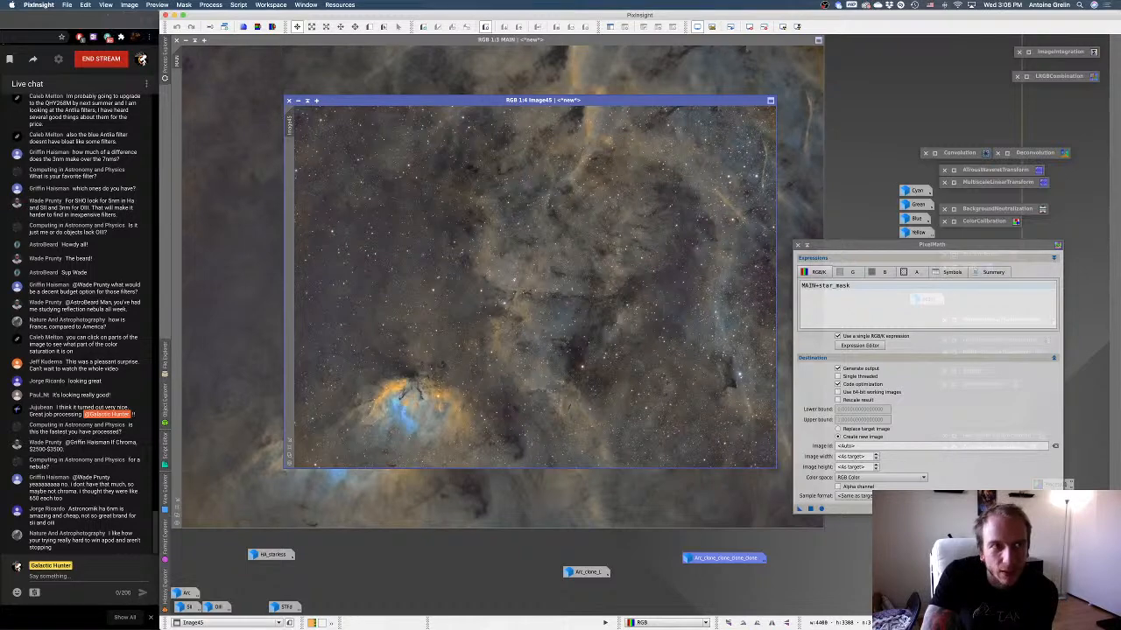
left_click(187, 43)
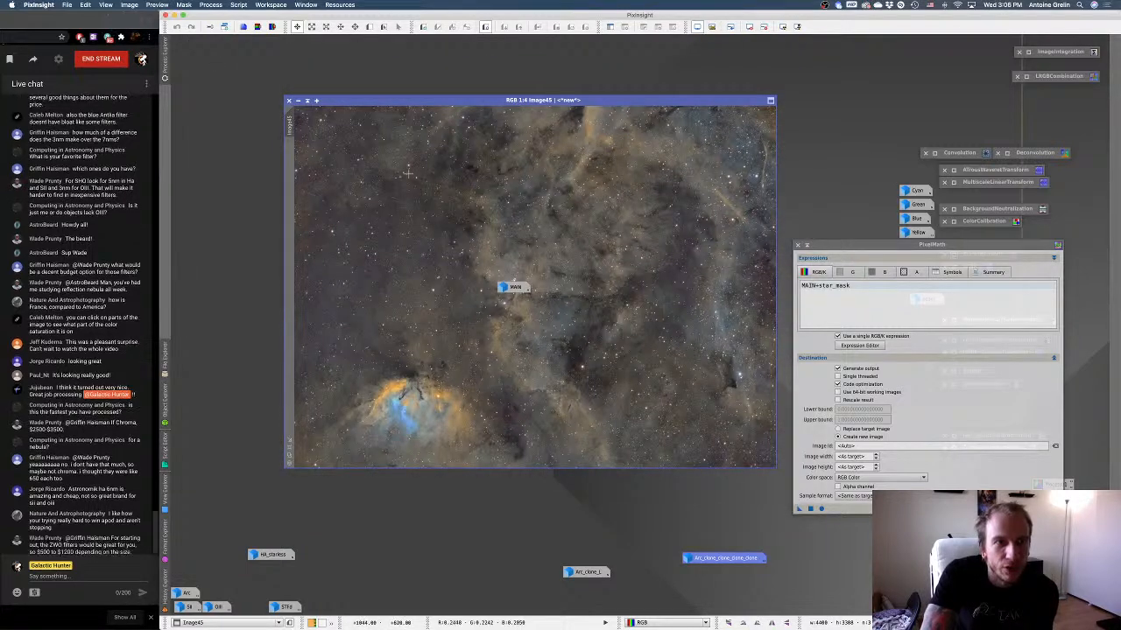
left_click_drag(514, 287, 462, 554)
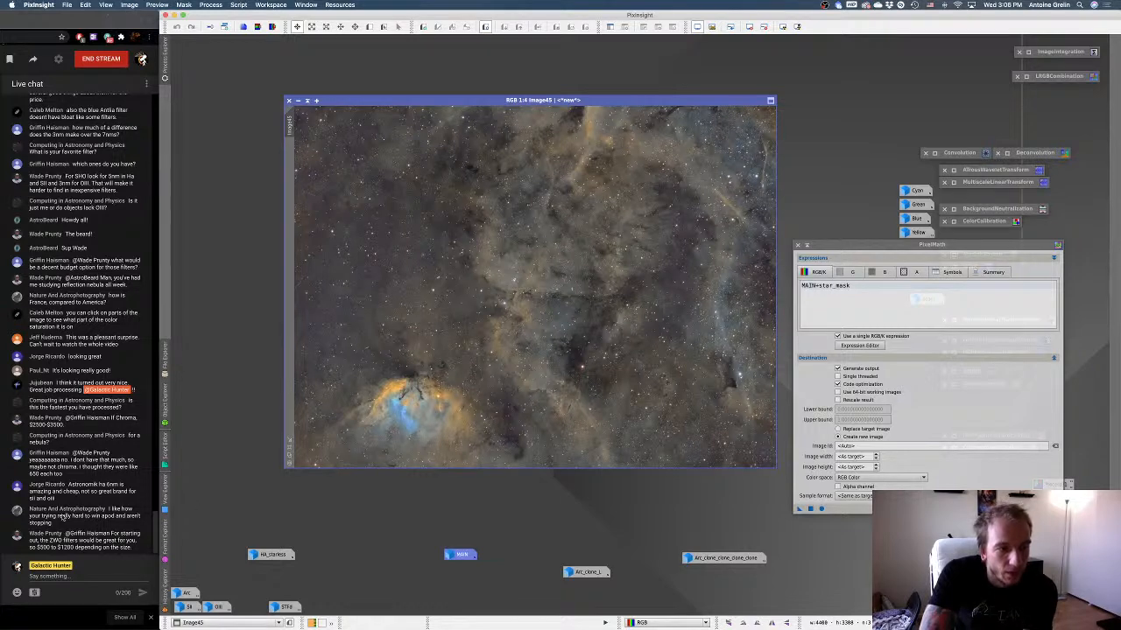
left_click_drag(532, 101, 422, 44)
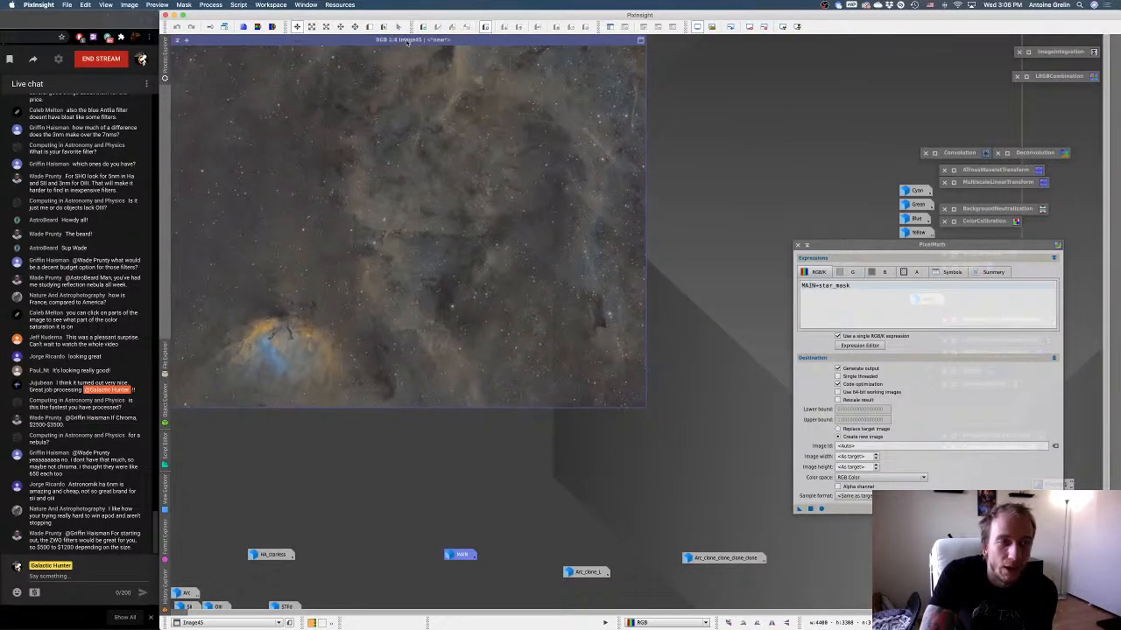
left_click(179, 388)
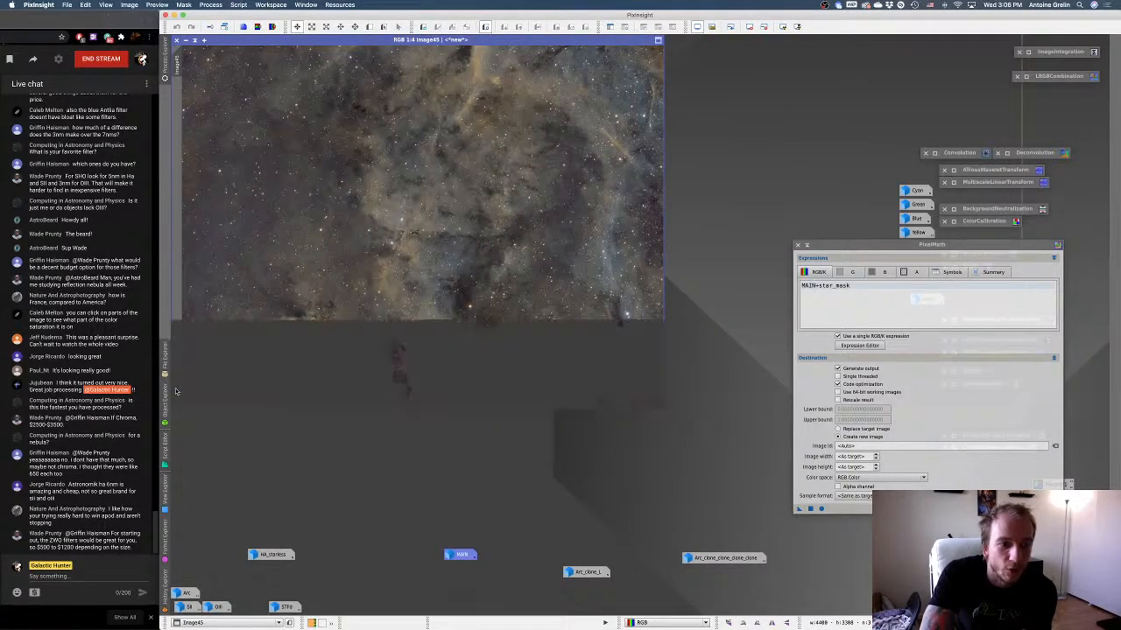
left_click_drag(831, 246, 887, 256)
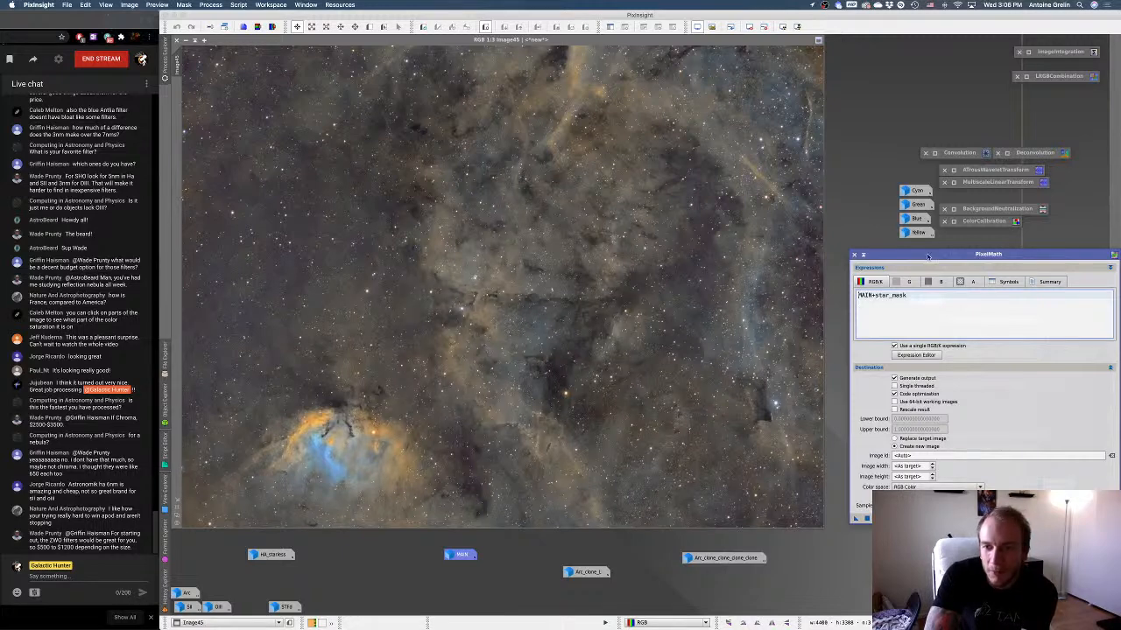
left_click(862, 254)
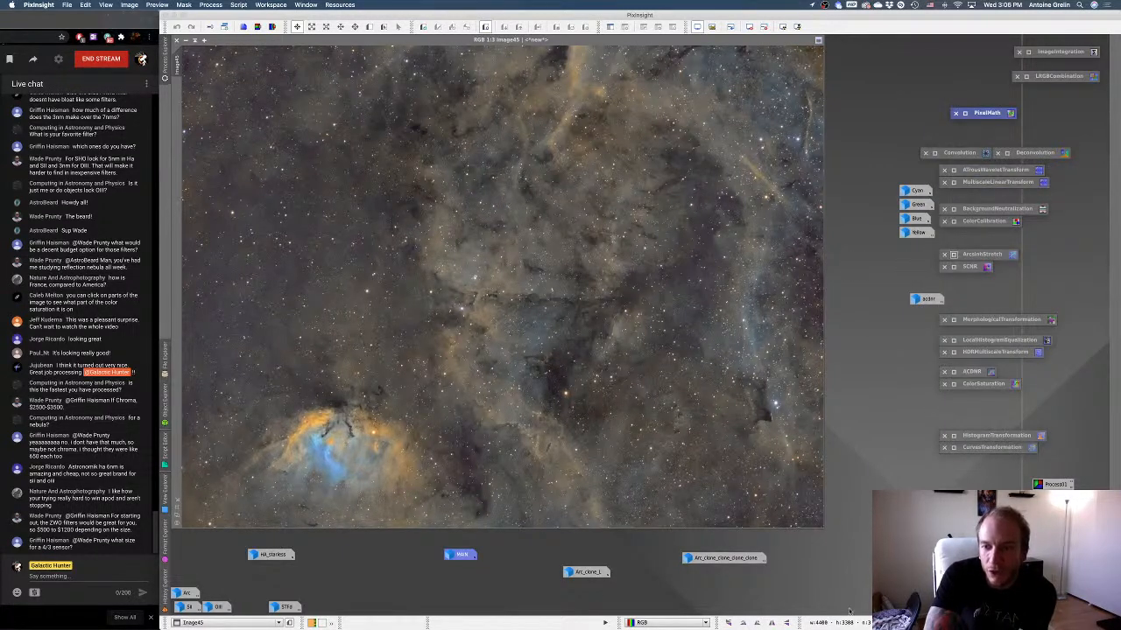
Assign star_mask as a mask to the combined star image, put star_mask away as an icon, and hide the mask overlay.
double_click(919, 556)
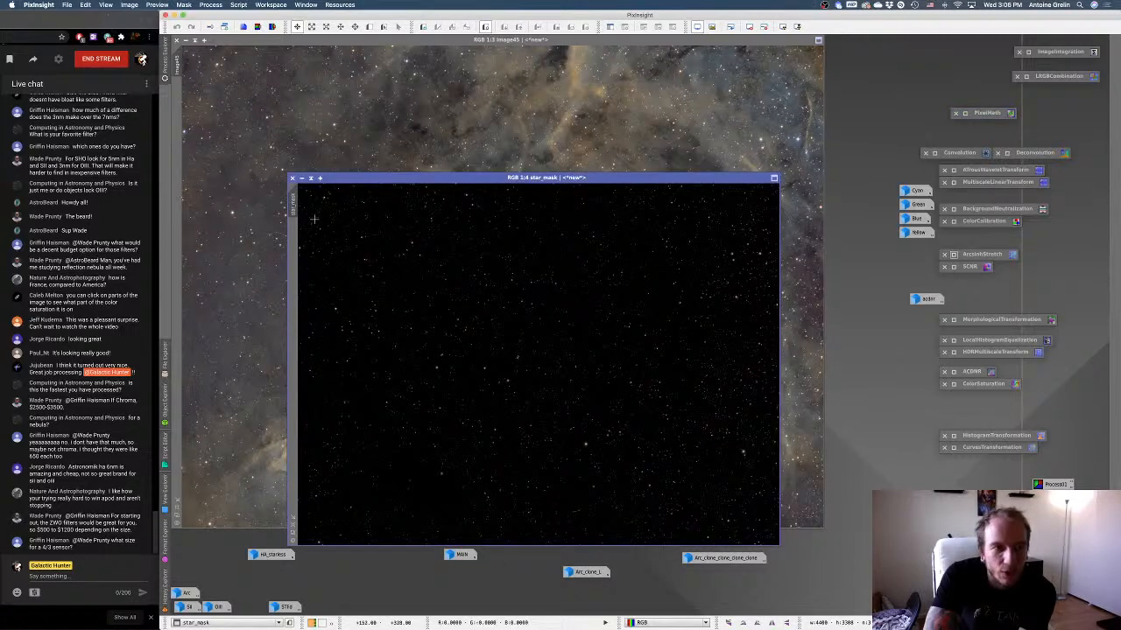
left_click_drag(298, 206, 182, 252)
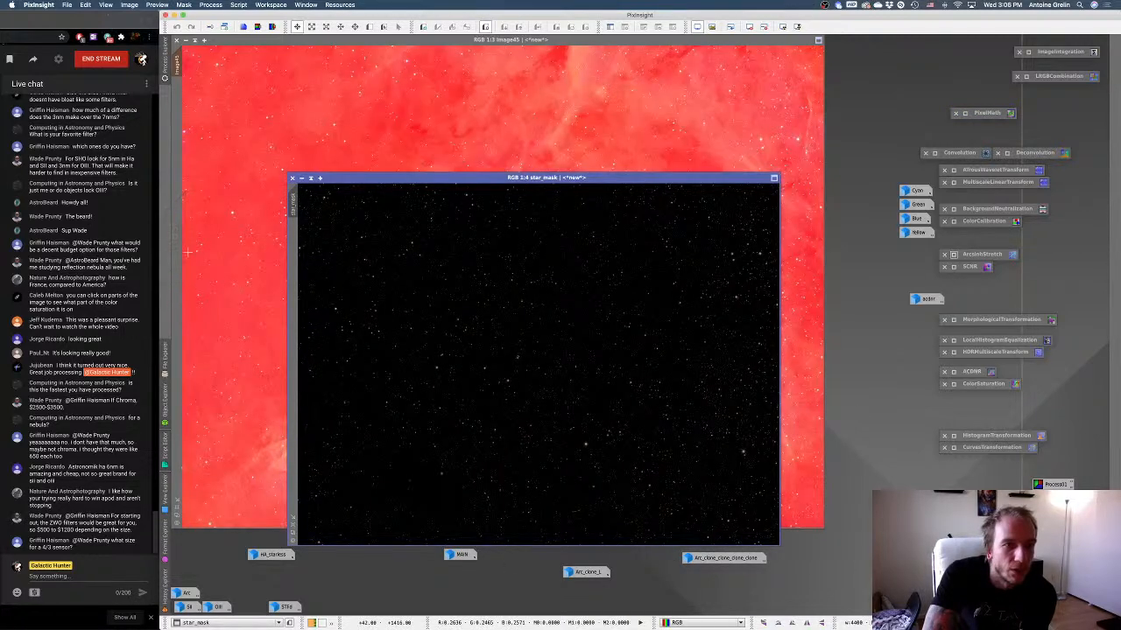
left_click(303, 179)
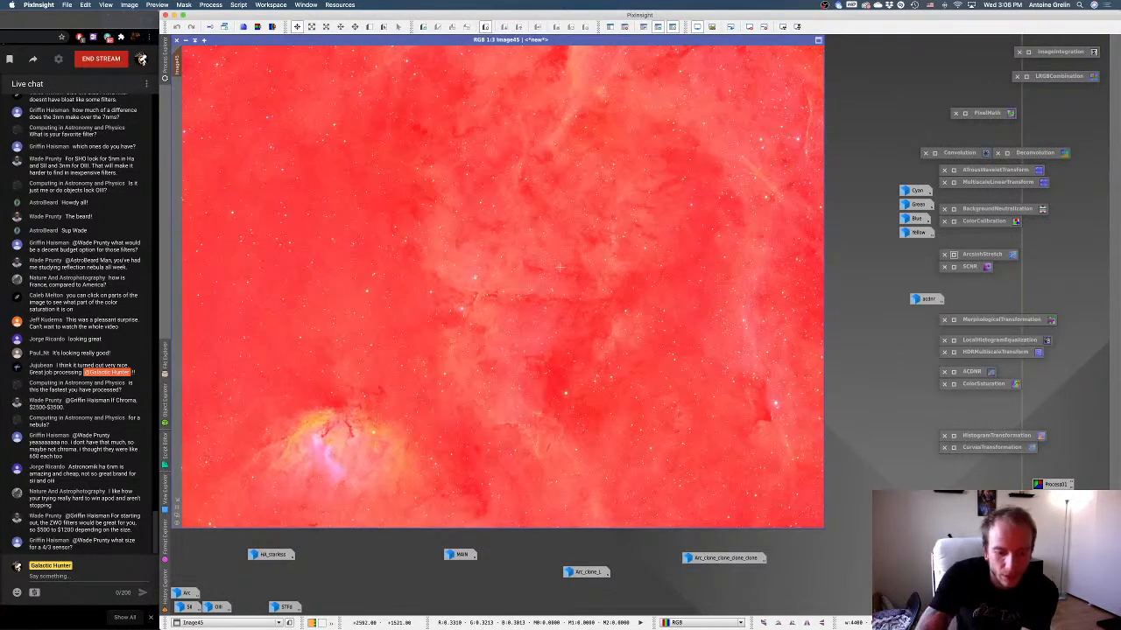
key("super+k")
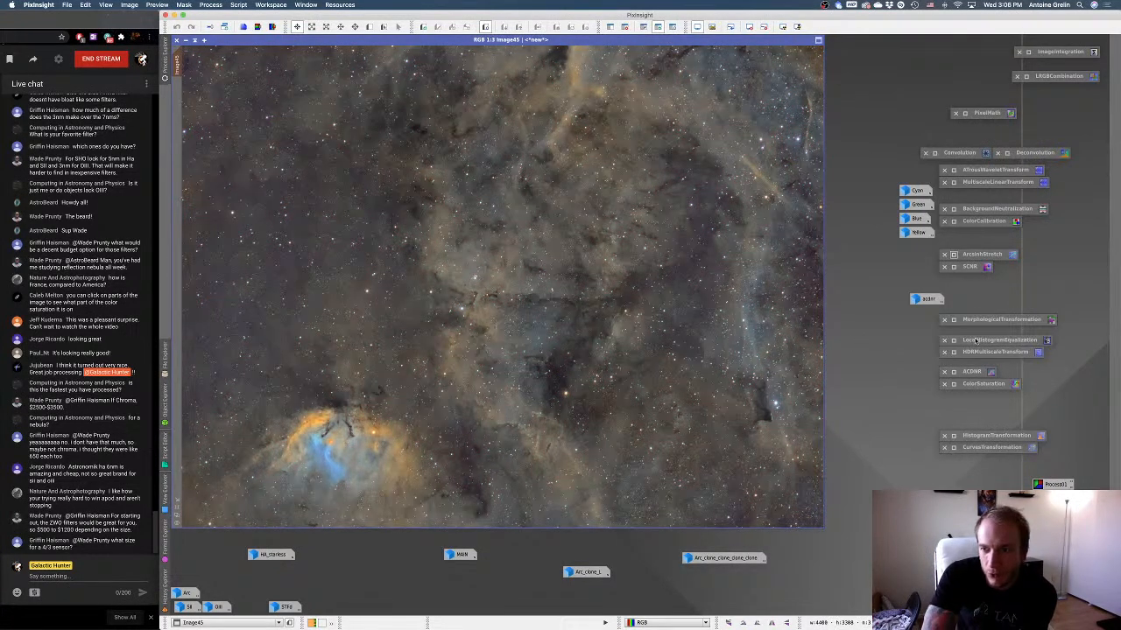
Apply MorphologicalTransformation to the masked star image with Erosion (Minimum), 1 iteration, amount 1.00 and structuring element size 5.
double_click(957, 321)
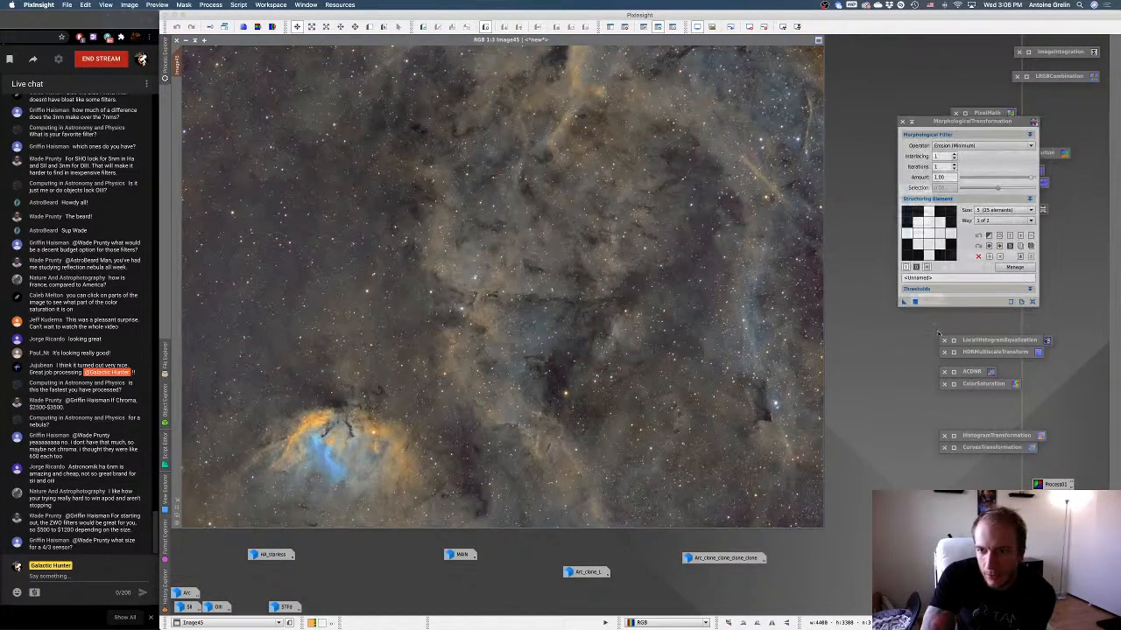
left_click(920, 302)
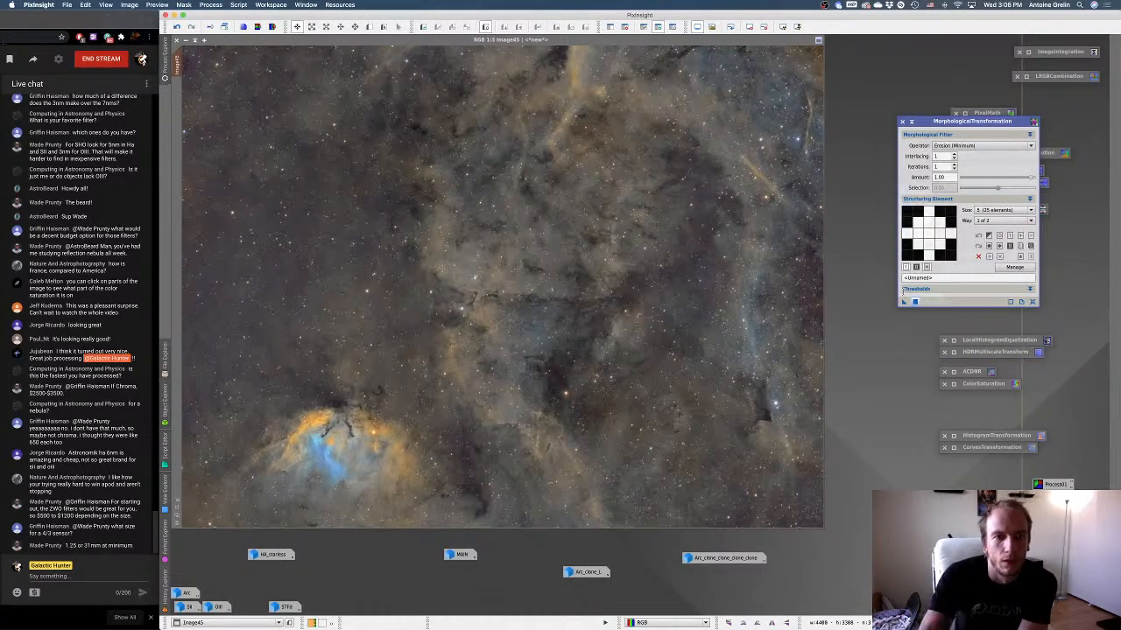
Undo and redo the erosion to compare the stars before and after, and apply the same erosion a second time.
right_click(826, 233)
right_click(763, 249)
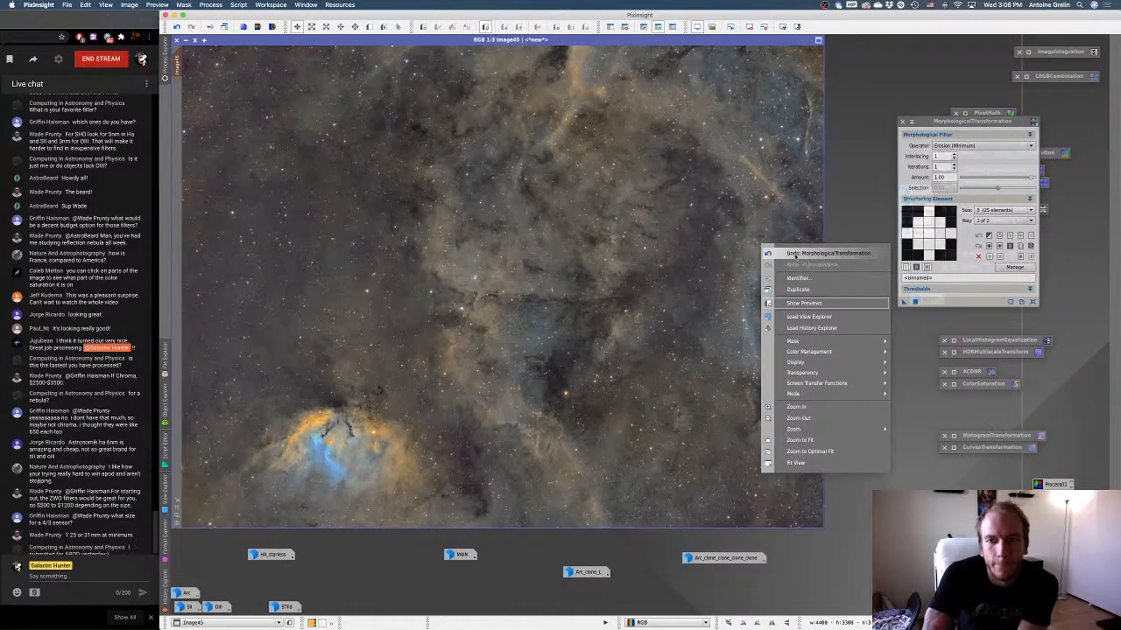
left_click(792, 253)
right_click(618, 233)
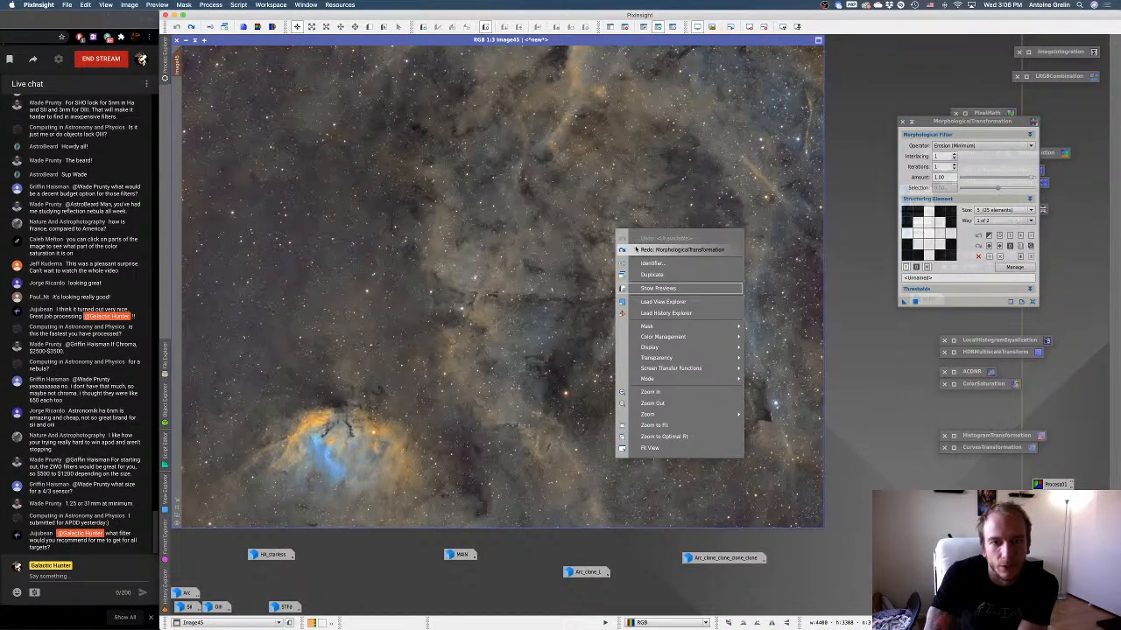
left_click(665, 250)
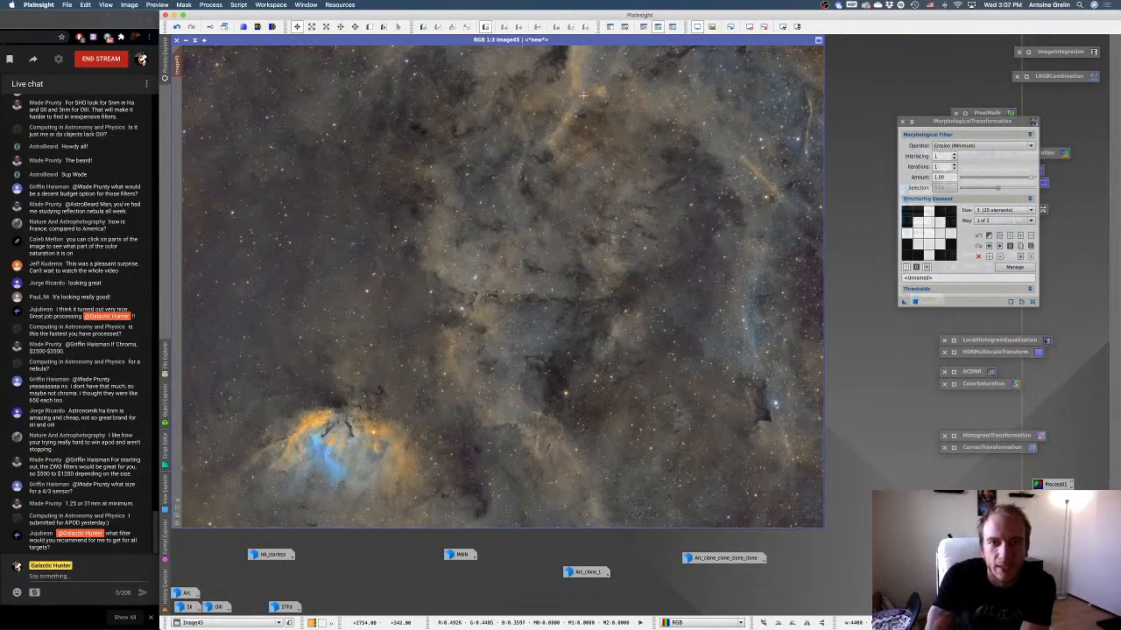
left_click(916, 302)
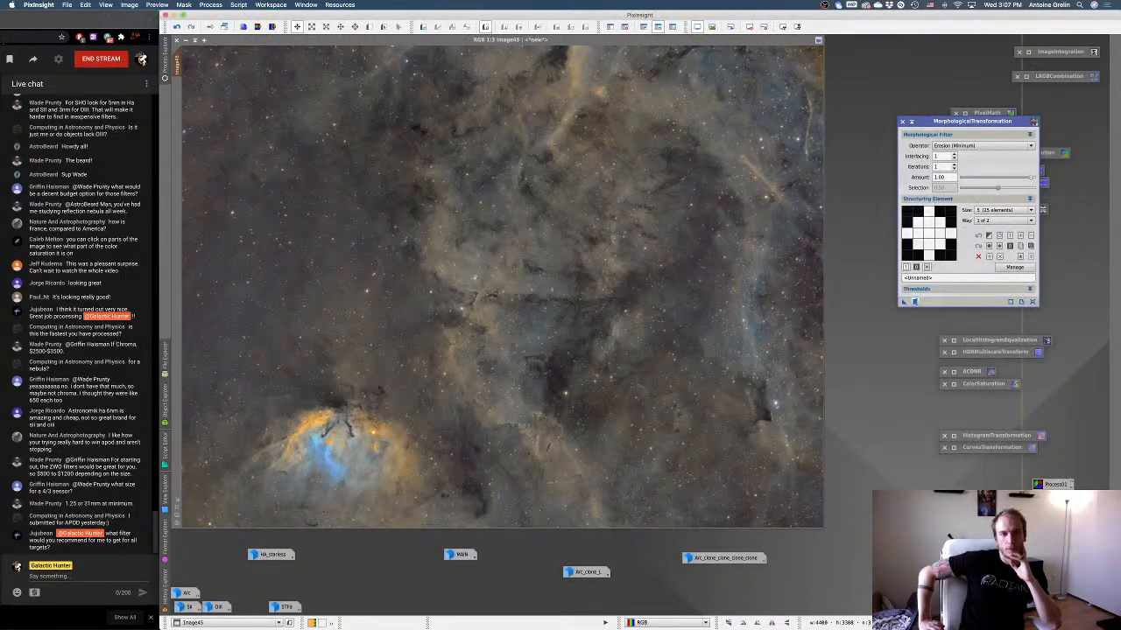
Toggle the second erosion off and on to compare the star sizes, and put MorphologicalTransformation away as an icon.
right_click(575, 331)
left_click(553, 318)
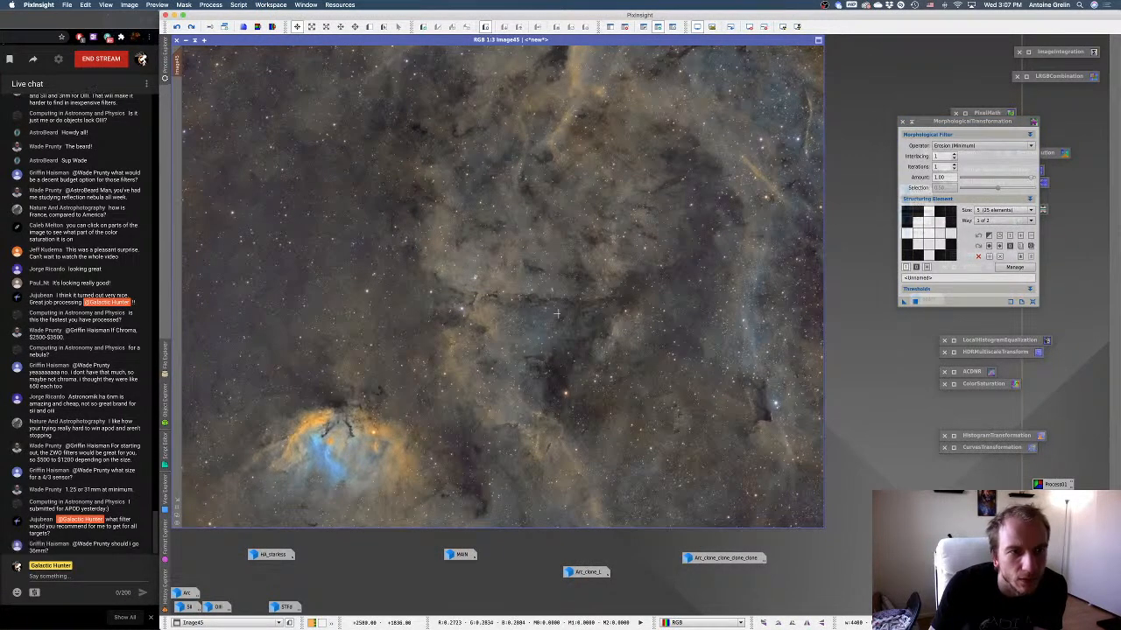
right_click(561, 315)
left_click(586, 334)
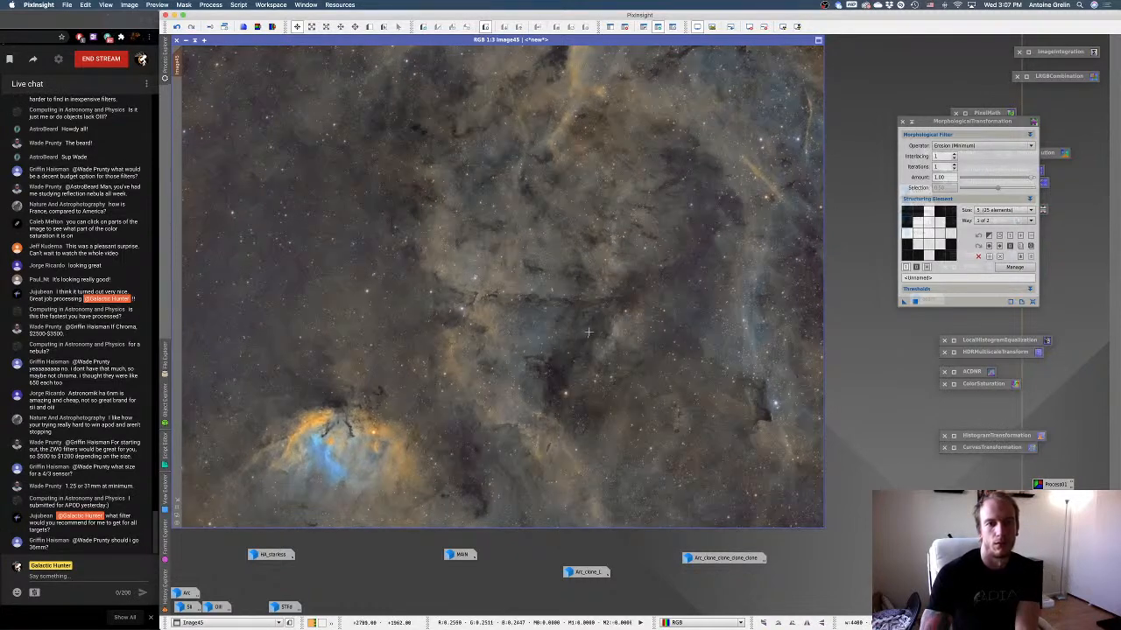
right_click(583, 326)
left_click(613, 338)
right_click(625, 340)
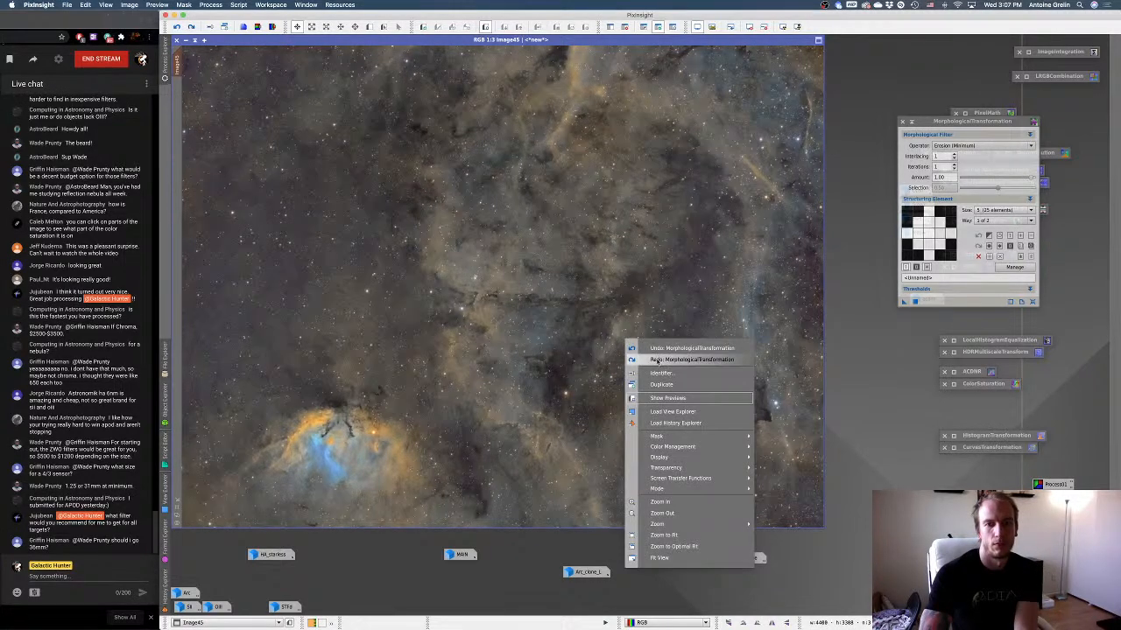
left_click(653, 359)
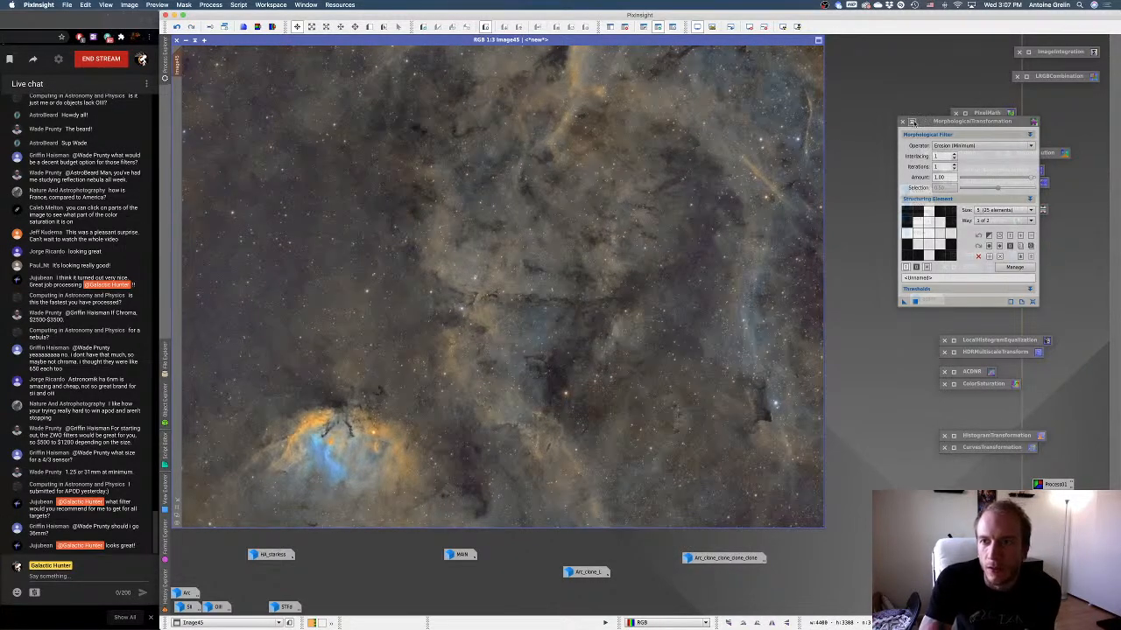
left_click(911, 122)
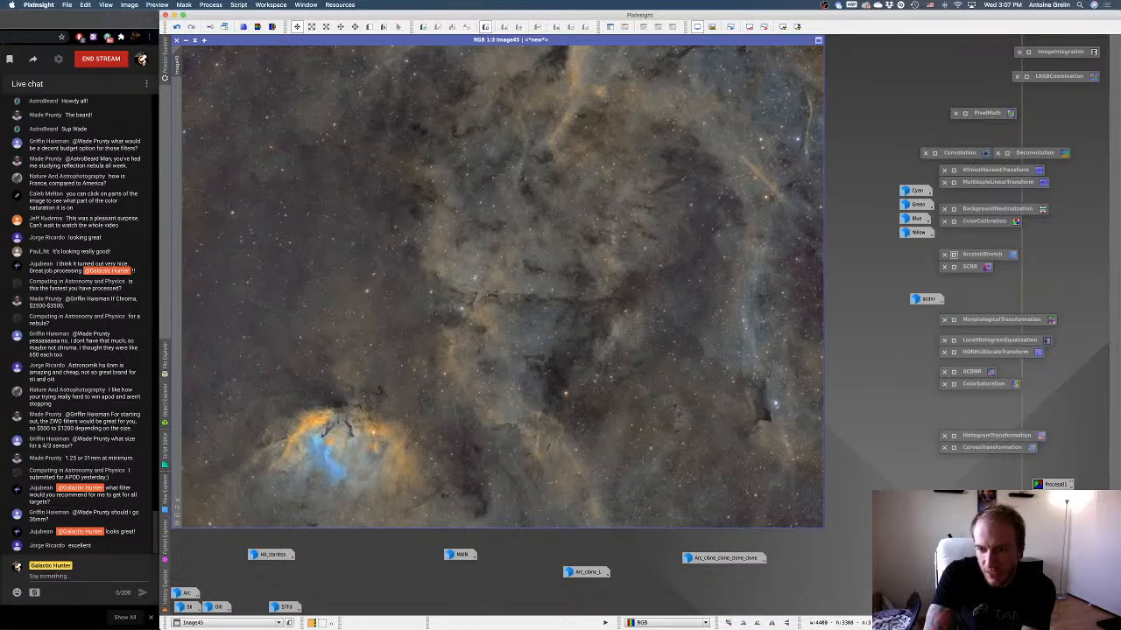
Reset ArcsinhStretch and try a stretch factor of about 4.2 in a real-time preview of the combined image without applying it.
double_click(955, 255)
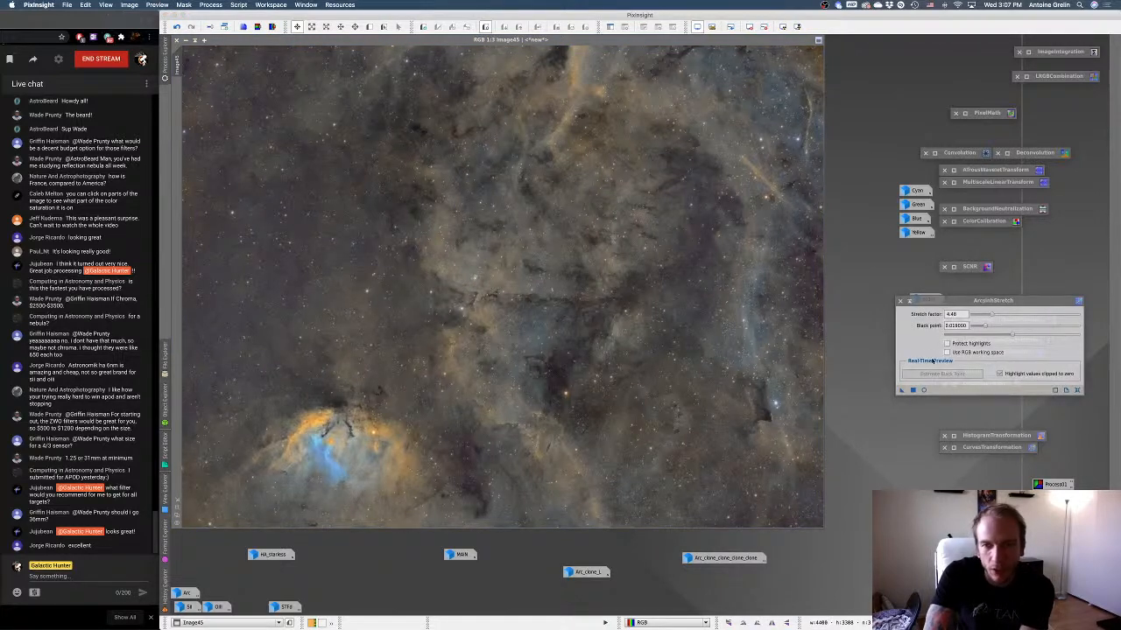
left_click(1077, 389)
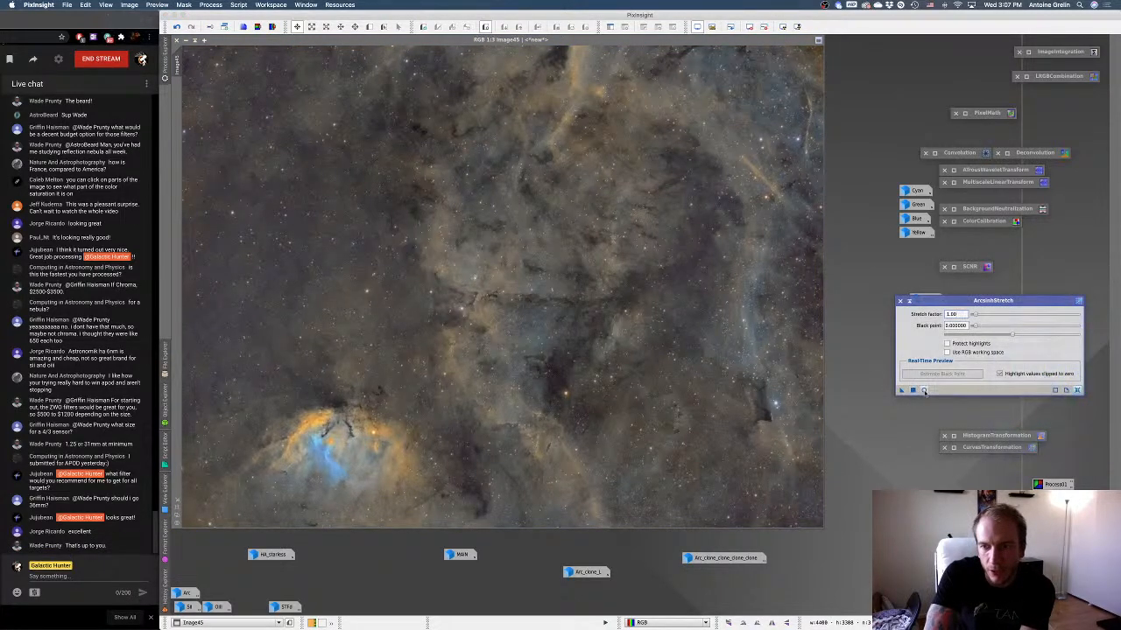
left_click(923, 389)
left_click_drag(979, 317, 991, 317)
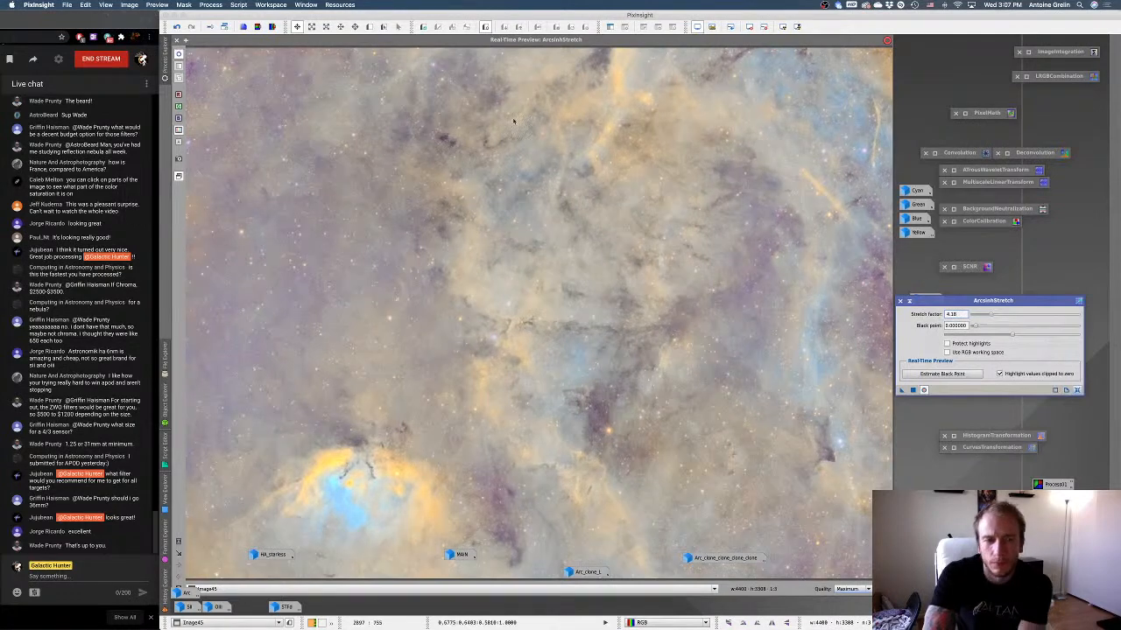
left_click(909, 302)
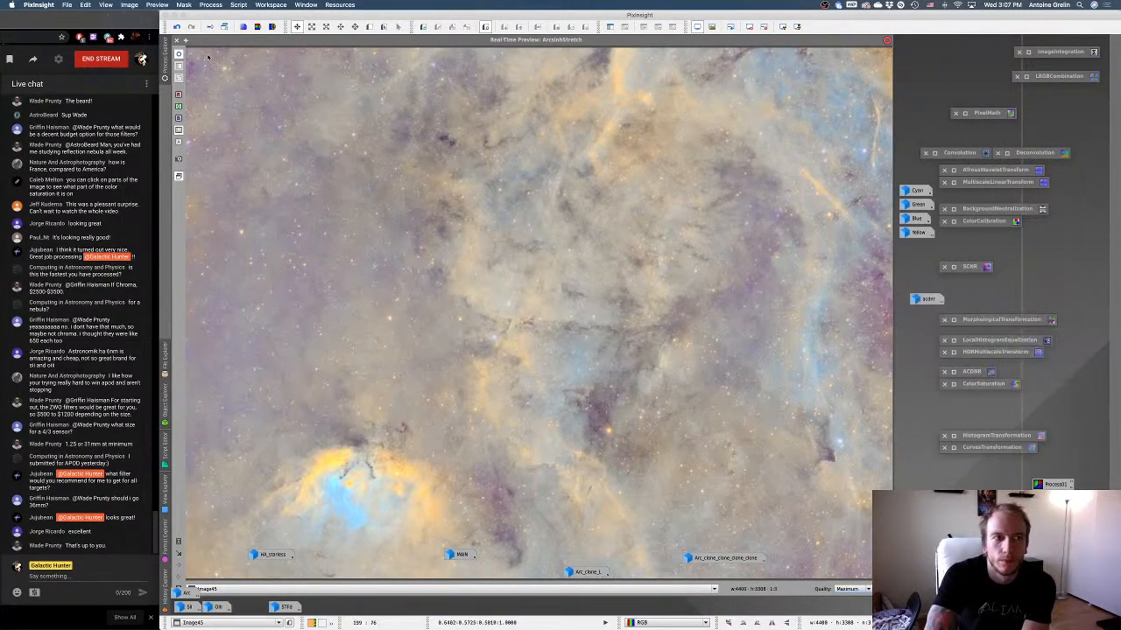
left_click(176, 41)
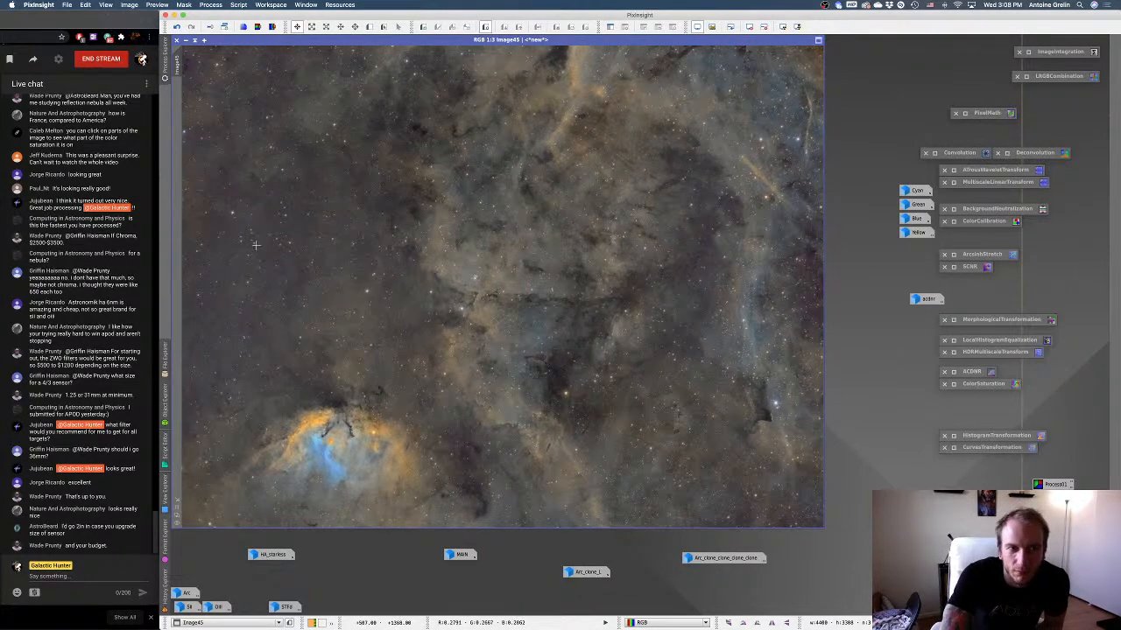
Try LocalHistogramEqualization on the combined image in a real-time preview with kernel radii of 52, 512 and 90, without applying it.
scroll(489, 296, "up", 2)
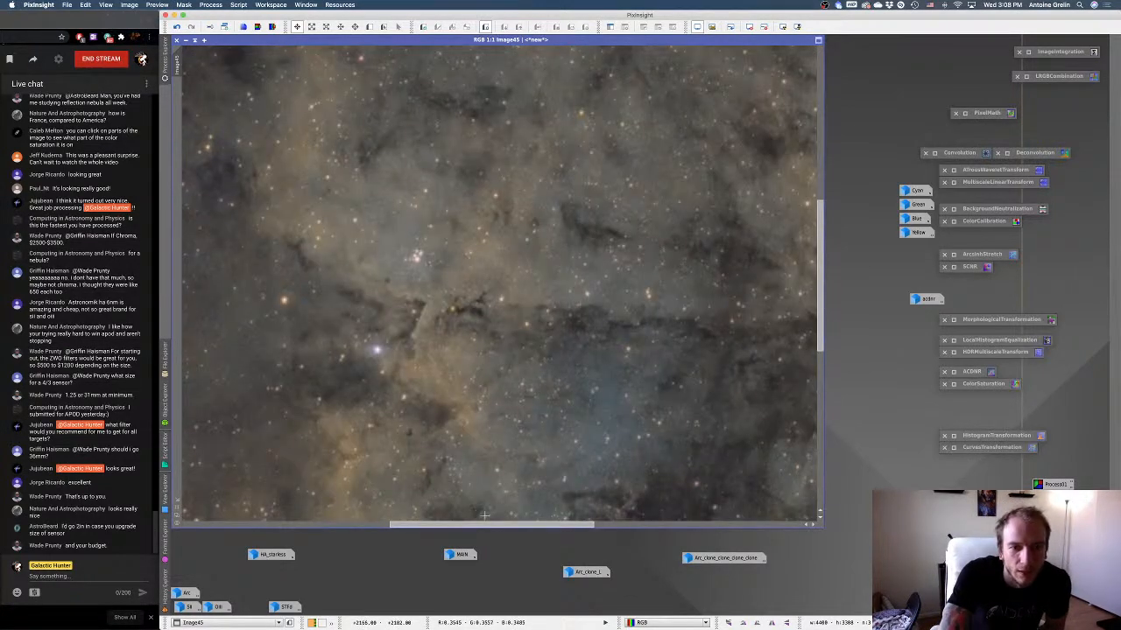
scroll(401, 383, "down", 2)
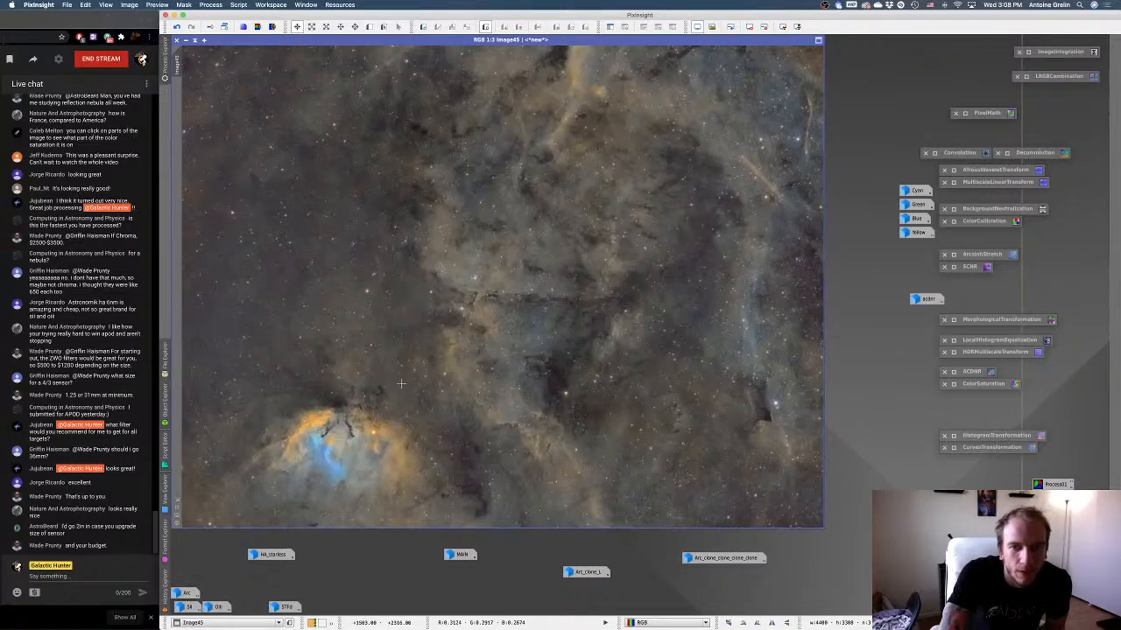
double_click(954, 340)
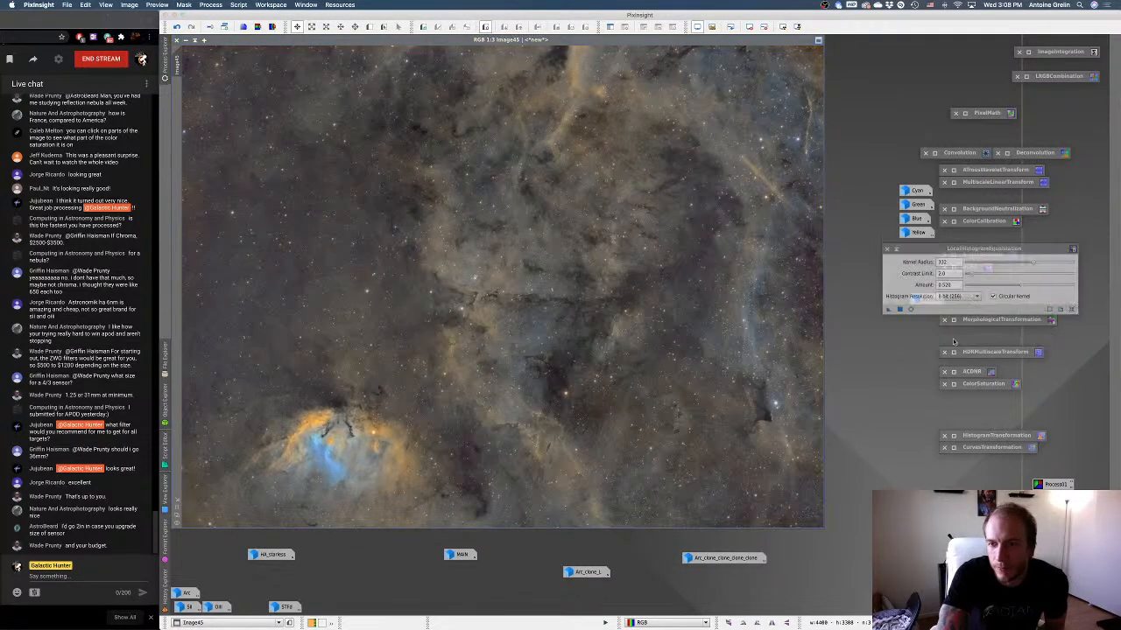
left_click(923, 294)
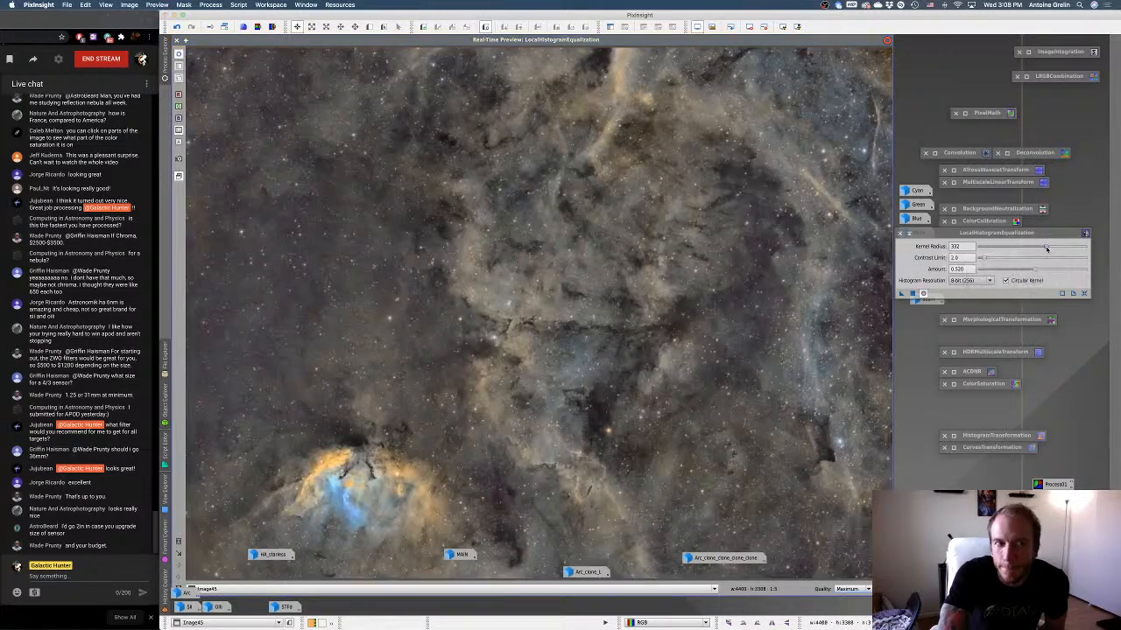
left_click_drag(1046, 250, 990, 249)
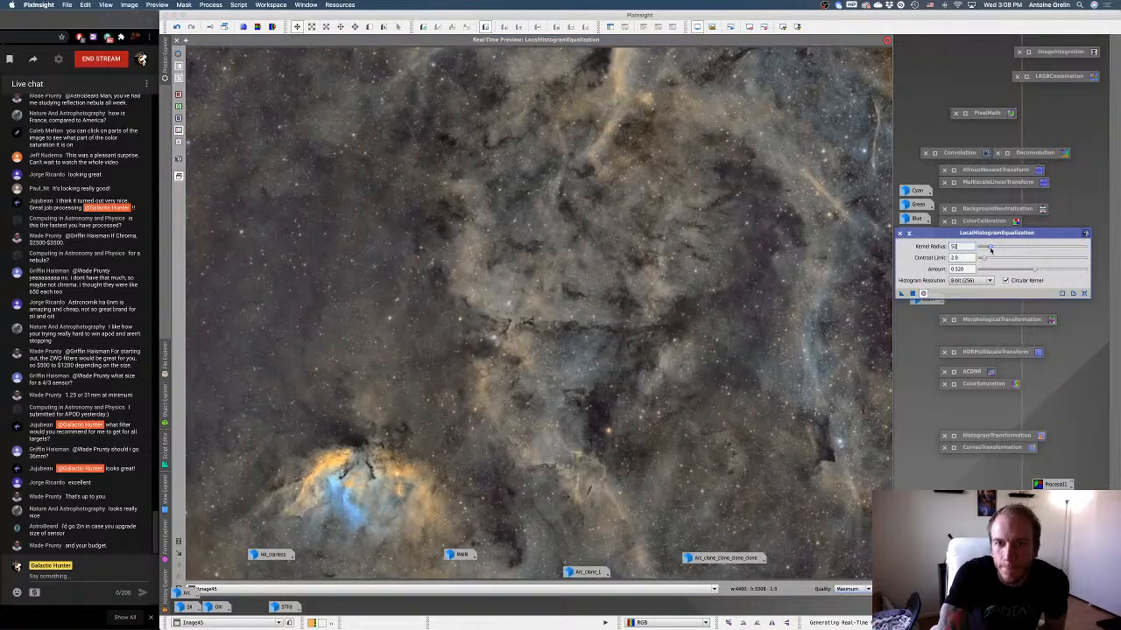
left_click_drag(990, 249, 1075, 254)
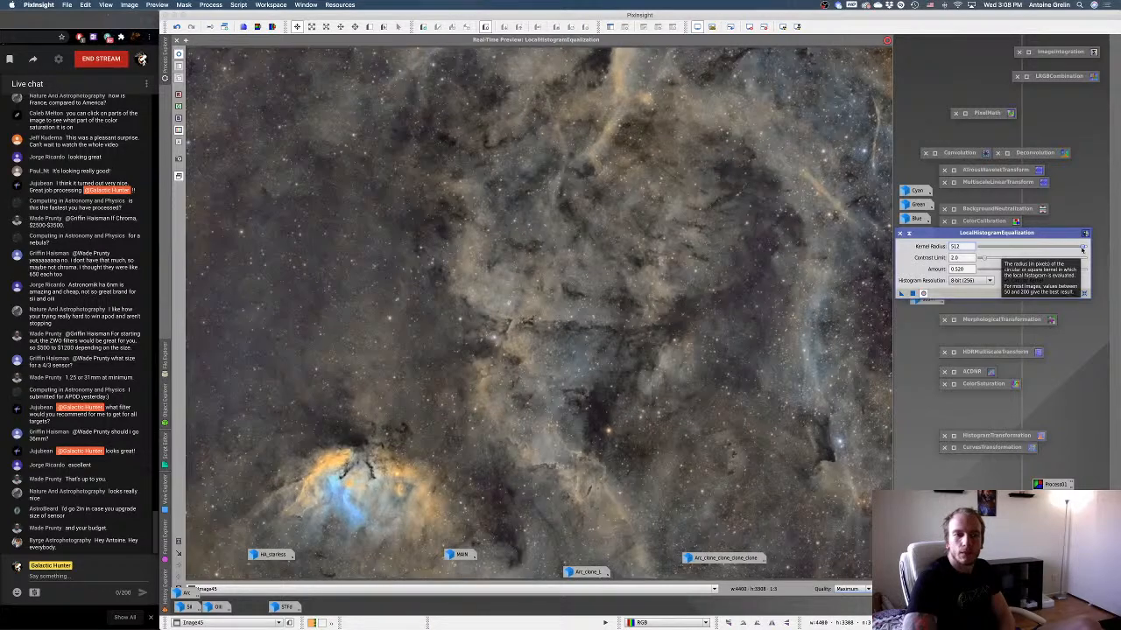
left_click_drag(1082, 250, 997, 251)
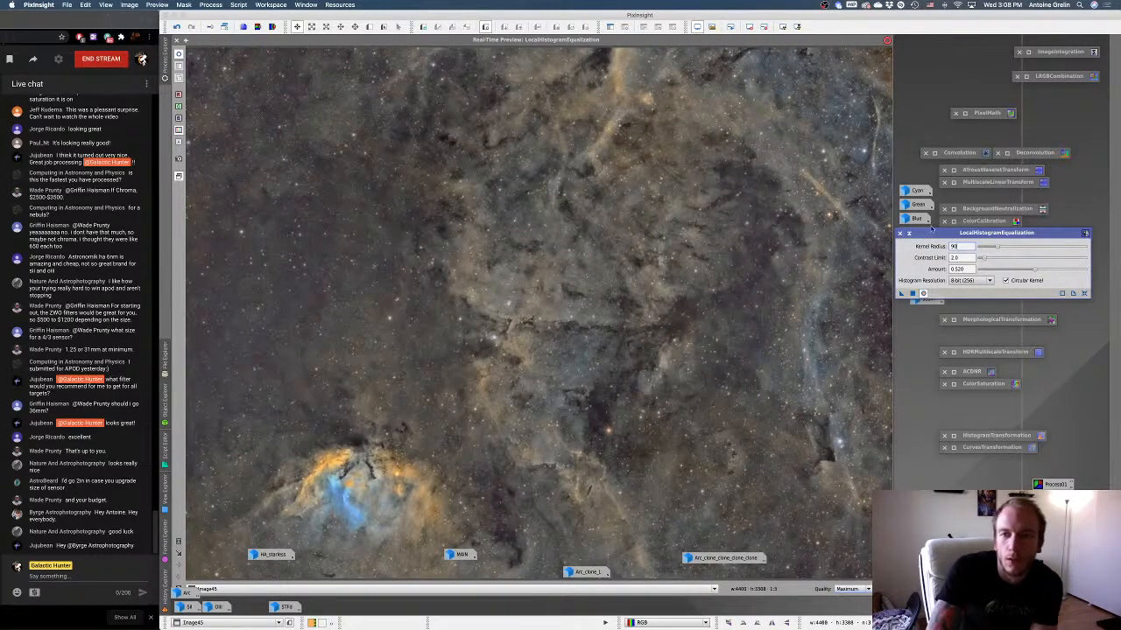
left_click(909, 234)
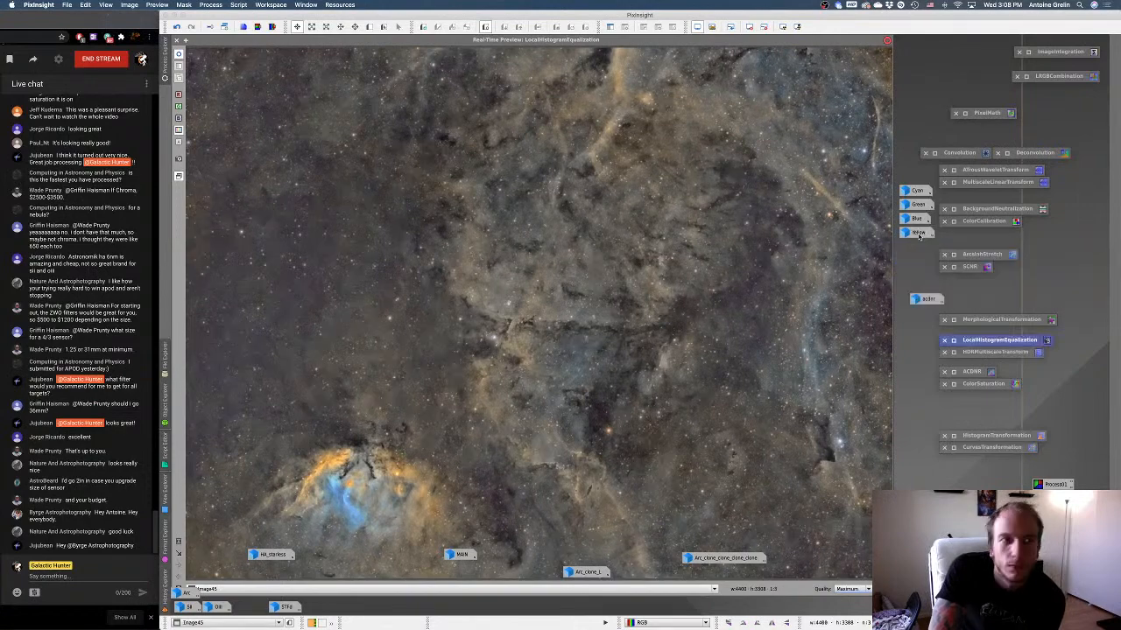
left_click(177, 40)
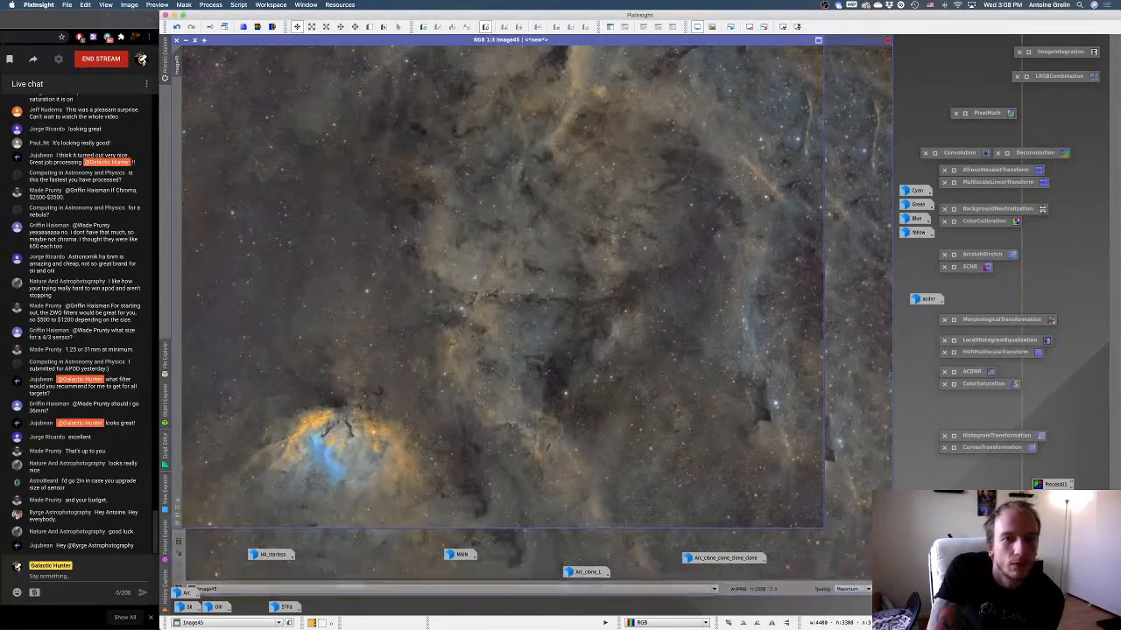
Save the combined image as a TIFF file named Tulip done on the Desktop, accepting the default format options.
left_click(66, 4)
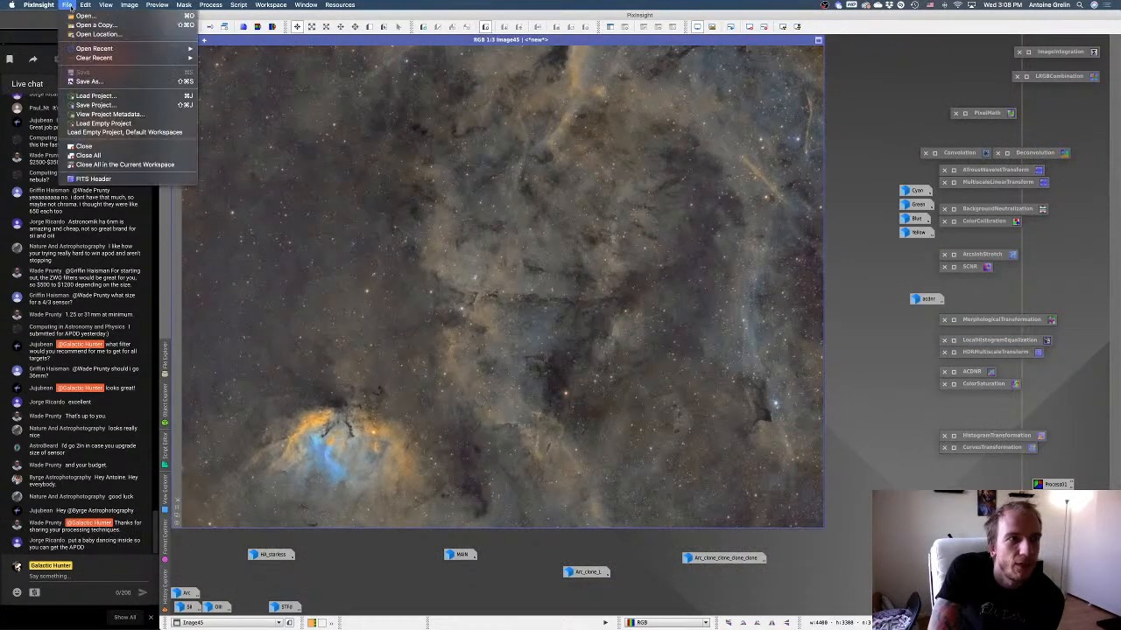
left_click(90, 81)
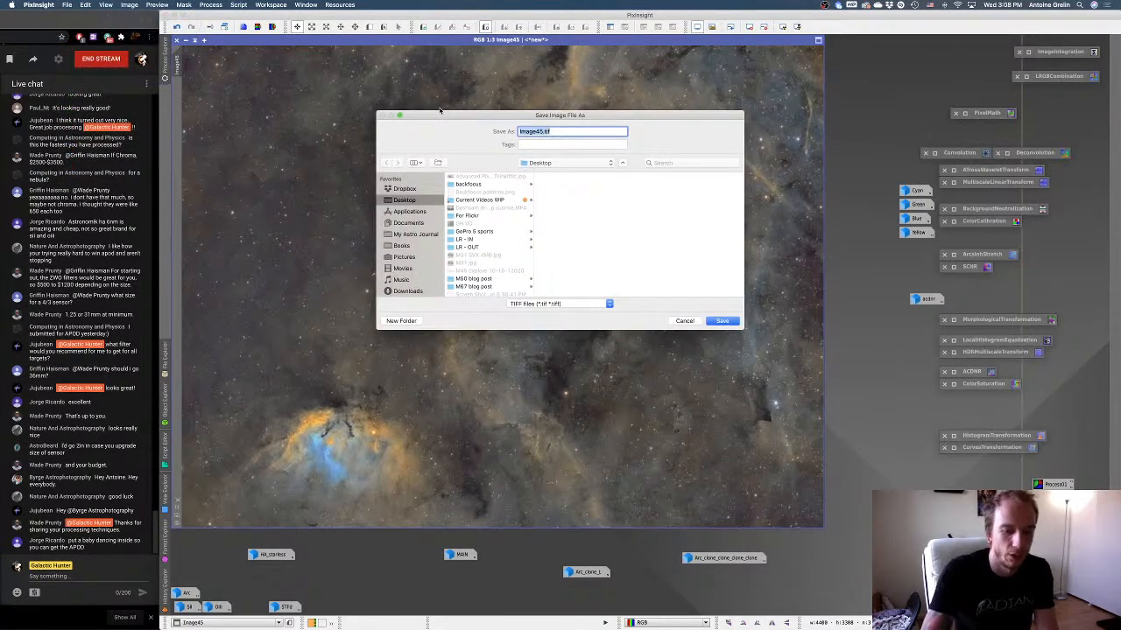
type("Tulip don")
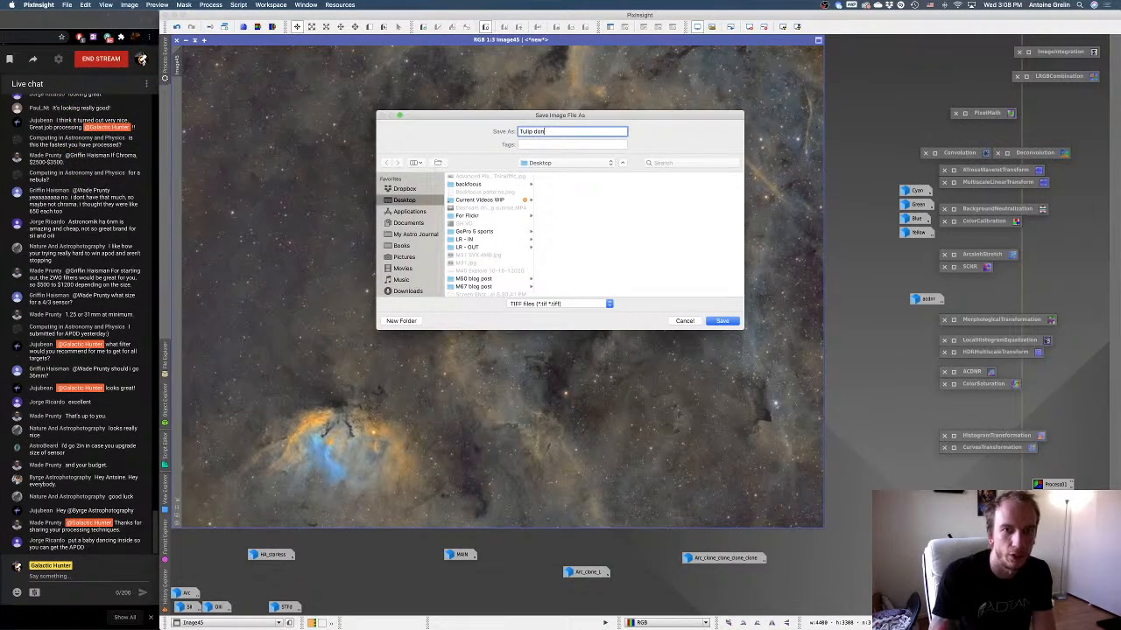
type("e")
key("Return")
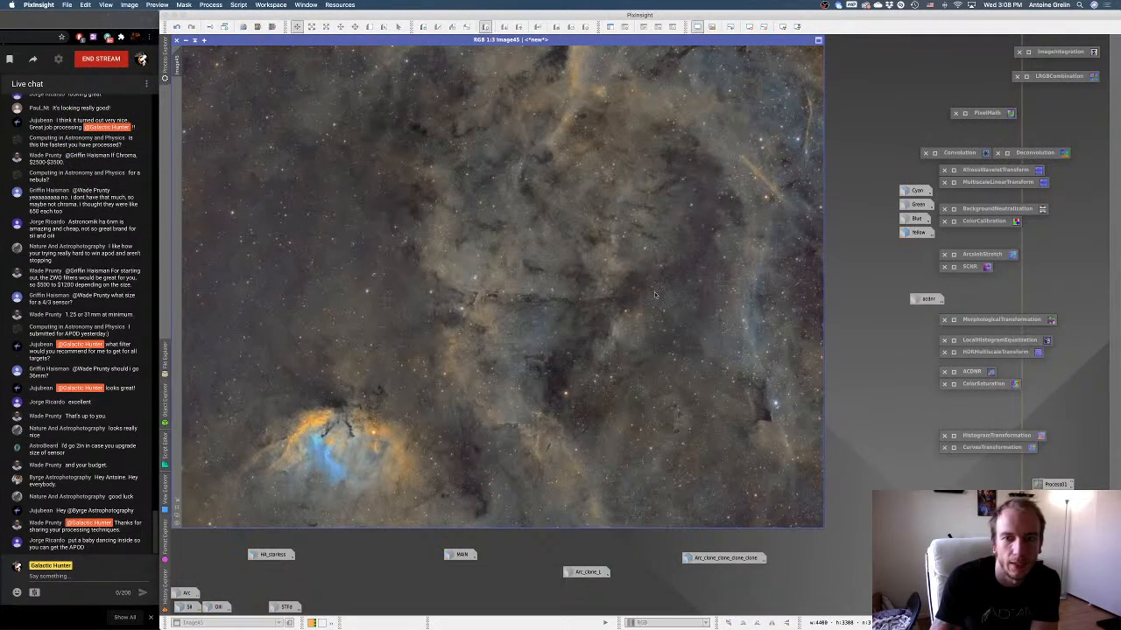
left_click(671, 469)
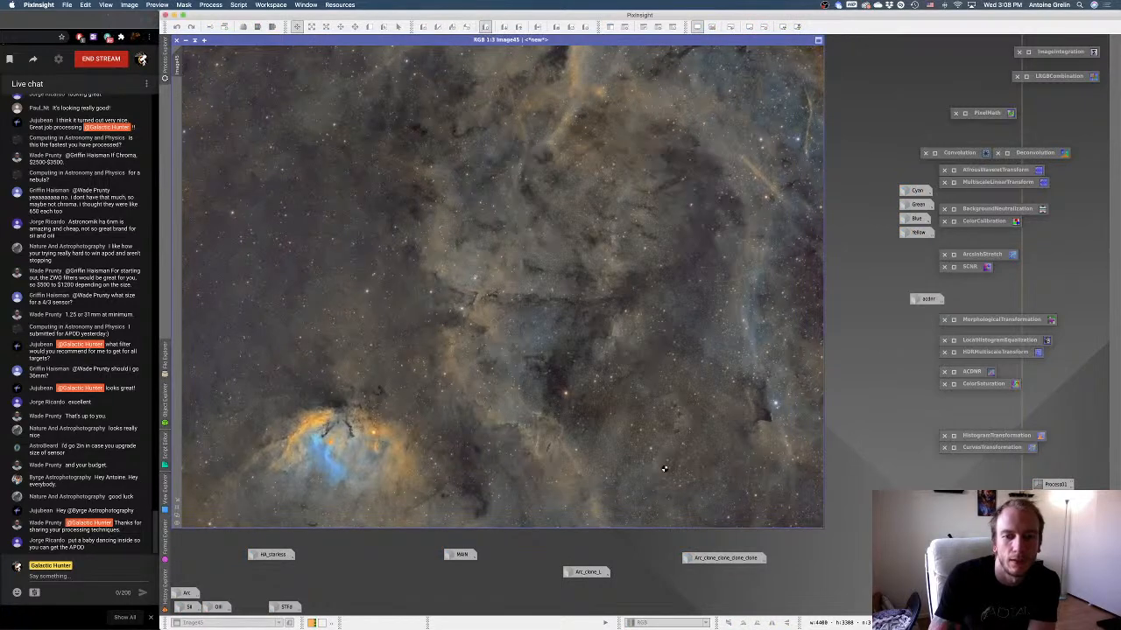
Reopen HA_starless and the starless MAIN image to compare them with the finished image, and view the finished image whole.
double_click(272, 555)
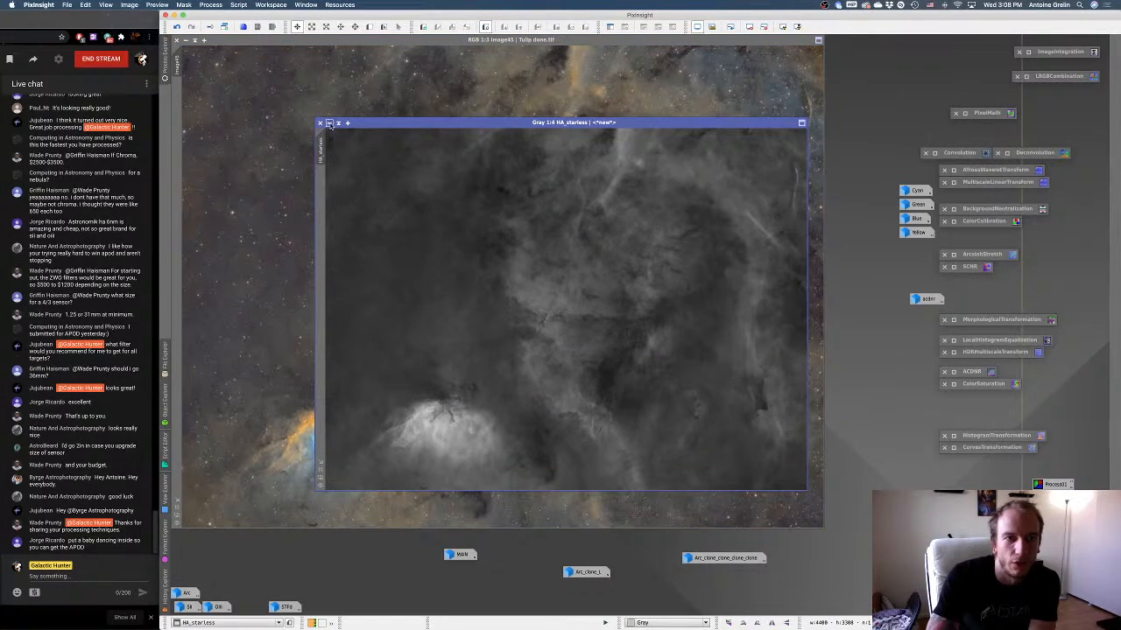
left_click(329, 123)
double_click(462, 555)
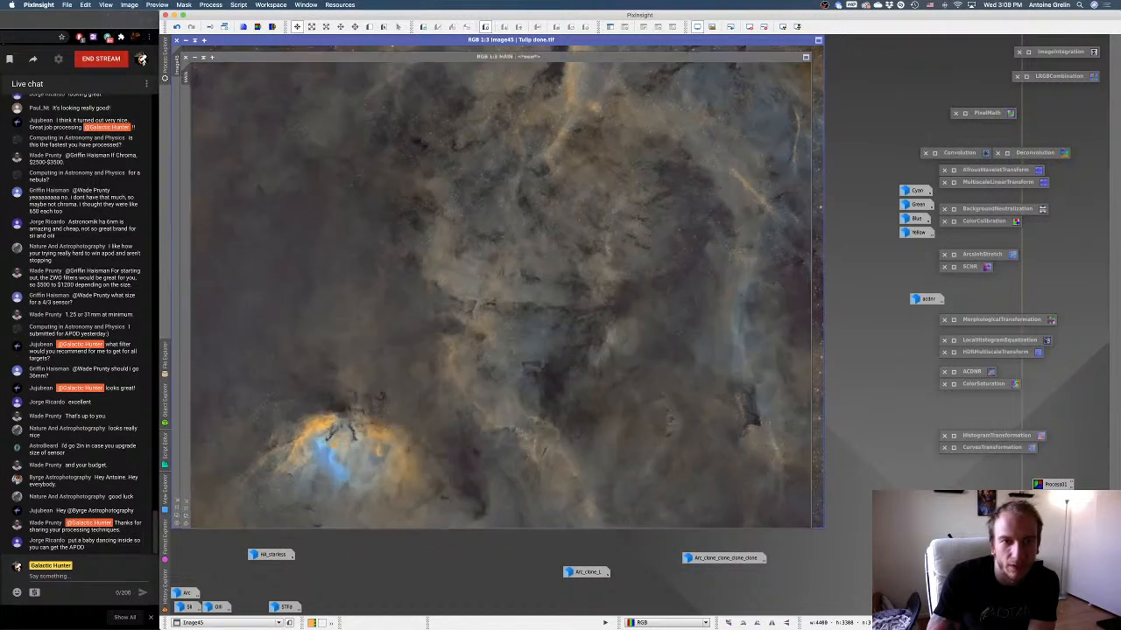
left_click_drag(442, 57, 582, 46)
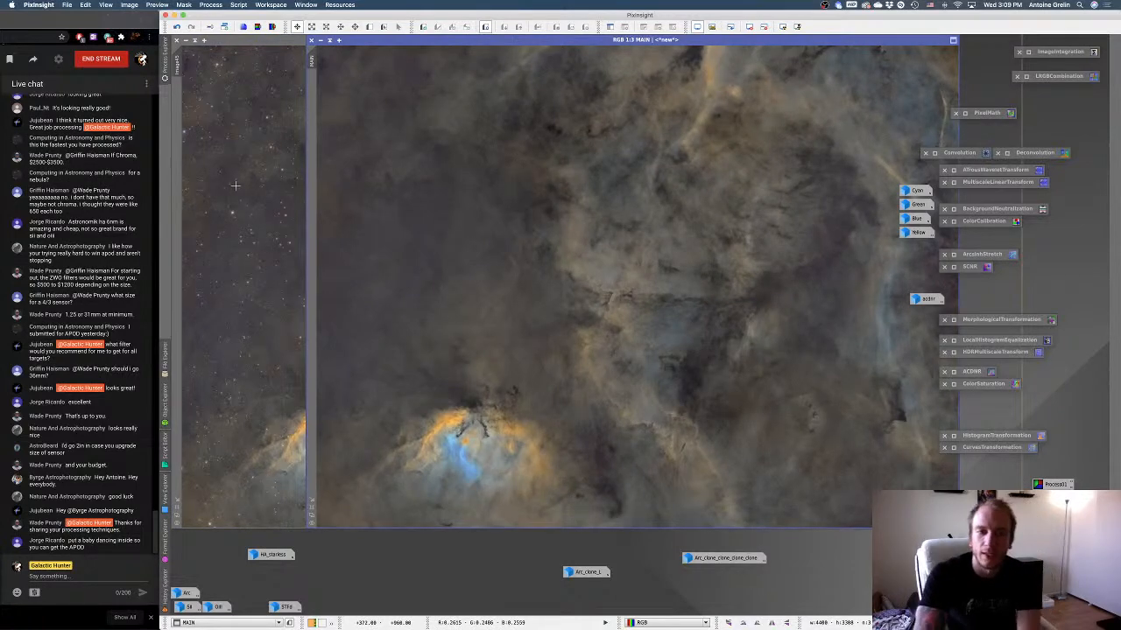
left_click(235, 185)
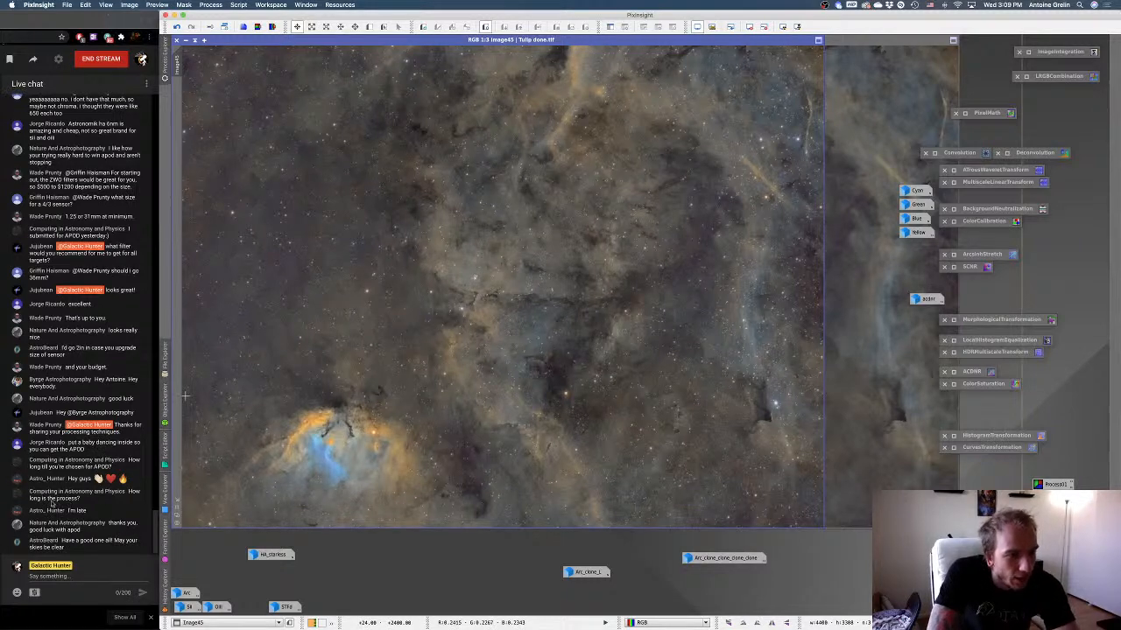
scroll(255, 212, "down", 2)
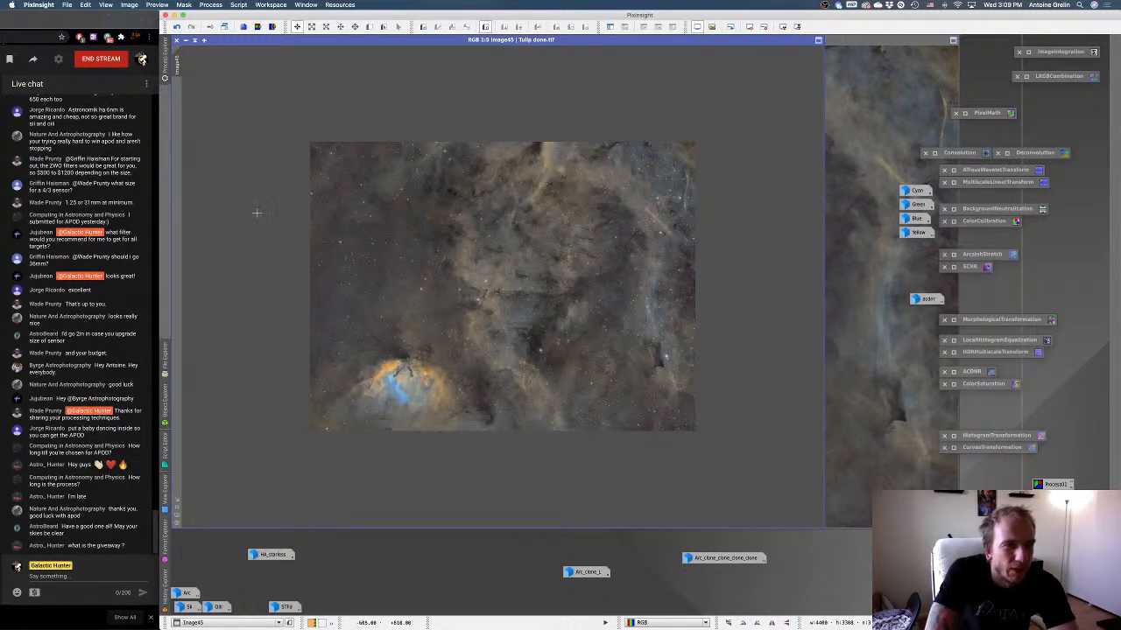
Switch to the YouTube Studio live dashboard in Chrome, bring it fully into view and end the live stream.
left_click_drag(44, 27, 761, 20)
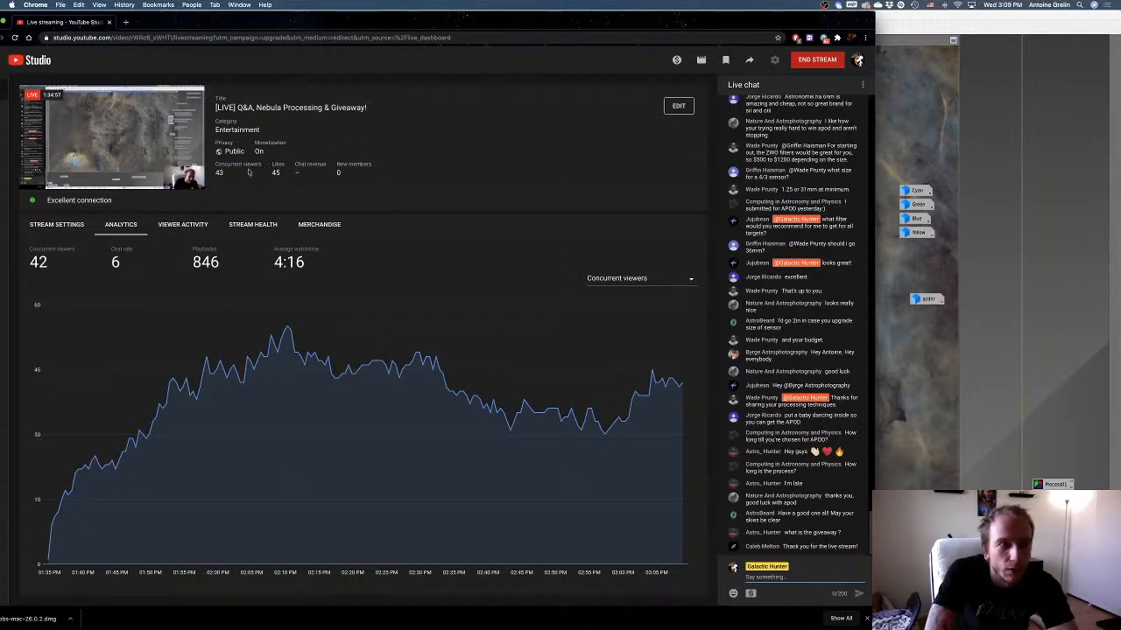
mouse_move(63, 107)
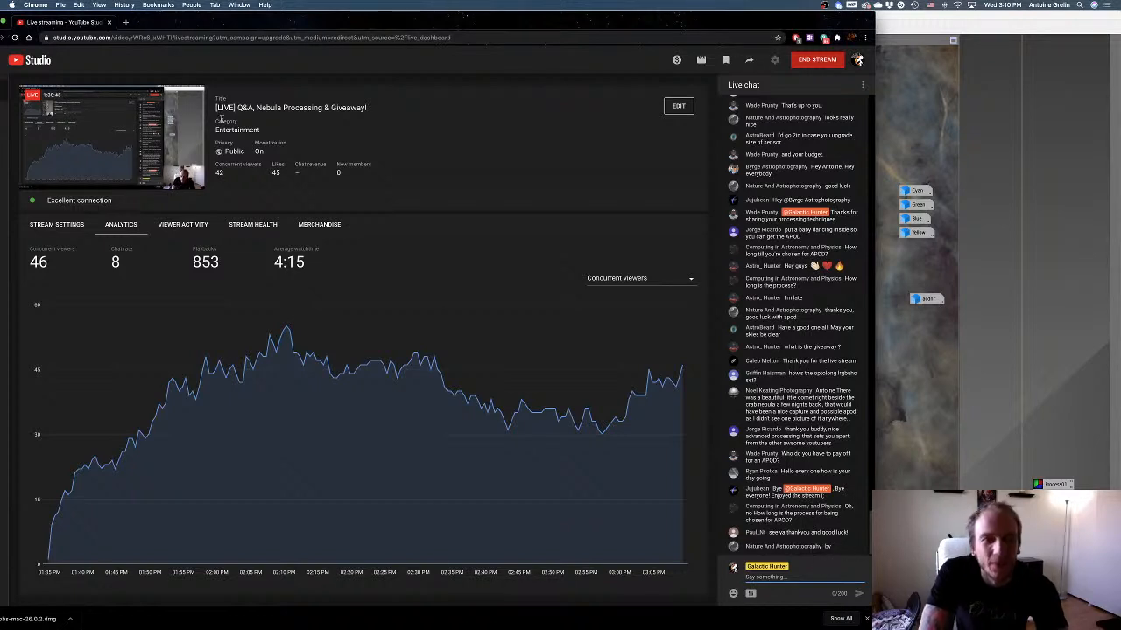
left_click(810, 60)
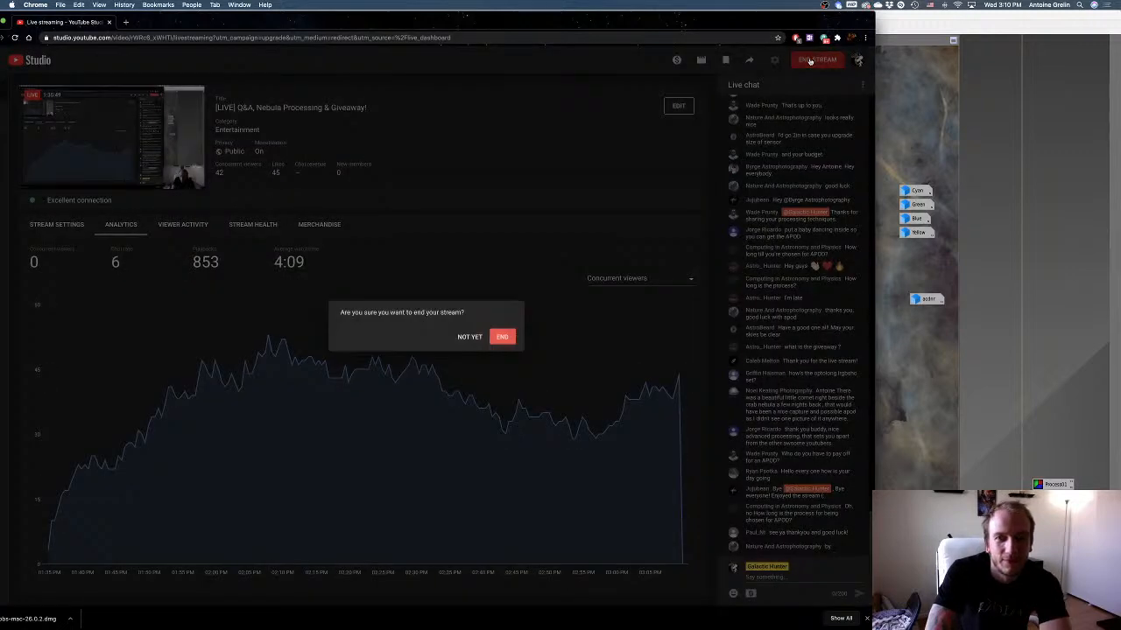
left_click(499, 338)
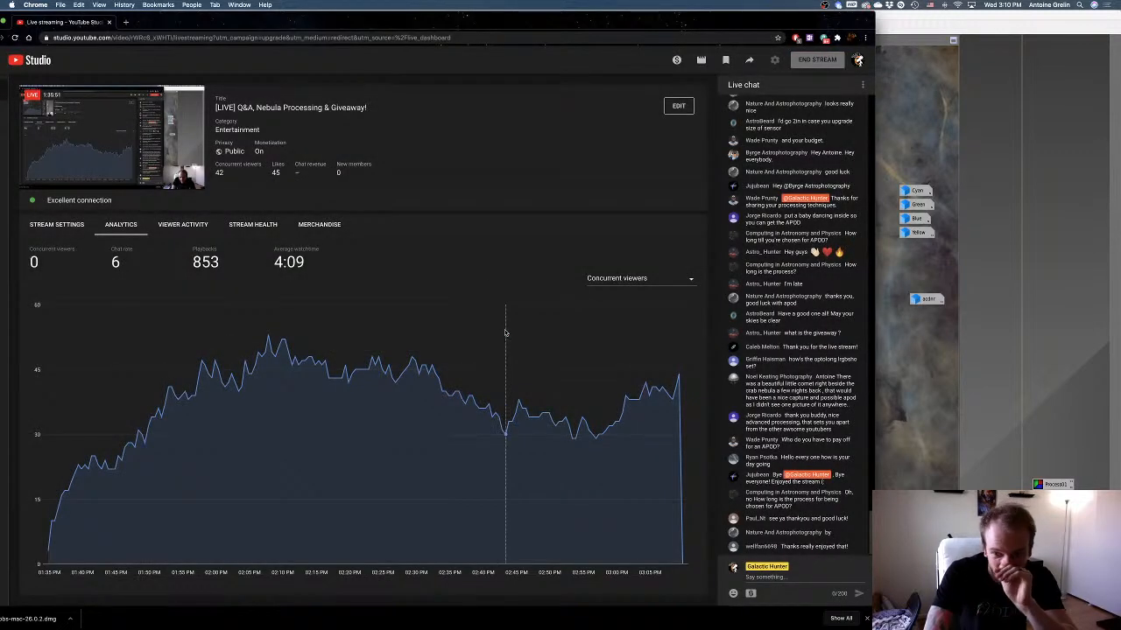